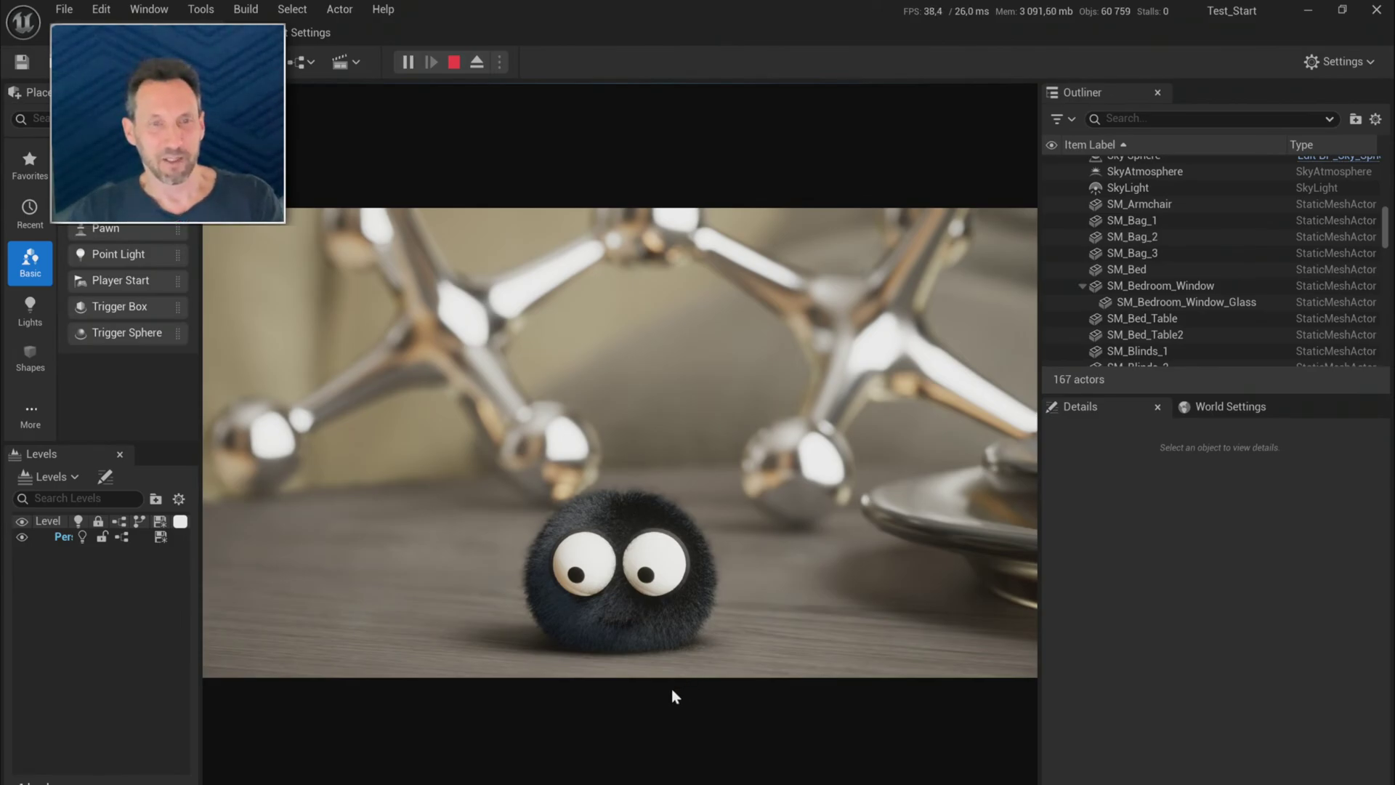
- Stop the play session and select the BP_Soot_Sprite_V9 character on the dark coffee table
{"action": "key", "text": "Escape"}
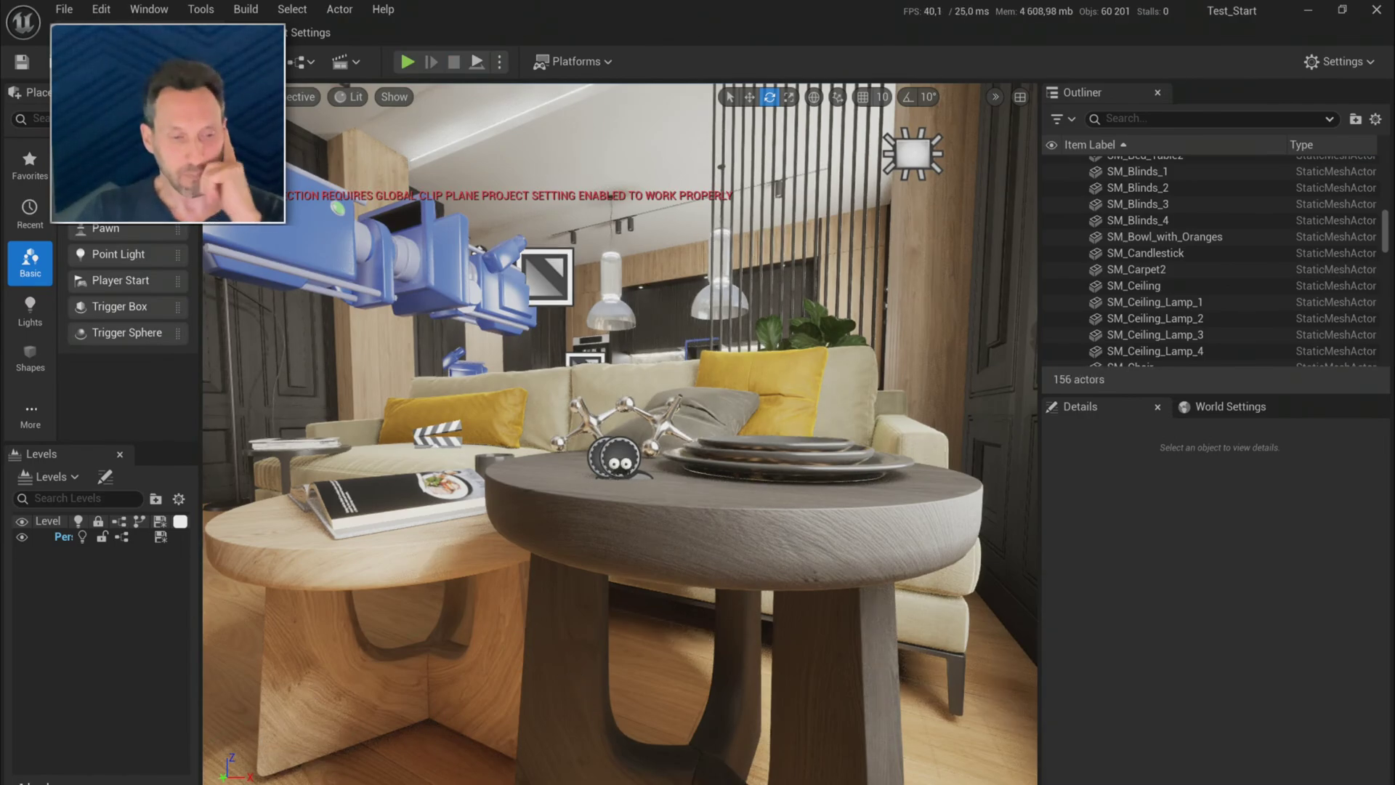
{"action": "key", "text": "ctrl+space"}
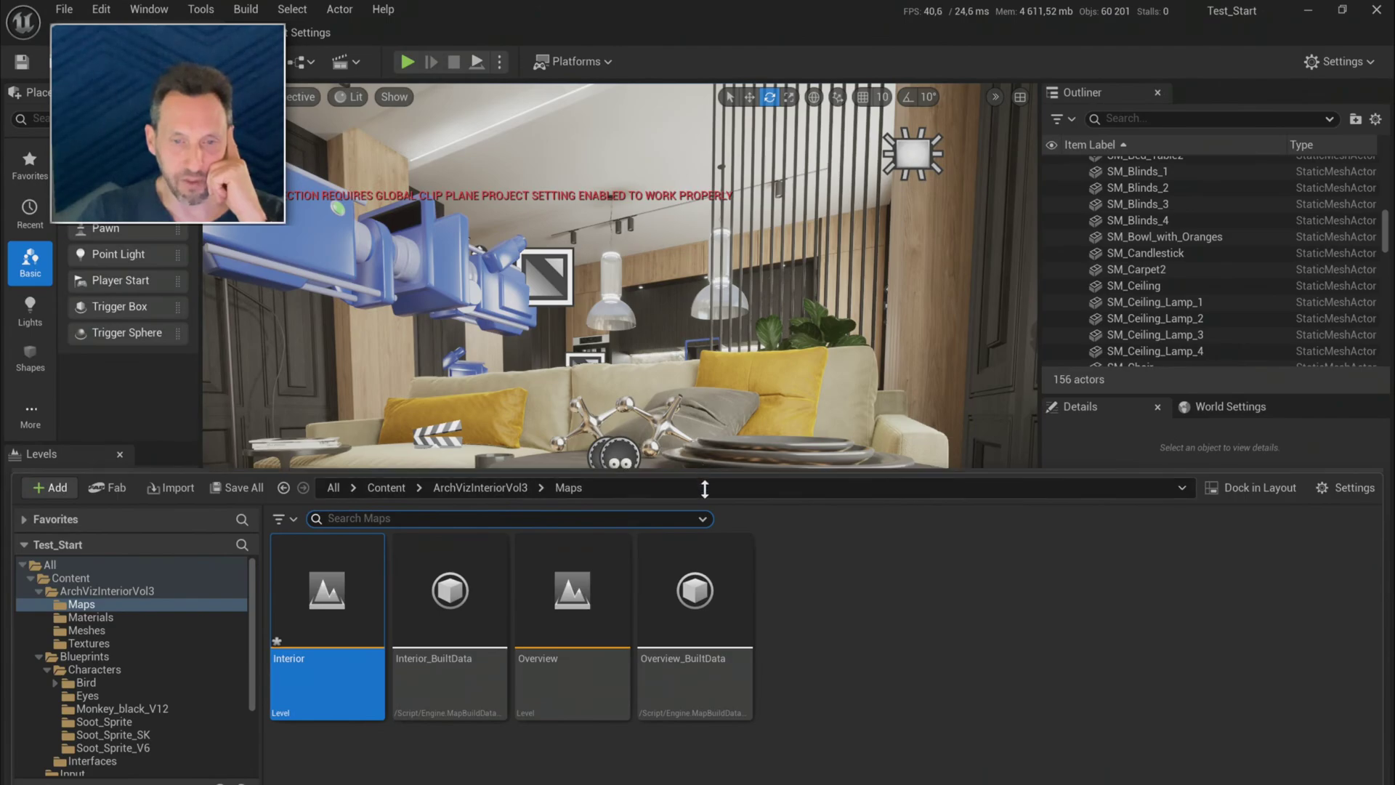
{"action": "left_click", "coordinate": [616, 457]}
{"action": "key", "text": "f"}
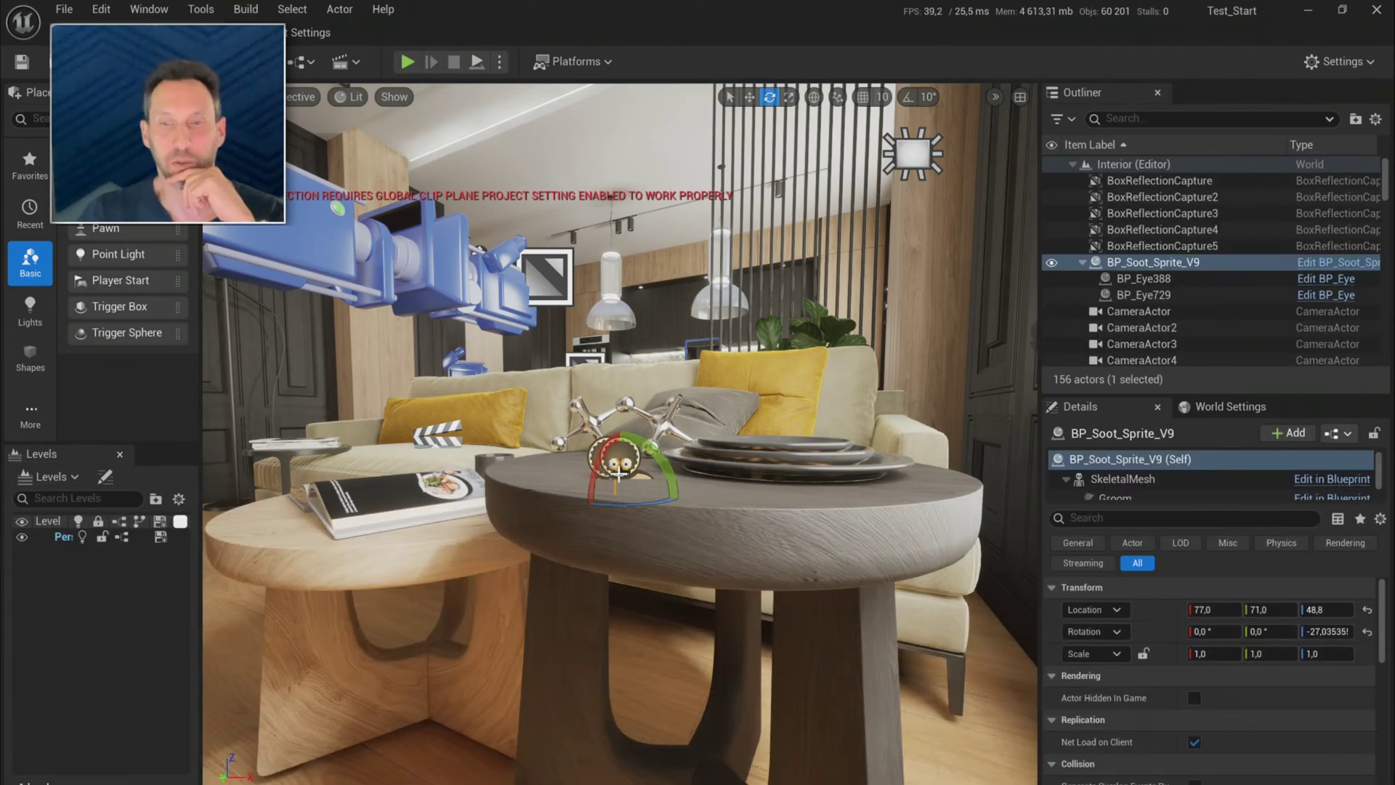
{"action": "left_click", "coordinate": [1083, 262]}
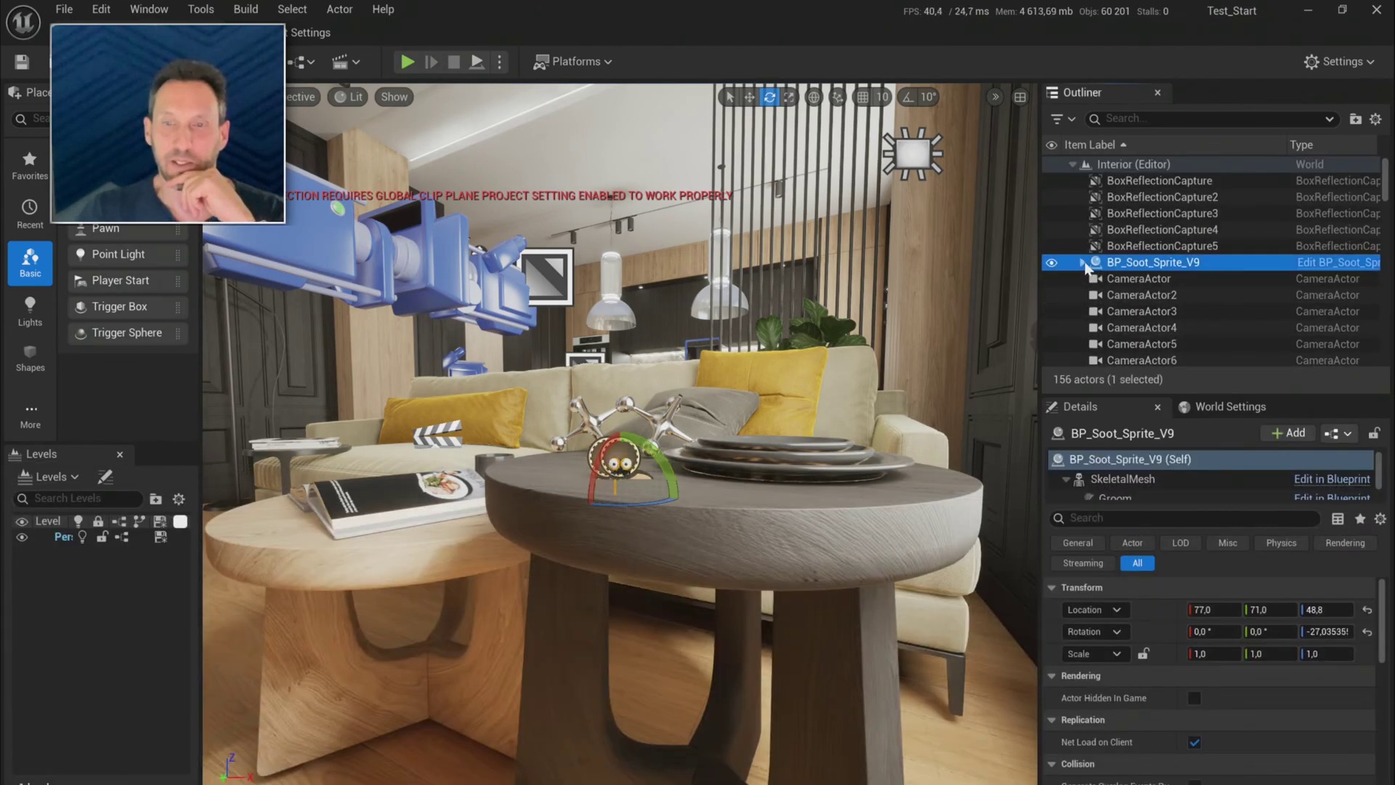
{"action": "left_click", "coordinate": [1083, 263]}
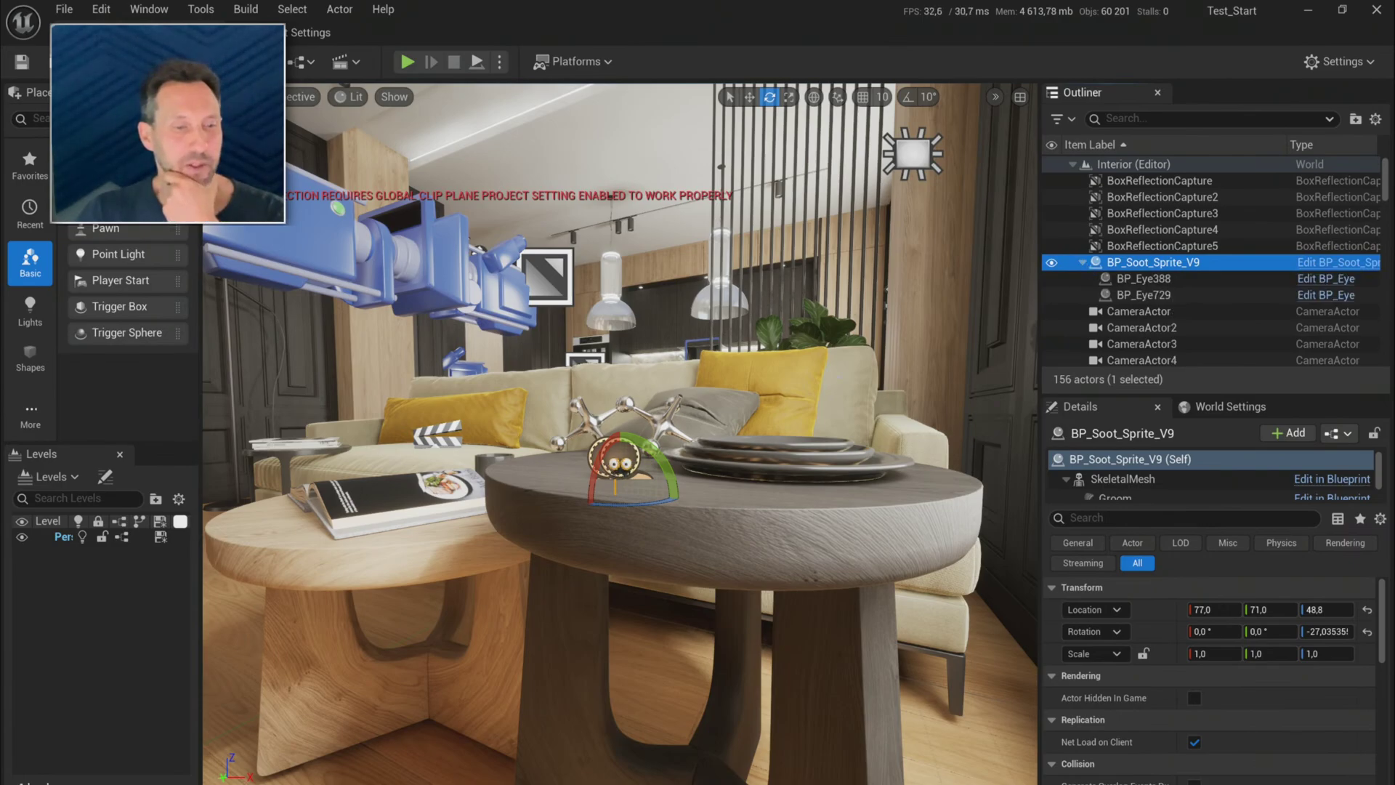
- Open the BP_Soot_Sprite_V9 blueprint from the Blueprints/Characters/Soot_Sprite_V6 folder
{"action": "key", "text": "ctrl+space"}
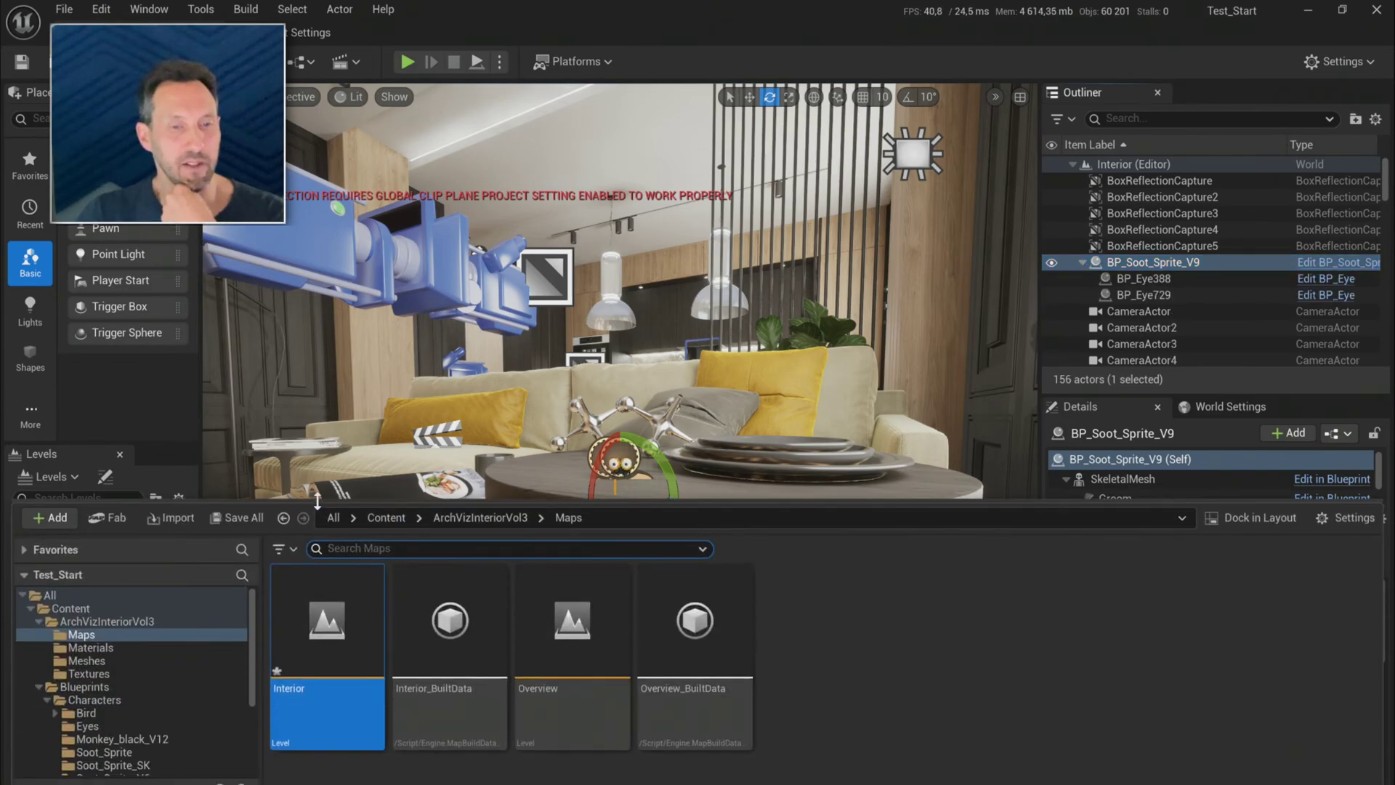
{"action": "left_click_drag", "start_coordinate": [317, 503], "coordinate": [317, 392]}
{"action": "scroll", "coordinate": [1199, 265], "scroll_direction": "down", "scroll_amount": 1}
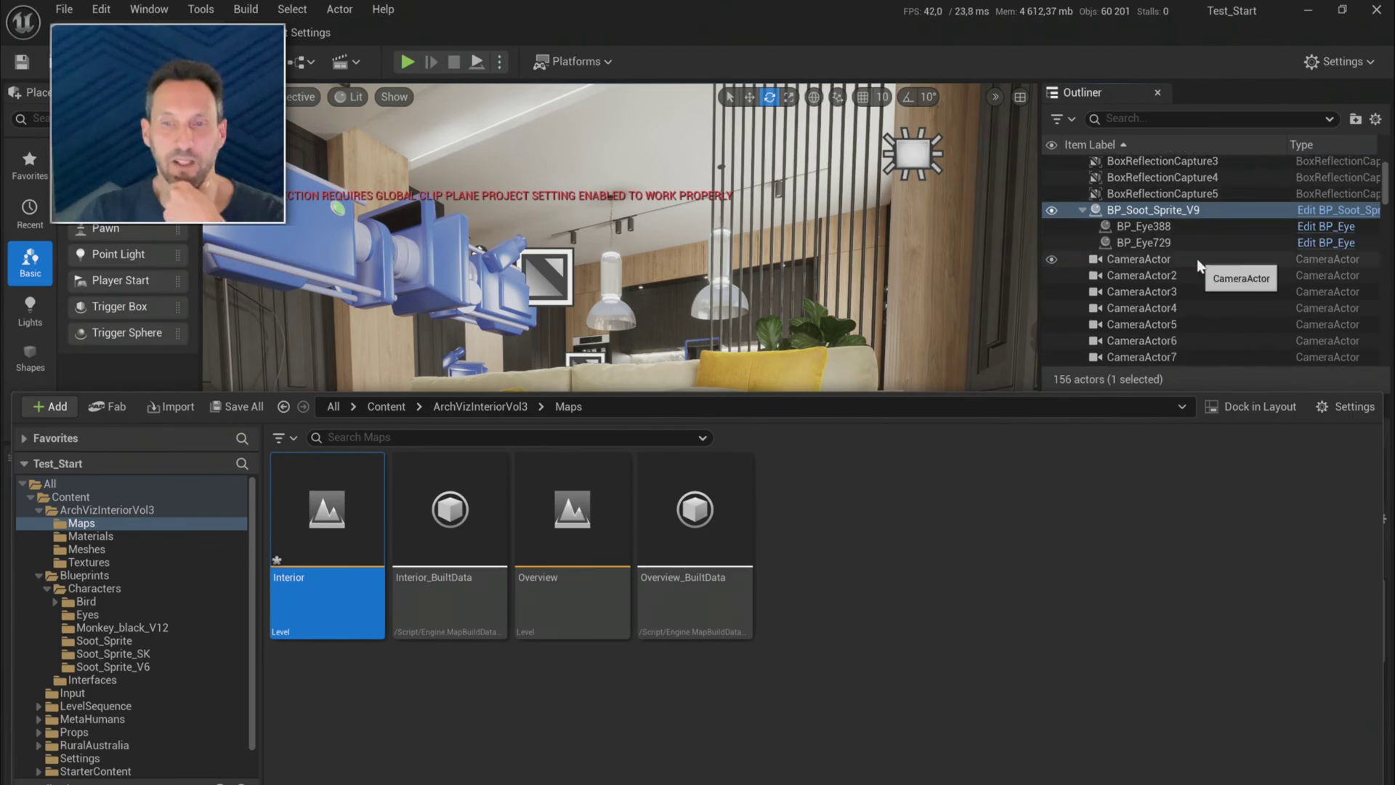
{"action": "left_click_drag", "start_coordinate": [960, 390], "coordinate": [974, 508]}
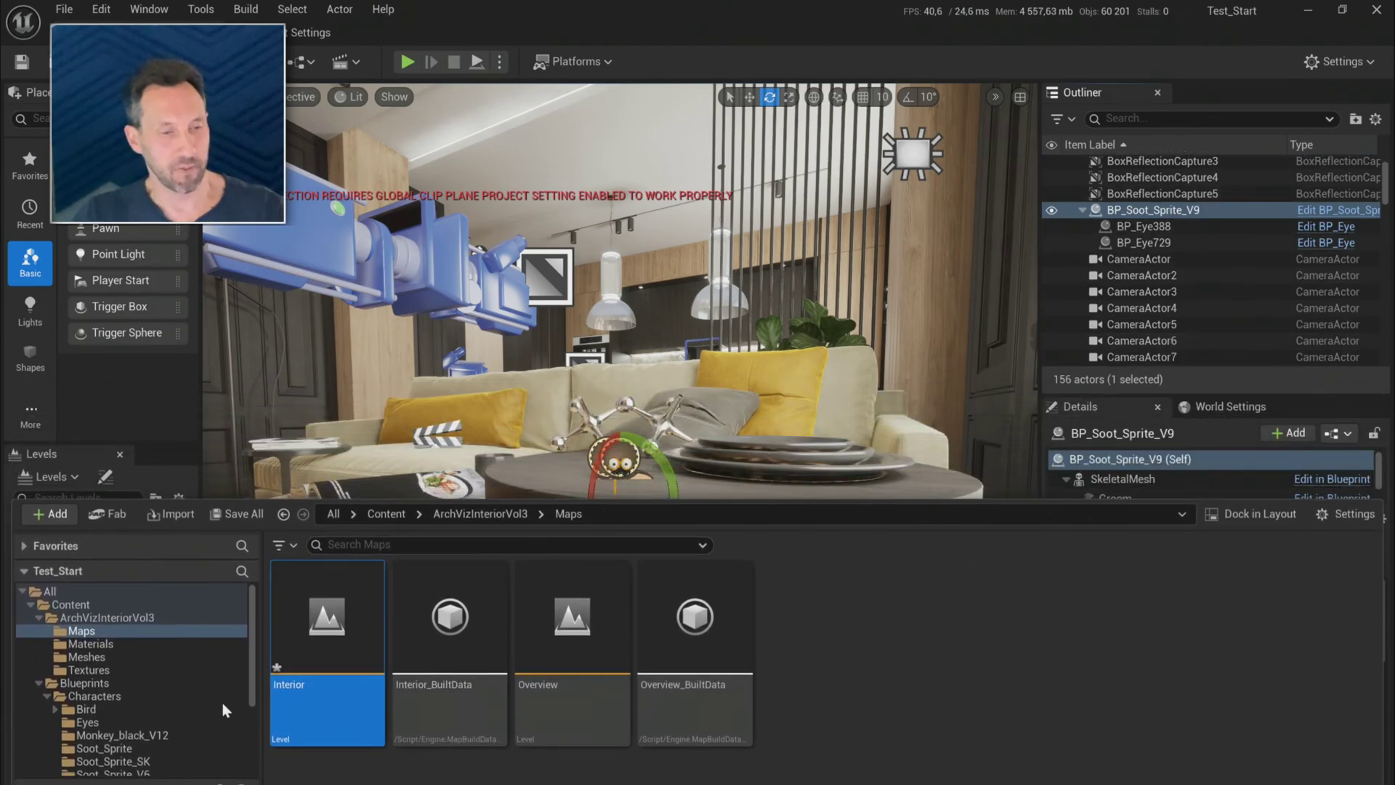
{"action": "scroll", "coordinate": [146, 741], "scroll_direction": "down", "scroll_amount": 2}
{"action": "left_click", "coordinate": [145, 723]}
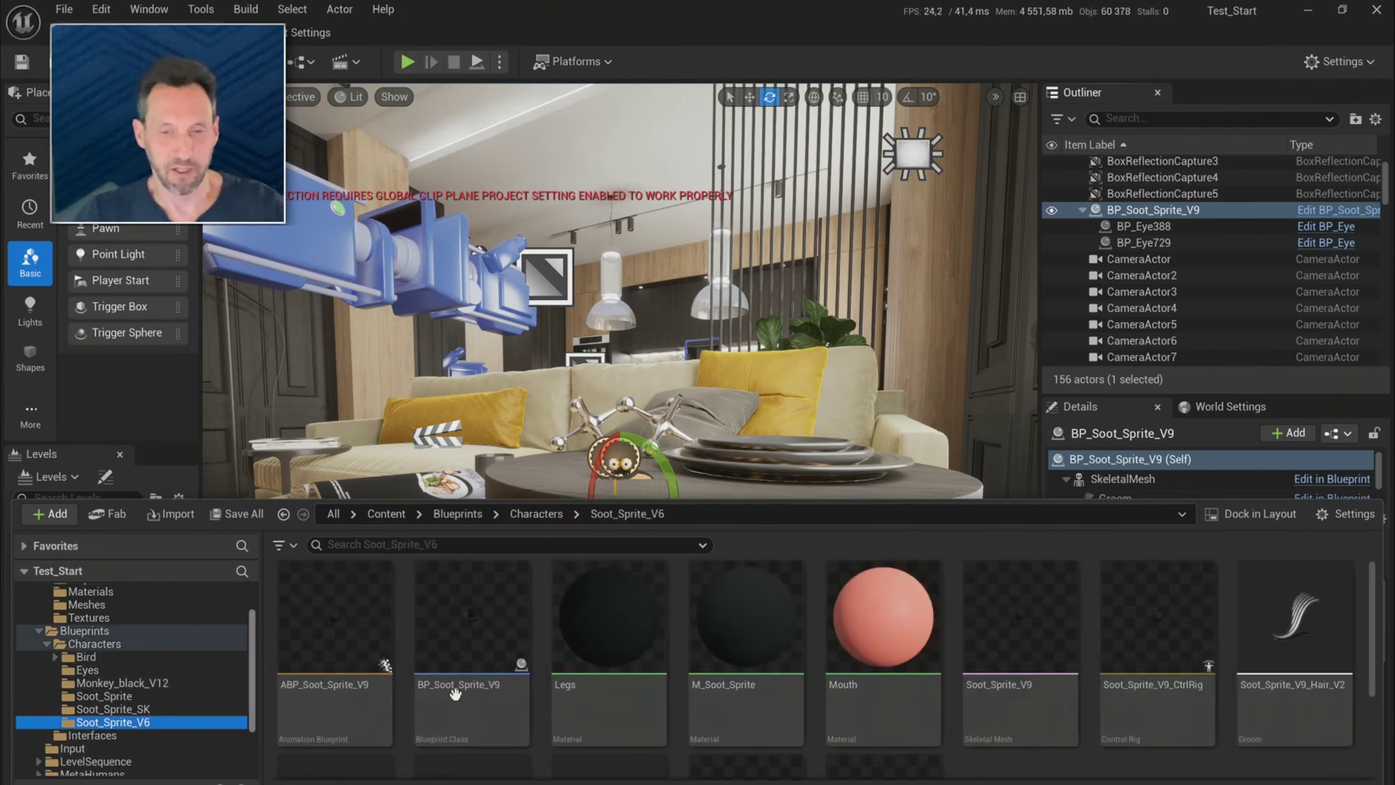
{"action": "double_click", "coordinate": [479, 643]}
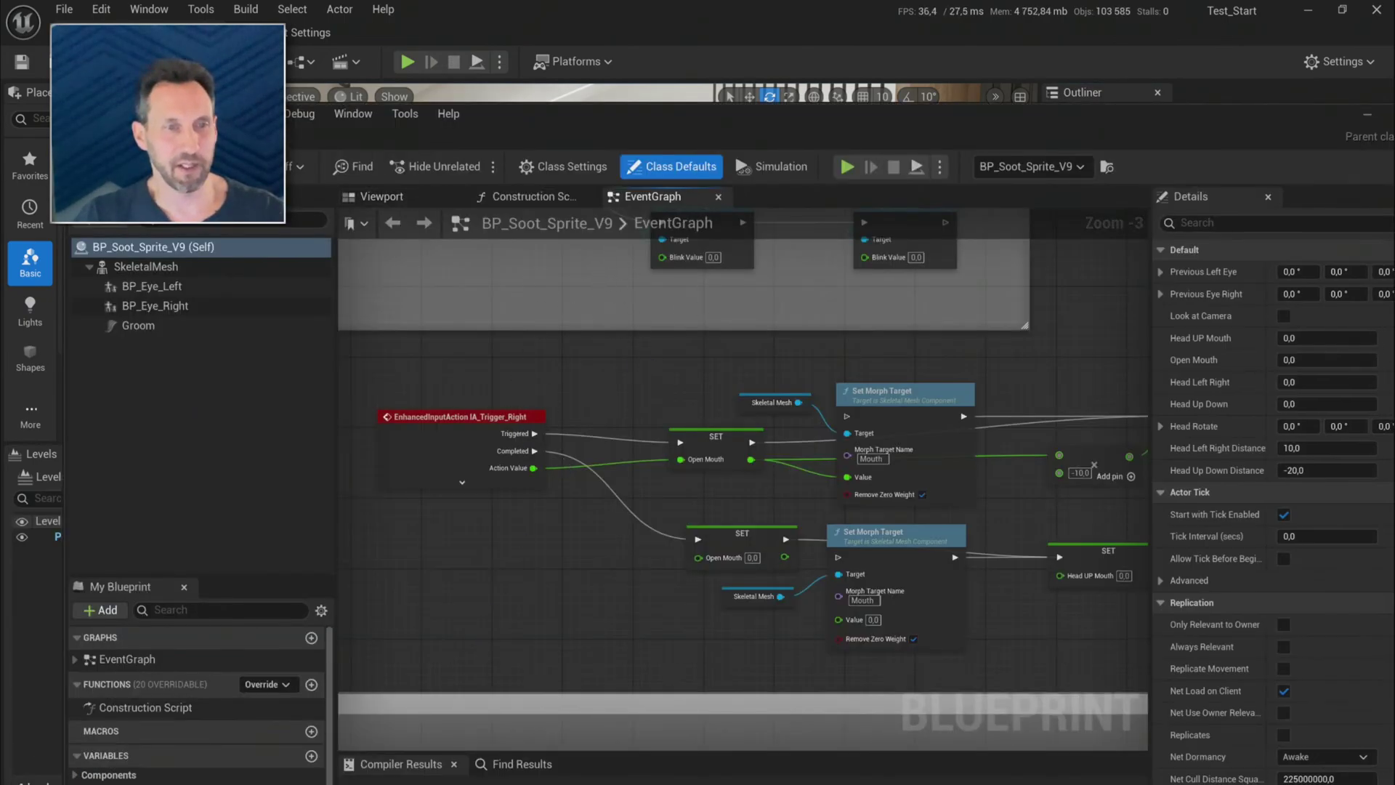
- Reposition and enlarge the blueprint editor window, widen its component and variable lists, and select the SkeletalMesh component
{"action": "left_click_drag", "start_coordinate": [146, 134], "coordinate": [622, 146]}
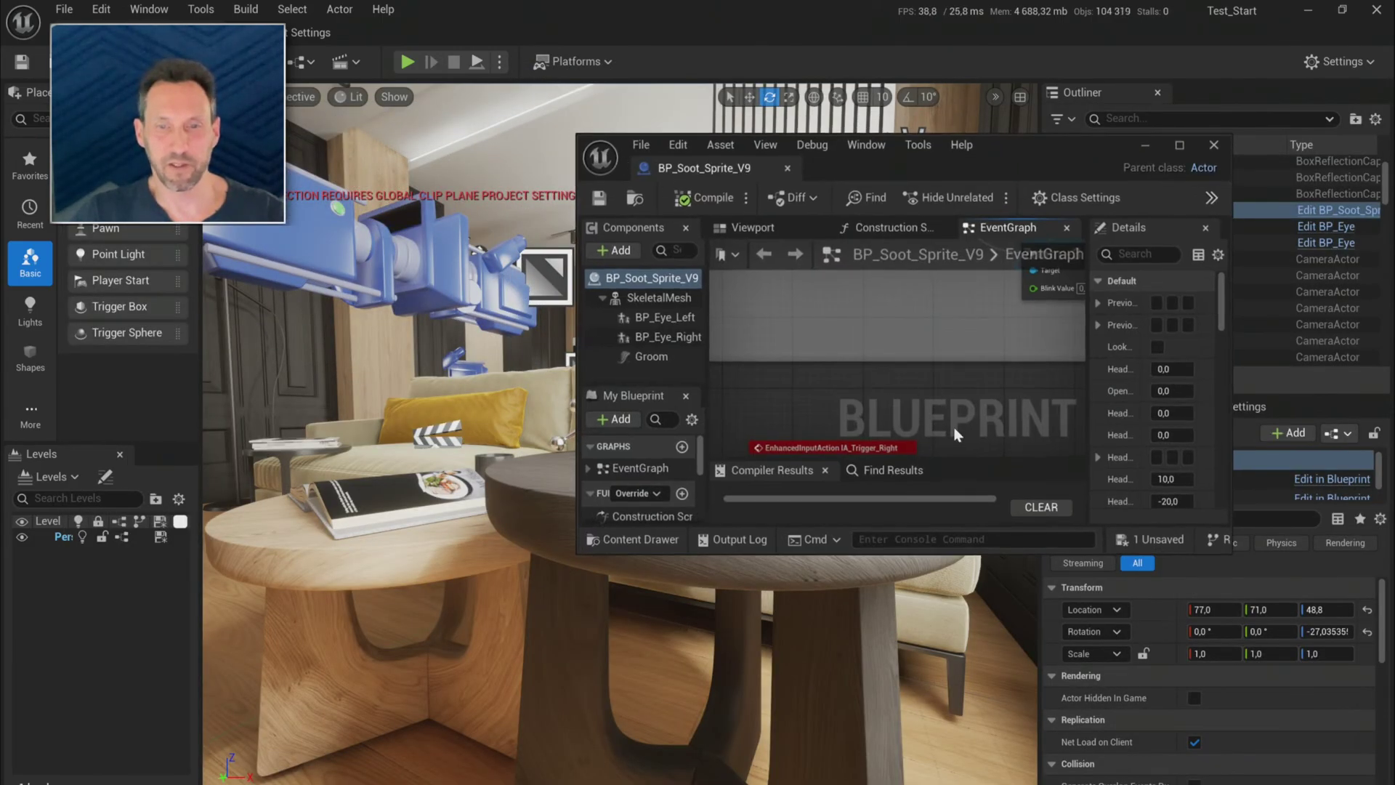
{"action": "left_click", "coordinate": [1224, 545]}
{"action": "left_click_drag", "start_coordinate": [1231, 550], "coordinate": [1376, 775]}
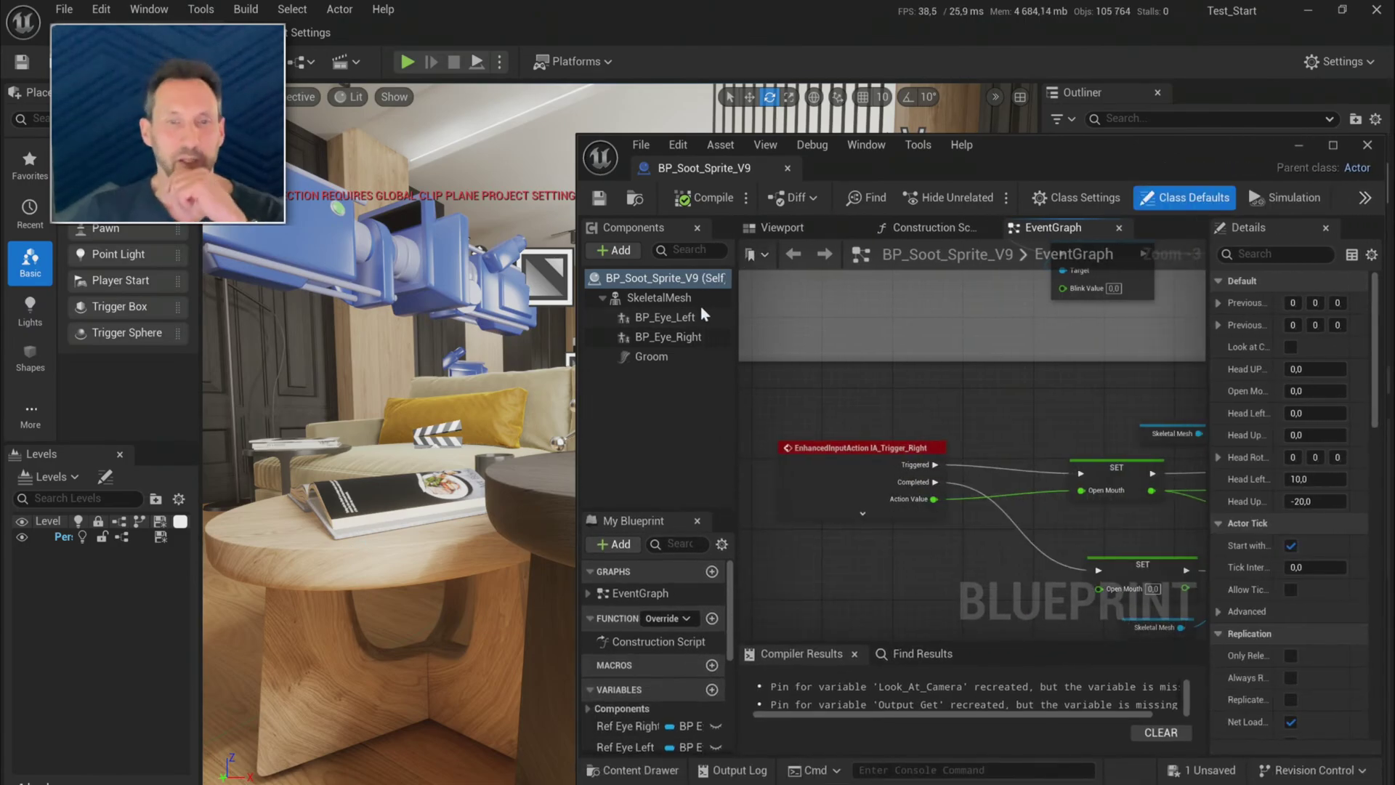
{"action": "left_click", "coordinate": [672, 298]}
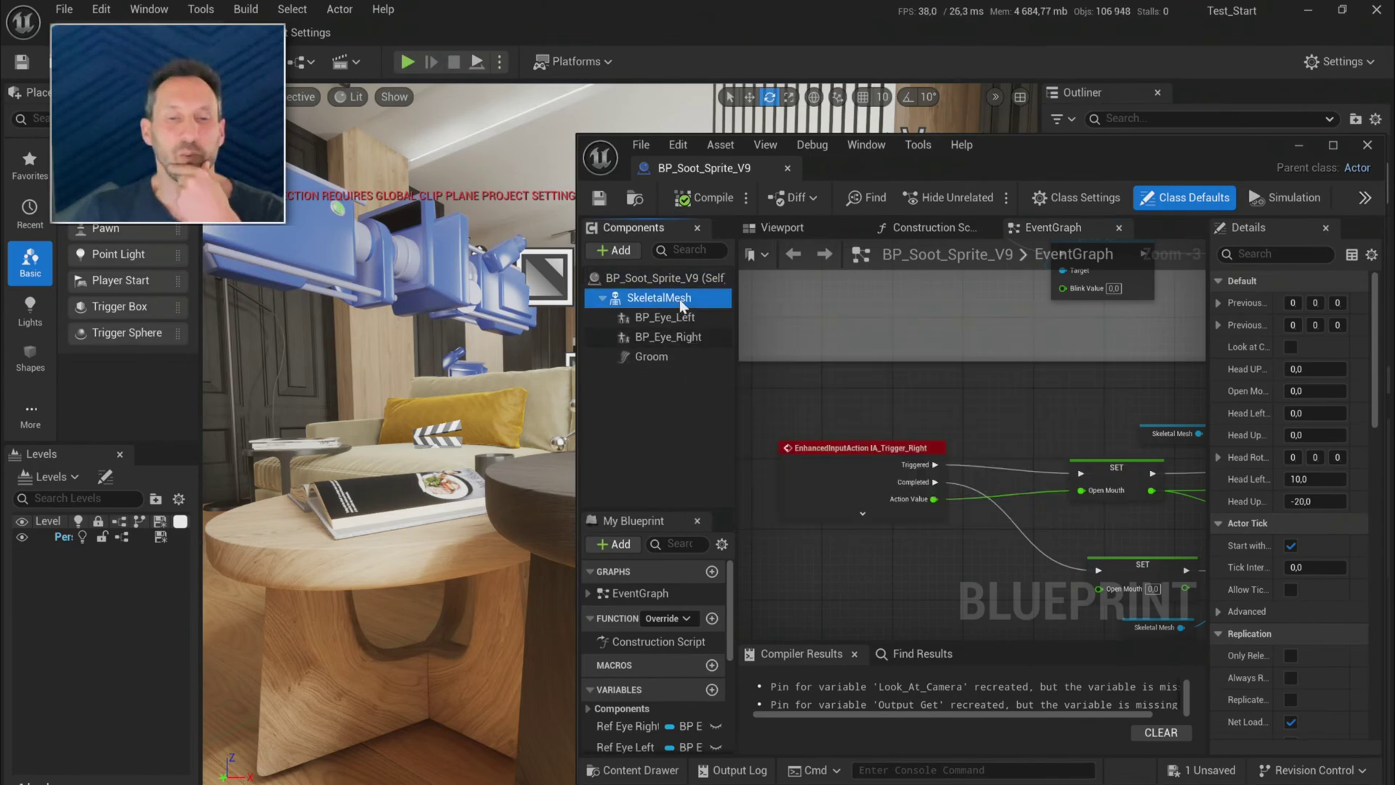
{"action": "left_click_drag", "start_coordinate": [578, 420], "coordinate": [387, 414]}
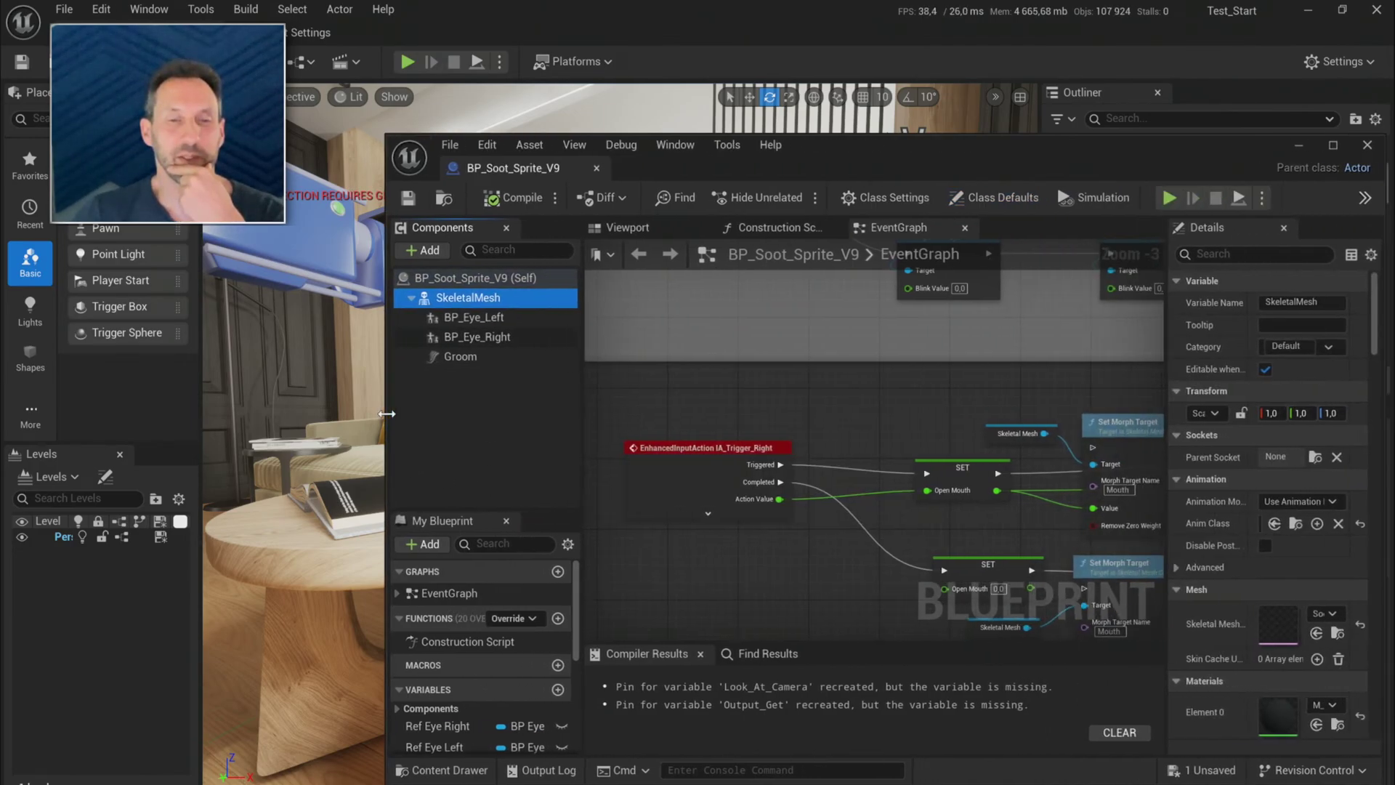
{"action": "left_click_drag", "start_coordinate": [582, 398], "coordinate": [703, 414]}
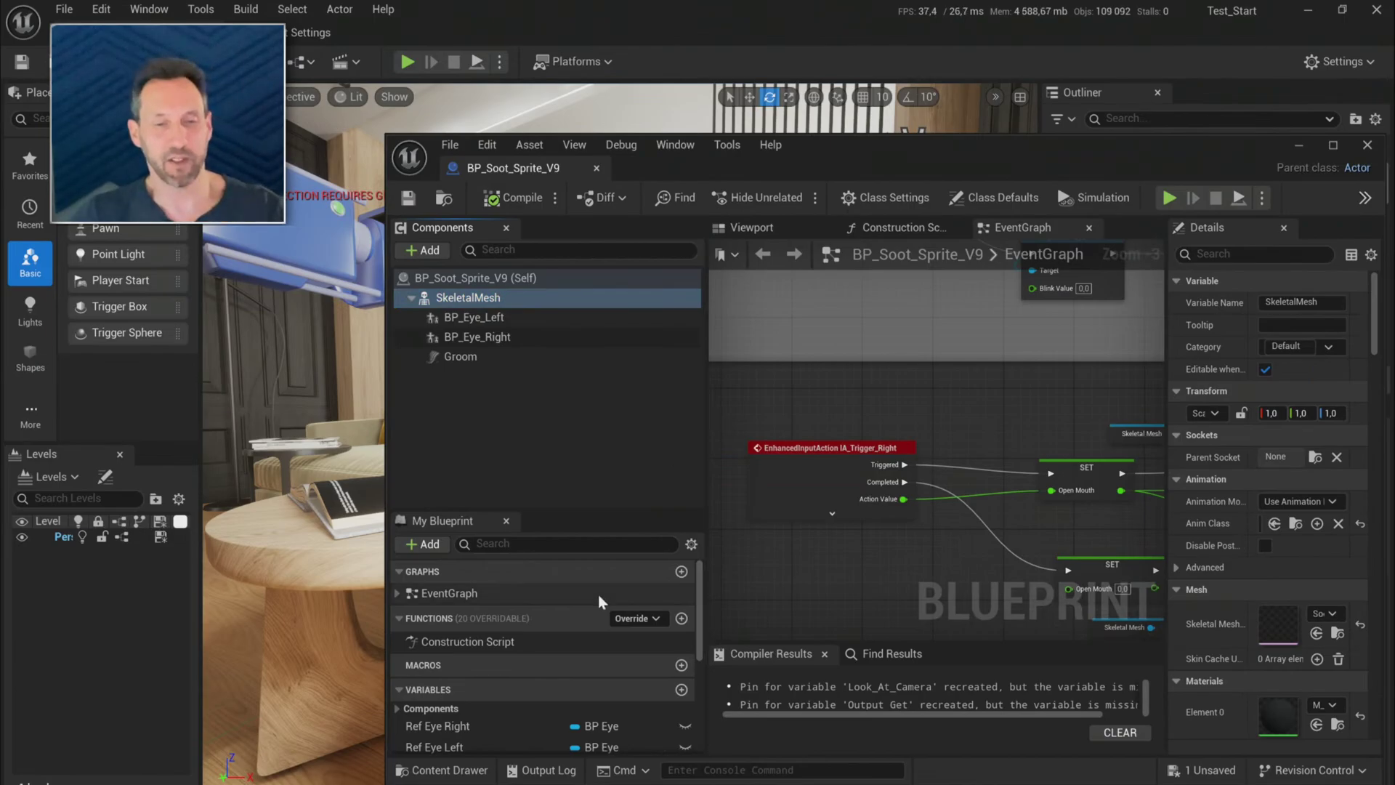
- Add a new variable to the blueprint and set its type to Linear Color
{"action": "scroll", "coordinate": [598, 595], "scroll_direction": "down", "scroll_amount": 3}
{"action": "scroll", "coordinate": [599, 597], "scroll_direction": "down", "scroll_amount": 3}
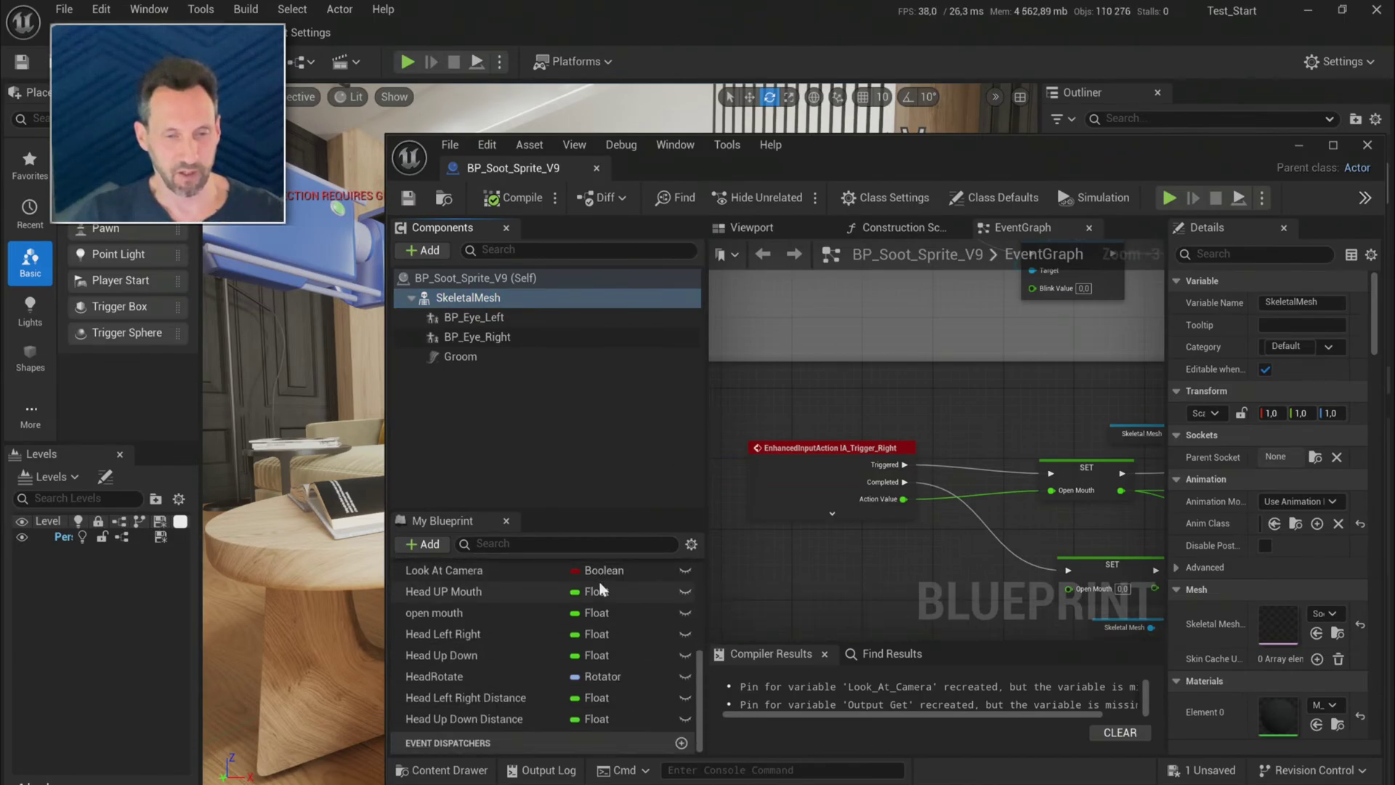
{"action": "scroll", "coordinate": [600, 589], "scroll_direction": "up", "scroll_amount": 5}
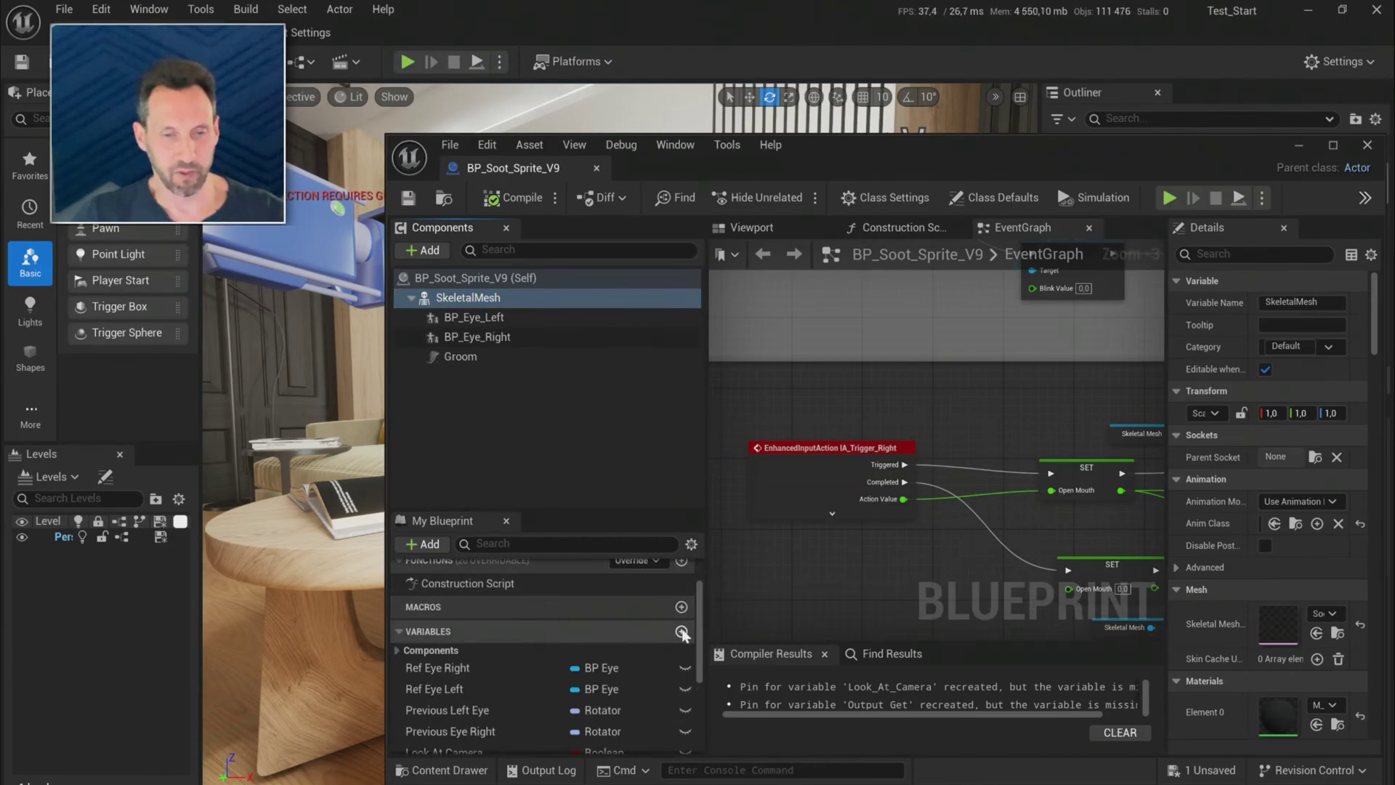
{"action": "left_click", "coordinate": [682, 631]}
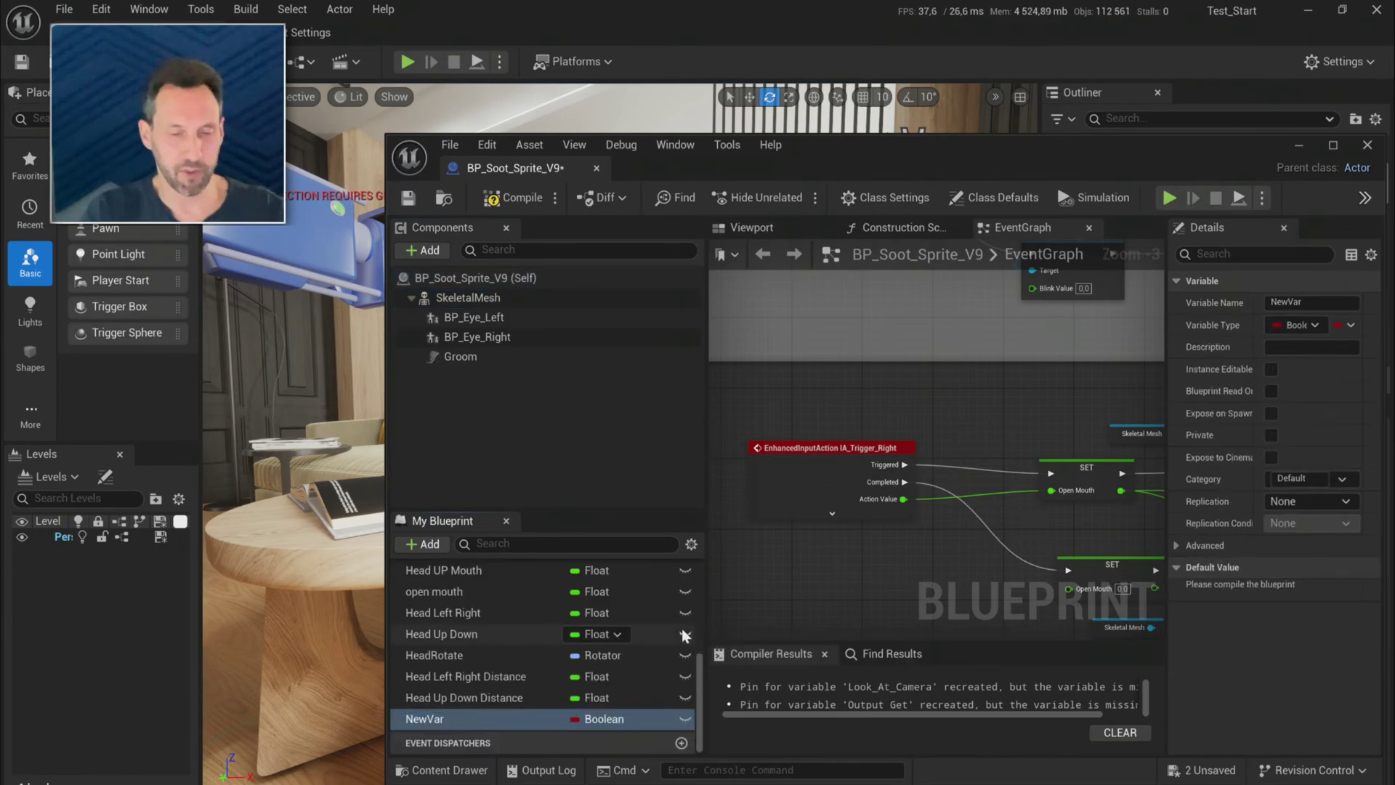
{"action": "left_click", "coordinate": [683, 634]}
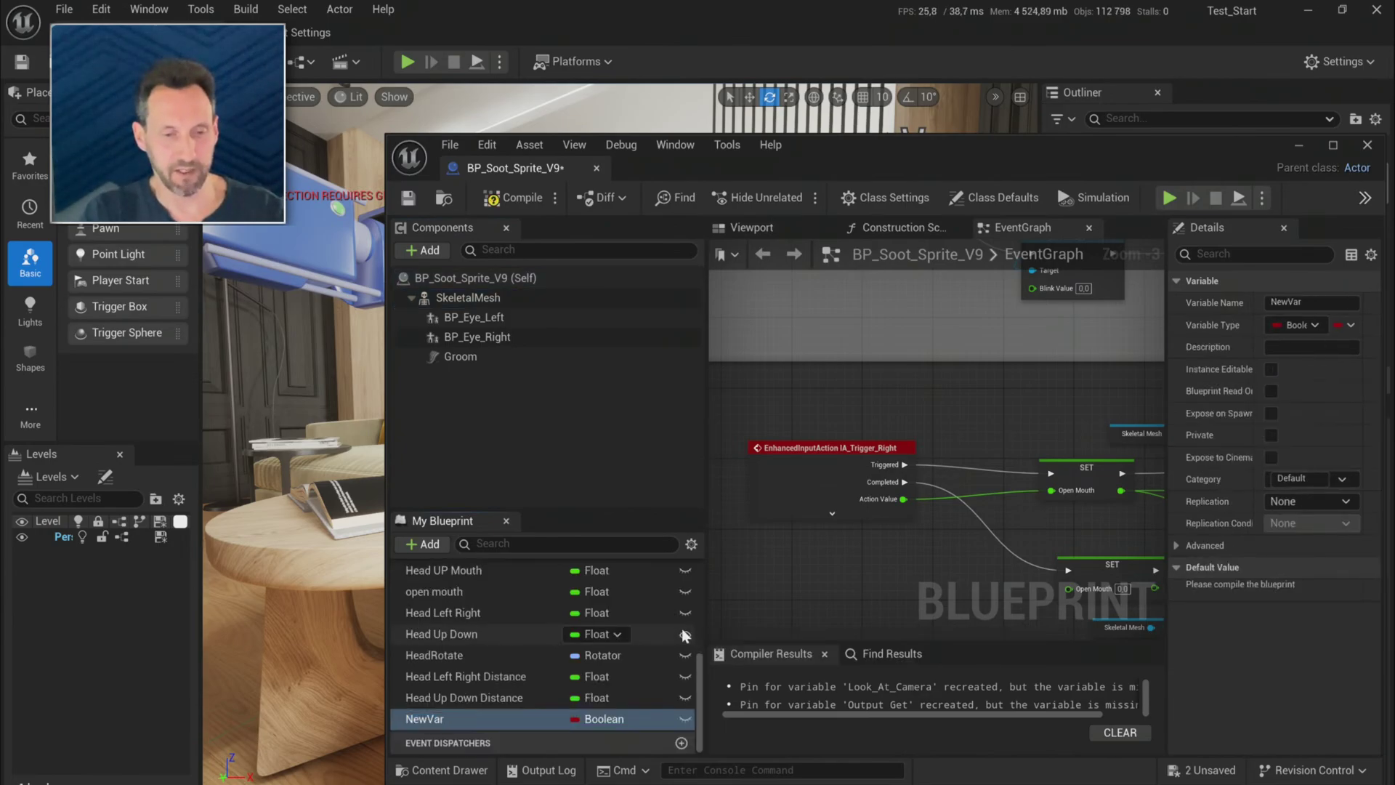
{"action": "left_click", "coordinate": [619, 715]}
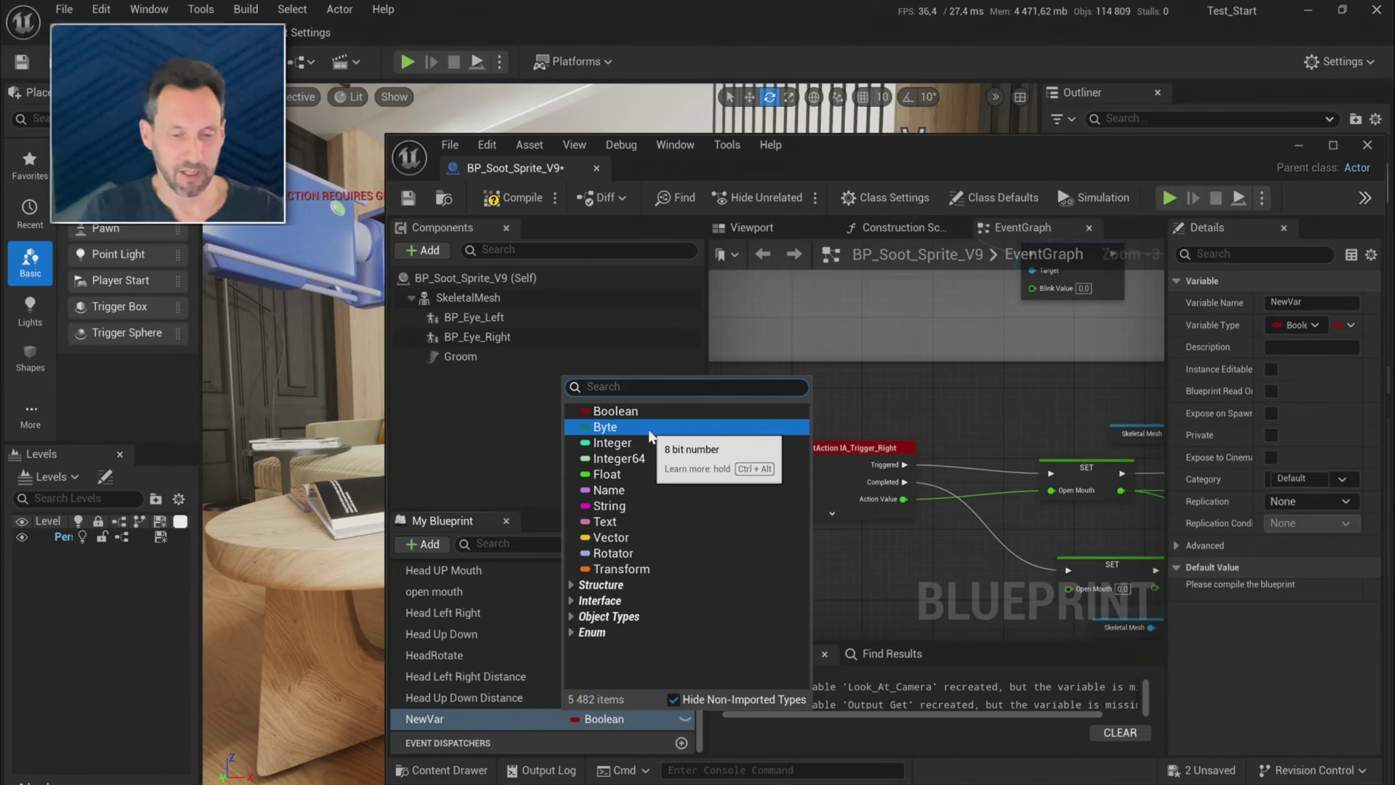
{"action": "type", "text": "li"}
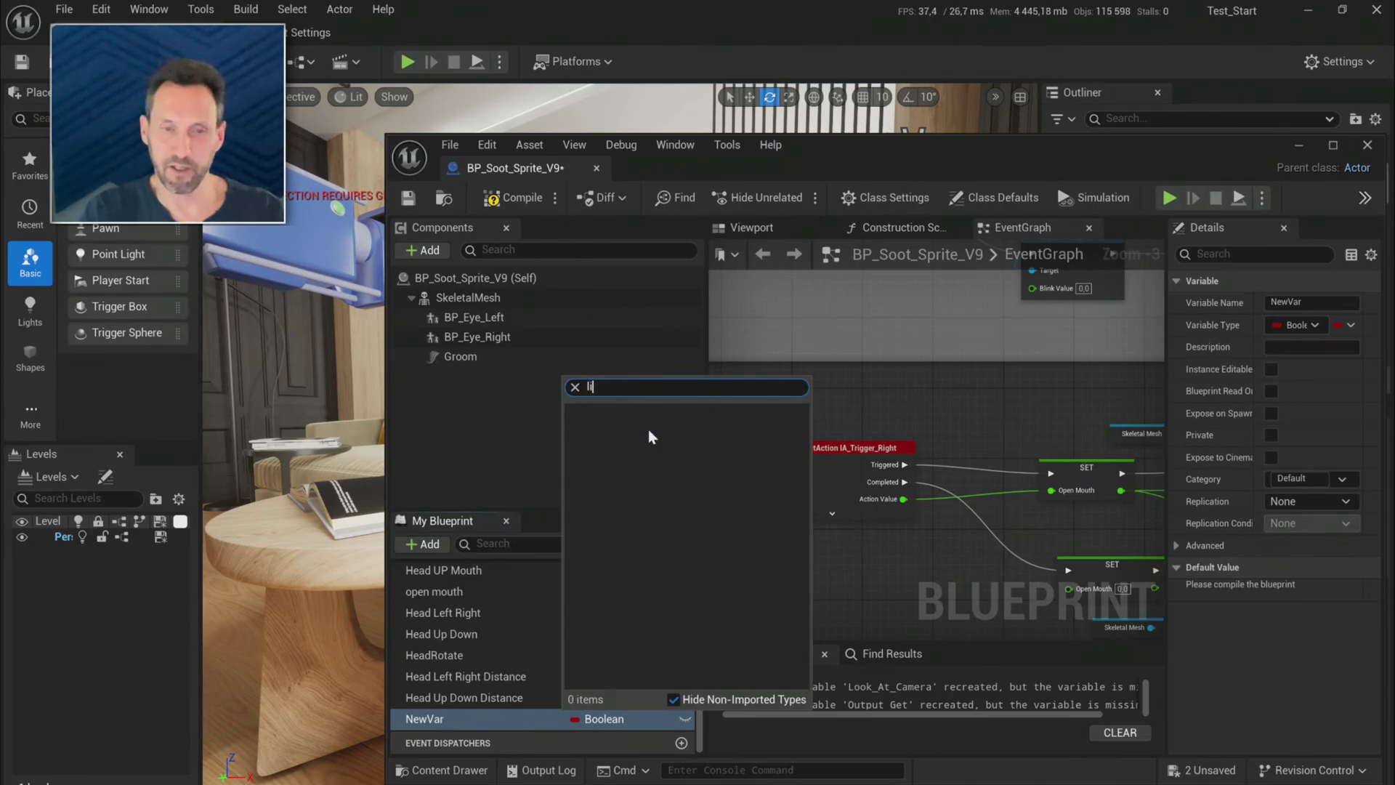
{"action": "type", "text": "near colo"}
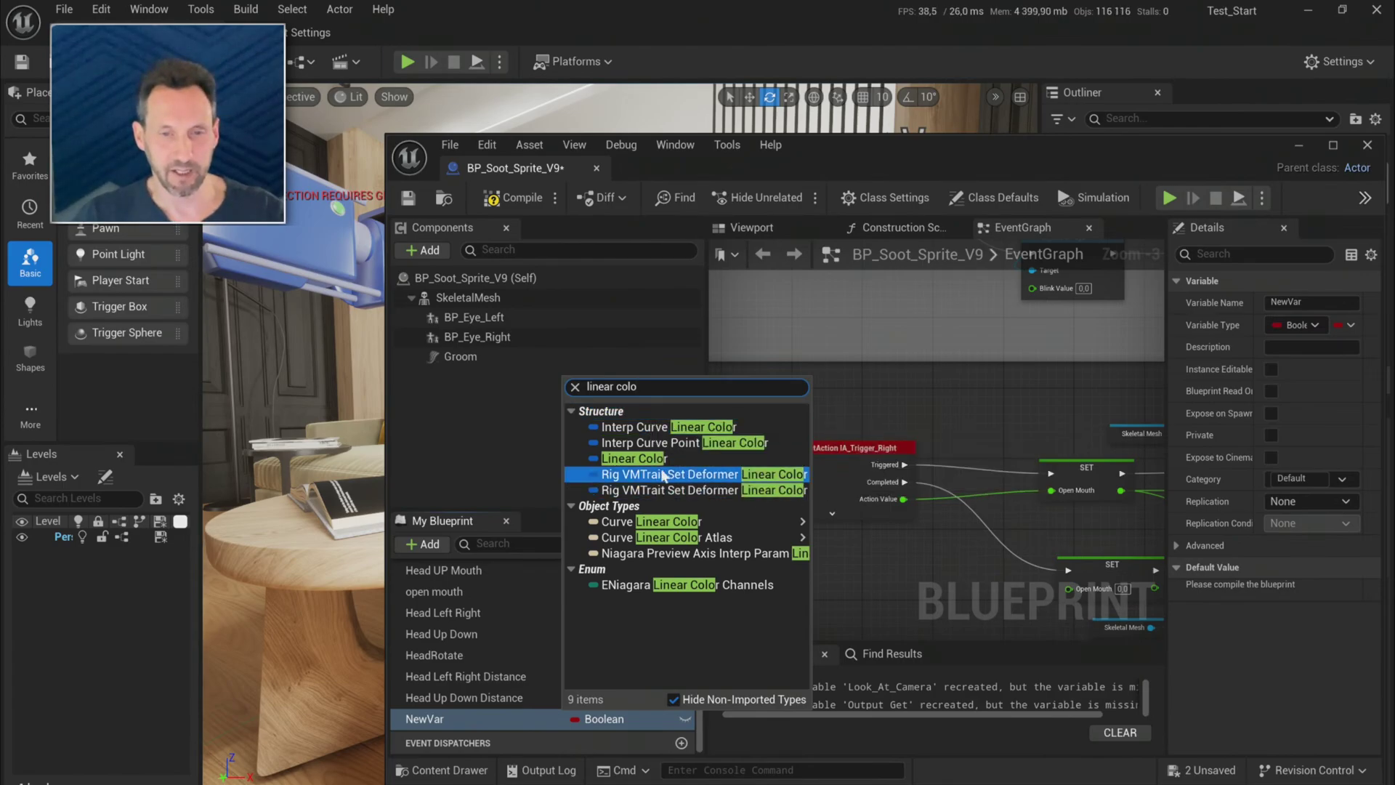
{"action": "left_click", "coordinate": [661, 471]}
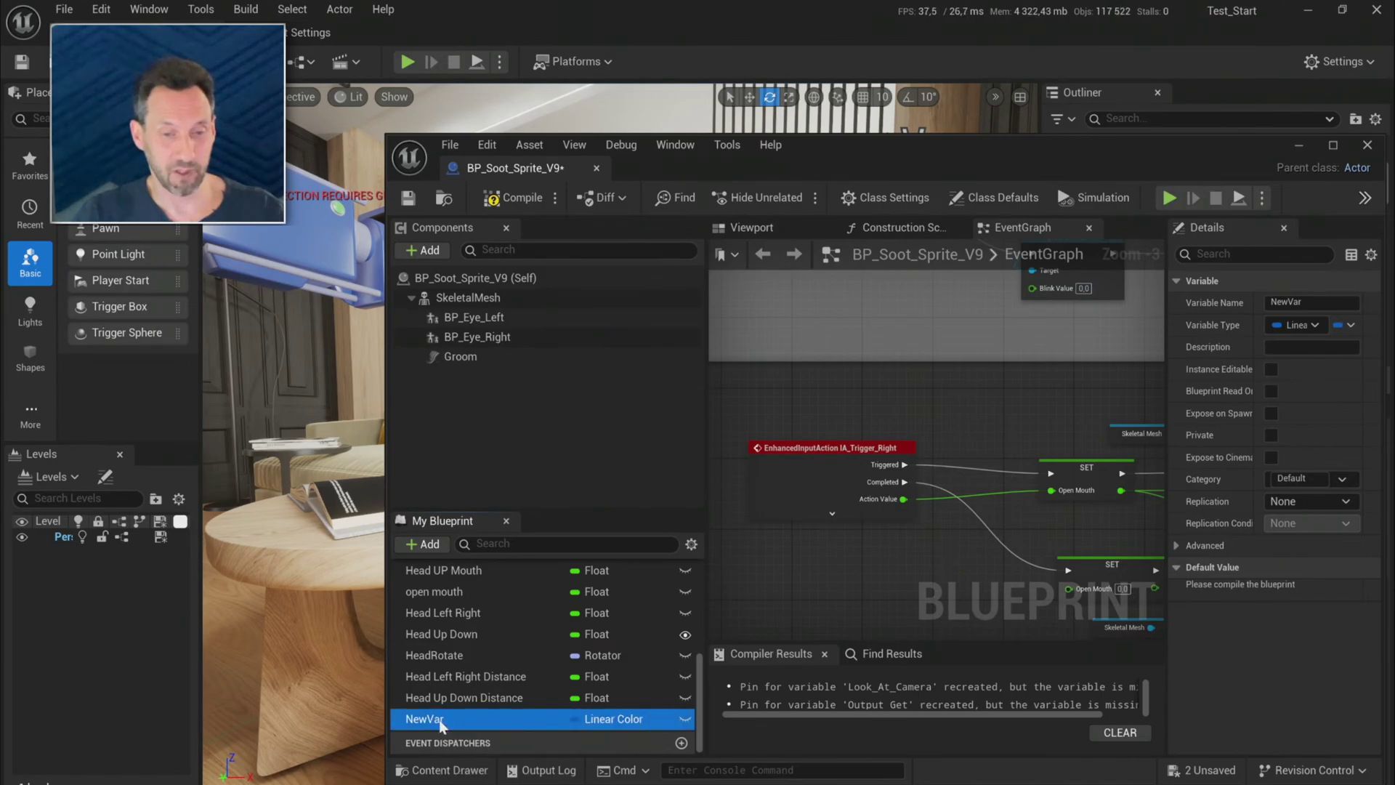
- Compile the blueprint and rename the new Linear Color variable to Color_1
{"action": "left_click", "coordinate": [548, 198]}
{"action": "left_click", "coordinate": [1311, 303]}
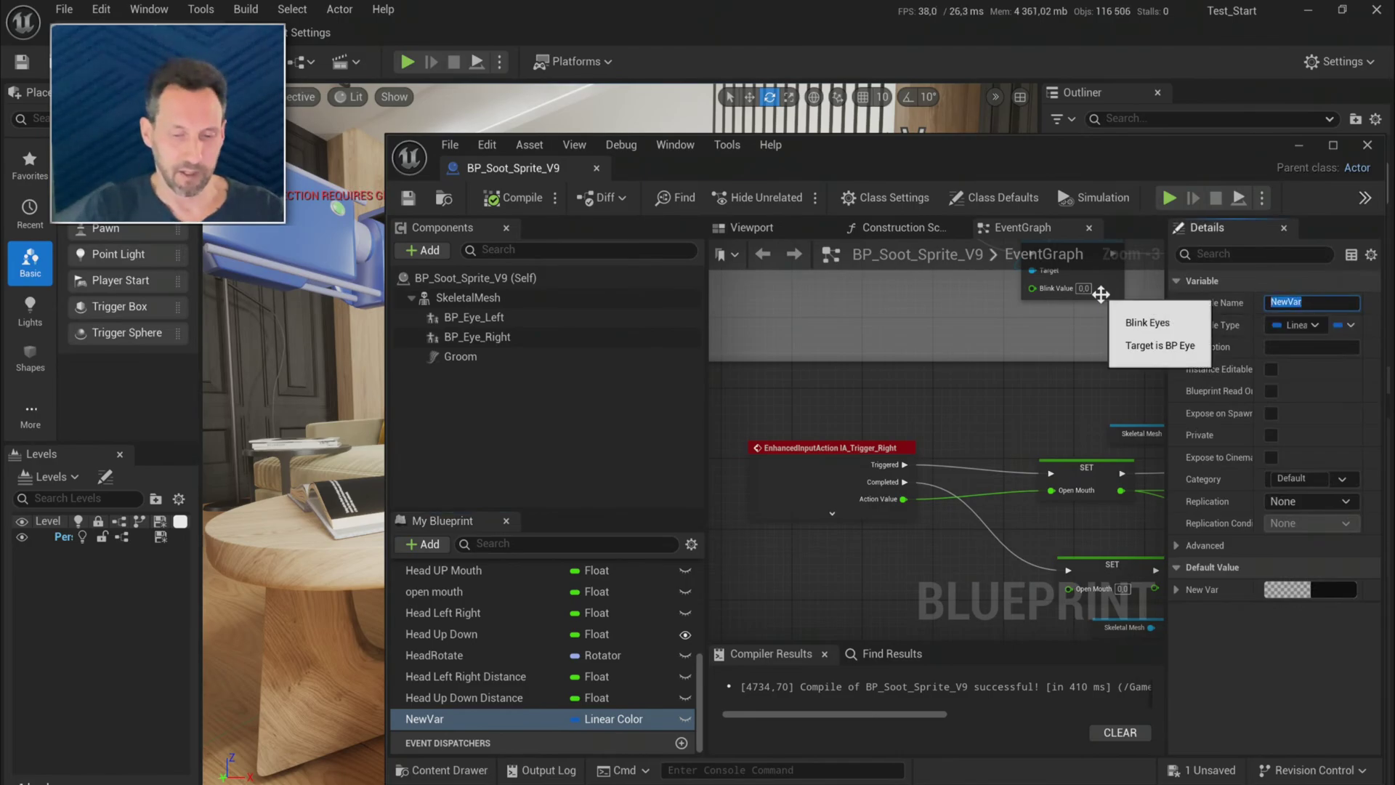
{"action": "key", "text": "BackSpace"}
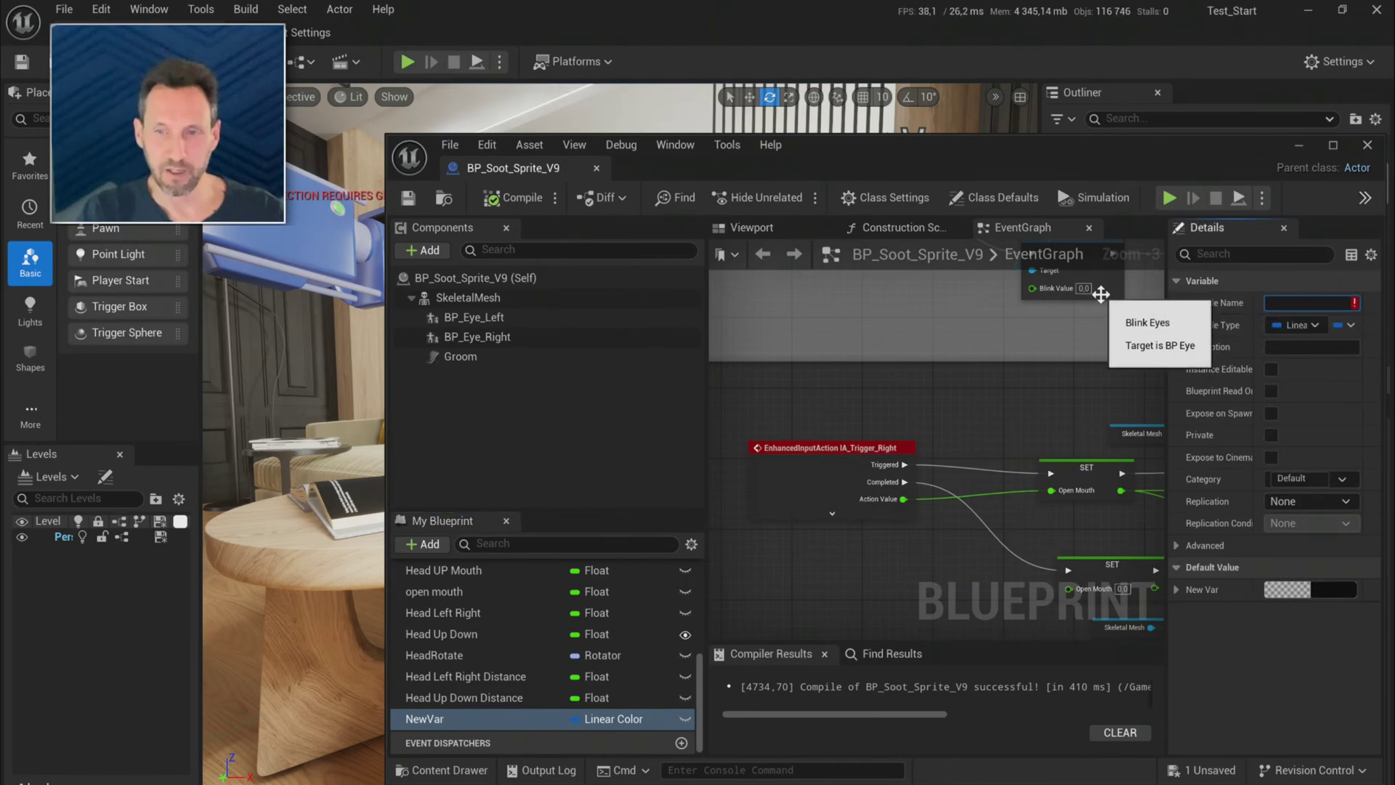
{"action": "type", "text": "Coloer"}
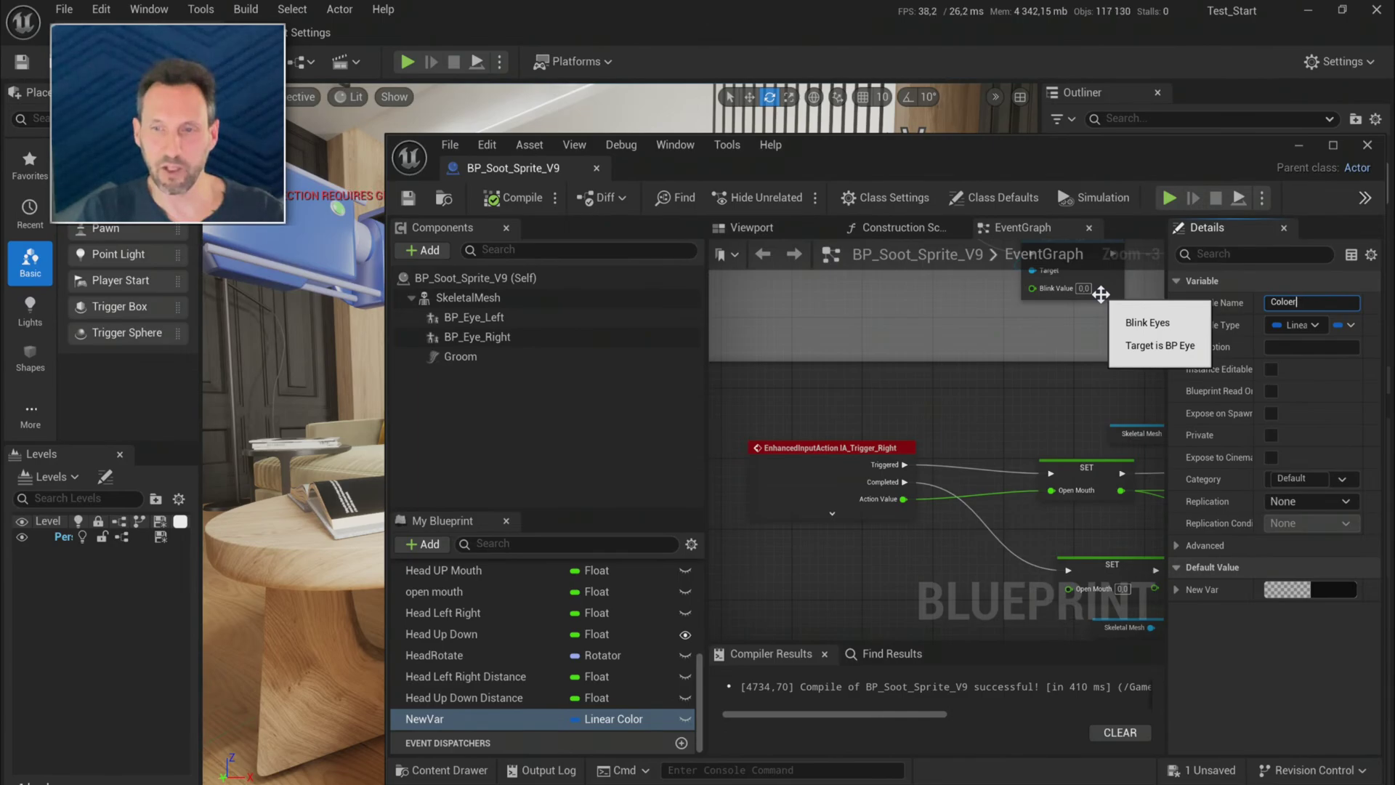
{"action": "type", "text": "_r_1"}
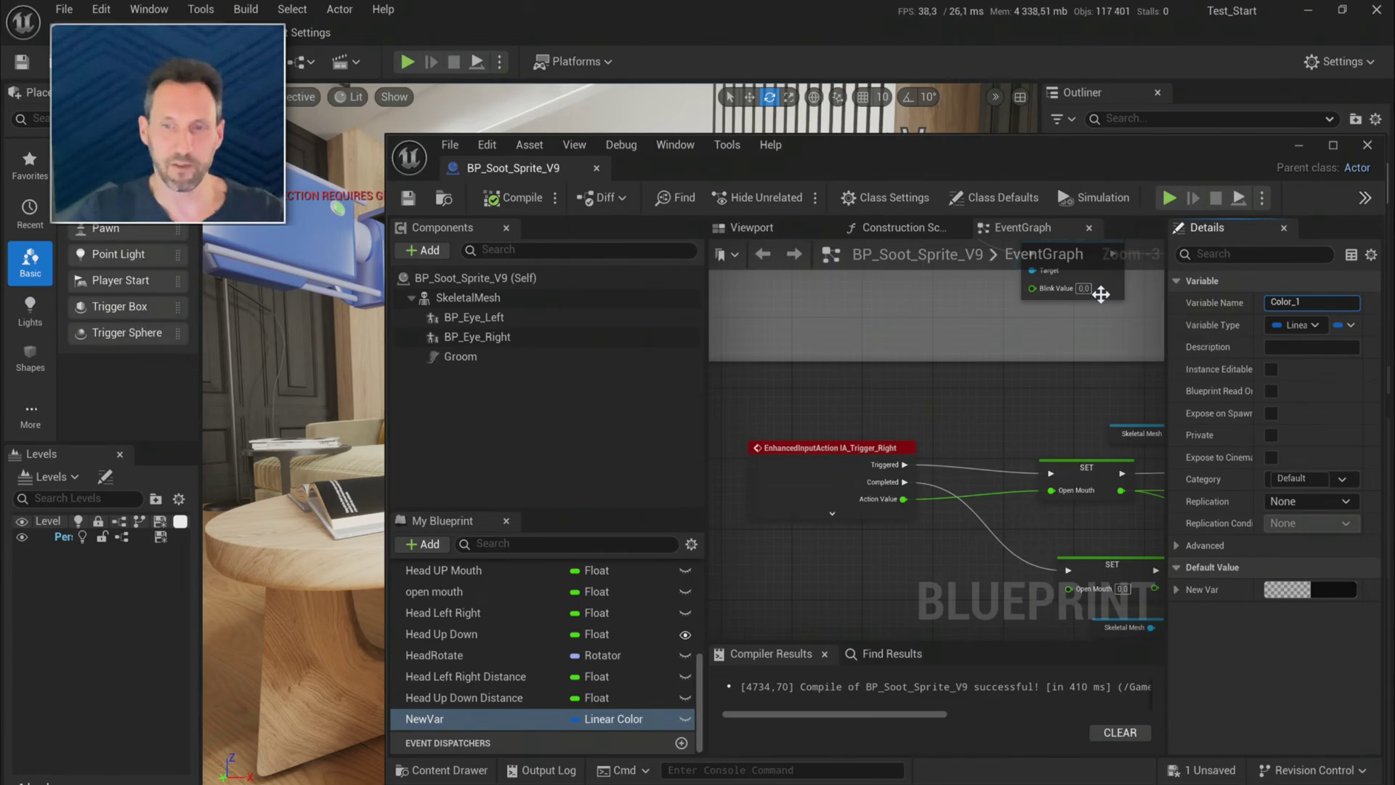
{"action": "key", "text": "Return"}
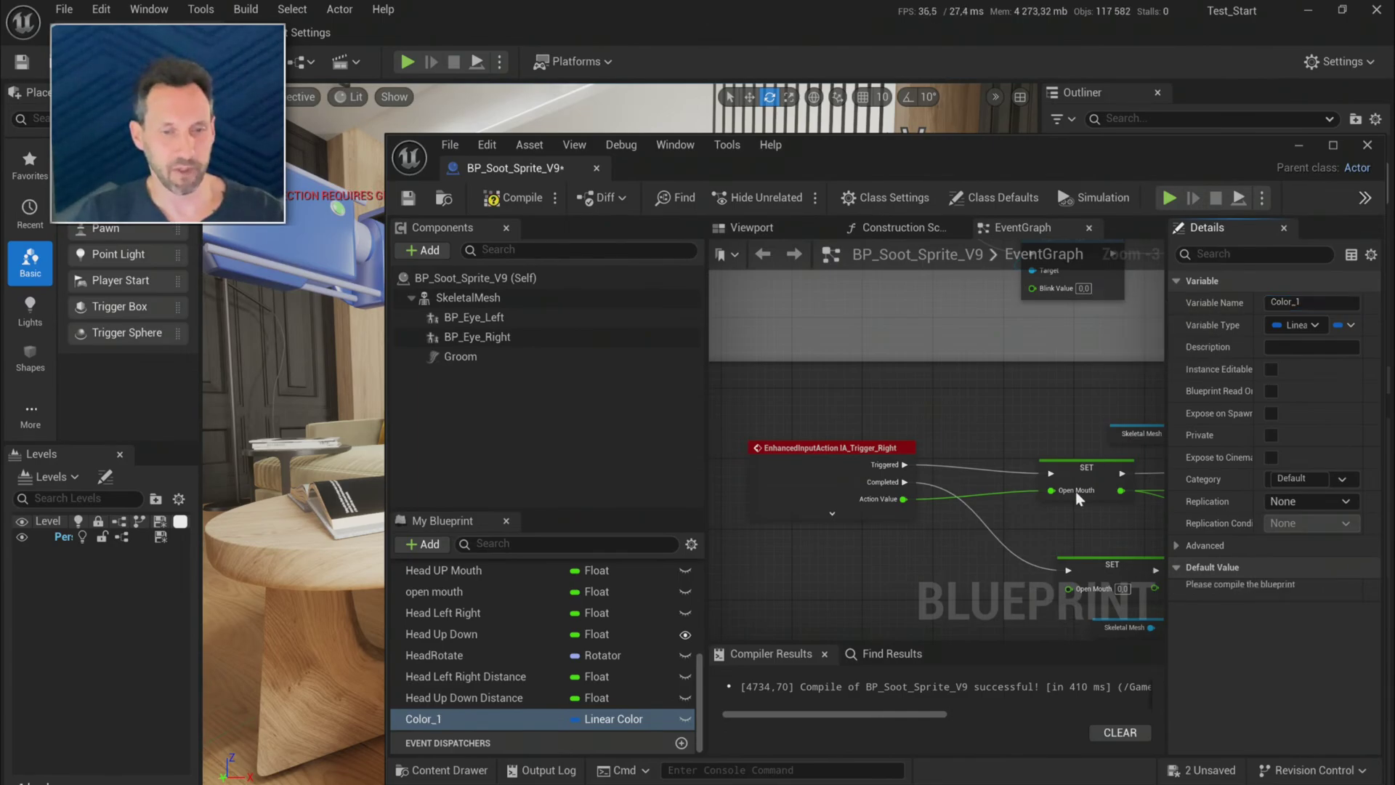
- Duplicate the Color_1 variable and name the copy Color_2
{"action": "right_click", "coordinate": [447, 716]}
{"action": "left_click", "coordinate": [532, 679]}
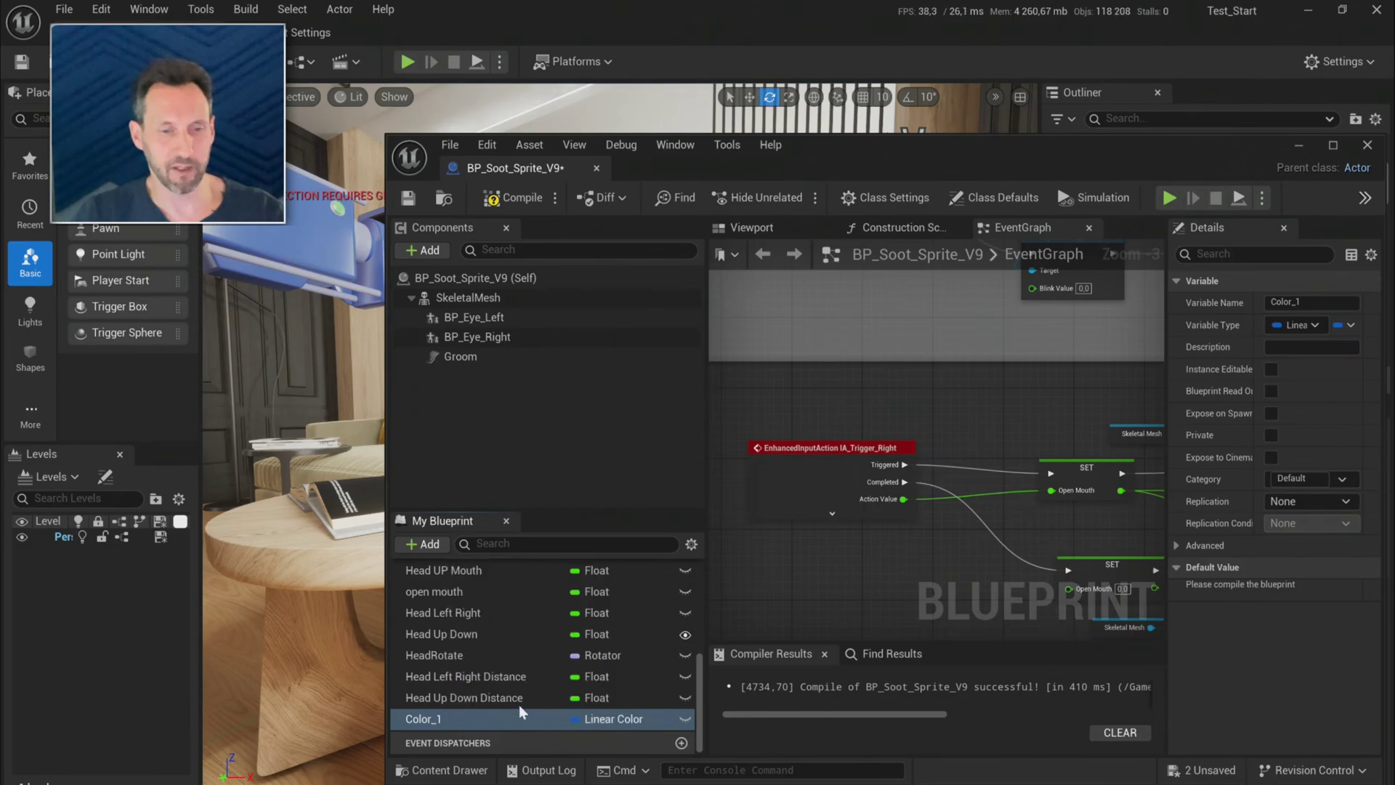
{"action": "type", "text": "C"}
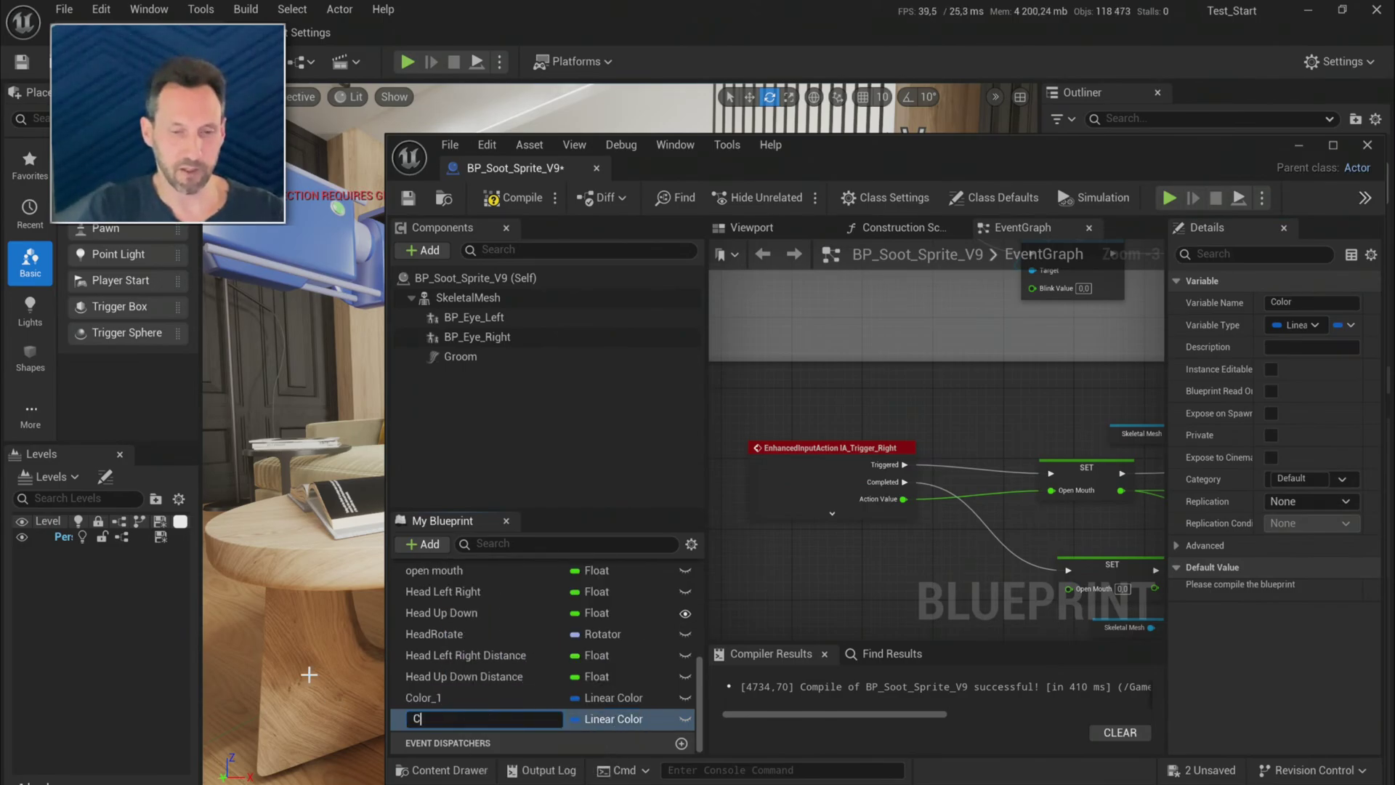
{"action": "type", "text": "olor_2"}
{"action": "key", "text": "Return"}
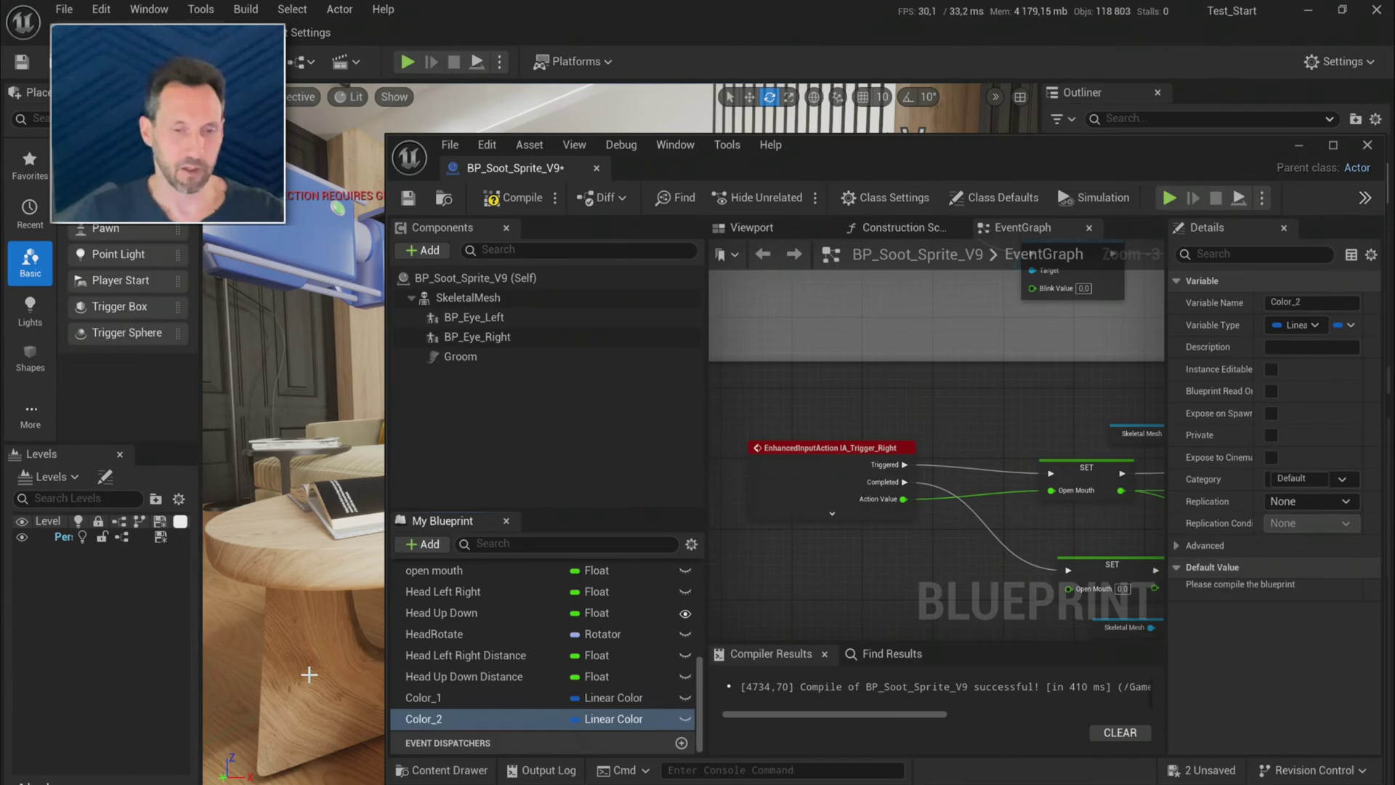
- Compile and save the BP_Soot_Sprite_V9 blueprint
{"action": "left_click", "coordinate": [513, 198]}
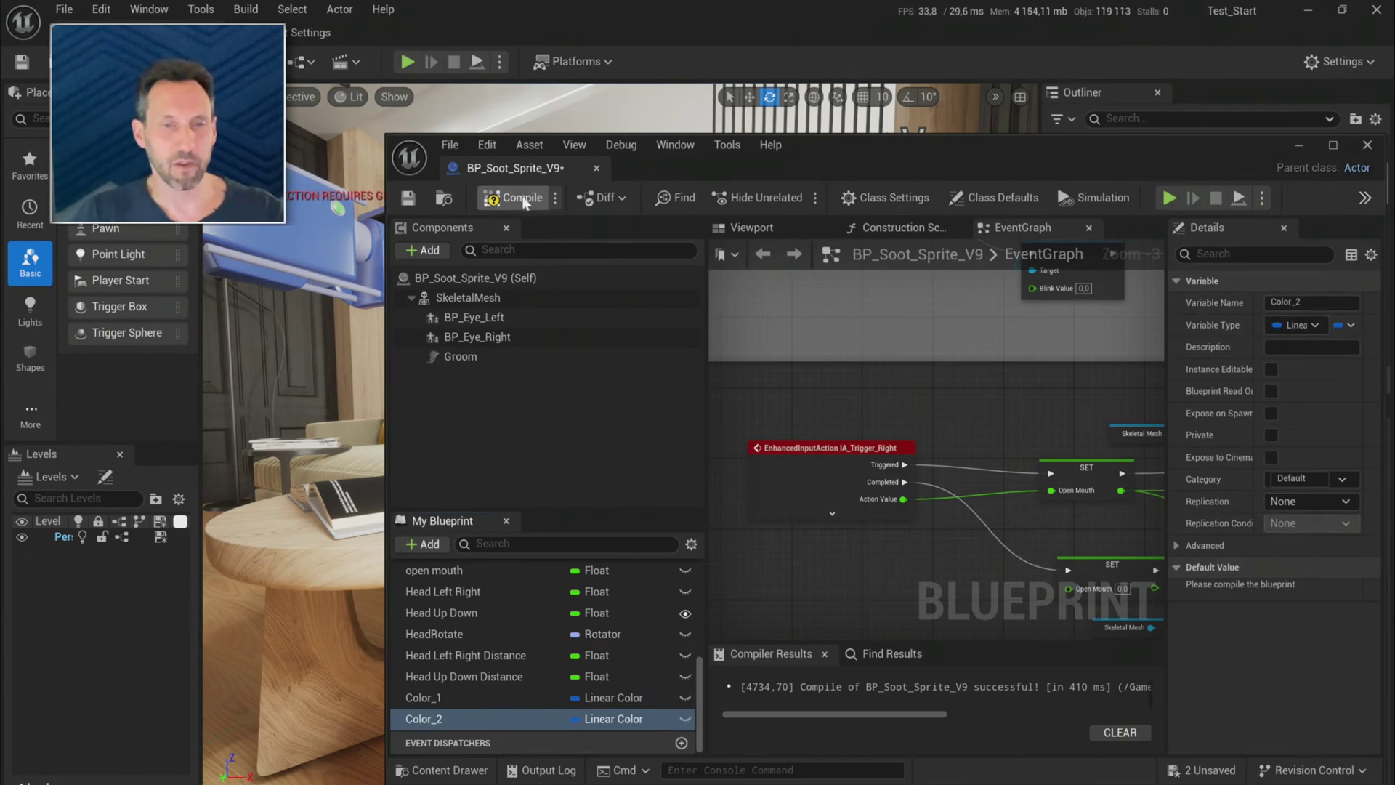
{"action": "left_click", "coordinate": [407, 199]}
{"action": "left_click", "coordinate": [406, 199]}
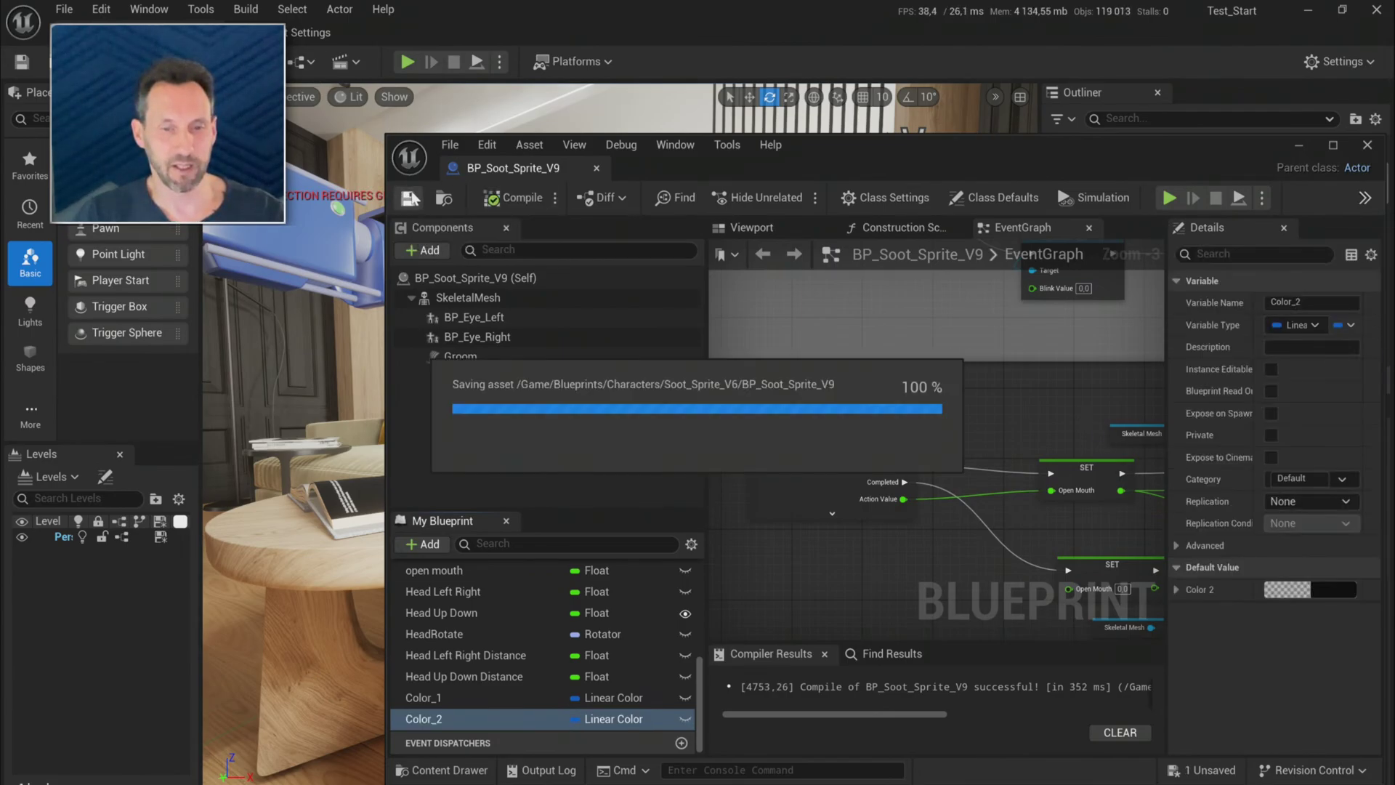
- Make the Color_1 and Color_2 variables instance editable and give their property settings more room
{"action": "left_click", "coordinate": [686, 717]}
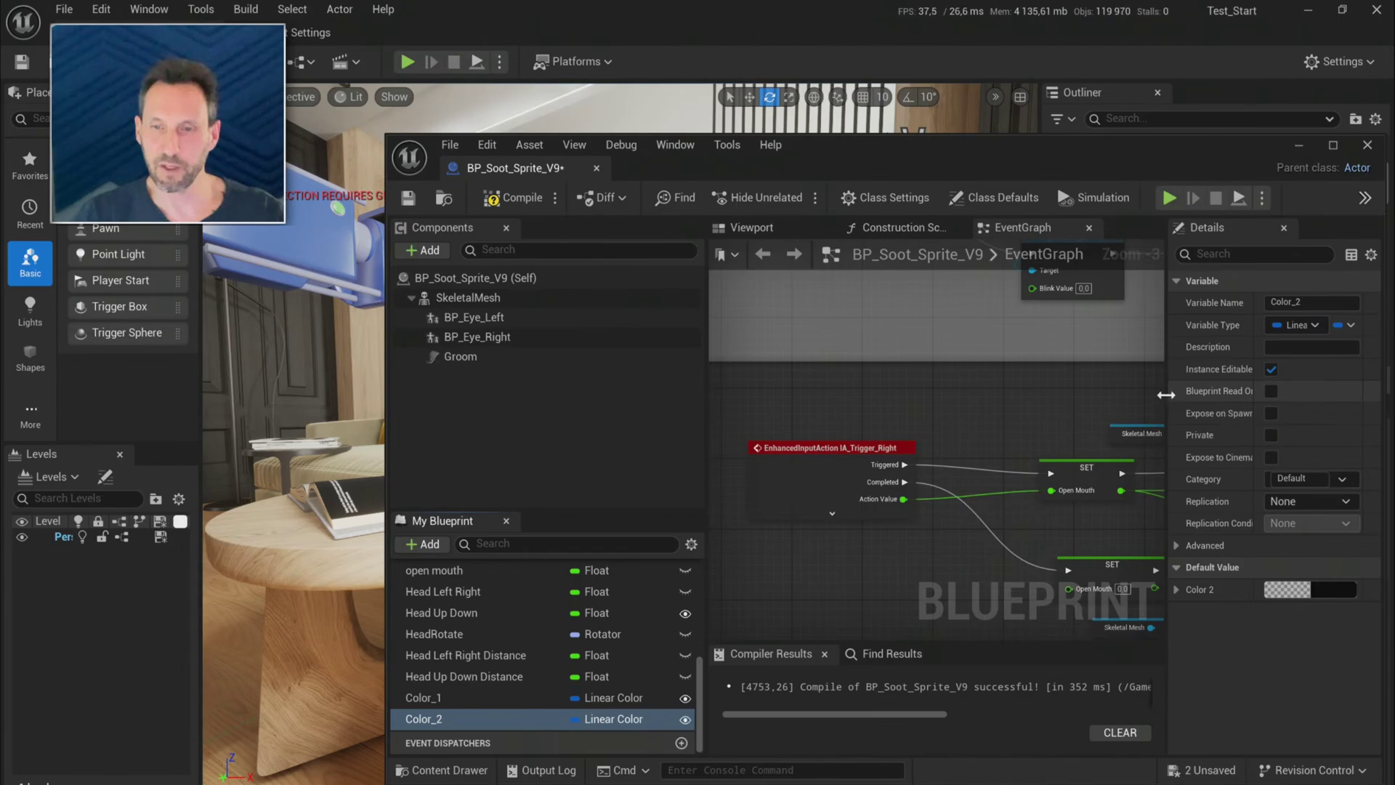
{"action": "left_click_drag", "start_coordinate": [1166, 396], "coordinate": [1068, 396]}
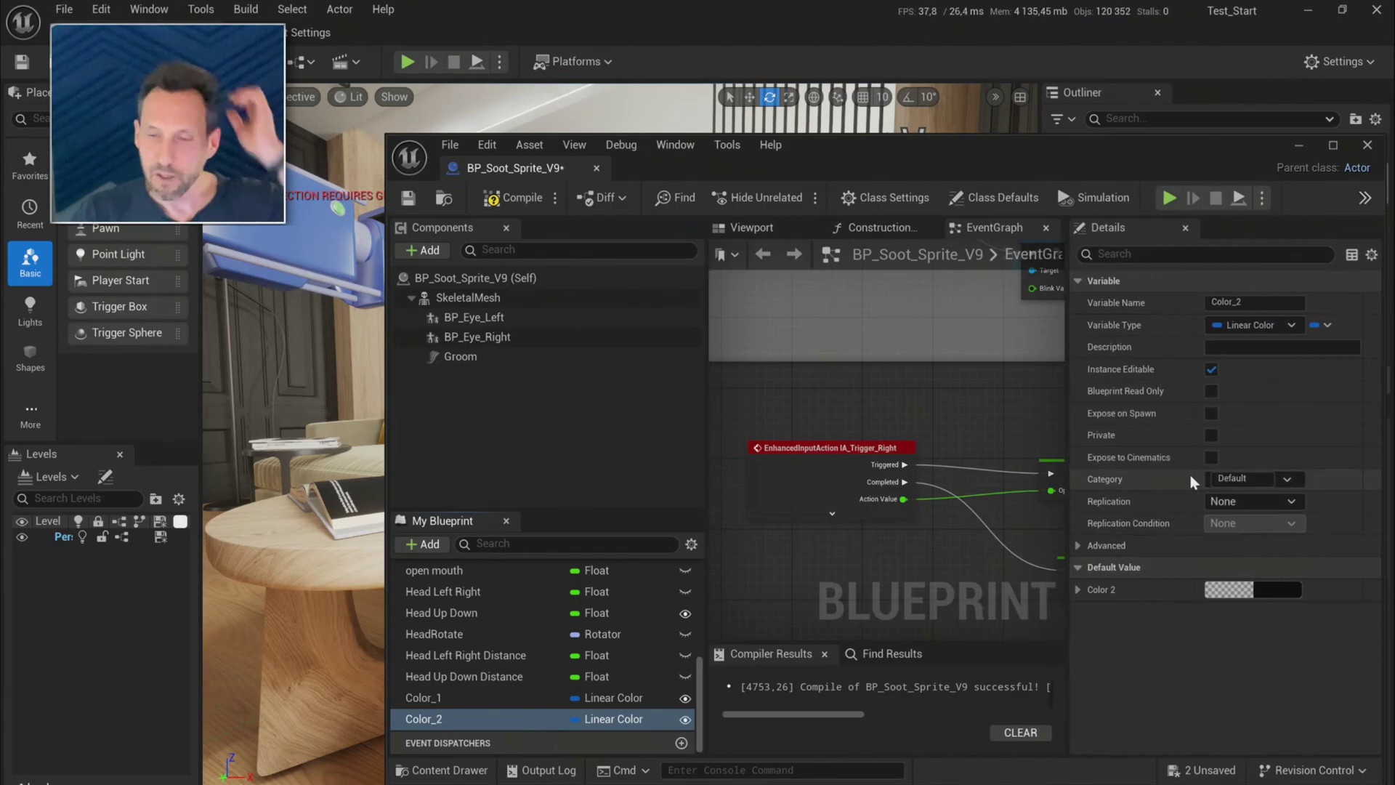
- Expose the Color_2 variable on spawn, and compile and save the blueprint
{"action": "left_click", "coordinate": [1211, 413]}
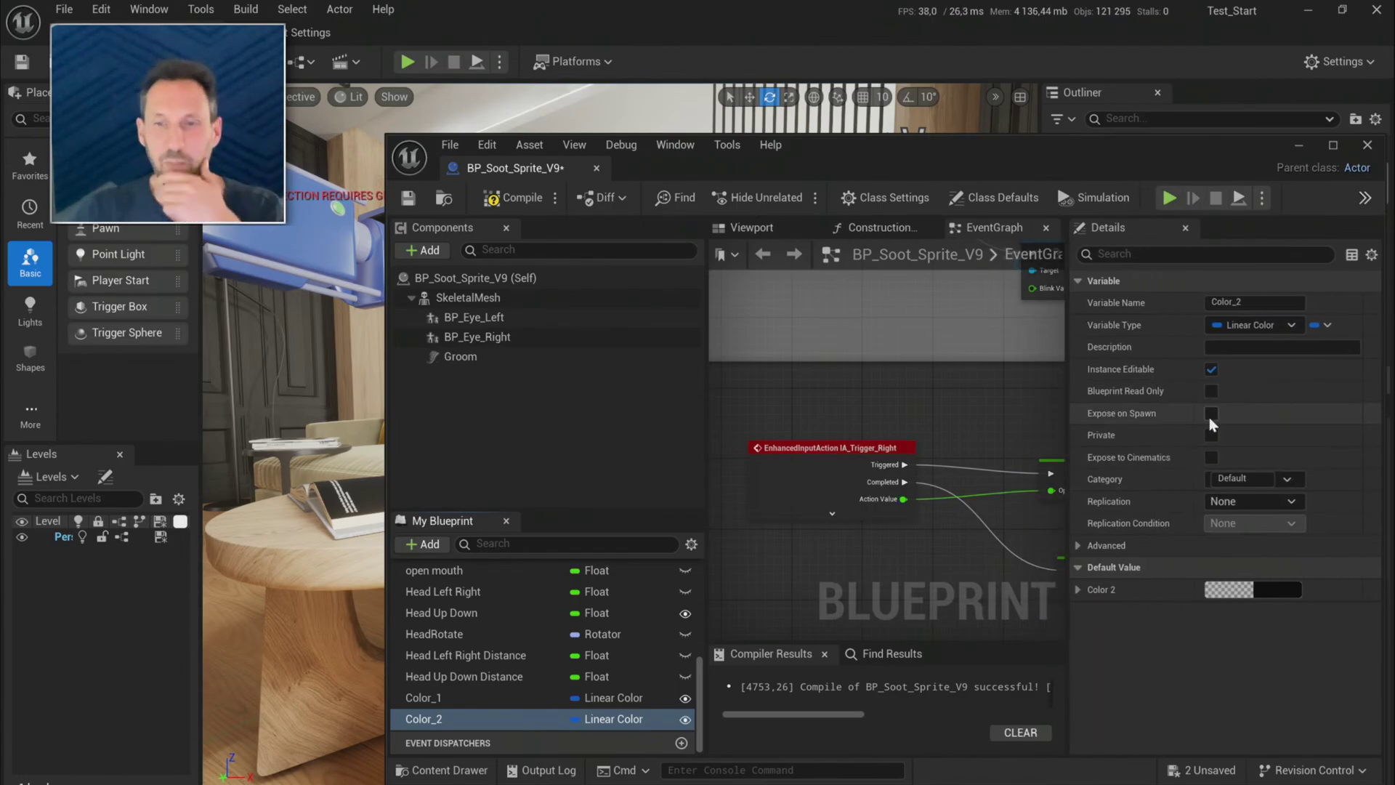
{"action": "left_click", "coordinate": [512, 199]}
{"action": "left_click", "coordinate": [411, 200]}
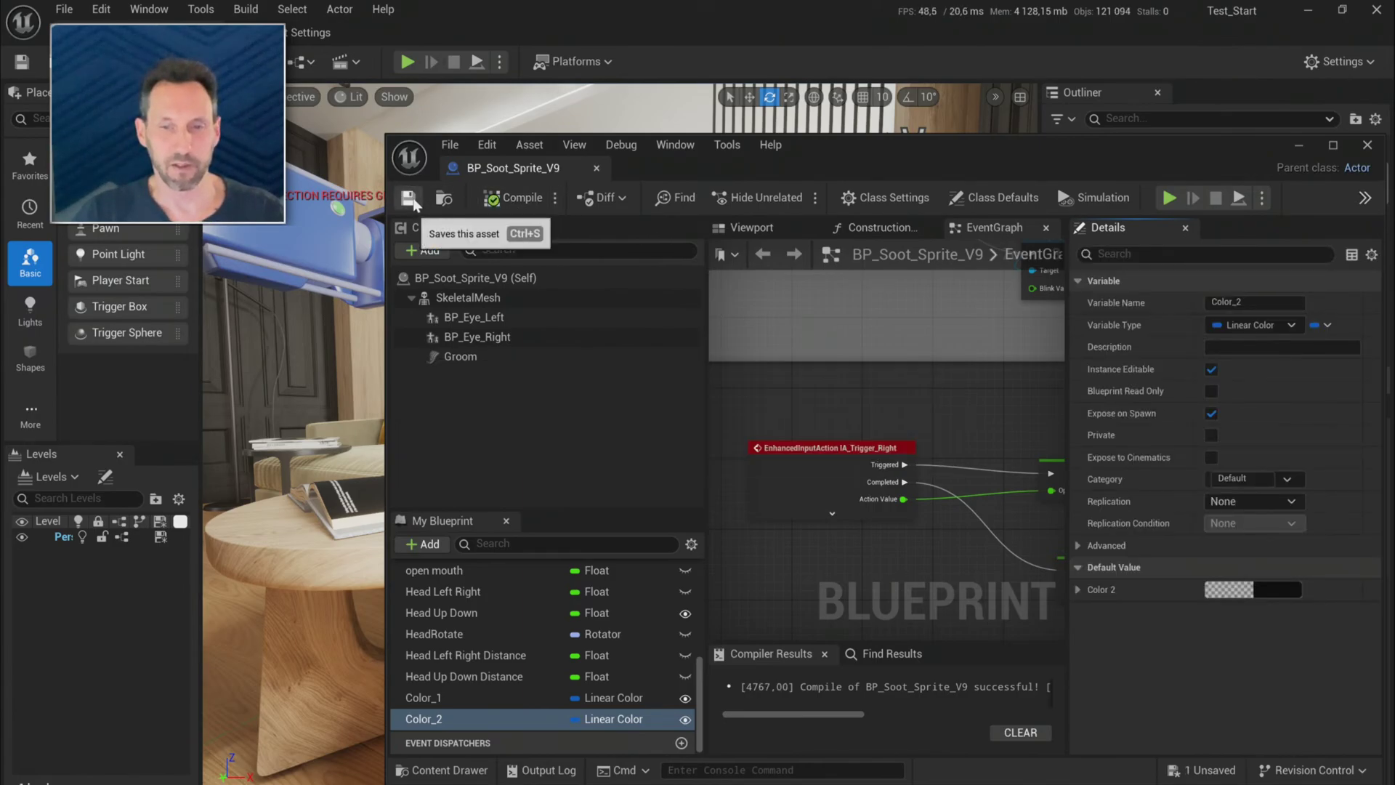
- Place a second instance of BP_Soot_Sprite_V9 from the Soot_Sprite_V6 folder on the dark coffee table beside the existing sprite
{"action": "left_click_drag", "start_coordinate": [978, 161], "coordinate": [999, 536]}
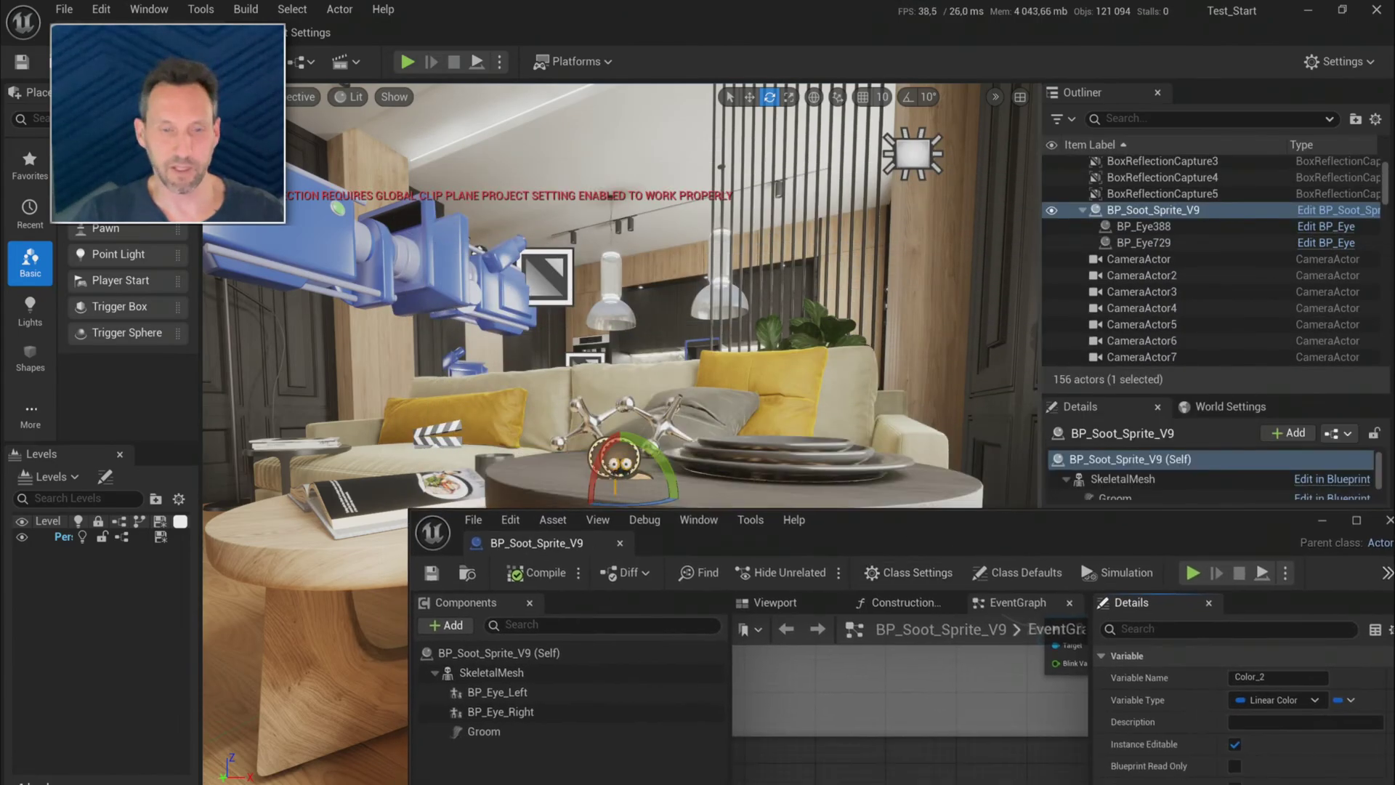
{"action": "key", "text": "ctrl+space"}
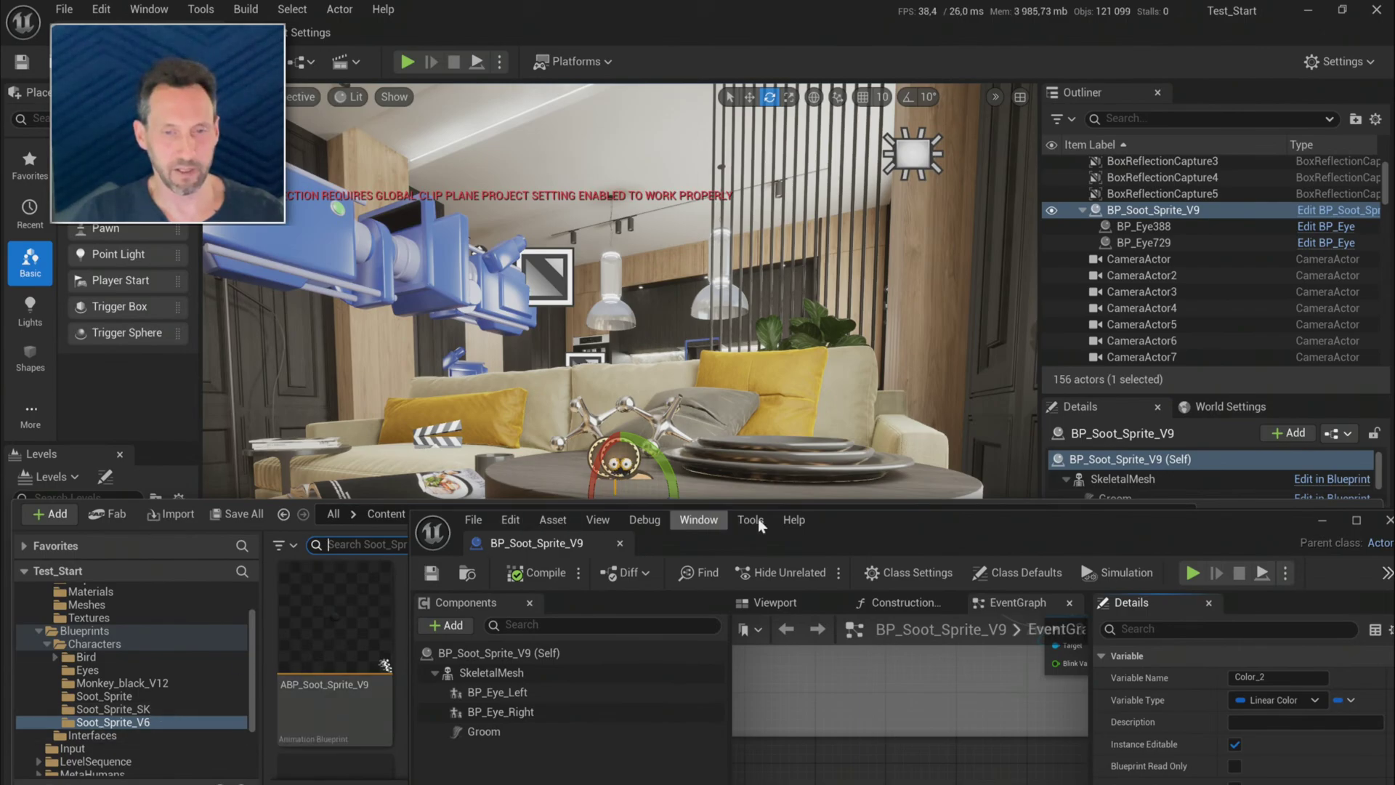
{"action": "left_click_drag", "start_coordinate": [836, 520], "coordinate": [1120, 504]}
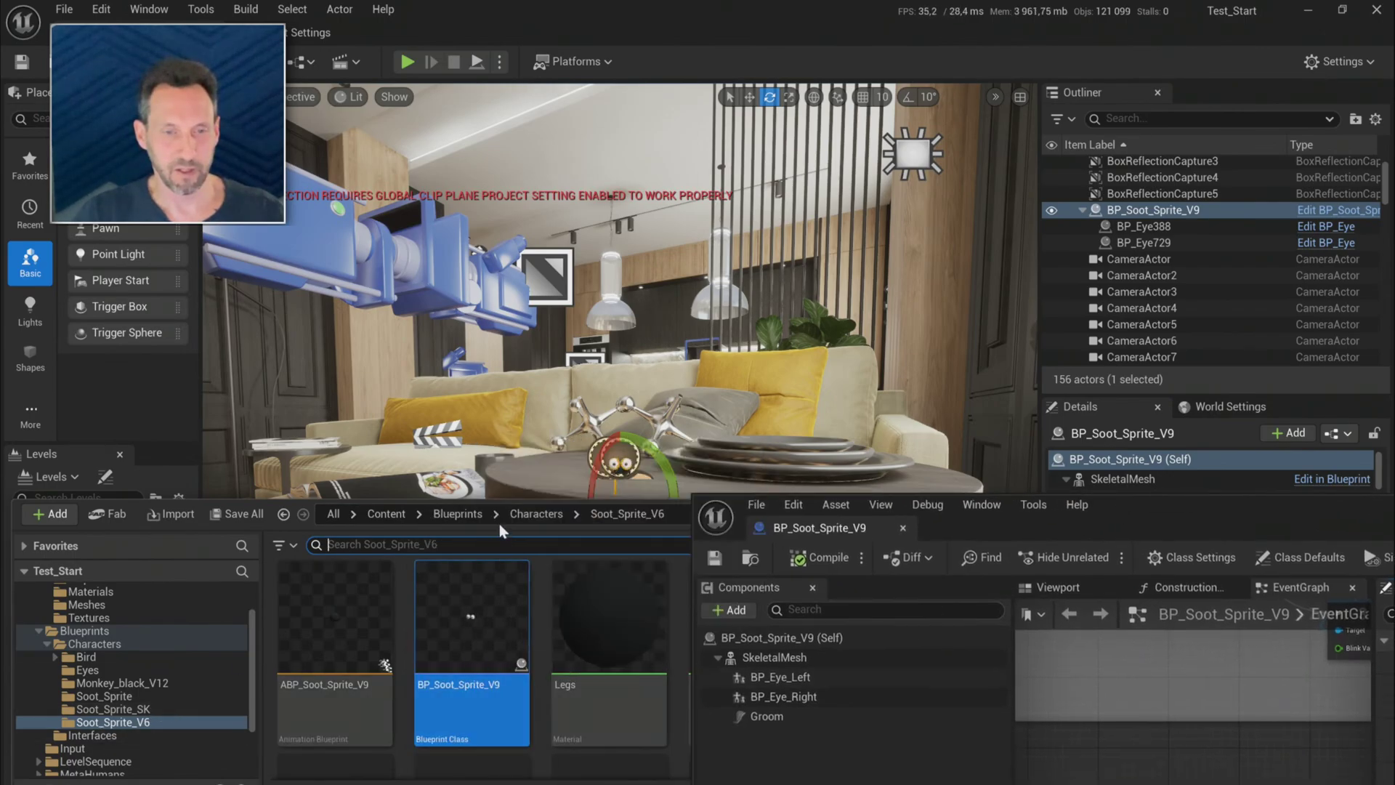
{"action": "left_click_drag", "start_coordinate": [515, 604], "coordinate": [513, 643]}
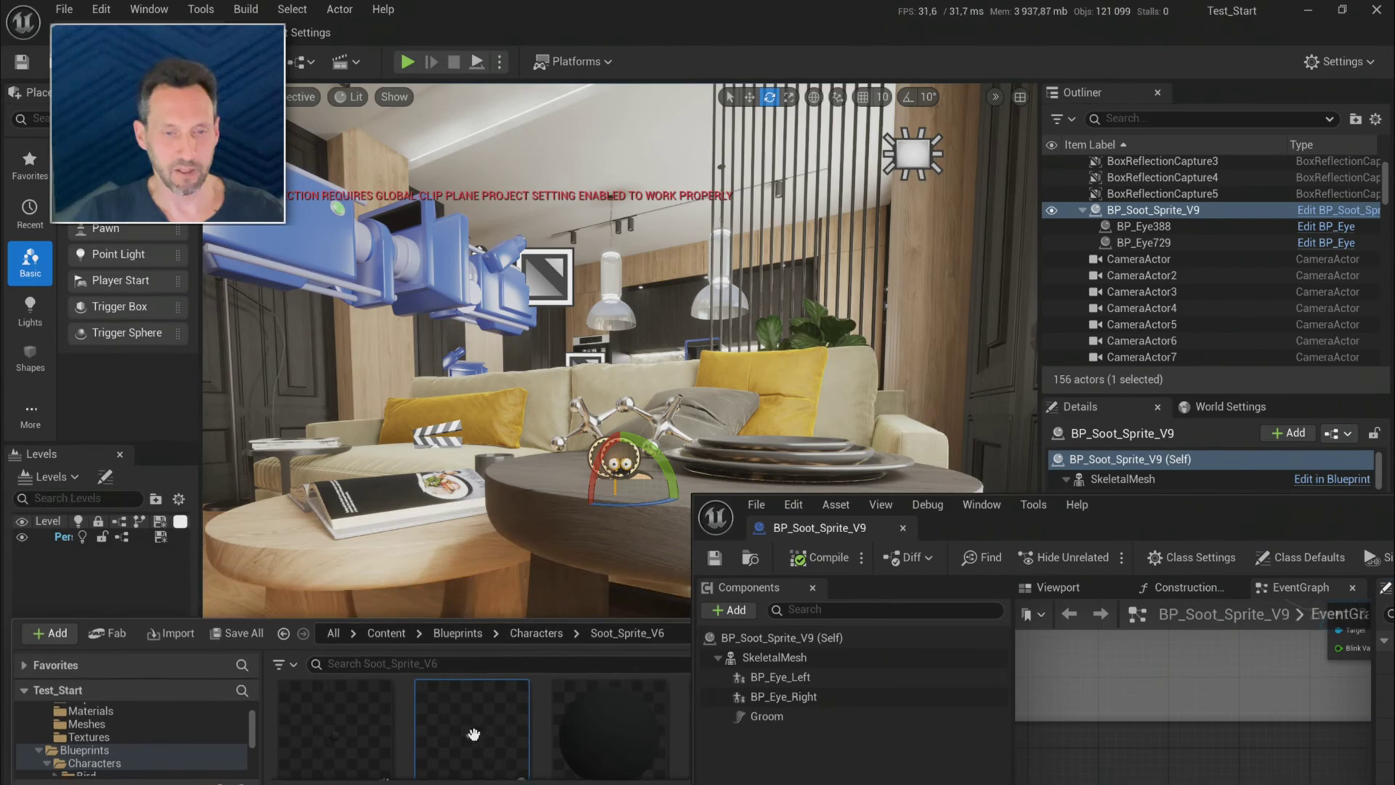
{"action": "left_click_drag", "start_coordinate": [562, 507], "coordinate": [559, 482]}
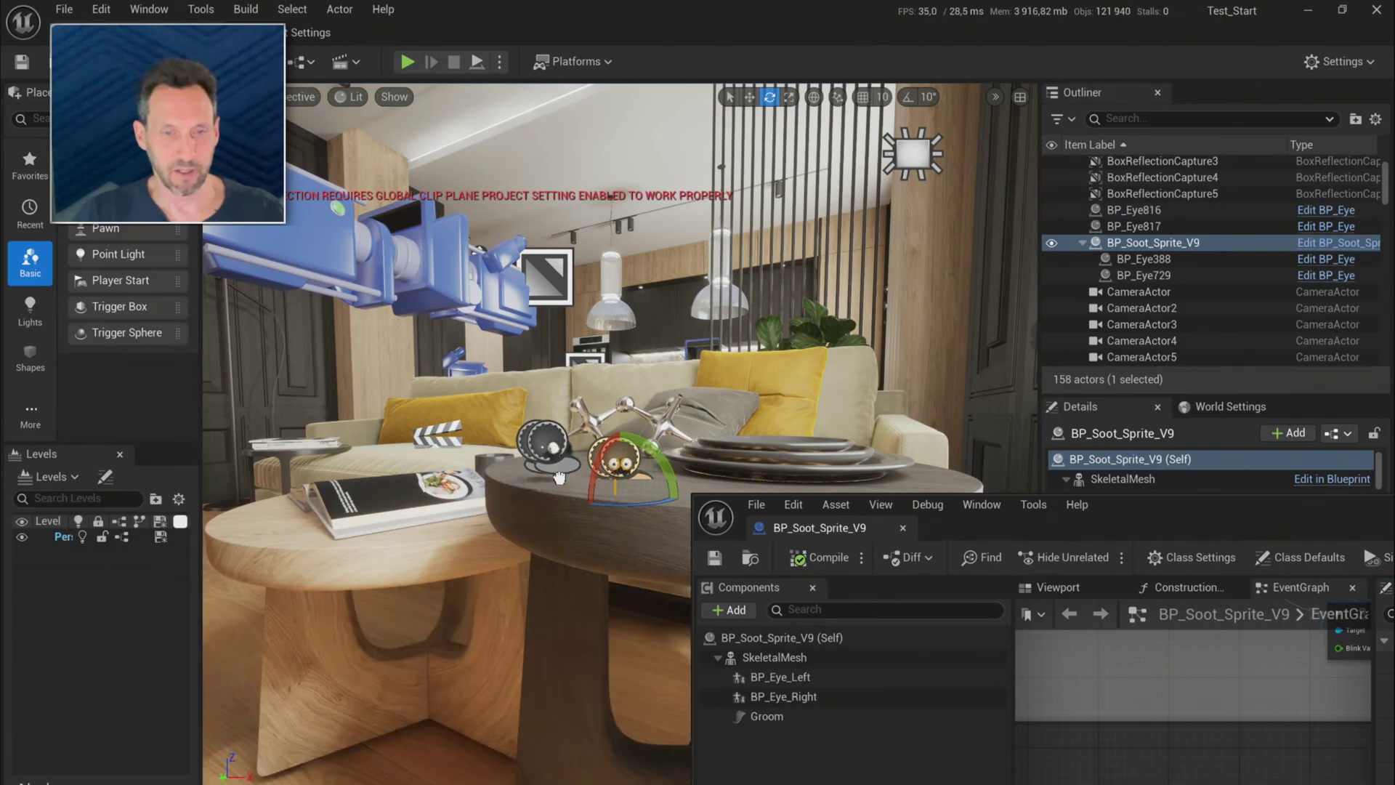
- Rotate the new soot sprite to about -50.5° around Z and frame both sprites up close on the table
{"action": "scroll", "coordinate": [560, 481], "scroll_direction": "up", "scroll_amount": 2}
{"action": "scroll", "coordinate": [558, 481], "scroll_direction": "down", "scroll_amount": 2}
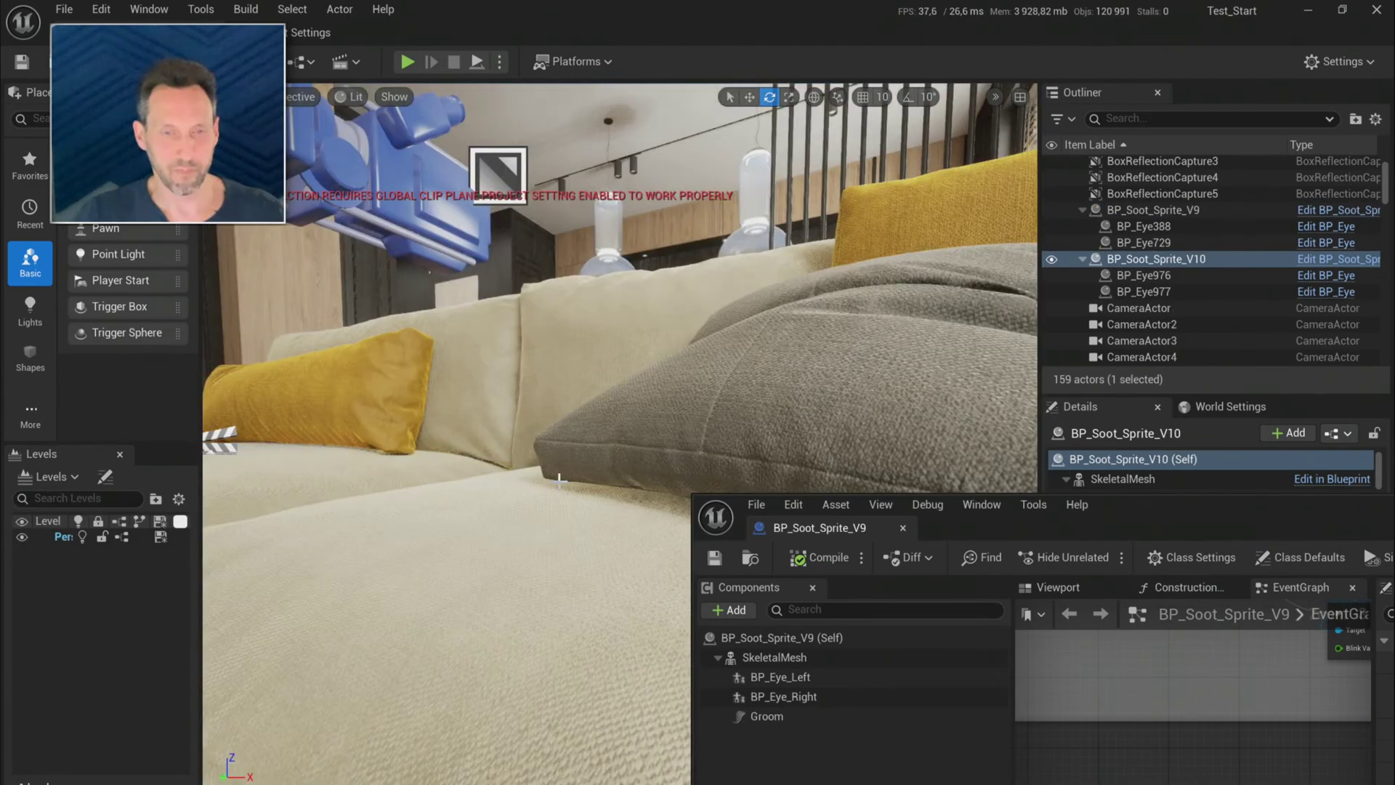
{"action": "scroll", "coordinate": [558, 496], "scroll_direction": "up", "scroll_amount": 4}
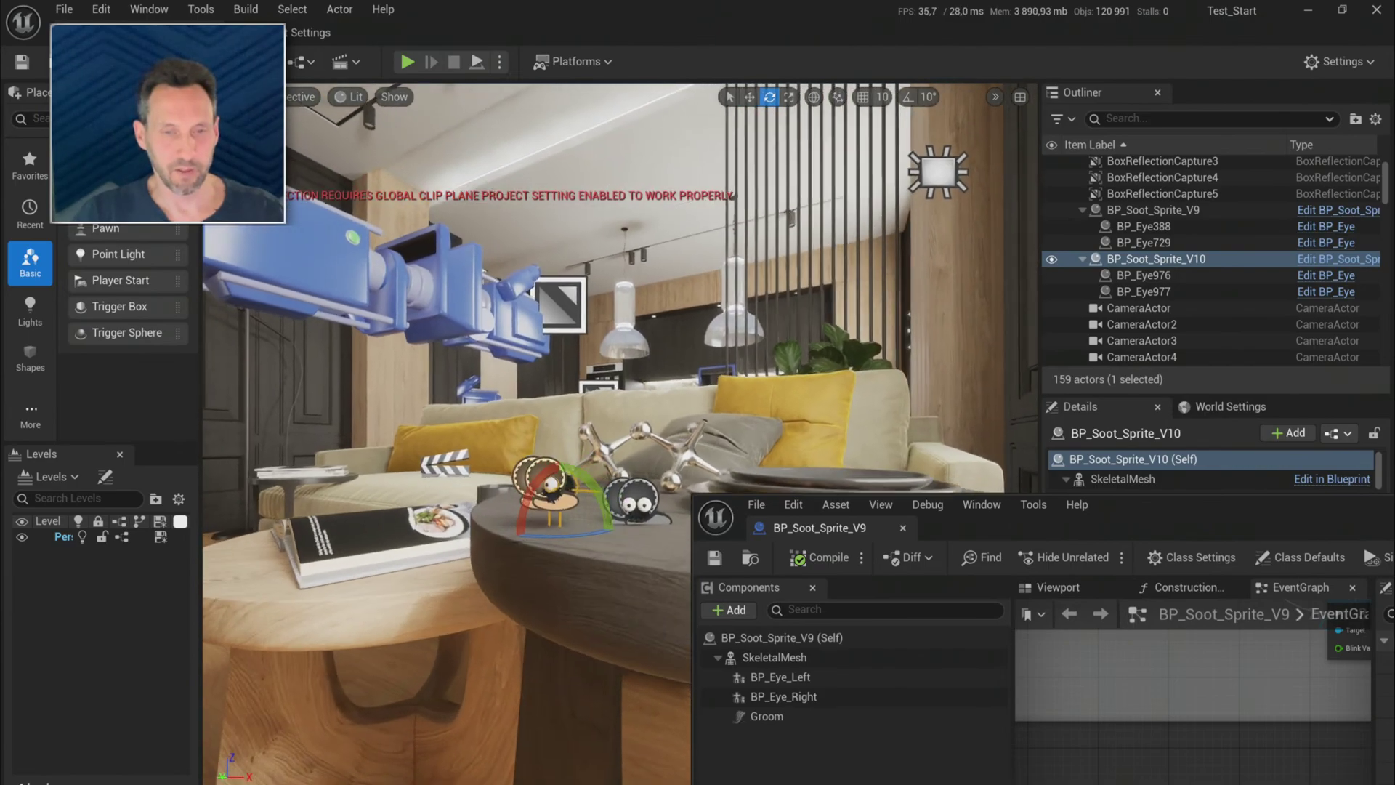
{"action": "scroll", "coordinate": [630, 479], "scroll_direction": "up", "scroll_amount": 4}
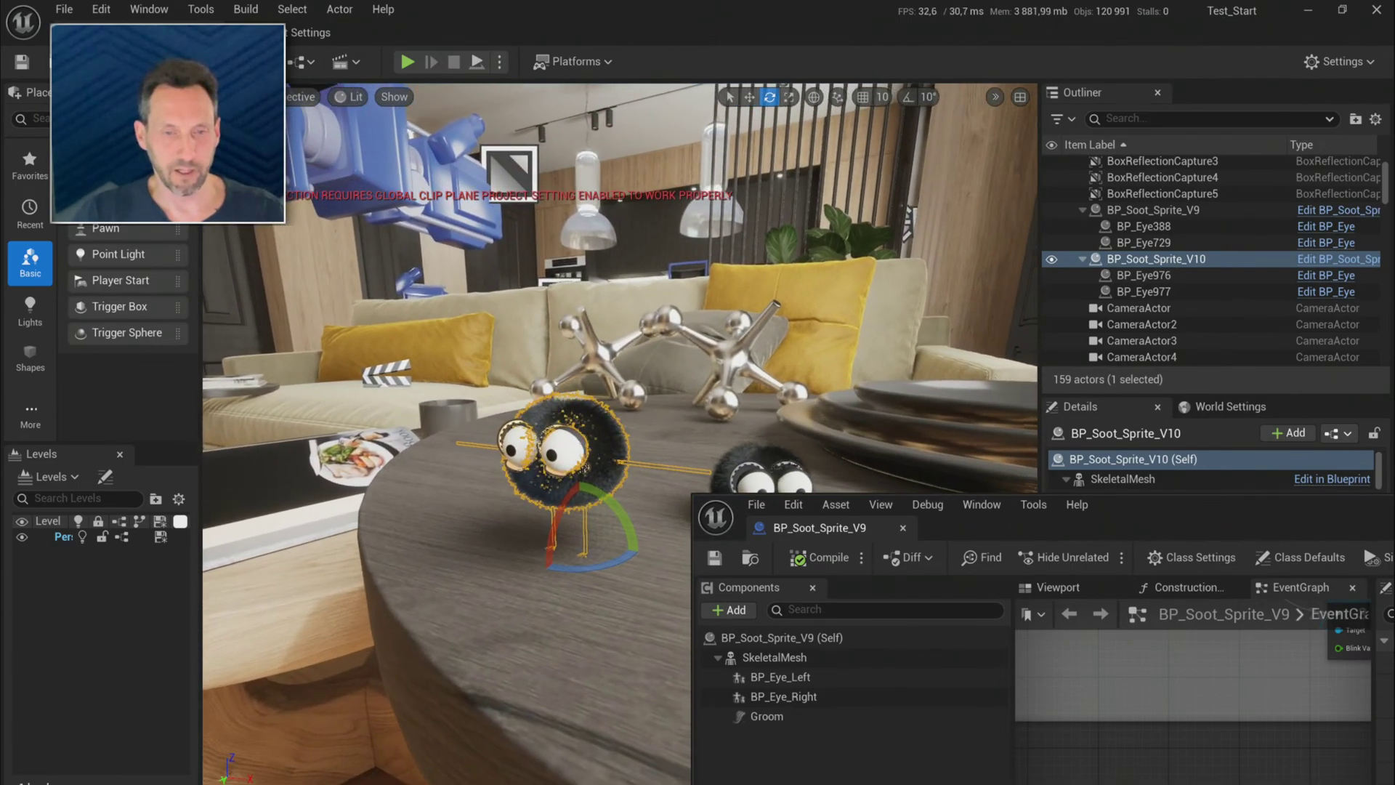
{"action": "scroll", "coordinate": [538, 549], "scroll_direction": "down", "scroll_amount": 4}
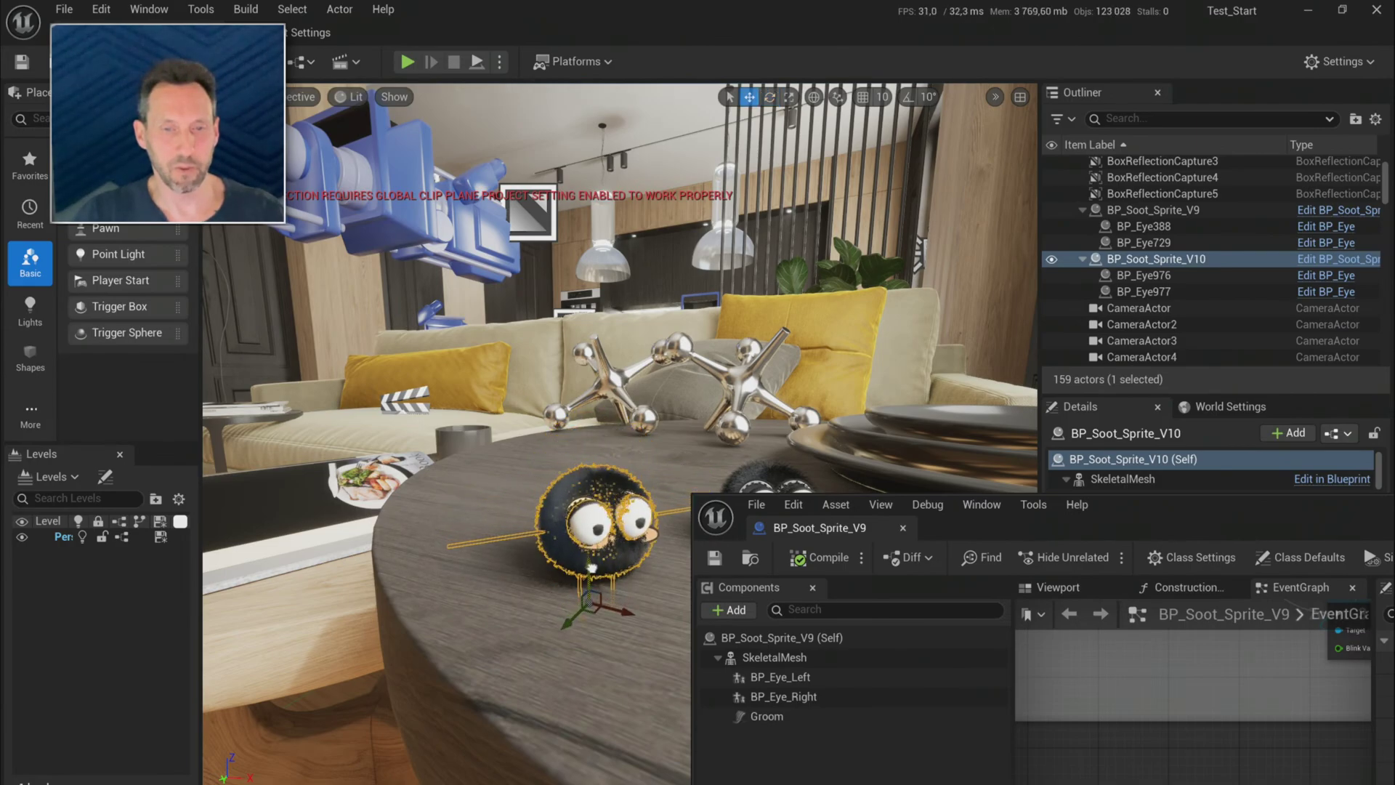
{"action": "key", "text": "f"}
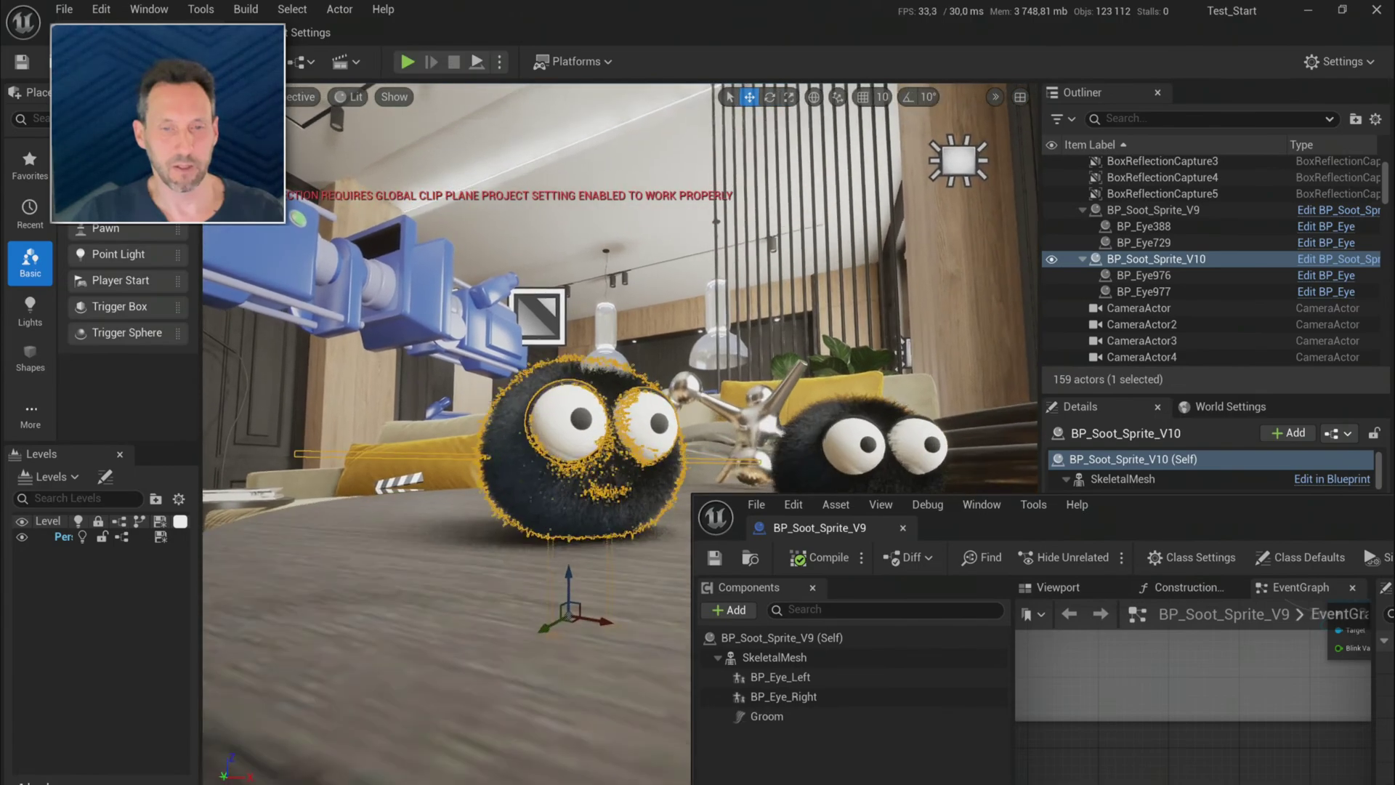
{"action": "key", "text": "e"}
{"action": "key", "text": "s"}
{"action": "key", "text": "q"}
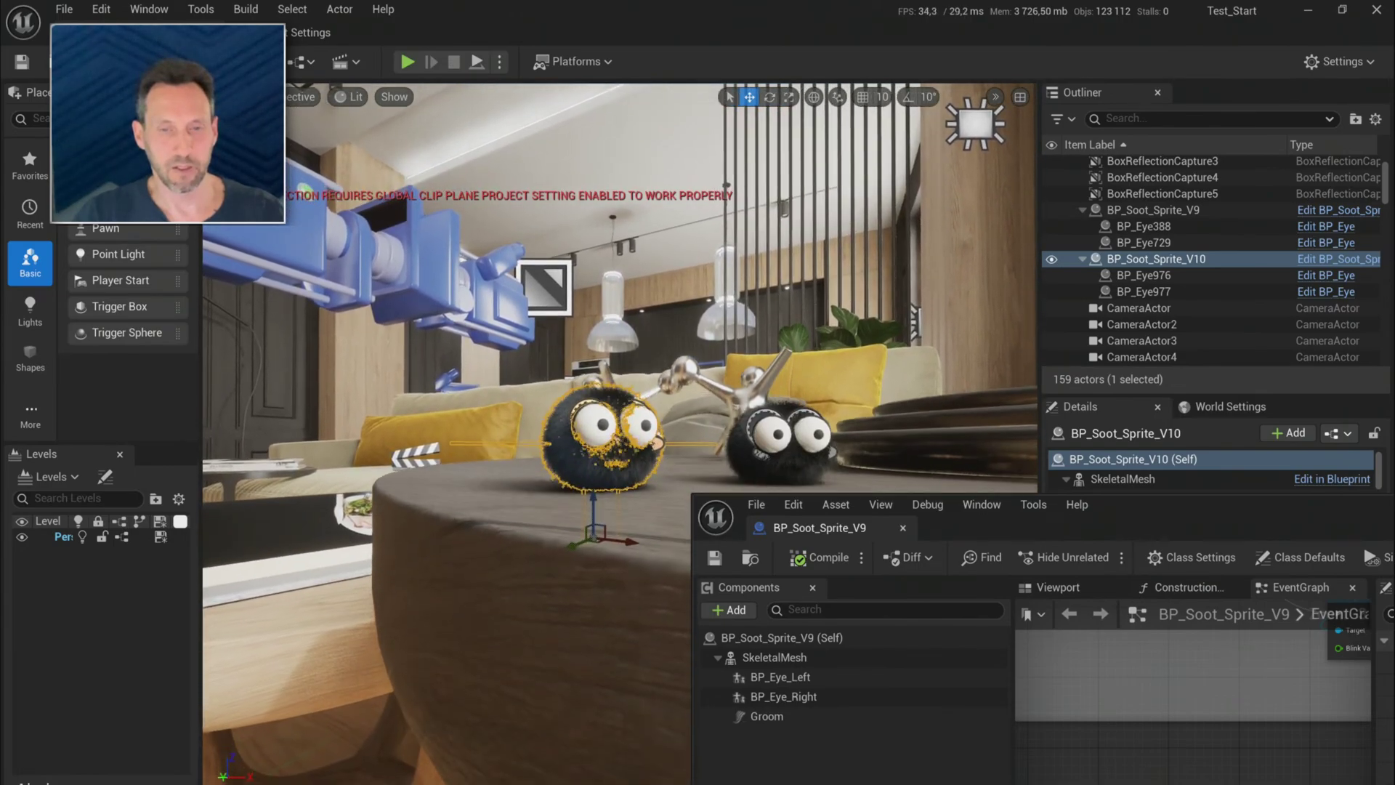
- Minimize the blueprint editor and set the new sprite's Z location to 48.8, copied from the original sprite
{"action": "left_click_drag", "start_coordinate": [1104, 508], "coordinate": [601, 423]}
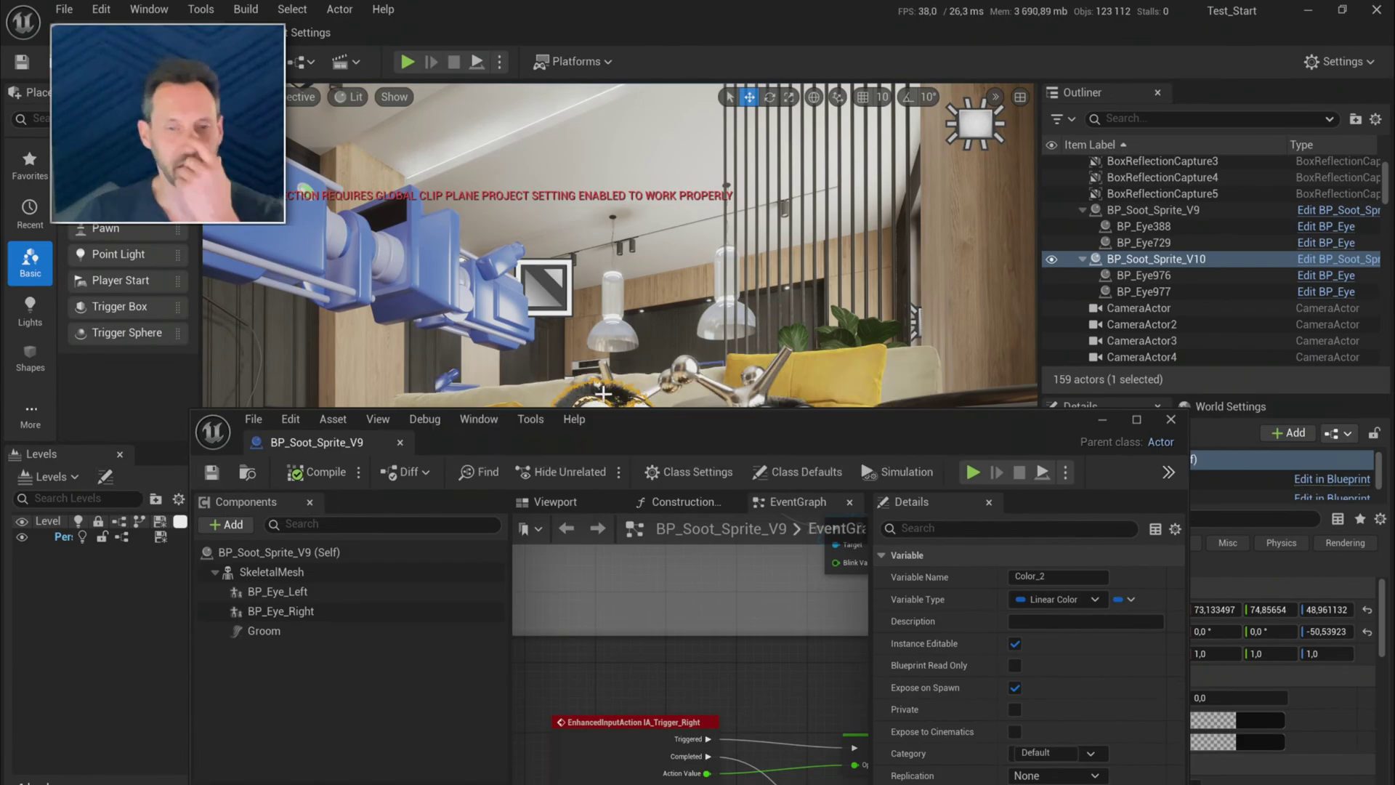
{"action": "left_click_drag", "start_coordinate": [700, 431], "coordinate": [630, 459]}
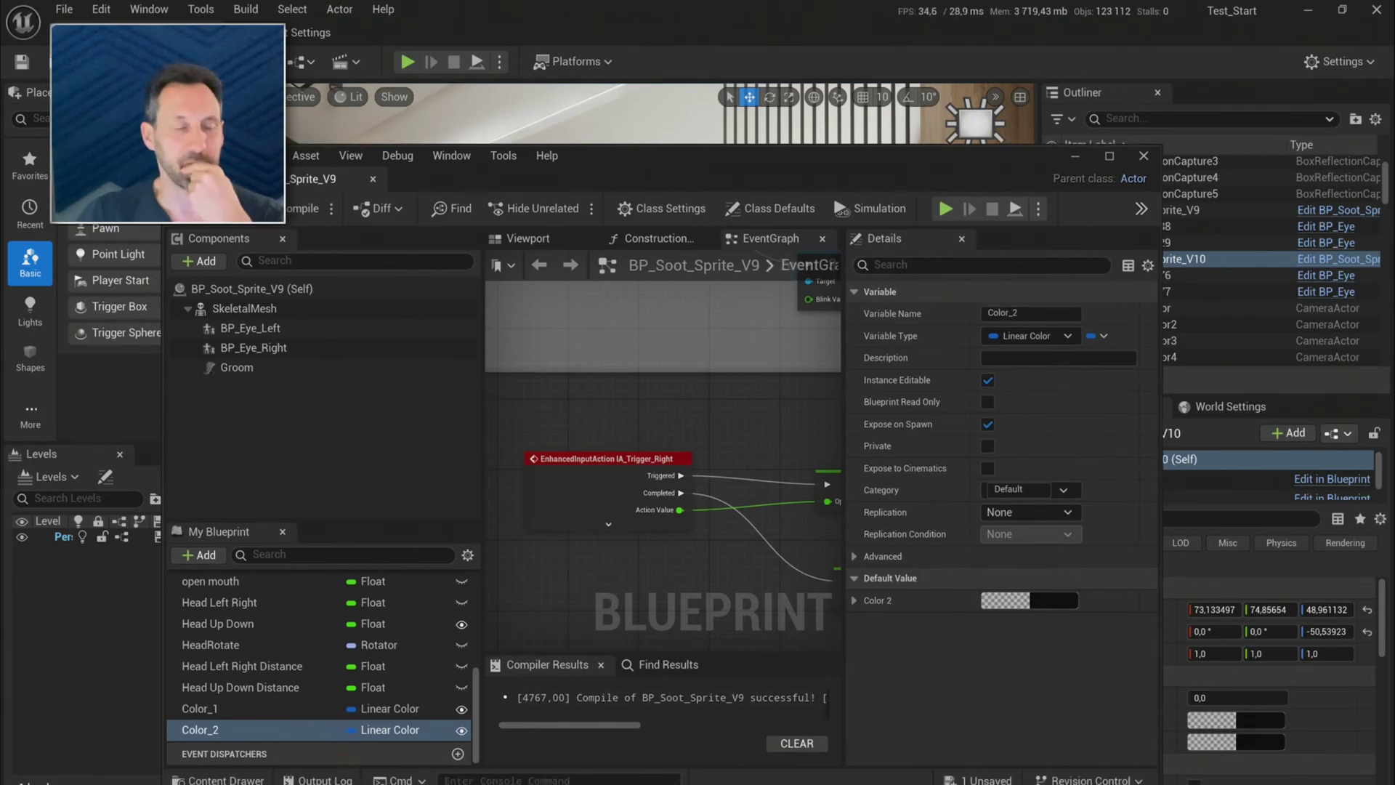
{"action": "left_click", "coordinate": [1078, 160]}
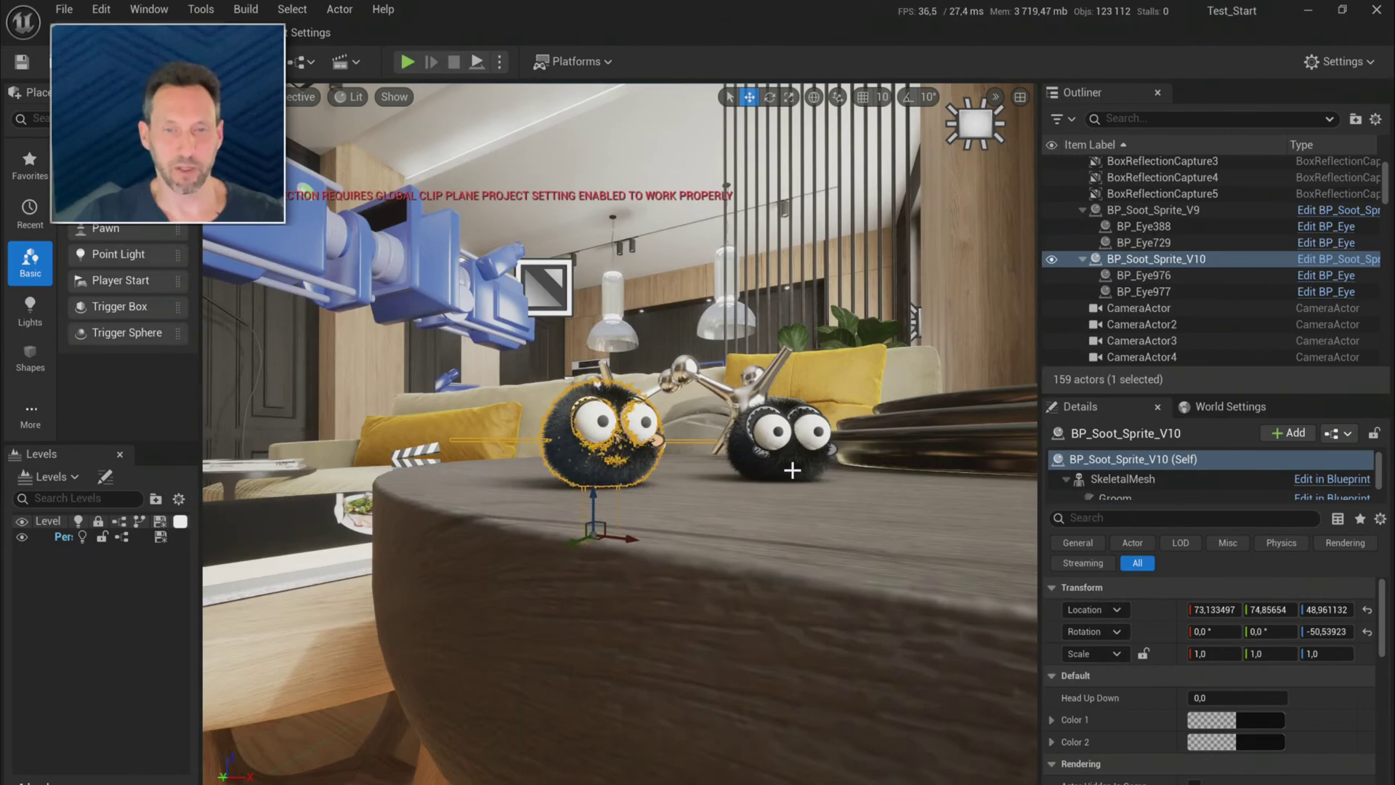
{"action": "left_click", "coordinate": [788, 461]}
{"action": "left_click", "coordinate": [1318, 608]}
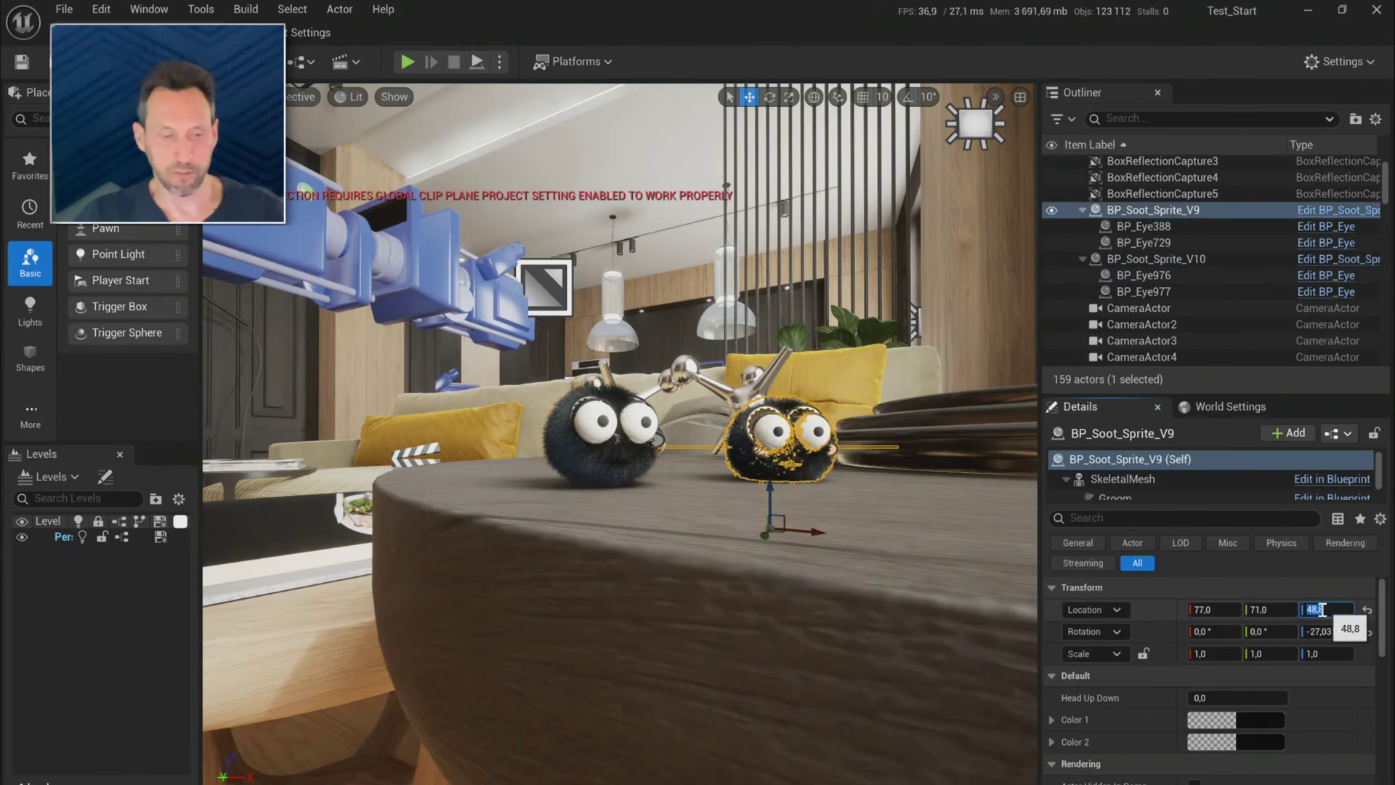
{"action": "left_click", "coordinate": [597, 447]}
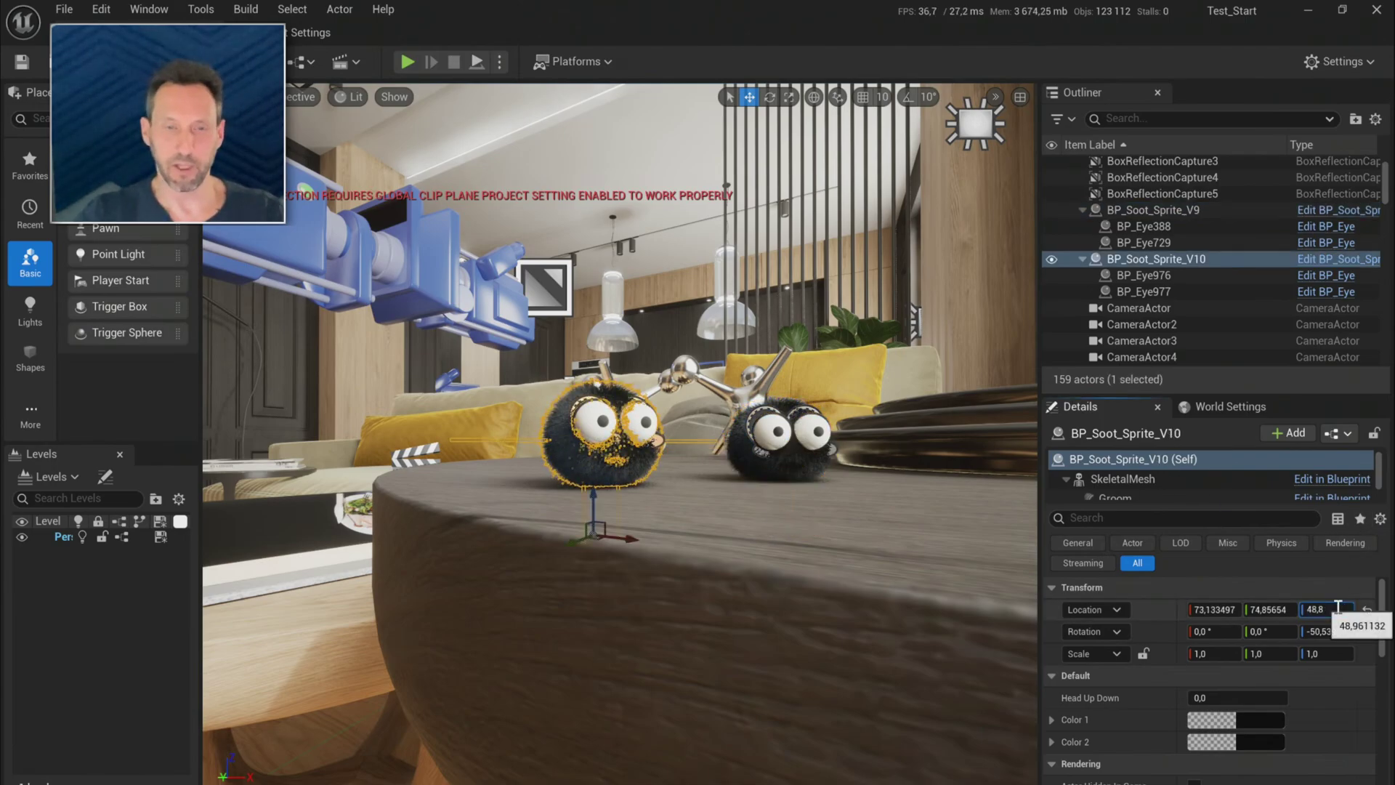
{"action": "key", "text": "Return"}
{"action": "left_click", "coordinate": [797, 560]}
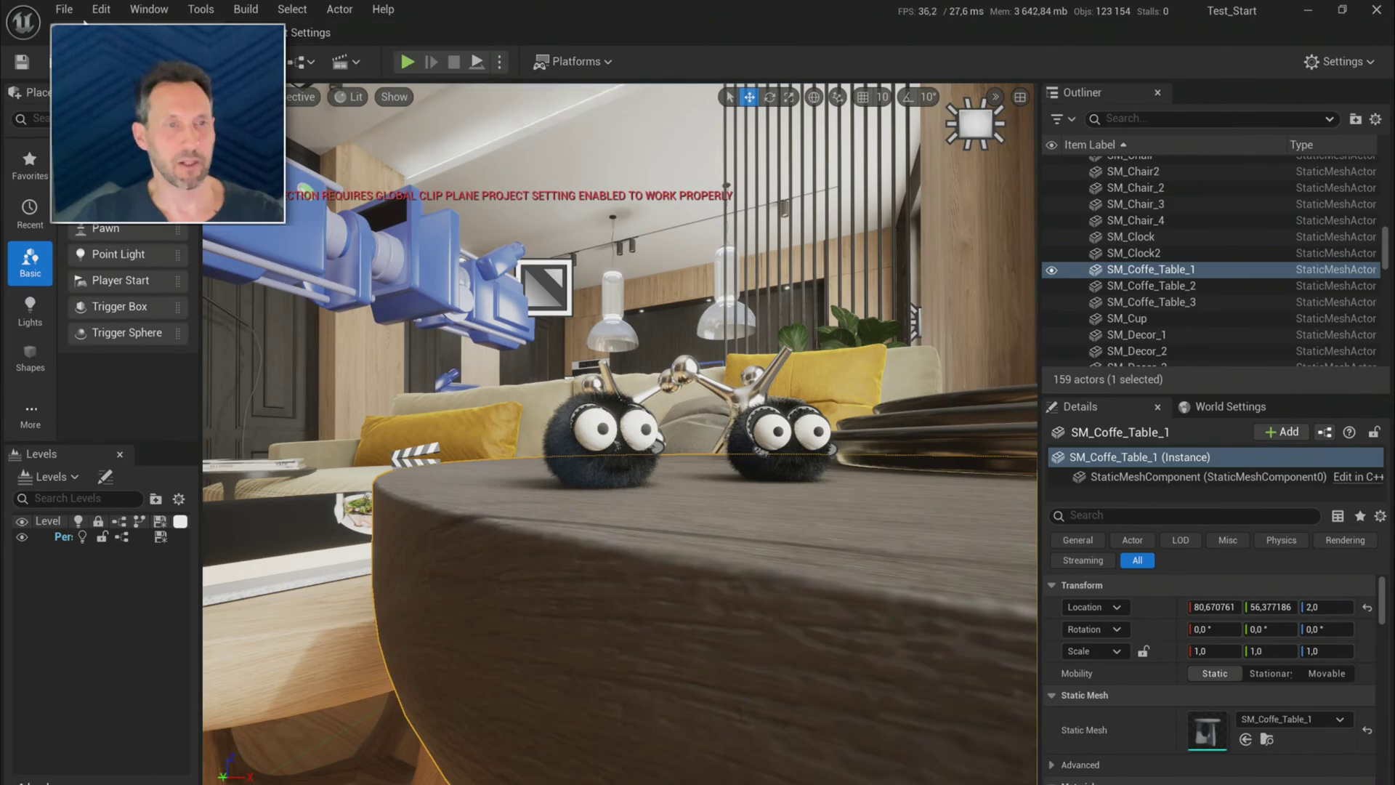
- Save all project changes and play the level briefly to check both sprites
{"action": "left_click", "coordinate": [65, 8]}
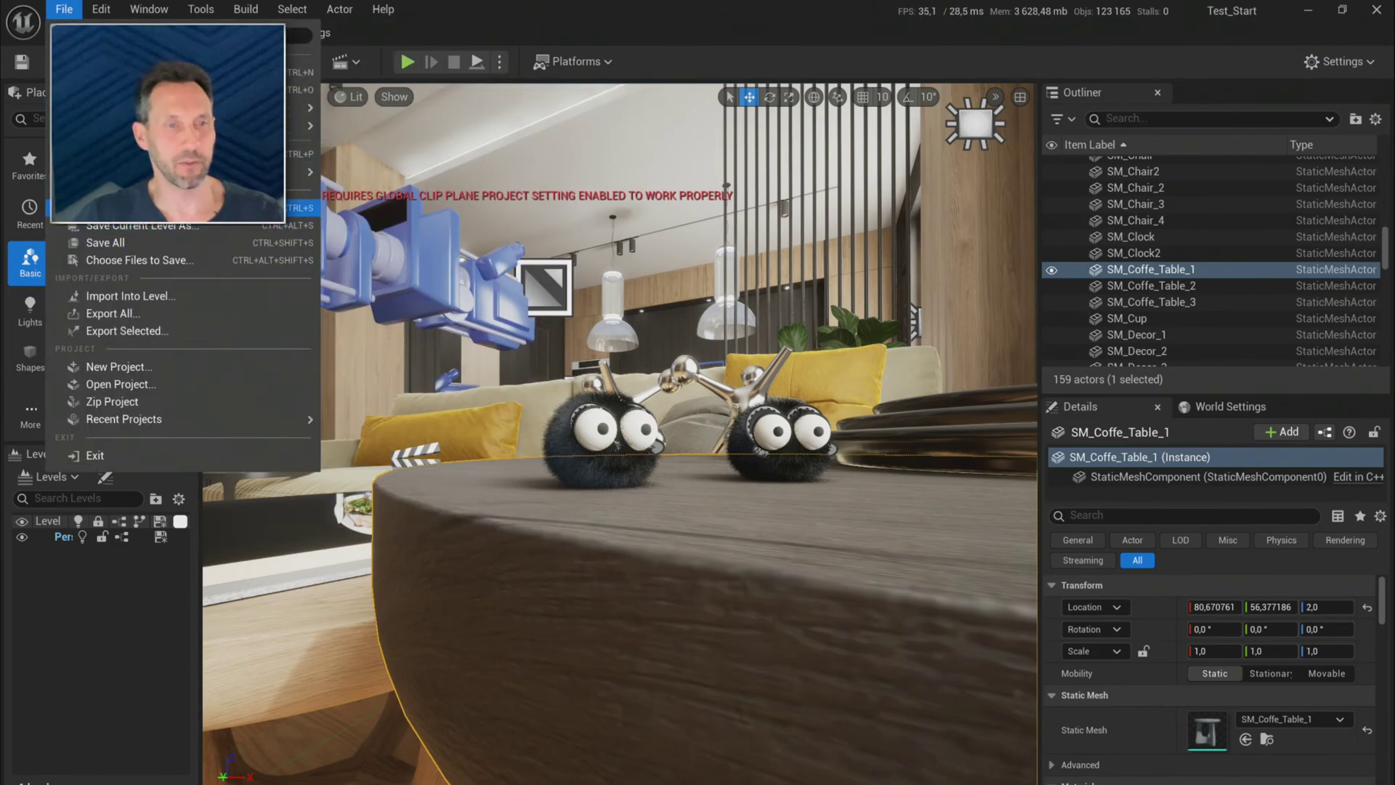
{"action": "left_click", "coordinate": [109, 243]}
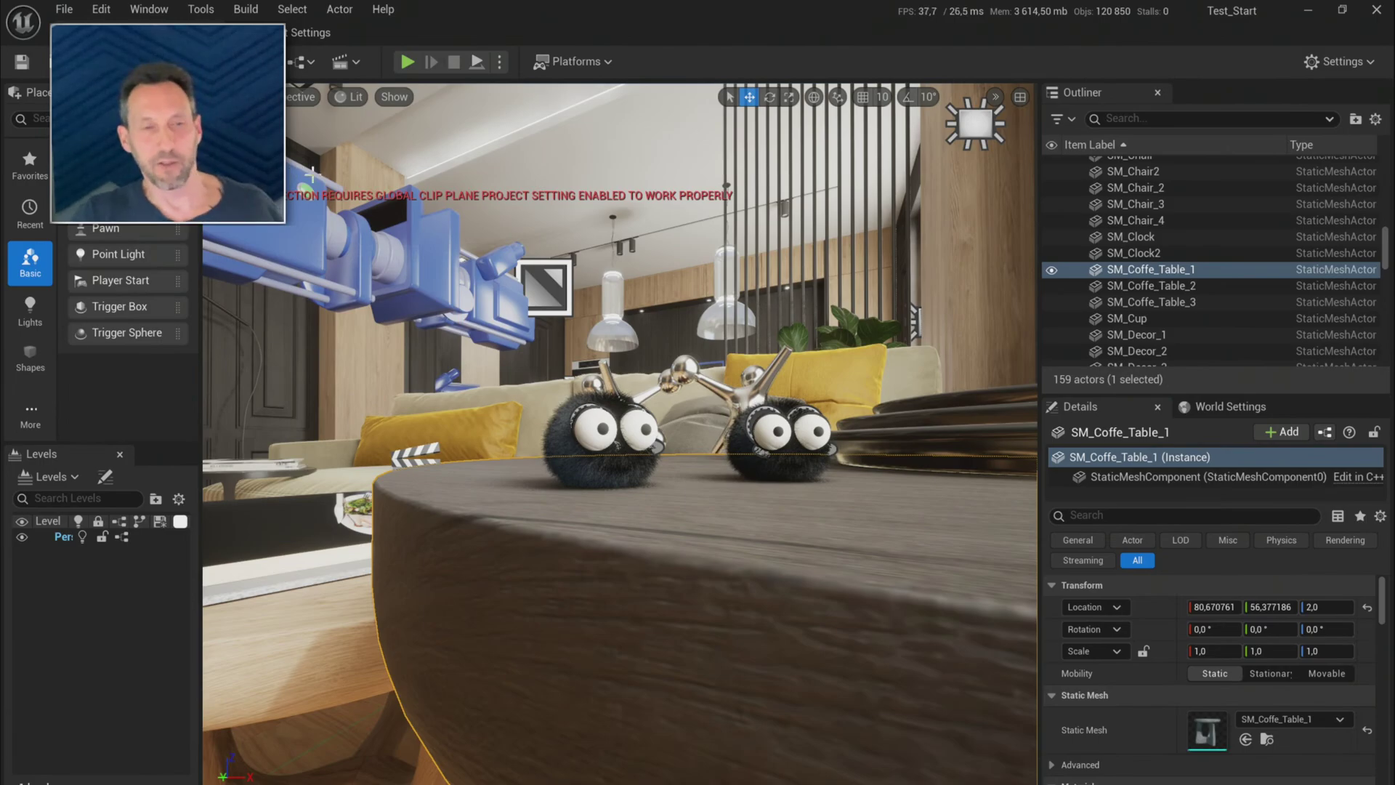
{"action": "left_click", "coordinate": [406, 62]}
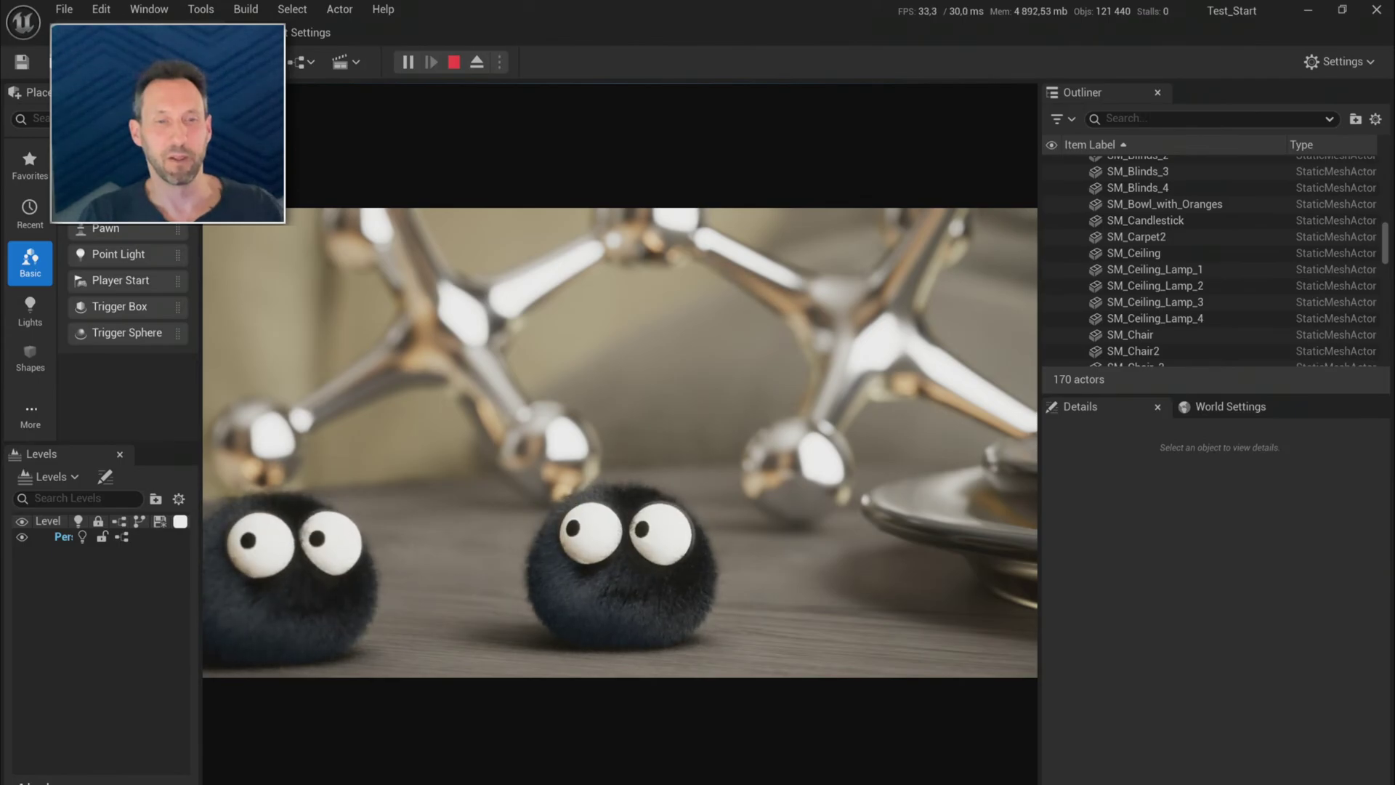
{"action": "key", "text": "Escape"}
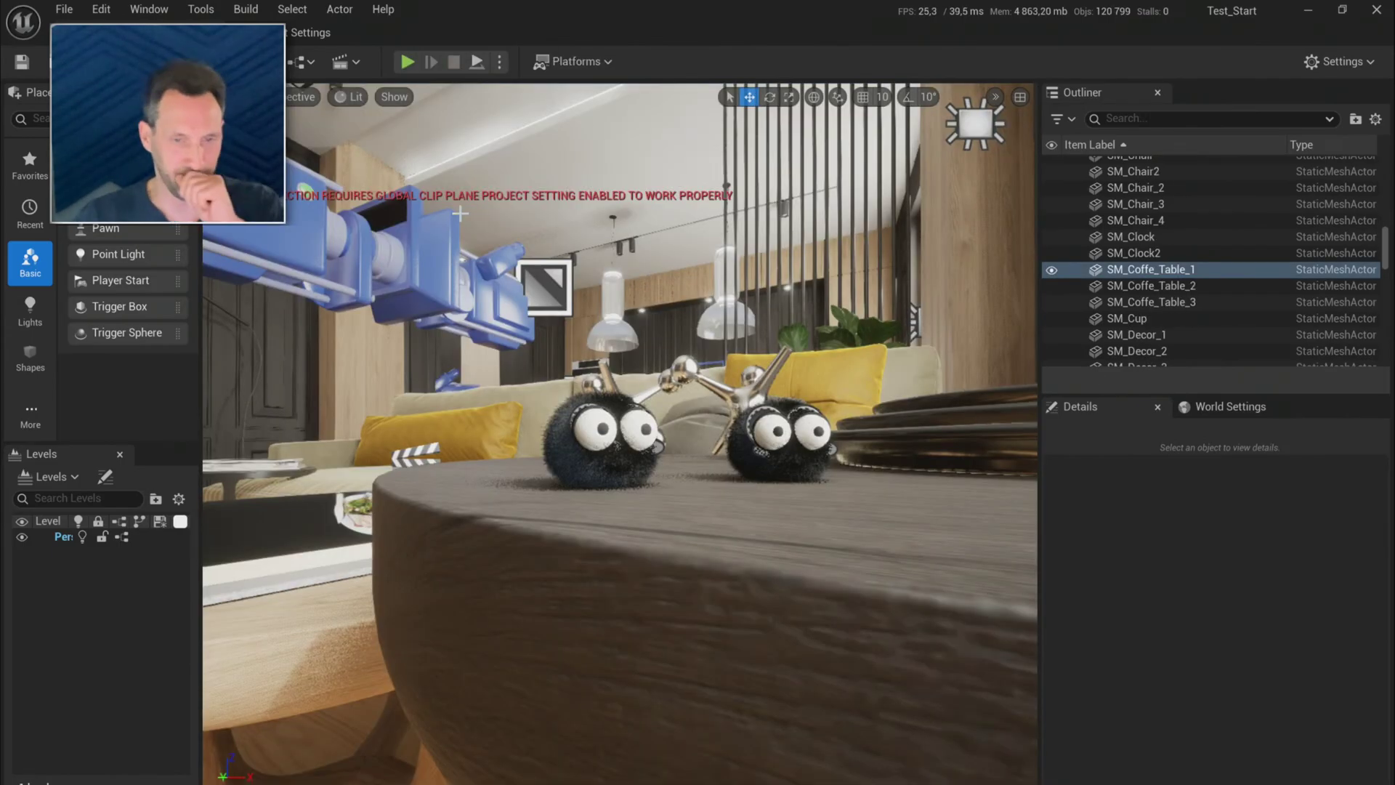
- Open the M_Soot_Sprite material from the Soot_Sprite_V6 folder and examine its node graph
{"action": "key", "text": "ctrl+space"}
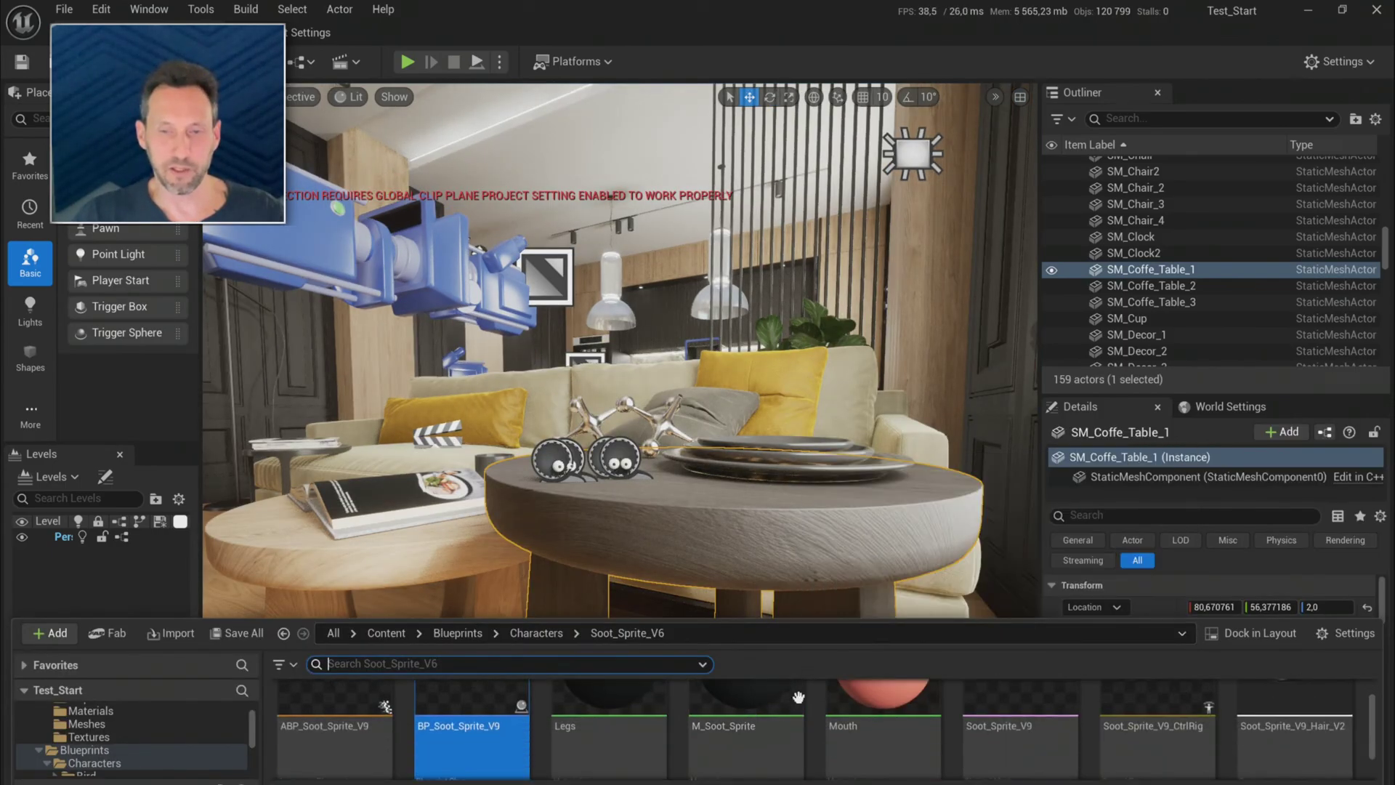
{"action": "left_click_drag", "start_coordinate": [802, 617], "coordinate": [802, 466]}
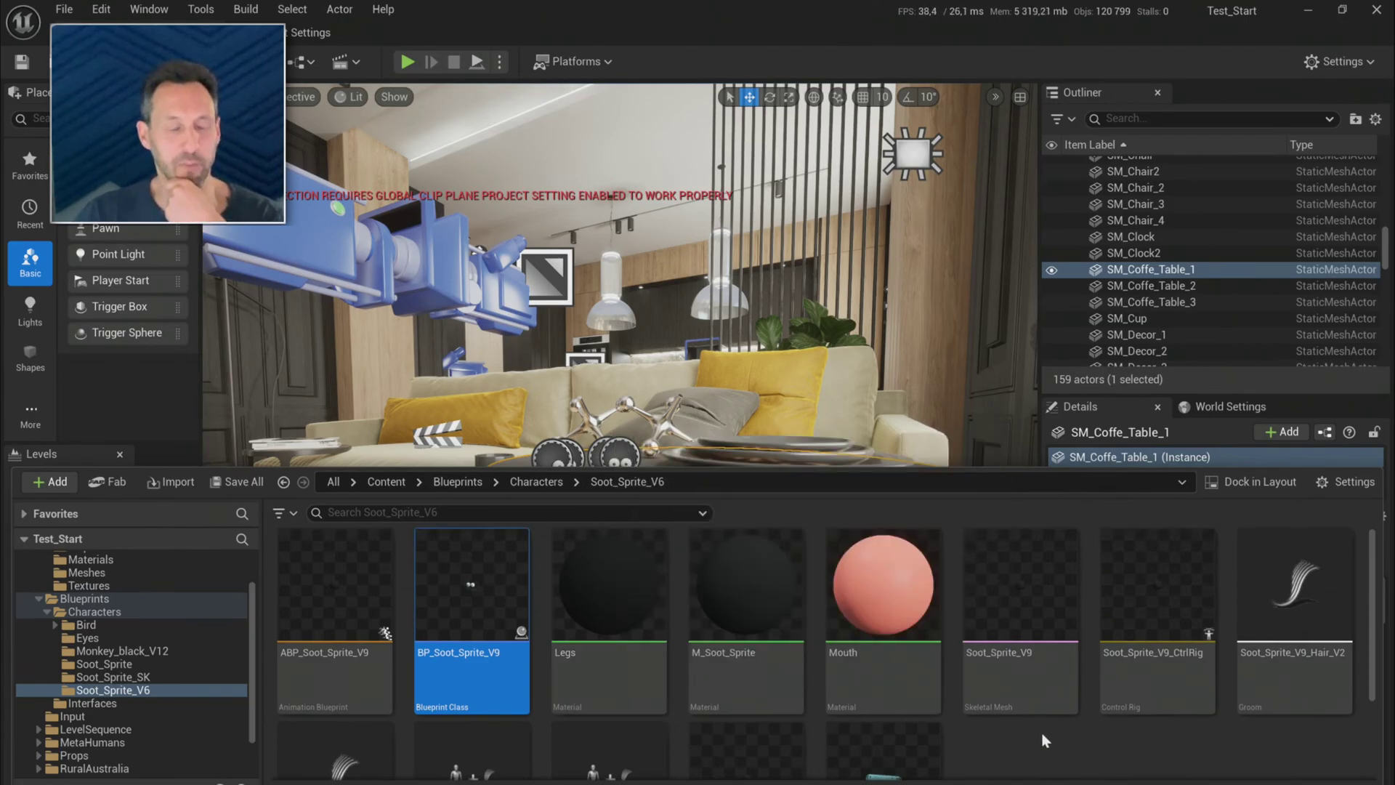
{"action": "scroll", "coordinate": [1061, 738], "scroll_direction": "down", "scroll_amount": 1}
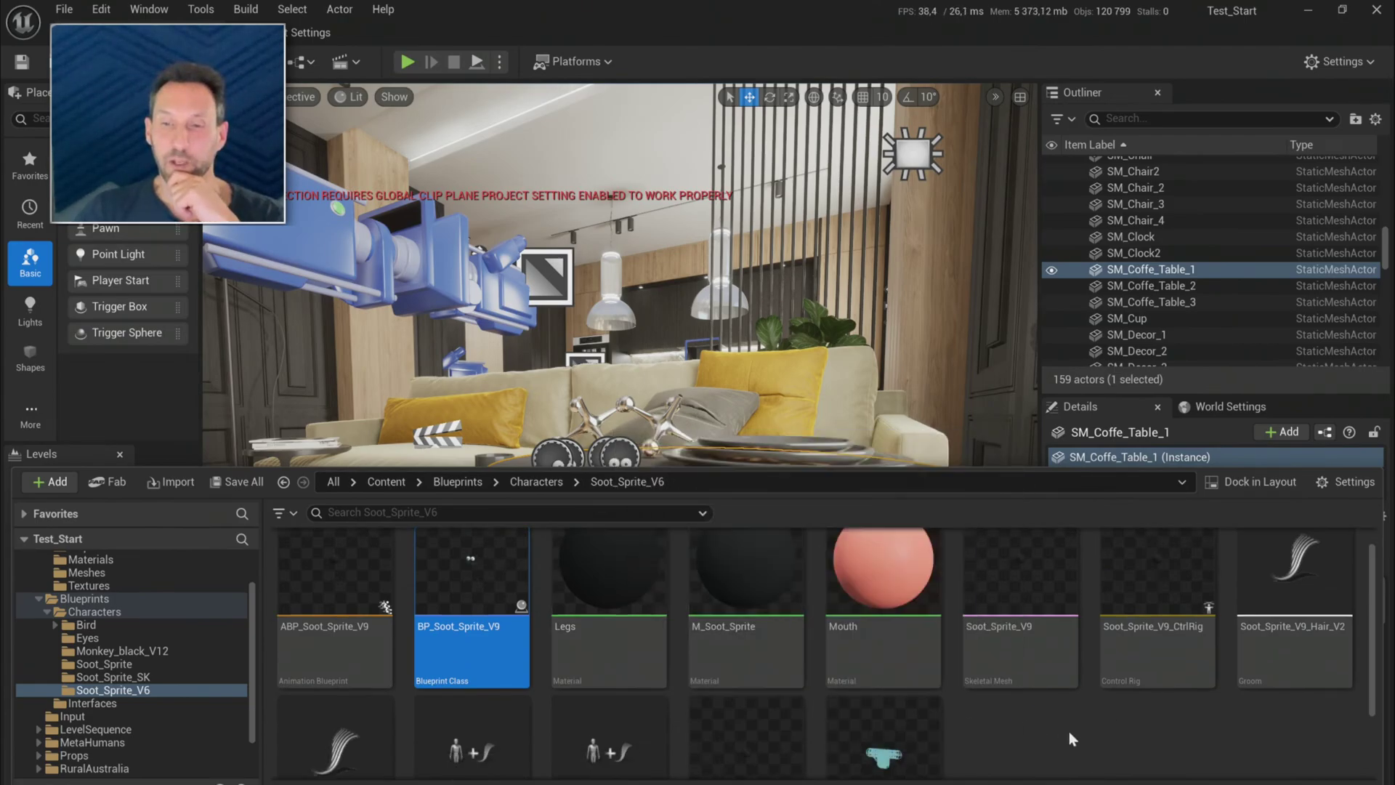
{"action": "scroll", "coordinate": [1069, 739], "scroll_direction": "down", "scroll_amount": 2}
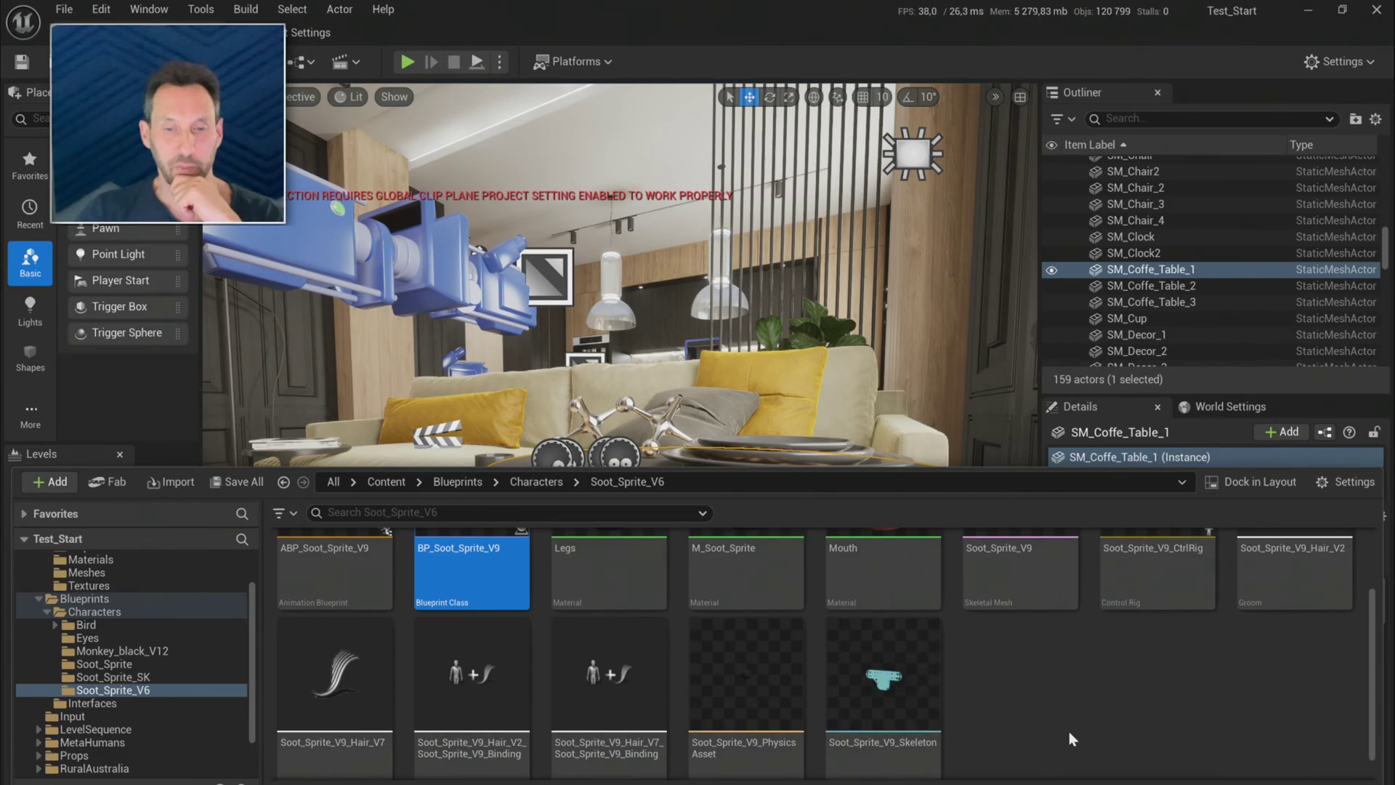
{"action": "scroll", "coordinate": [1069, 739], "scroll_direction": "up", "scroll_amount": 3}
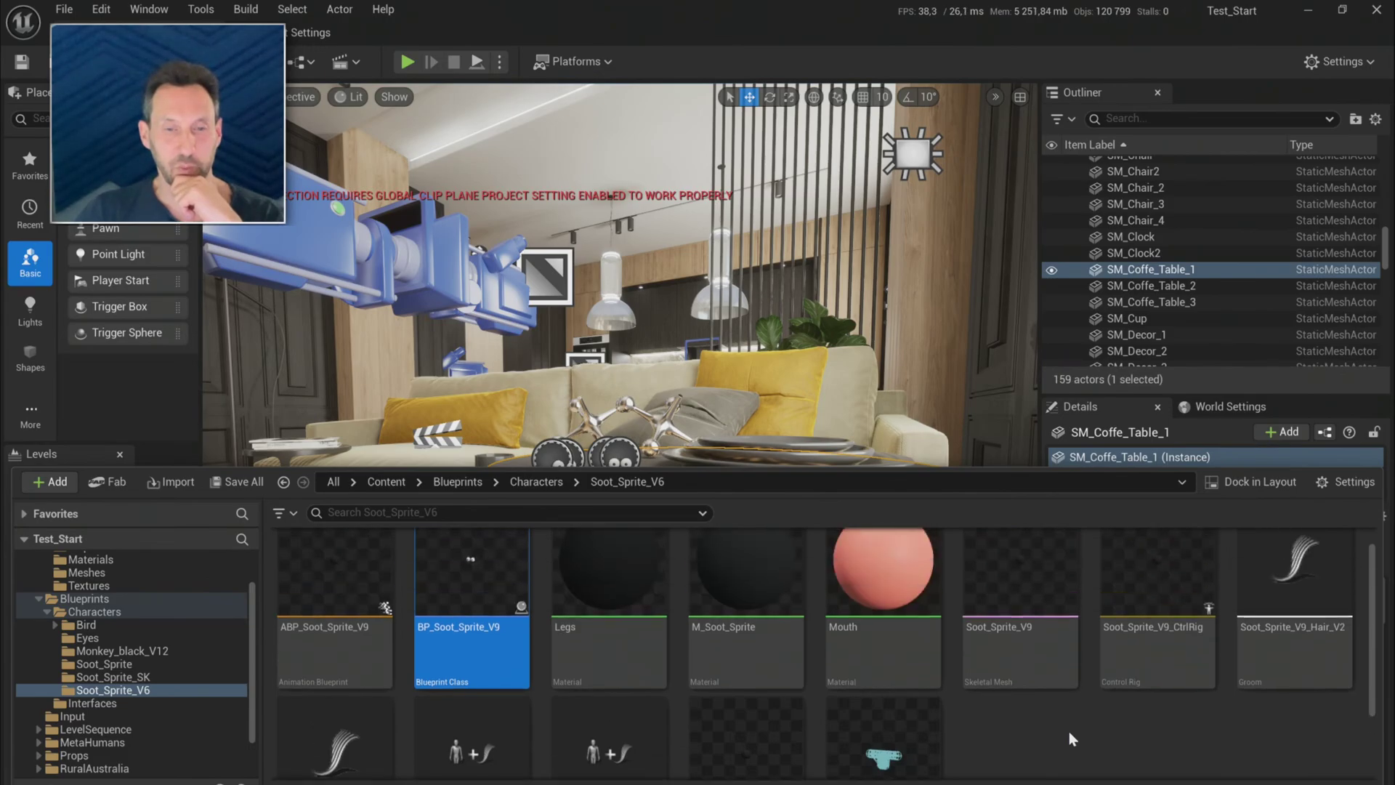
{"action": "double_click", "coordinate": [761, 600]}
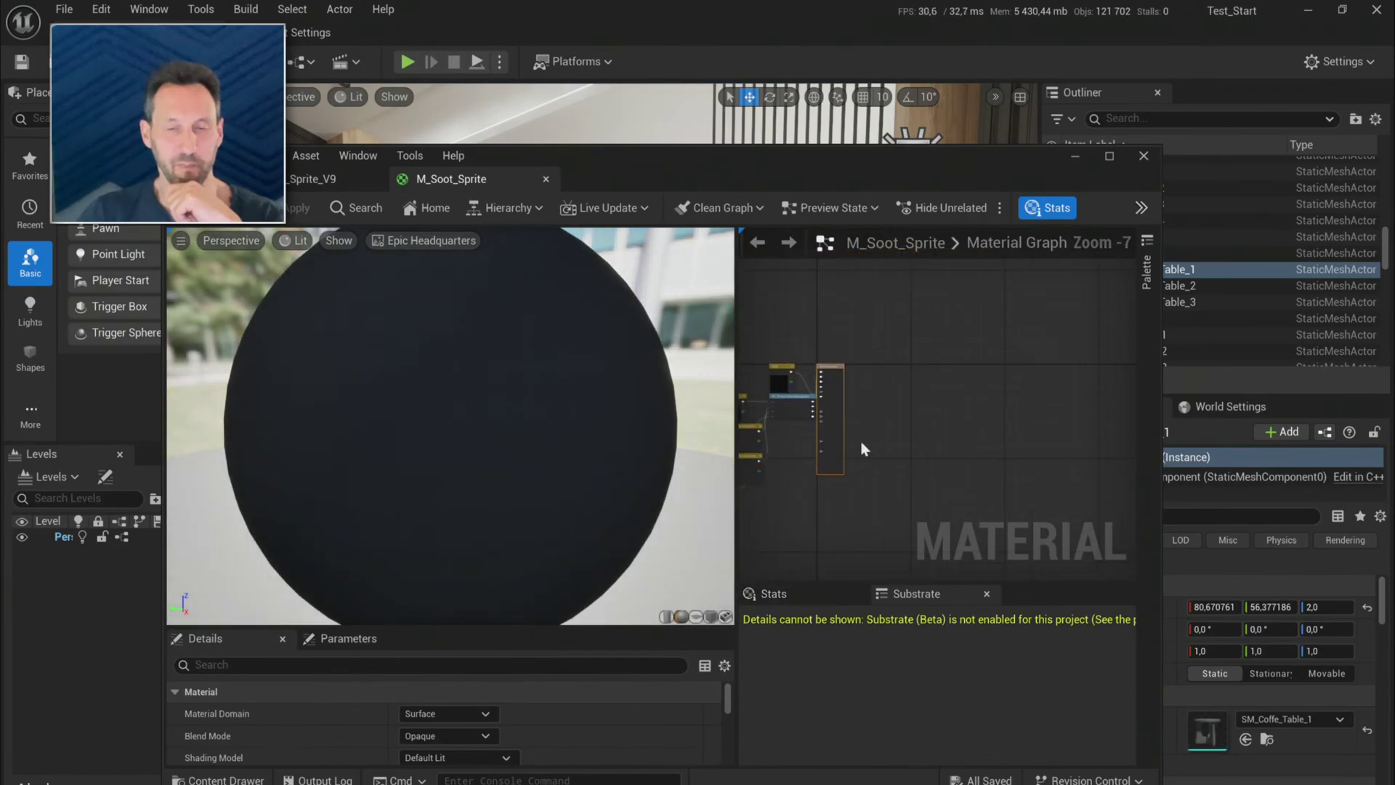
{"action": "right_click_drag", "start_coordinate": [862, 445], "coordinate": [971, 502]}
{"action": "scroll", "coordinate": [900, 416], "scroll_direction": "up", "scroll_amount": 1}
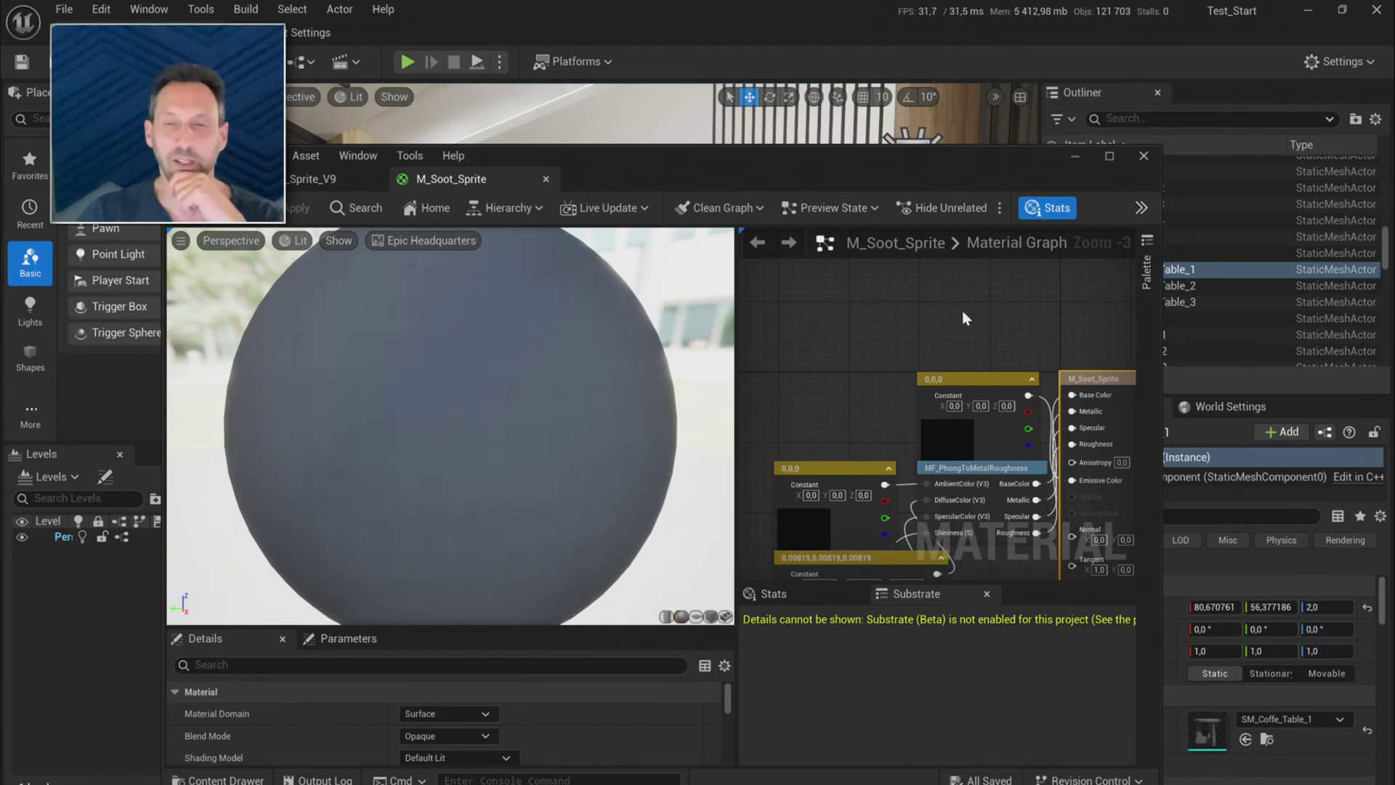
- Move the upper black constant node away from the material output, and close M_Soot_Sprite without applying changes
{"action": "left_click_drag", "start_coordinate": [945, 379], "coordinate": [838, 336]}
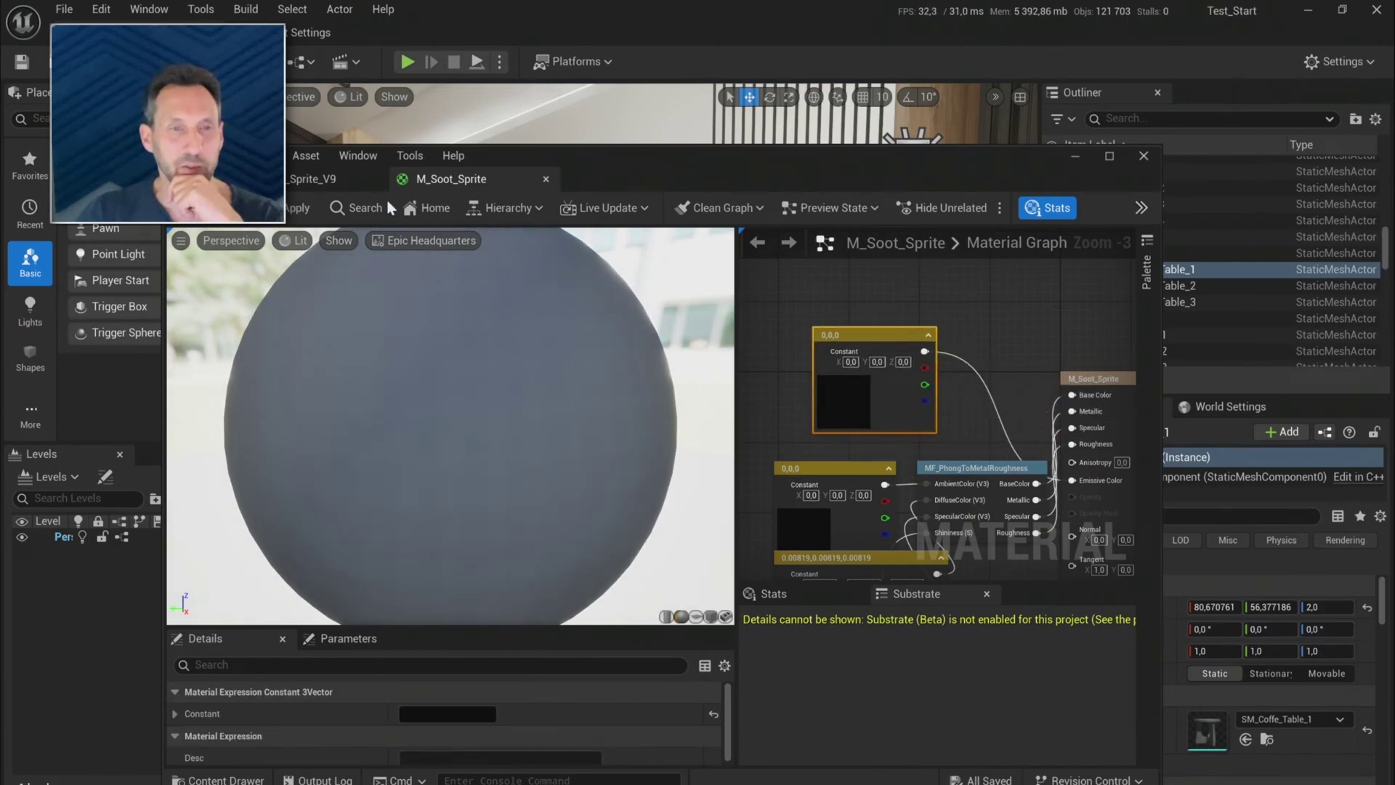
{"action": "left_click", "coordinate": [1143, 156]}
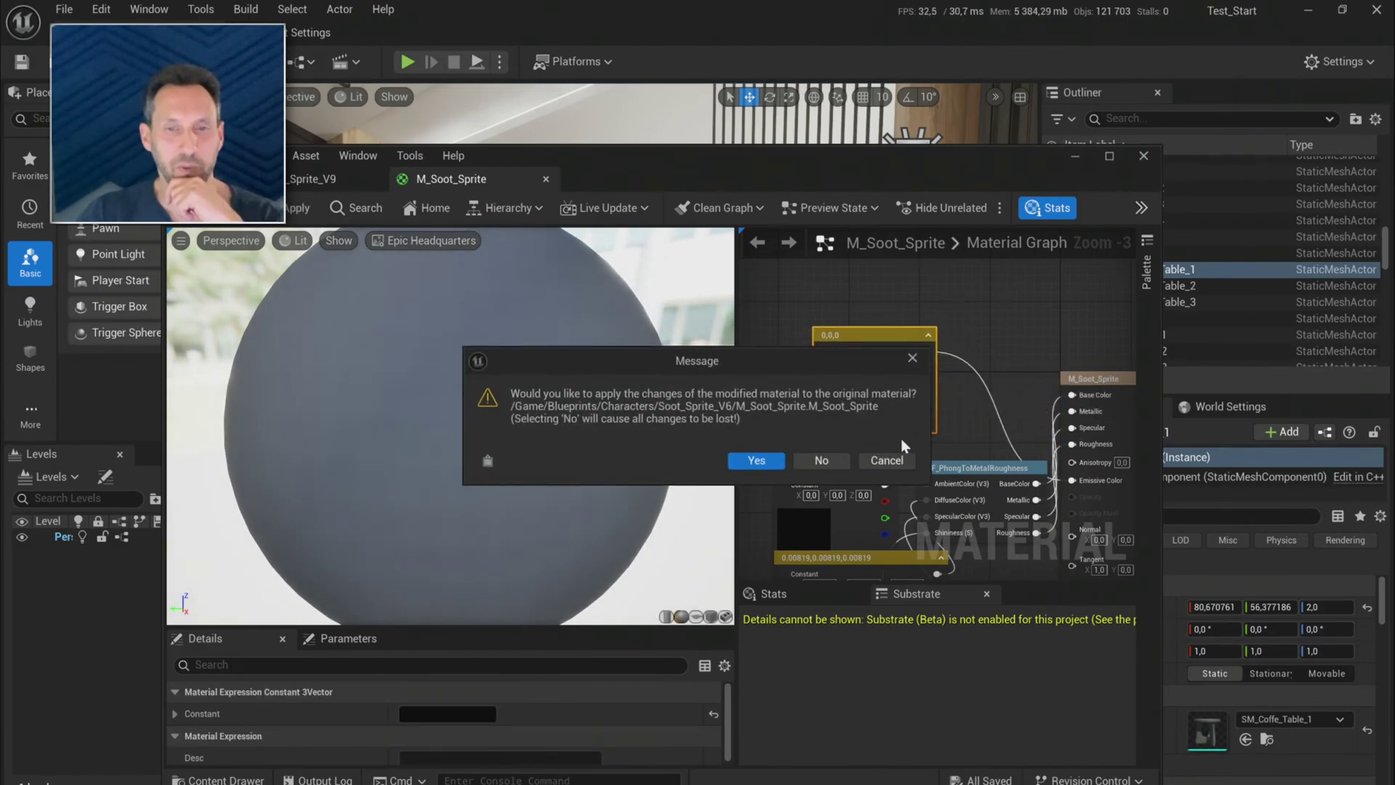
{"action": "left_click", "coordinate": [886, 462]}
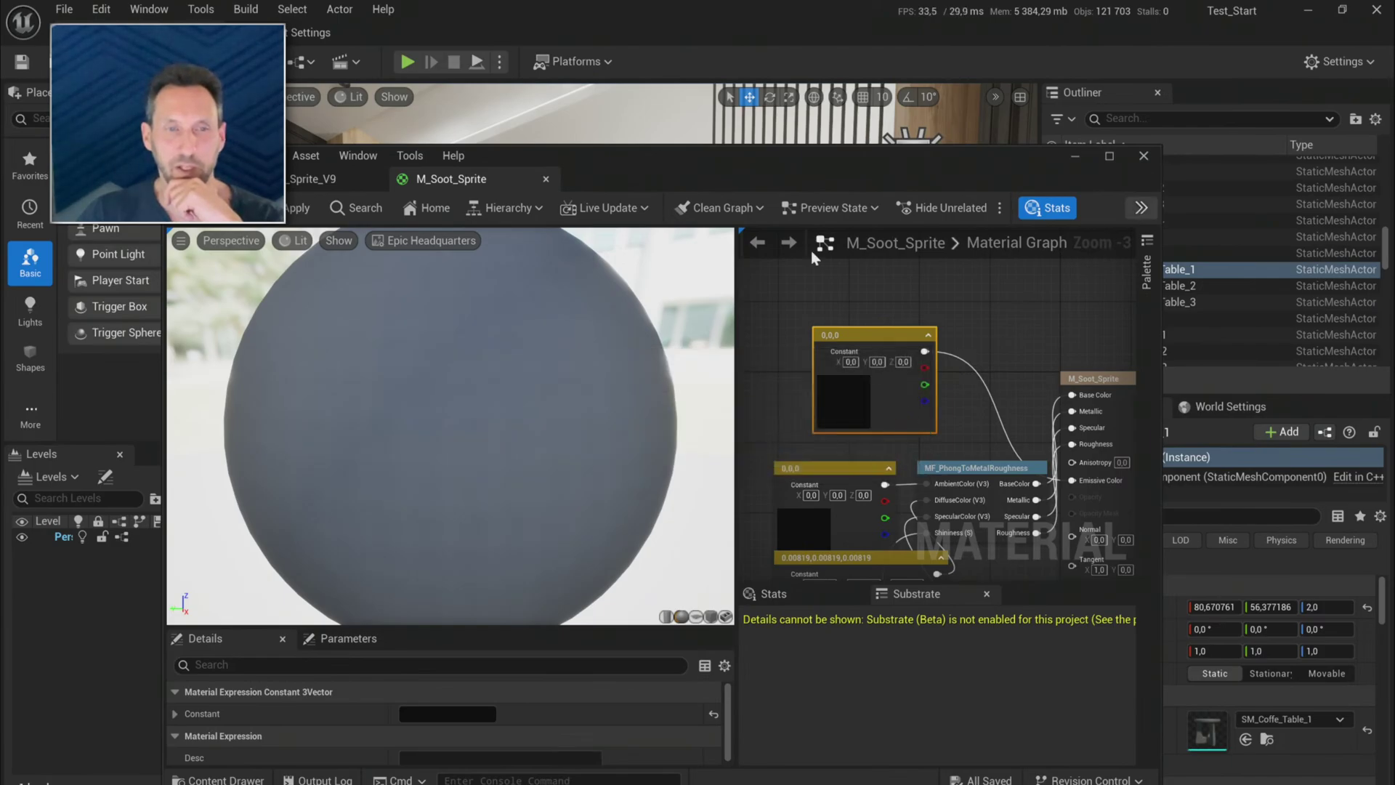
{"action": "left_click", "coordinate": [546, 180]}
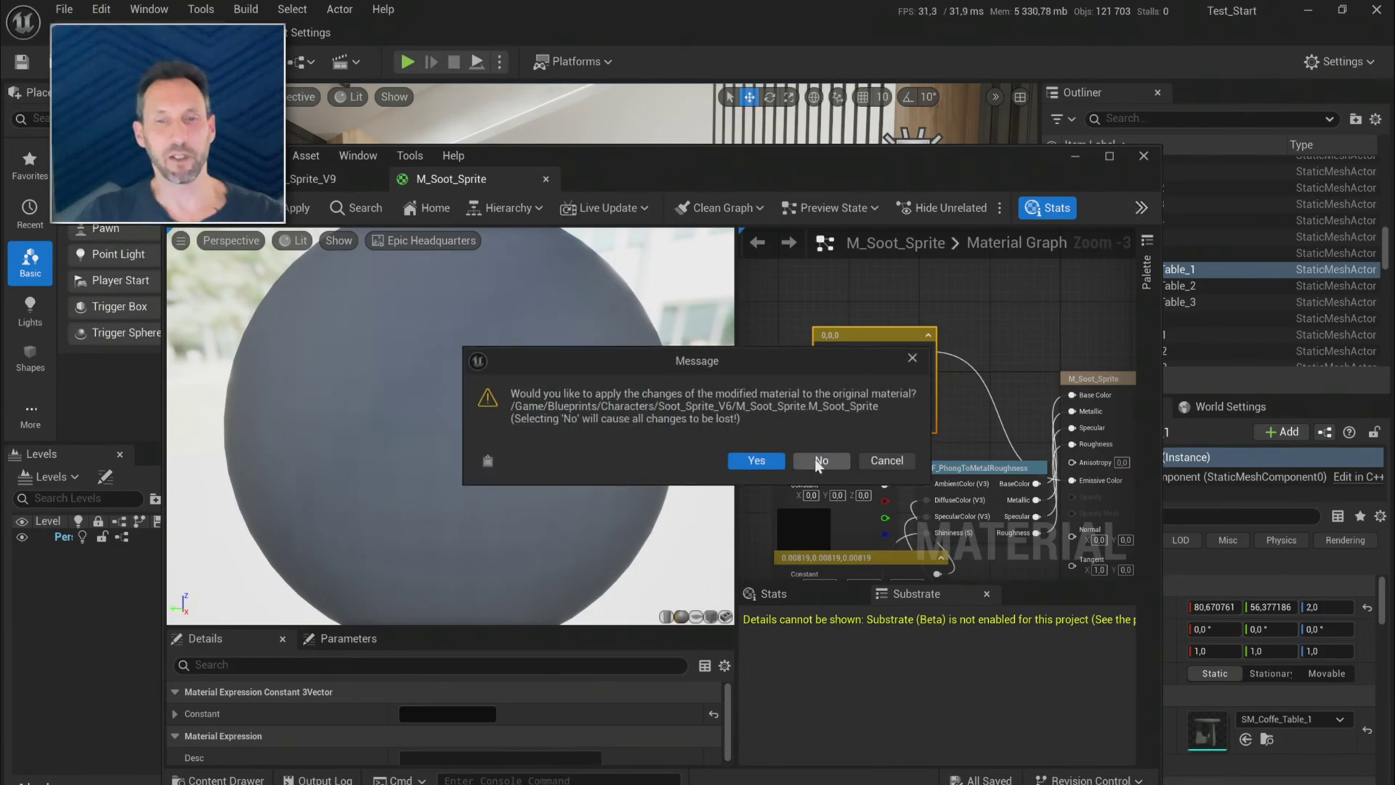
{"action": "left_click", "coordinate": [820, 462]}
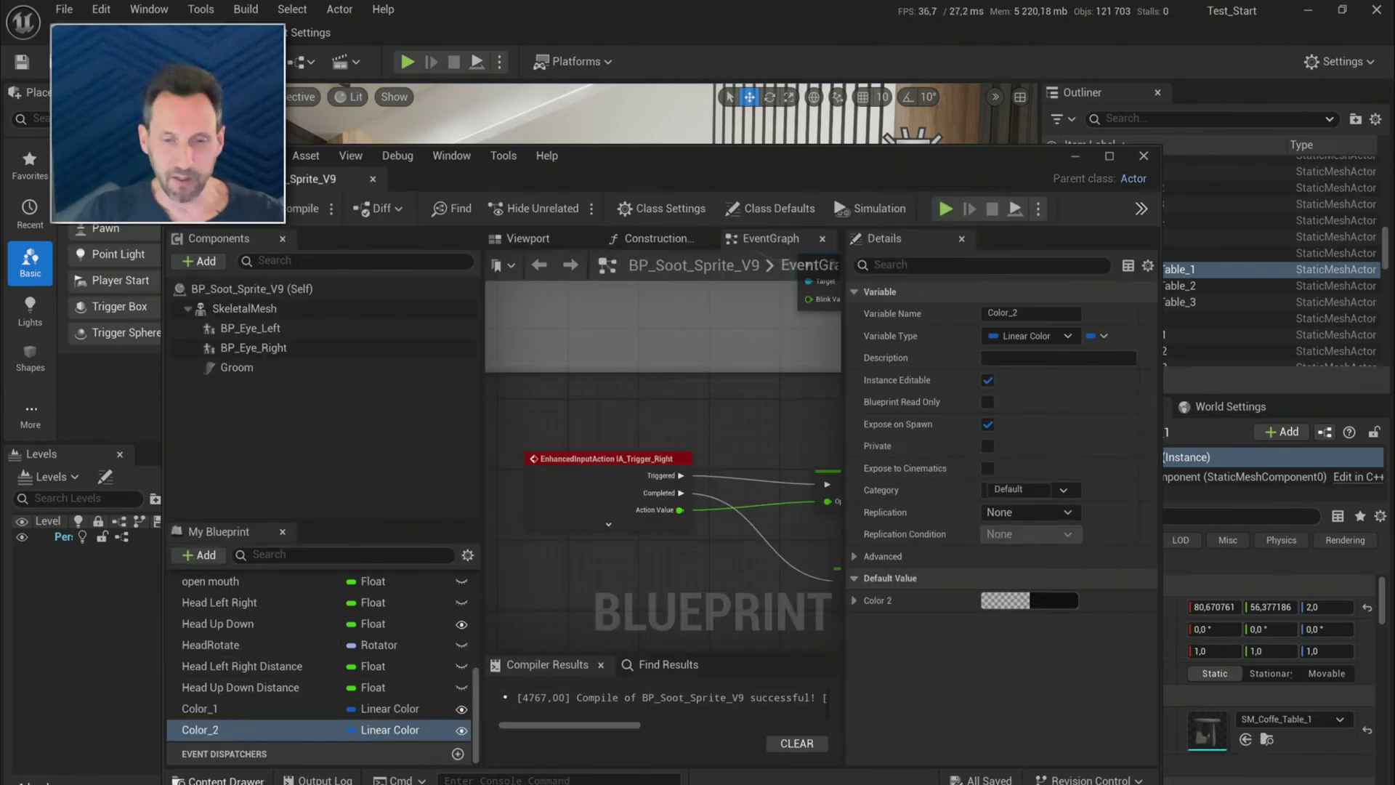
- Enlarge the content browser showing the Soot_Sprite_V6 folder and set its thumbnail size to Small
{"action": "left_click", "coordinate": [216, 780]}
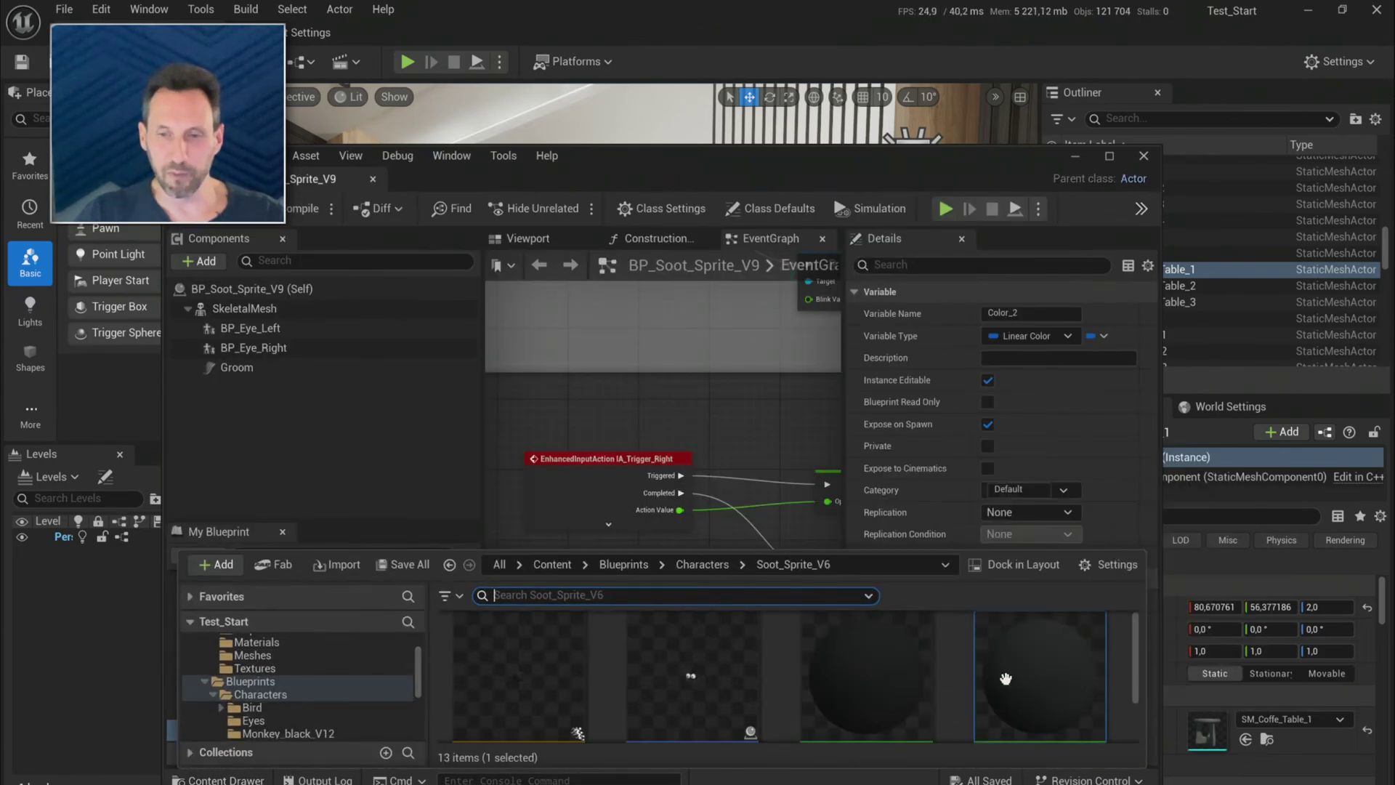
{"action": "left_click_drag", "start_coordinate": [1007, 547], "coordinate": [985, 479]}
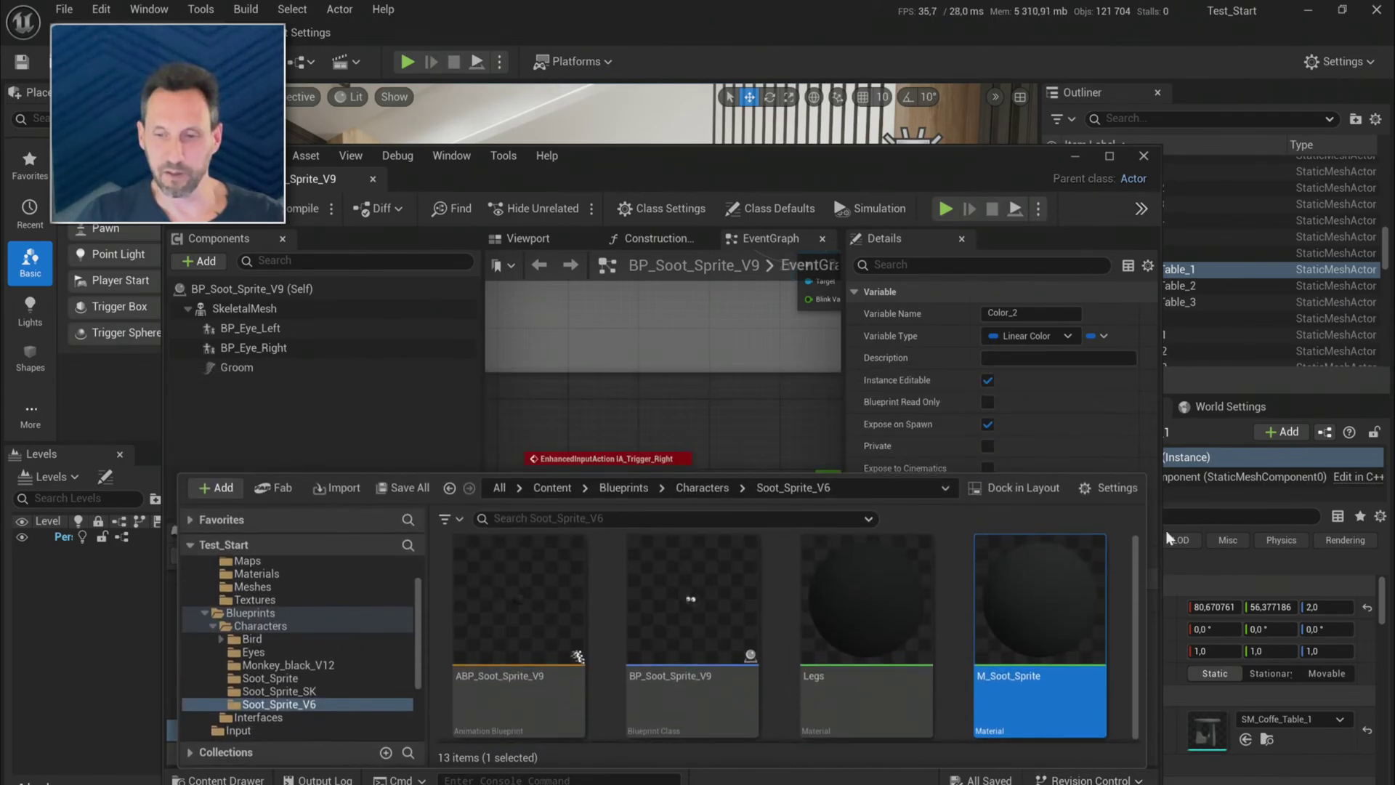
{"action": "left_click", "coordinate": [1113, 488]}
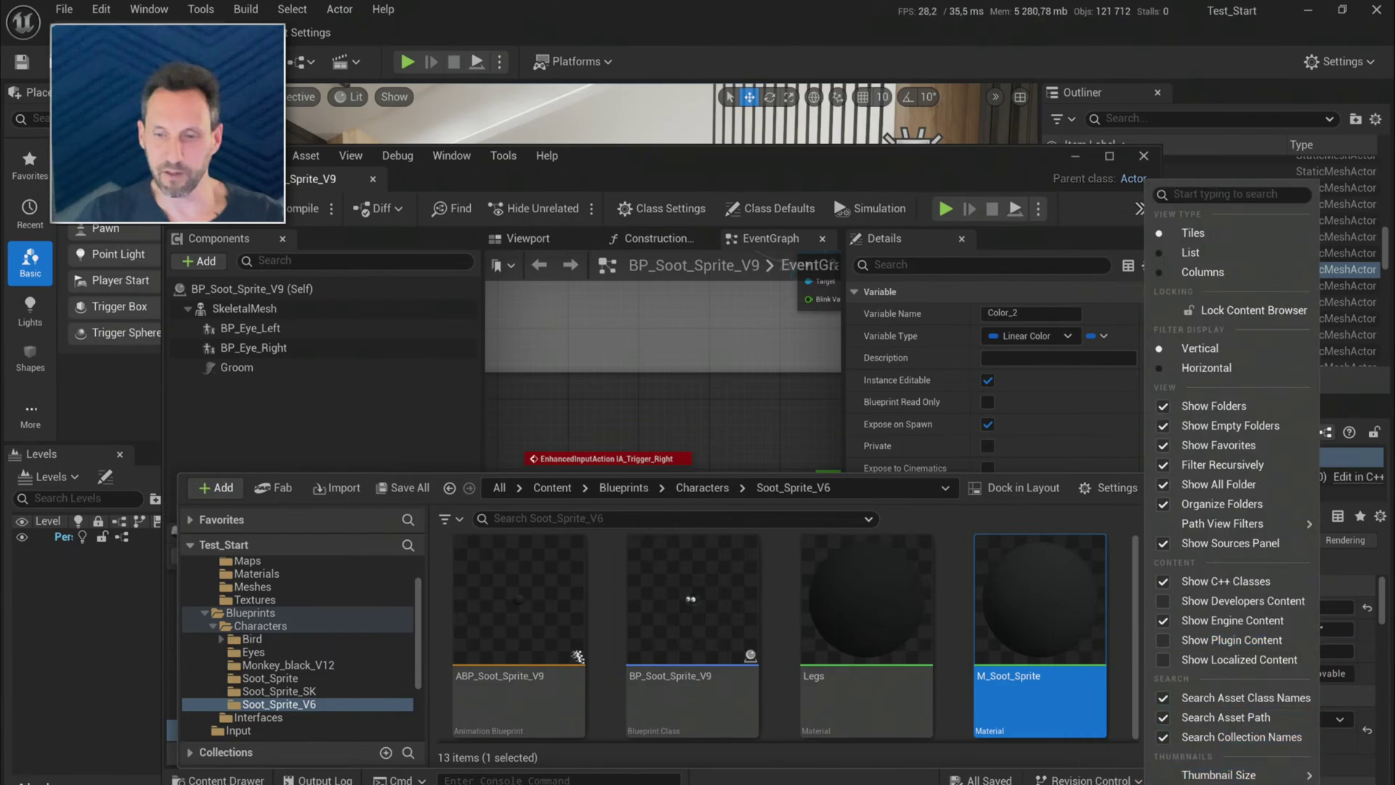
{"action": "mouse_move", "coordinate": [1210, 777]}
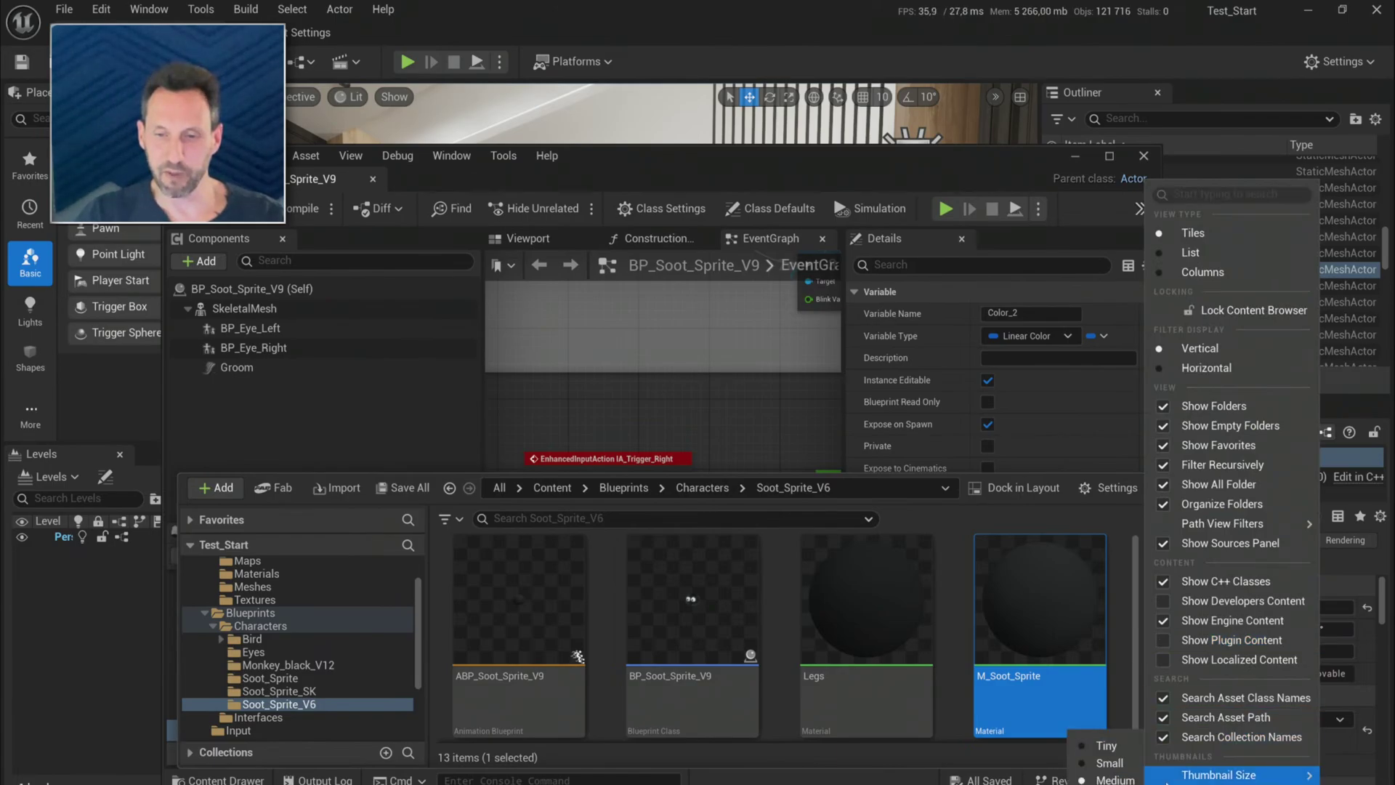
{"action": "left_click", "coordinate": [1112, 764]}
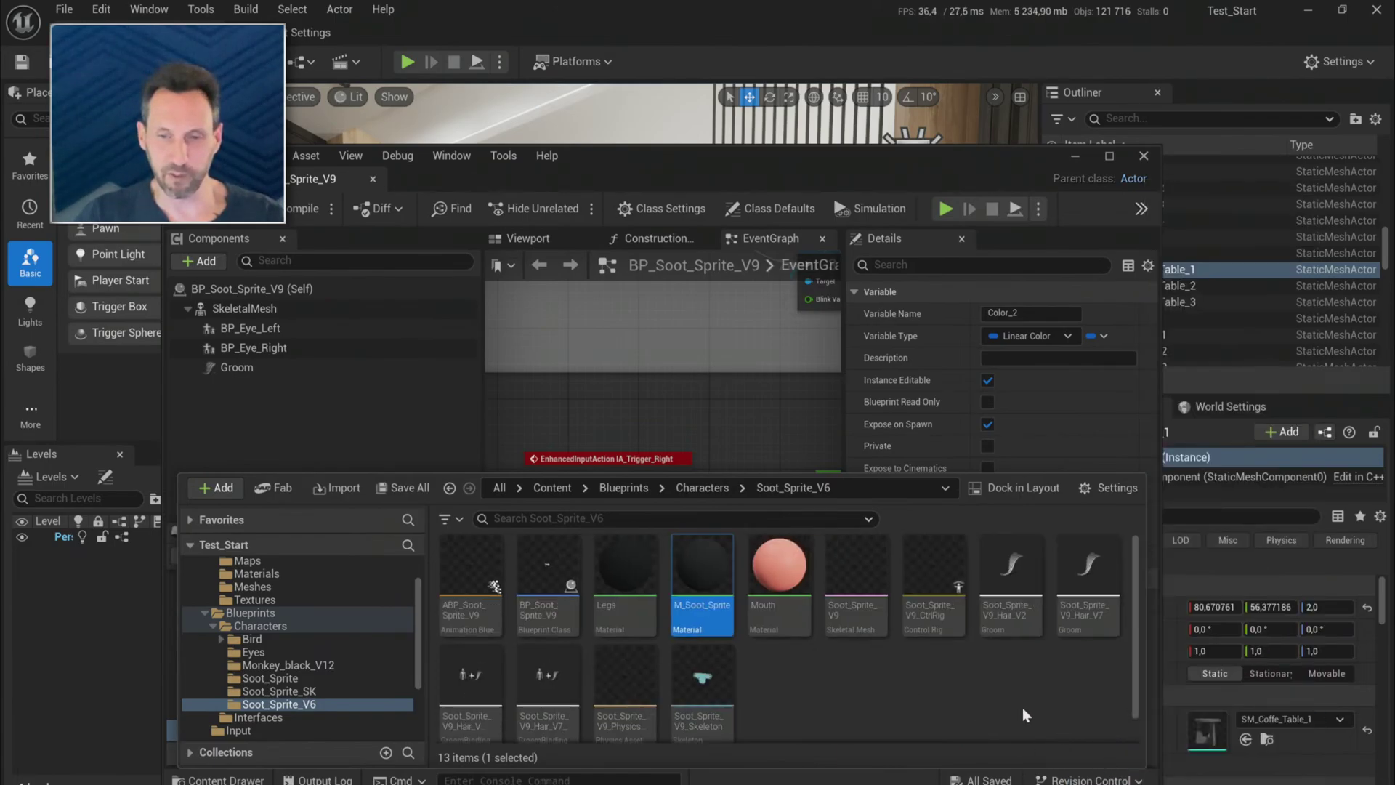
{"action": "left_click", "coordinate": [944, 717]}
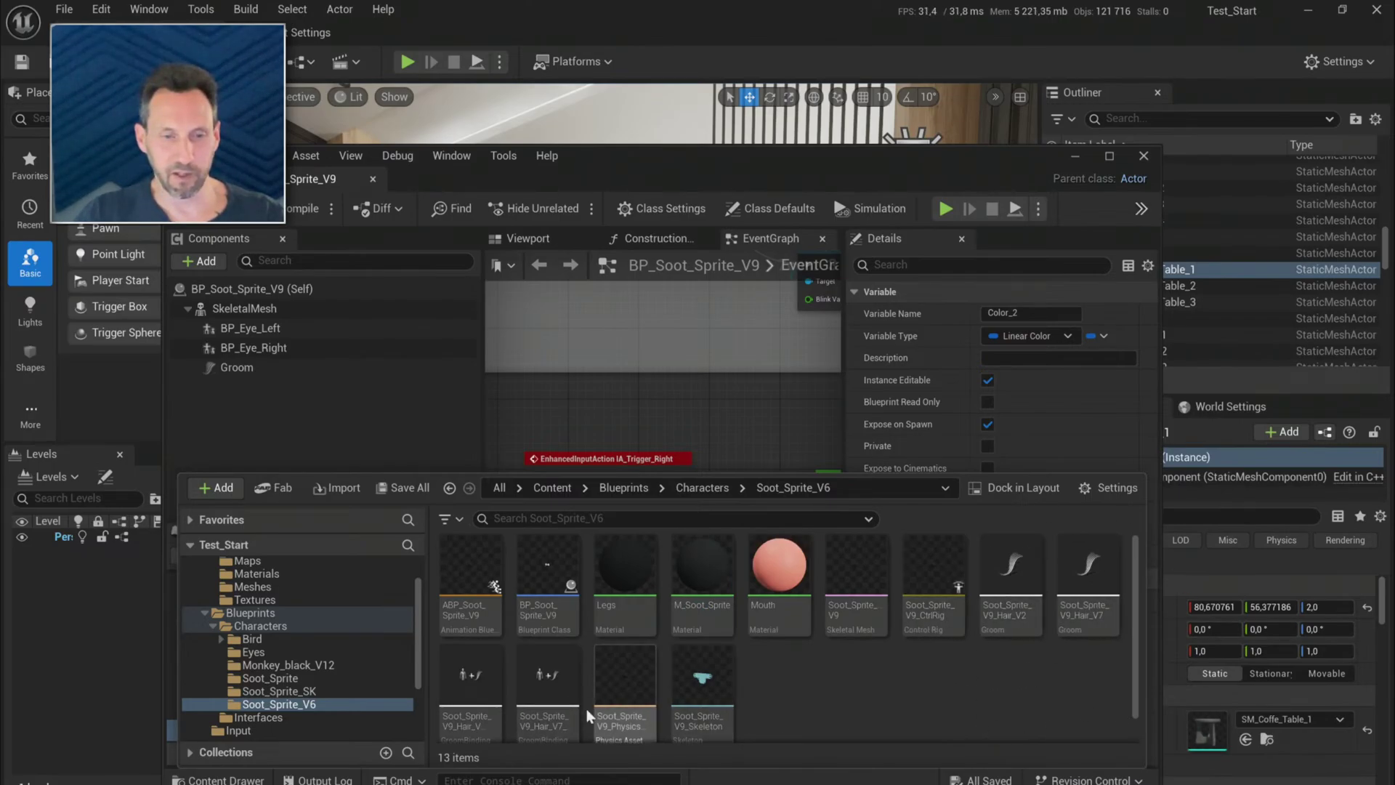
- Delete the Soot_Sprite_V9_Hair_V2 groom asset and its matching groom binding asset from the Soot_Sprite_V6 folder
{"action": "left_click", "coordinate": [1013, 566]}
{"action": "key", "text": "Delete"}
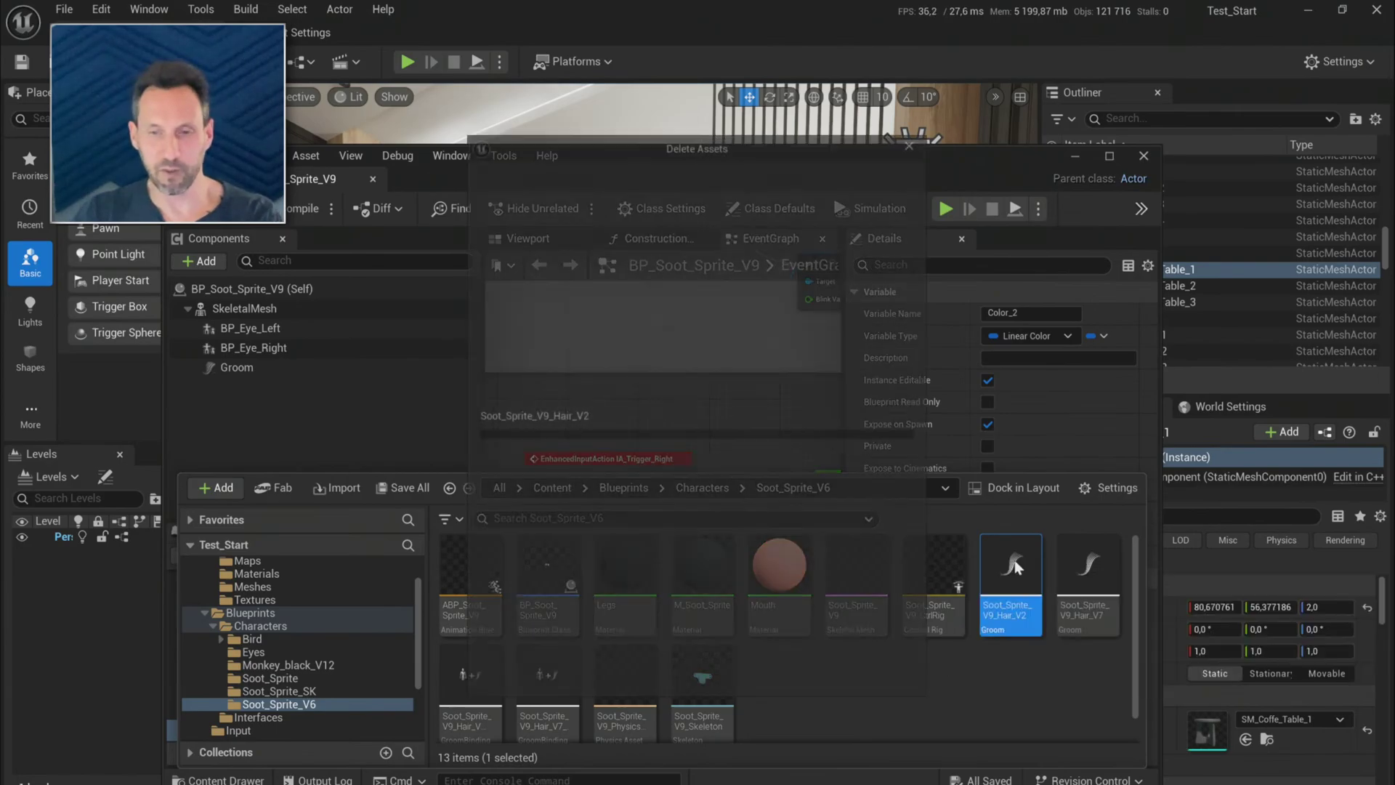
{"action": "left_click", "coordinate": [664, 682]}
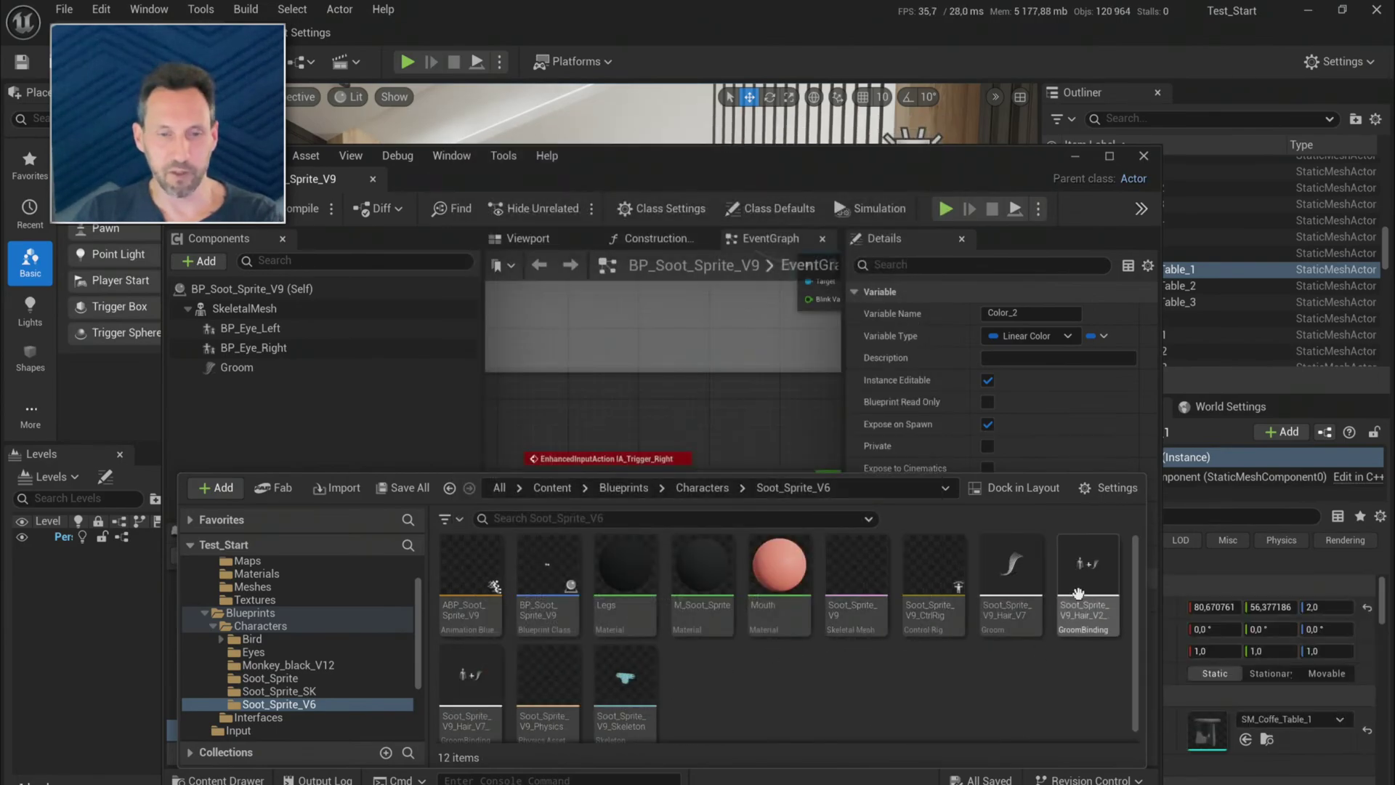
{"action": "left_click", "coordinate": [470, 675]}
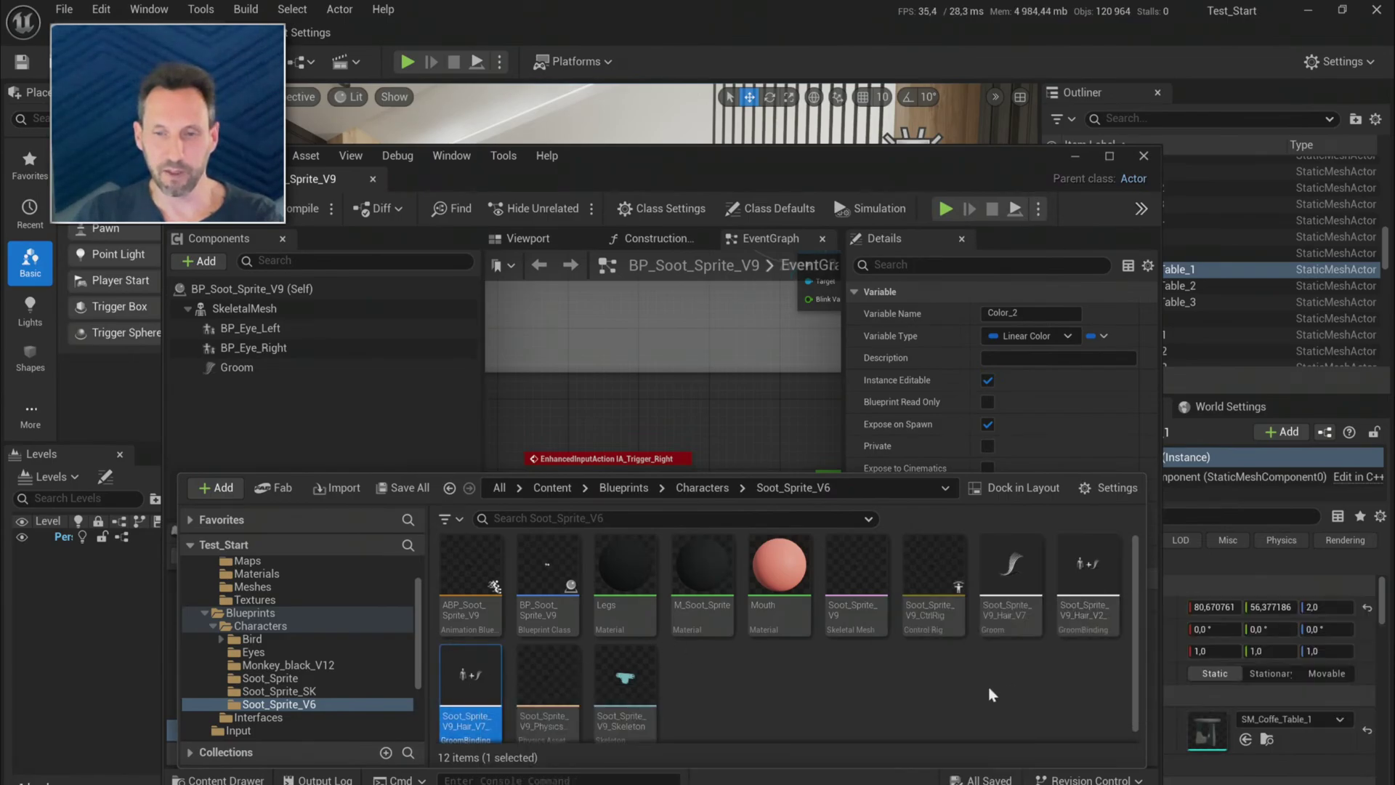
{"action": "left_click", "coordinate": [1107, 572]}
{"action": "key", "text": "Delete"}
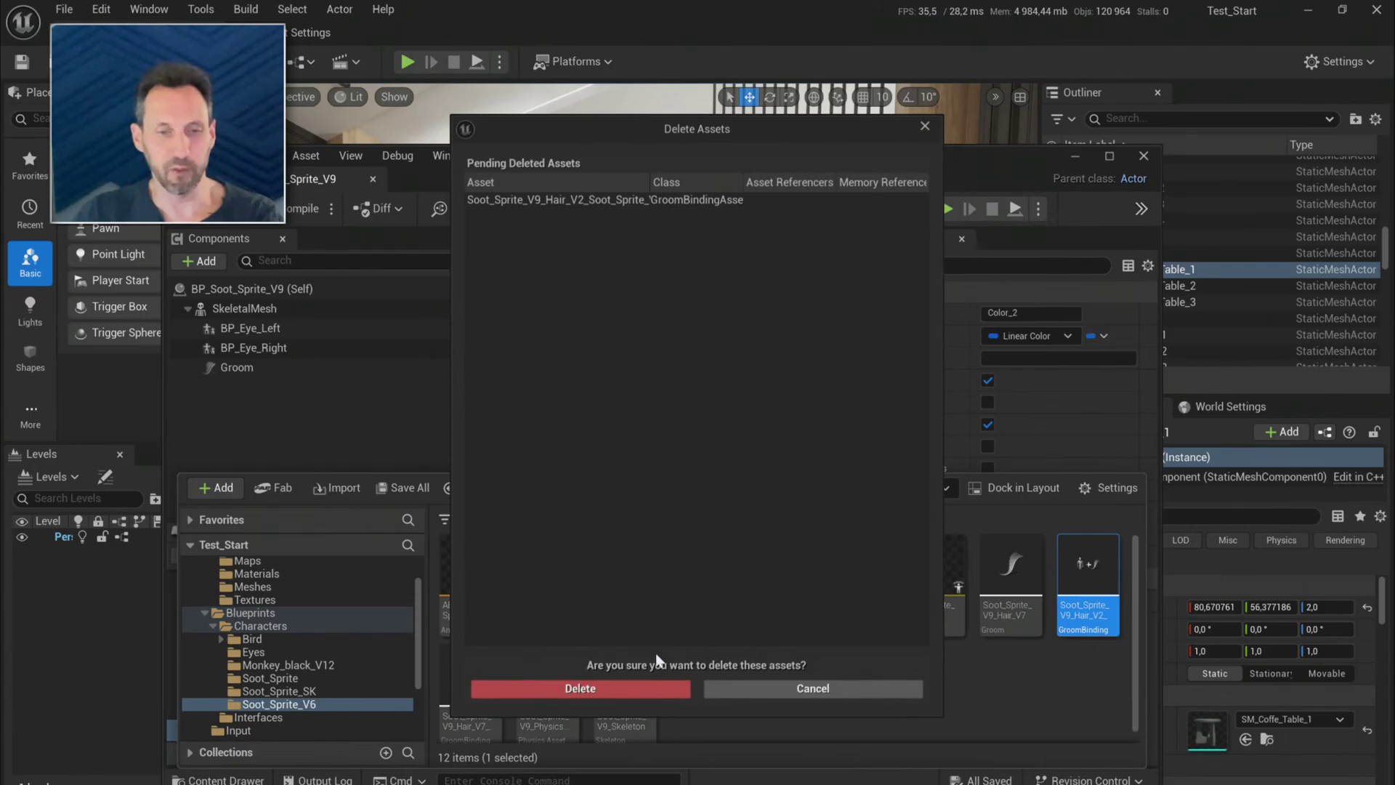
{"action": "left_click", "coordinate": [656, 687]}
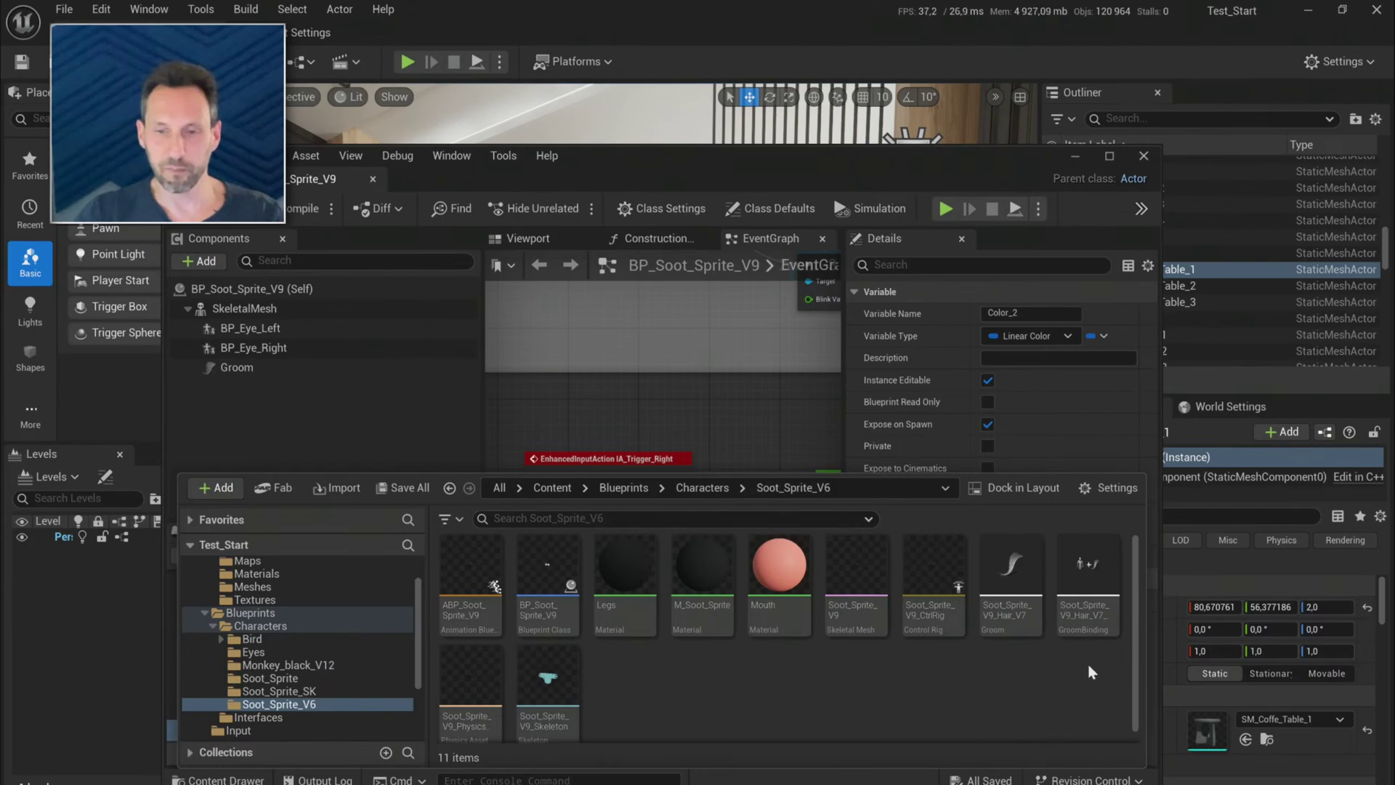
- Select the blueprint's Groom component and locate its Element 0 material in the content browser
{"action": "left_click", "coordinate": [985, 570]}
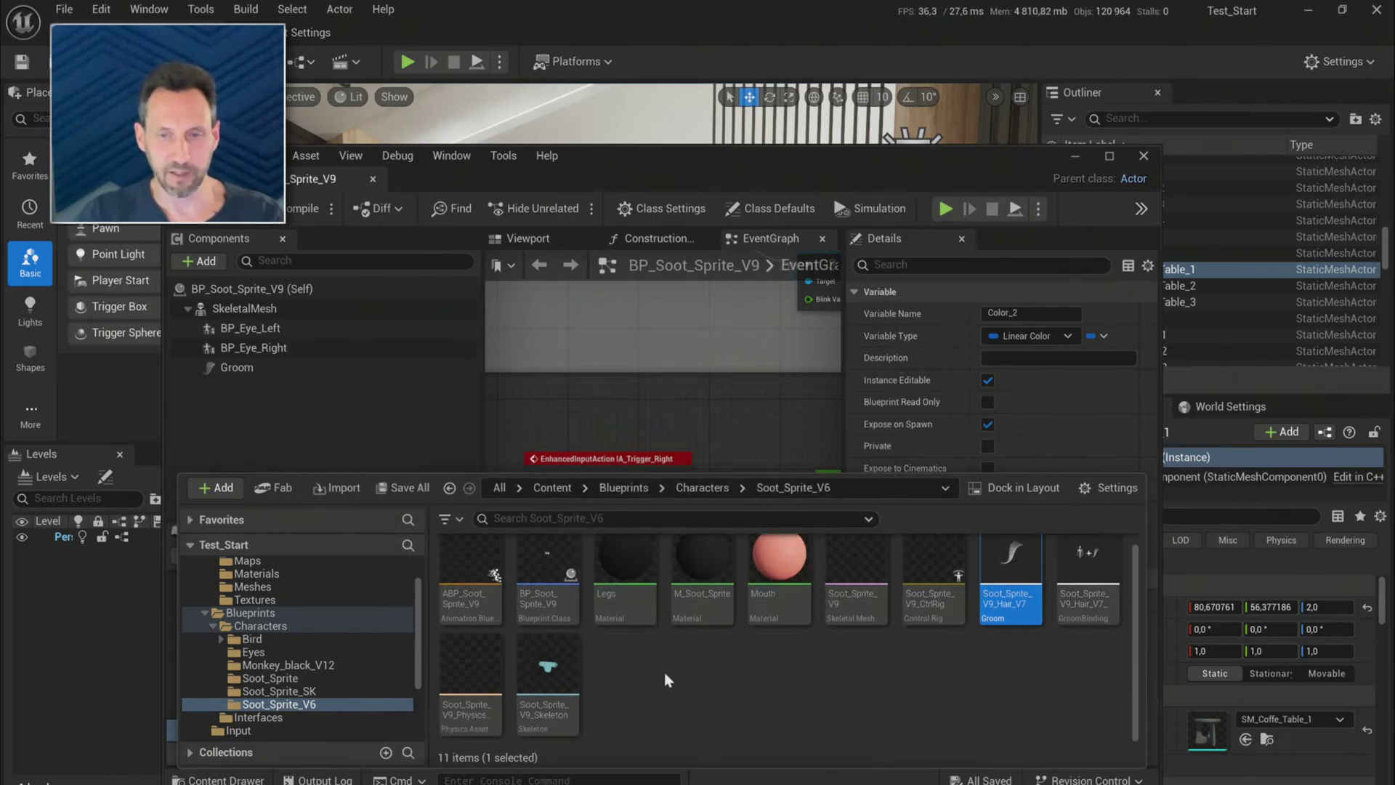
{"action": "left_click", "coordinate": [260, 367]}
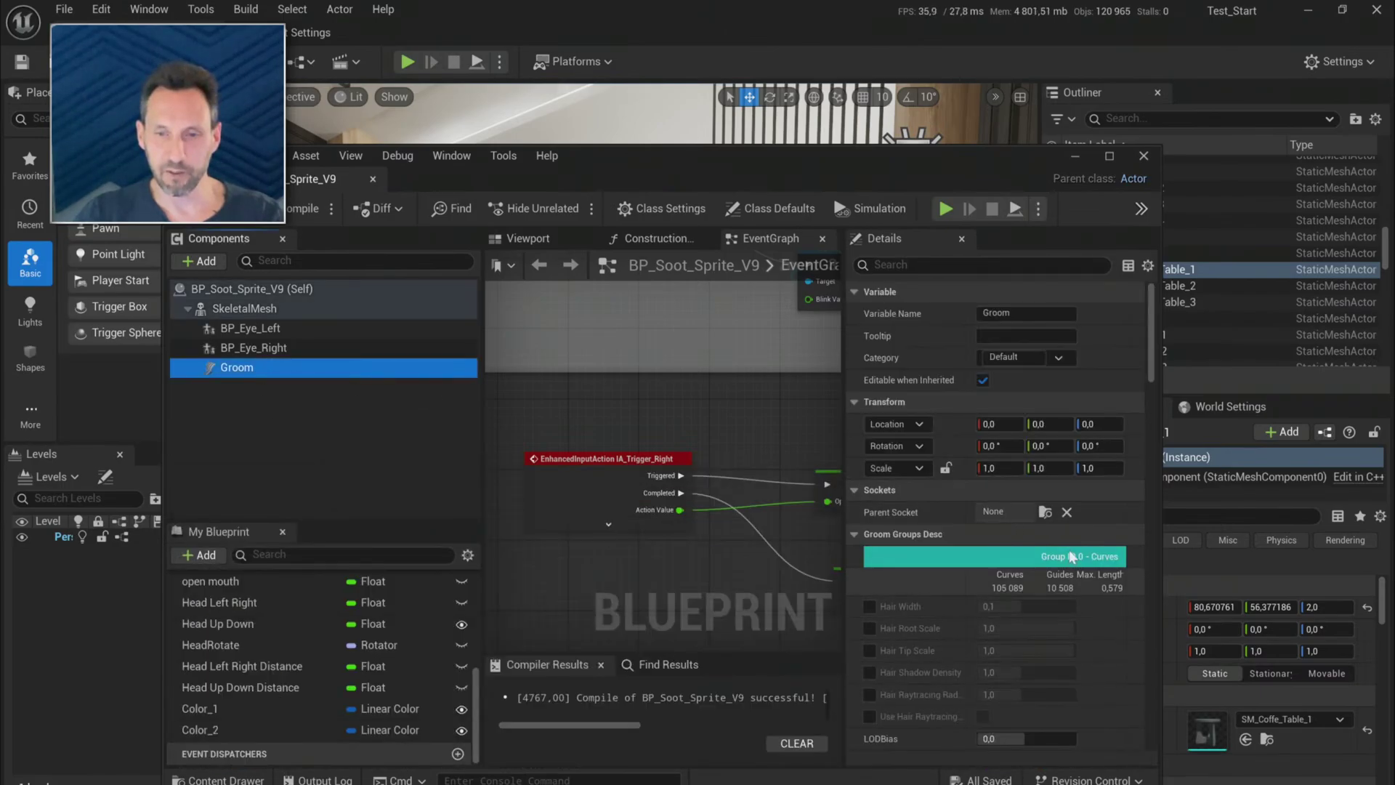
{"action": "scroll", "coordinate": [1069, 549], "scroll_direction": "down", "scroll_amount": 6}
{"action": "scroll", "coordinate": [1069, 549], "scroll_direction": "down", "scroll_amount": 3}
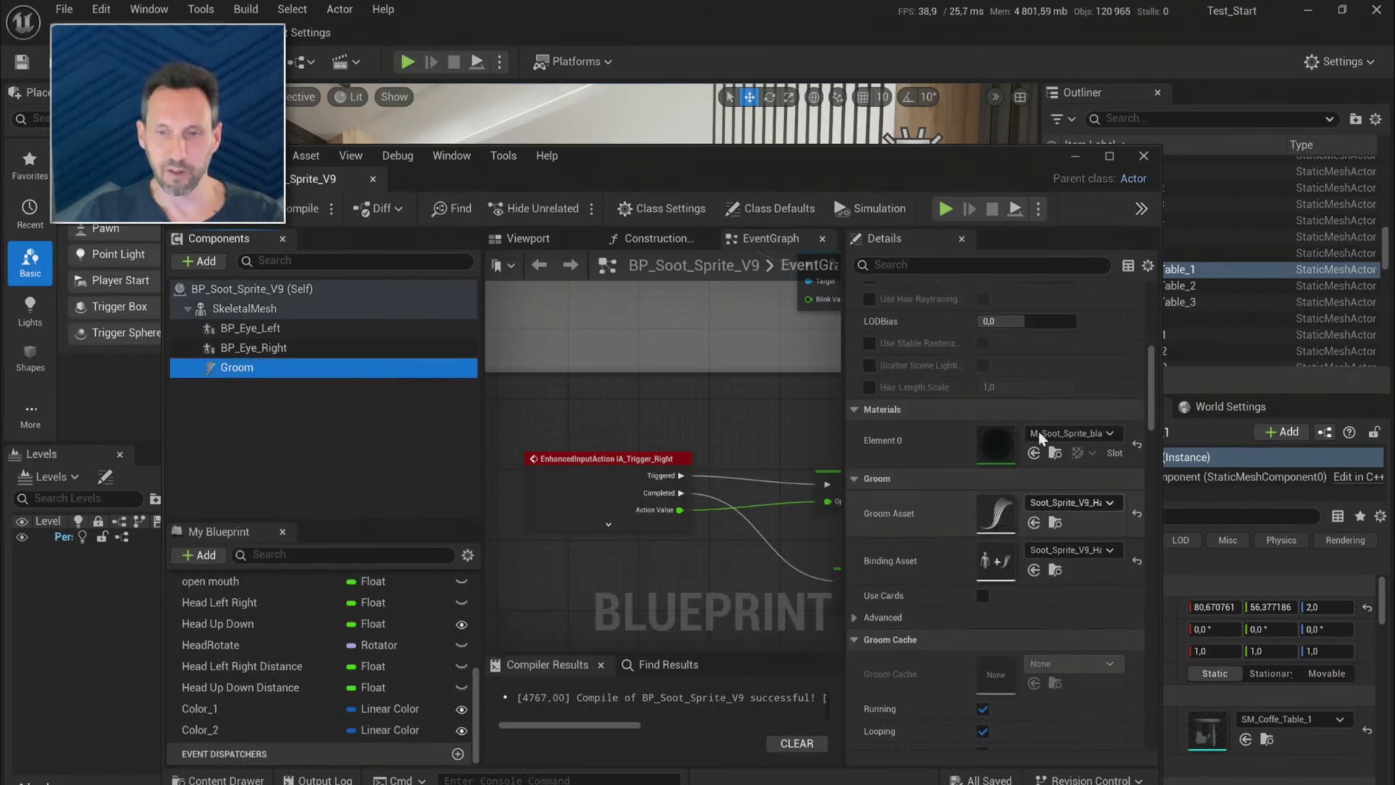
{"action": "left_click", "coordinate": [1055, 453]}
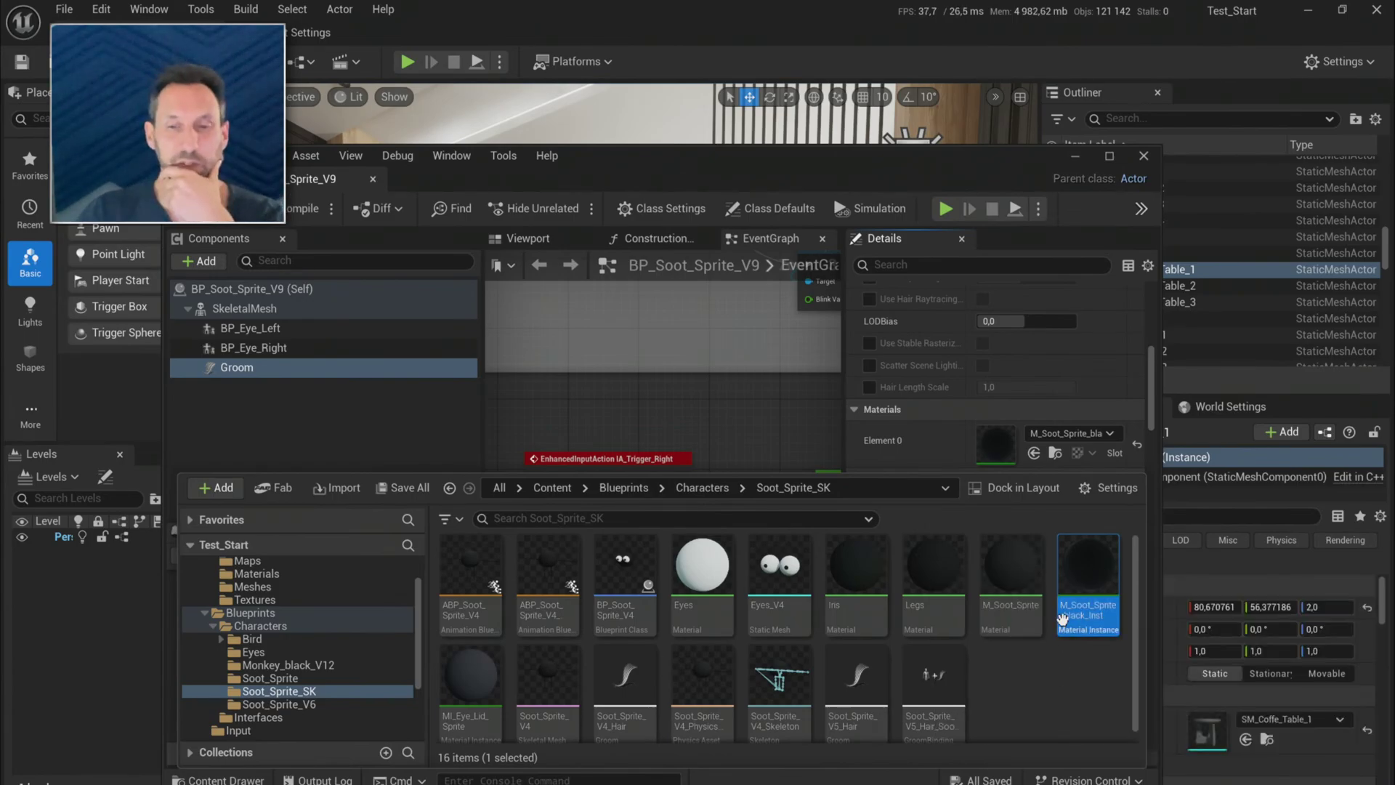
- Open M_Soot_Sprite from the Soot_Sprite_SK folder and move the upper black constant node away from the material output
{"action": "left_click", "coordinate": [1012, 575]}
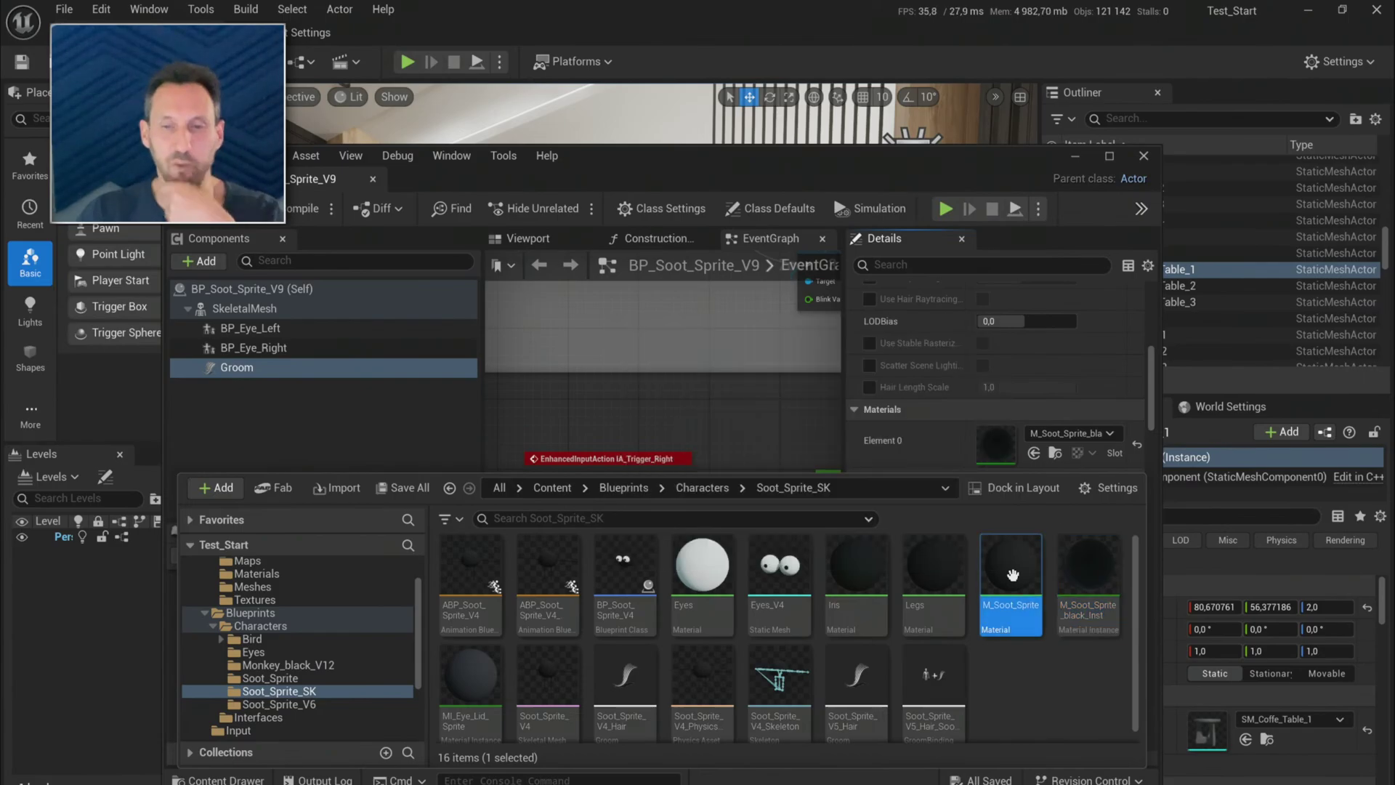
{"action": "double_click", "coordinate": [1012, 574]}
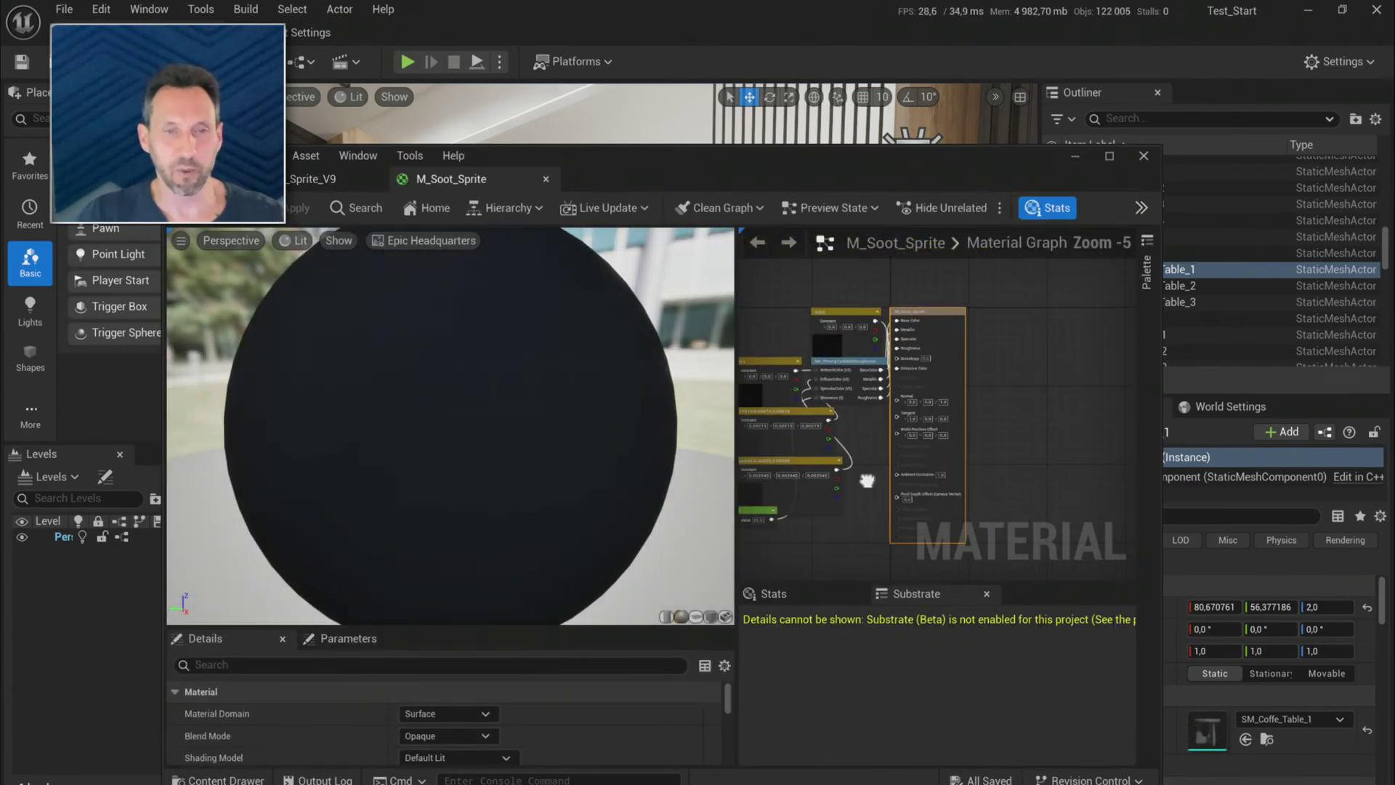
{"action": "scroll", "coordinate": [867, 480], "scroll_direction": "up", "scroll_amount": 2}
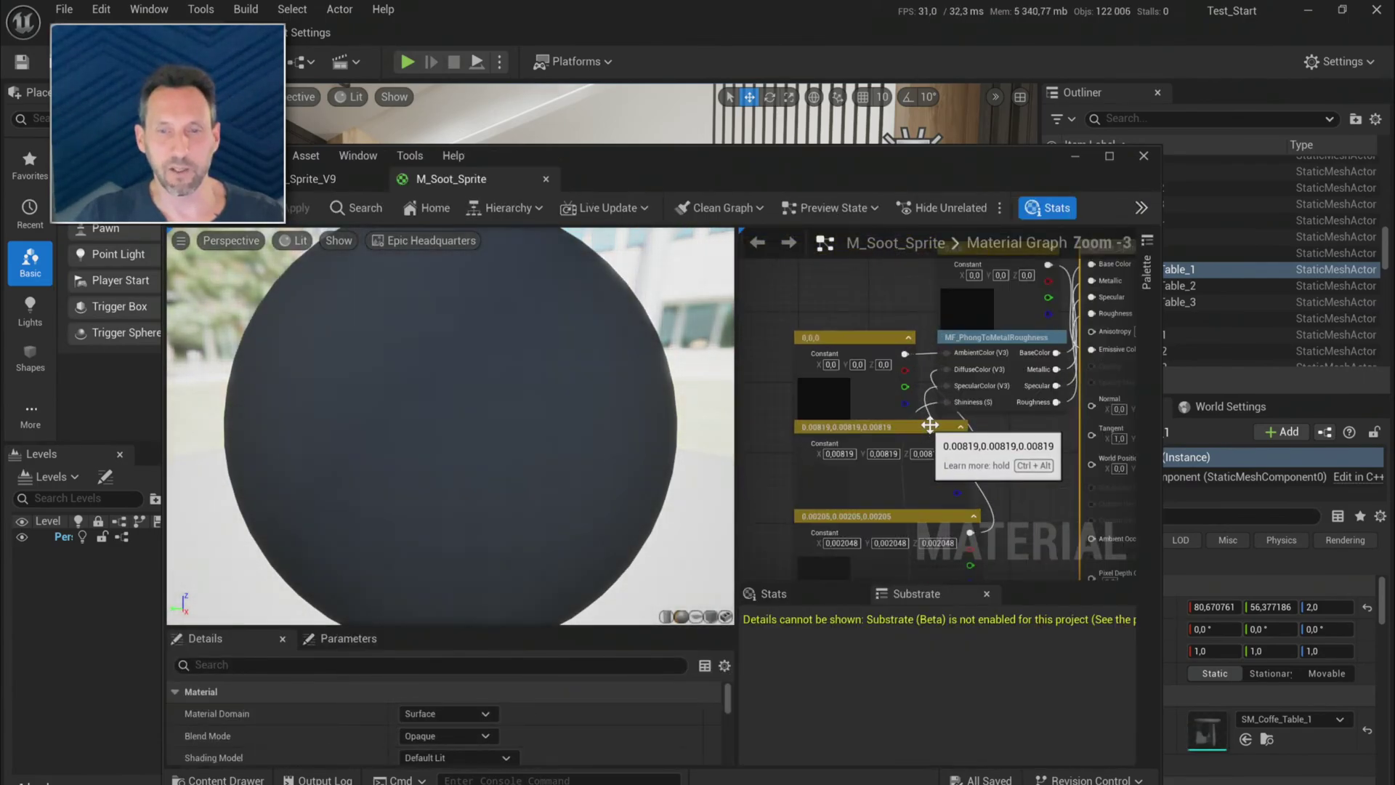
{"action": "right_click_drag", "start_coordinate": [929, 425], "coordinate": [963, 550]}
{"action": "left_click_drag", "start_coordinate": [1036, 377], "coordinate": [892, 322]}
{"action": "right_click_drag", "start_coordinate": [984, 421], "coordinate": [882, 332]}
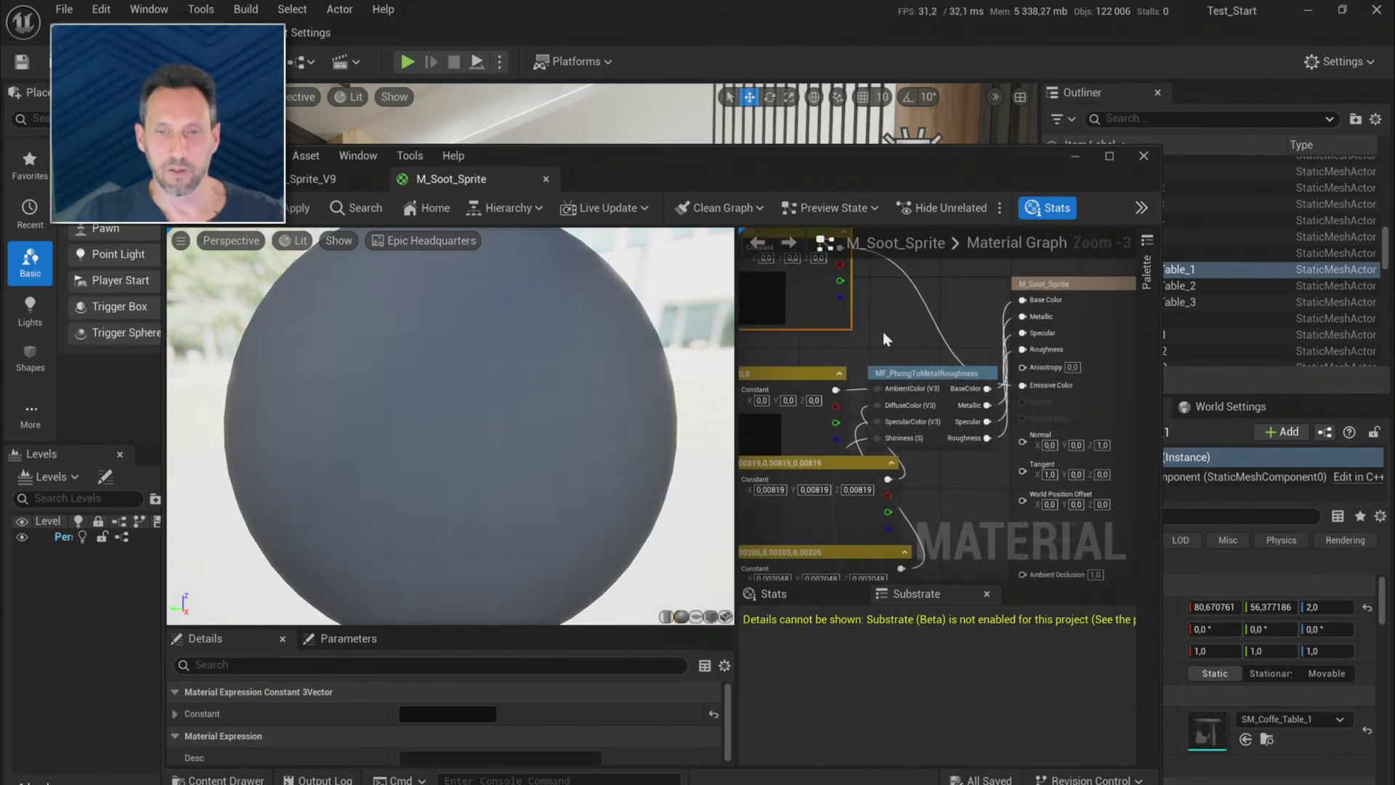
- Reposition and widen the material editor window, and enlarge the graph area by shrinking the preview and the Substrate pane
{"action": "left_click_drag", "start_coordinate": [1046, 167], "coordinate": [946, 104]}
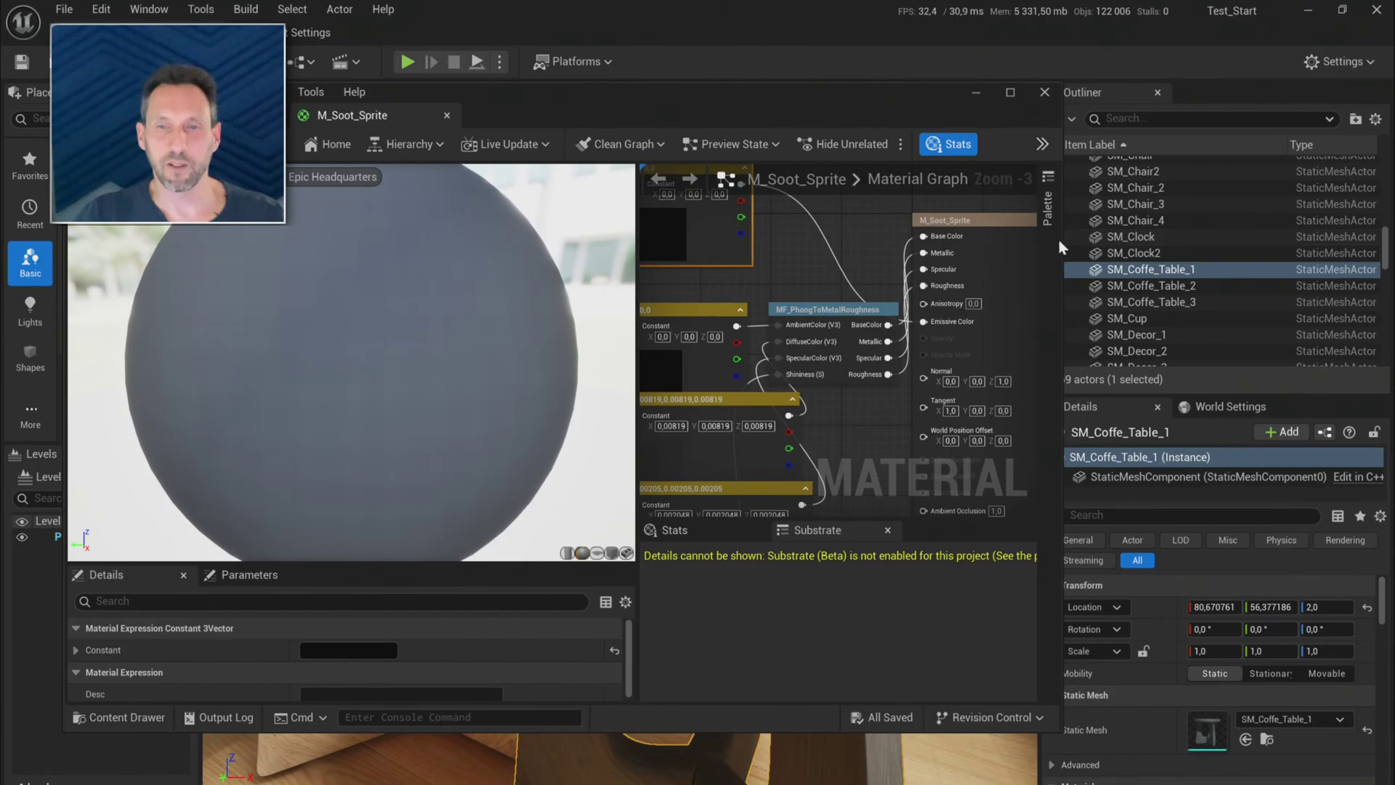
{"action": "left_click_drag", "start_coordinate": [1060, 239], "coordinate": [1275, 241]}
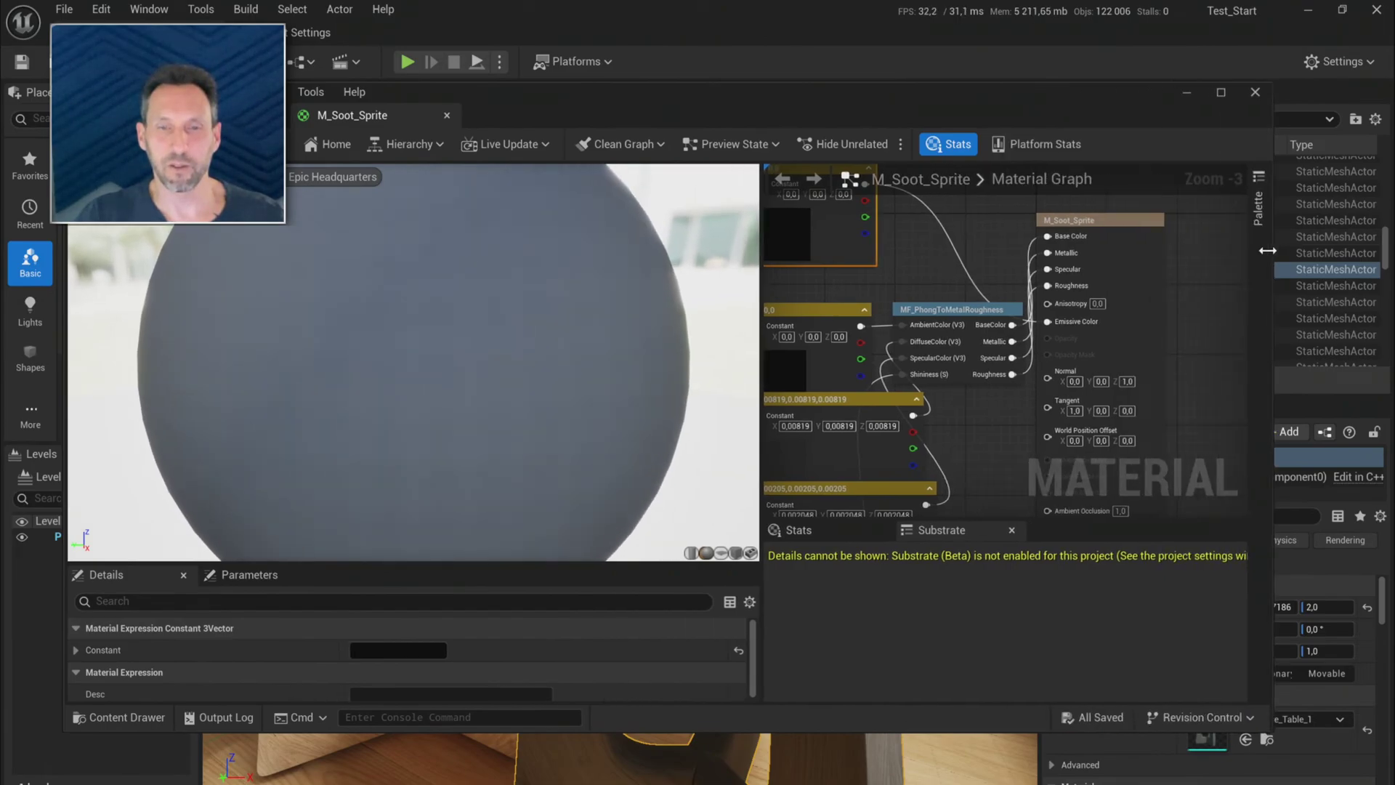
{"action": "left_click_drag", "start_coordinate": [733, 407], "coordinate": [570, 407]}
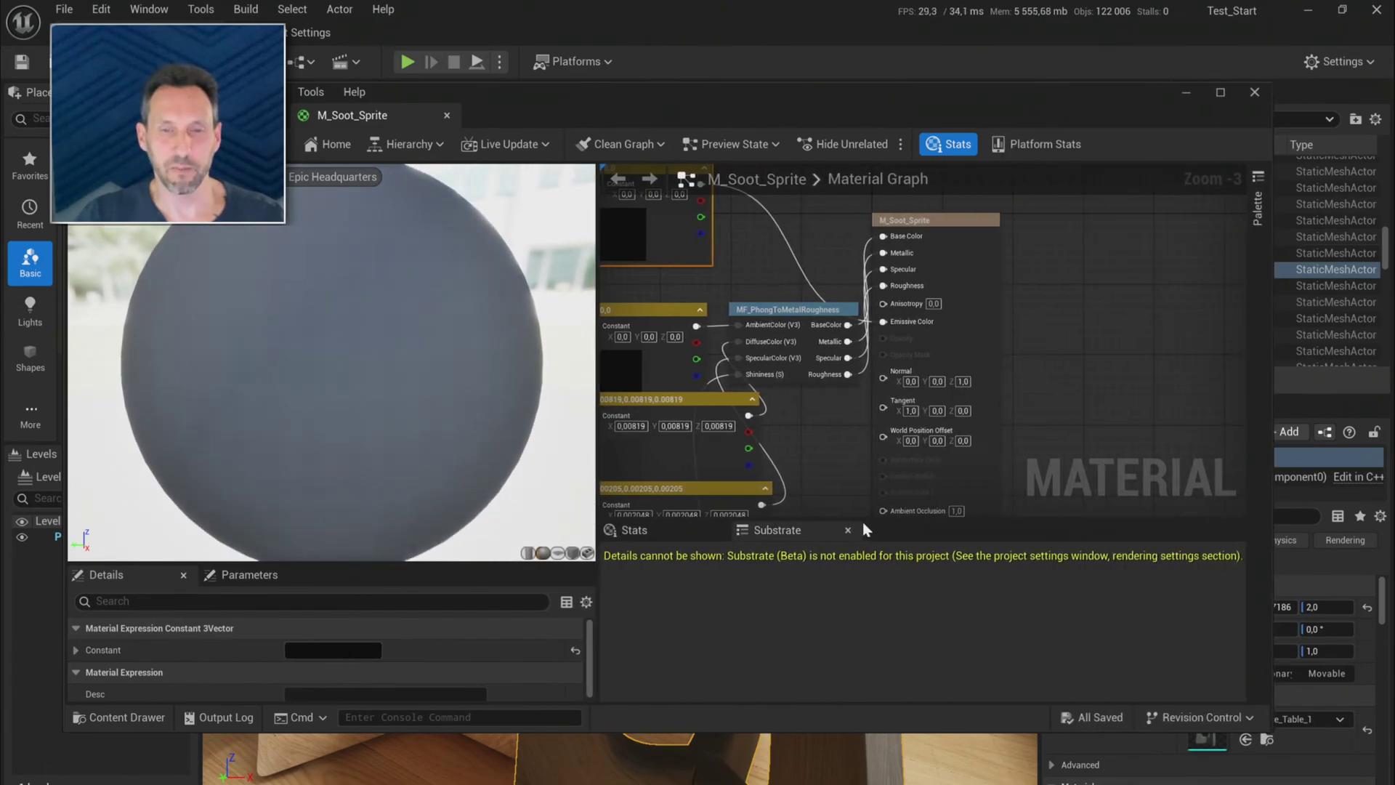
{"action": "left_click_drag", "start_coordinate": [888, 520], "coordinate": [887, 631]}
{"action": "right_click_drag", "start_coordinate": [794, 488], "coordinate": [962, 566]}
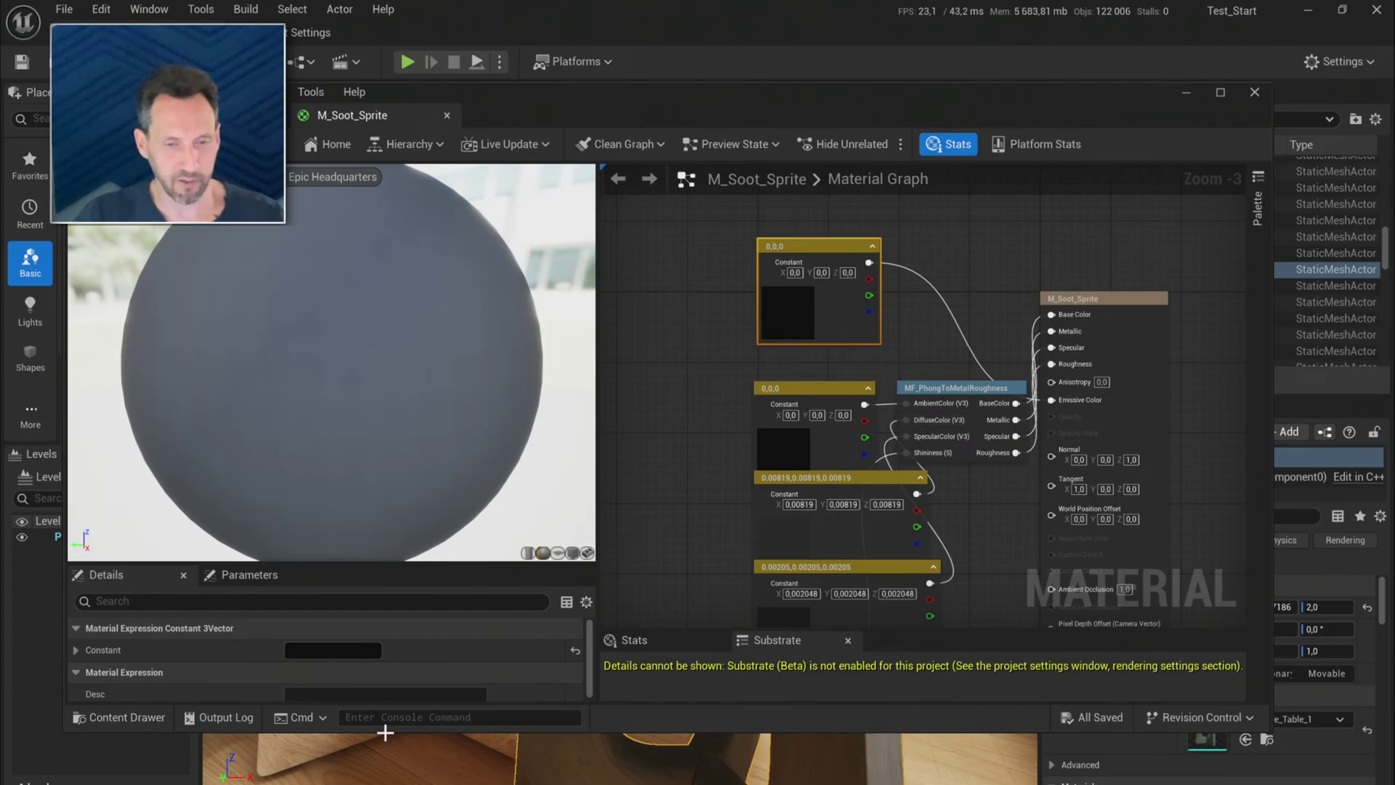
- Minimize the material editor and open the M_Soot_Sprite_black_Inst material instance from the Soot_Sprite_SK folder
{"action": "key", "text": "ctrl+space"}
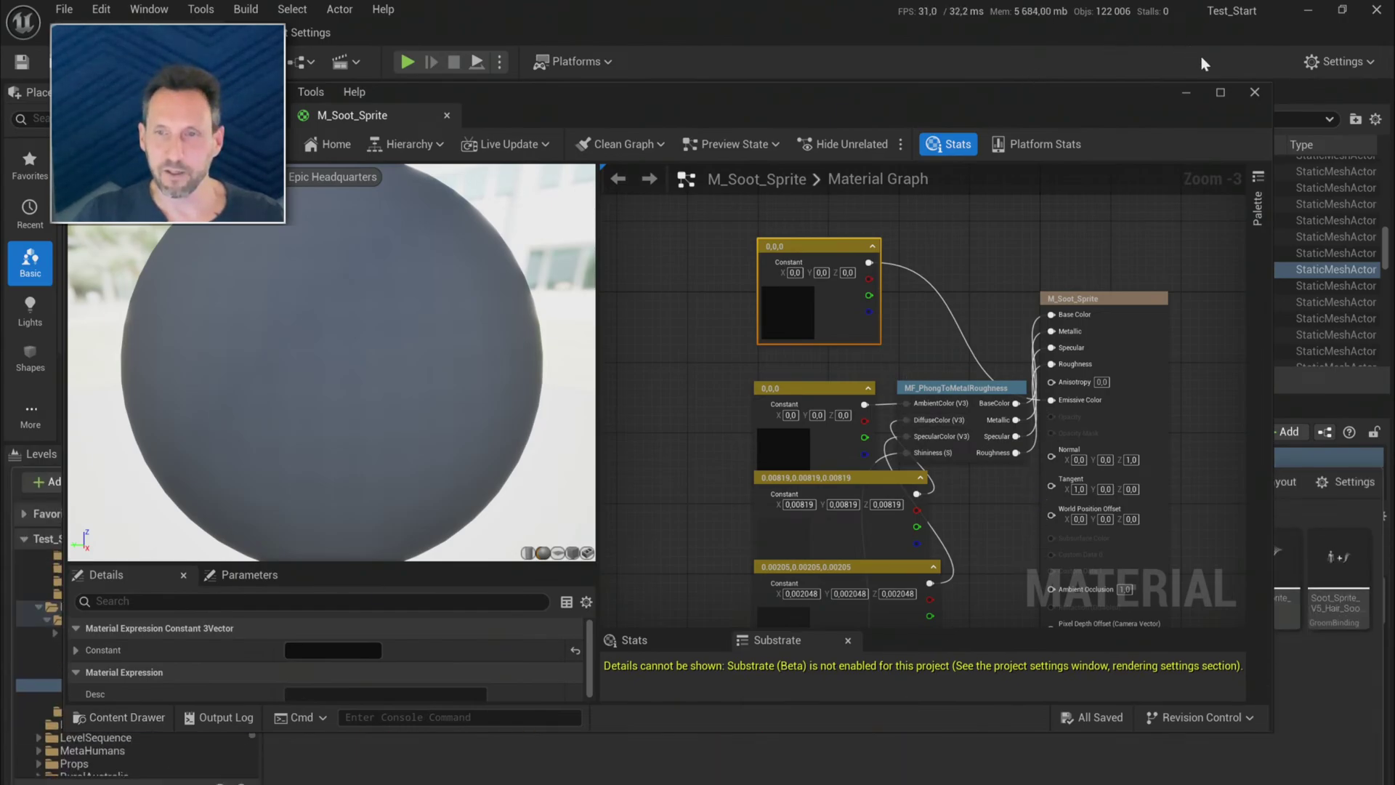
{"action": "left_click", "coordinate": [1186, 92]}
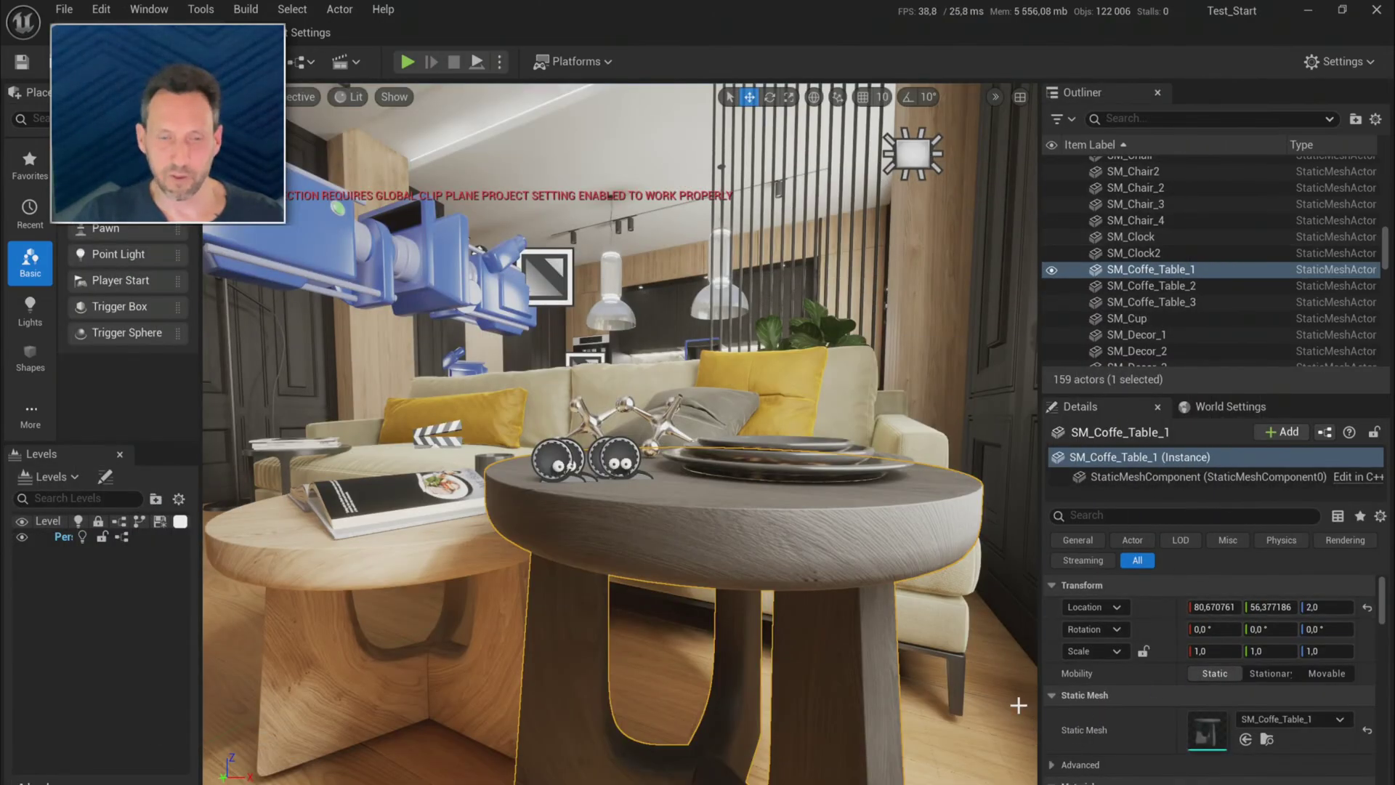
{"action": "key", "text": "ctrl+space"}
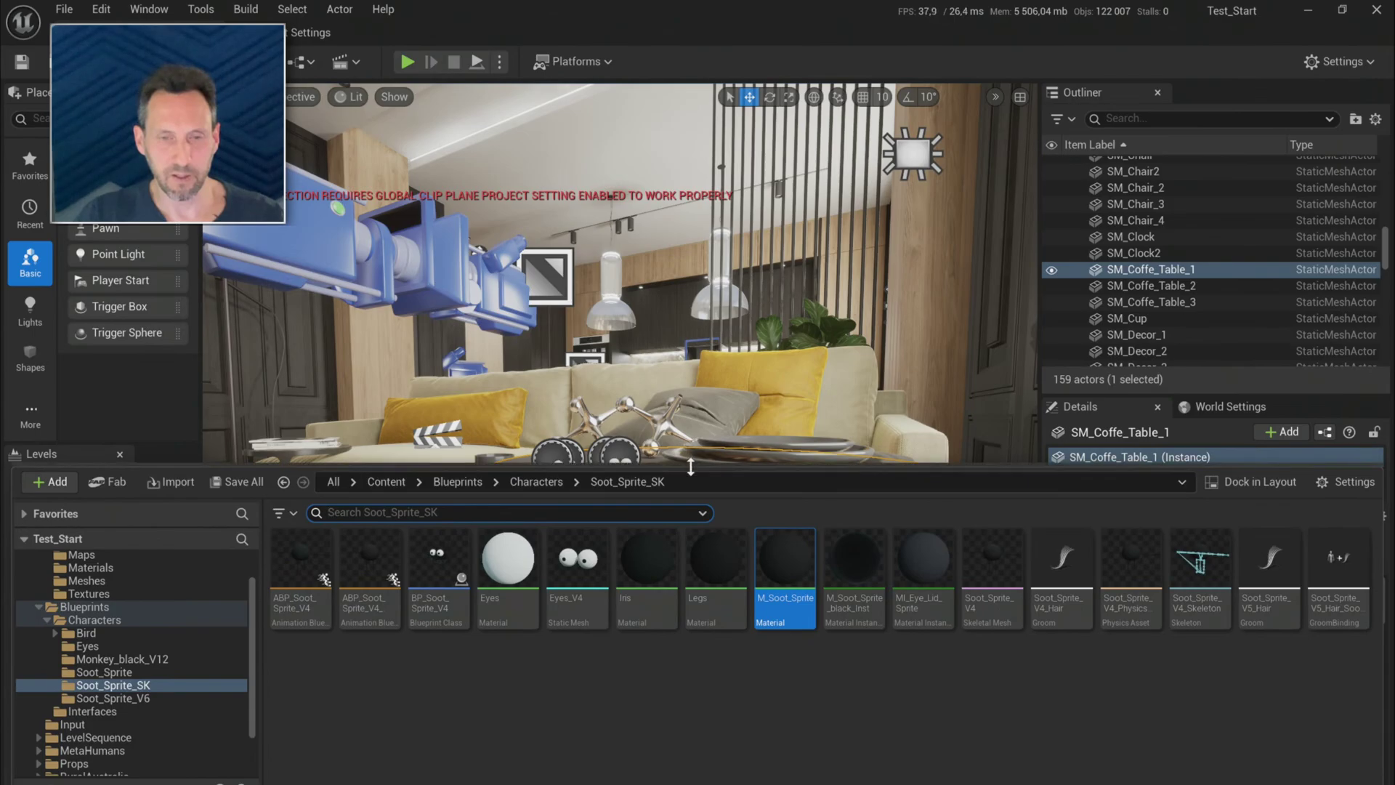
{"action": "left_click_drag", "start_coordinate": [696, 468], "coordinate": [694, 542]}
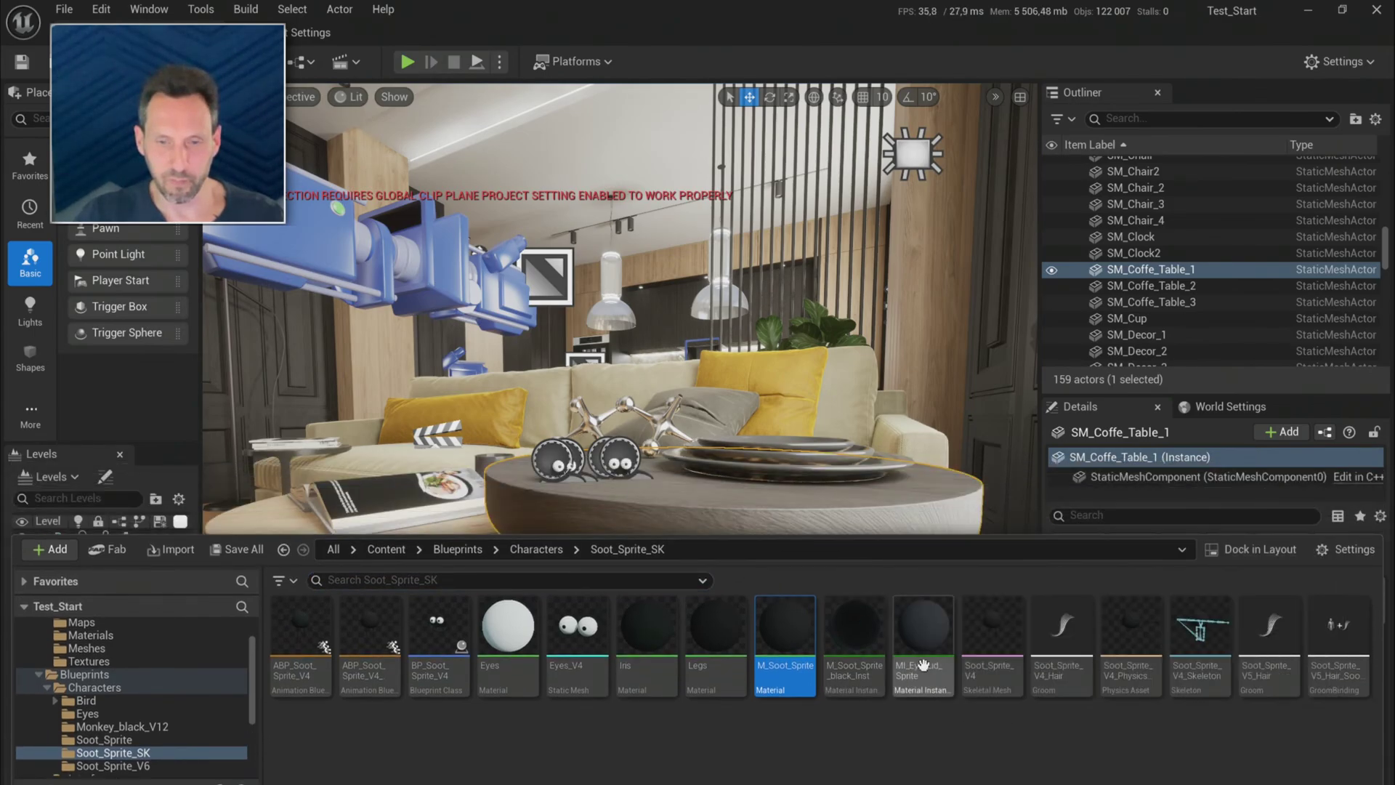
{"action": "mouse_move", "coordinate": [928, 646]}
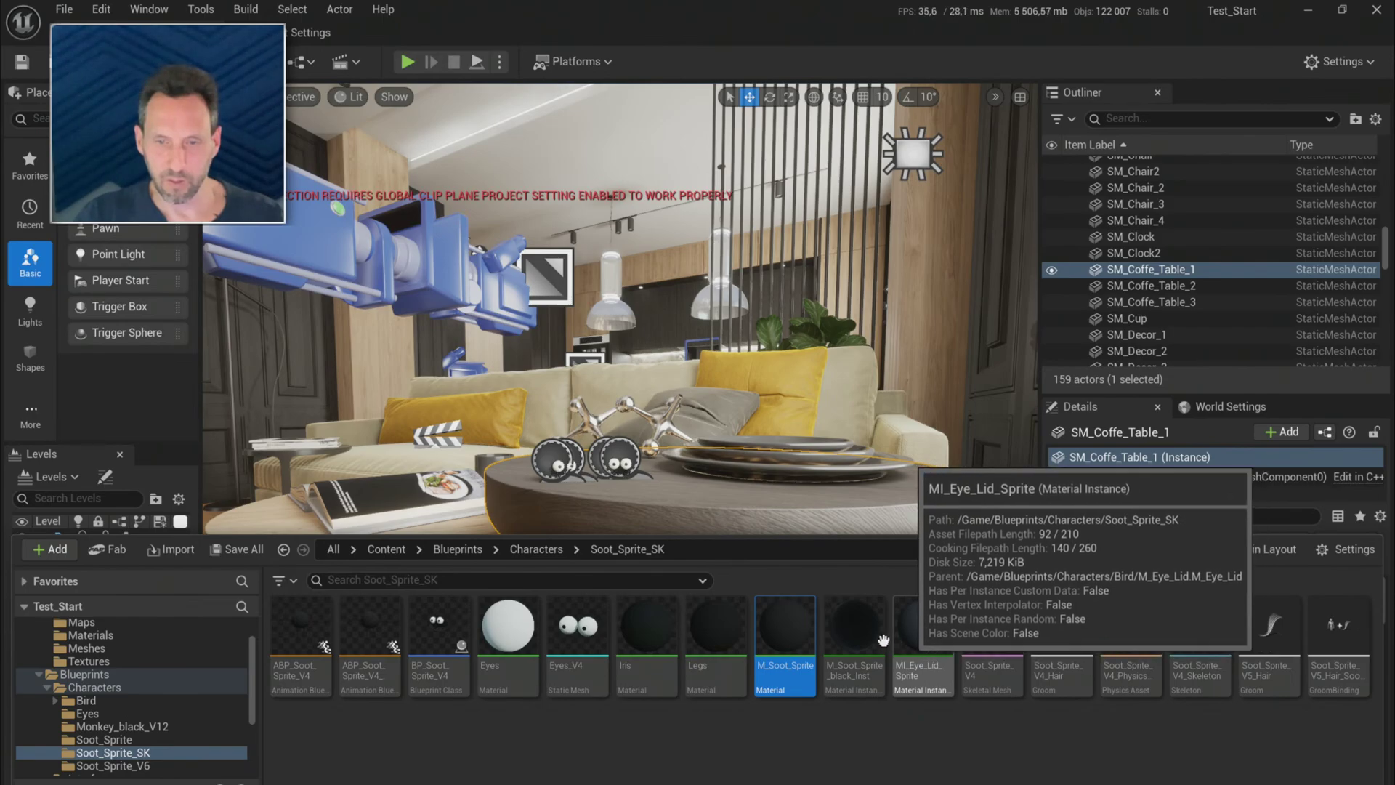
{"action": "mouse_move", "coordinate": [872, 635]}
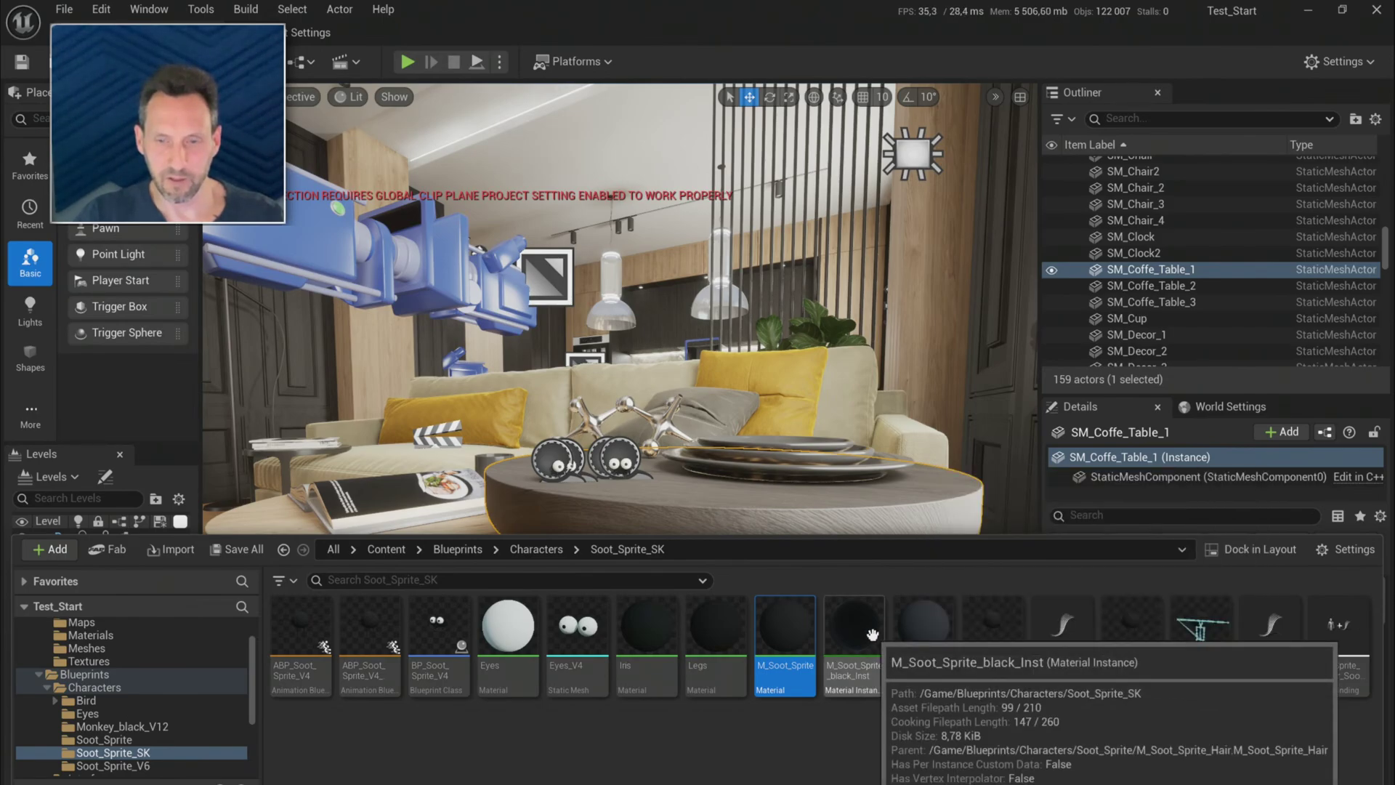
{"action": "mouse_move", "coordinate": [866, 635]}
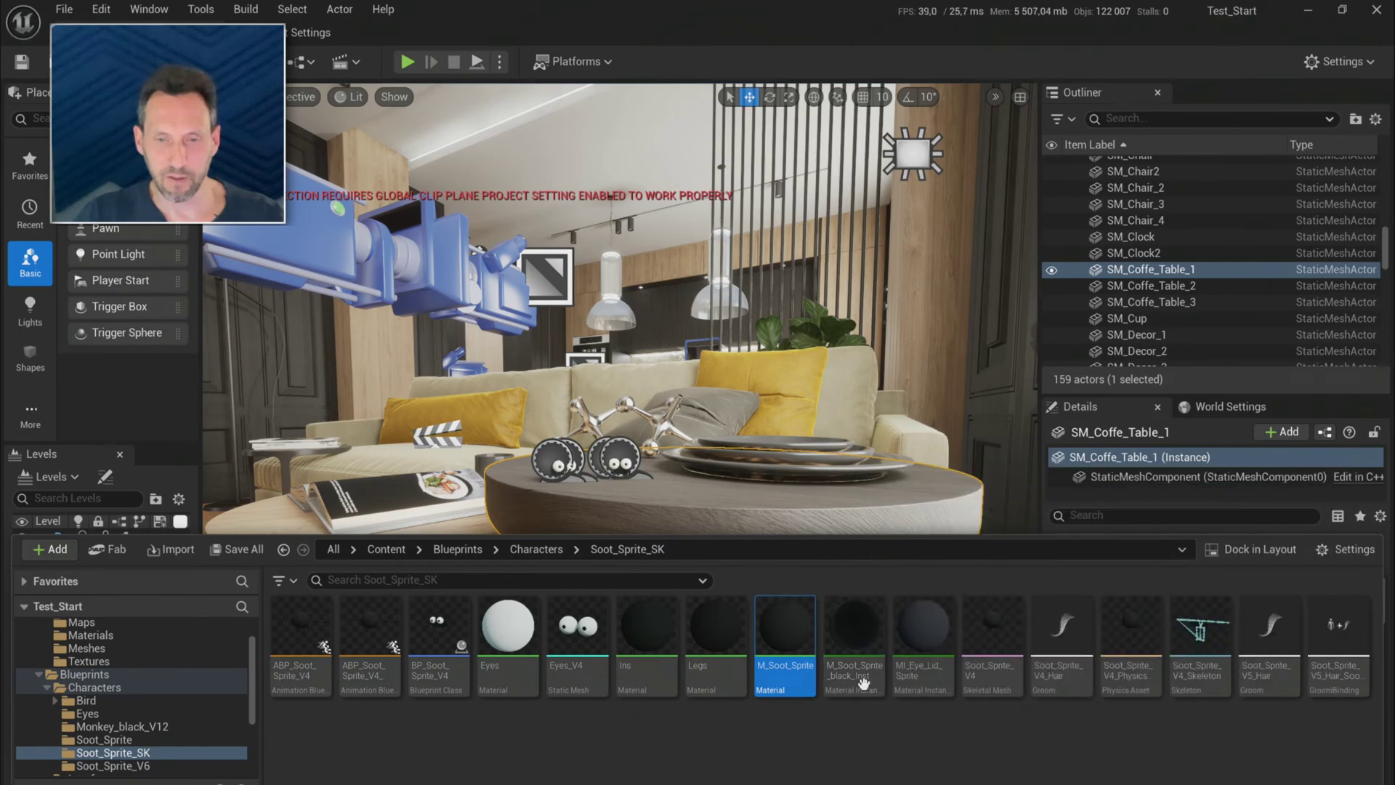
{"action": "double_click", "coordinate": [862, 637]}
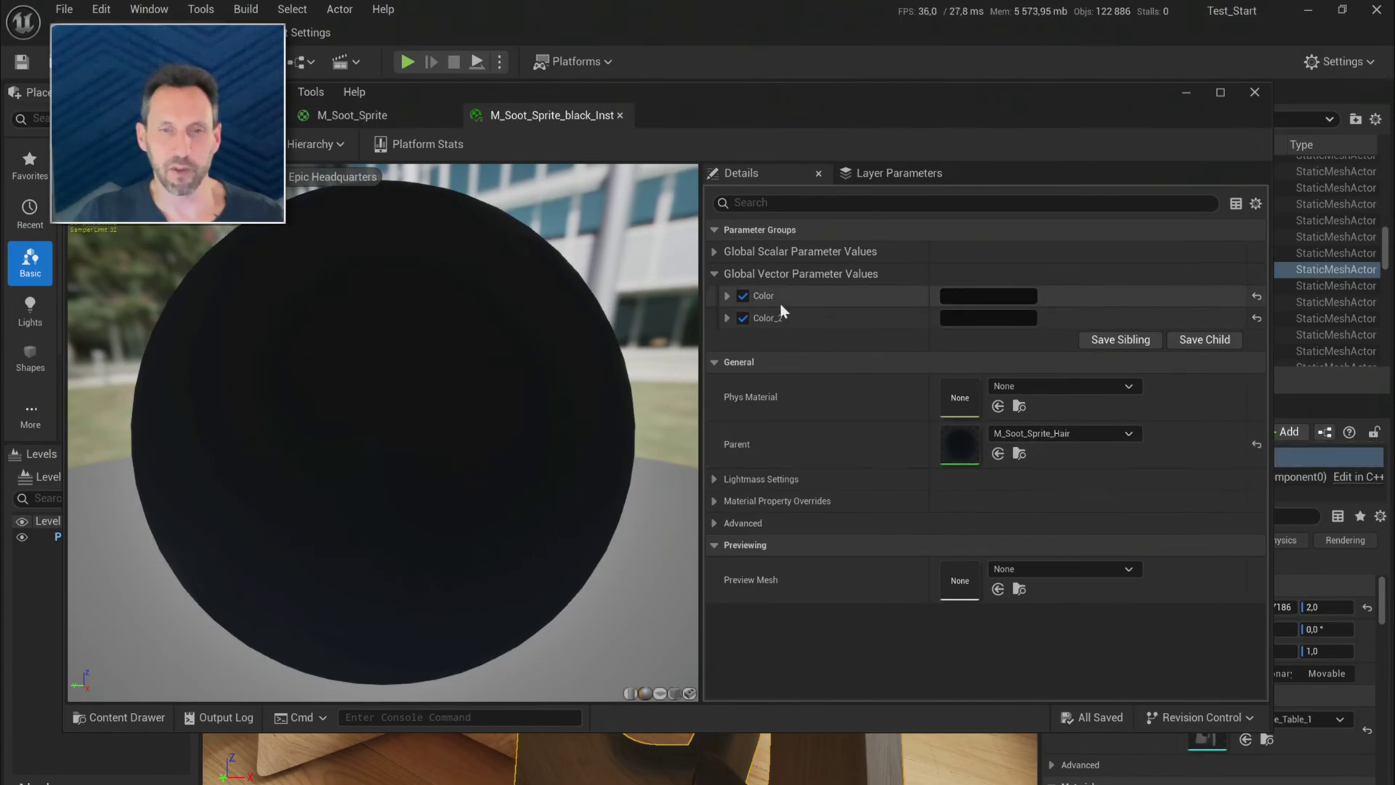
- Examine the instance's Color, Color_2 and global scalar parameters, and save M_Soot_Sprite_black_Inst
{"action": "left_click", "coordinate": [727, 296]}
{"action": "left_click", "coordinate": [726, 295]}
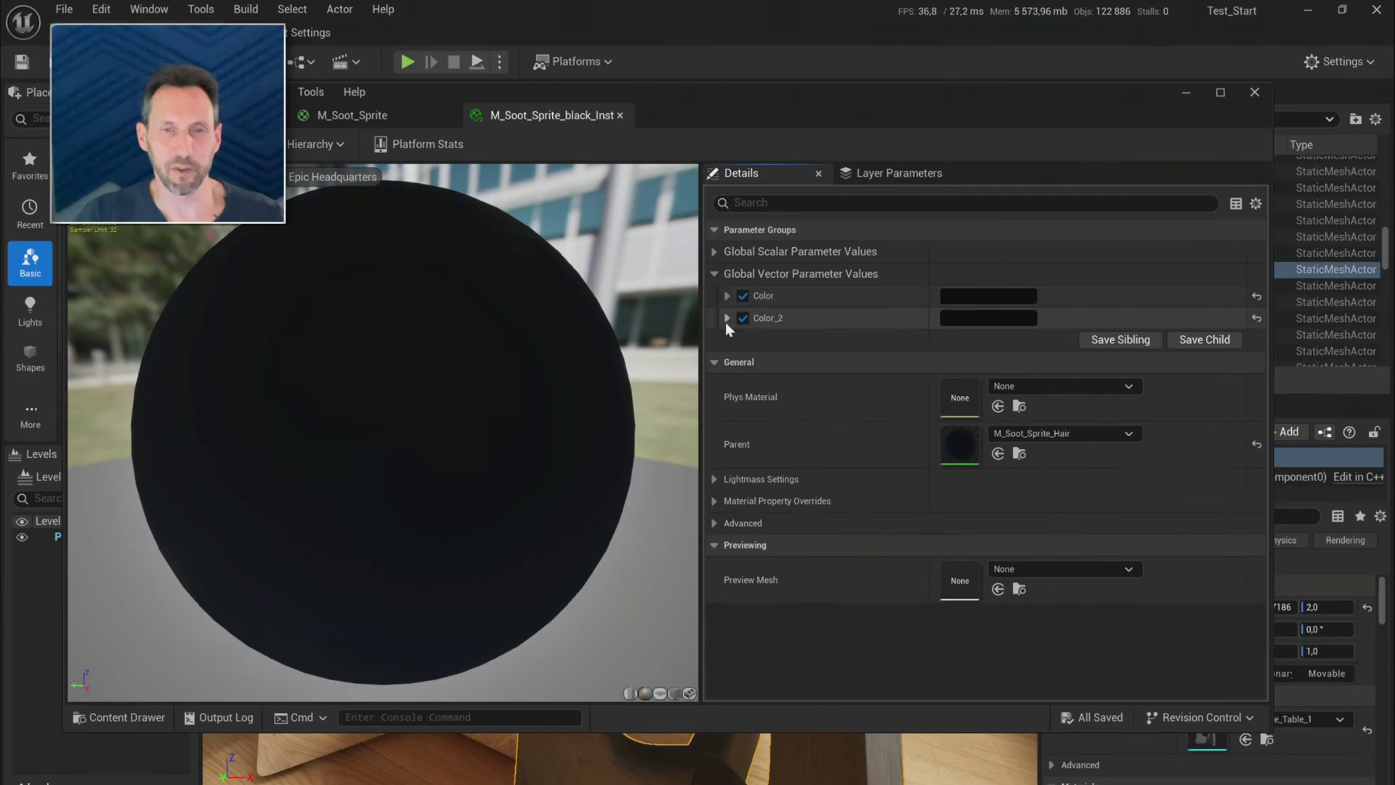
{"action": "left_click", "coordinate": [727, 319]}
{"action": "left_click", "coordinate": [727, 317]}
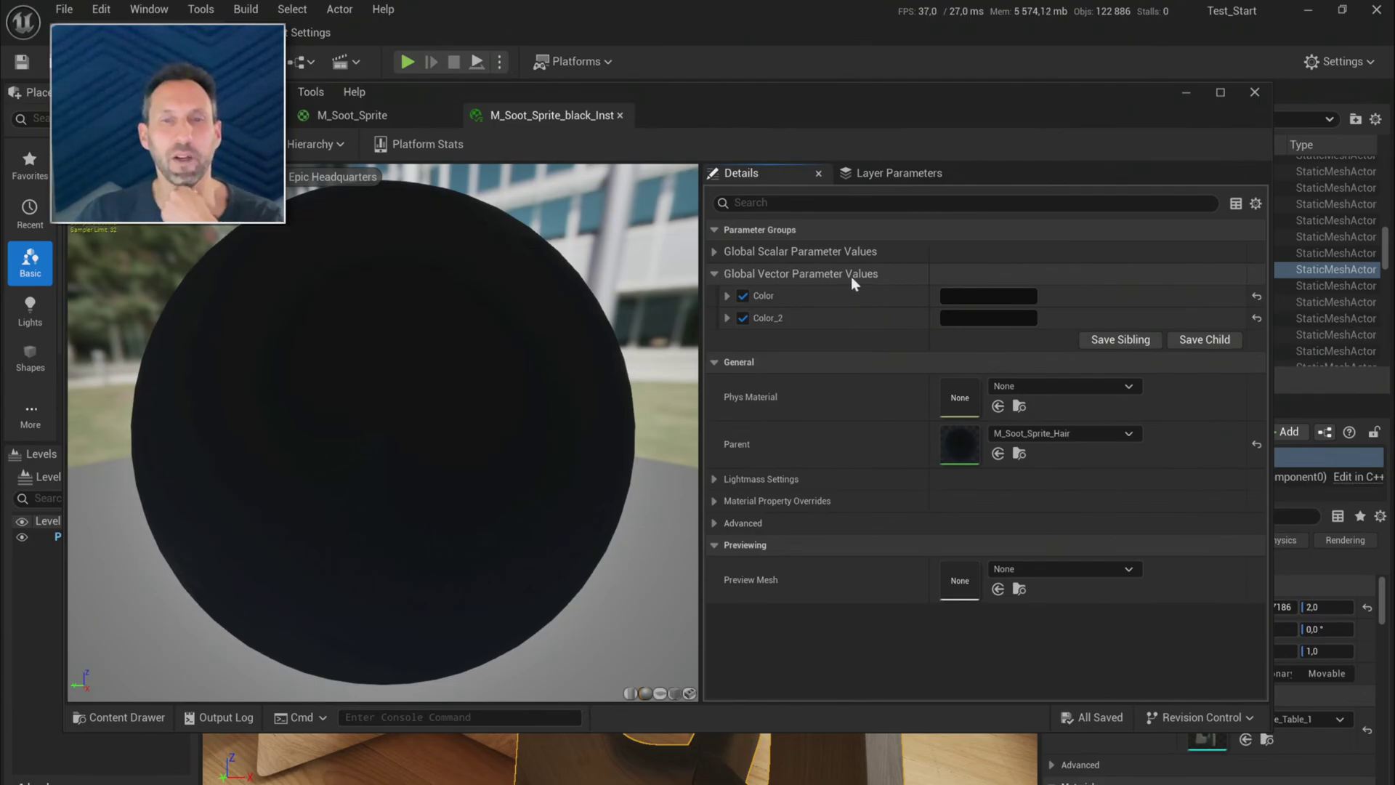
{"action": "left_click", "coordinate": [715, 251]}
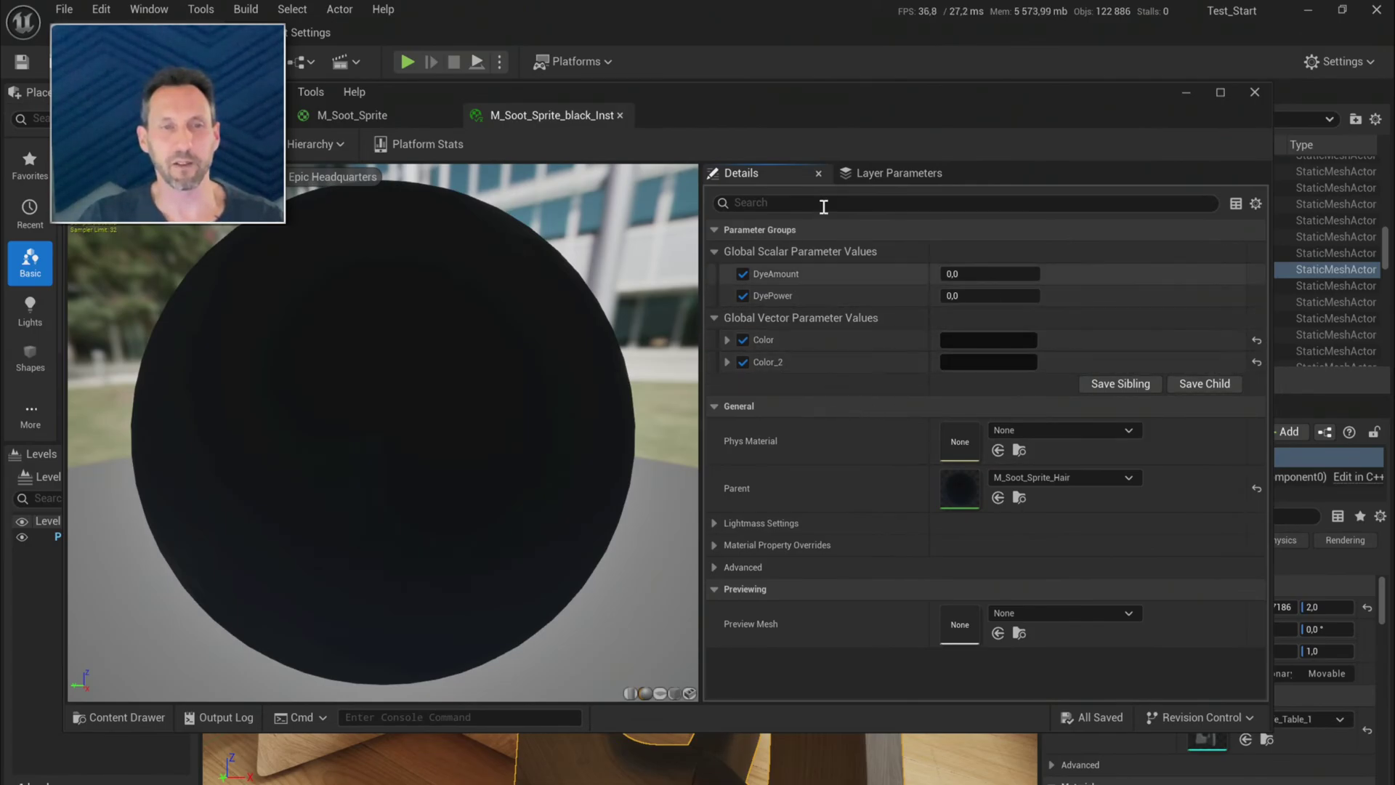
{"action": "key", "text": "ctrl+s"}
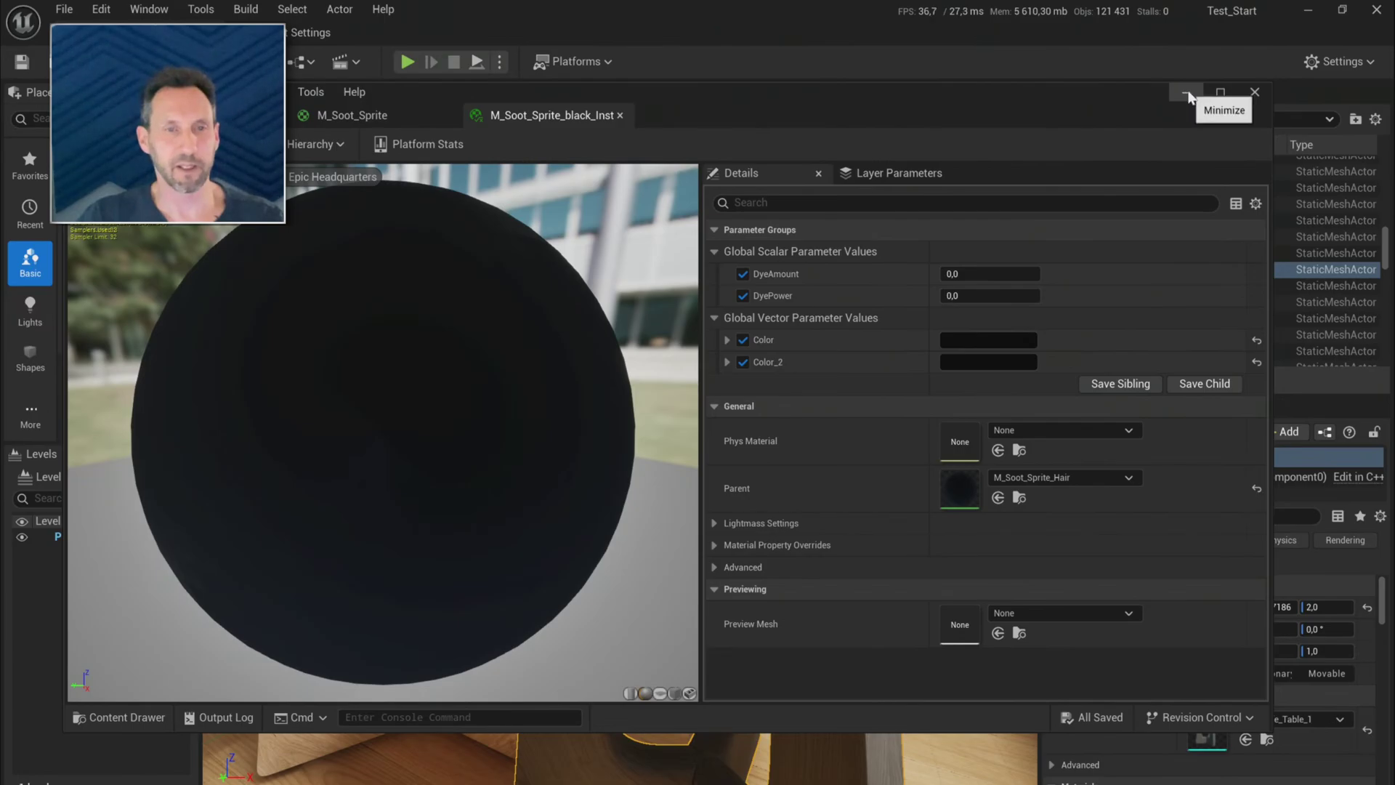
- Dock the M_Soot_Sprite and M_Soot_Sprite_black_Inst editor tabs in the main window beside BP_Soot_Sprite_V9
{"action": "left_click", "coordinate": [1187, 93]}
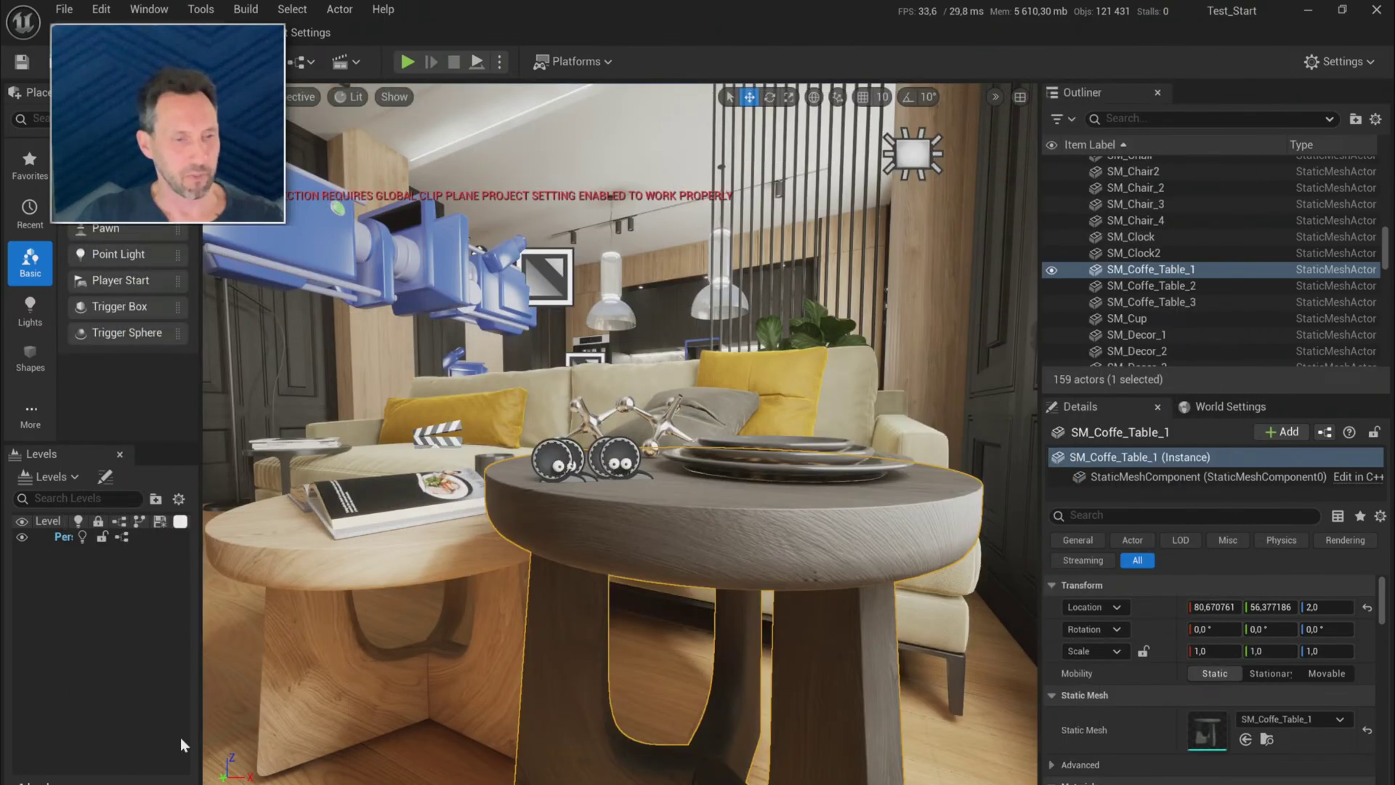
{"action": "key", "text": "ctrl+space"}
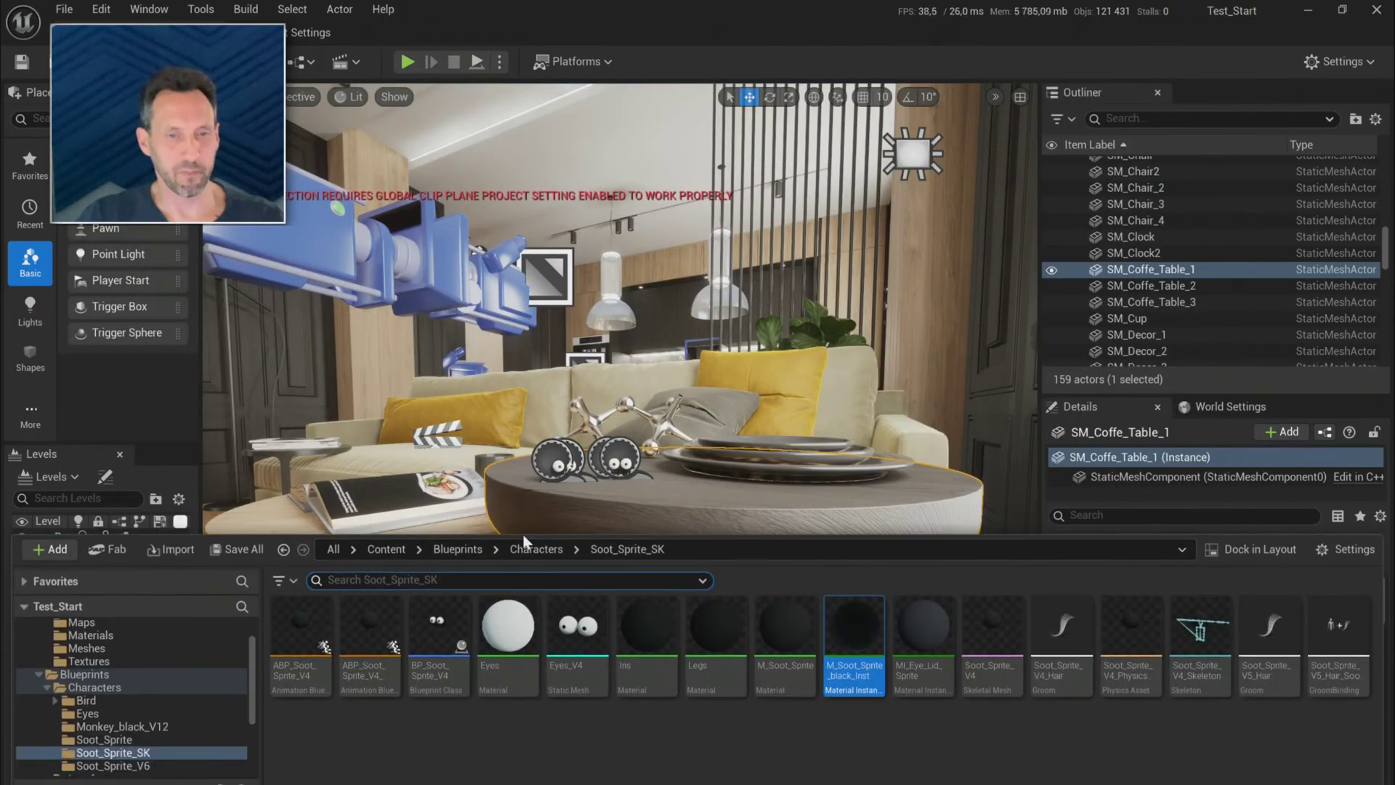
{"action": "left_click_drag", "start_coordinate": [523, 542], "coordinate": [523, 454]}
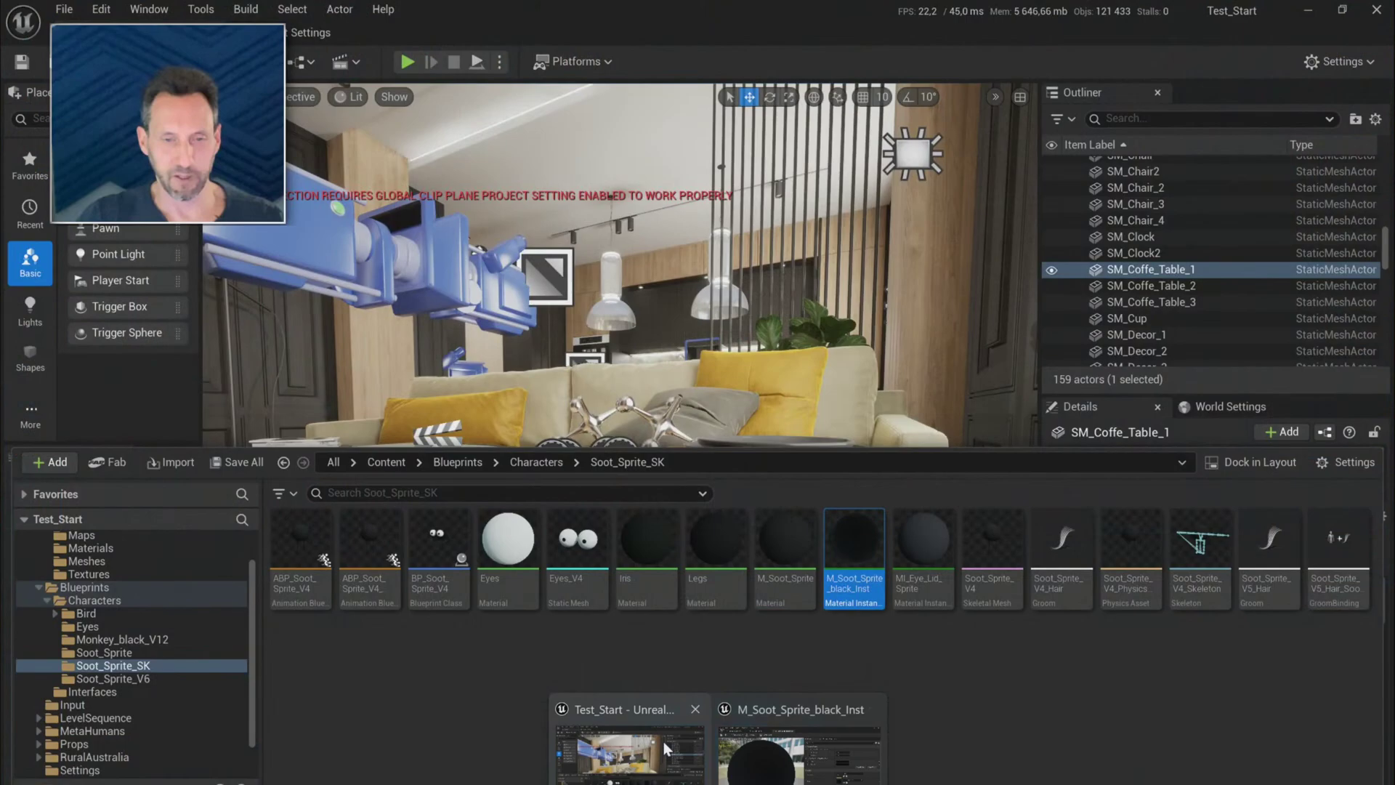
{"action": "mouse_move", "coordinate": [730, 729]}
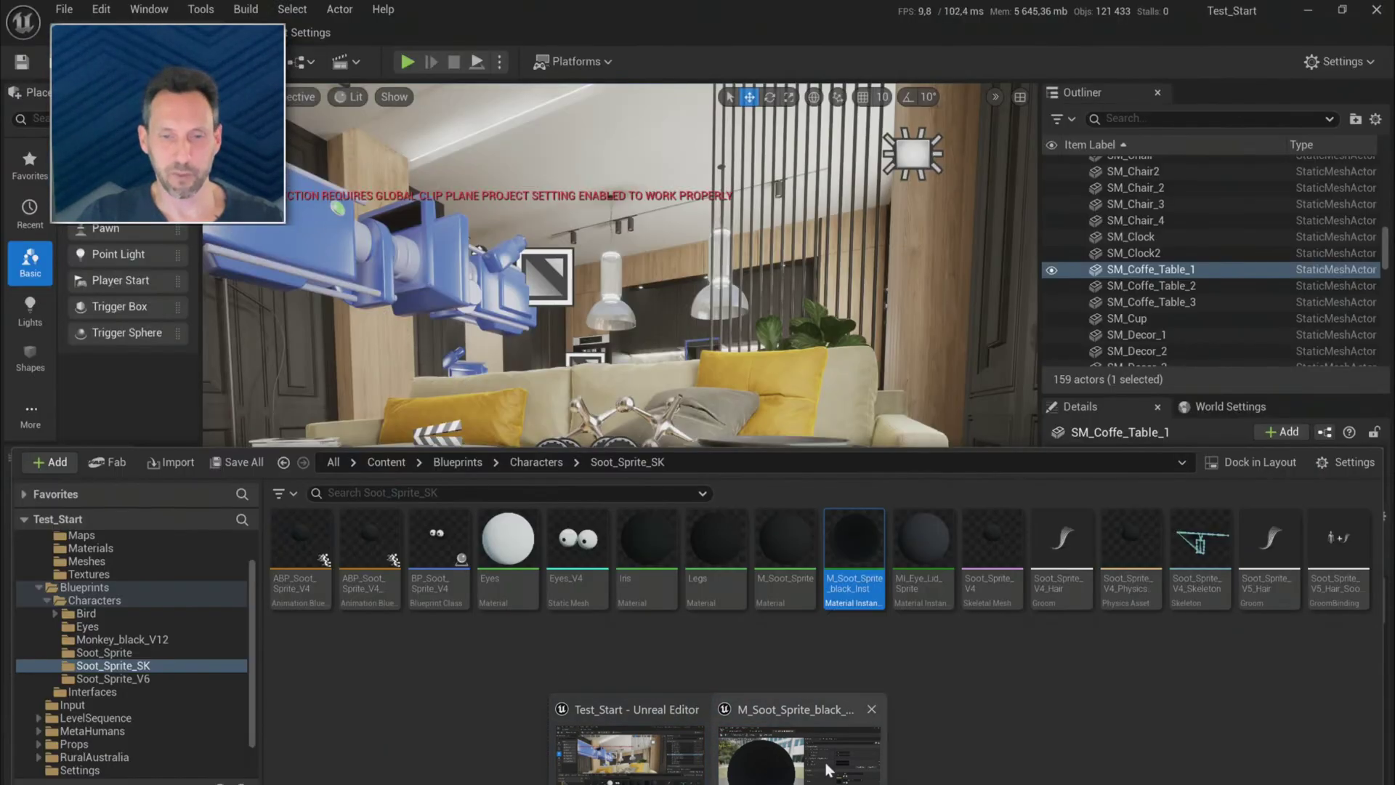
{"action": "left_click", "coordinate": [774, 774]}
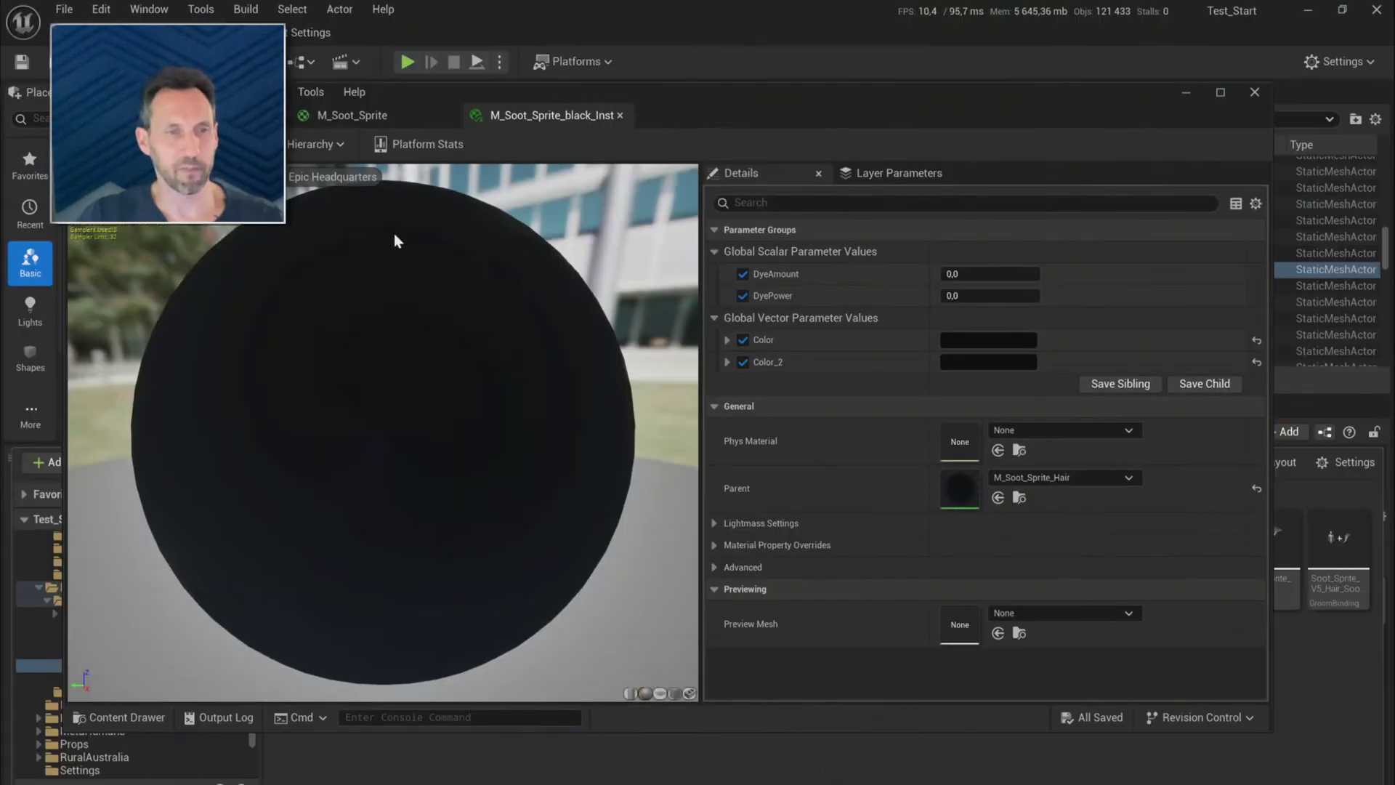
{"action": "left_click", "coordinate": [394, 41]}
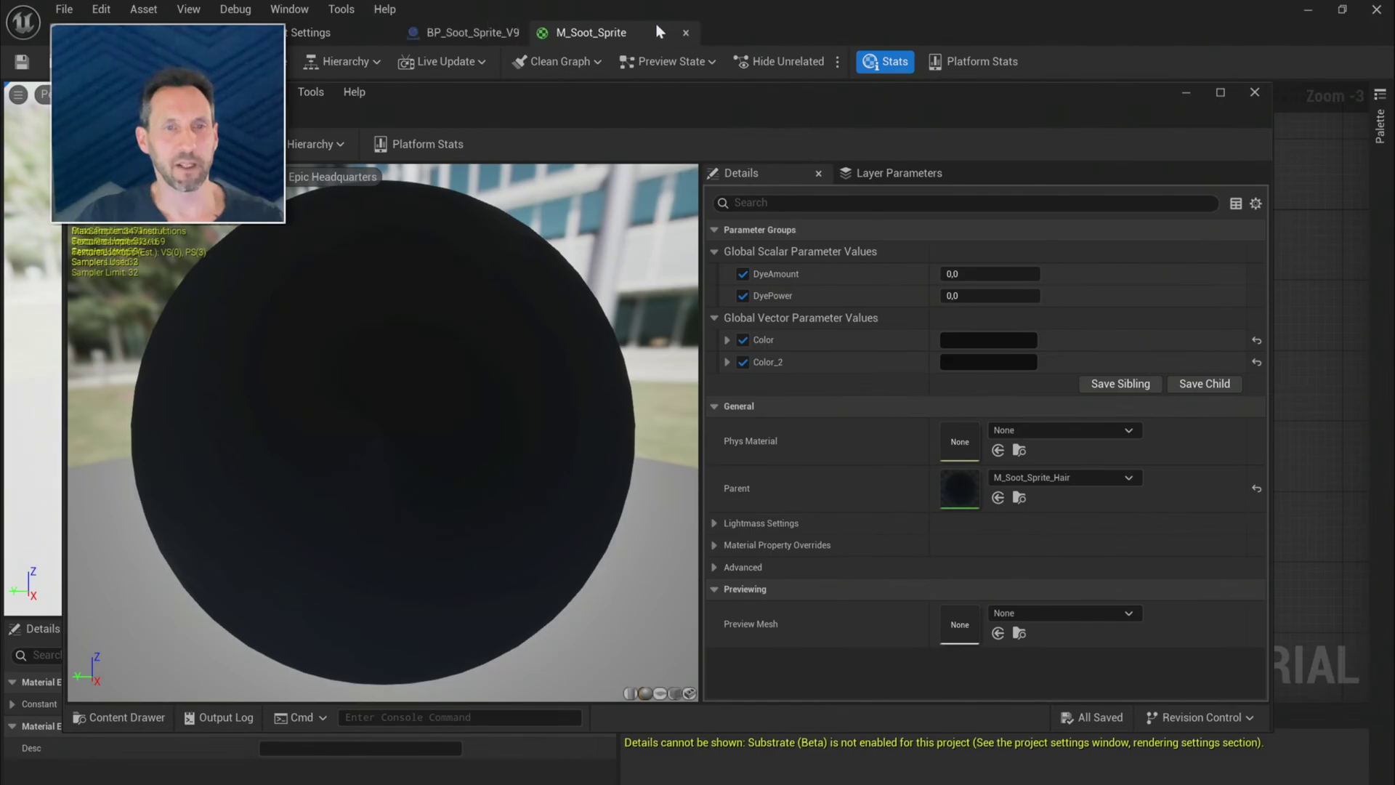
{"action": "left_click_drag", "start_coordinate": [182, 115], "coordinate": [780, 32]}
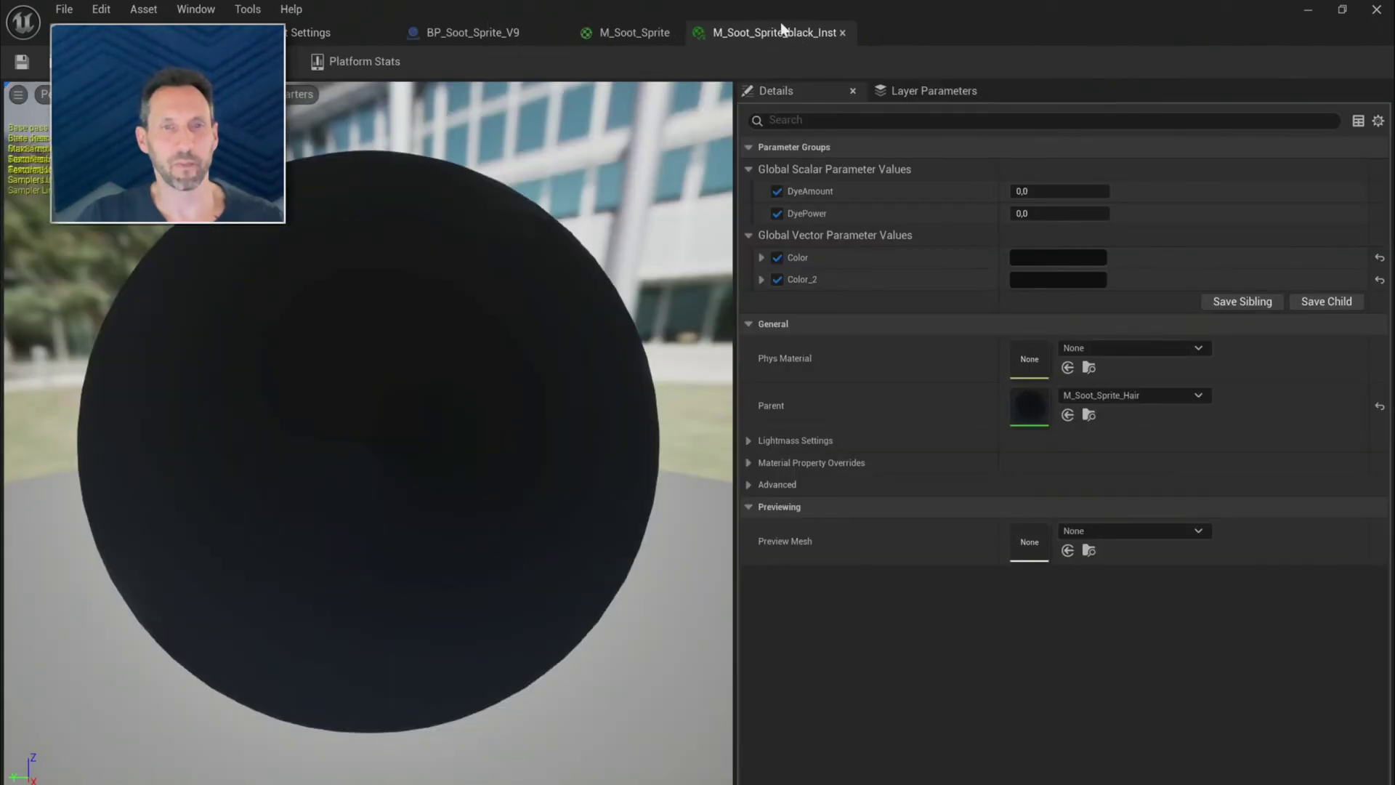
- Go to the last Create Dynamic Material Instance node in BP_Soot_Sprite_V9's event graph and widen the graph area by narrowing the panes on both sides
{"action": "left_click", "coordinate": [482, 35]}
{"action": "scroll", "coordinate": [620, 392], "scroll_direction": "down", "scroll_amount": 3}
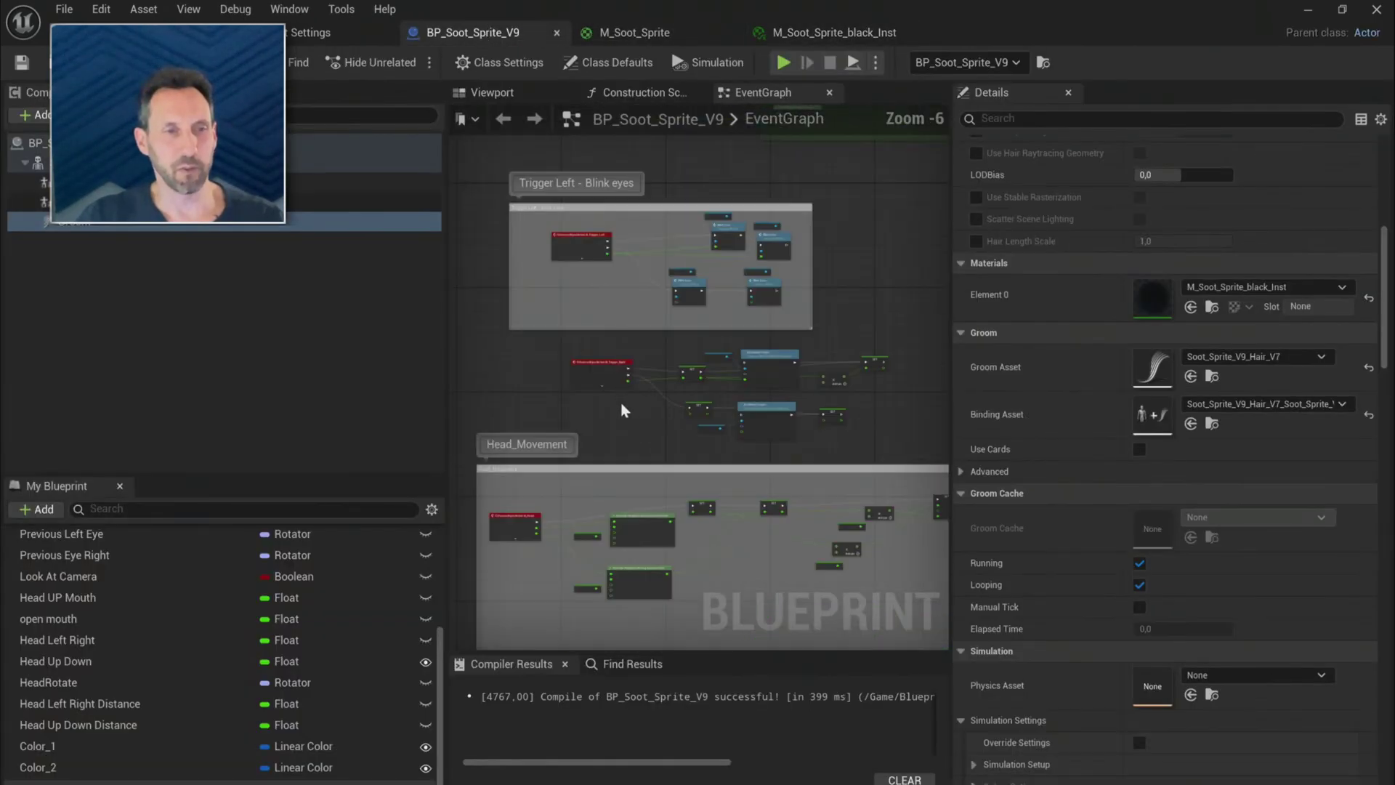
{"action": "right_click_drag", "start_coordinate": [538, 534], "coordinate": [556, 462]}
{"action": "scroll", "coordinate": [695, 401], "scroll_direction": "up", "scroll_amount": 2}
{"action": "right_click_drag", "start_coordinate": [716, 417], "coordinate": [479, 546]}
{"action": "scroll", "coordinate": [726, 523], "scroll_direction": "down", "scroll_amount": 2}
{"action": "right_click_drag", "start_coordinate": [654, 523], "coordinate": [468, 514]}
{"action": "right_click_drag", "start_coordinate": [621, 501], "coordinate": [464, 512]}
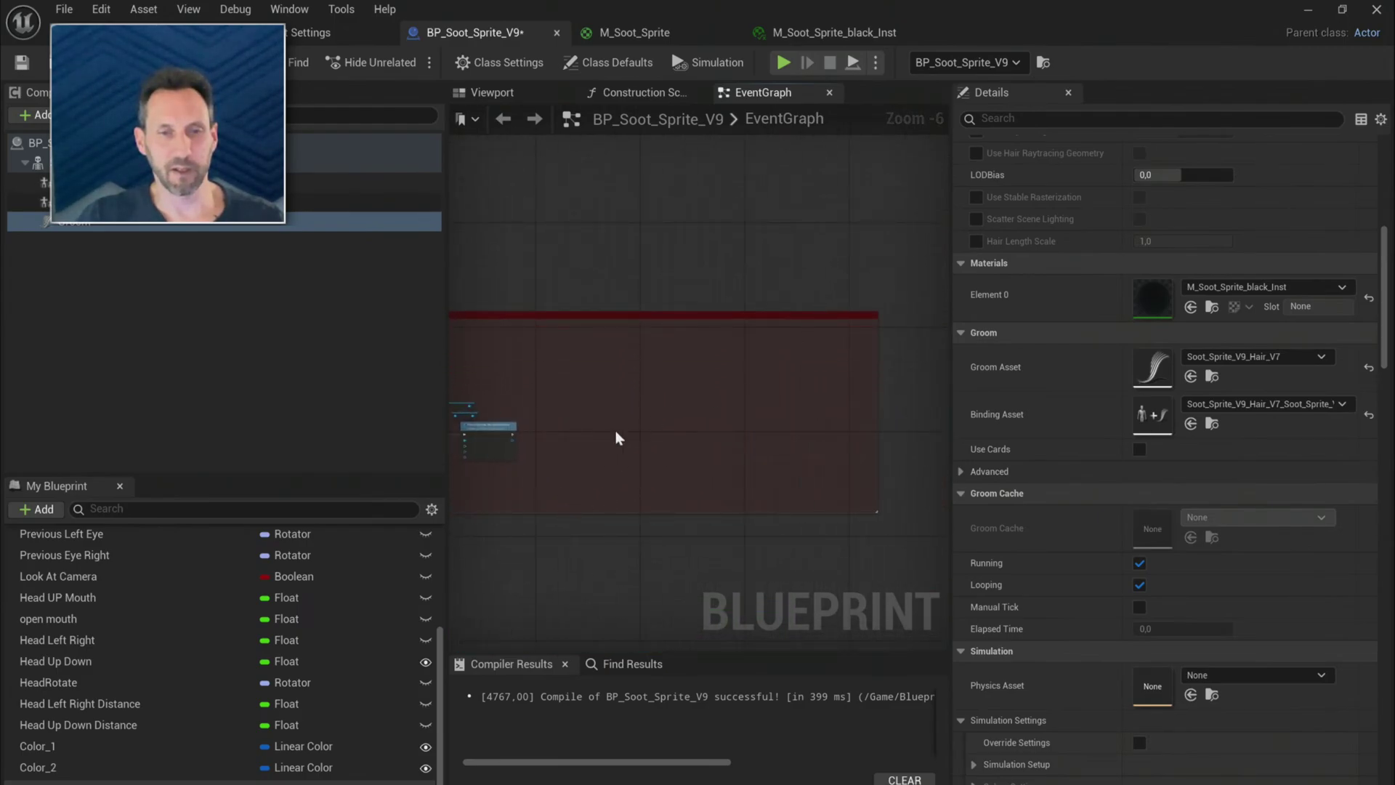
{"action": "scroll", "coordinate": [615, 433], "scroll_direction": "up", "scroll_amount": 3}
{"action": "left_click_drag", "start_coordinate": [950, 314], "coordinate": [1192, 314]}
{"action": "left_click_drag", "start_coordinate": [440, 277], "coordinate": [174, 319]}
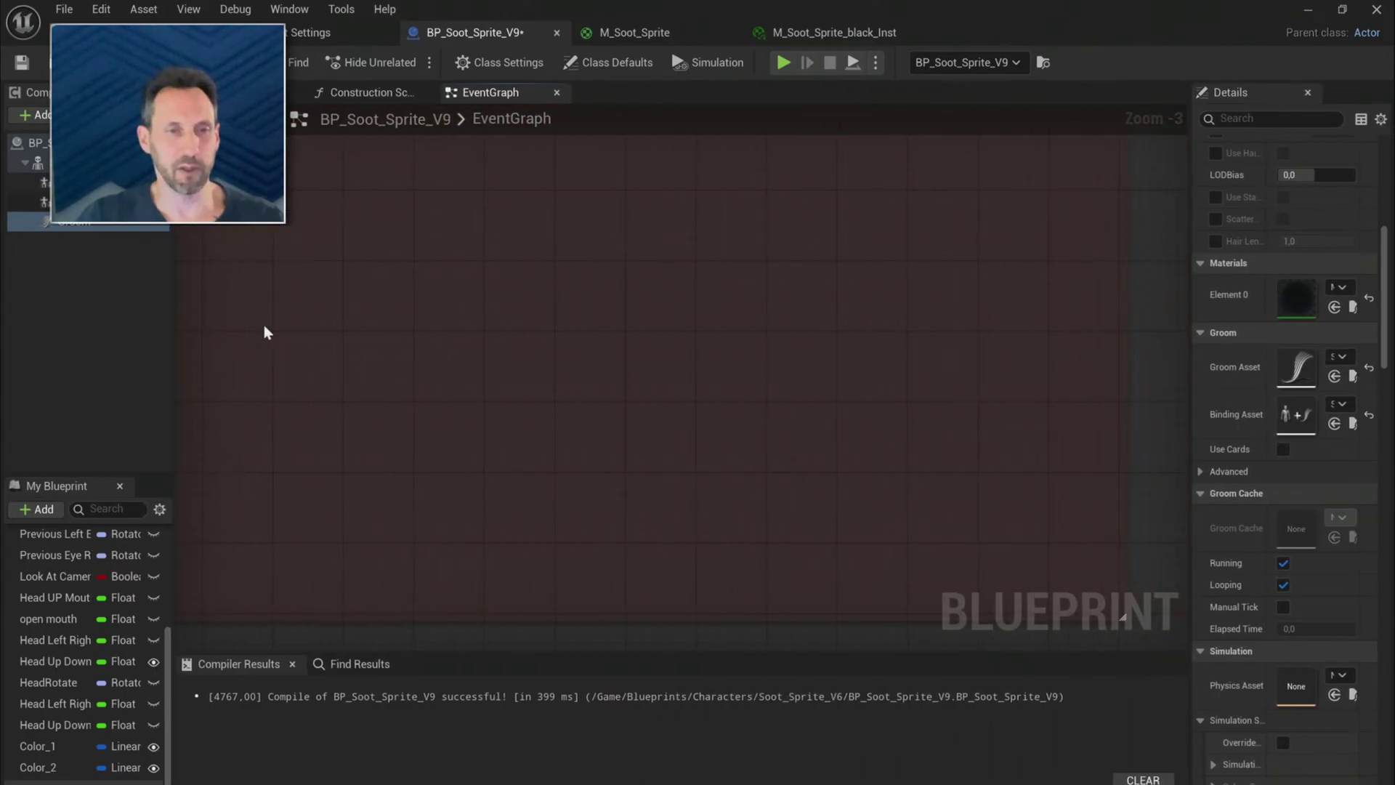
{"action": "right_click_drag", "start_coordinate": [264, 330], "coordinate": [610, 377]}
- Add a Groom component reference to the graph and connect a Get Material node to it, placed just below the reference
{"action": "left_click_drag", "start_coordinate": [75, 228], "coordinate": [239, 238]}
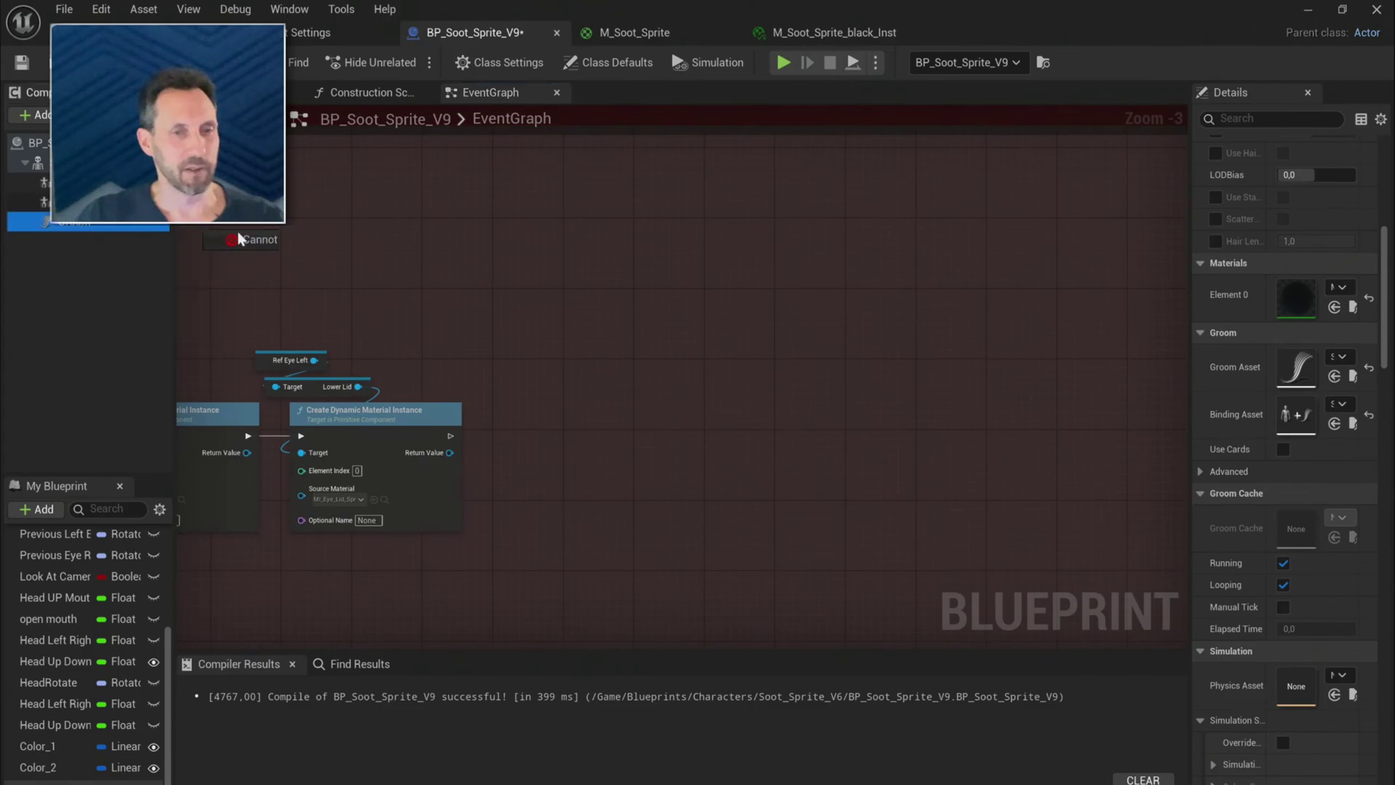
{"action": "left_click_drag", "start_coordinate": [556, 409], "coordinate": [664, 448]}
{"action": "type", "text": "get ma"}
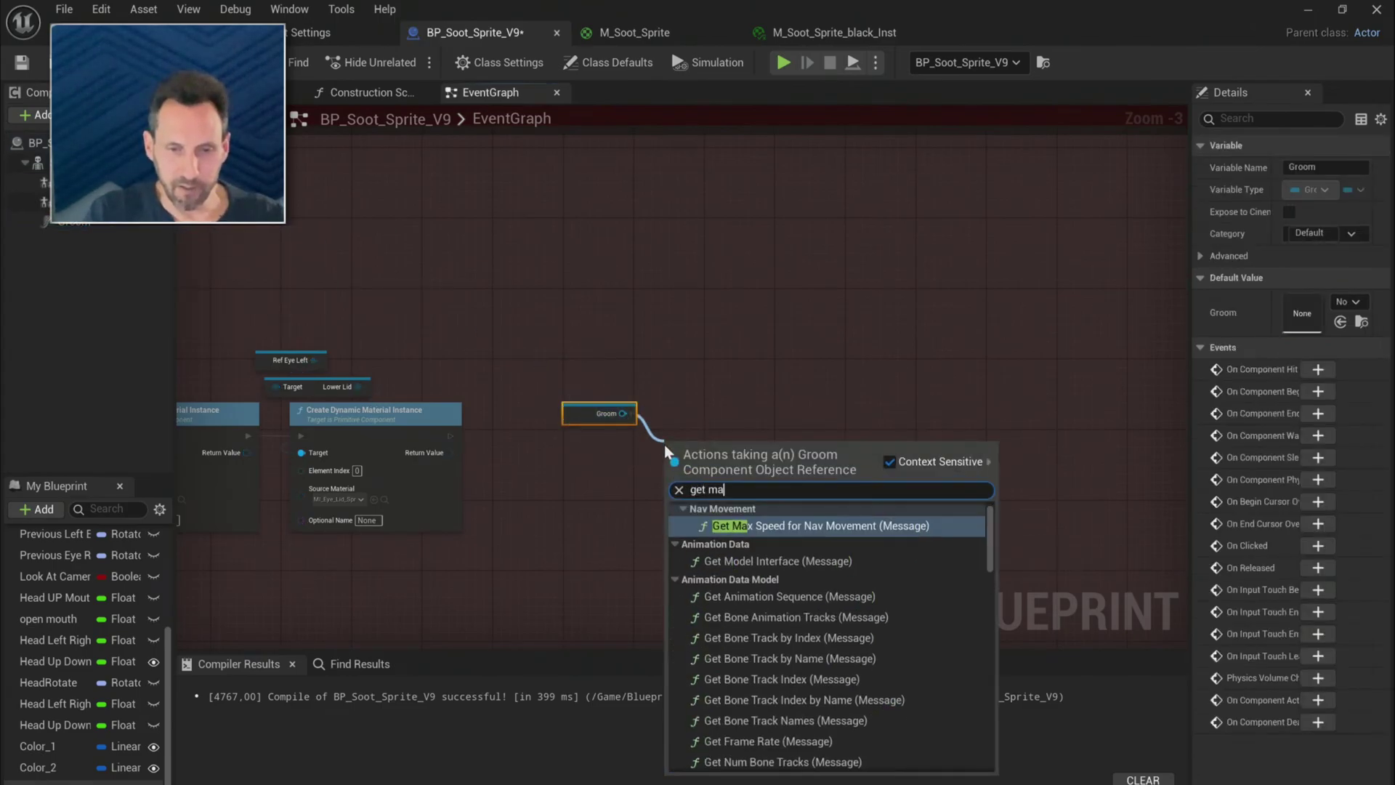
{"action": "type", "text": "teril"}
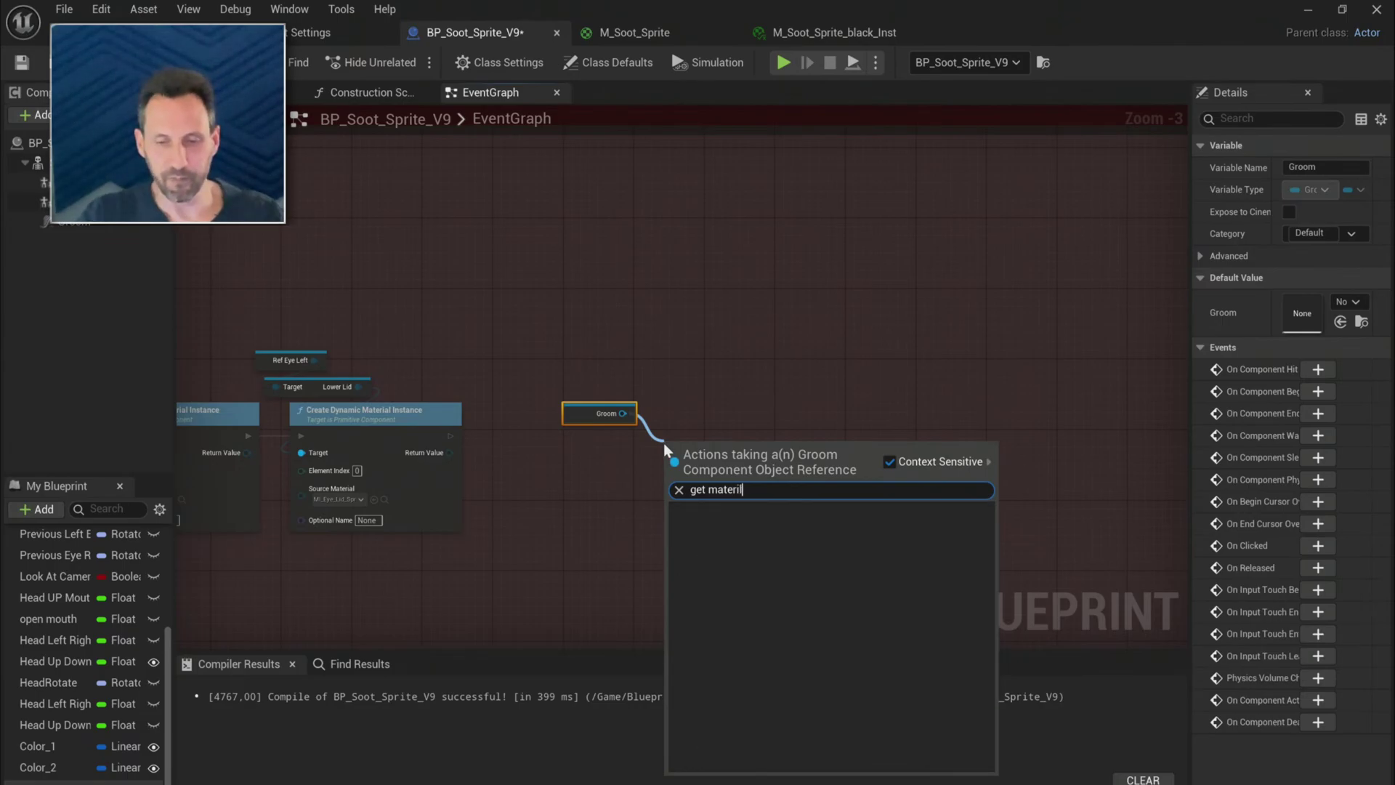
{"action": "key", "text": "BackSpace"}
{"action": "key", "text": "BackSpace"}
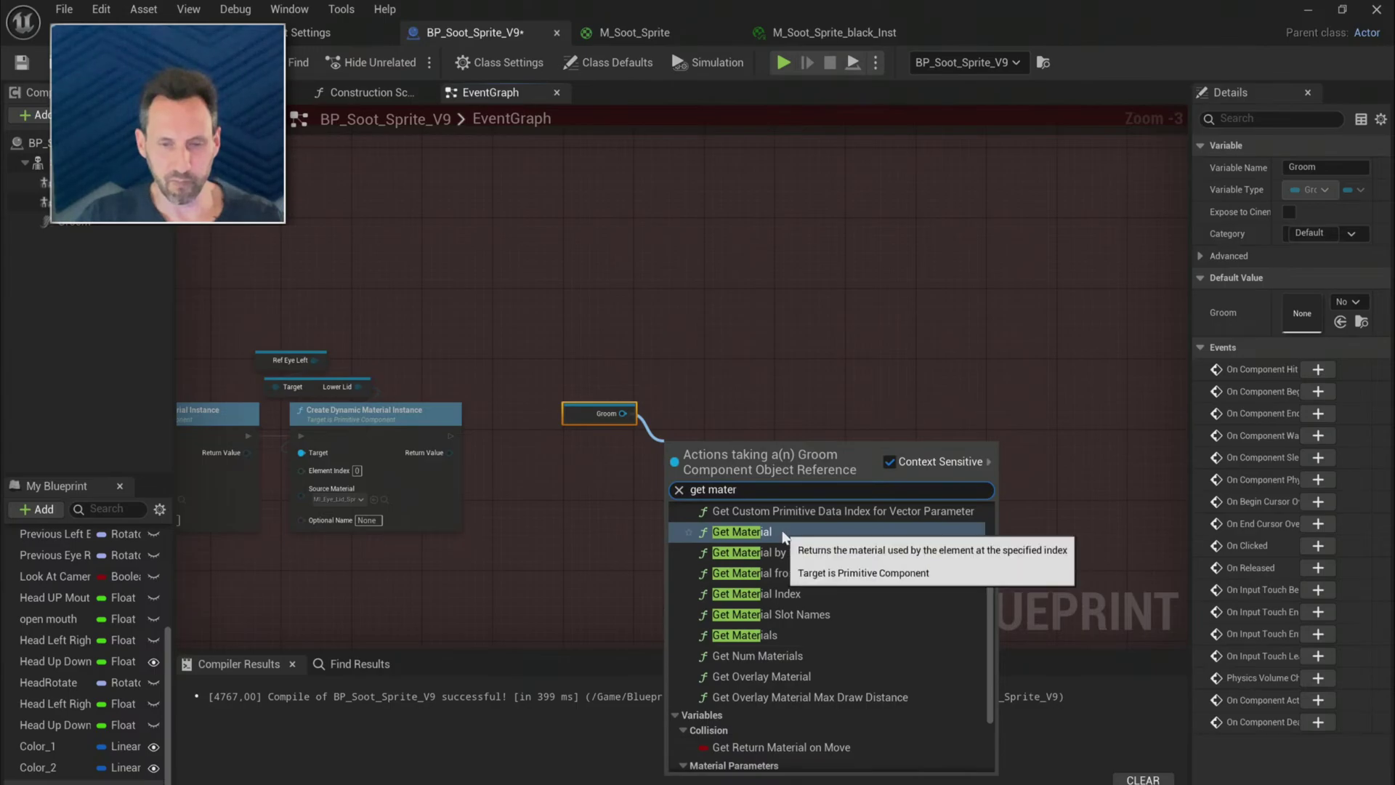
{"action": "left_click", "coordinate": [781, 533]}
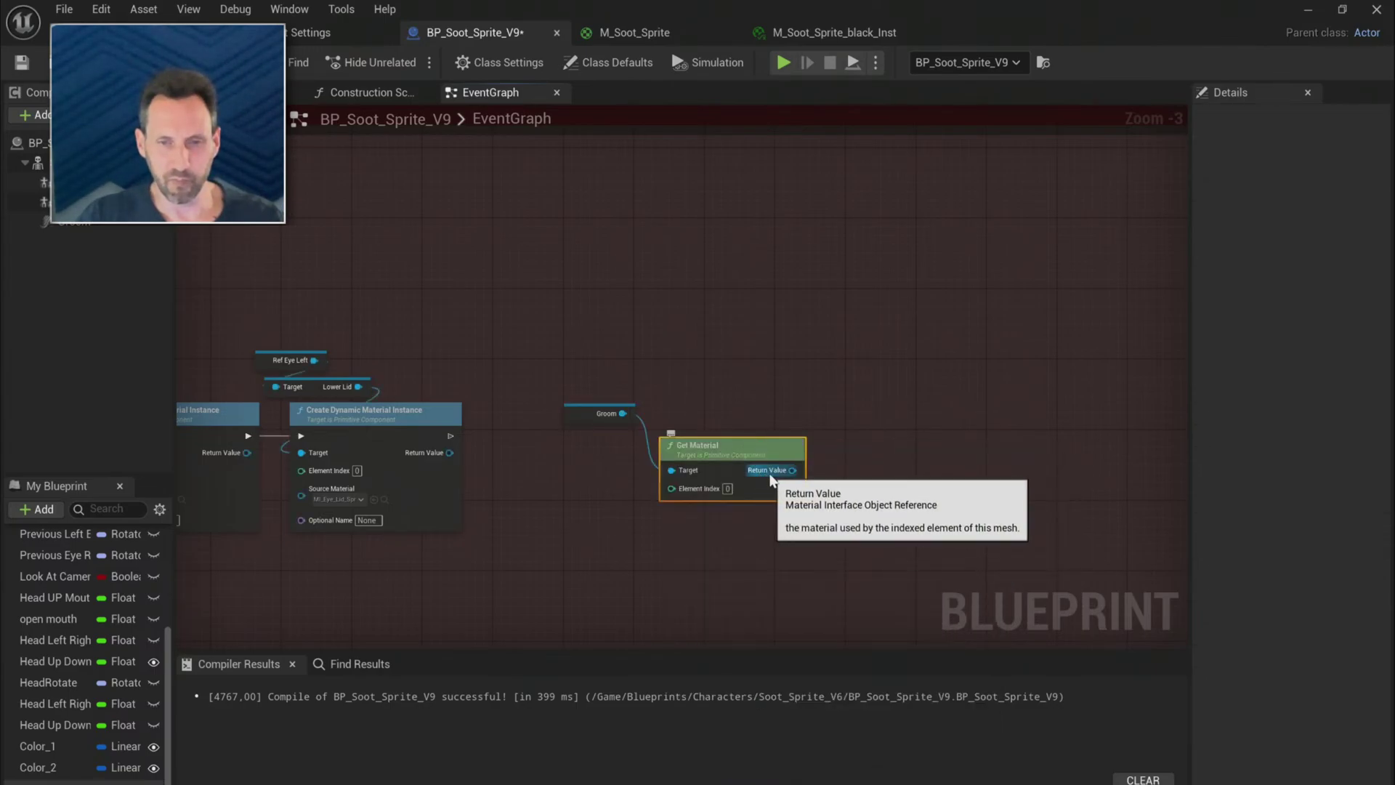
{"action": "left_click_drag", "start_coordinate": [755, 446], "coordinate": [650, 446]}
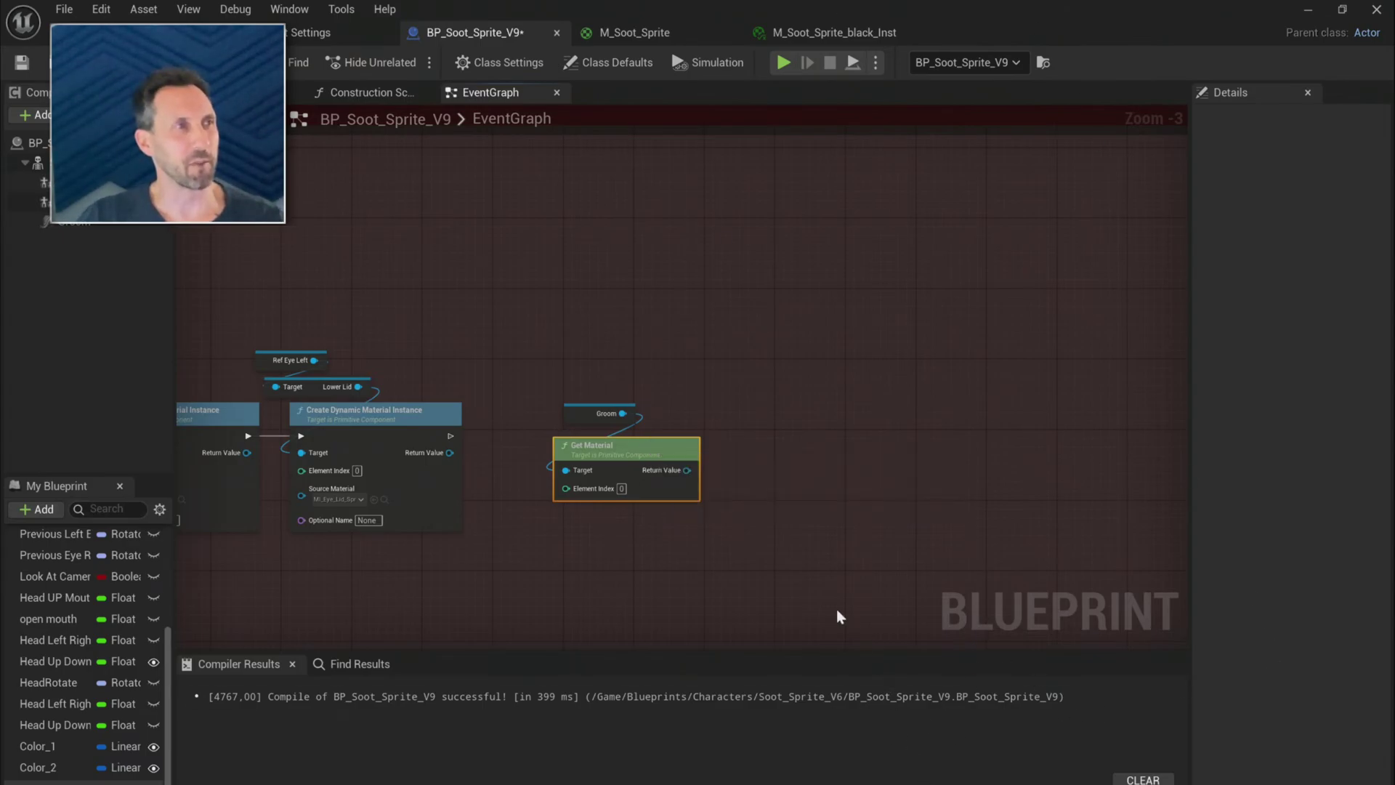
- Switch to the web browser and search in a new tab for "change color during runtime ue5 blueprint"
{"action": "key", "text": "alt+Tab"}
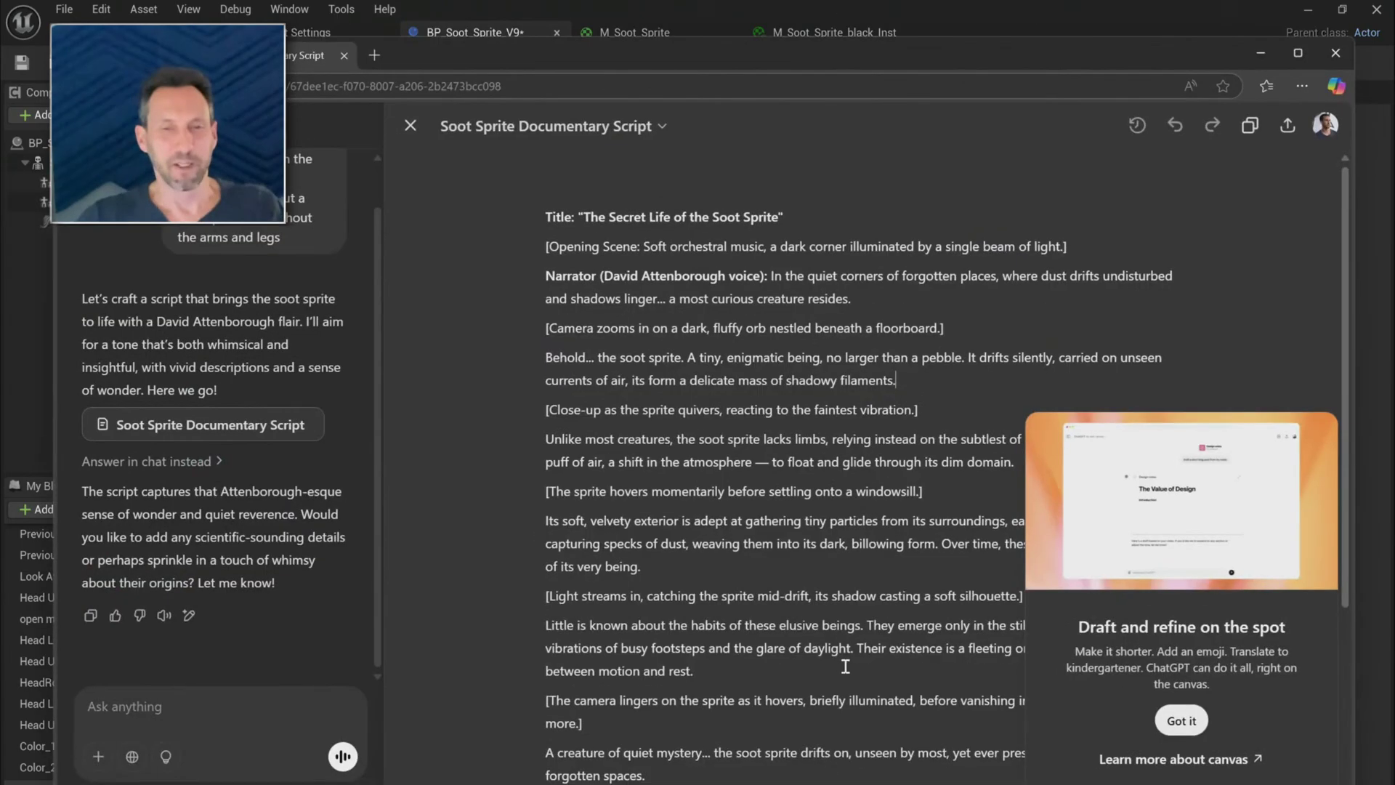
{"action": "key", "text": "ctrl+t"}
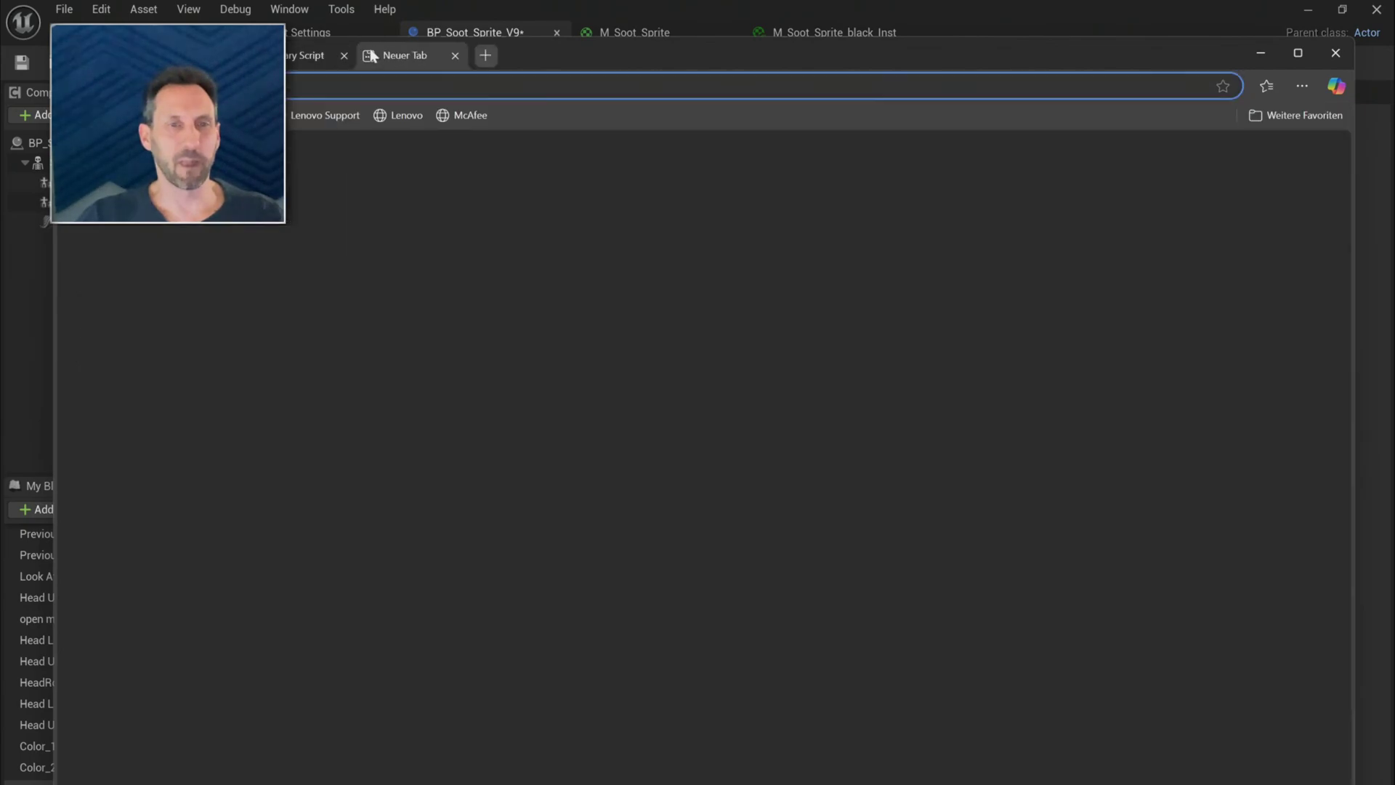
{"action": "left_click", "coordinate": [506, 87]}
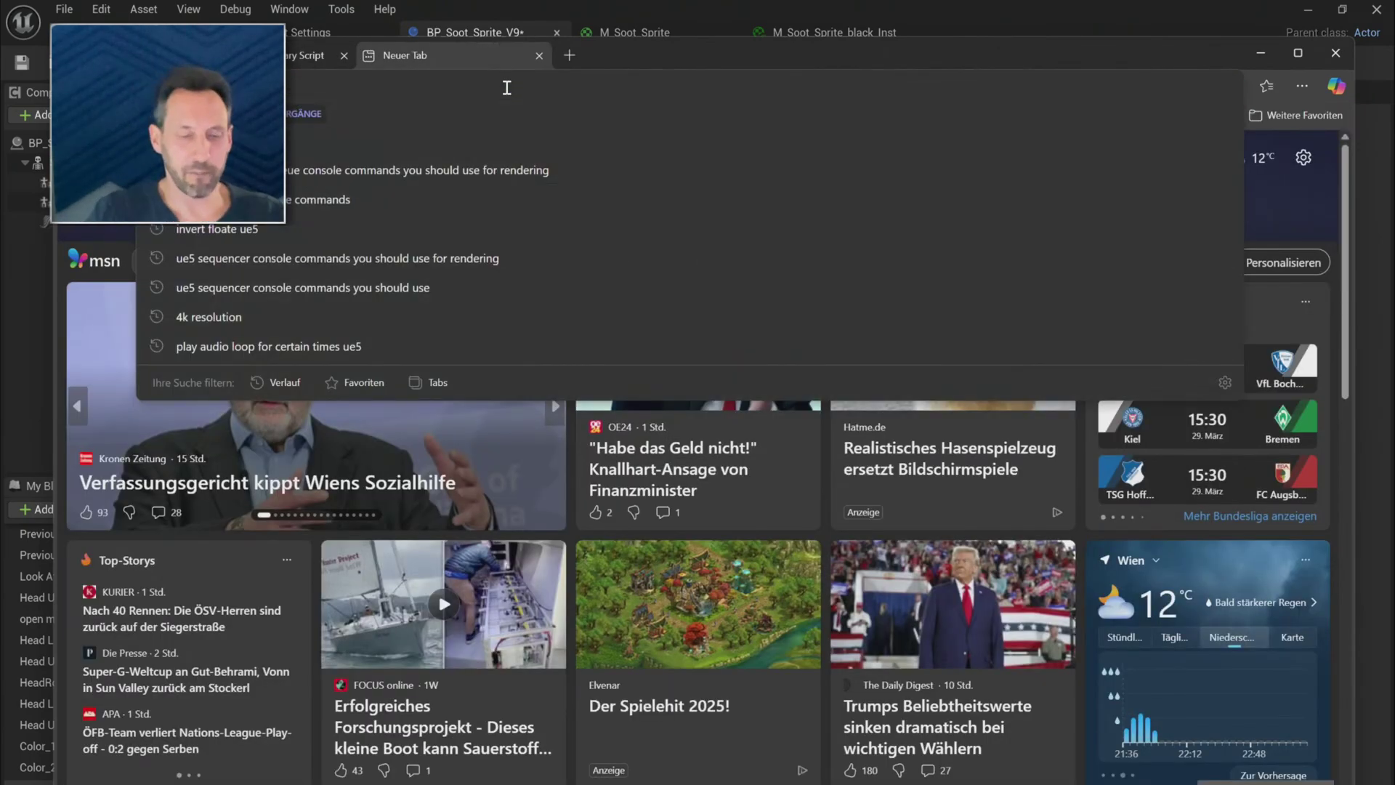
{"action": "type", "text": "change co"}
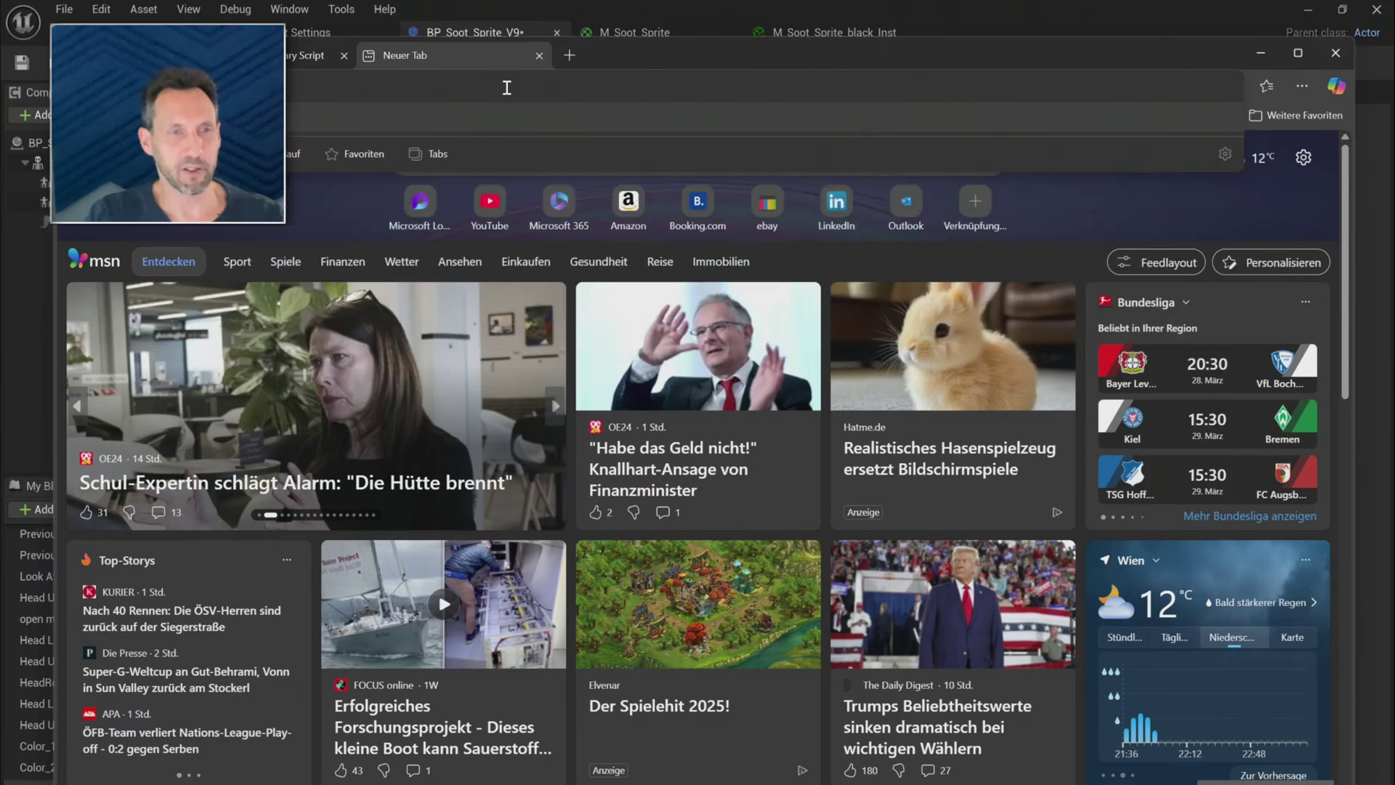
{"action": "type", "text": "lor during runtime"}
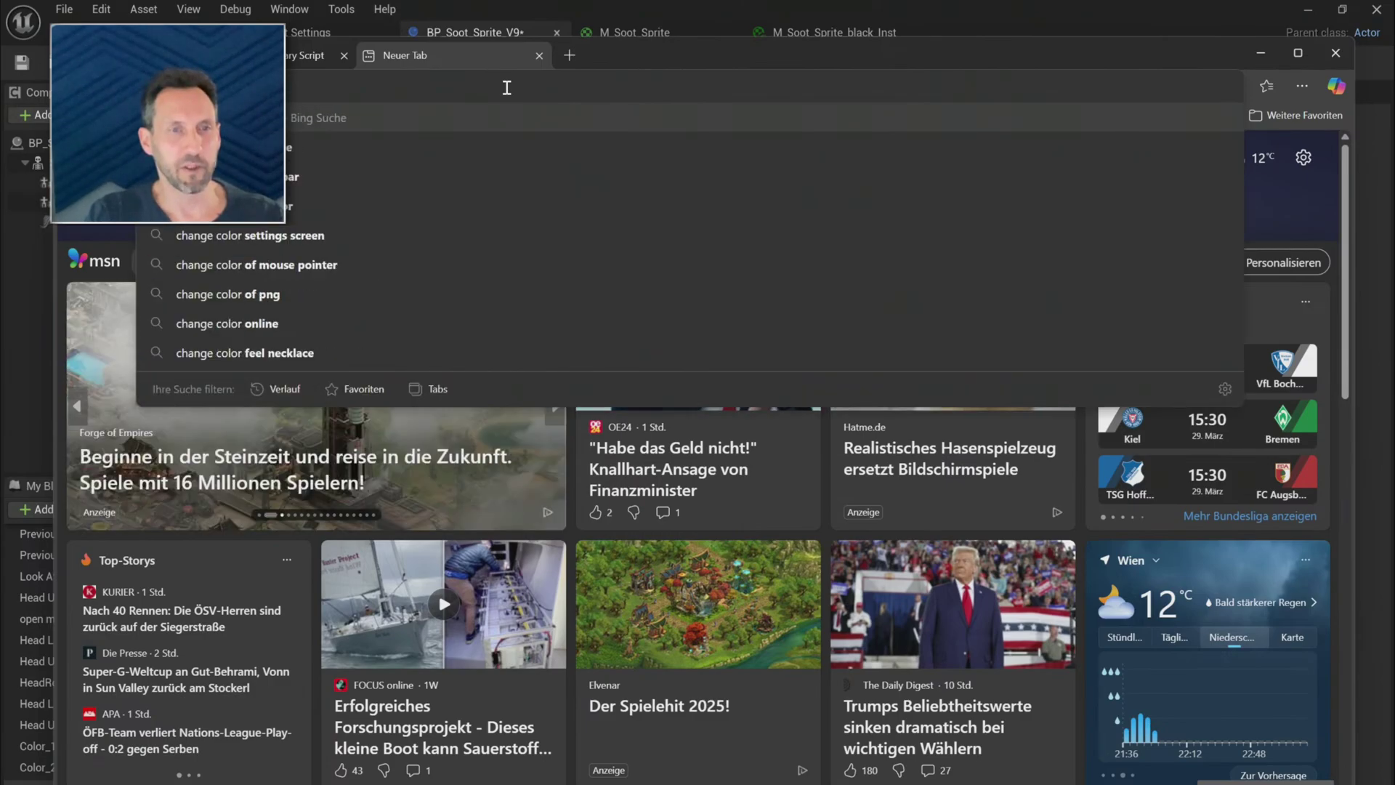
{"action": "key", "text": "Return"}
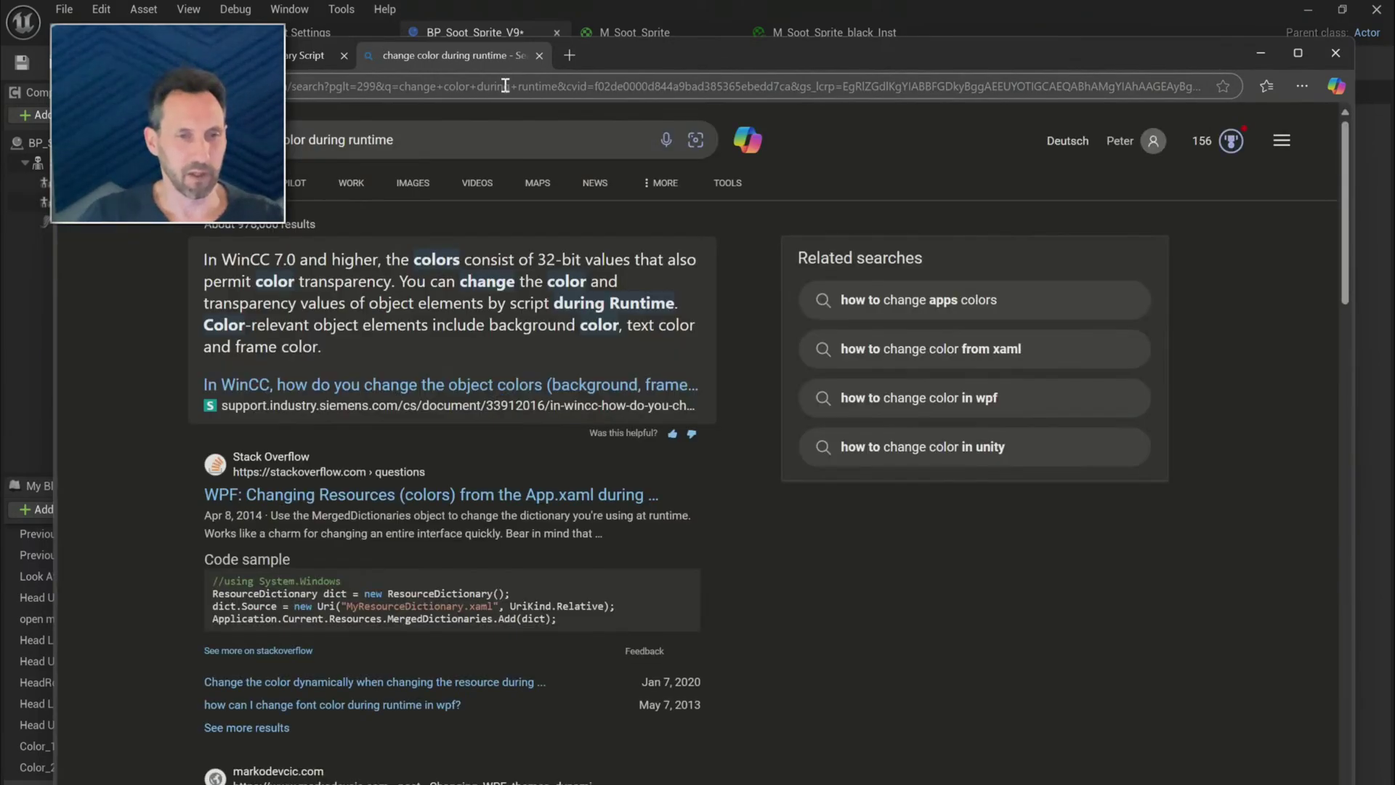
{"action": "type", "text": "ue"}
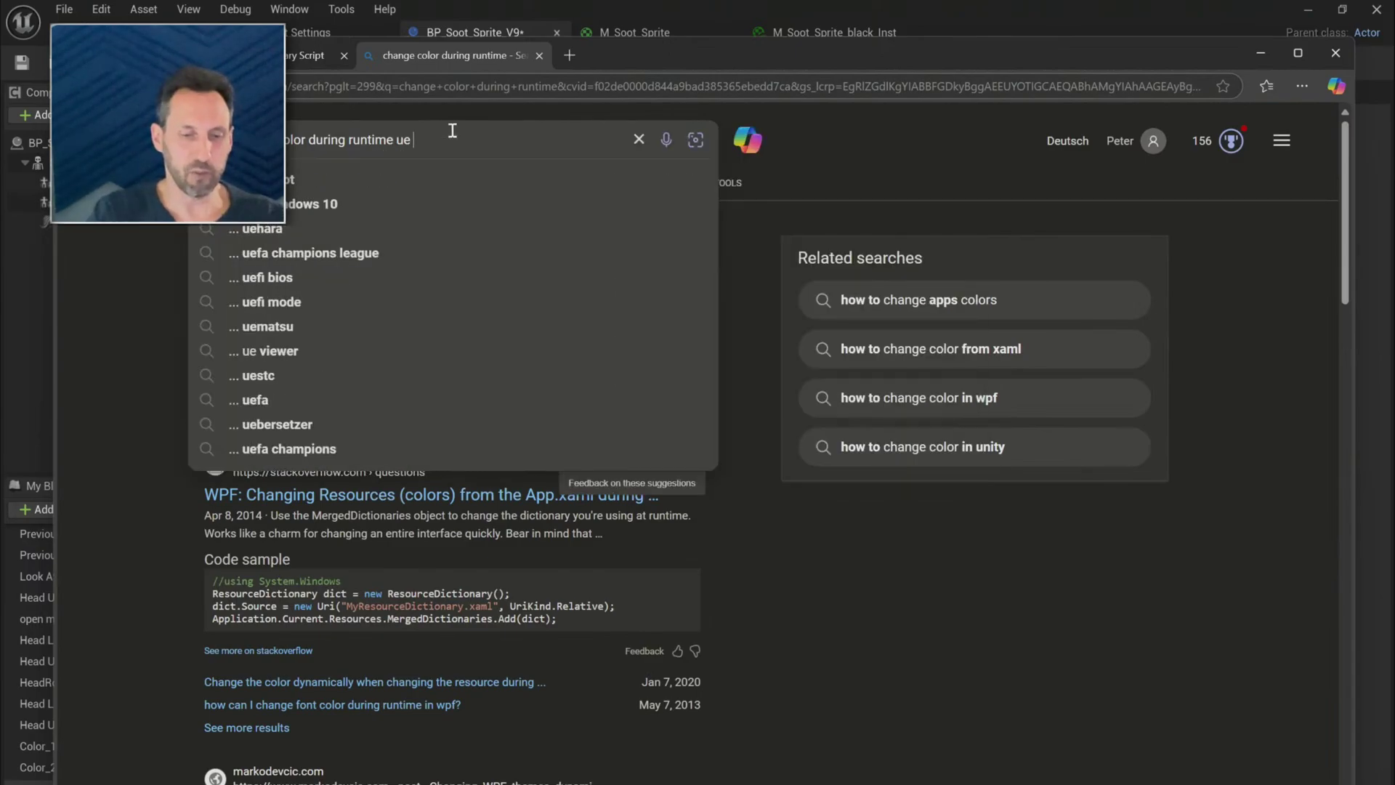
{"action": "type", "text": "5 blueprint"}
{"action": "key", "text": "Return"}
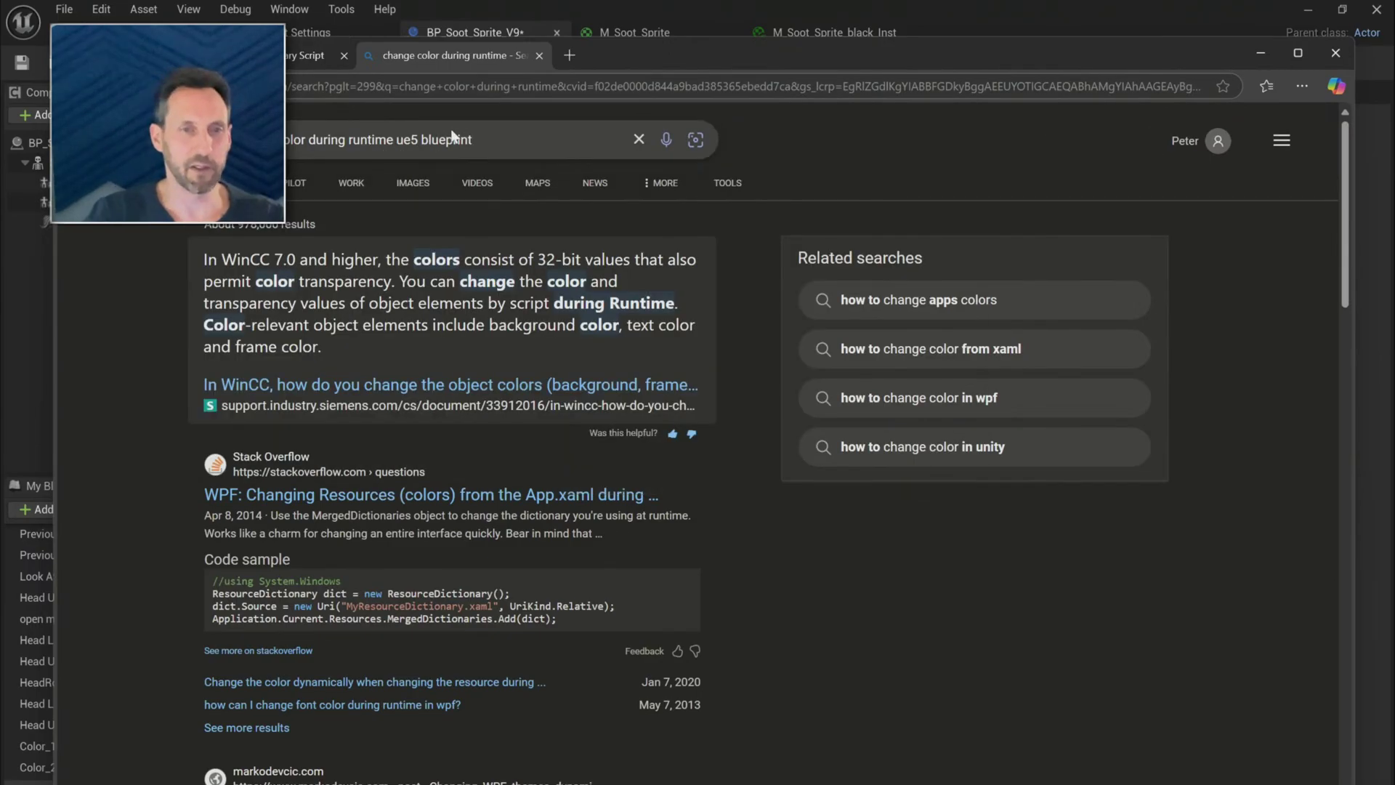
- Open the "Change Colors Of Materials In Real Time - Unreal Engine 5 UE5 Free Tutorial" video and pause it
{"action": "scroll", "coordinate": [570, 646], "scroll_direction": "down", "scroll_amount": 3}
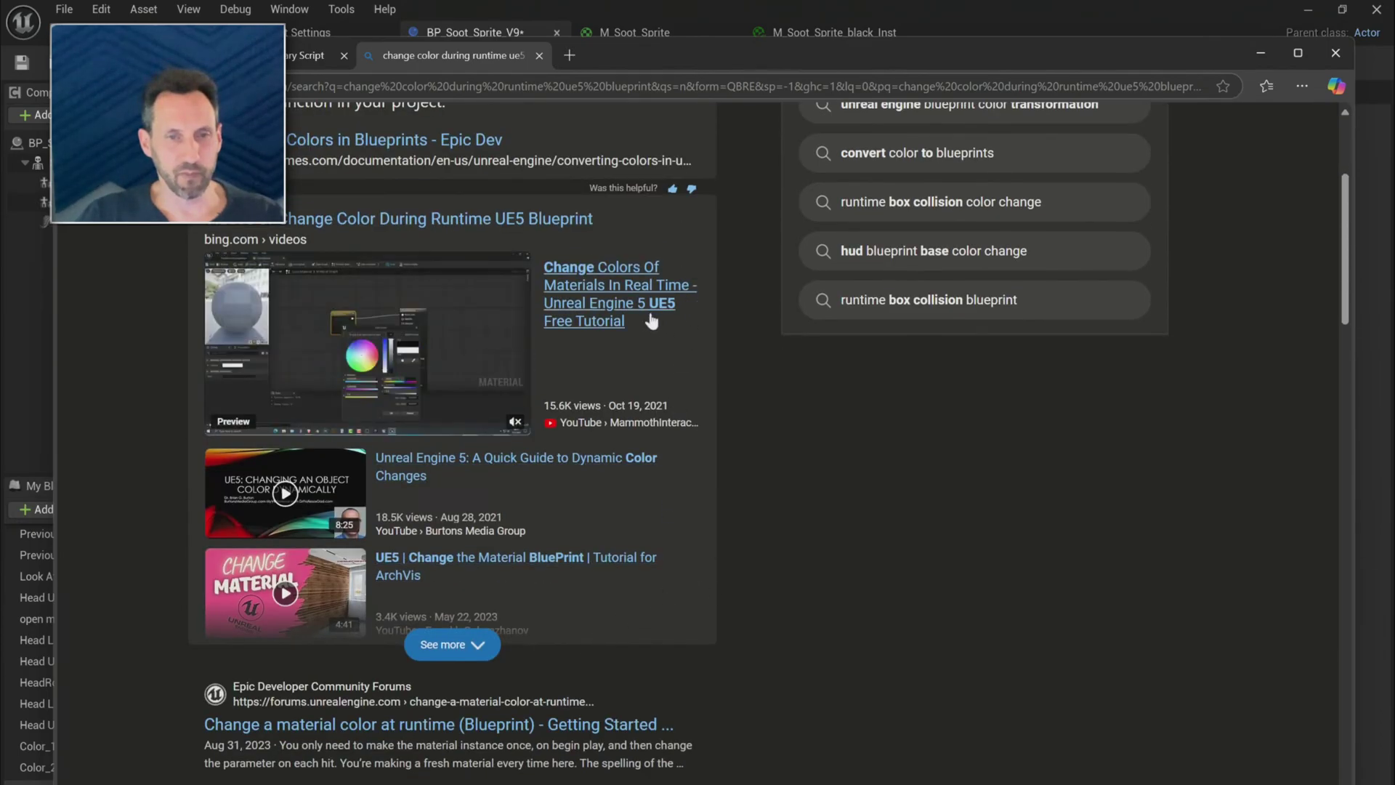
{"action": "left_click", "coordinate": [627, 308]}
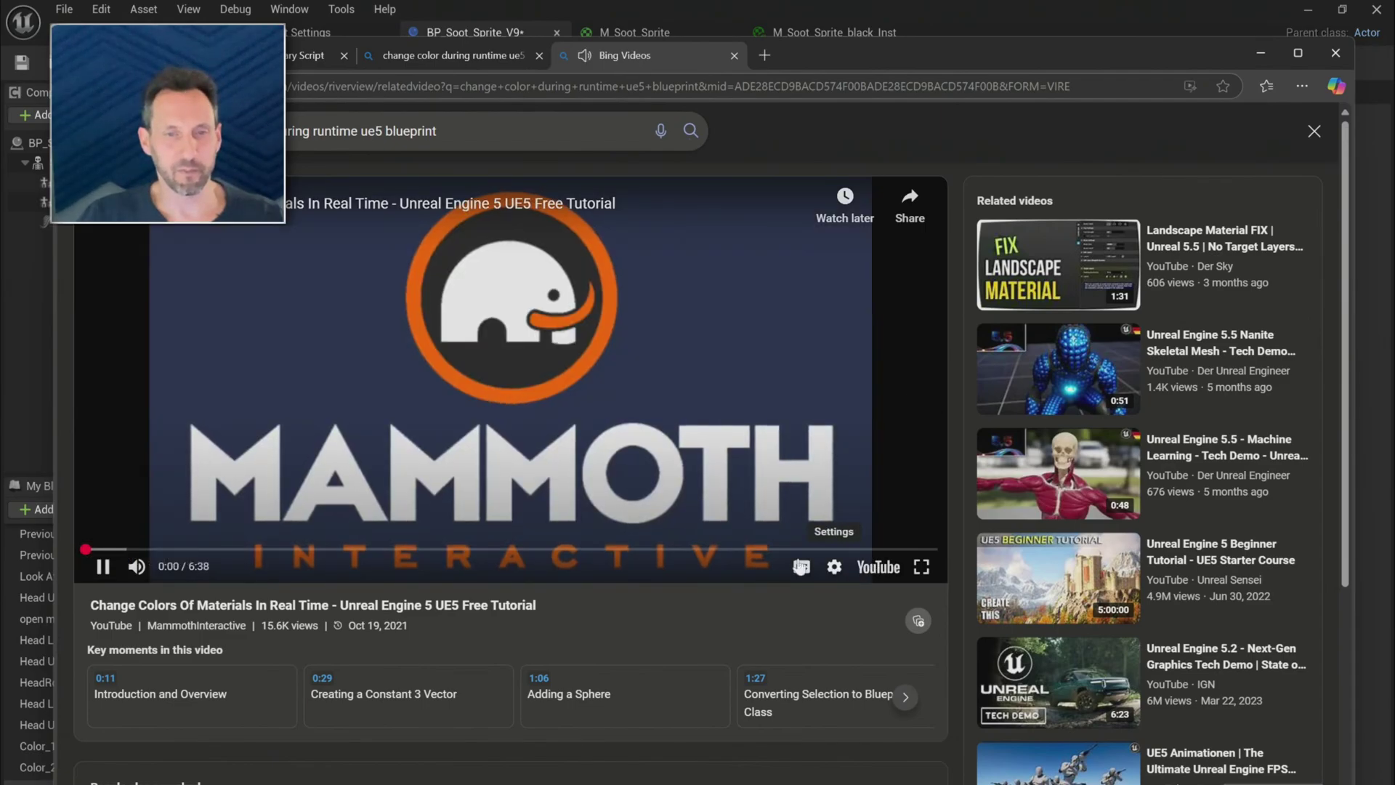
{"action": "left_click", "coordinate": [102, 566]}
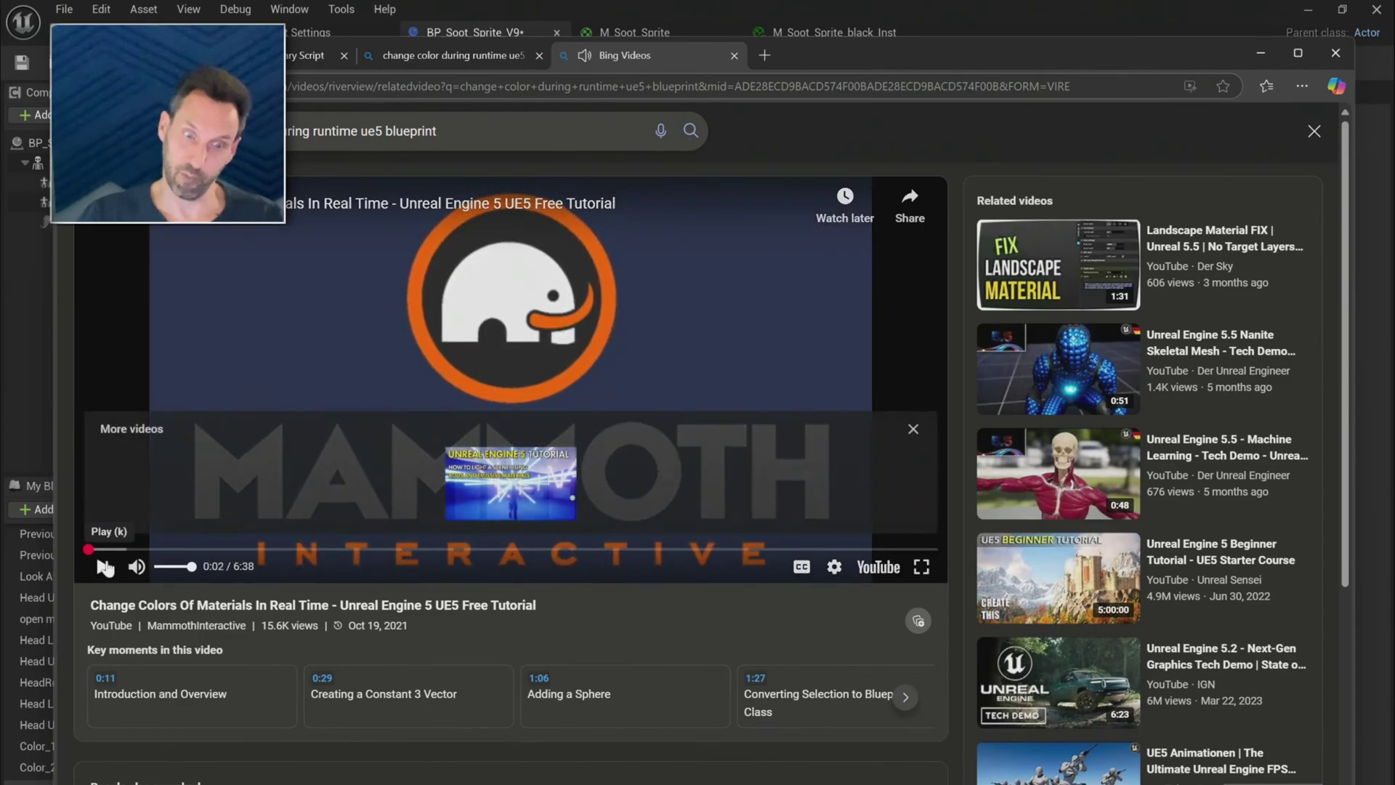
- Check the Windows sound output device selection and resume playing the tutorial video
{"action": "left_click", "coordinate": [1275, 783]}
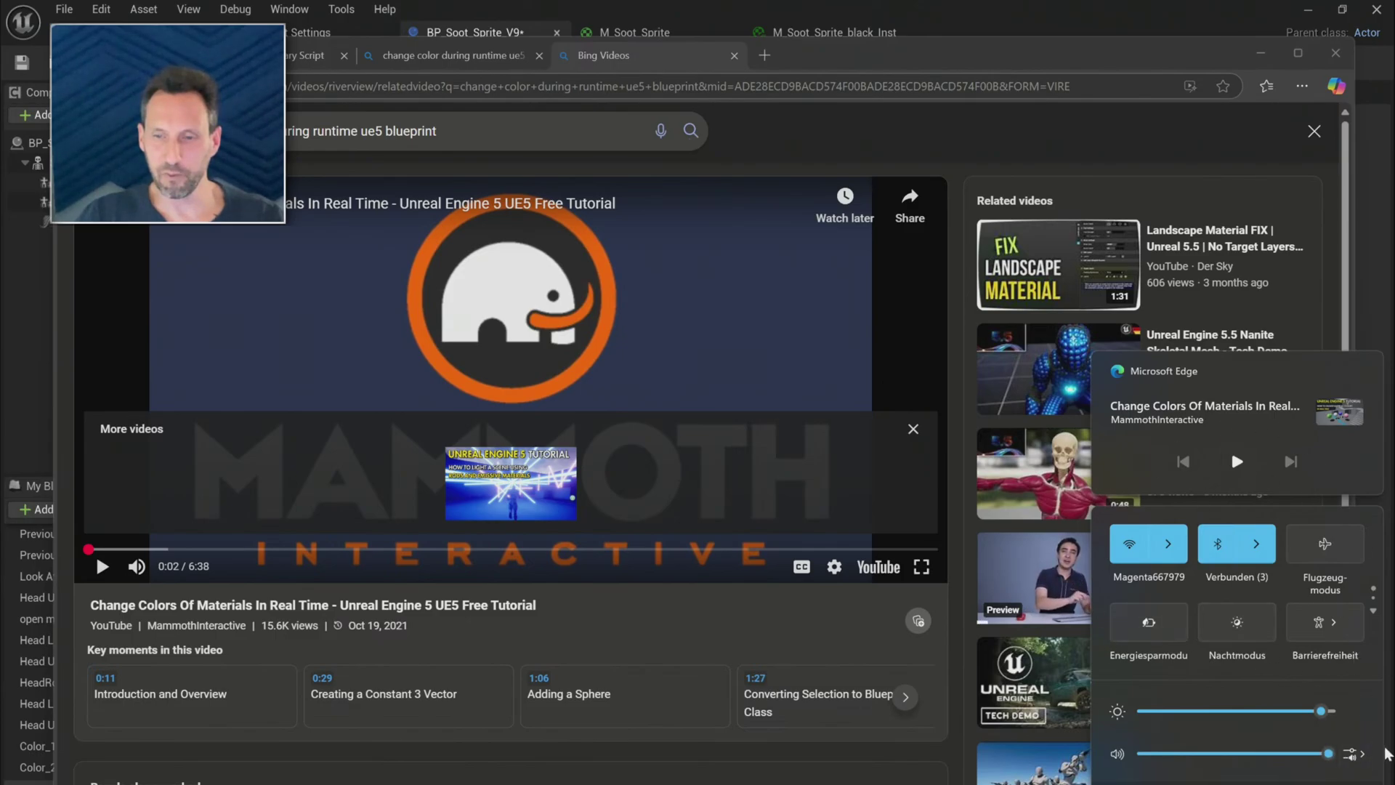
{"action": "left_click", "coordinate": [1352, 754]}
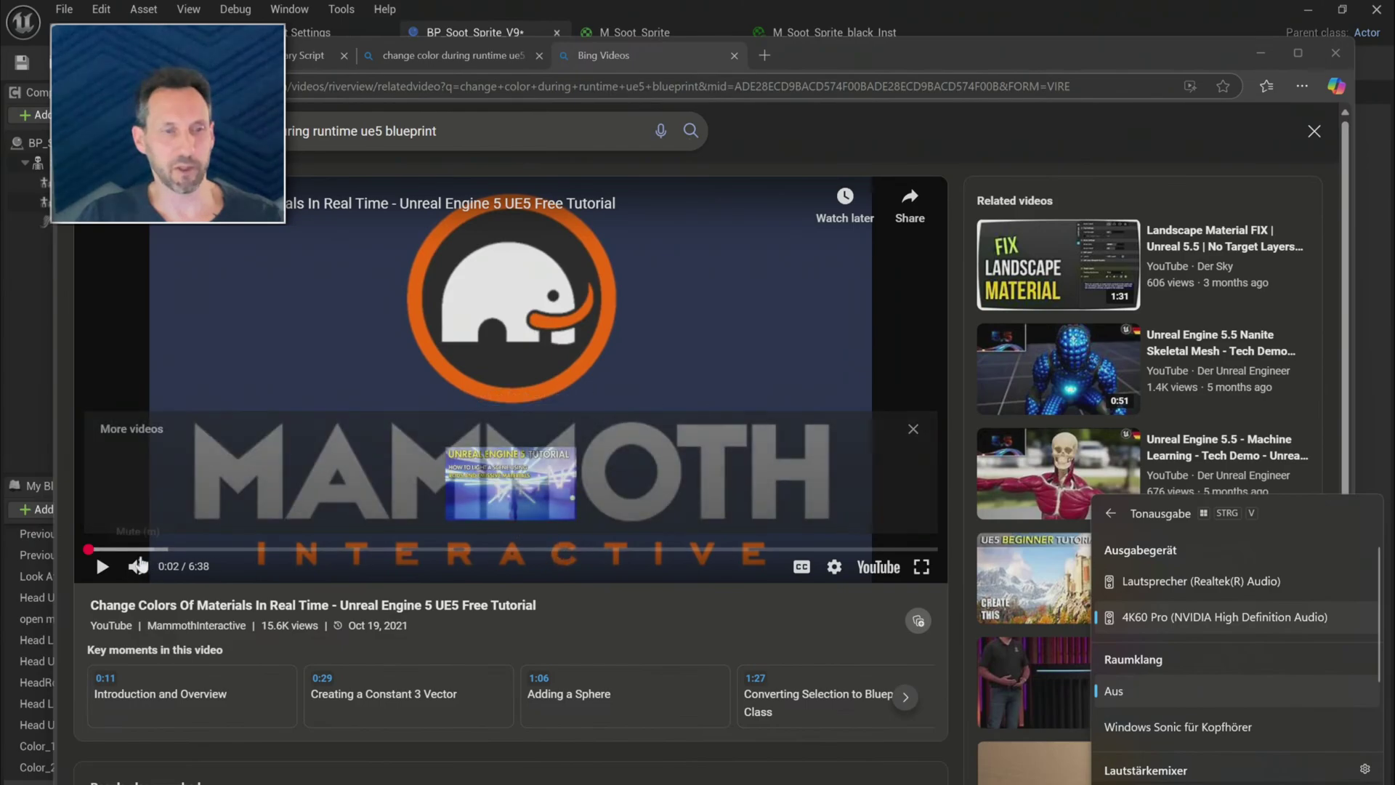
{"action": "left_click", "coordinate": [103, 567]}
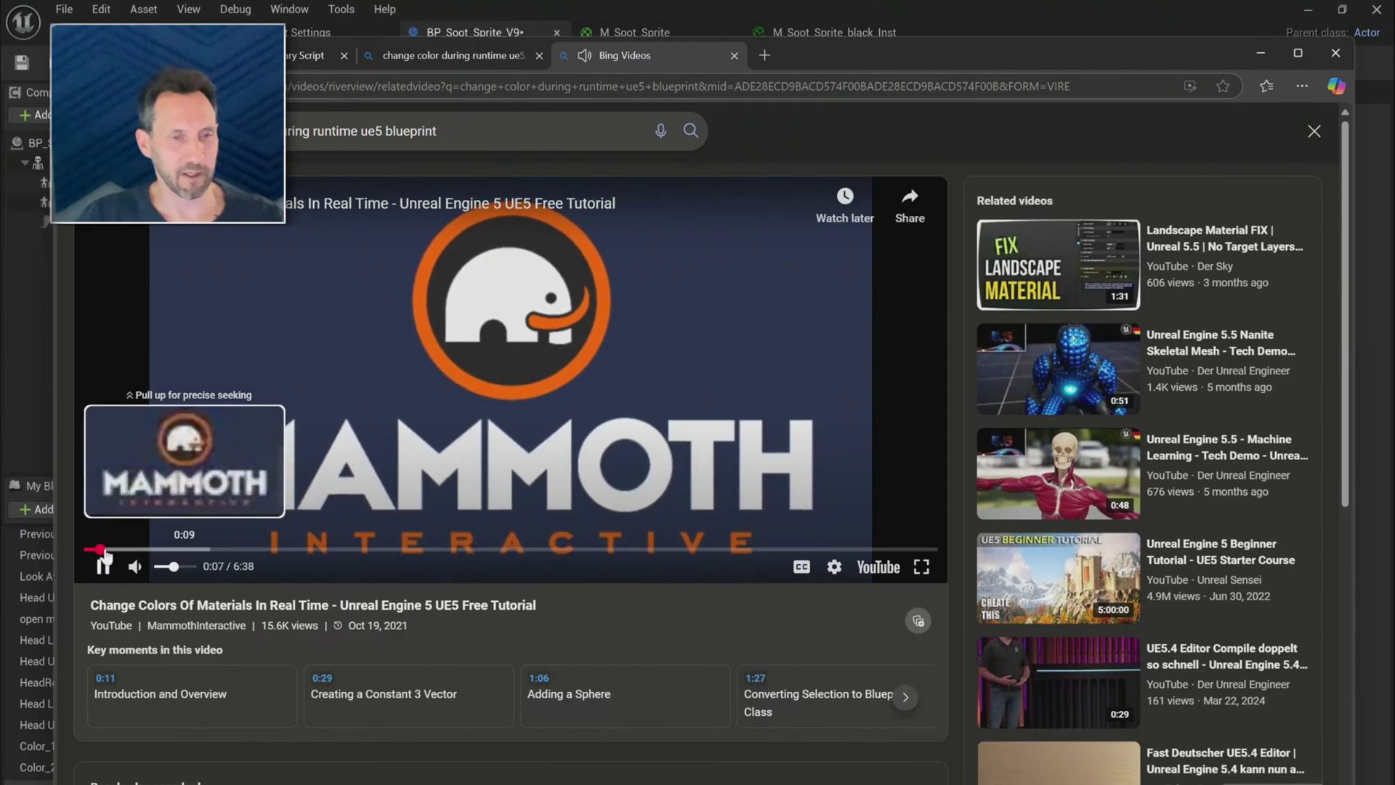
- Skip through the tutorial video to about 2:14, where the Create Dynamic Material Instance node is added
{"action": "left_click", "coordinate": [213, 550]}
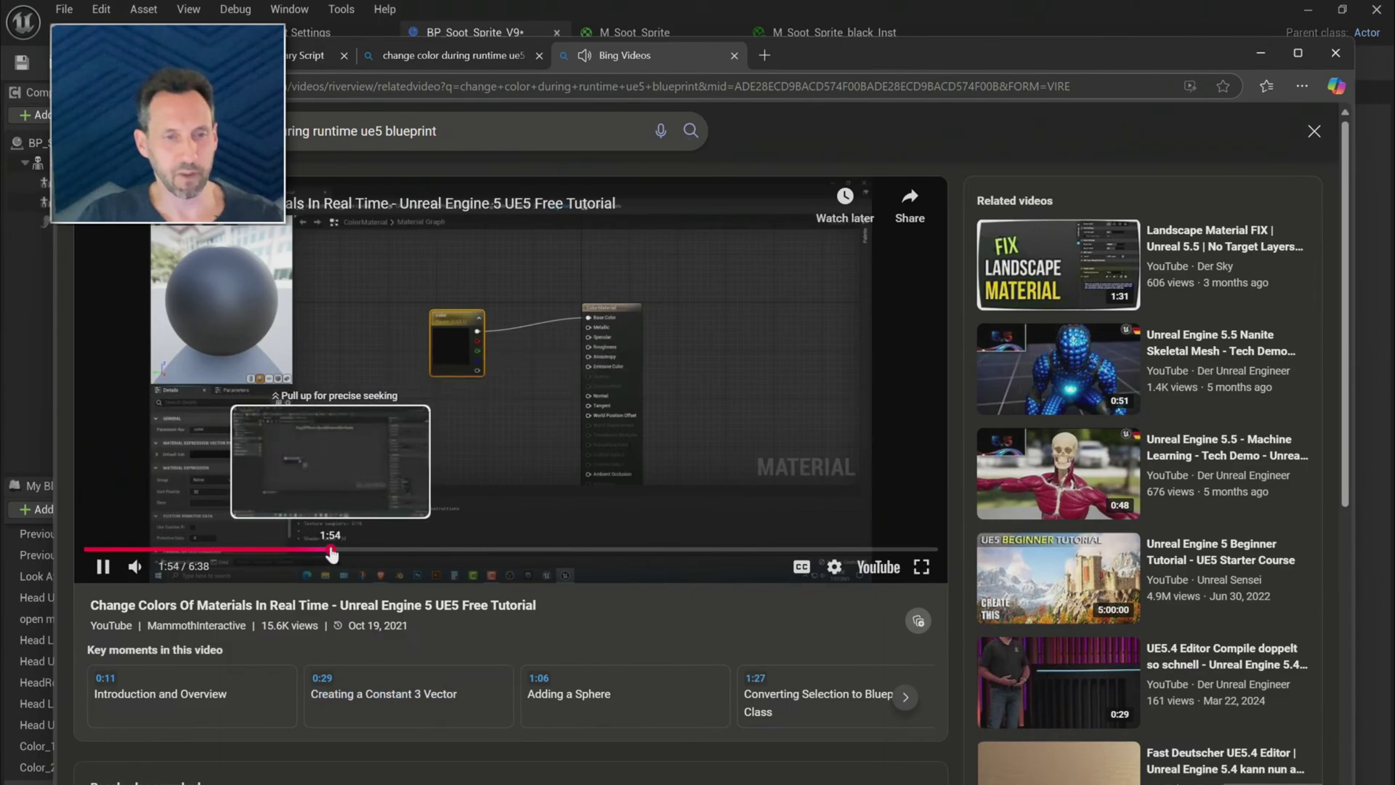
{"action": "left_click", "coordinate": [331, 552]}
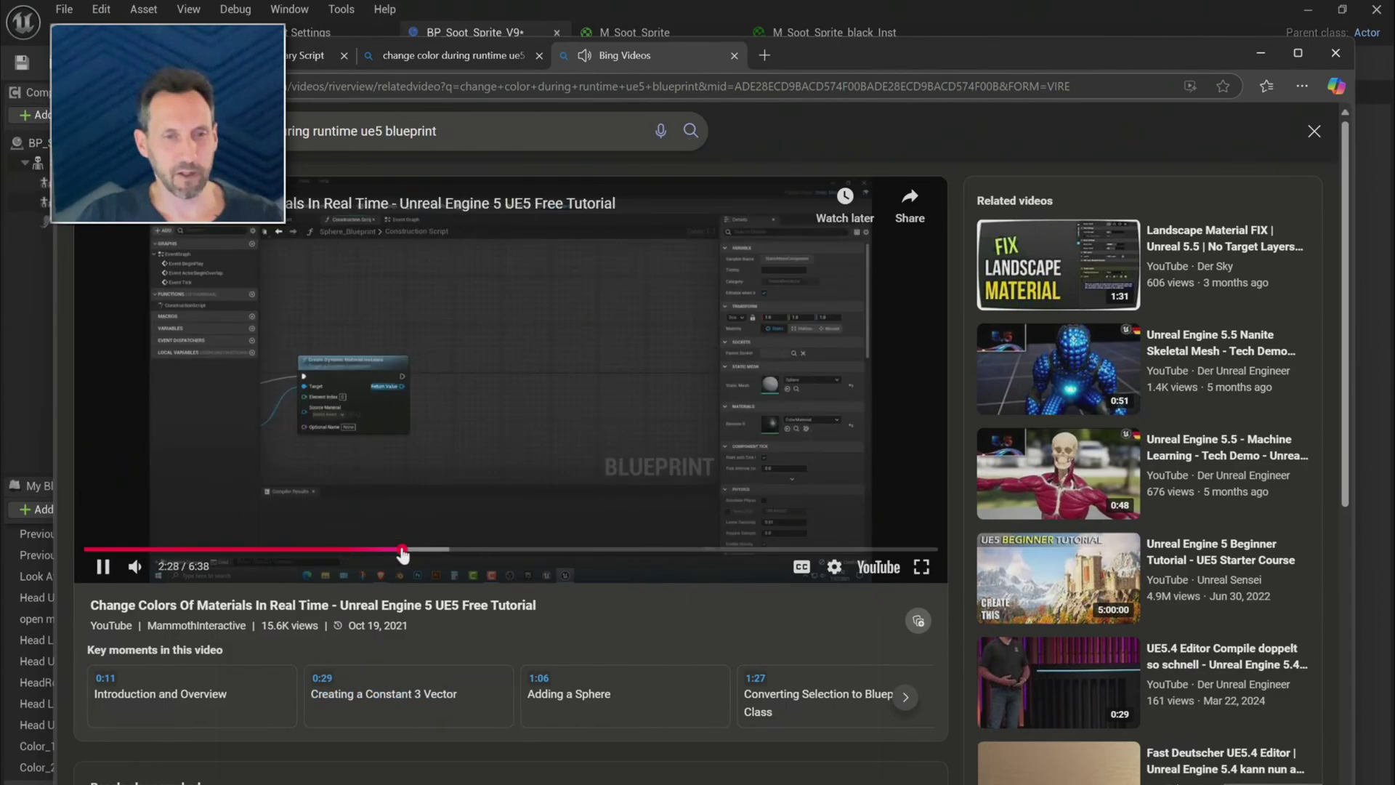
{"action": "left_click", "coordinate": [371, 550]}
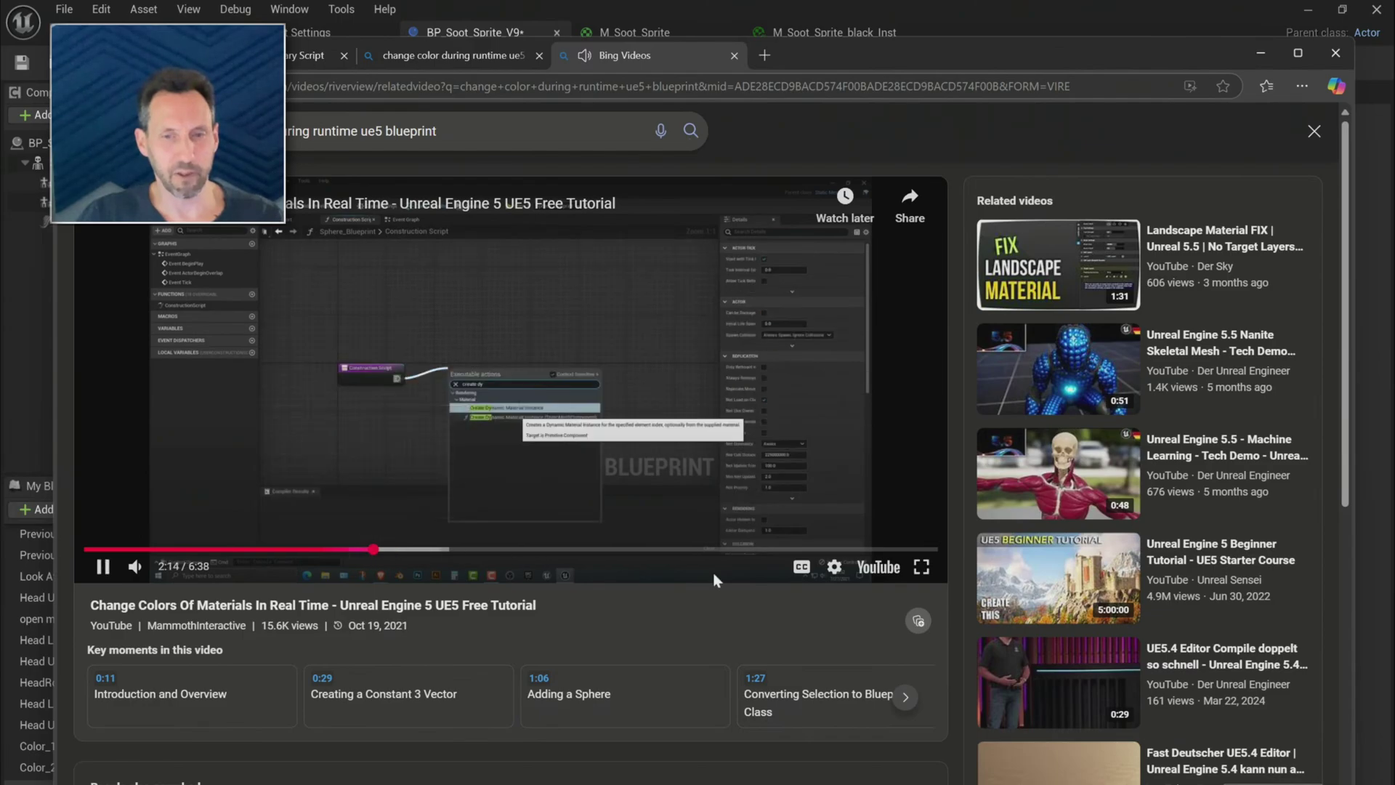
- Raise the video's playback quality to HD and show the tutorial in full screen
{"action": "left_click", "coordinate": [834, 567]}
{"action": "left_click", "coordinate": [862, 533]}
{"action": "left_click", "coordinate": [824, 385]}
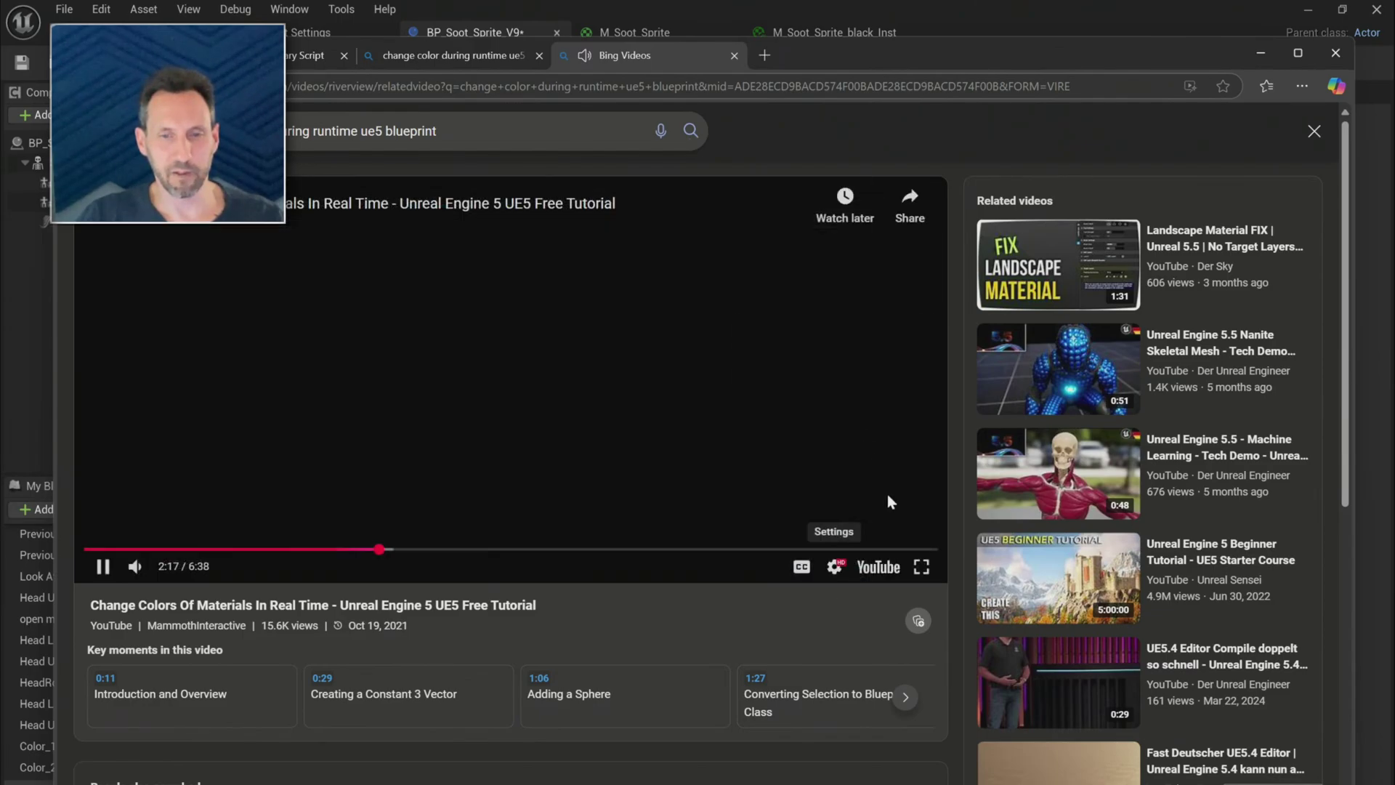
{"action": "left_click", "coordinate": [921, 566]}
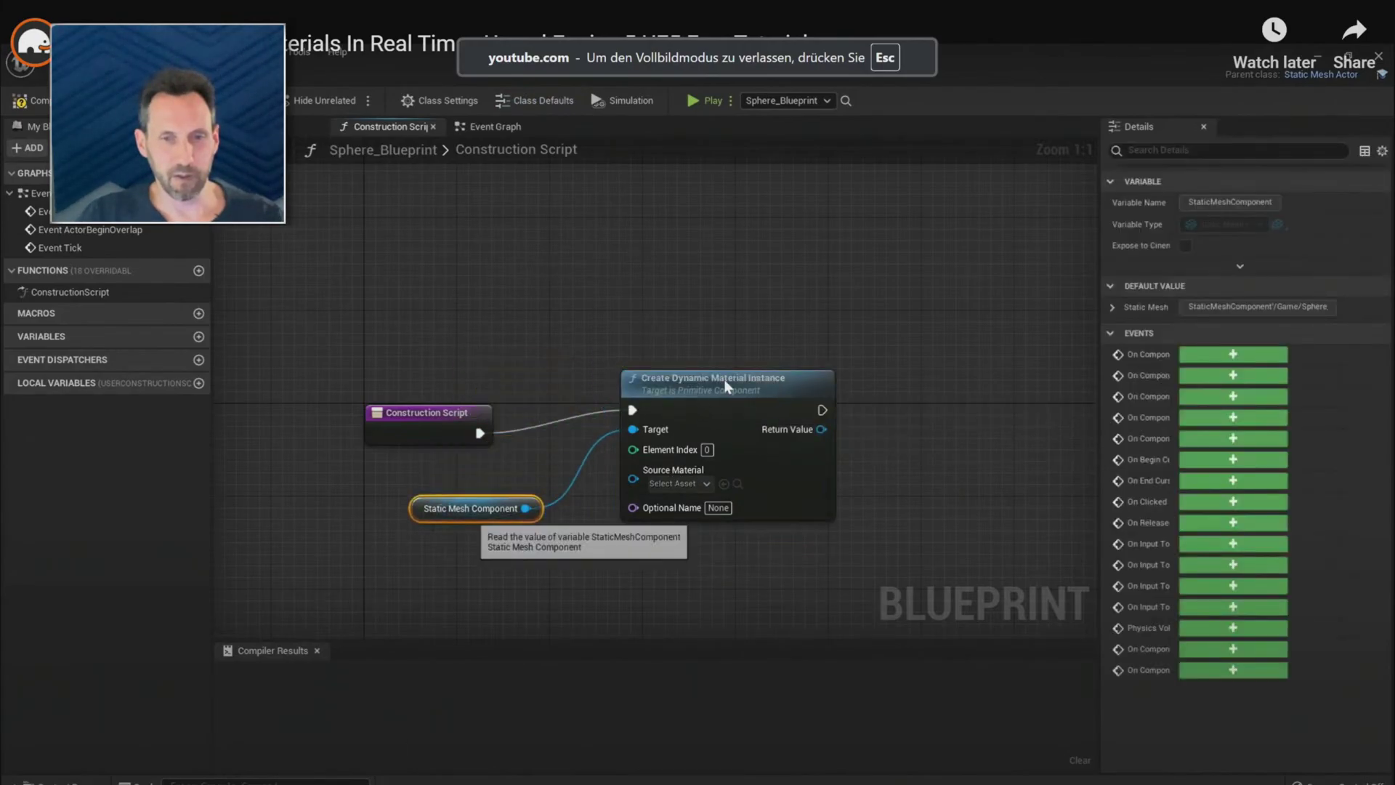
- Pause the tutorial video, leave full screen and switch back to the BP_Soot_Sprite_V9 event graph in Unreal Editor
{"action": "key", "text": "space"}
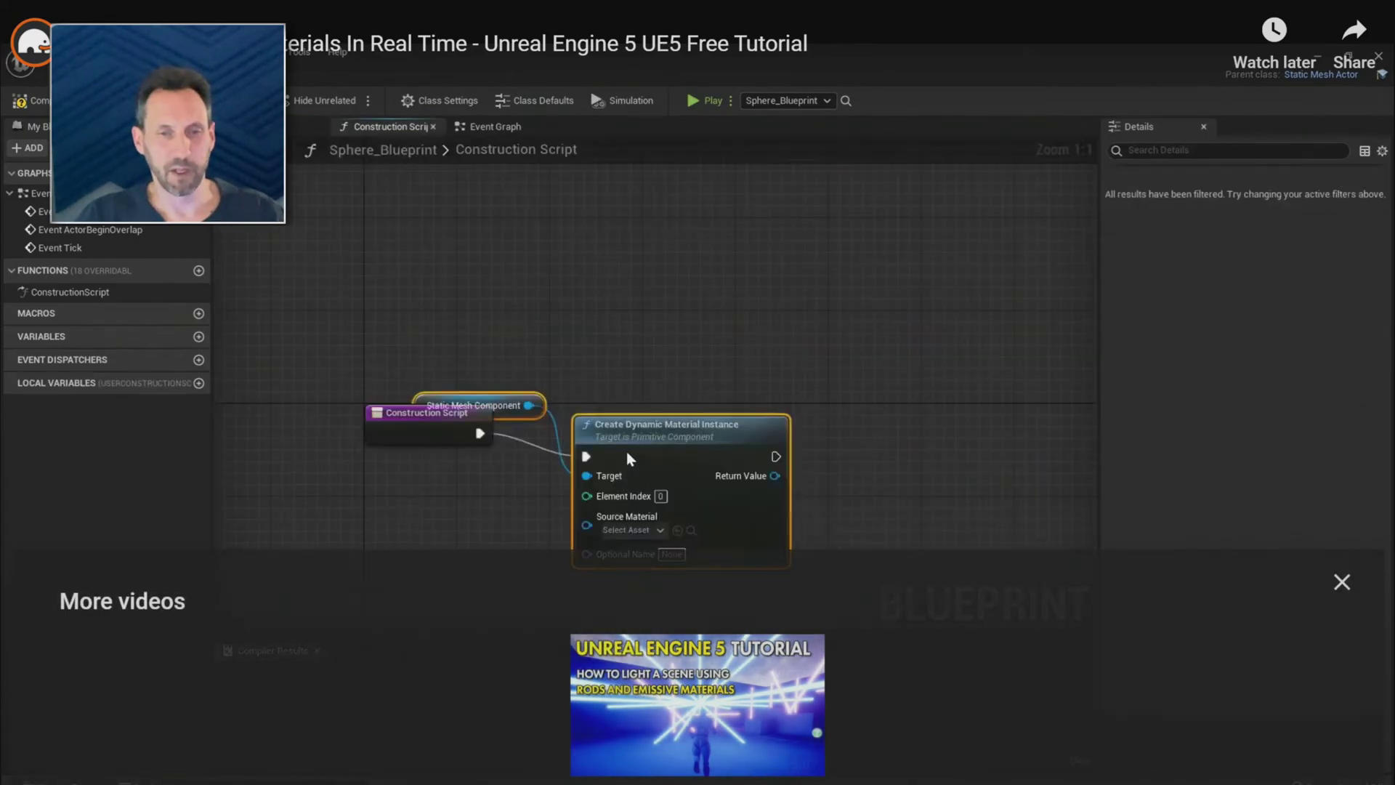
{"action": "key", "text": "Escape"}
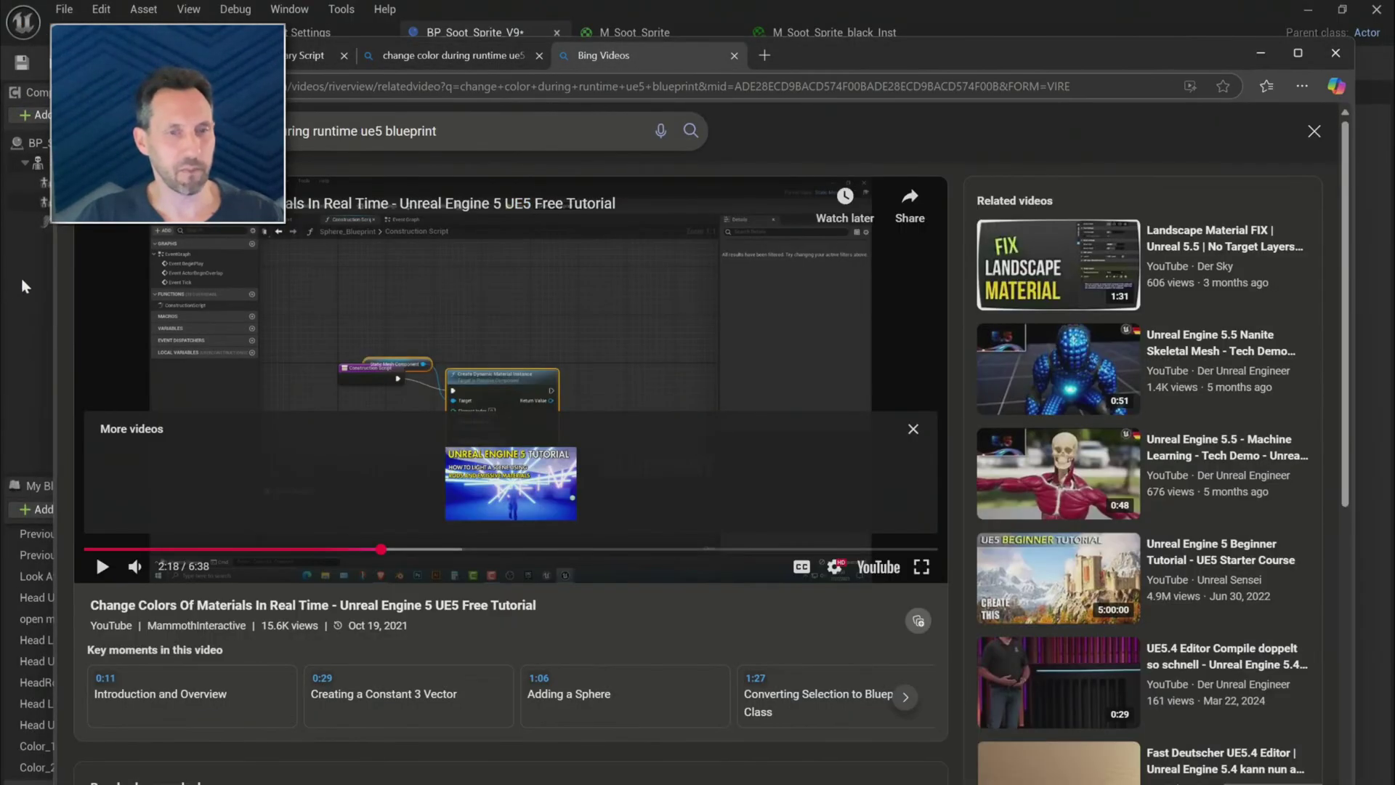
{"action": "left_click", "coordinate": [24, 286]}
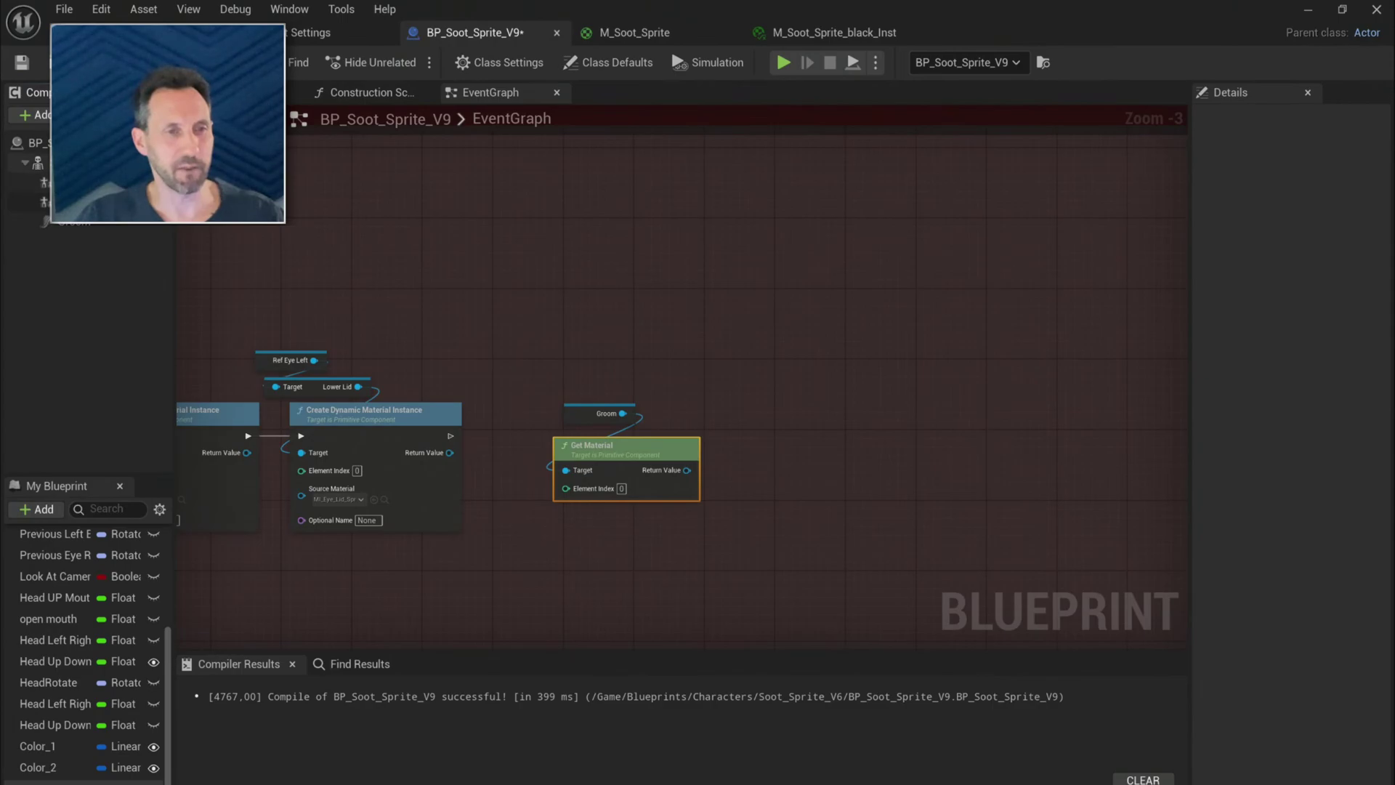
- Add a Create Dynamic Material Instance node targeting the Skeletal Mesh component, and delete the Groom and Get Material nodes
{"action": "left_click_drag", "start_coordinate": [73, 181], "coordinate": [750, 363]}
{"action": "type", "text": "create"}
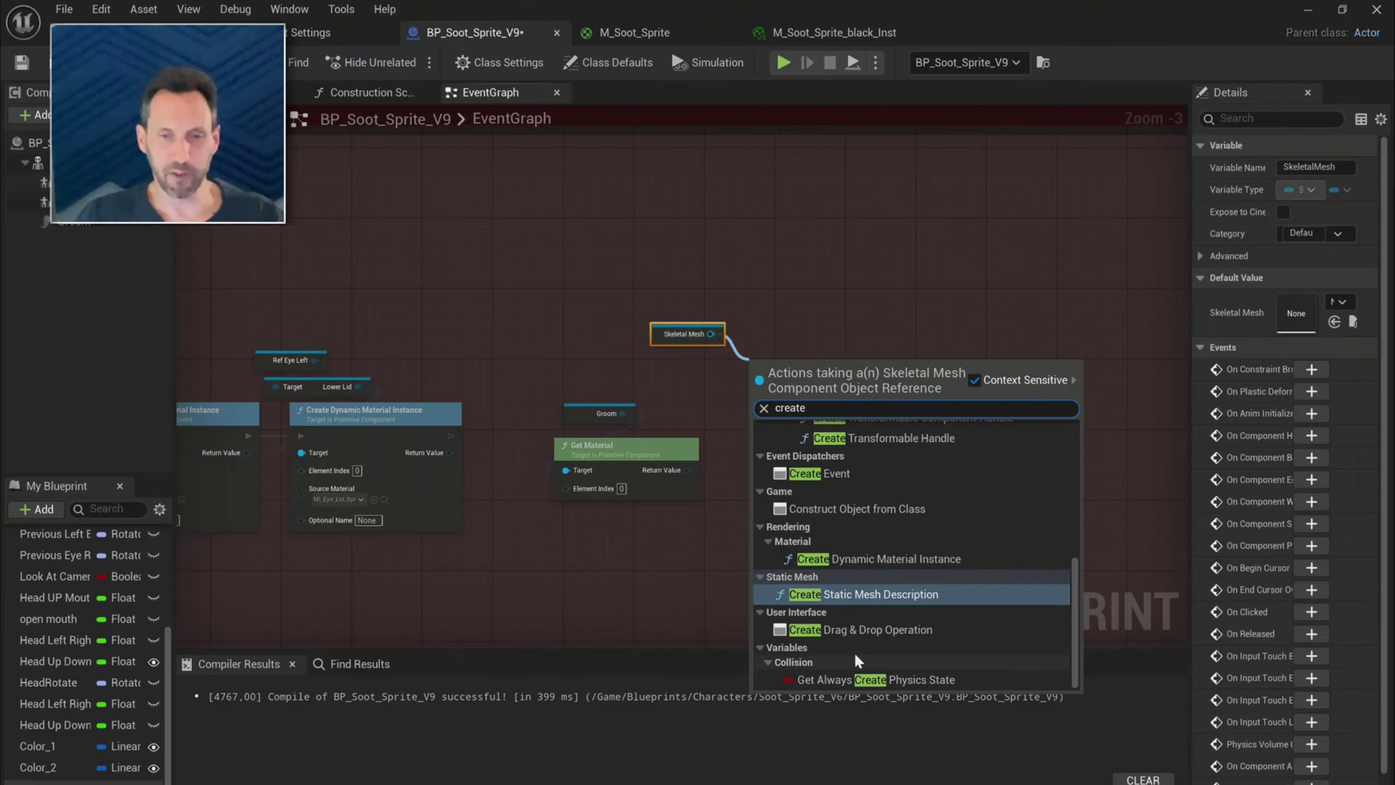
{"action": "left_click", "coordinate": [855, 559]}
{"action": "left_click_drag", "start_coordinate": [573, 374], "coordinate": [625, 533]}
{"action": "key", "text": "Delete"}
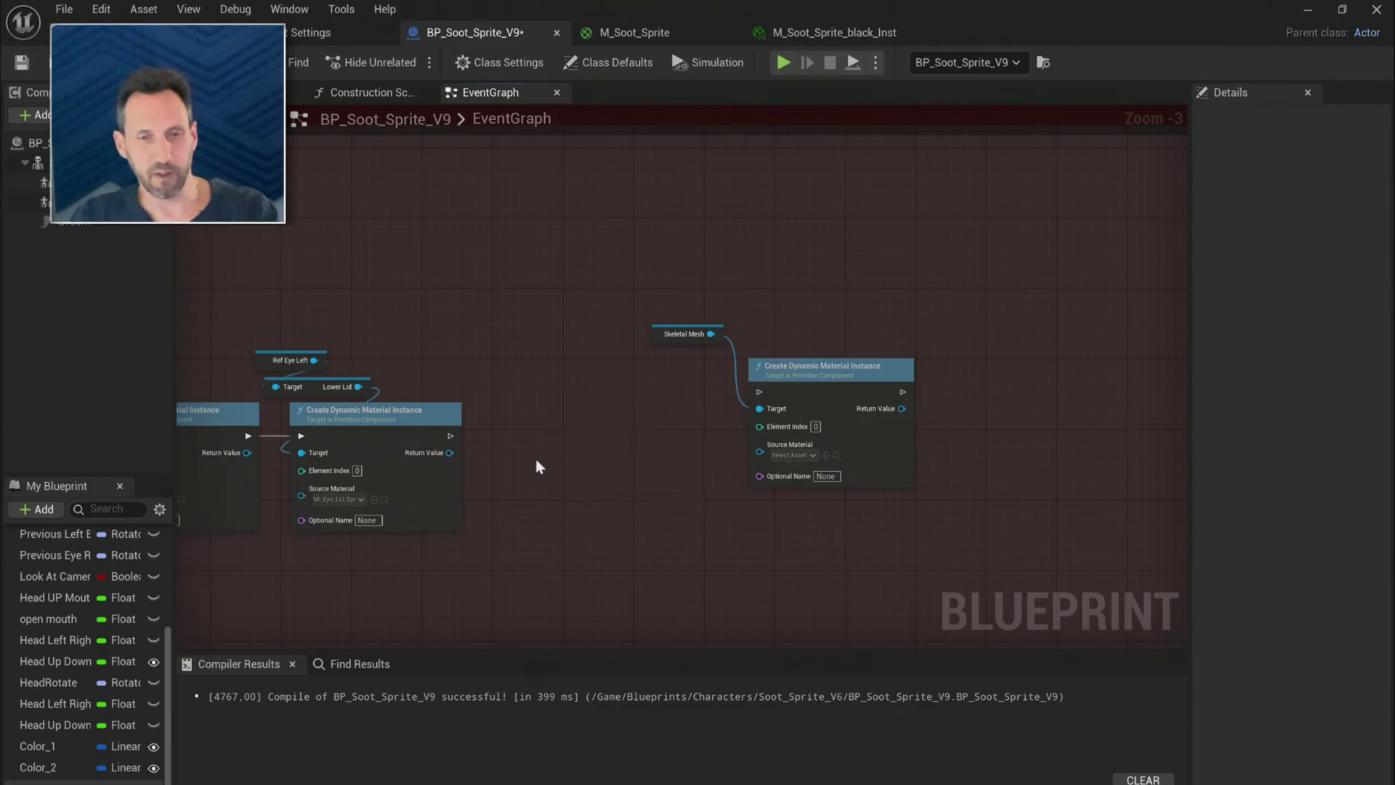
- Chain the new Create Dynamic Material Instance node after the Lower Lid one and set its Source Material to M_Soot_Sprite_Hair
{"action": "left_click_drag", "start_coordinate": [451, 439], "coordinate": [568, 419]}
{"action": "left_click_drag", "start_coordinate": [657, 337], "coordinate": [545, 374]}
{"action": "scroll", "coordinate": [627, 427], "scroll_direction": "up", "scroll_amount": 2}
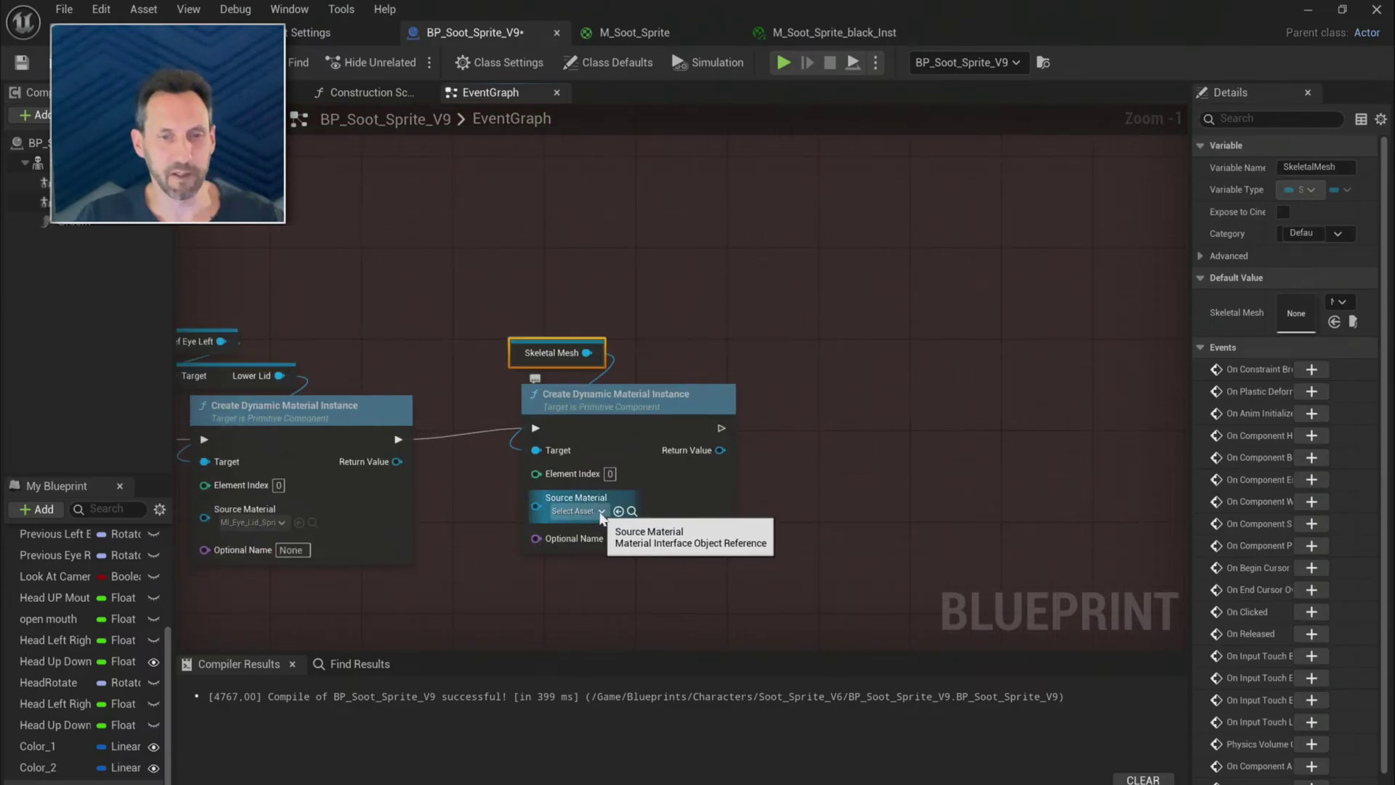
{"action": "left_click", "coordinate": [601, 512]}
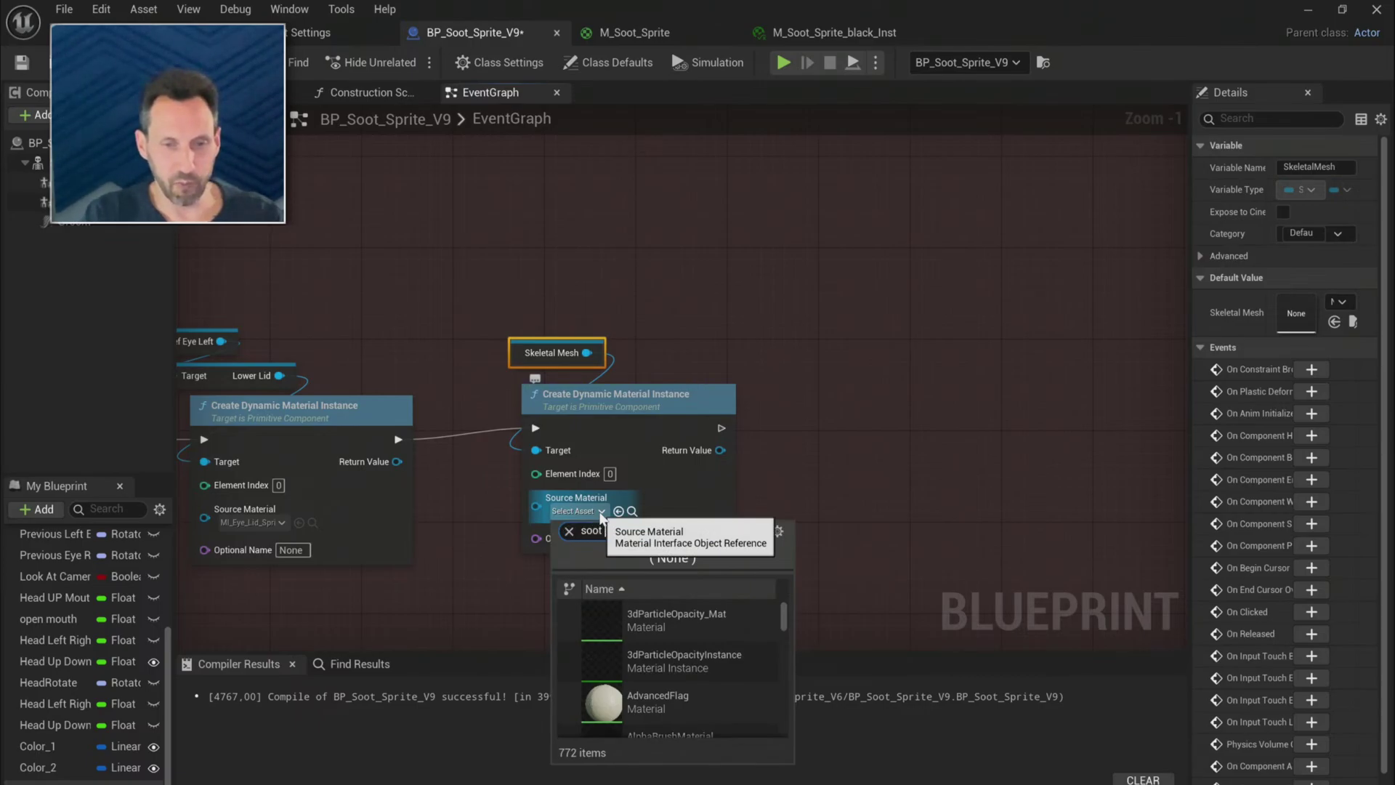
{"action": "type", "text": "soot"}
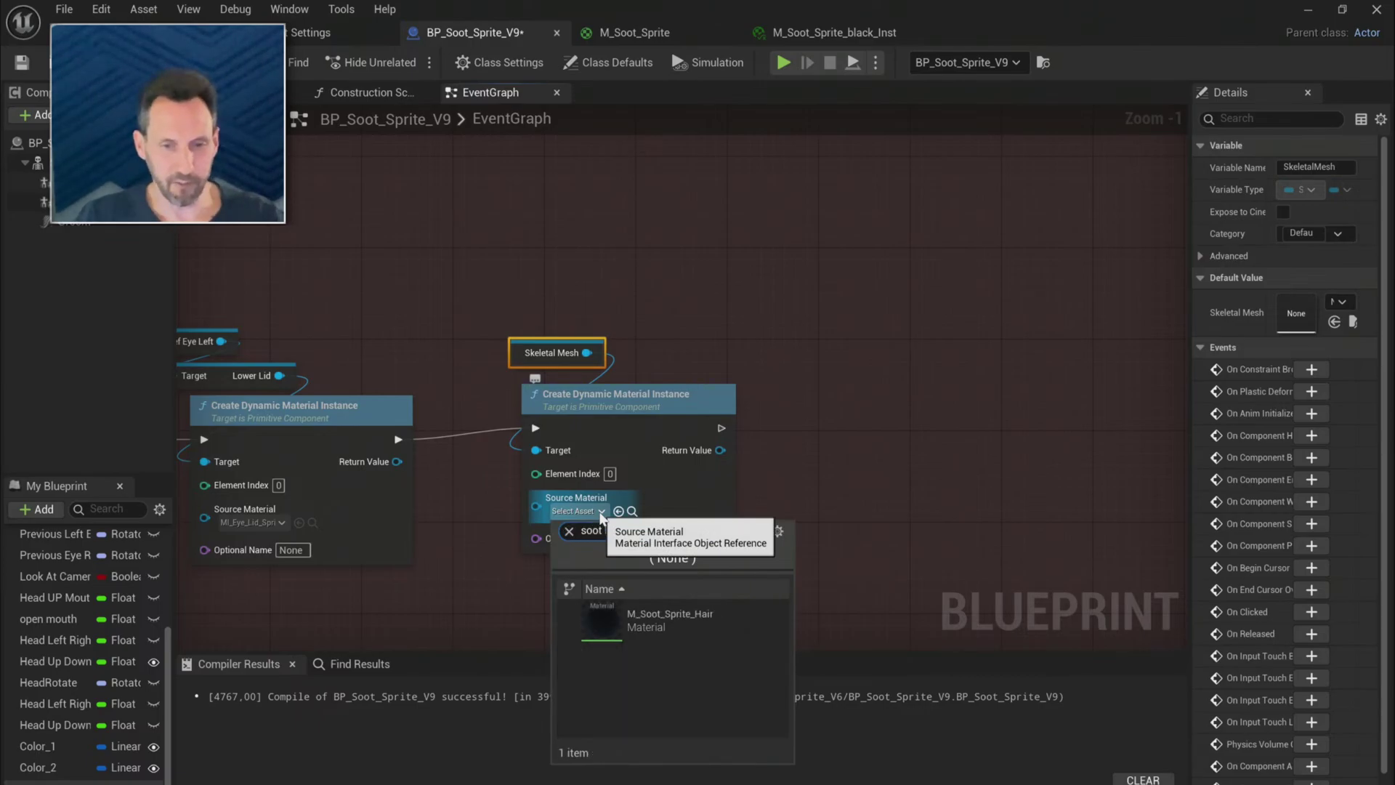
{"action": "left_click", "coordinate": [682, 618]}
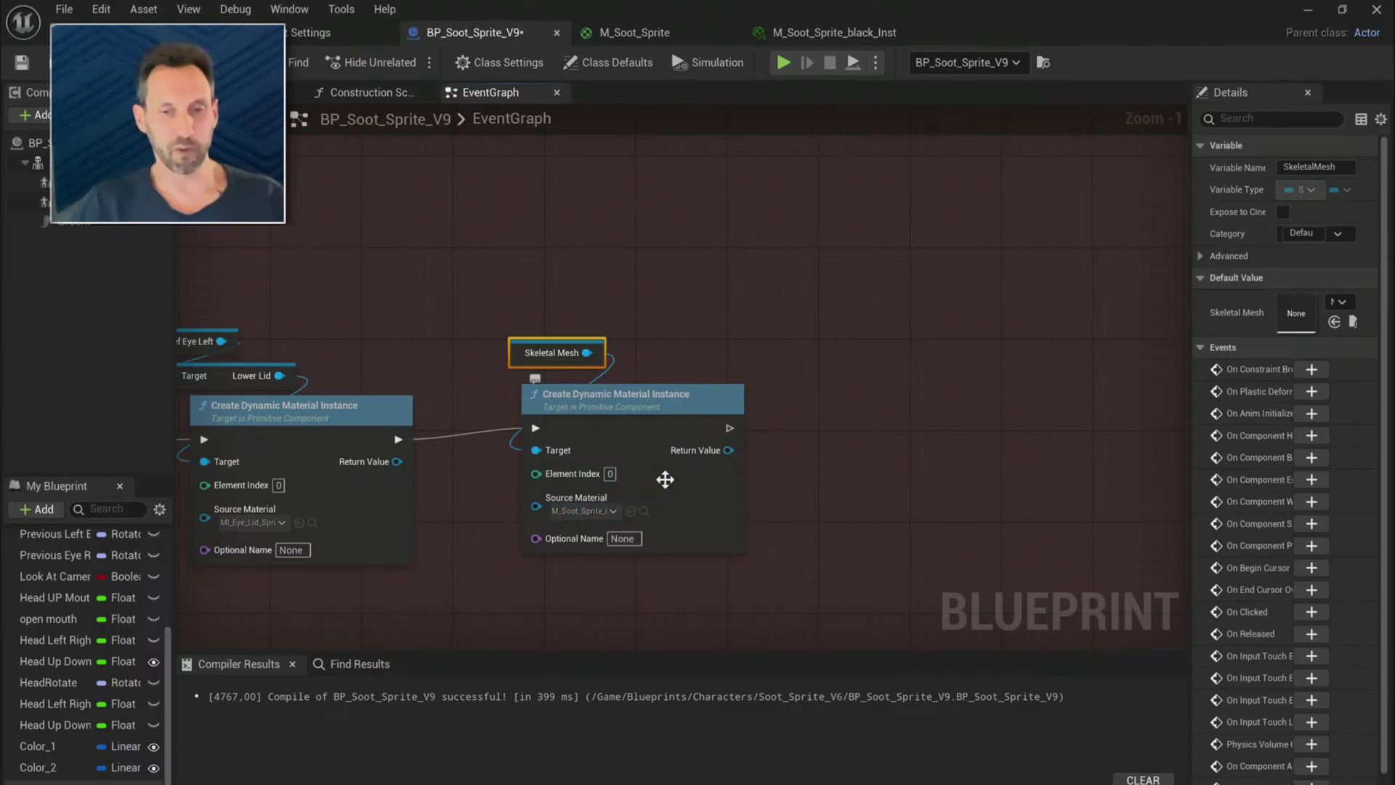
- Align the Skeletal Mesh reference and its Create Dynamic Material Instance node with the existing chain and save the blueprint
{"action": "left_click_drag", "start_coordinate": [662, 394], "coordinate": [648, 405]}
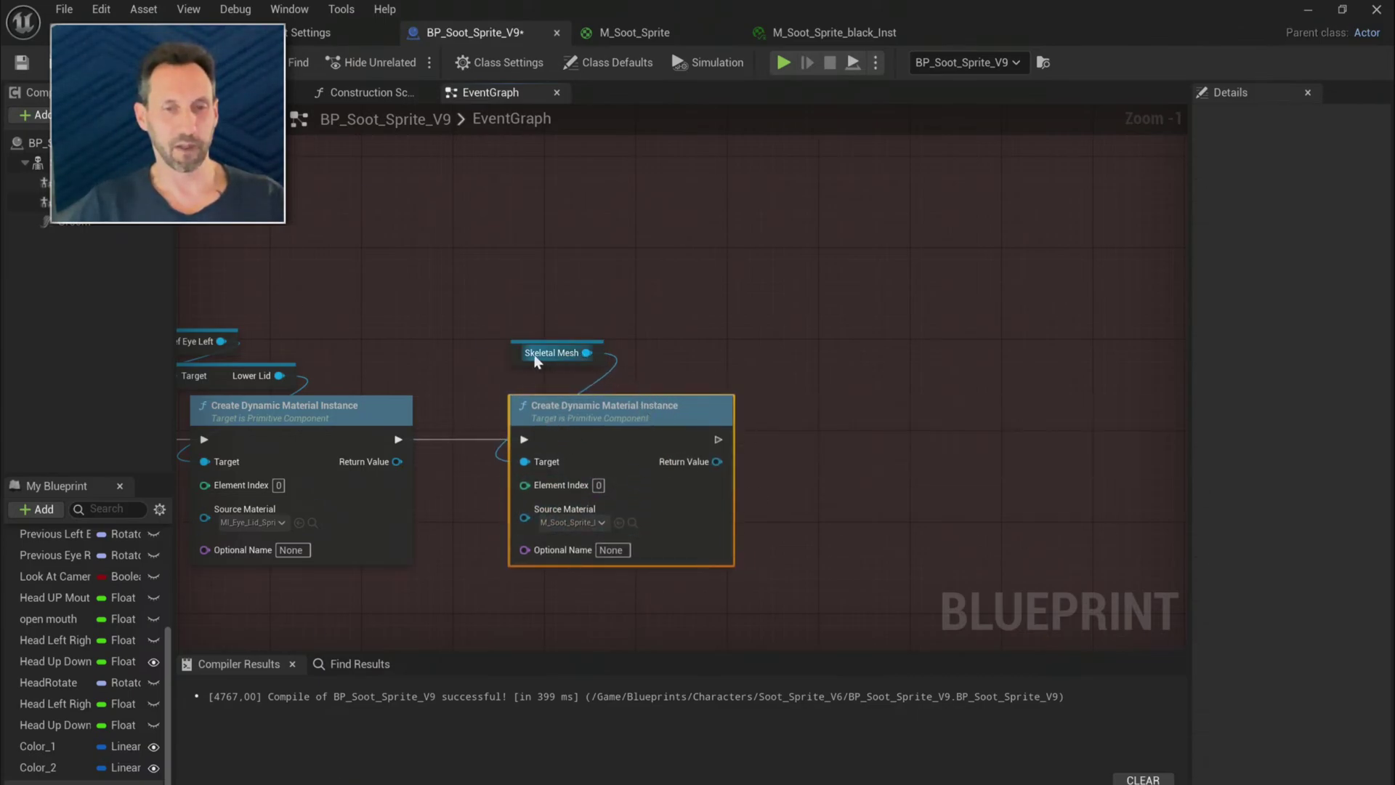
{"action": "left_click_drag", "start_coordinate": [535, 361], "coordinate": [507, 368]}
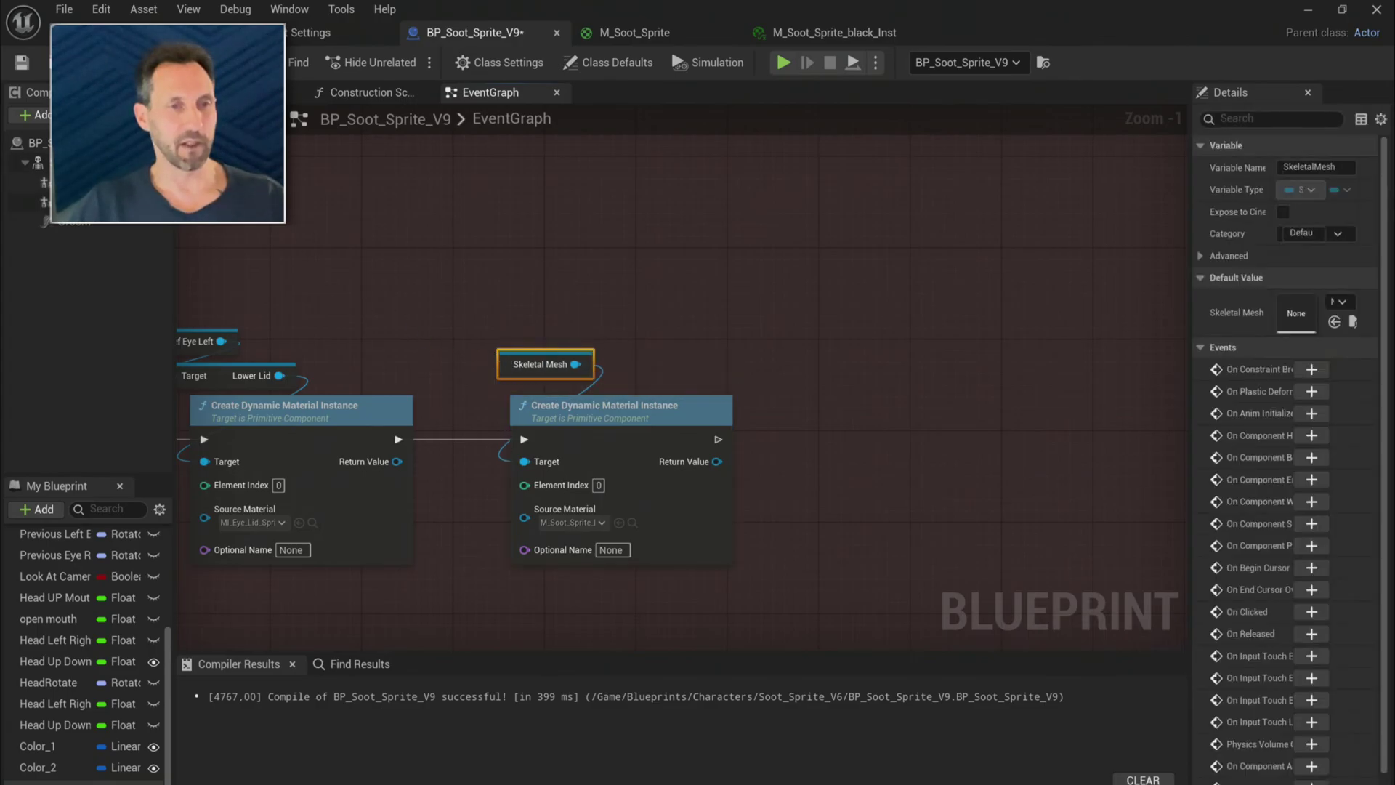
{"action": "key", "text": "ctrl+s"}
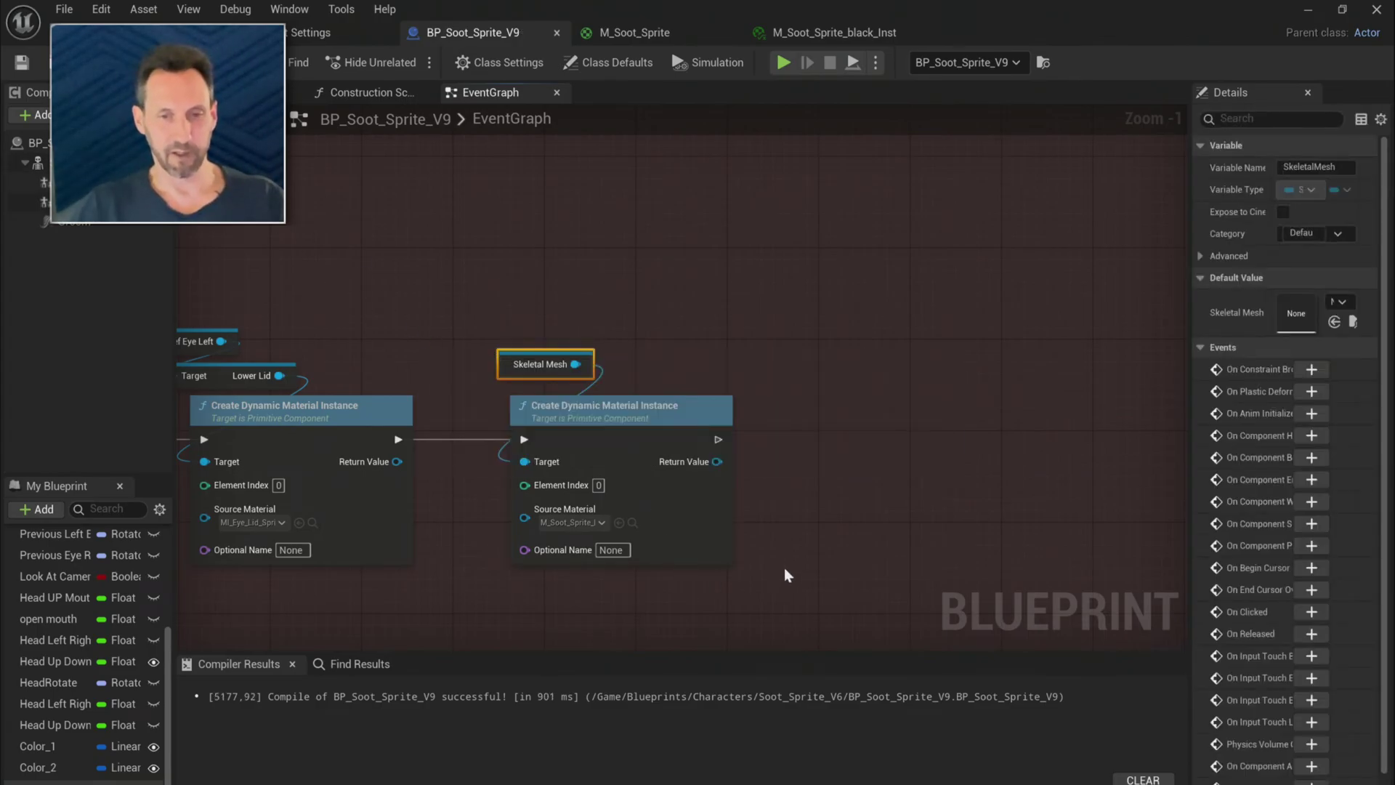
- Switch to the browser tutorial, skip to about 2:48 to examine the Set Vector Parameter Value setup, and return to Unreal Editor
{"action": "key", "text": "alt+Tab"}
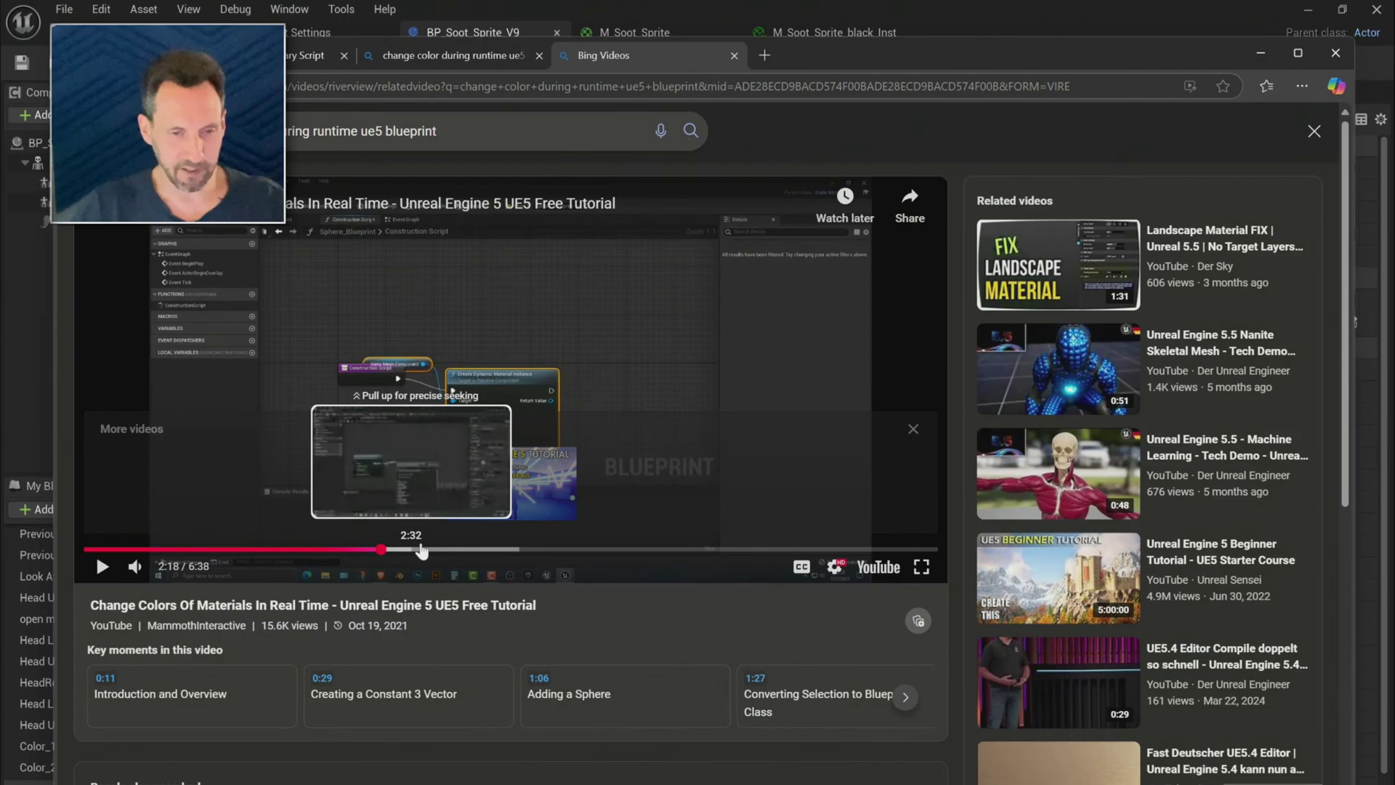
{"action": "left_click", "coordinate": [913, 428]}
{"action": "left_click_drag", "start_coordinate": [401, 555], "coordinate": [446, 551]}
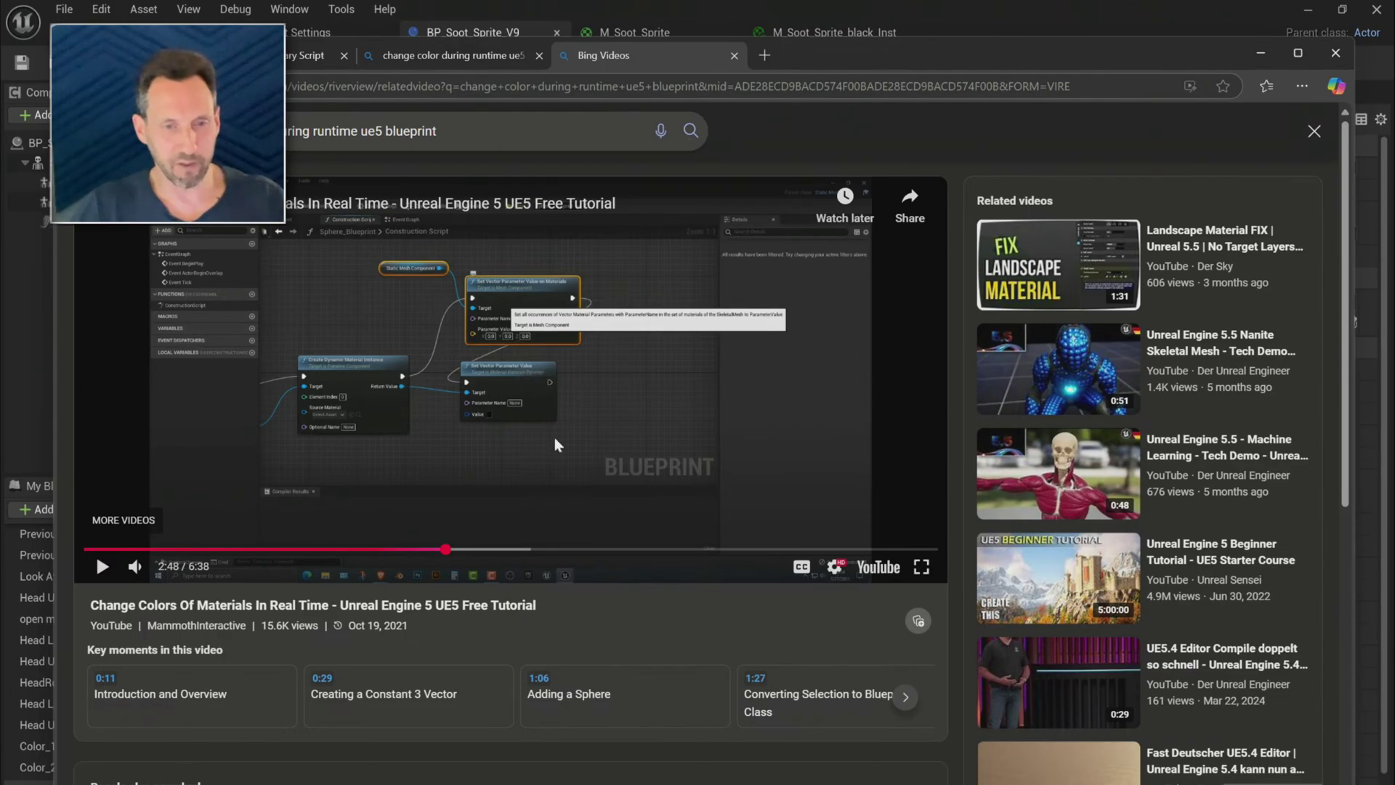
{"action": "key", "text": "alt+Tab"}
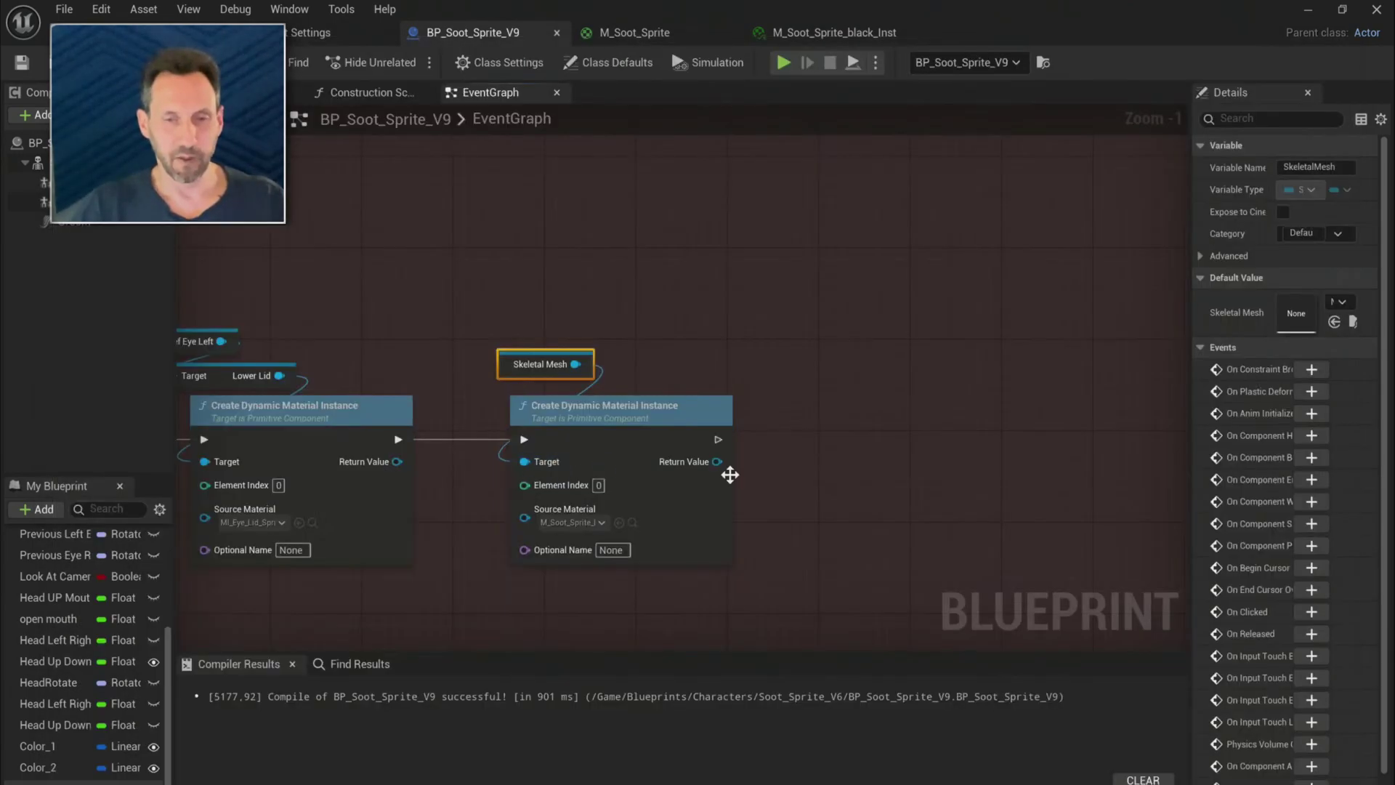
- Add a Set Vector Parameter Value node from the Skeletal Mesh material instance's Return Value and chain it into the execution flow
{"action": "left_click_drag", "start_coordinate": [714, 462], "coordinate": [843, 425]}
{"action": "type", "text": "set"}
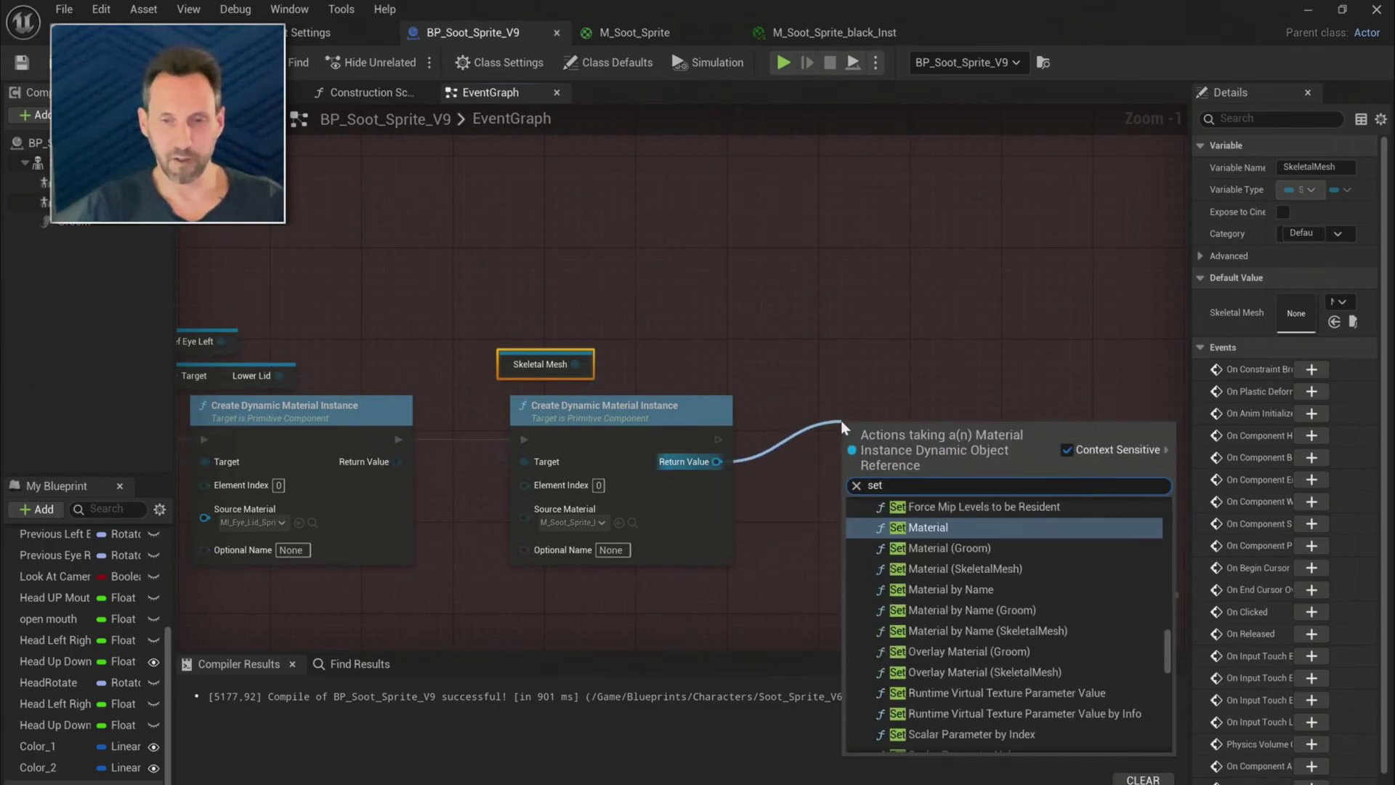
{"action": "type", "text": " vector"}
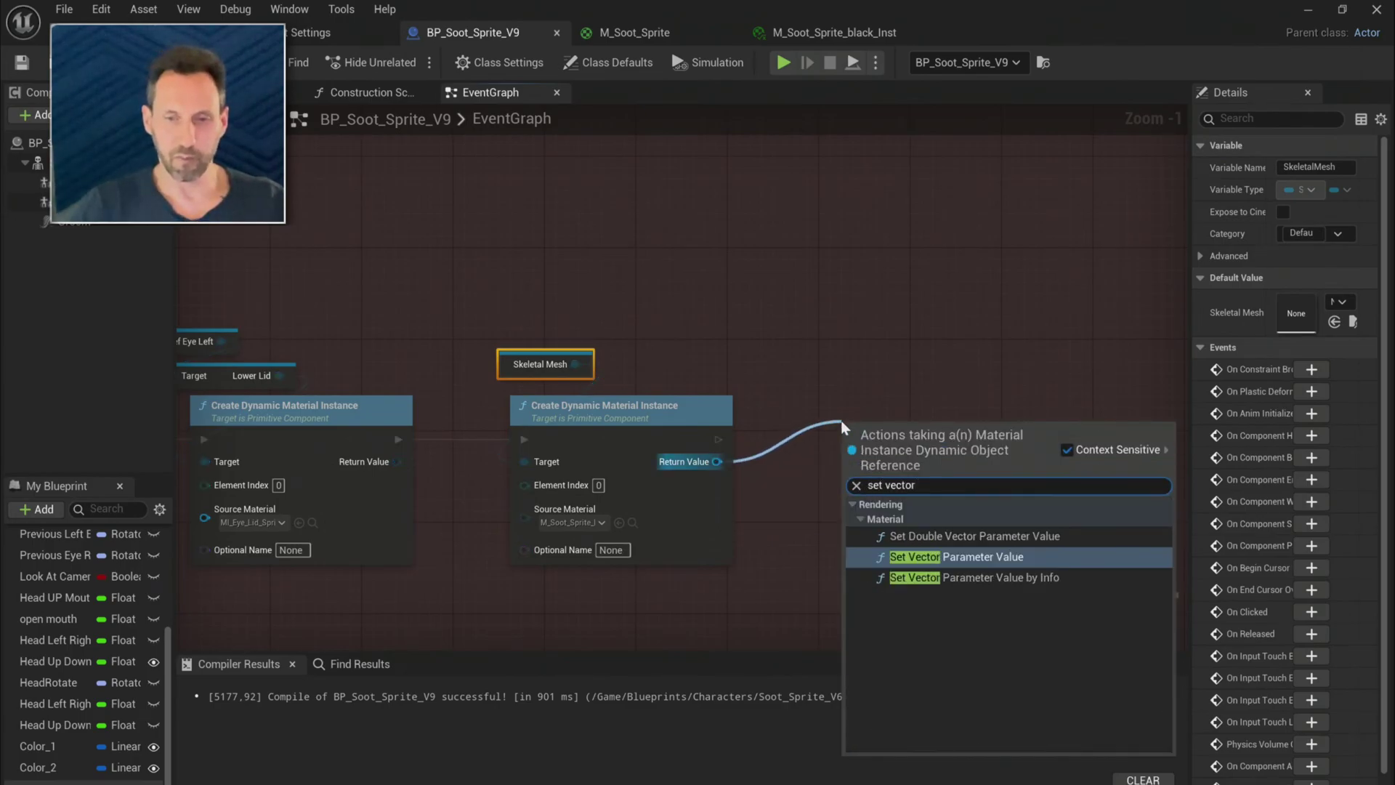
{"action": "left_click", "coordinate": [1014, 563]}
{"action": "left_click_drag", "start_coordinate": [947, 436], "coordinate": [994, 417]}
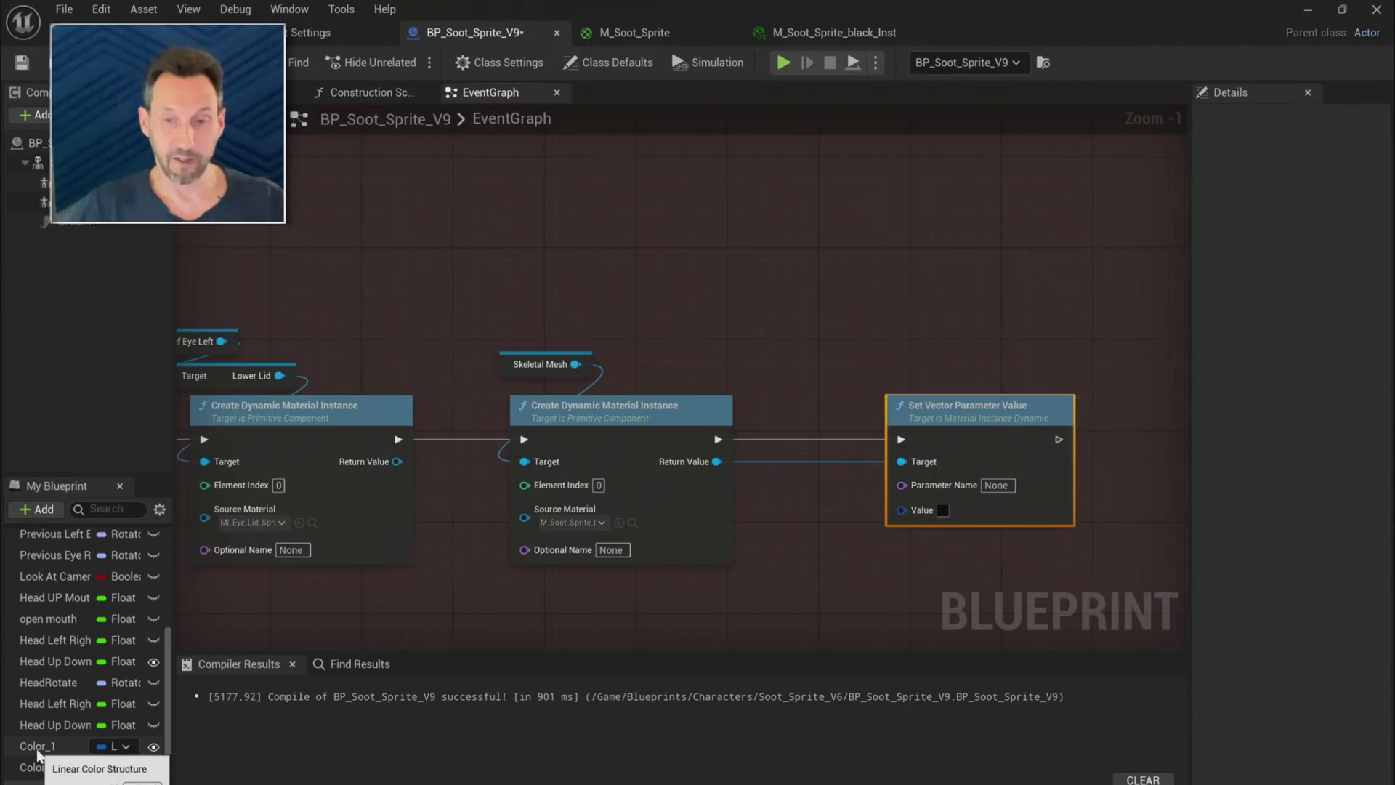
- Feed the Color_1 variable into the Set Vector Parameter Value node's Value and arrange both nodes beside the material instance node
{"action": "left_click_drag", "start_coordinate": [37, 755], "coordinate": [904, 519]}
{"action": "left_click", "coordinate": [838, 349]}
{"action": "left_click_drag", "start_coordinate": [780, 327], "coordinate": [790, 556]}
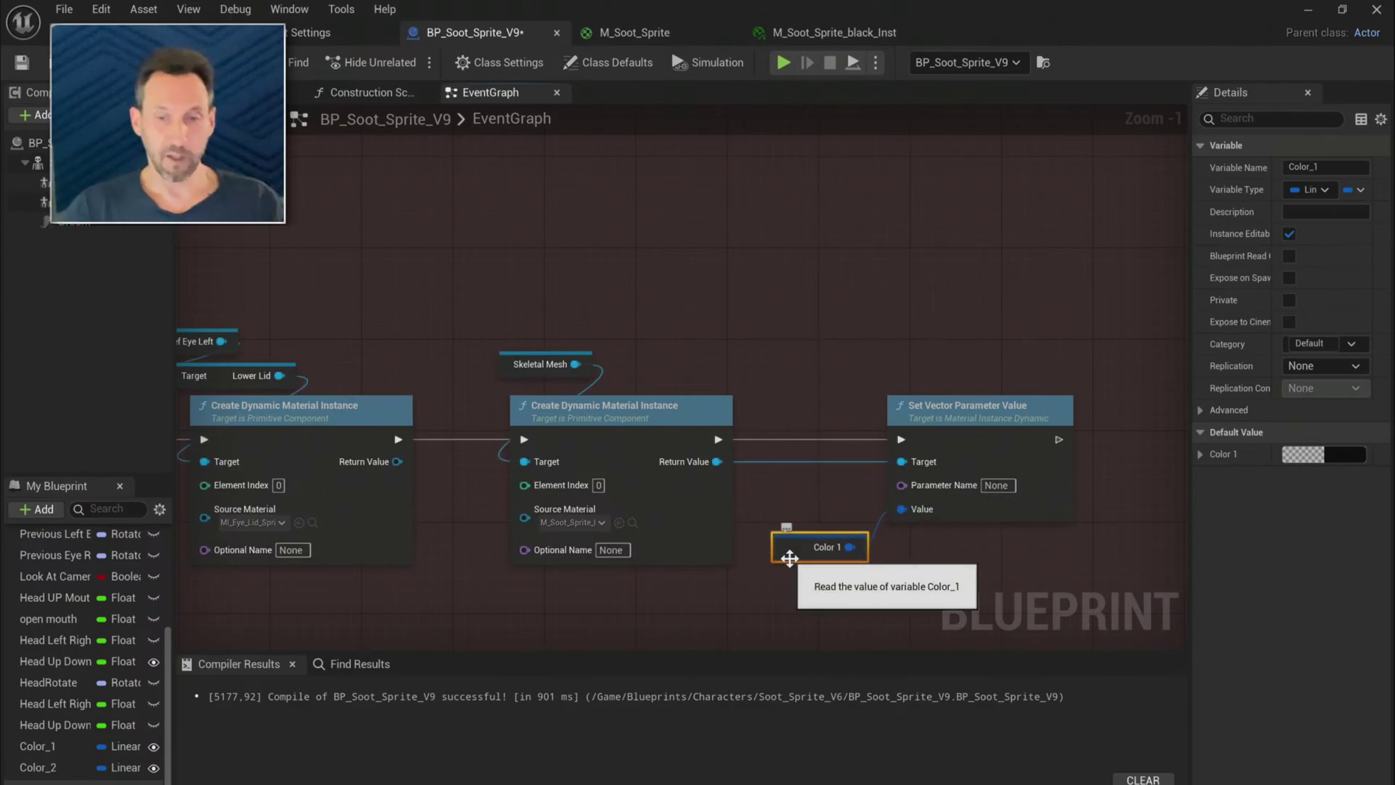
{"action": "left_click_drag", "start_coordinate": [777, 556], "coordinate": [790, 614]}
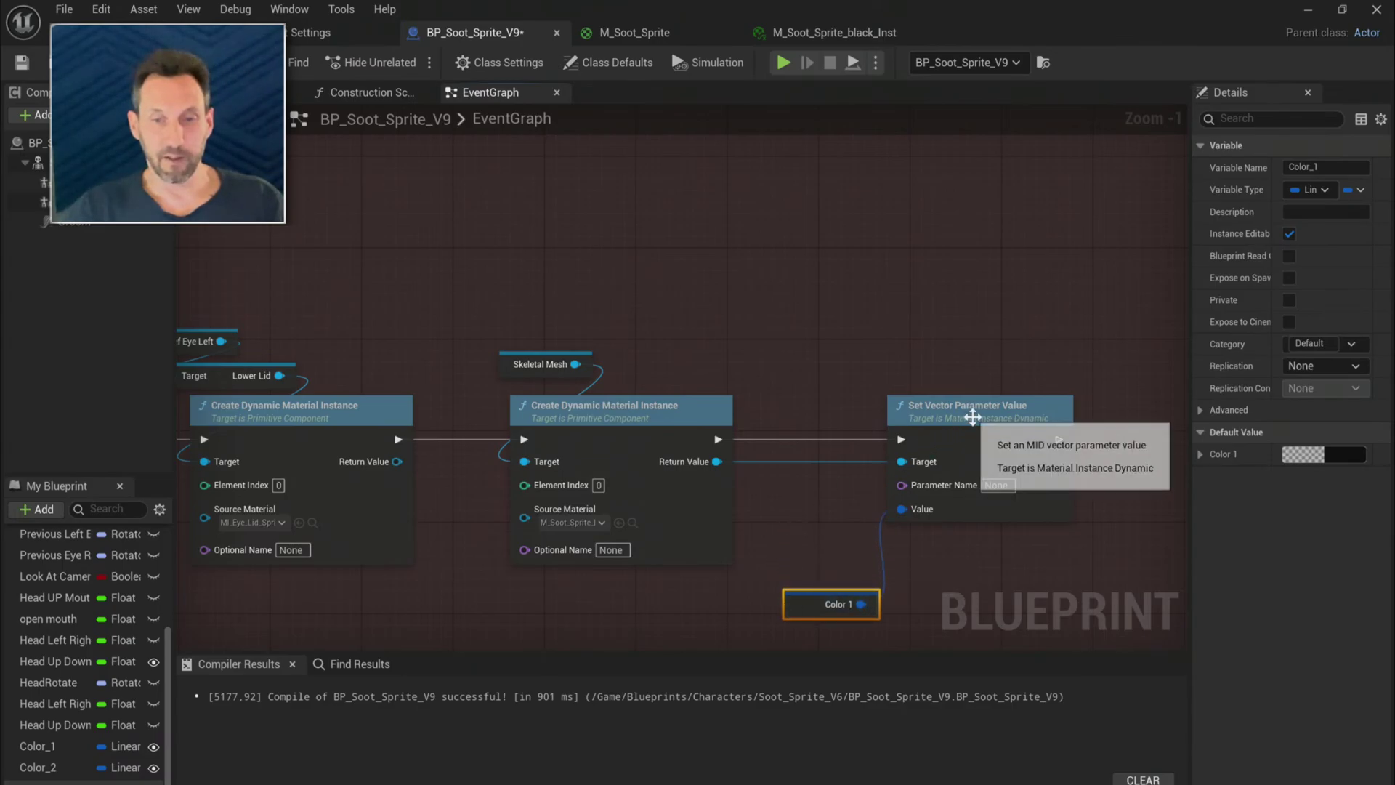
{"action": "left_click_drag", "start_coordinate": [974, 407], "coordinate": [870, 419]}
{"action": "left_click_drag", "start_coordinate": [819, 614], "coordinate": [826, 592]}
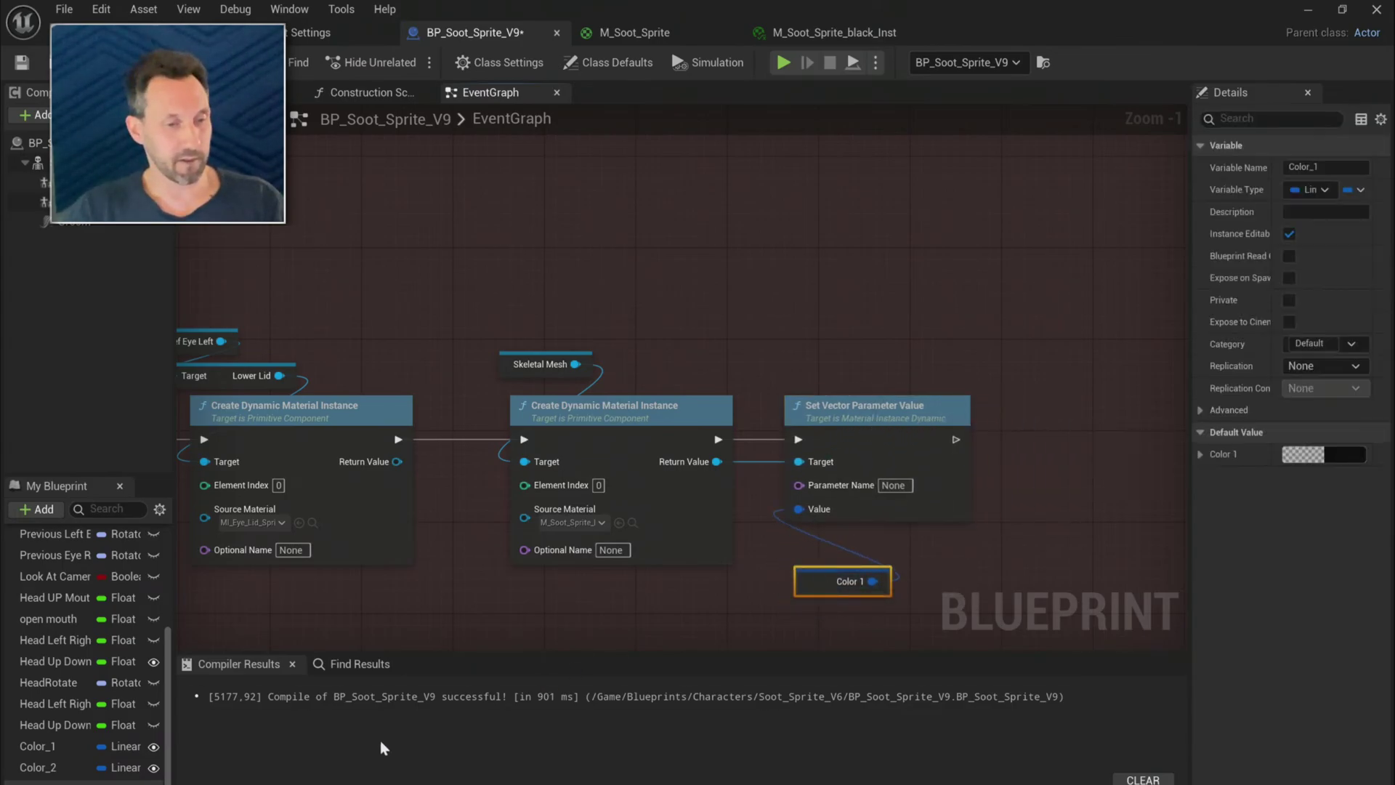
- Add a Color_2 getter and chain a copy of the Set Vector Parameter Value node after the first one
{"action": "left_click_drag", "start_coordinate": [40, 766], "coordinate": [1053, 336]}
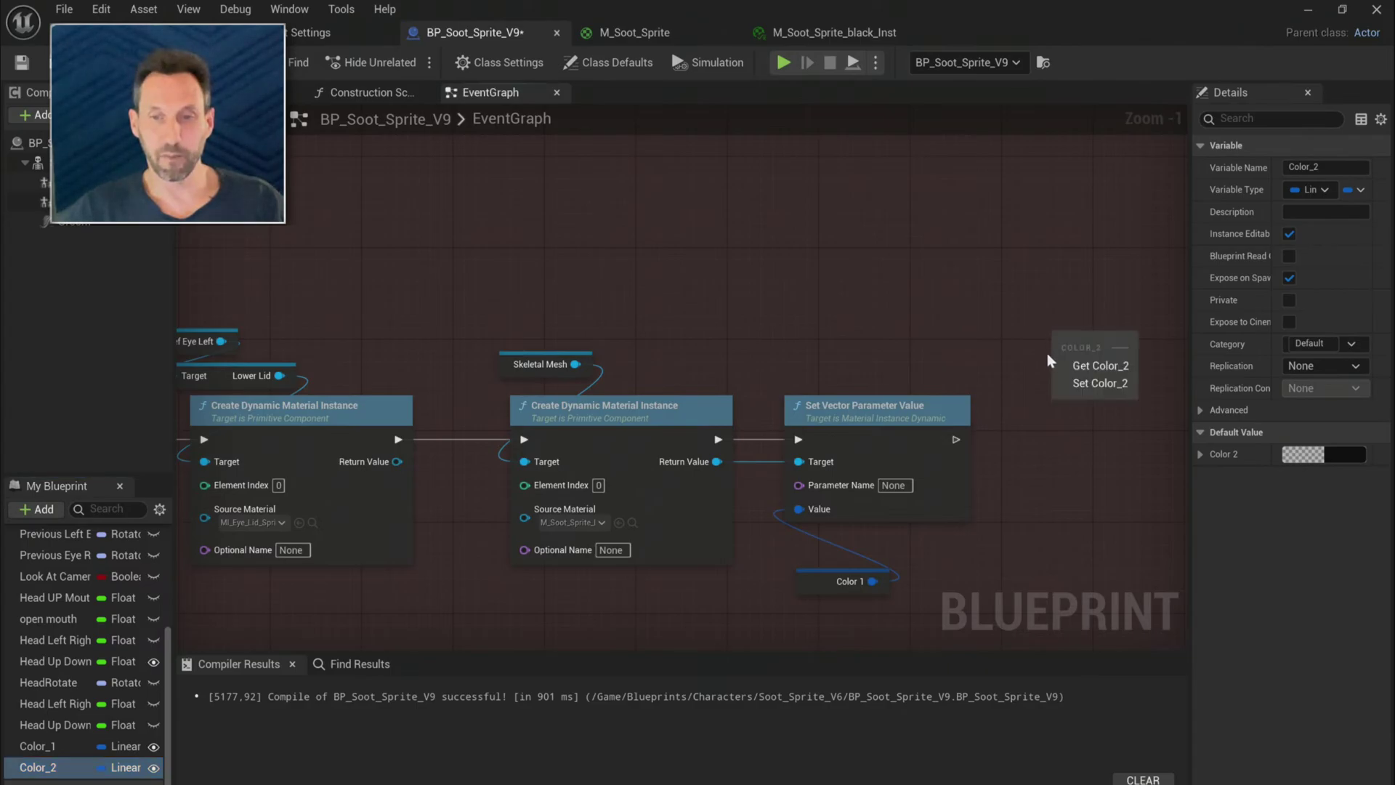
{"action": "left_click", "coordinate": [1128, 371]}
{"action": "left_click", "coordinate": [881, 414]}
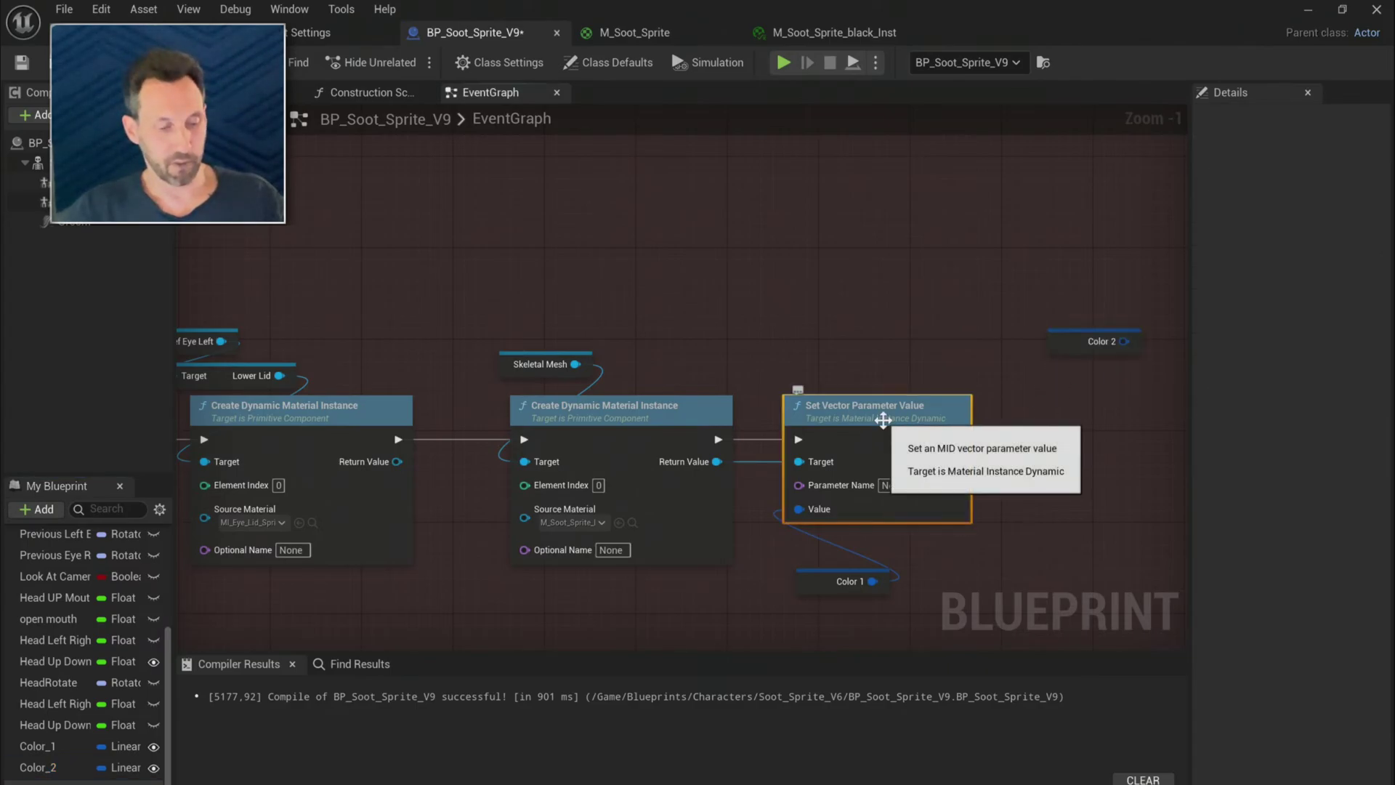
{"action": "right_click_drag", "start_coordinate": [1068, 420], "coordinate": [750, 429]}
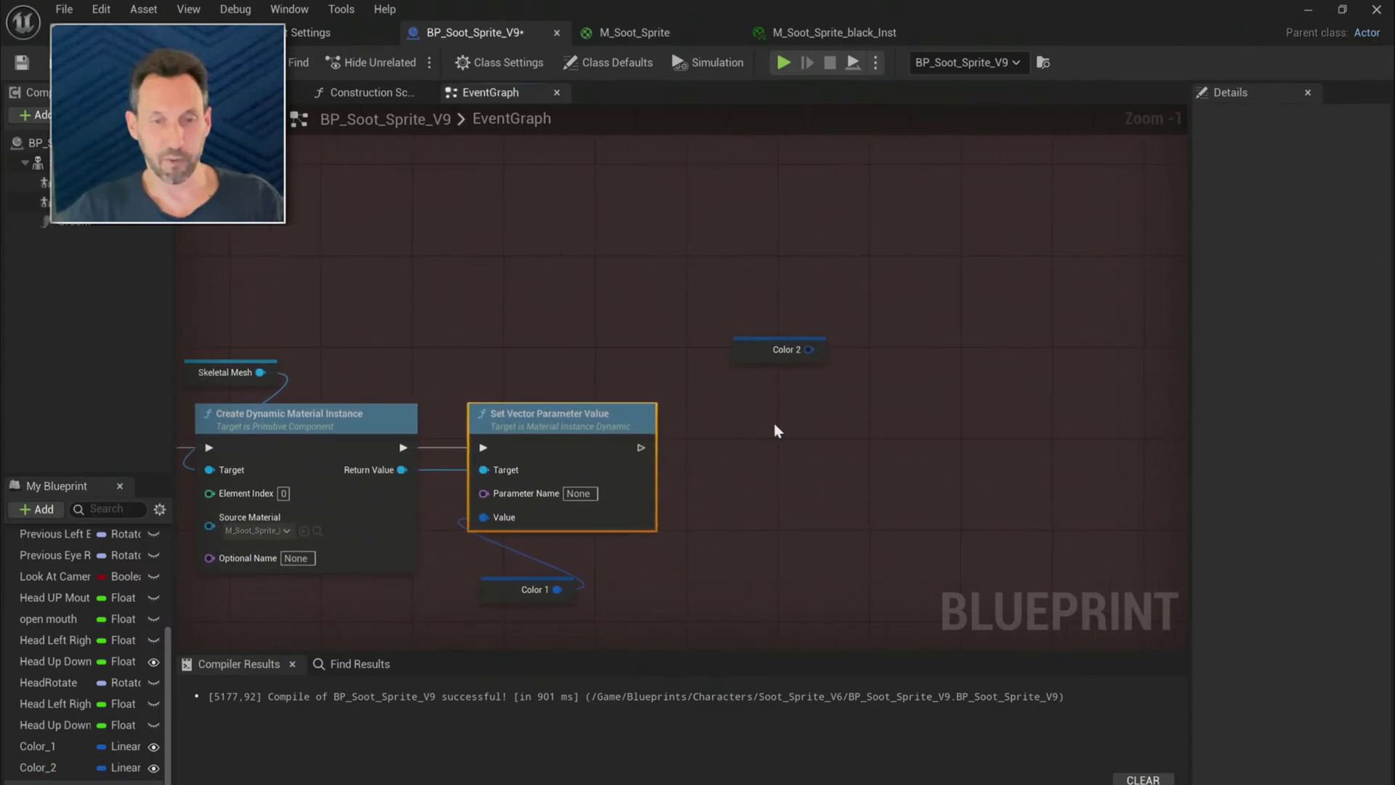
{"action": "left_click", "coordinate": [776, 430]}
{"action": "key", "text": "ctrl+v"}
{"action": "left_click_drag", "start_coordinate": [641, 447], "coordinate": [833, 442]}
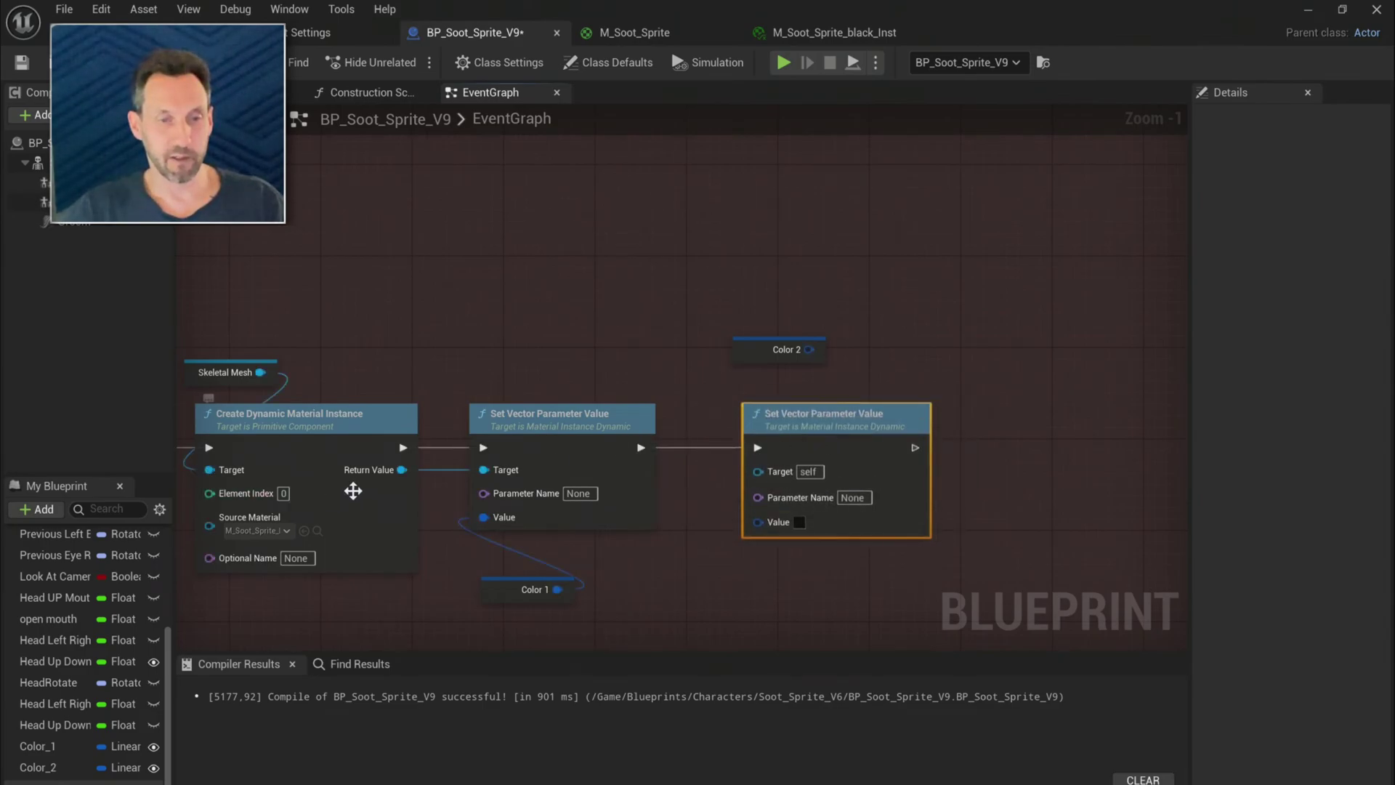
- Wire the material instance's Return Value to the second node's Target and Color_2 to its Value, placing the getter below it
{"action": "left_click_drag", "start_coordinate": [402, 469], "coordinate": [761, 474]}
{"action": "left_click_drag", "start_coordinate": [808, 350], "coordinate": [759, 518]}
{"action": "left_click_drag", "start_coordinate": [738, 360], "coordinate": [714, 597]}
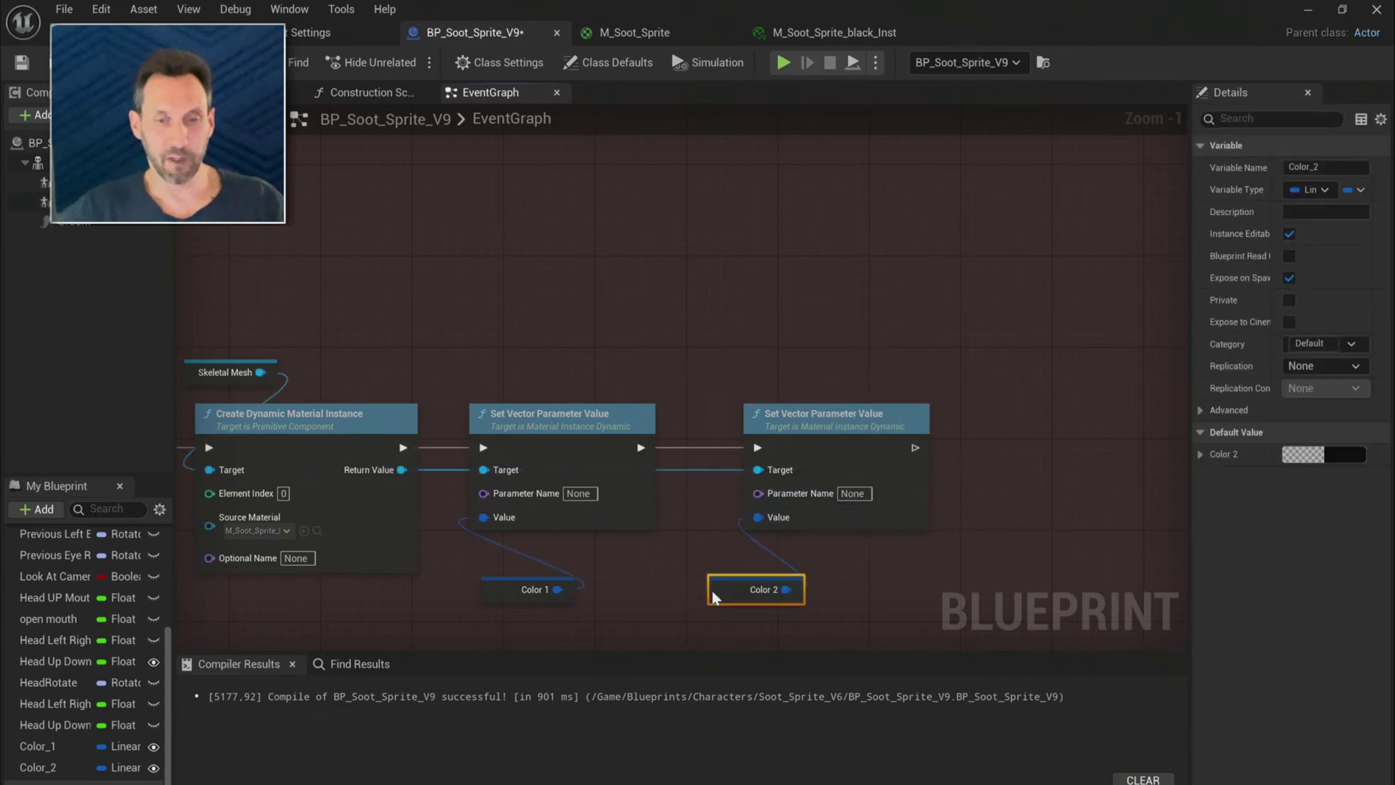
- Examine the Color and Color_2 parameters of M_Soot_Sprite_black_Inst, and close the M_Soot_Sprite material without applying its changes
{"action": "left_click", "coordinate": [669, 33]}
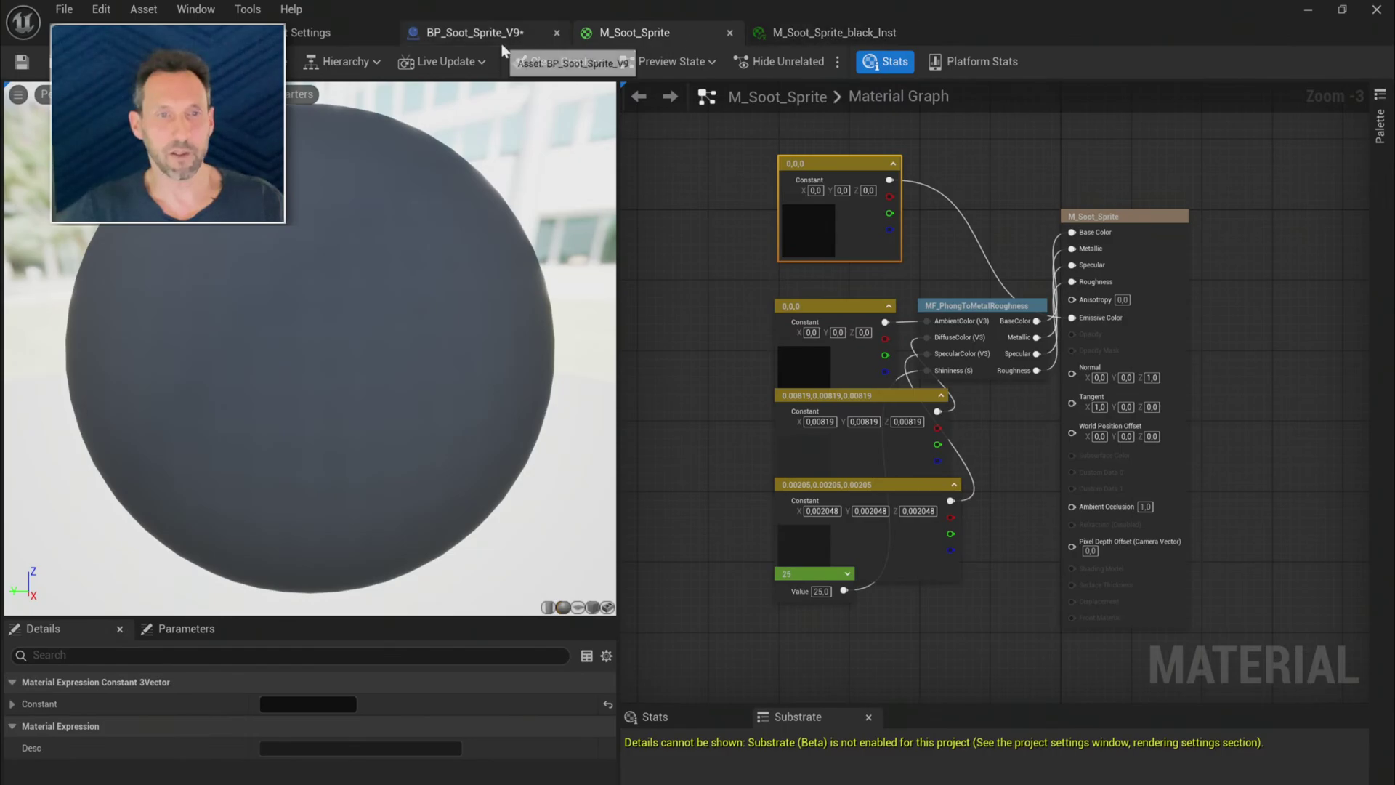
{"action": "left_click", "coordinate": [825, 34]}
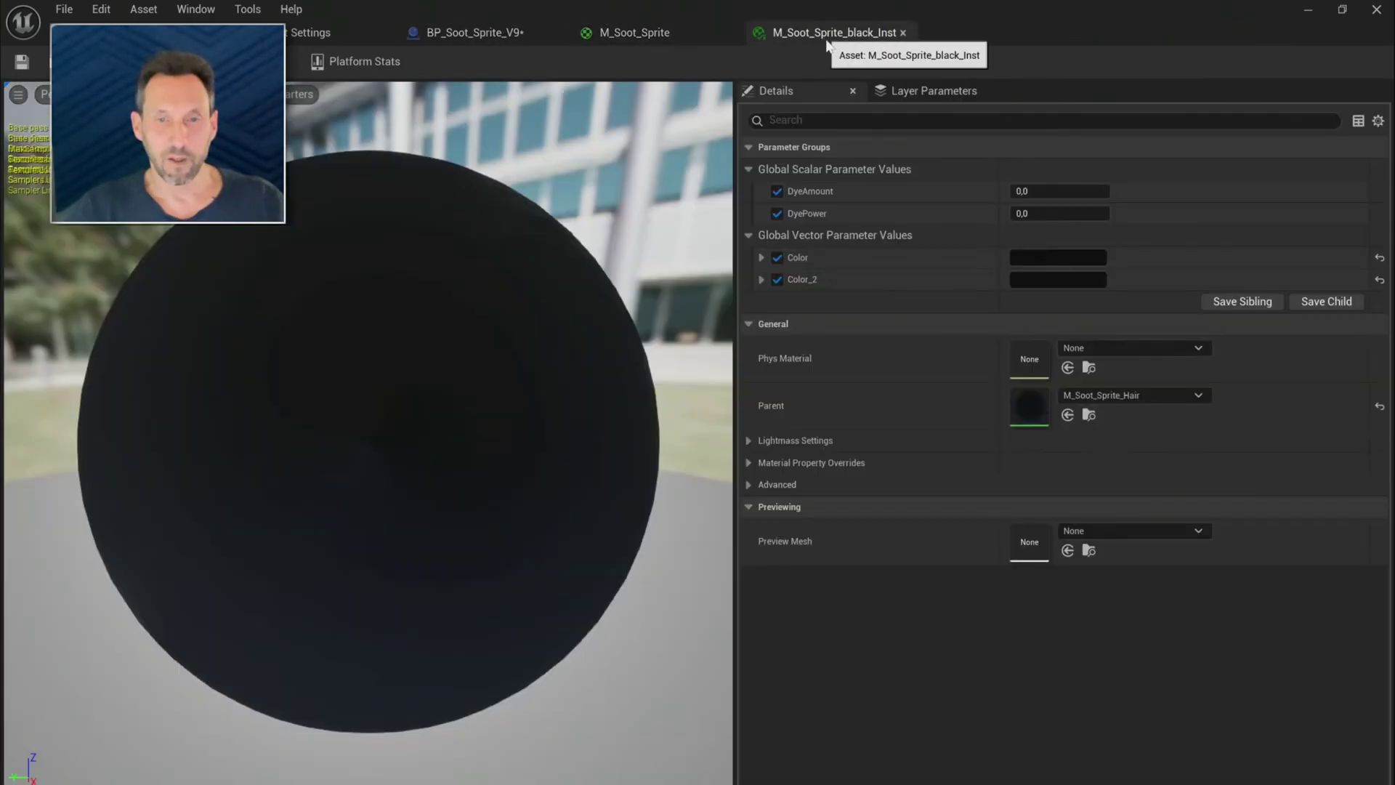
{"action": "left_click", "coordinate": [760, 258]}
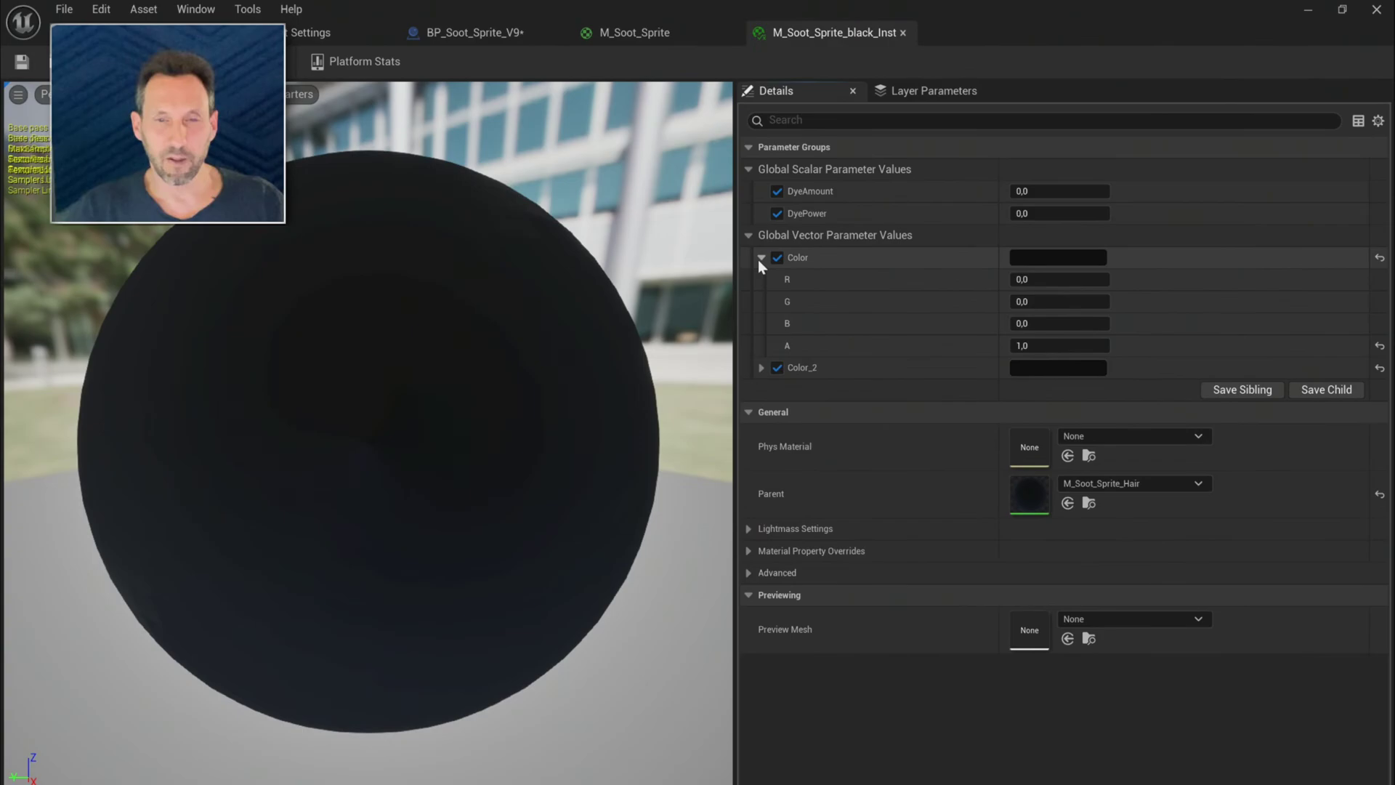
{"action": "left_click", "coordinate": [759, 367]}
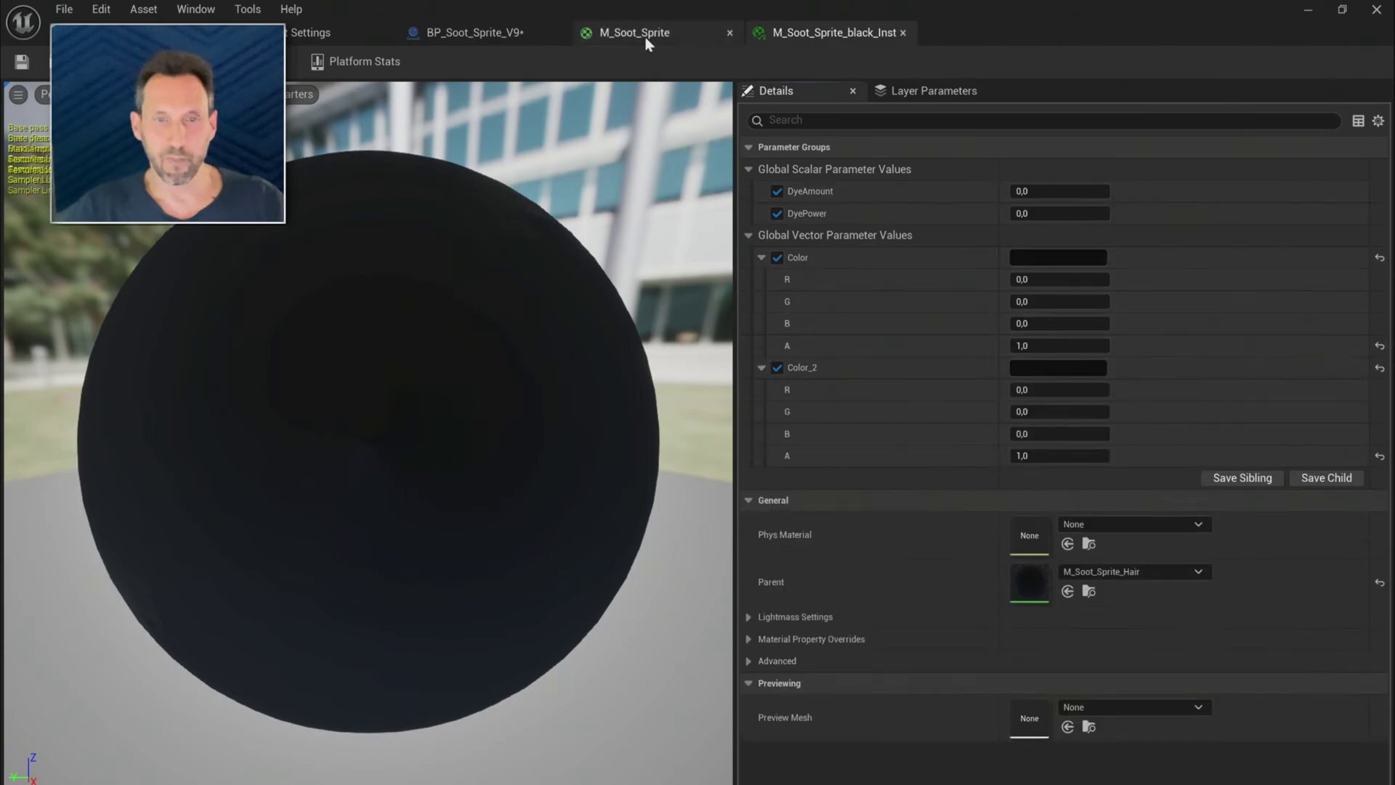
{"action": "left_click", "coordinate": [729, 34]}
{"action": "left_click", "coordinate": [815, 461]}
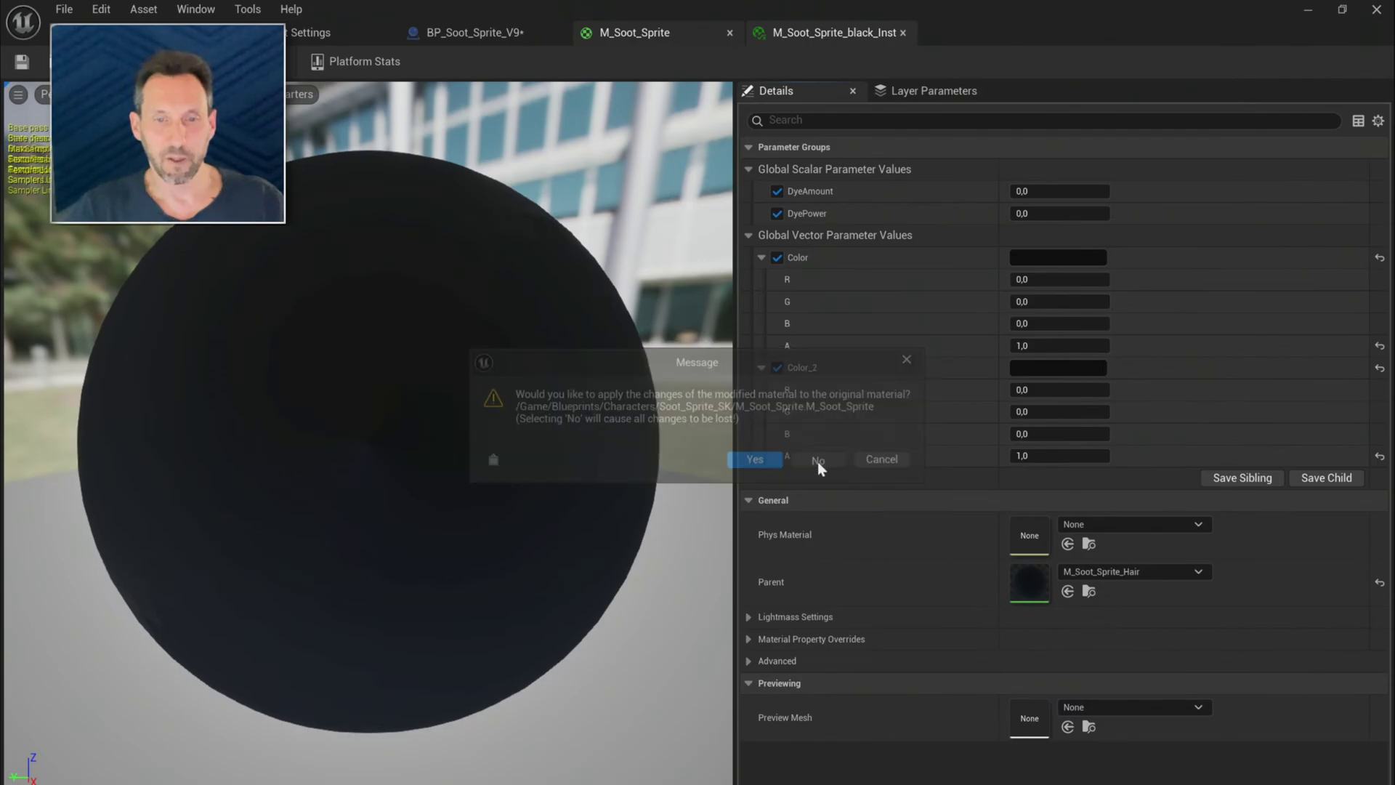
- Open the parent material M_Soot_Sprite_Hair, examine its color parameter names, and return to the BP_Soot_Sprite_V9 event graph
{"action": "left_click", "coordinate": [1088, 591]}
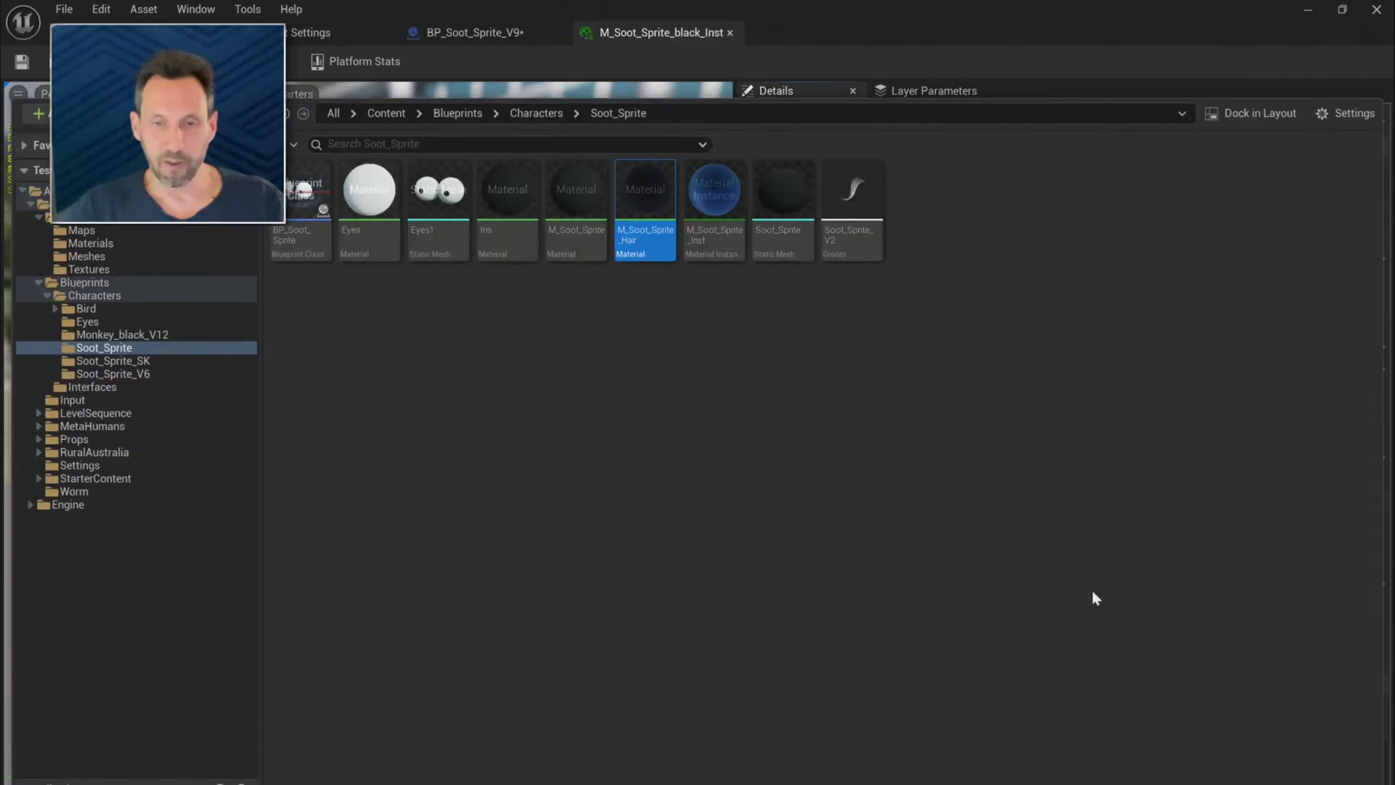
{"action": "double_click", "coordinate": [650, 202]}
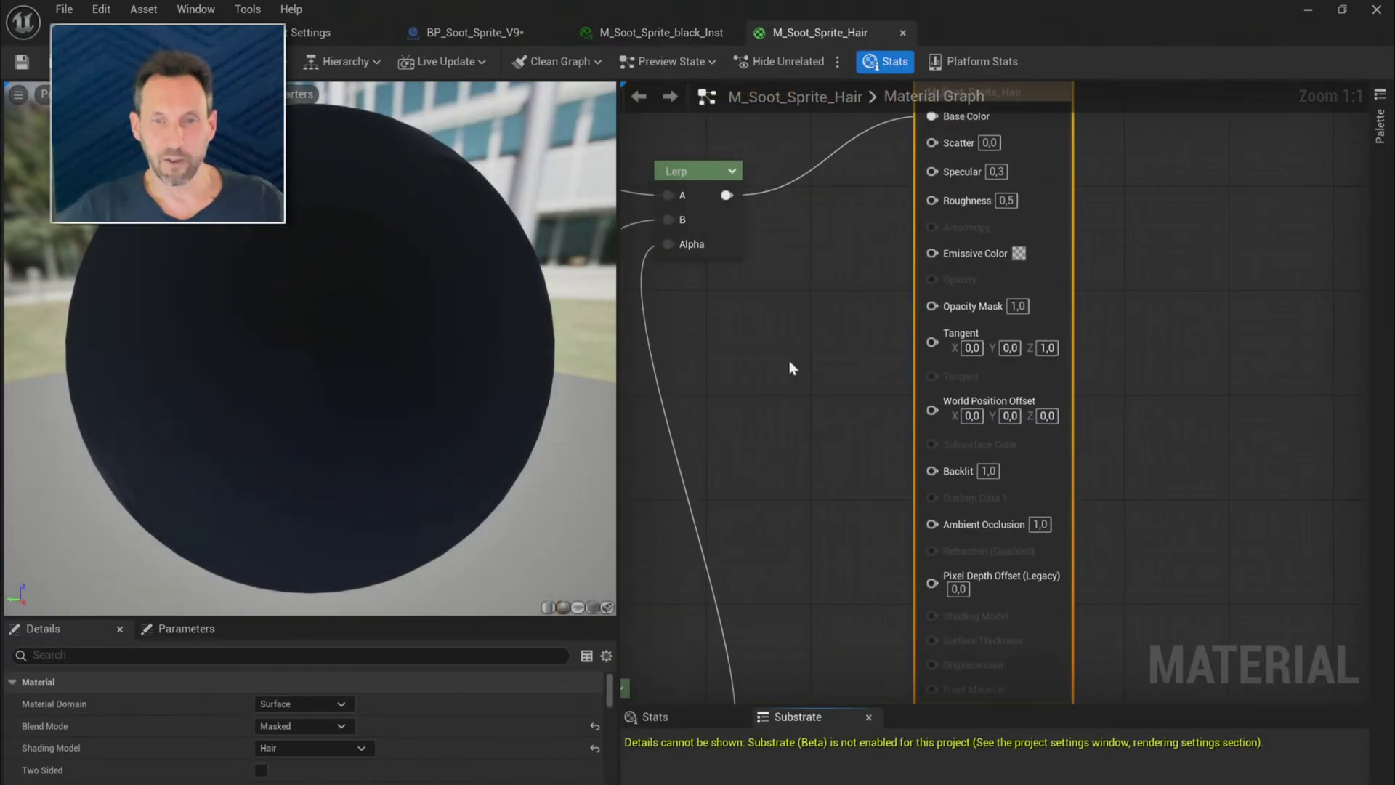
{"action": "right_click_drag", "start_coordinate": [796, 356], "coordinate": [1136, 458]}
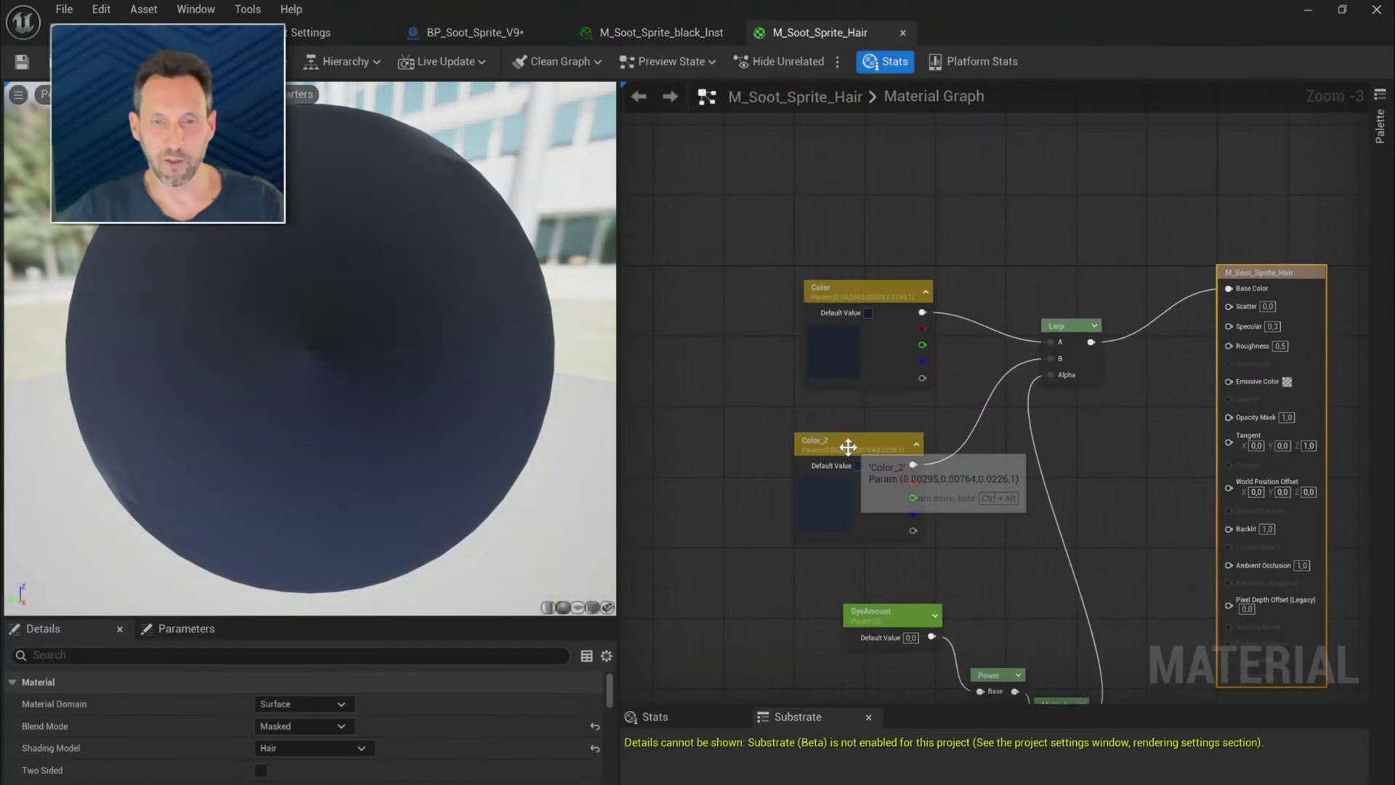
{"action": "left_click", "coordinate": [473, 34]}
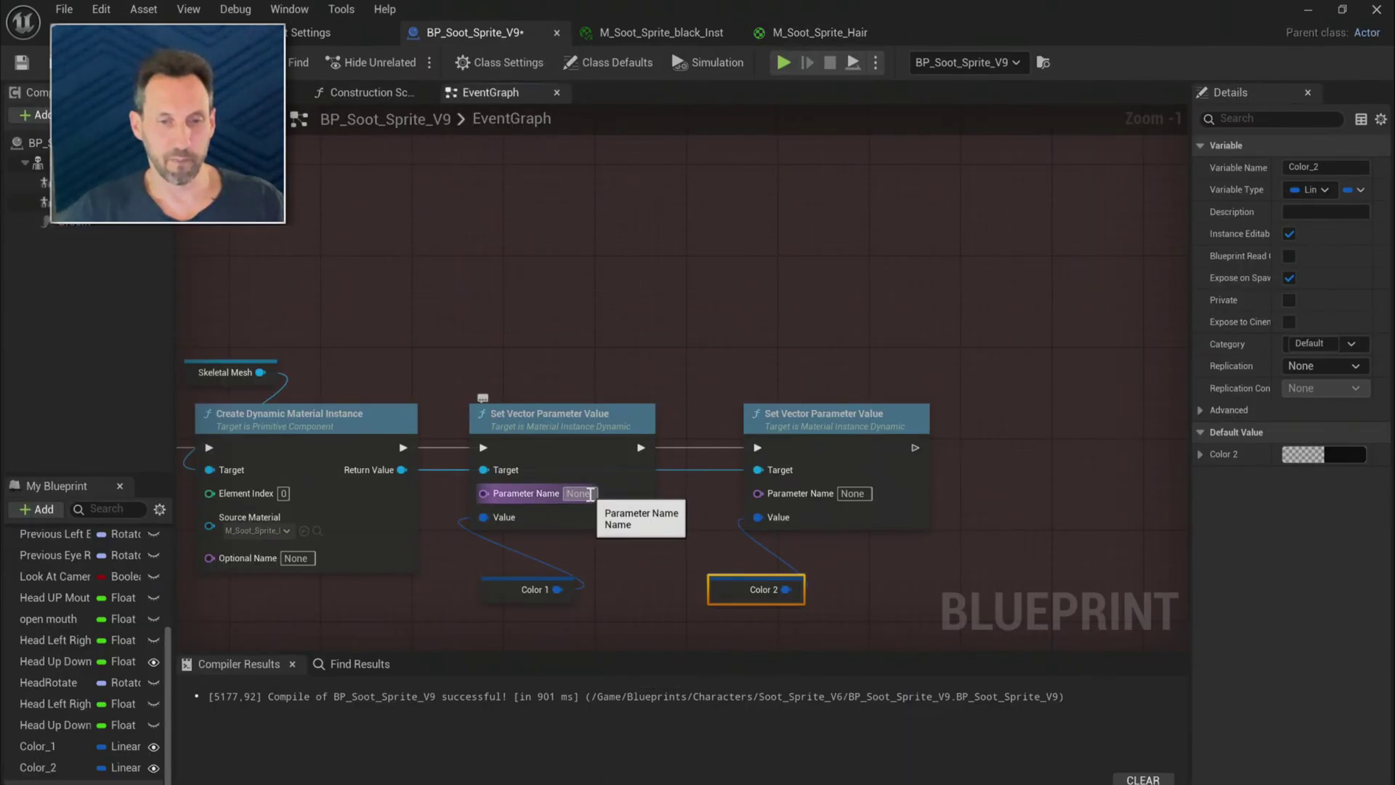
- Set the first Set Vector Parameter Value node's Parameter Name to Color and the second's to Color_2, checking the spelling in M_Soot_Sprite_Hair
{"action": "left_click", "coordinate": [578, 493]}
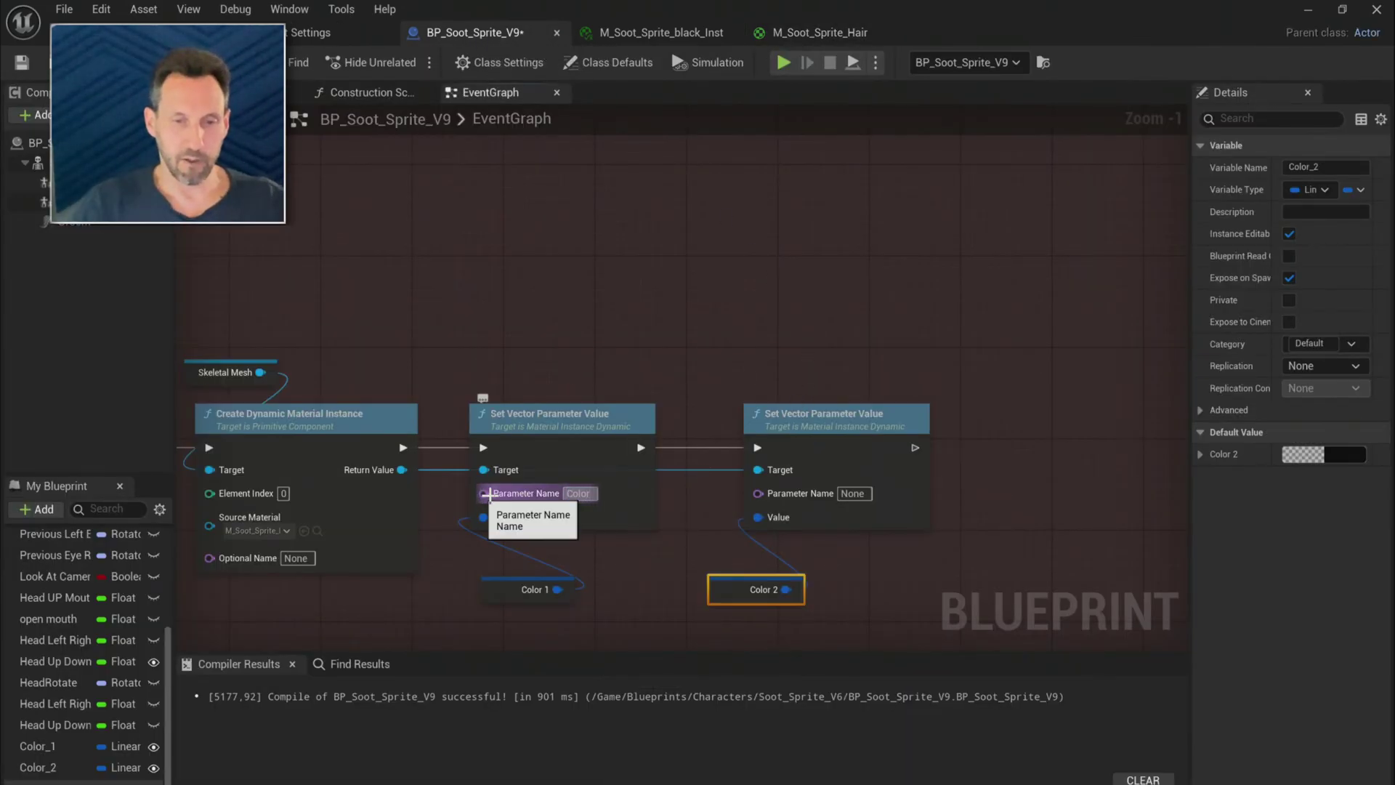
{"action": "left_click", "coordinate": [849, 493]}
{"action": "type", "text": "C"}
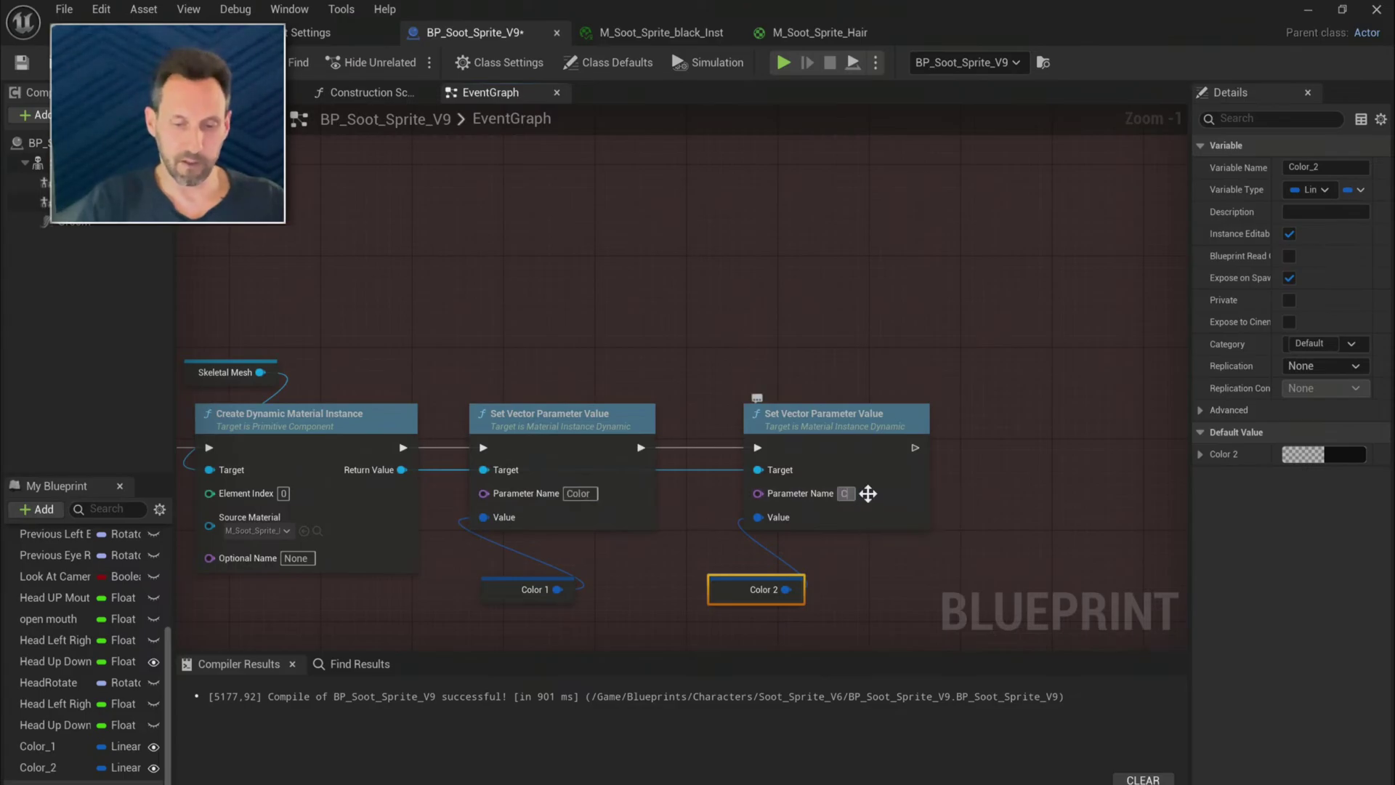
{"action": "type", "text": "olor2"}
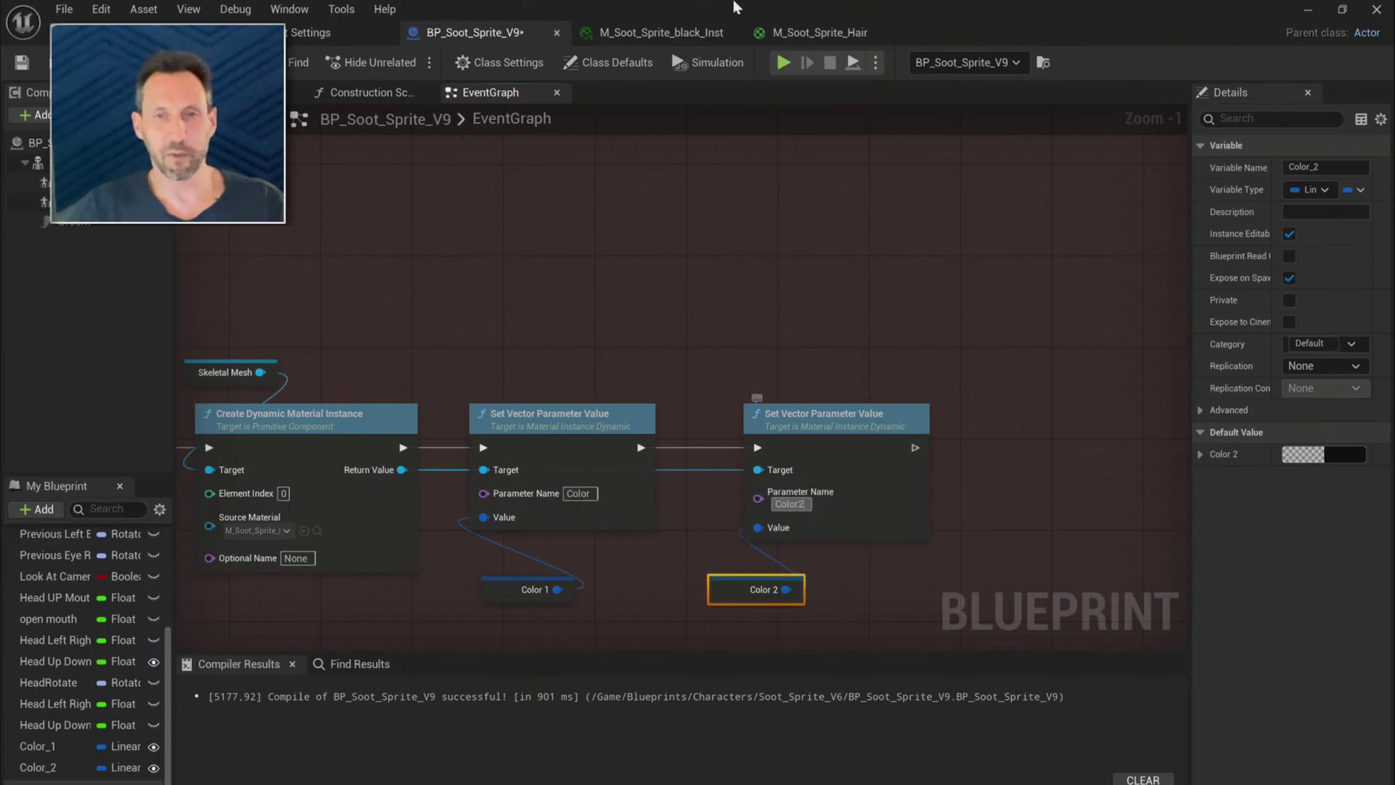
{"action": "left_click", "coordinate": [834, 35]}
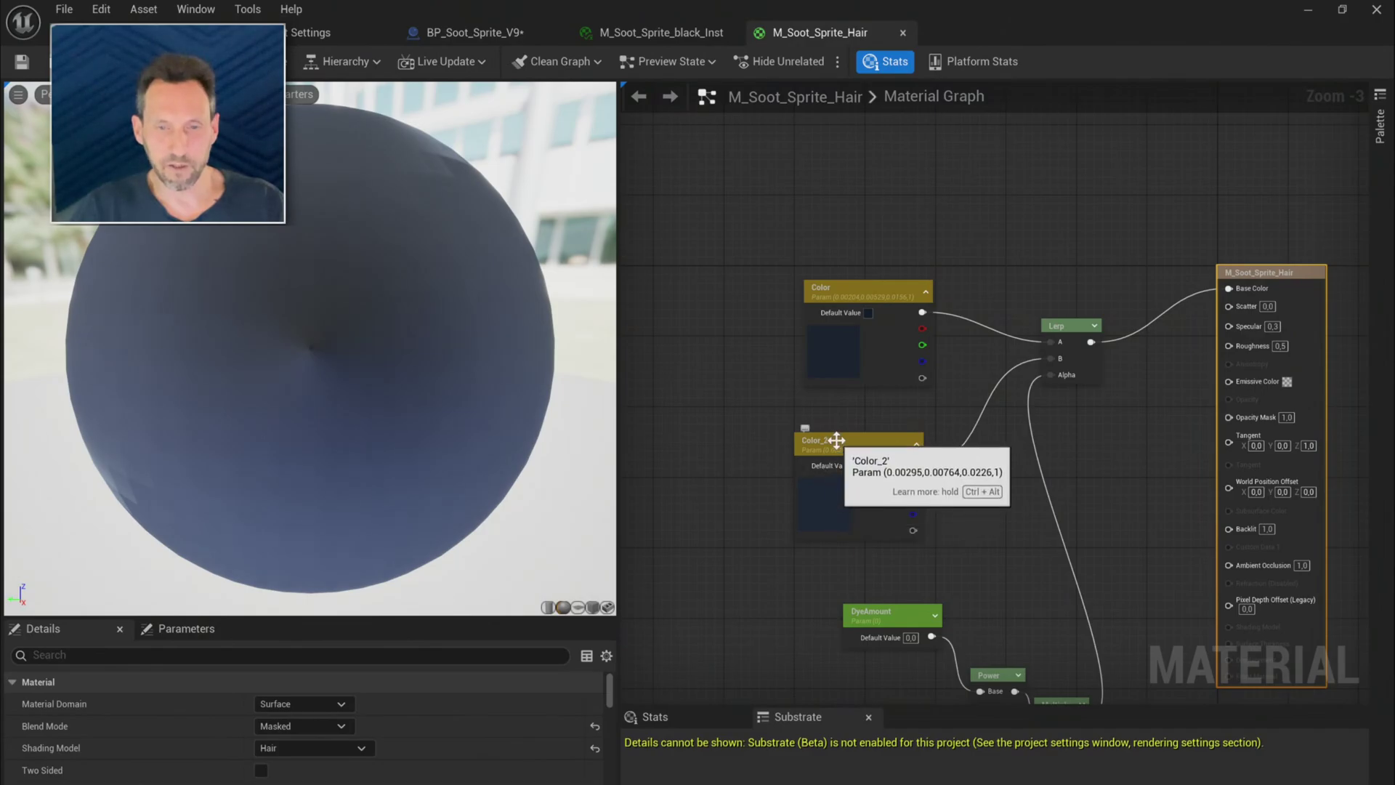
{"action": "key", "text": "alt+Tab"}
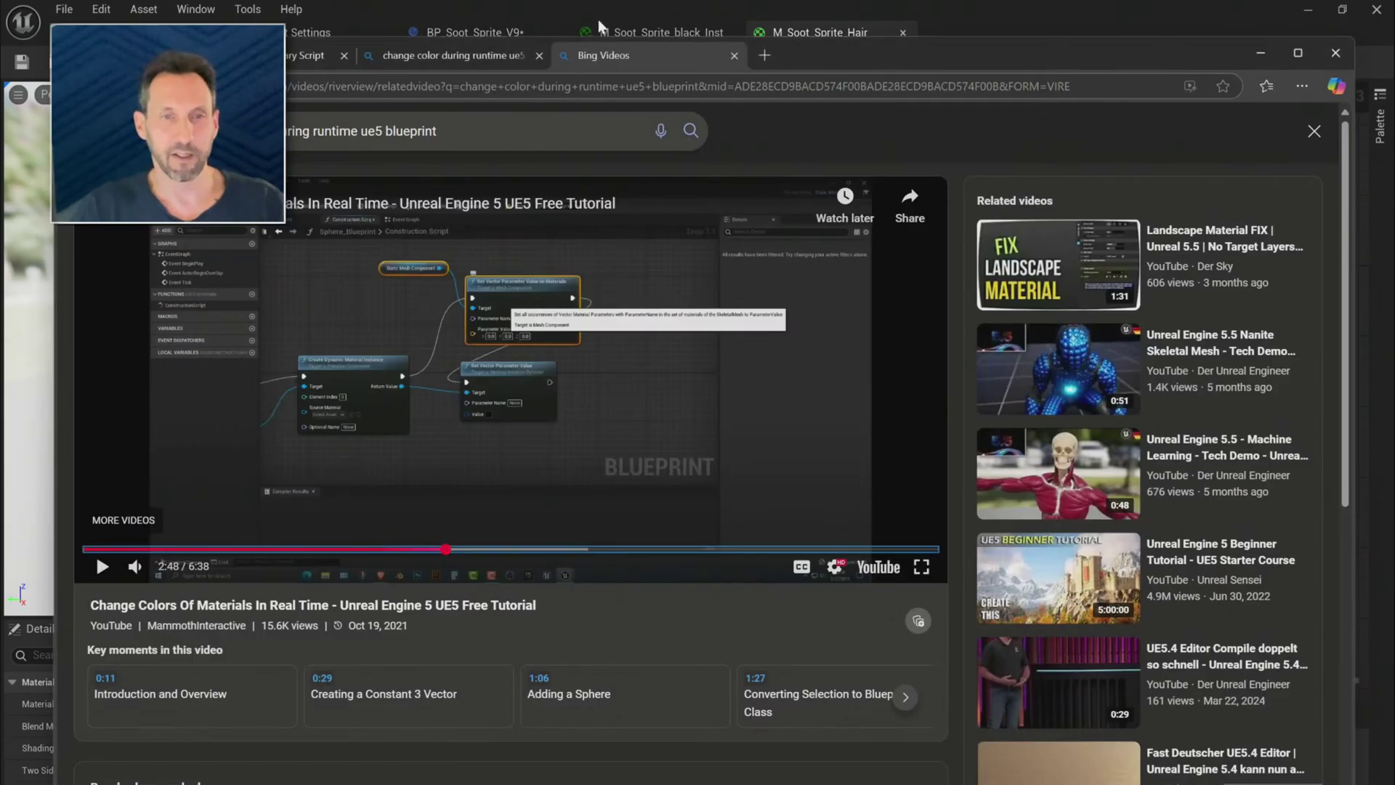
{"action": "left_click", "coordinate": [1260, 53]}
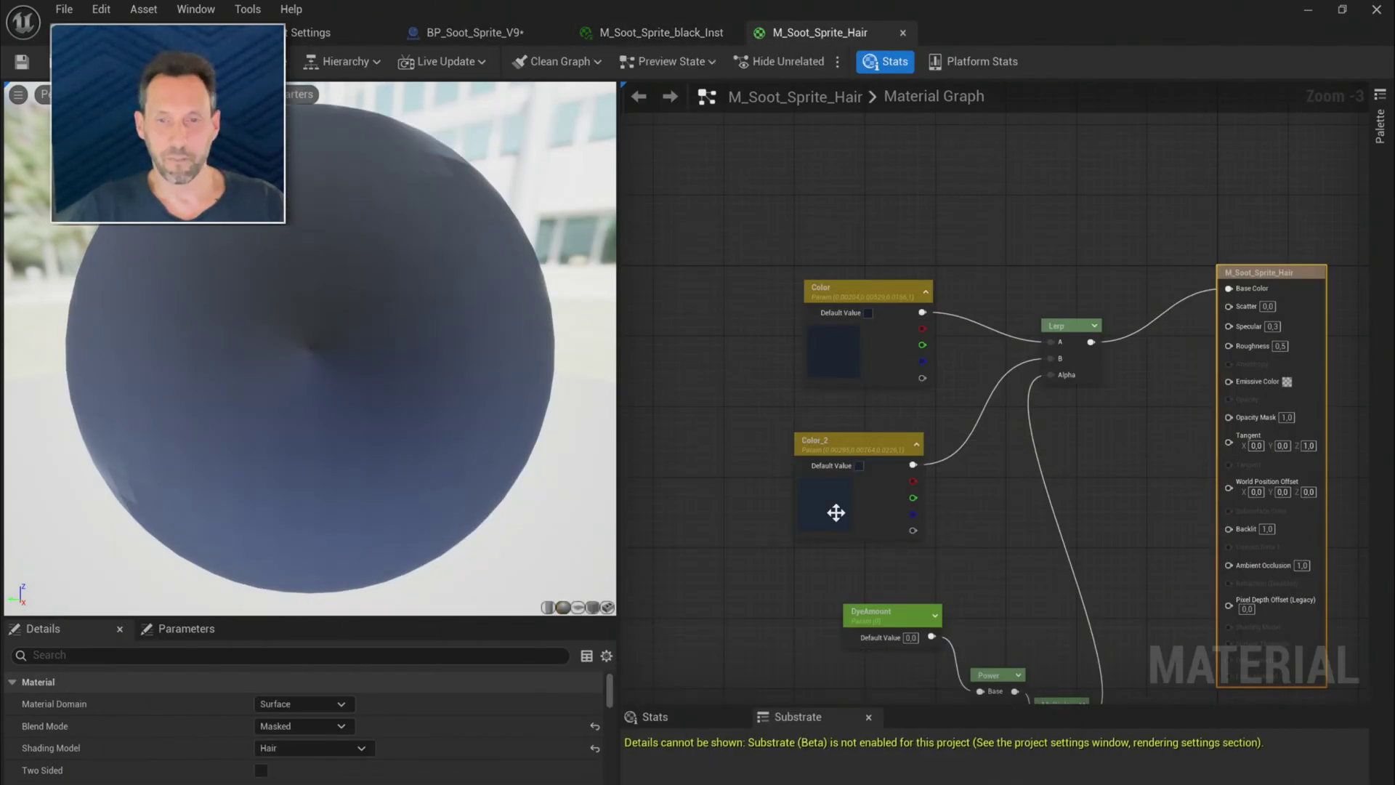
{"action": "left_click", "coordinate": [475, 33]}
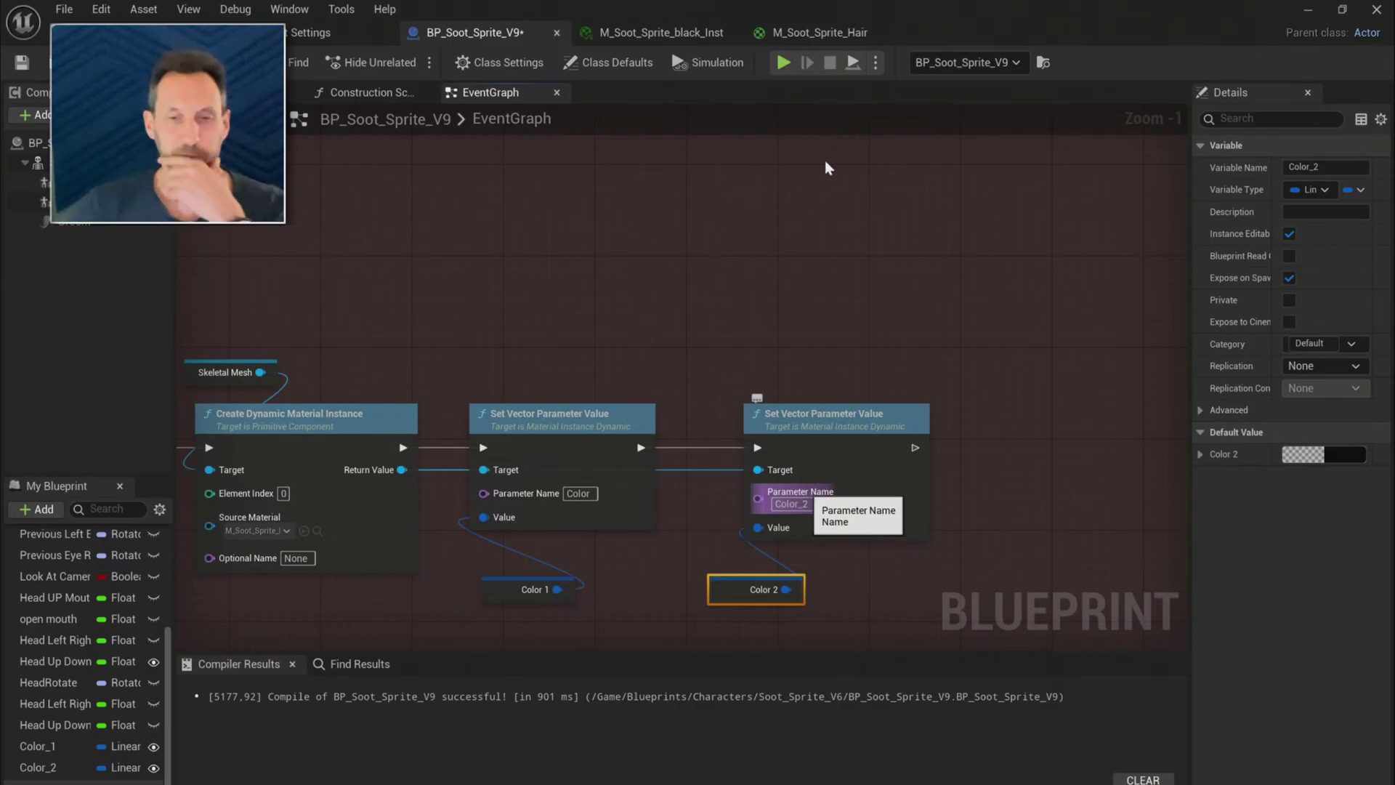
- Save BP_Soot_Sprite_V9, return to the Test_Start level, and save all files of the project
{"action": "key", "text": "ctrl+s"}
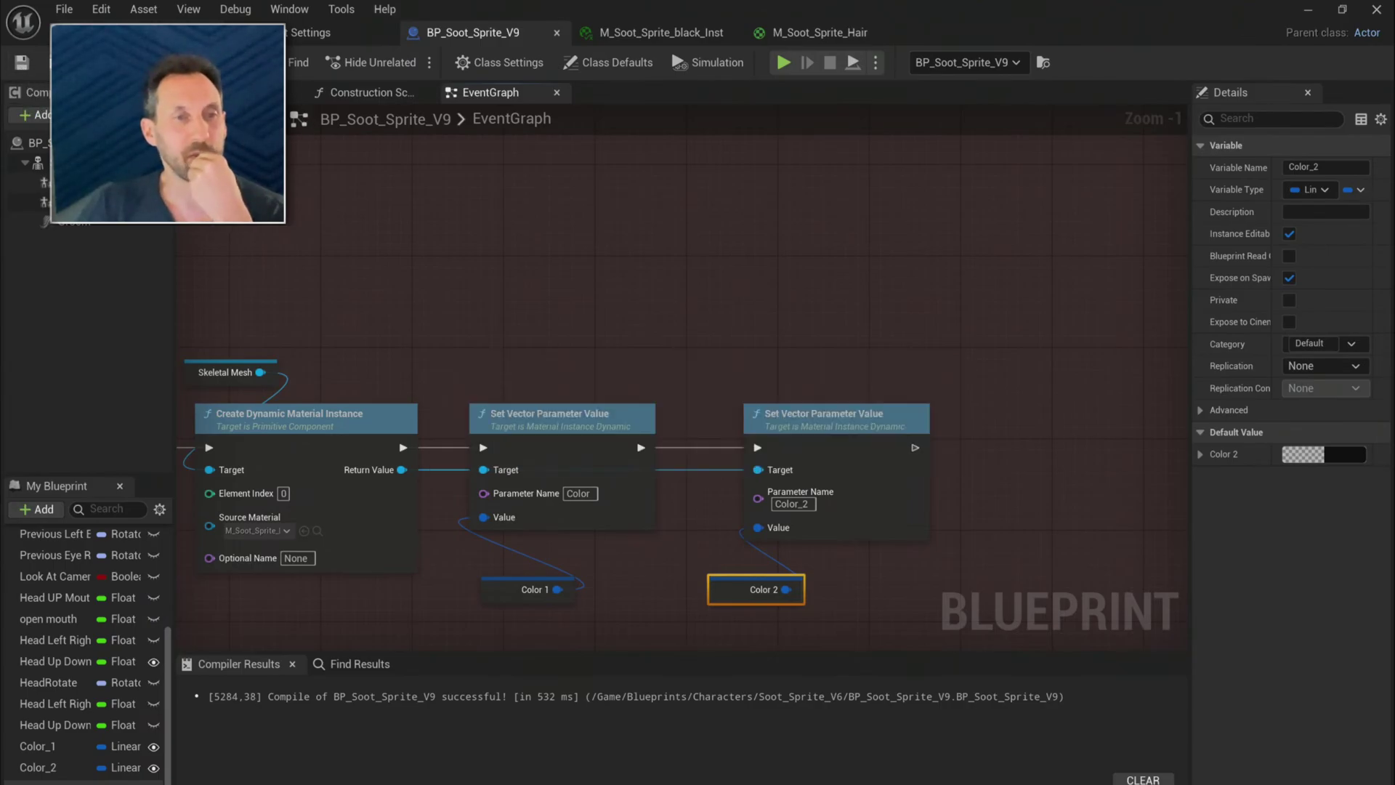
{"action": "left_click", "coordinate": [124, 32]}
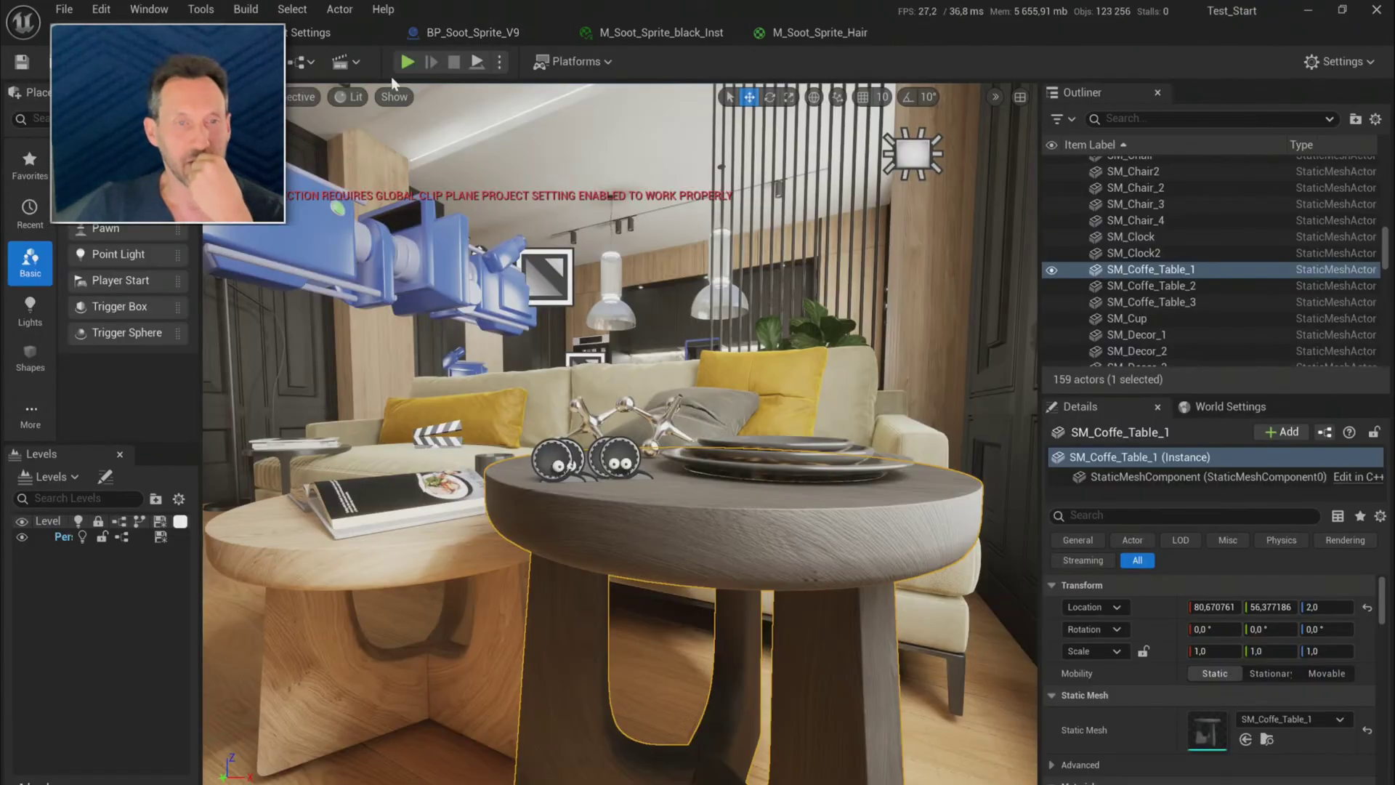
{"action": "left_click", "coordinate": [65, 9]}
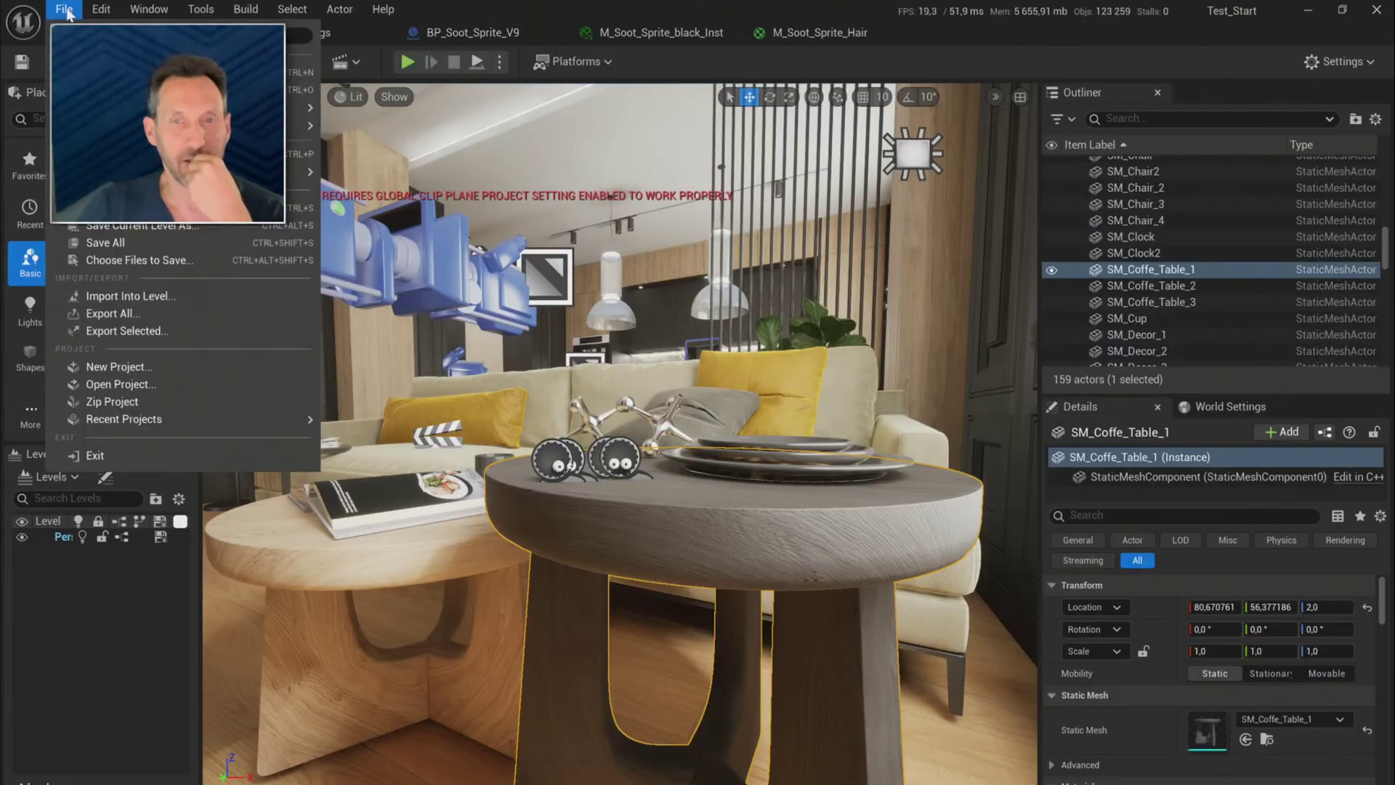
{"action": "left_click", "coordinate": [148, 243]}
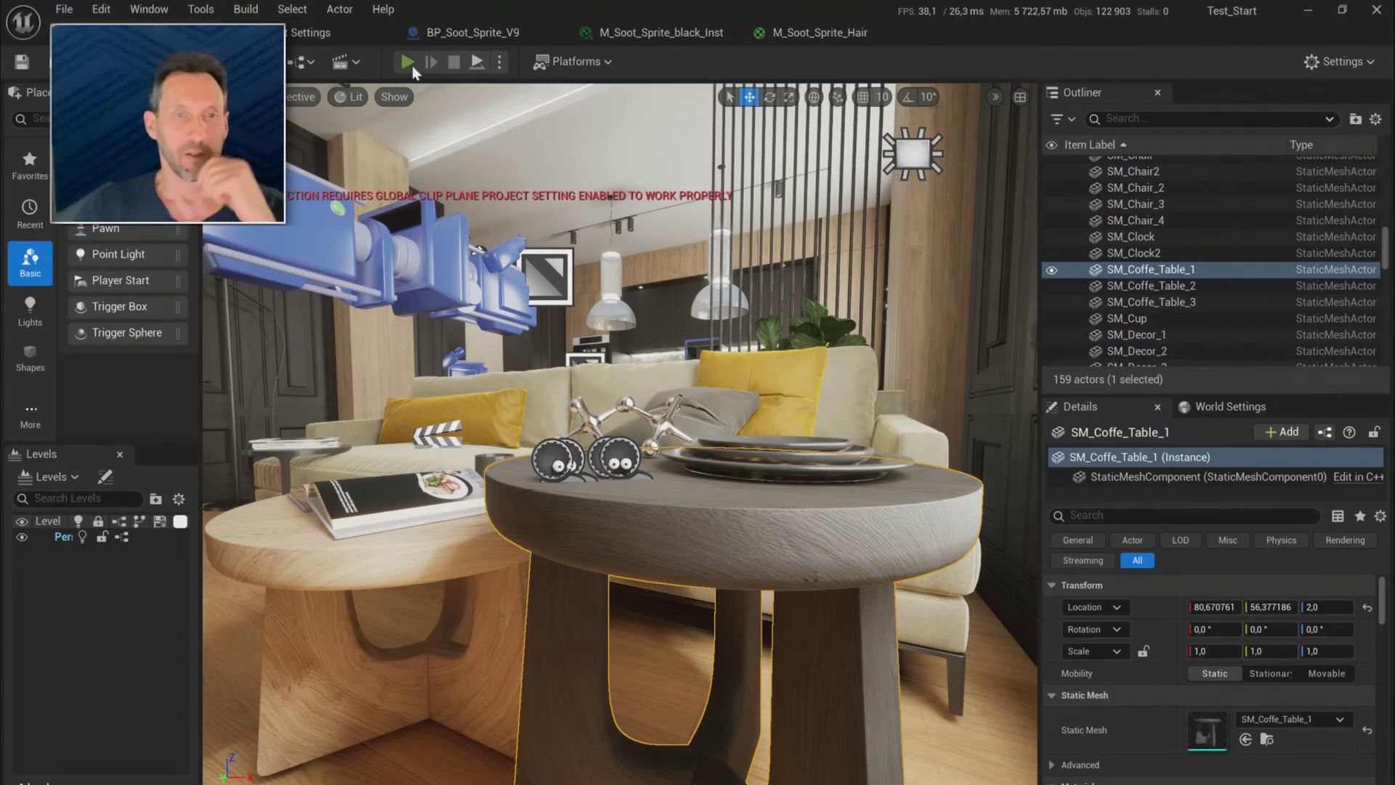
- Play-test the Test_Start level to examine the fur color of the two soot sprites, and stop the session
{"action": "left_click", "coordinate": [412, 65]}
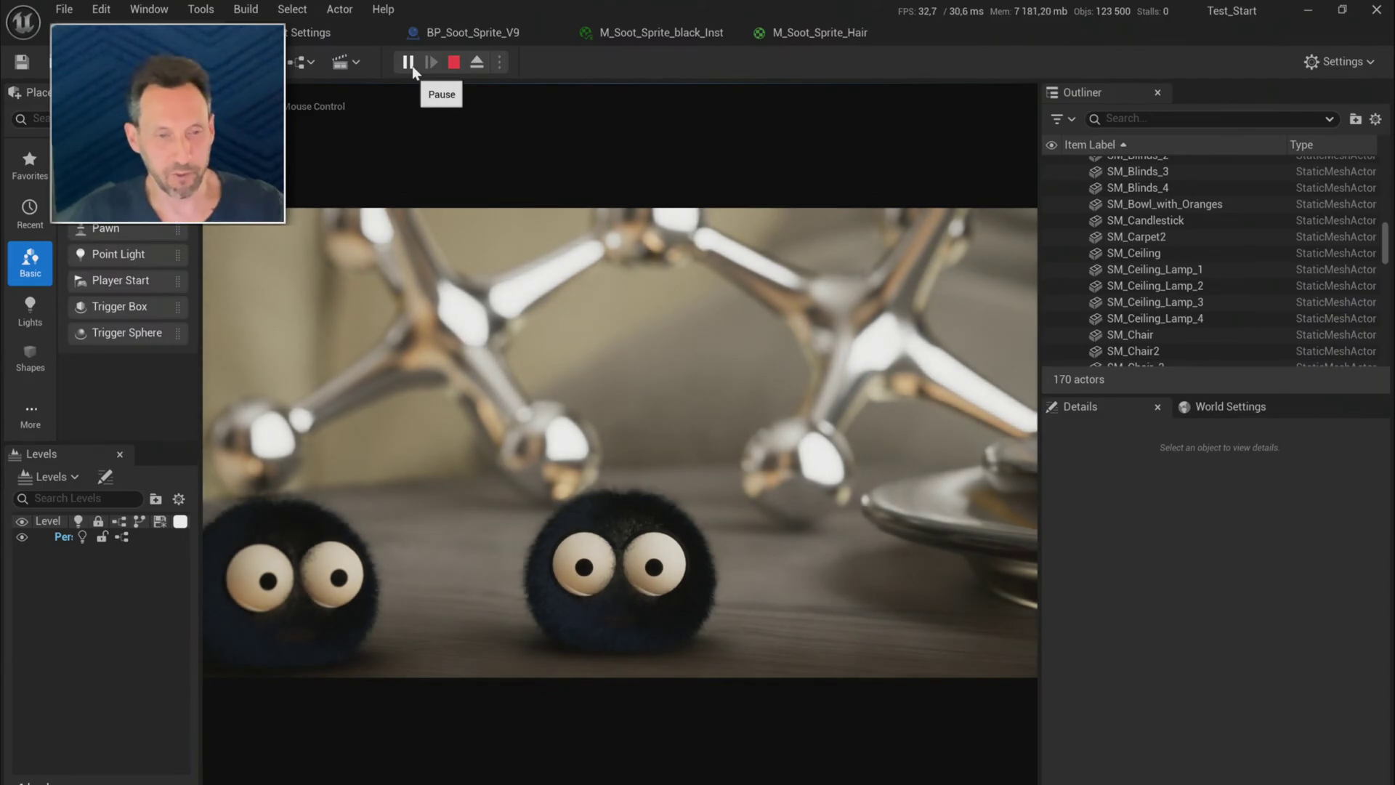
{"action": "left_click", "coordinate": [548, 289]}
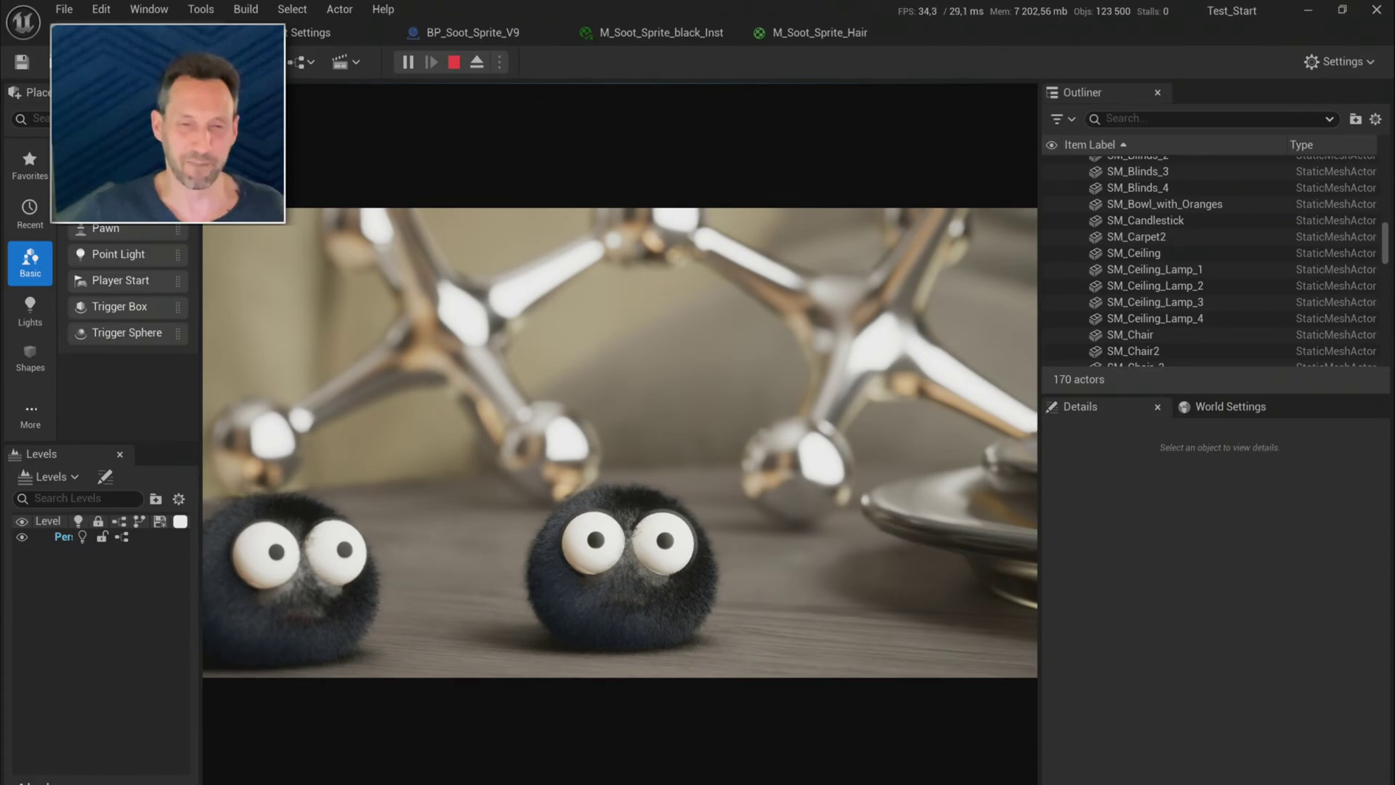
{"action": "key", "text": "Escape"}
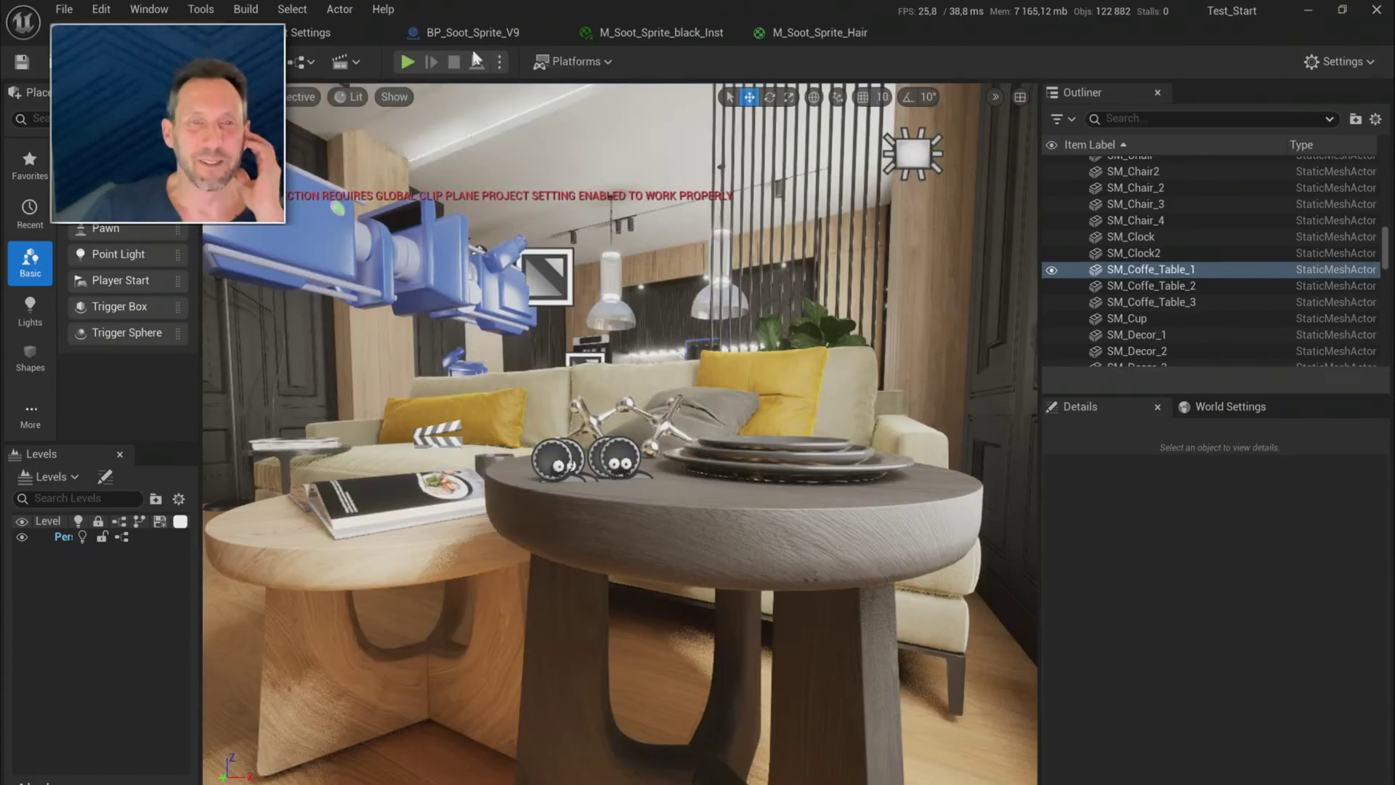
- Replace Skeletal Mesh with the Groom component as Target of the rightmost Create Dynamic Material Instance node, and save the blueprint
{"action": "left_click", "coordinate": [499, 34]}
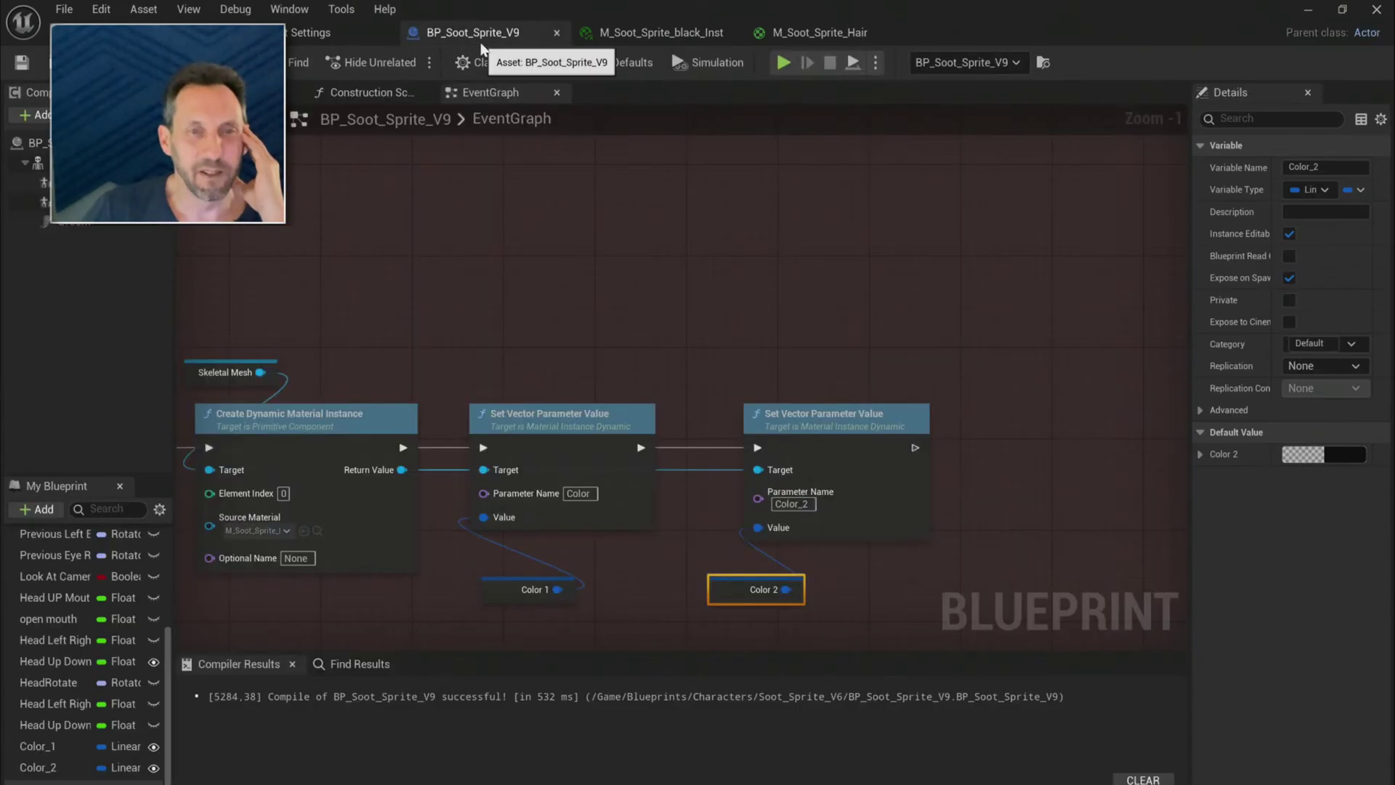
{"action": "right_click_drag", "start_coordinate": [451, 446], "coordinate": [632, 454]}
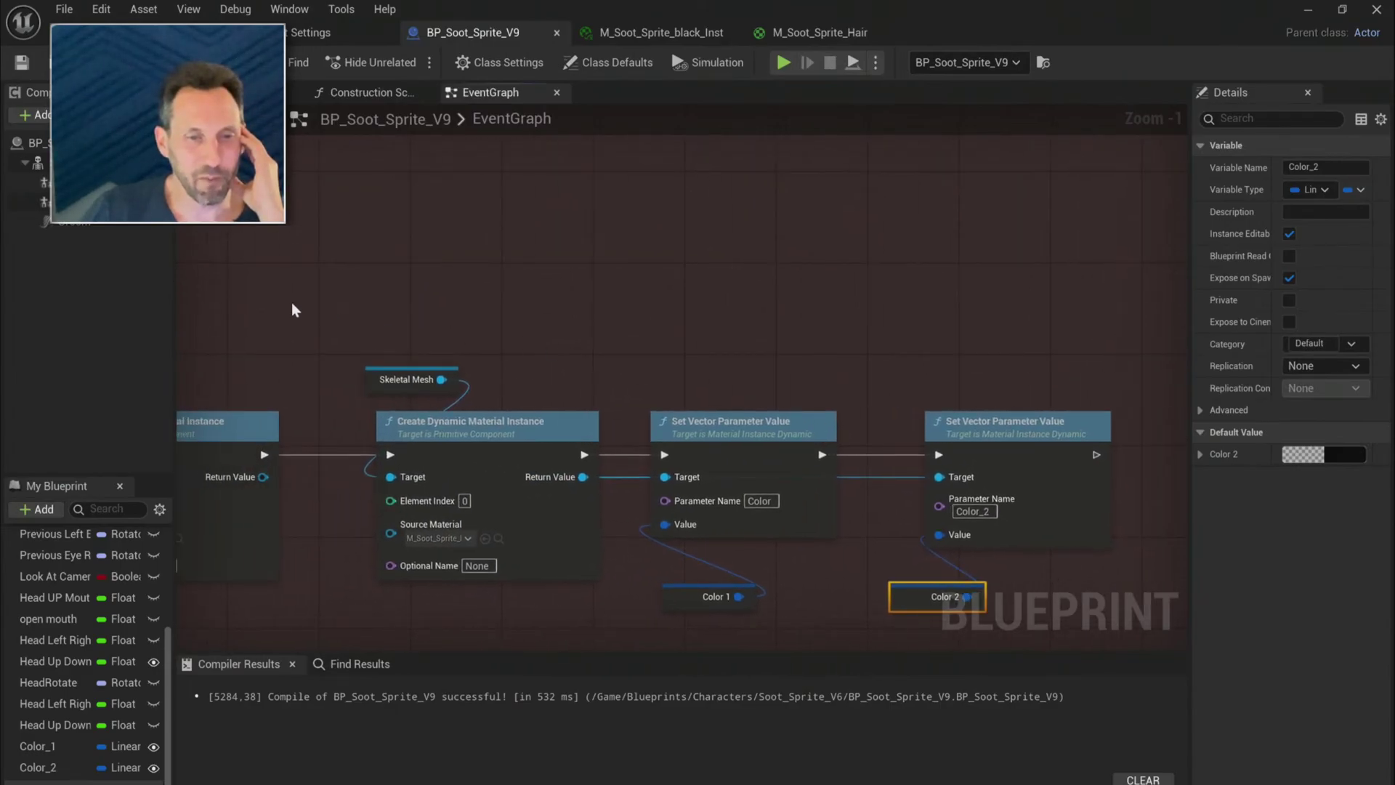
{"action": "left_click_drag", "start_coordinate": [65, 224], "coordinate": [391, 477]}
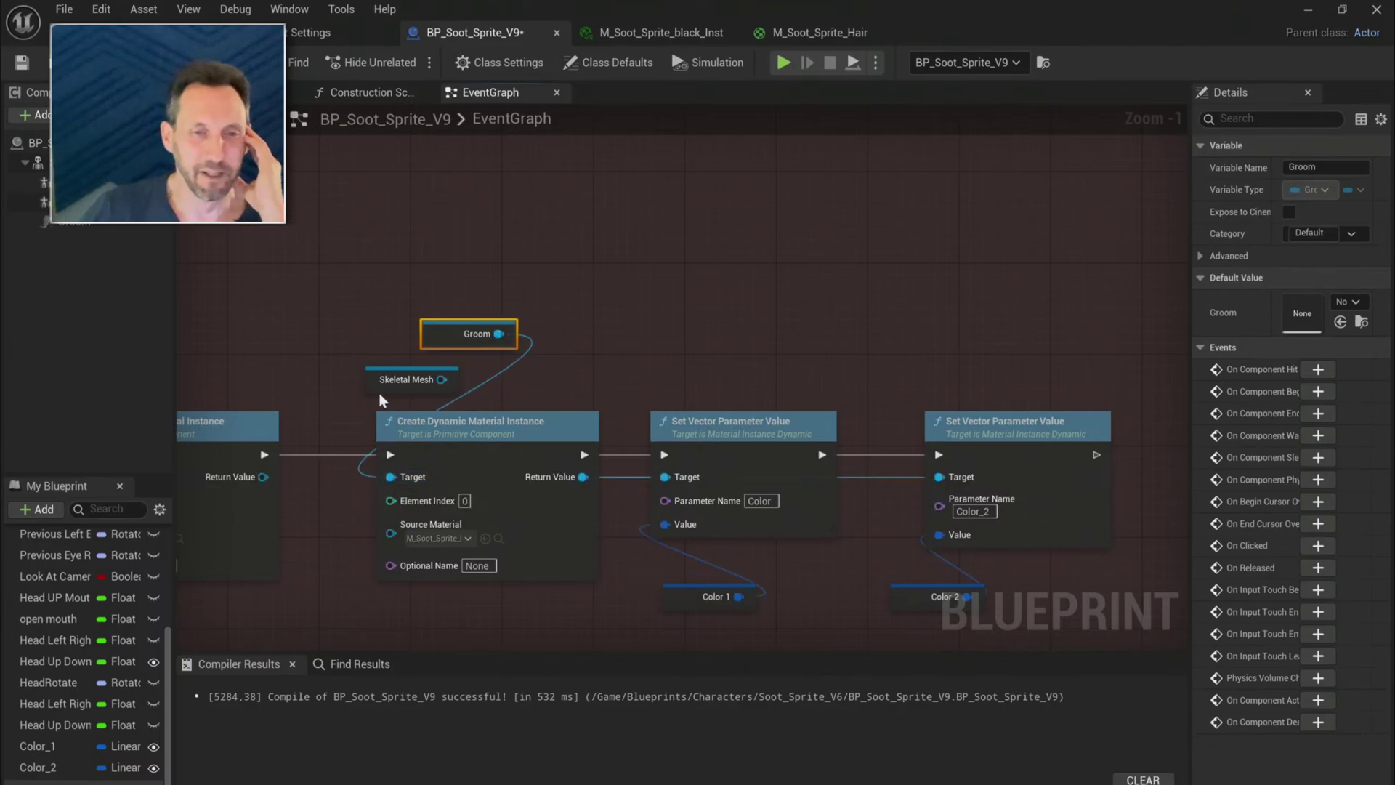
{"action": "left_click_drag", "start_coordinate": [368, 385], "coordinate": [300, 350]}
{"action": "key", "text": "Delete"}
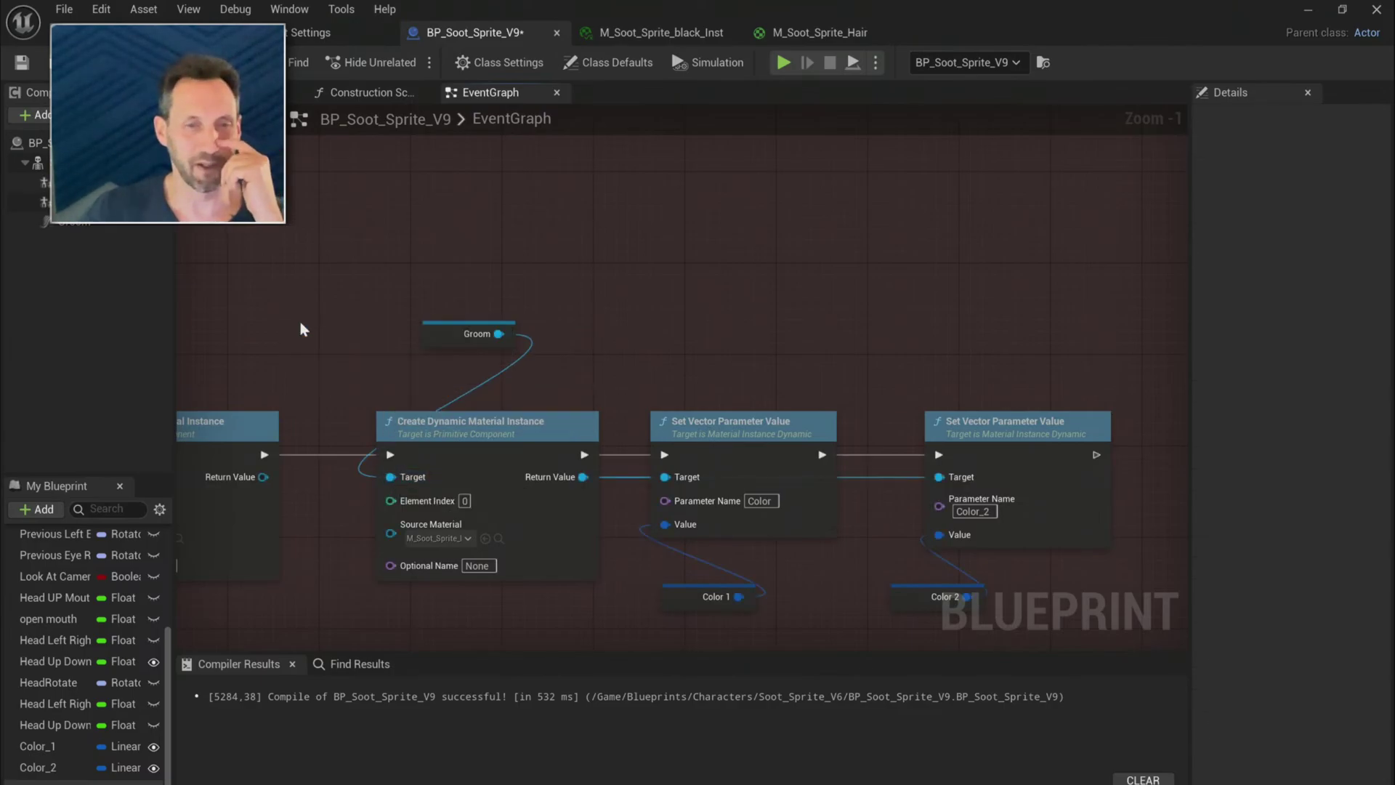
{"action": "left_click_drag", "start_coordinate": [437, 324], "coordinate": [353, 369]}
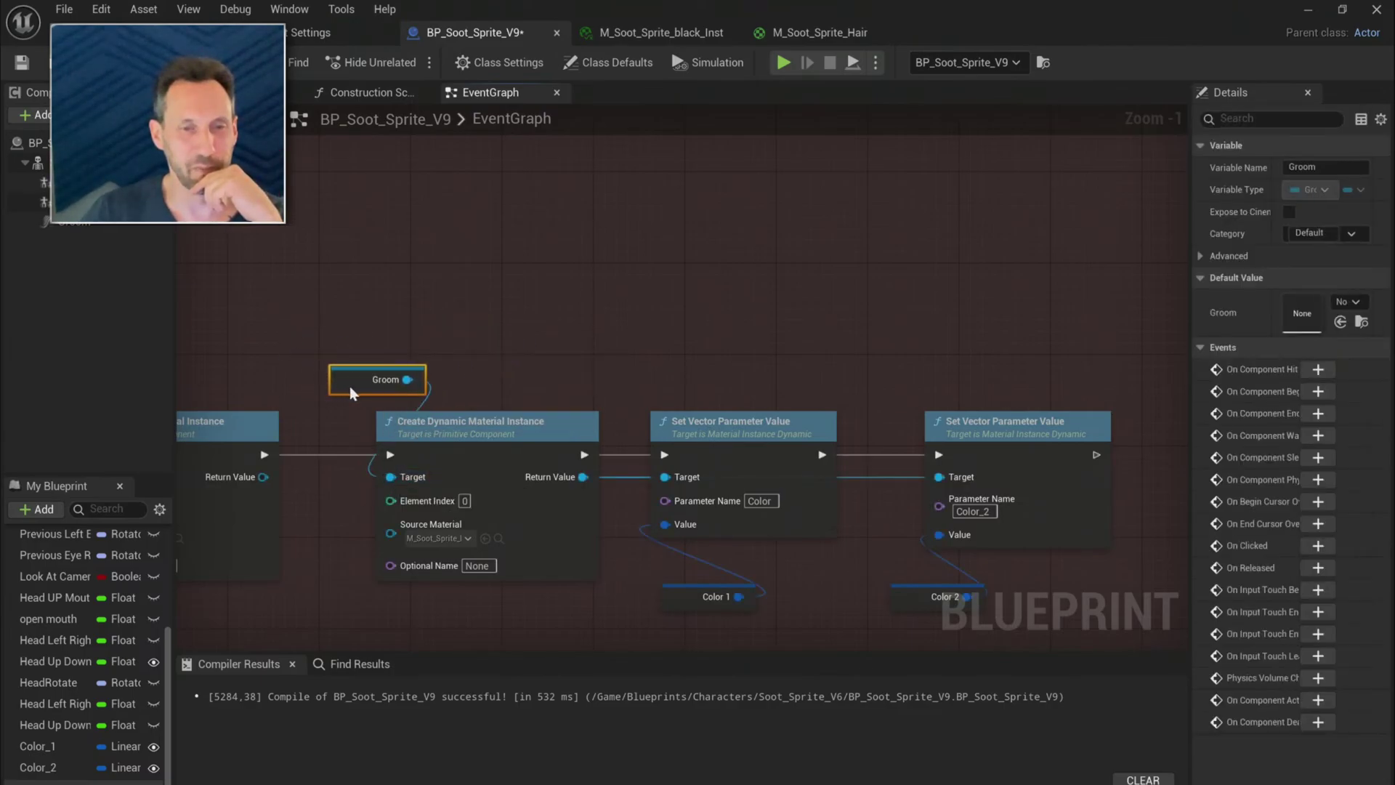
{"action": "key", "text": "ctrl+s"}
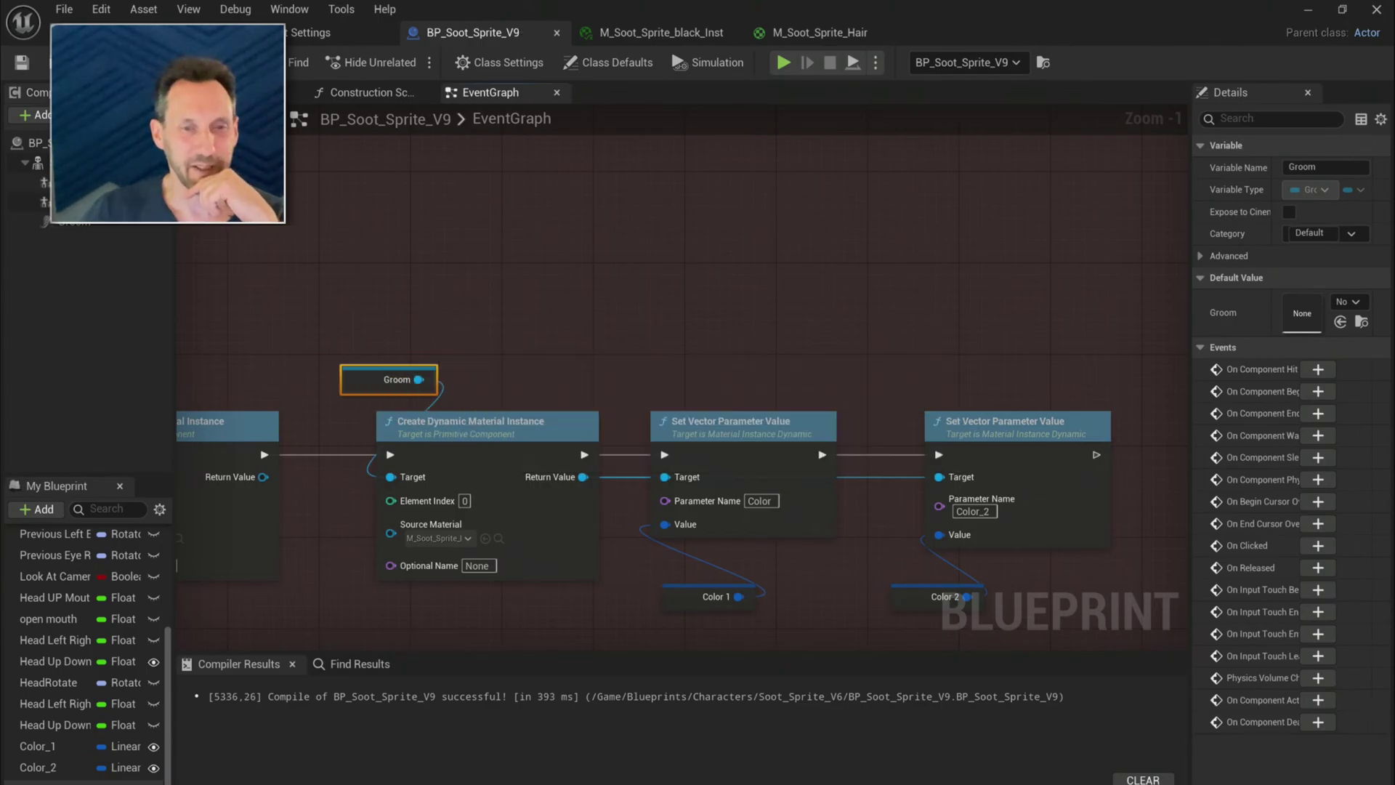
- Run the level again to check the sprites' fur with Groom as the material target, and stop playing
{"action": "left_click", "coordinate": [108, 33]}
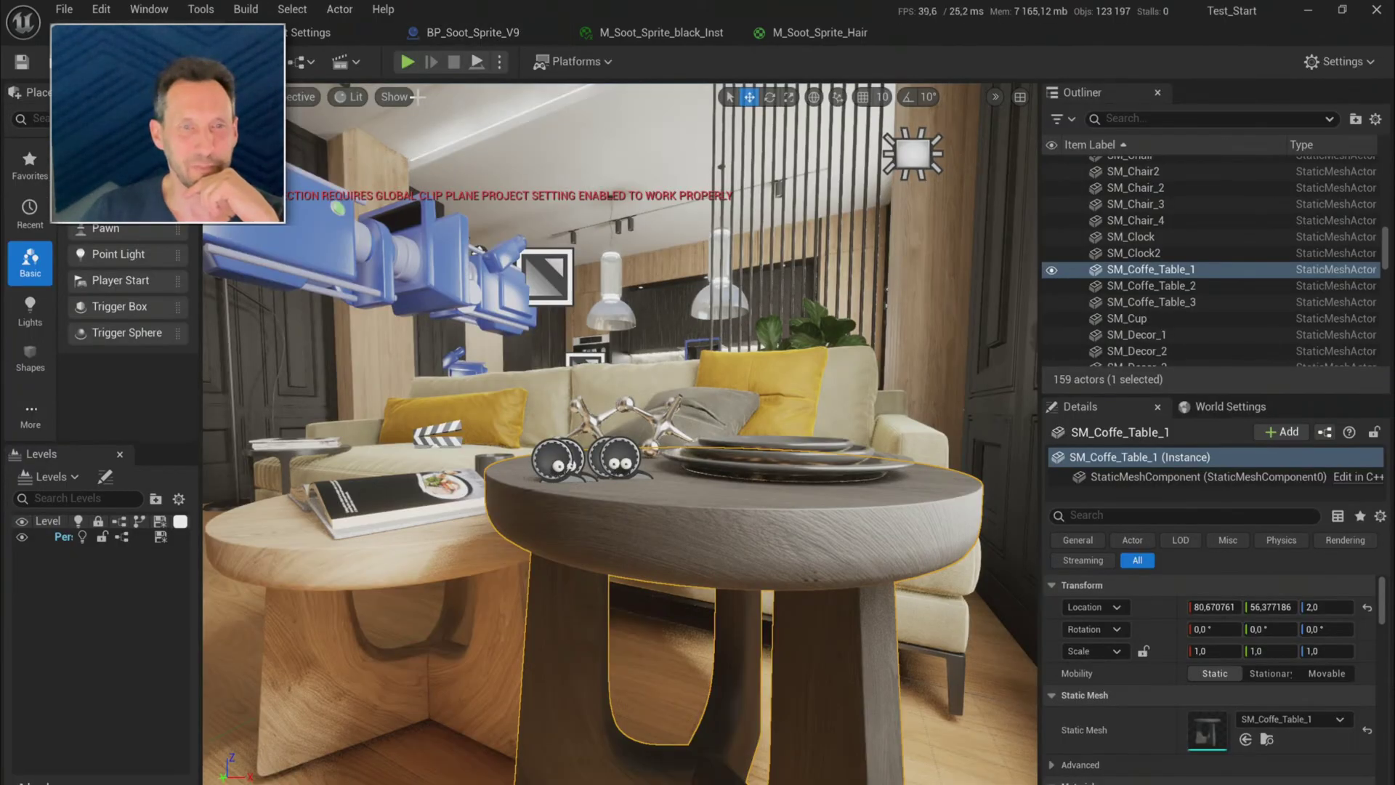
{"action": "key", "text": "alt+p"}
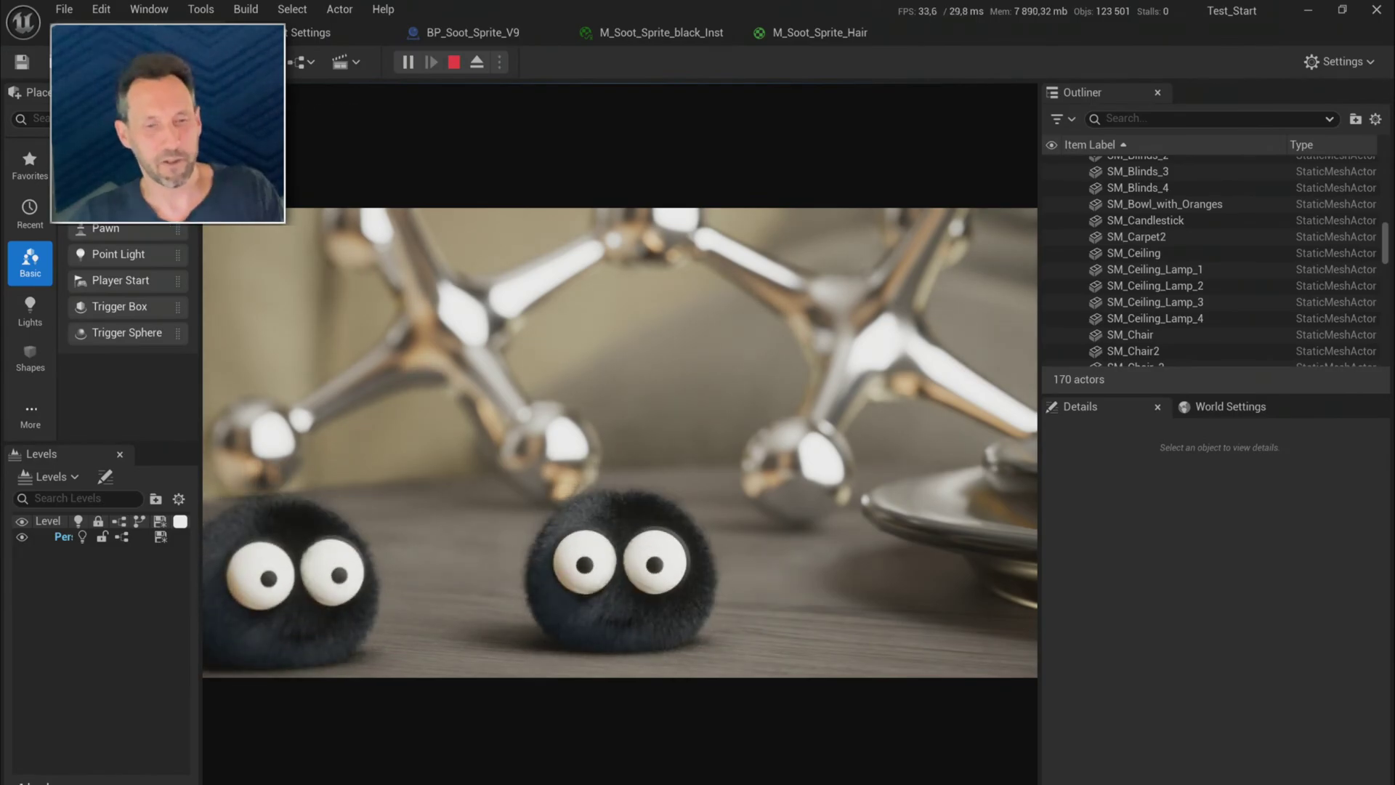
{"action": "key", "text": "Escape"}
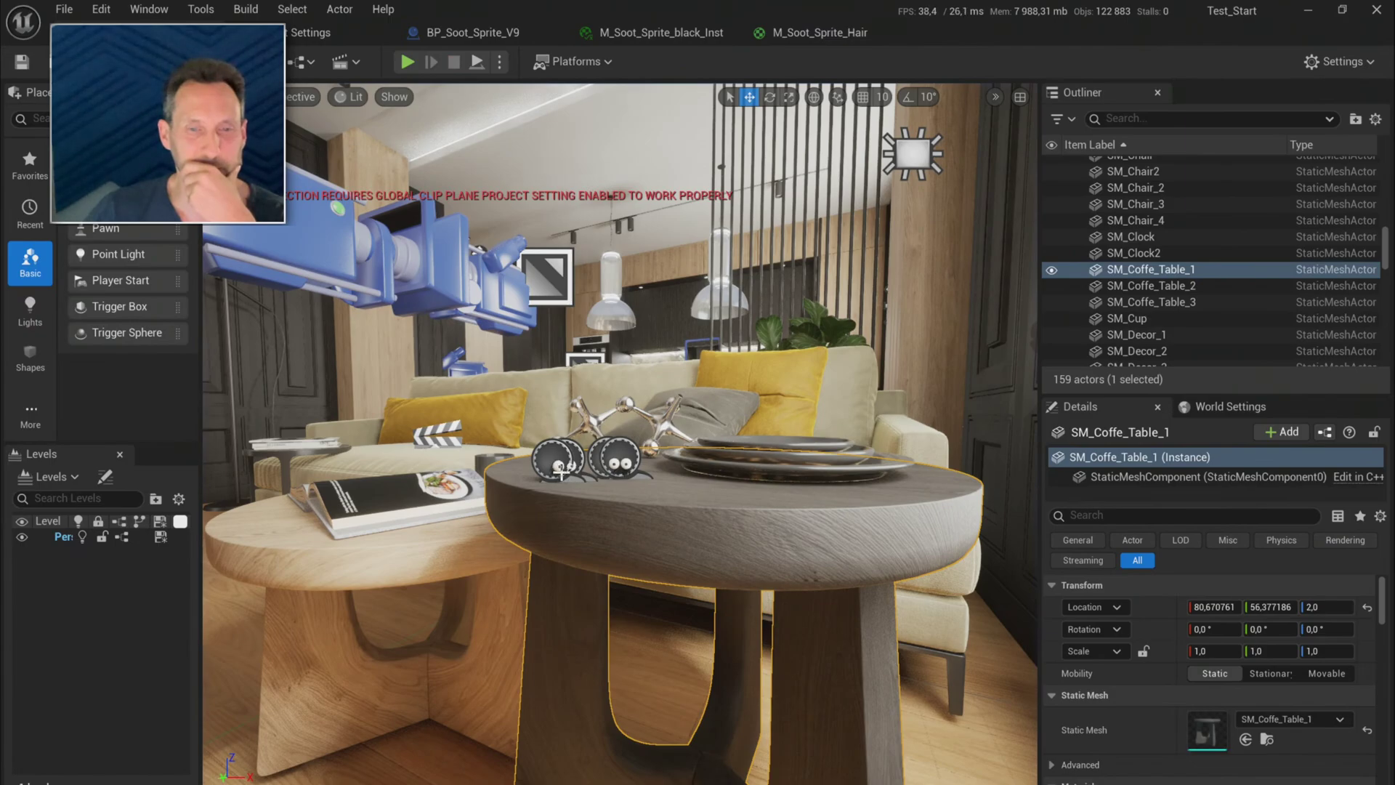
- Set Color 1 of BP_Soot_Sprite_V10 on the coffee table to a yellow with Hex sRGB FFE95FFF
{"action": "left_click", "coordinate": [560, 471]}
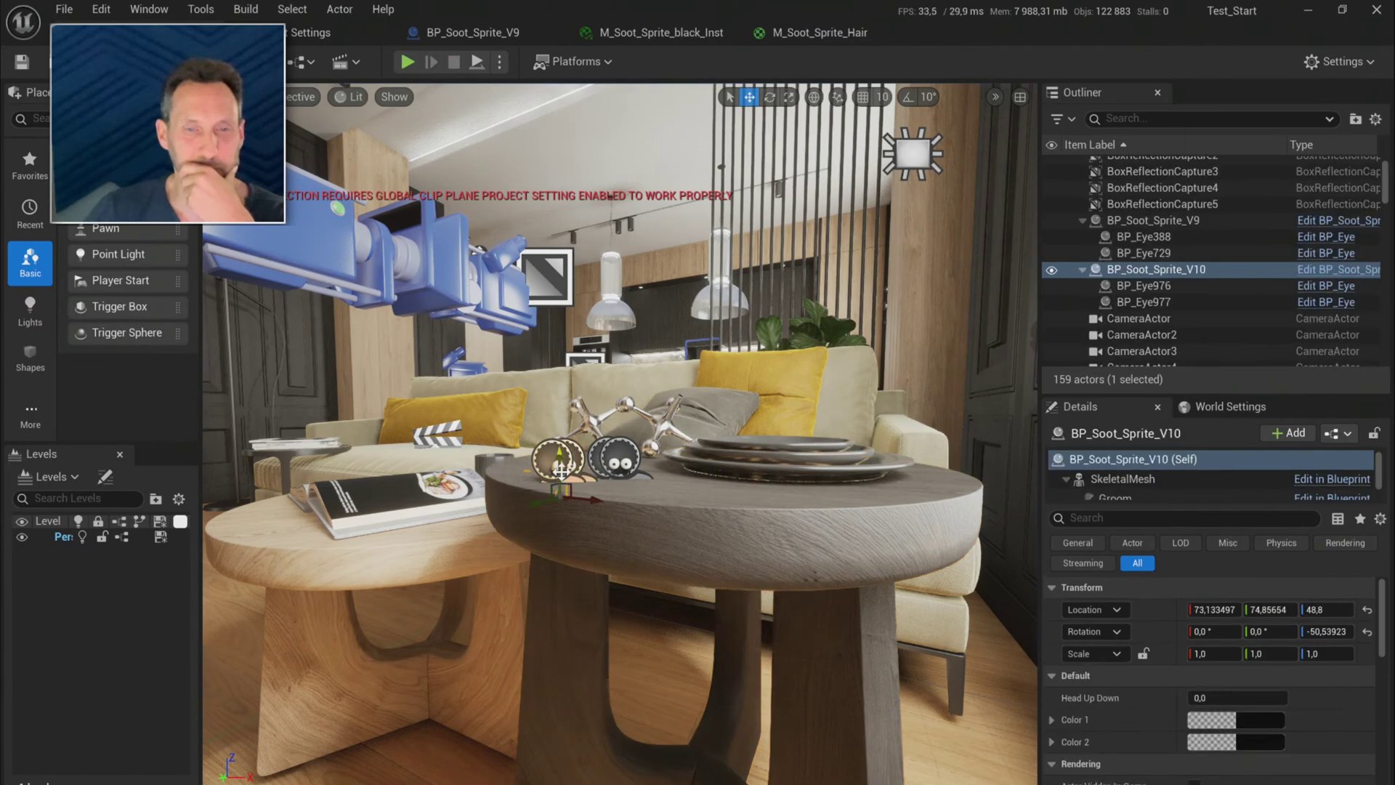
{"action": "left_click", "coordinate": [1273, 725]}
{"action": "left_click", "coordinate": [1052, 584]}
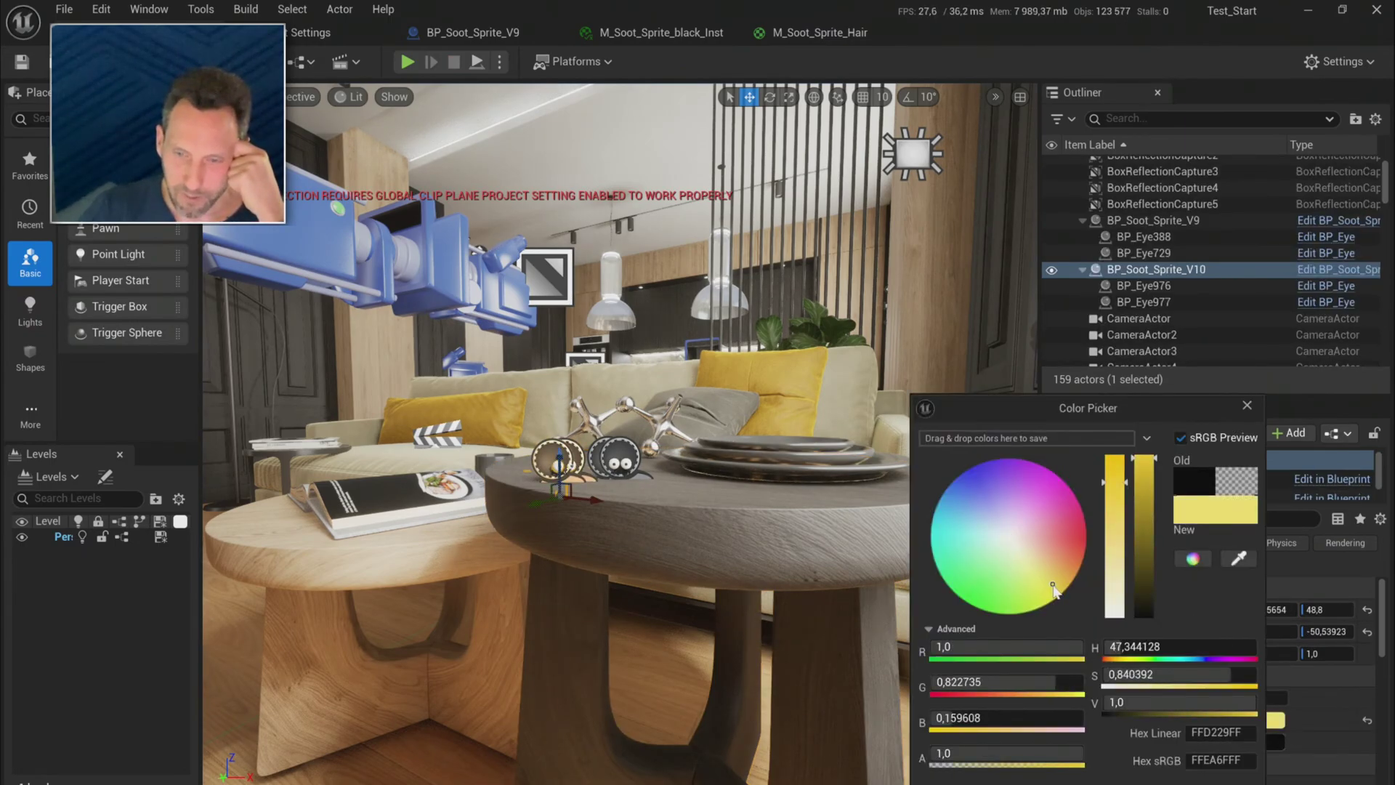
{"action": "left_click_drag", "start_coordinate": [1055, 590], "coordinate": [1068, 584]}
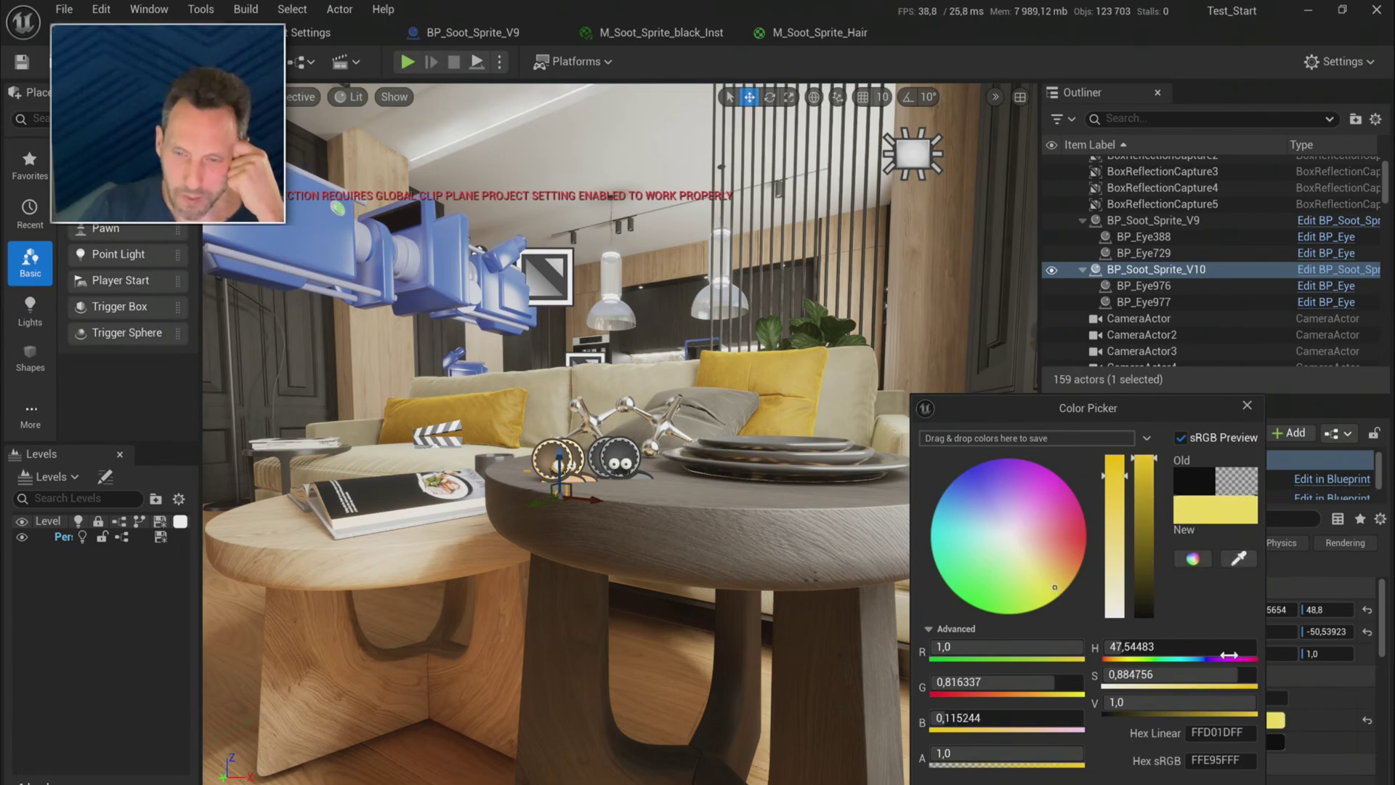
{"action": "left_click", "coordinate": [1162, 783]}
- Set BP_Soot_Sprite_V10's Color 2 to a yellow-green with Hex sRGB F1FF59FF
{"action": "left_click", "coordinate": [1271, 737]}
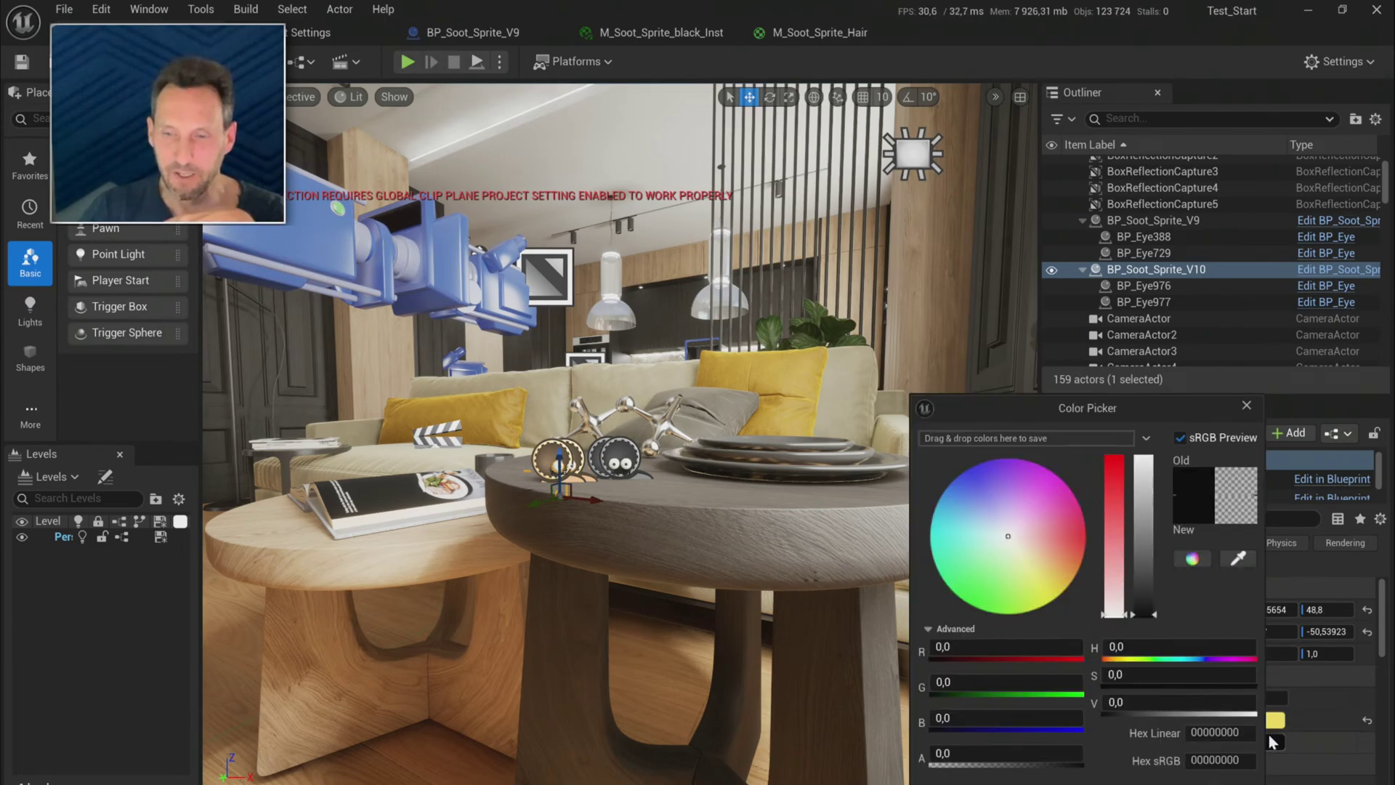
{"action": "left_click_drag", "start_coordinate": [1009, 540], "coordinate": [1037, 606]}
{"action": "left_click", "coordinate": [1171, 783]}
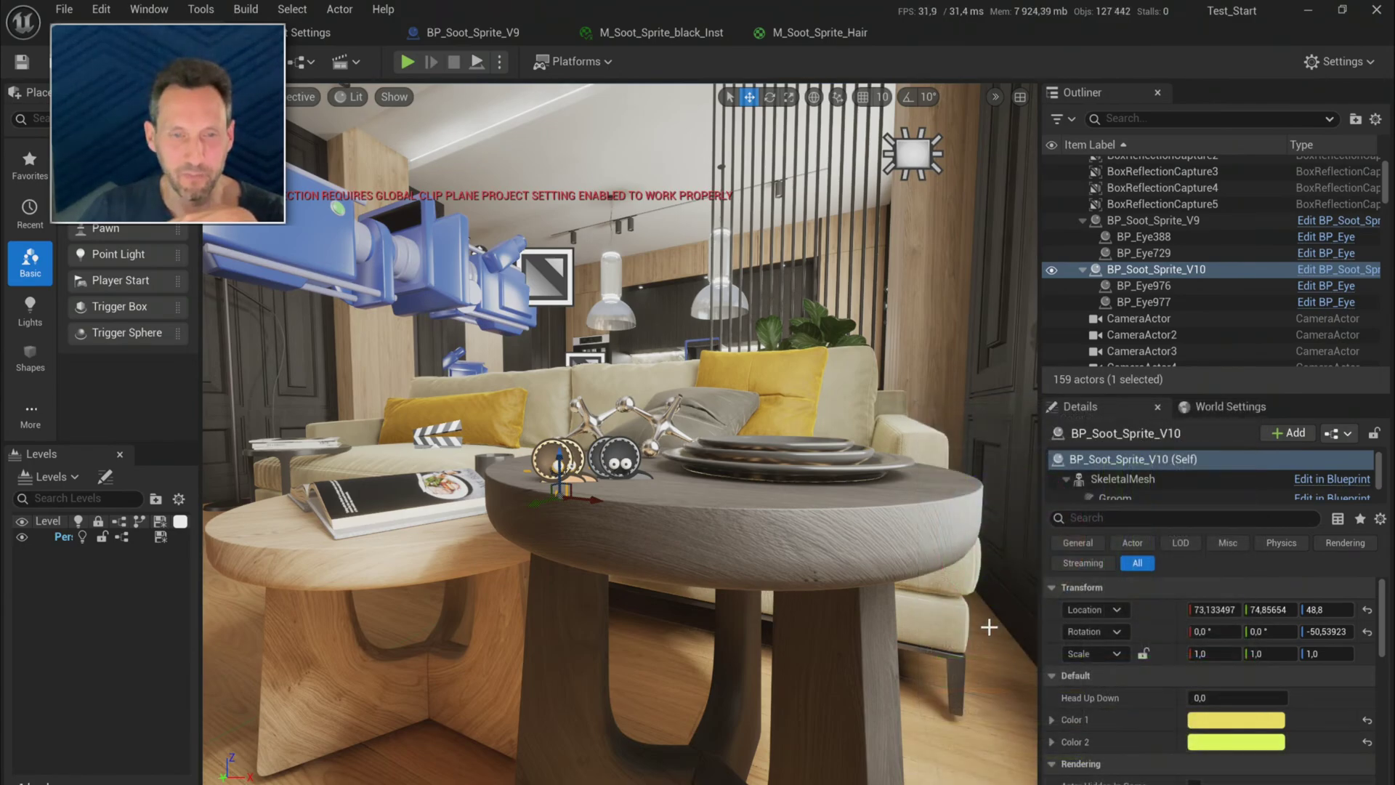
- Save the level and play-test it to check BP_Soot_Sprite_V10's new fur colors
{"action": "left_click", "coordinate": [24, 64]}
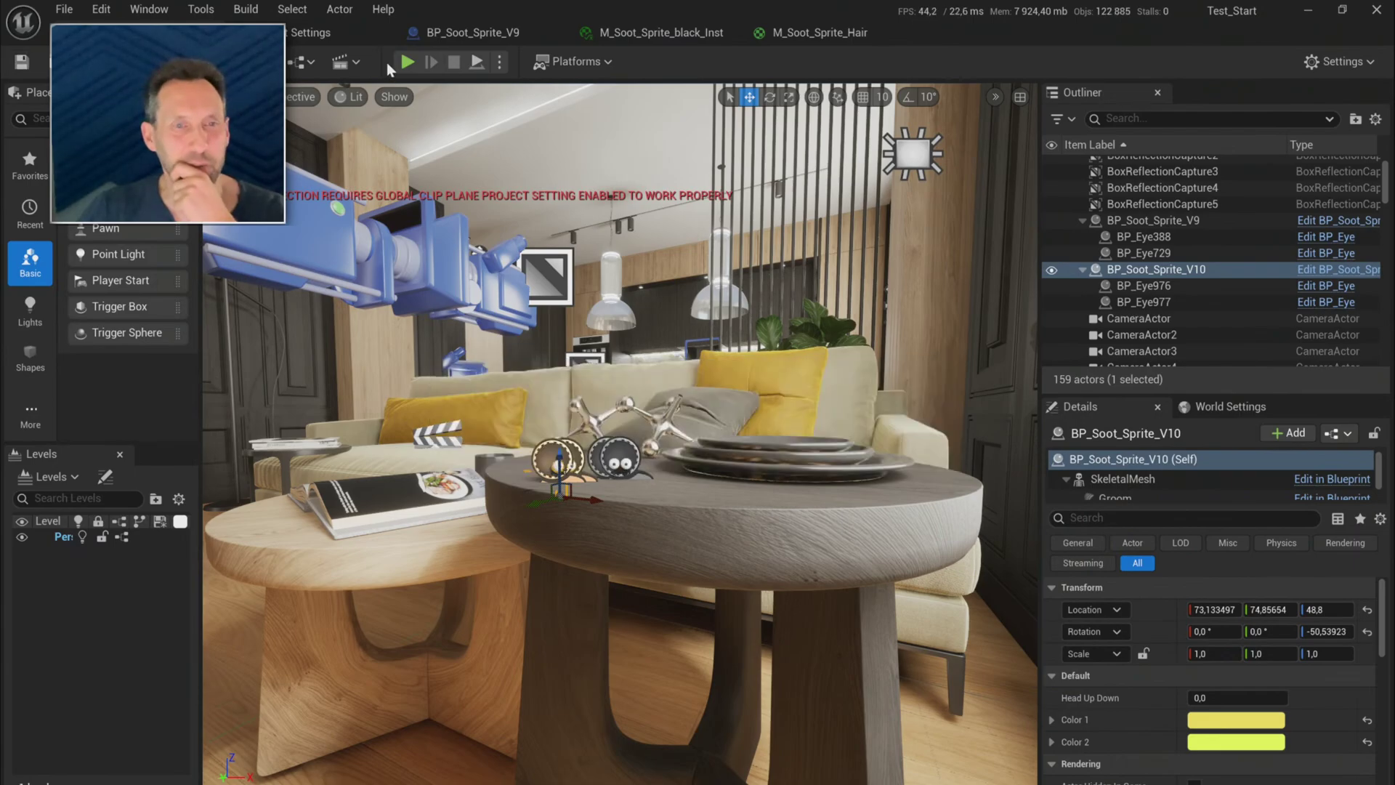
{"action": "key", "text": "alt+p"}
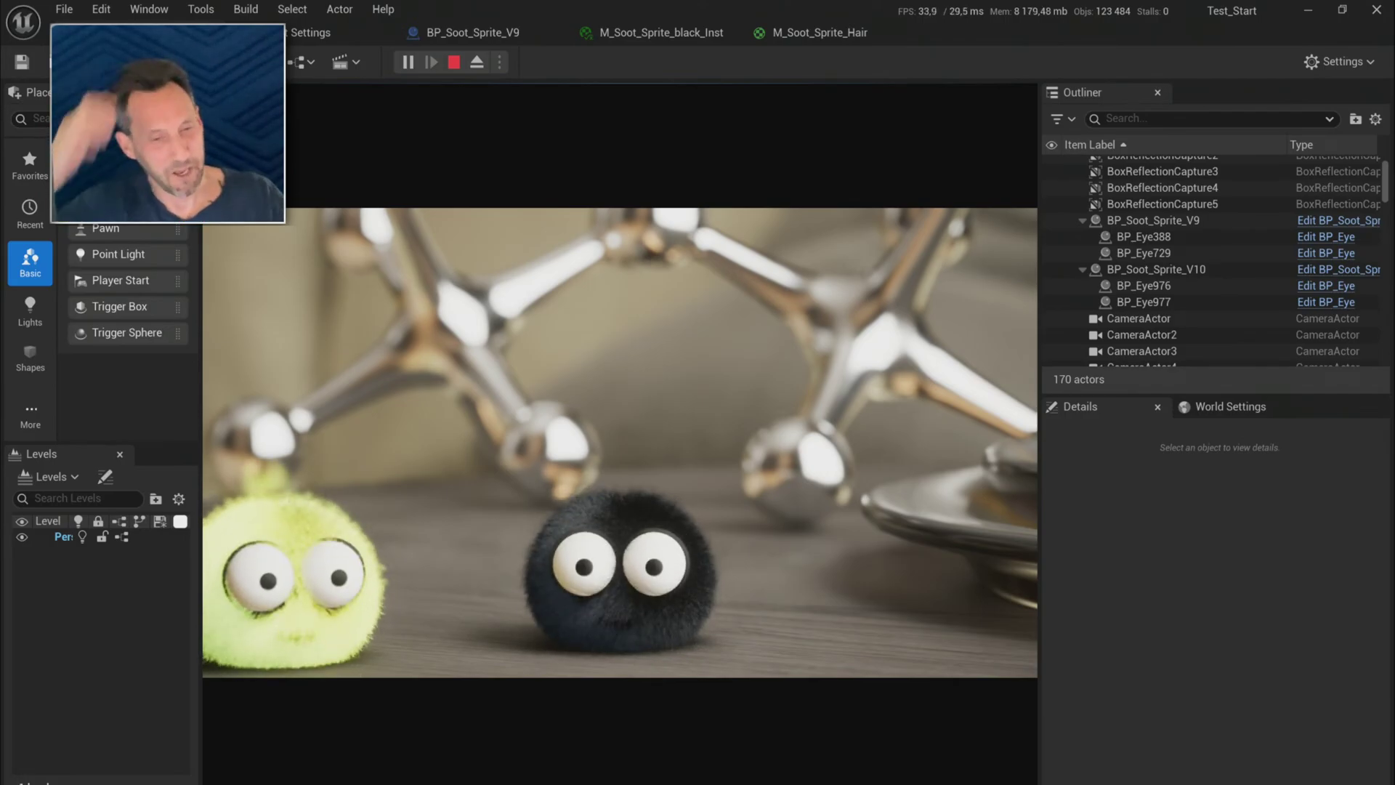
{"action": "key", "text": "Escape"}
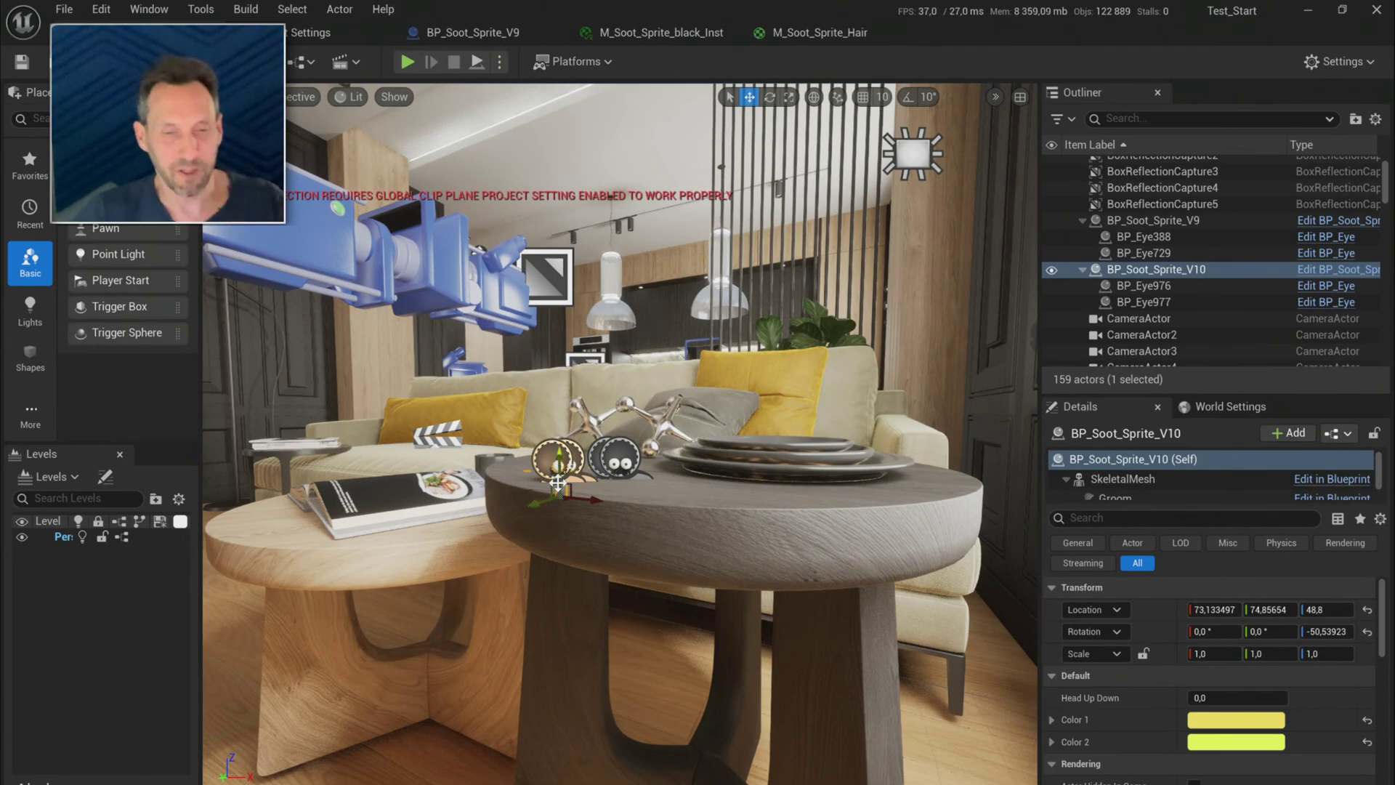
- Move BP_Soot_Sprite_V10 on the table along the Y axis to about 72.96
{"action": "left_click_drag", "start_coordinate": [591, 386], "coordinate": [573, 361]}
{"action": "right_click_drag", "start_coordinate": [572, 361], "coordinate": [518, 522]}
{"action": "left_click_drag", "start_coordinate": [520, 502], "coordinate": [580, 455]}
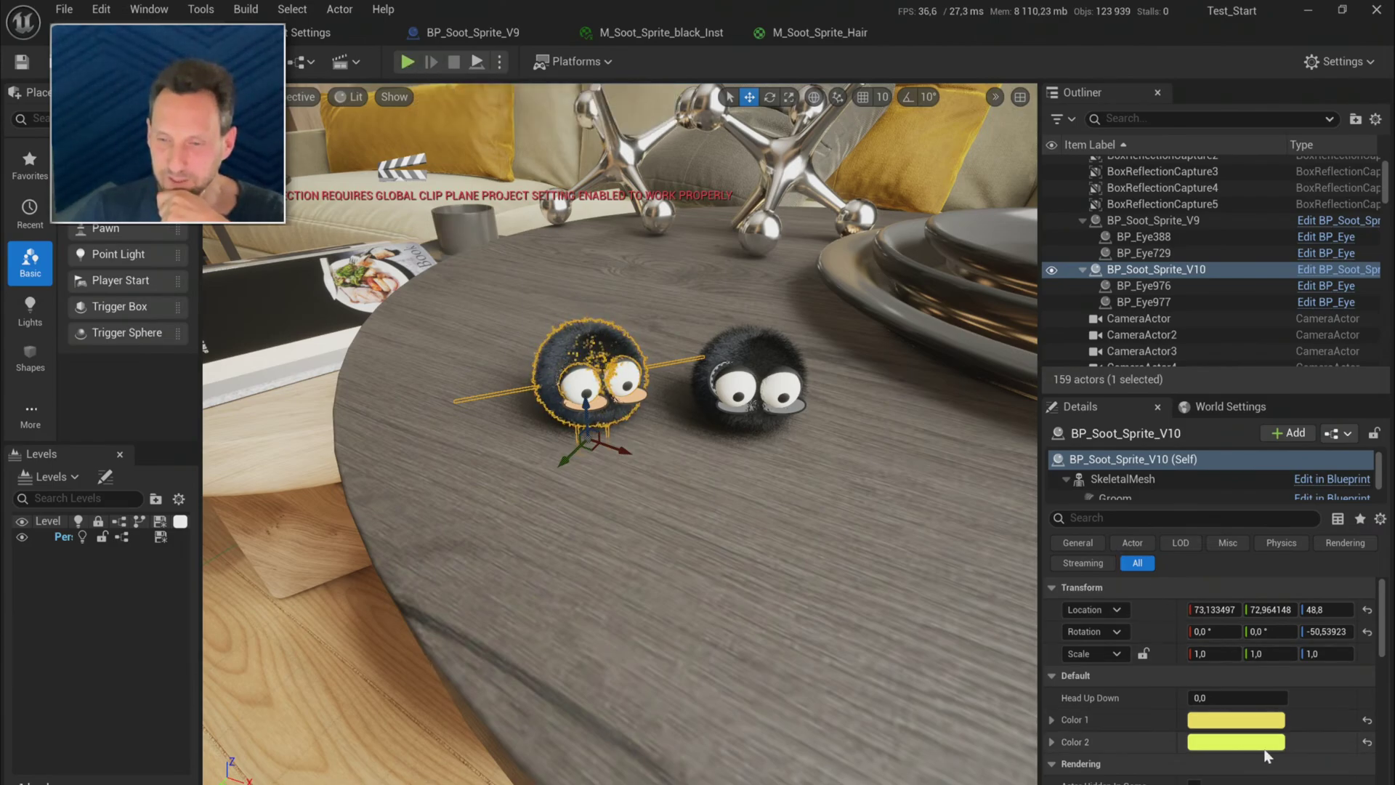
- Copy BP_Soot_Sprite_V10's Color 1 value, Hex sRGB FFE95FFF, into Color 2, and lower Color 2's brightness to a darker yellow
{"action": "left_click", "coordinate": [1261, 725]}
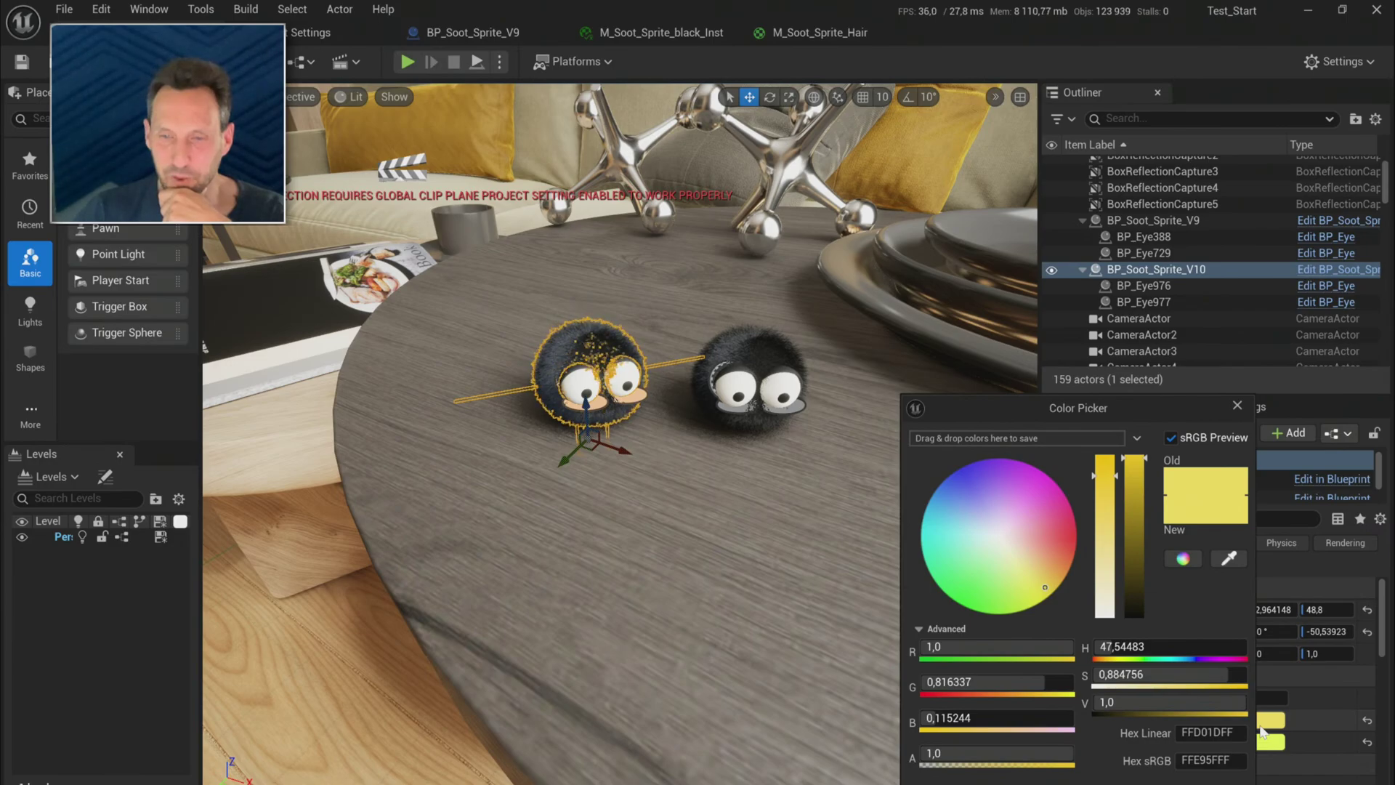
{"action": "left_click", "coordinate": [1207, 760]}
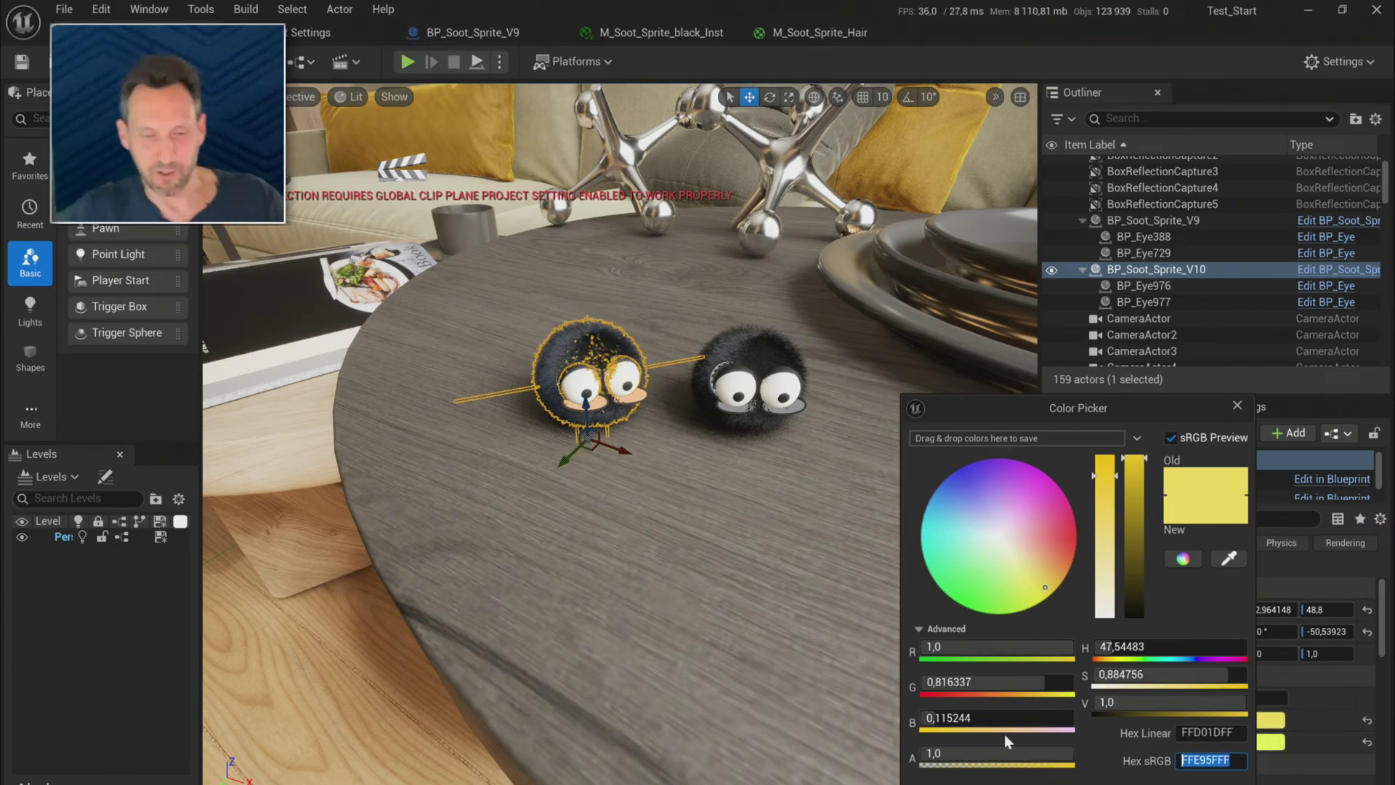
{"action": "type", "text": "F1FF59FF"}
{"action": "key", "text": "Return"}
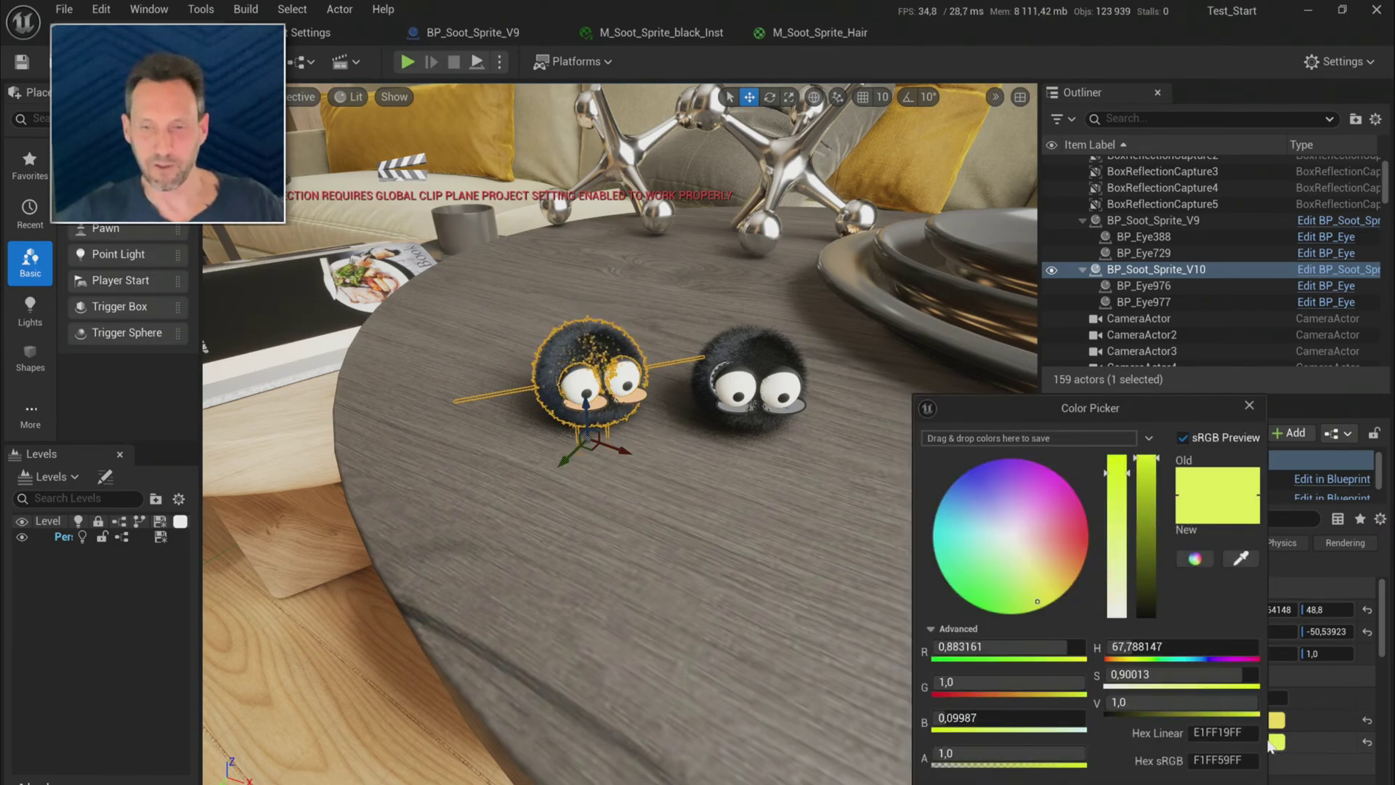
{"action": "left_click_drag", "start_coordinate": [1230, 708], "coordinate": [1173, 709]}
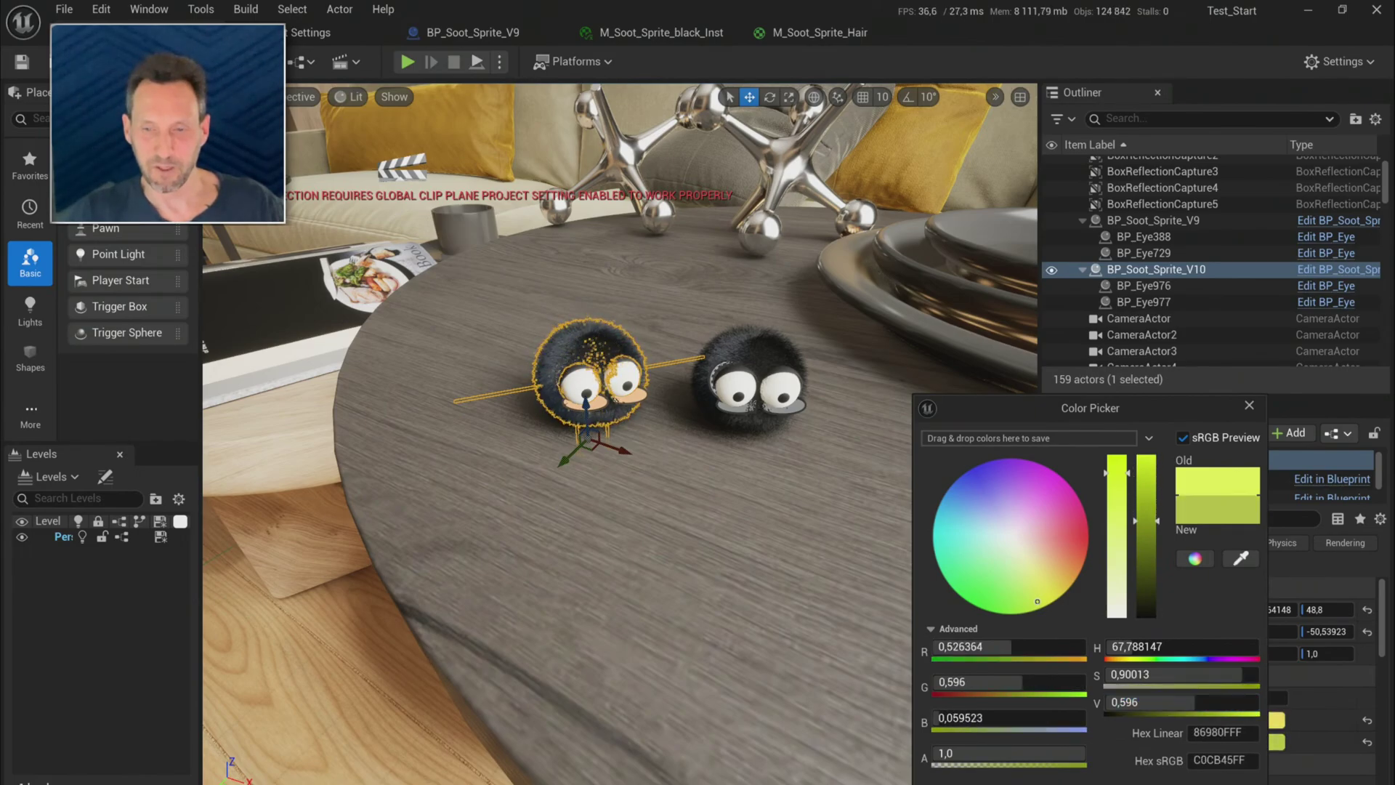
{"action": "left_click", "coordinate": [1234, 758]}
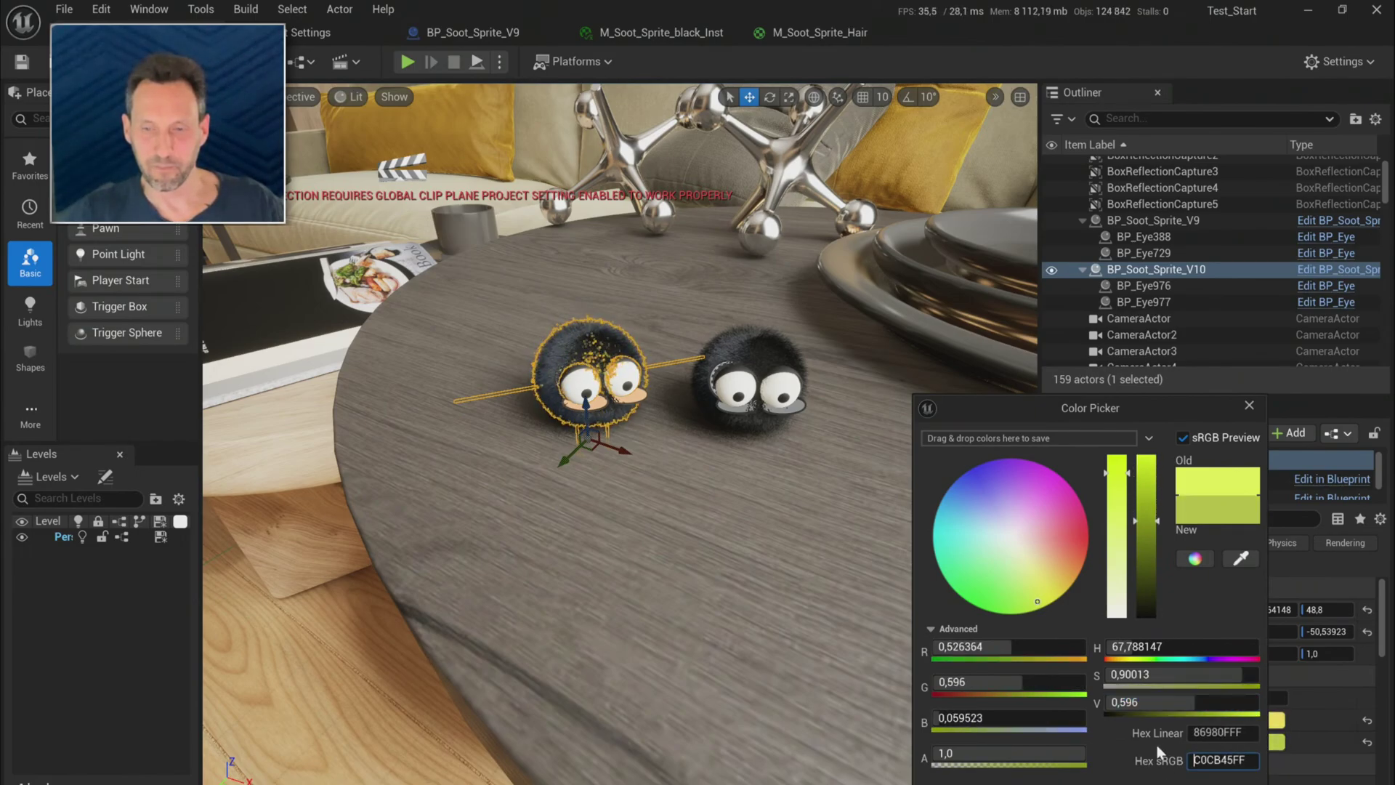
{"action": "double_click", "coordinate": [1227, 758]}
{"action": "type", "text": "FFE95FFF"}
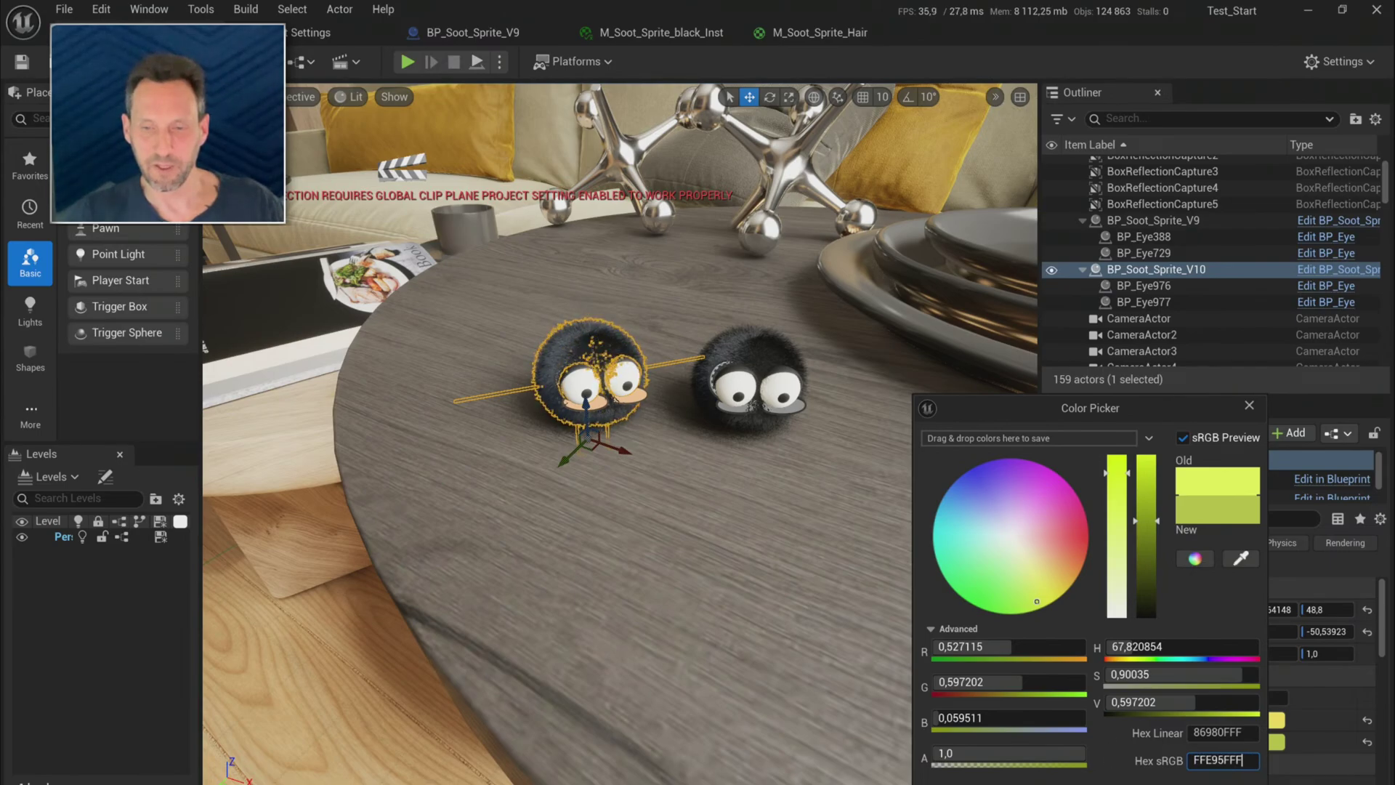
{"action": "key", "text": "Return"}
{"action": "left_click", "coordinate": [1221, 741]}
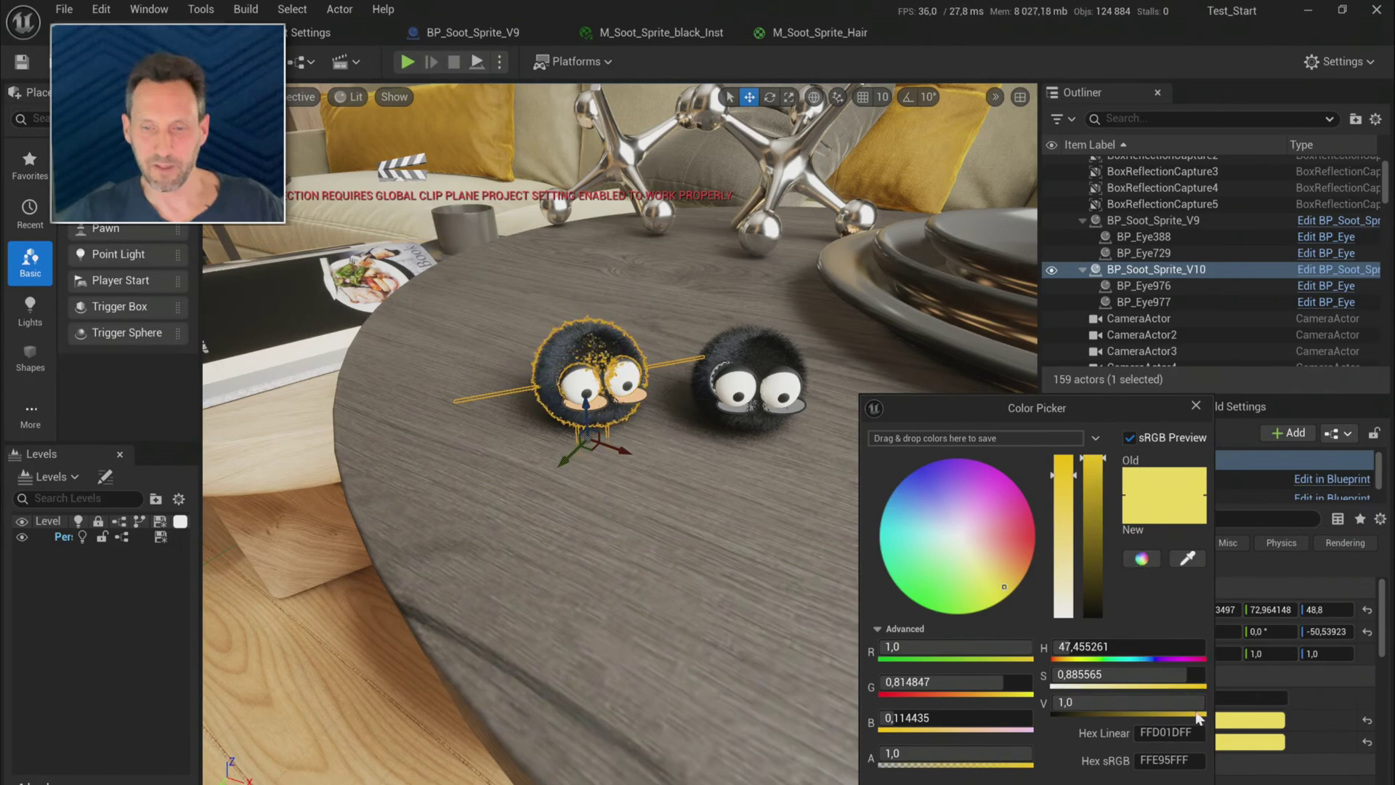
{"action": "left_click_drag", "start_coordinate": [1200, 718], "coordinate": [1137, 702]}
{"action": "left_click", "coordinate": [1133, 783]}
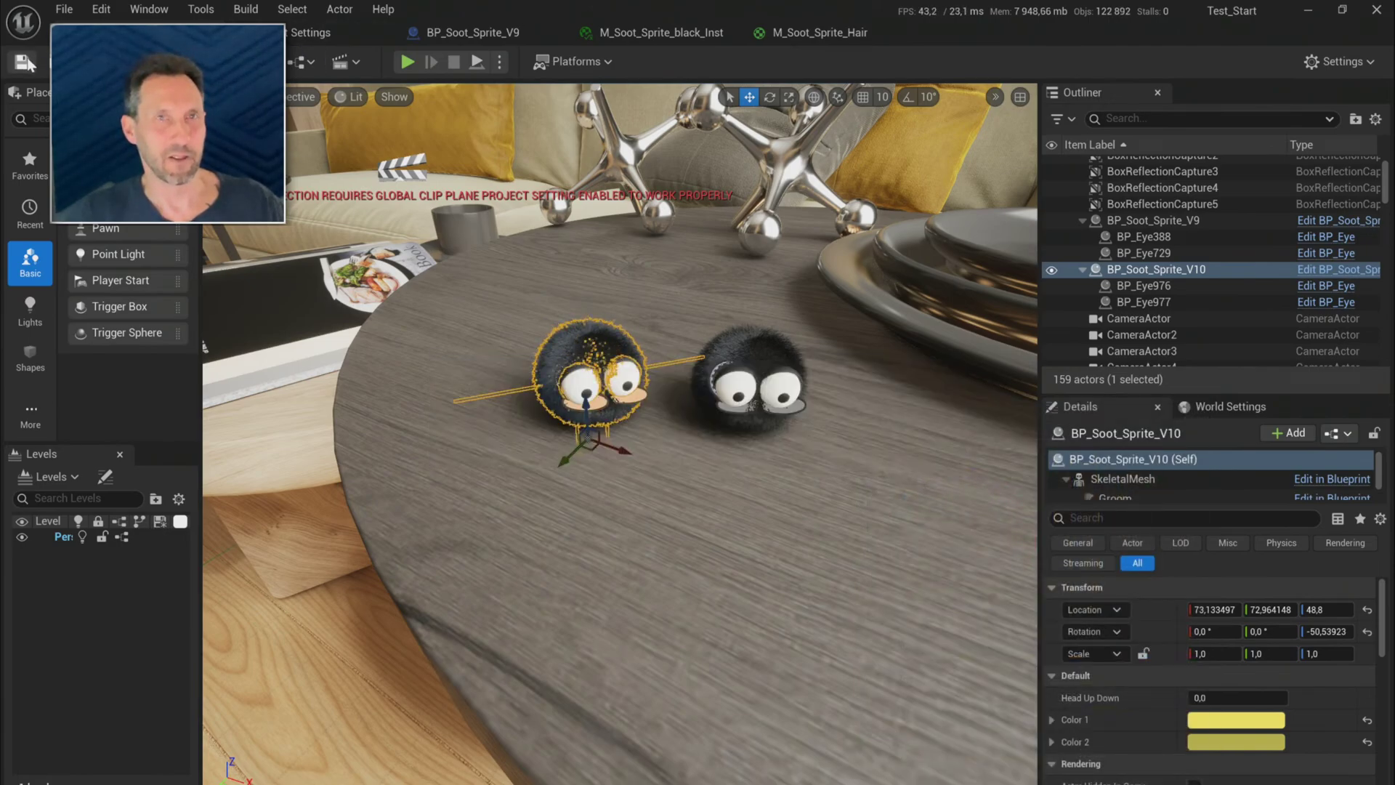
- Play-test the level to check BP_Soot_Sprite_V10's fur with the darker Color 2
{"action": "left_click", "coordinate": [407, 63]}
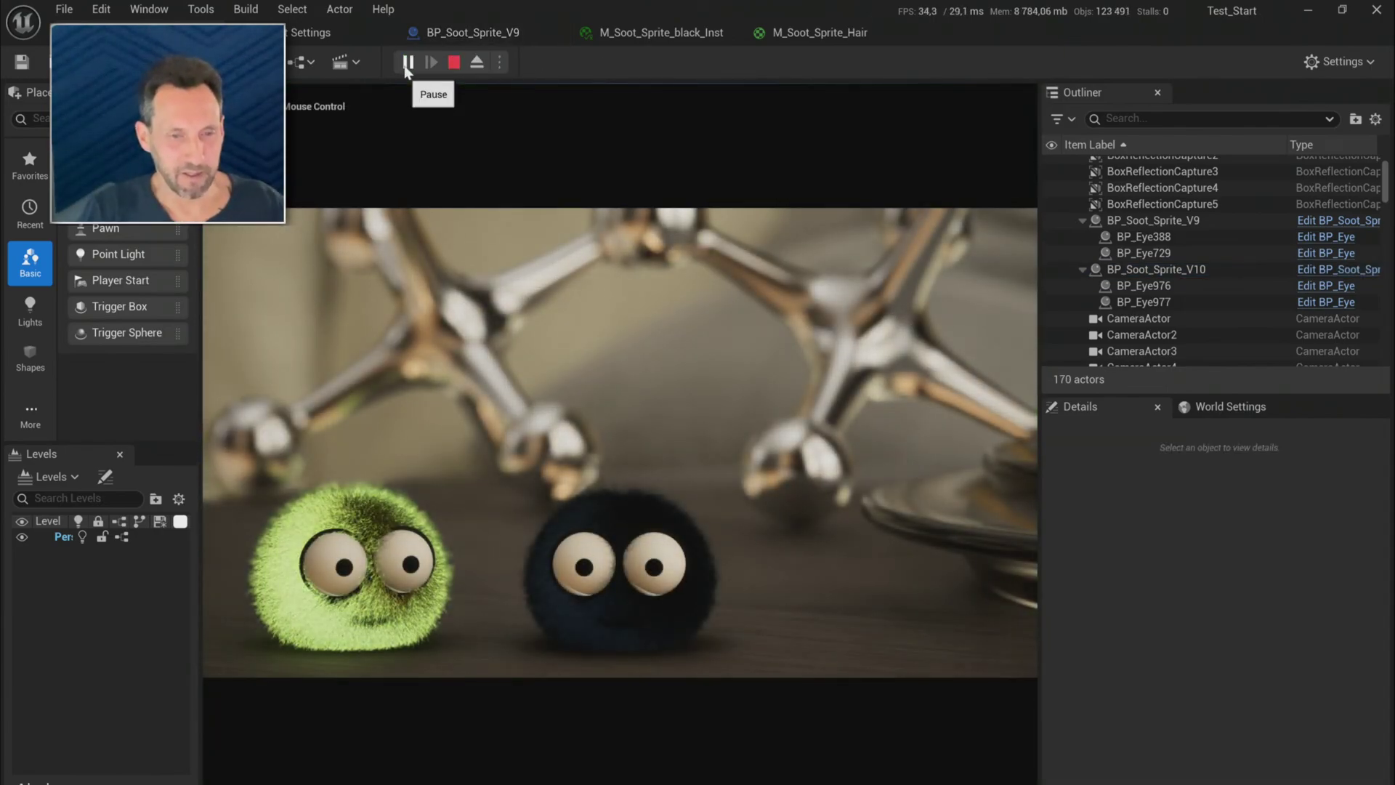
{"action": "left_click", "coordinate": [334, 116]}
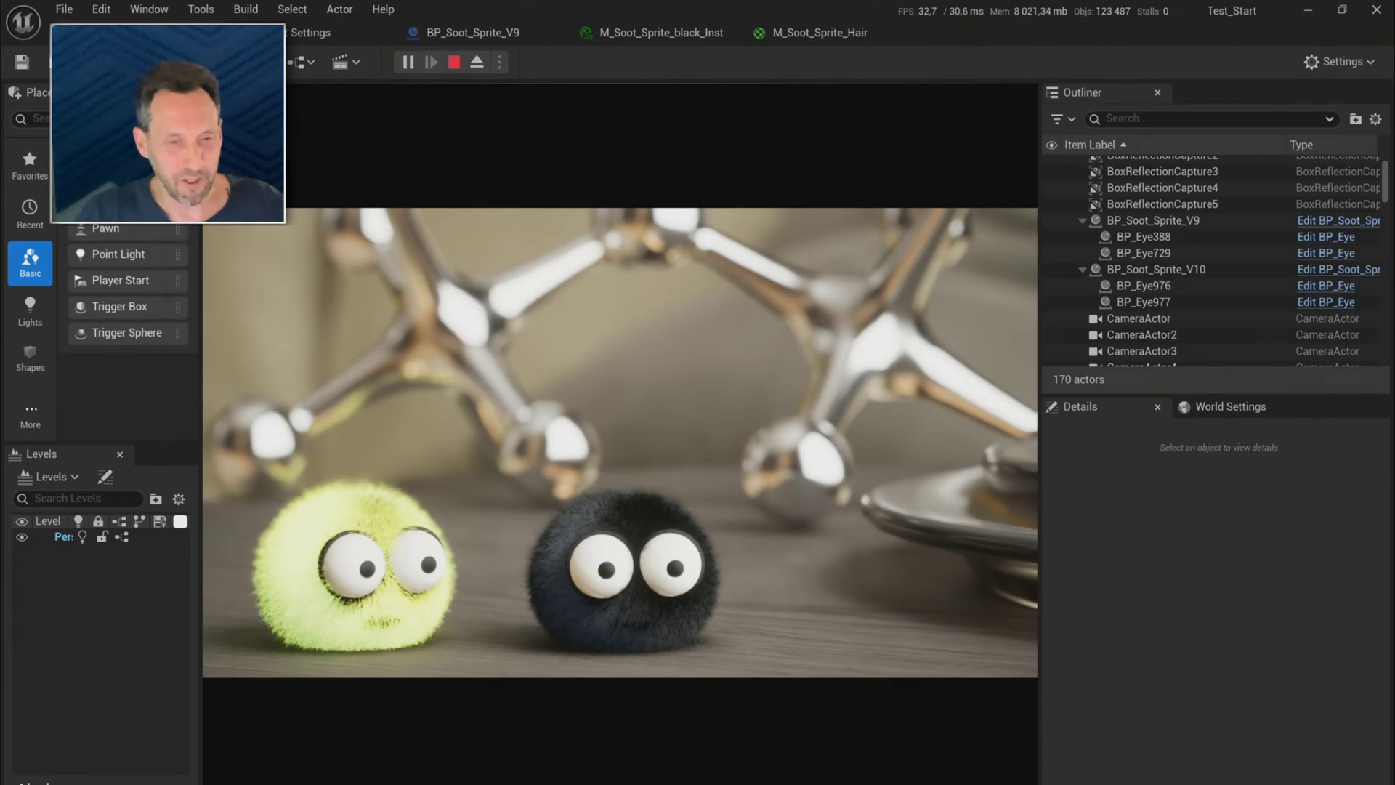
{"action": "key", "text": "Escape"}
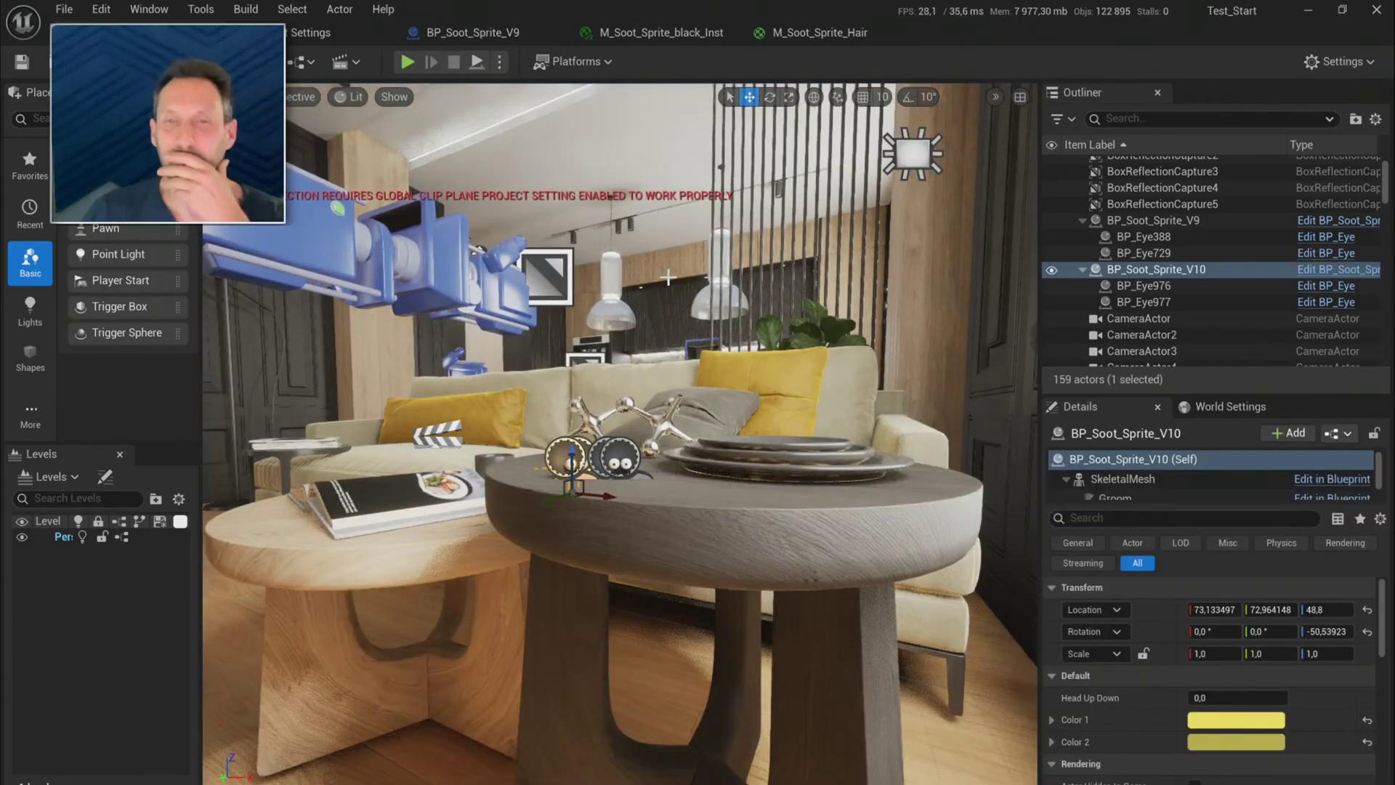
- Set the Specular value of the M_Soot_Sprite_Hair material's output node to 0.2
{"action": "left_click", "coordinate": [829, 32]}
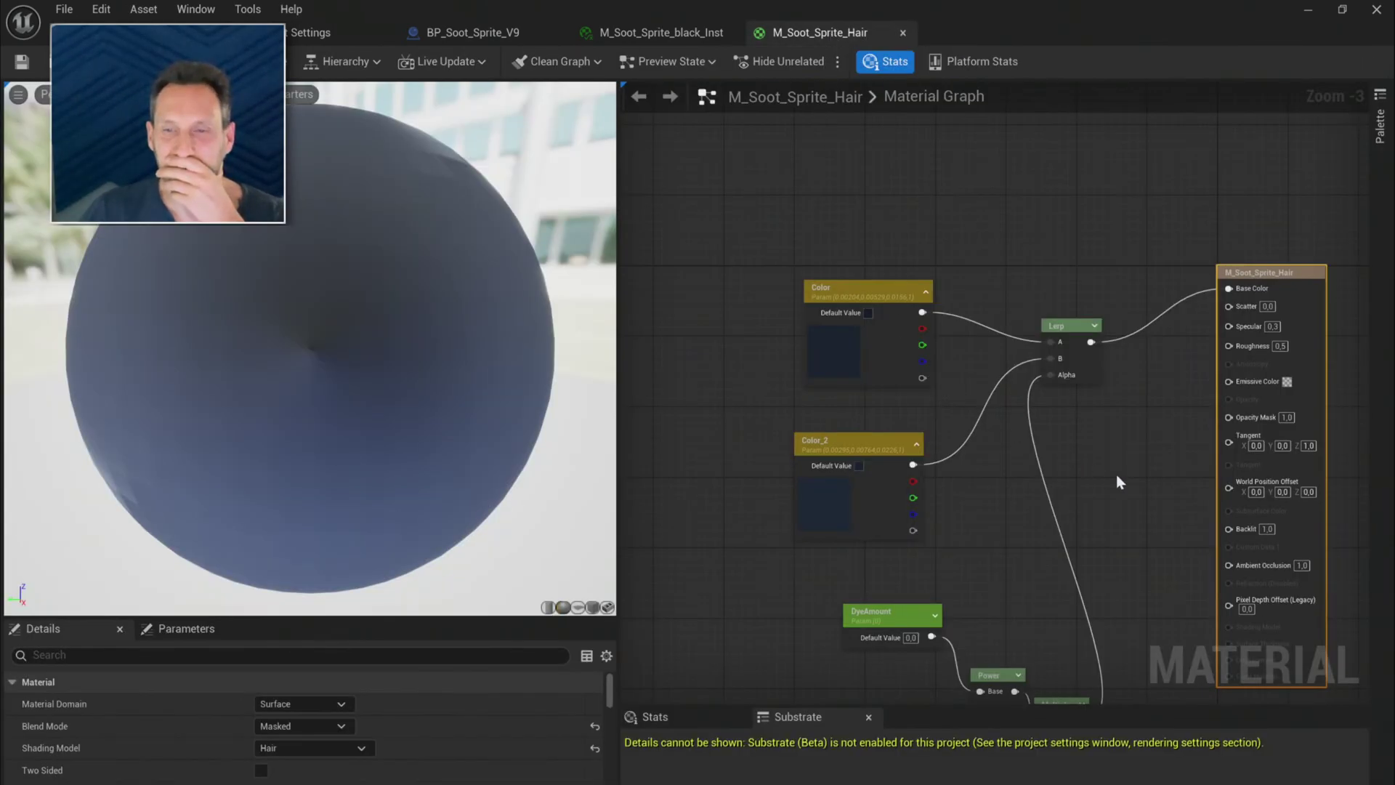
{"action": "right_click_drag", "start_coordinate": [1117, 476], "coordinate": [1005, 395]}
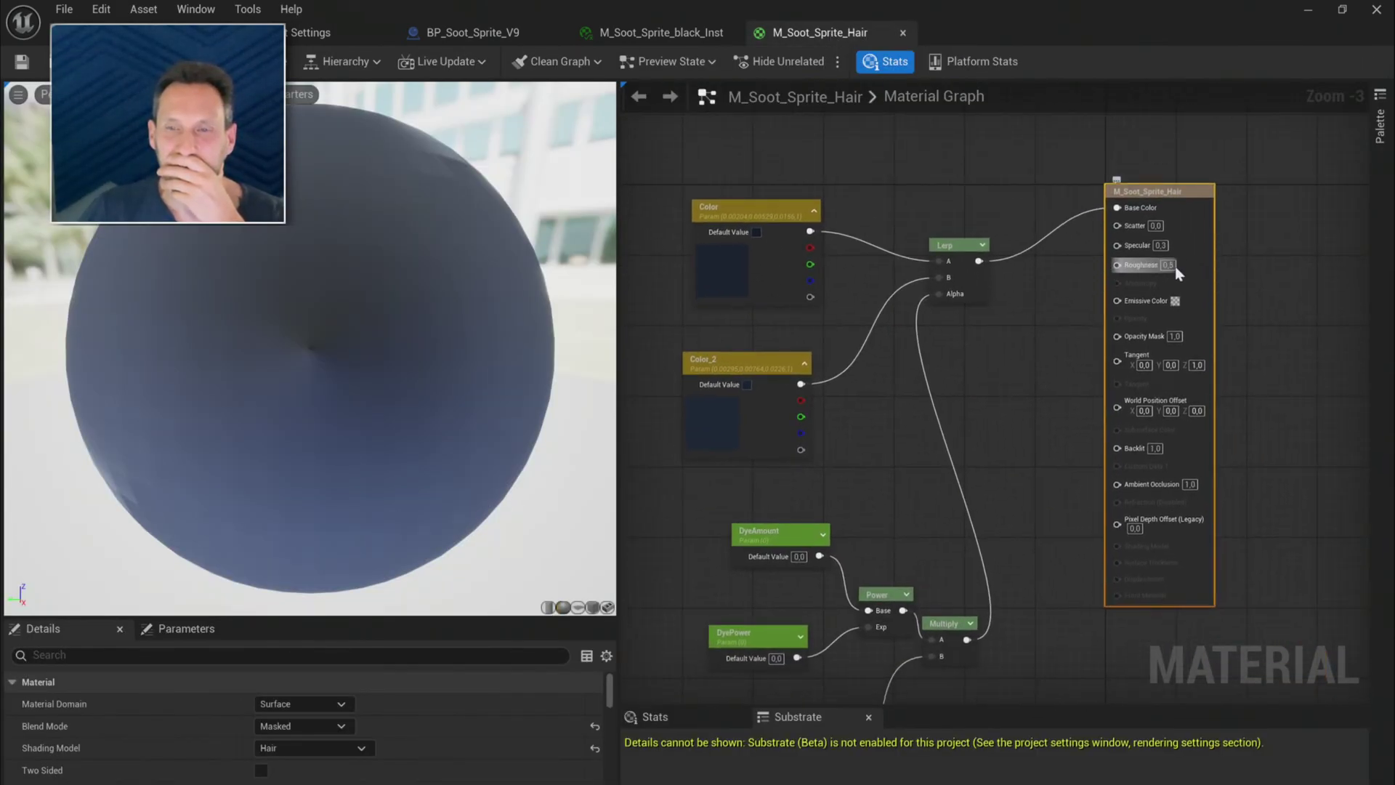
{"action": "left_click", "coordinate": [1163, 247]}
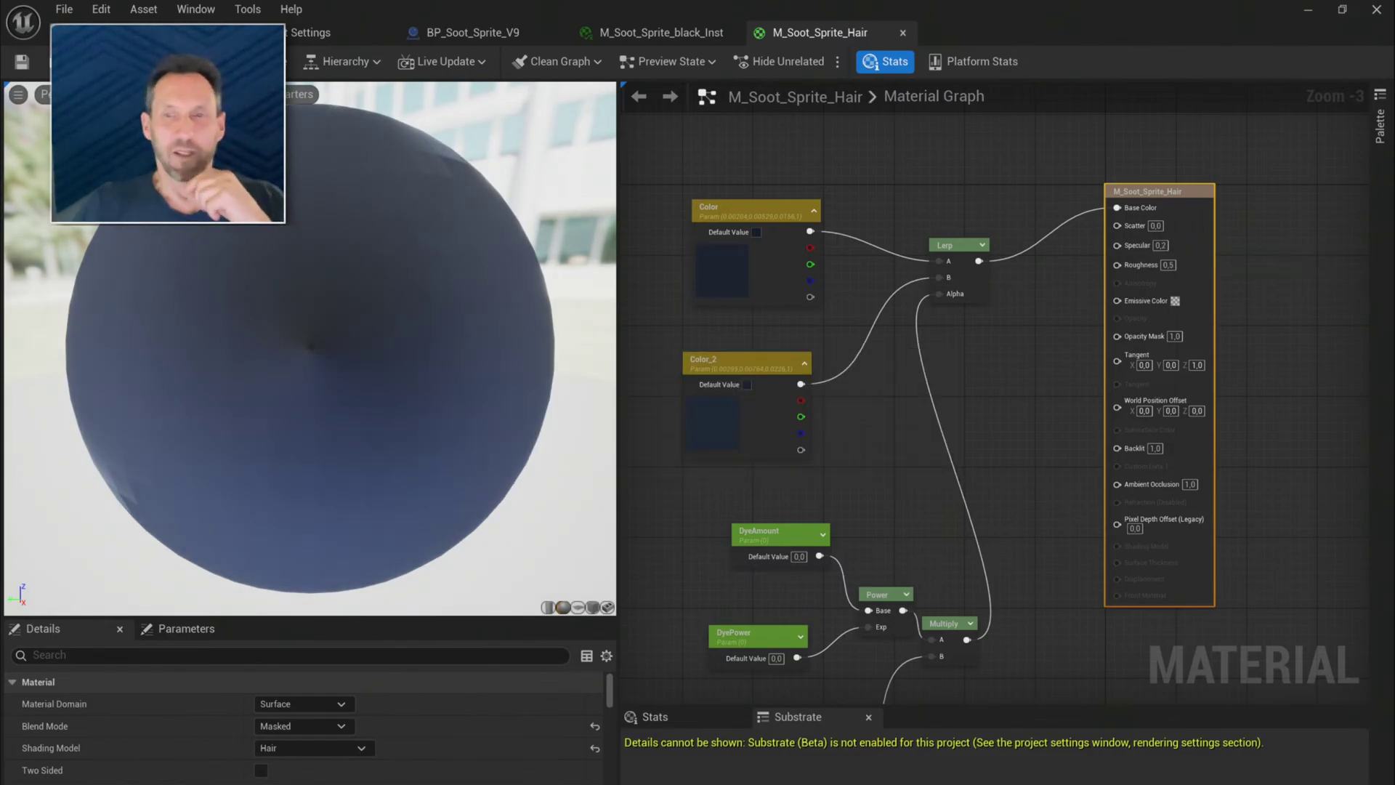
- Return to the Test_Start level and play-test it to compare both soot sprites with the new specular value
{"action": "left_click", "coordinate": [109, 33]}
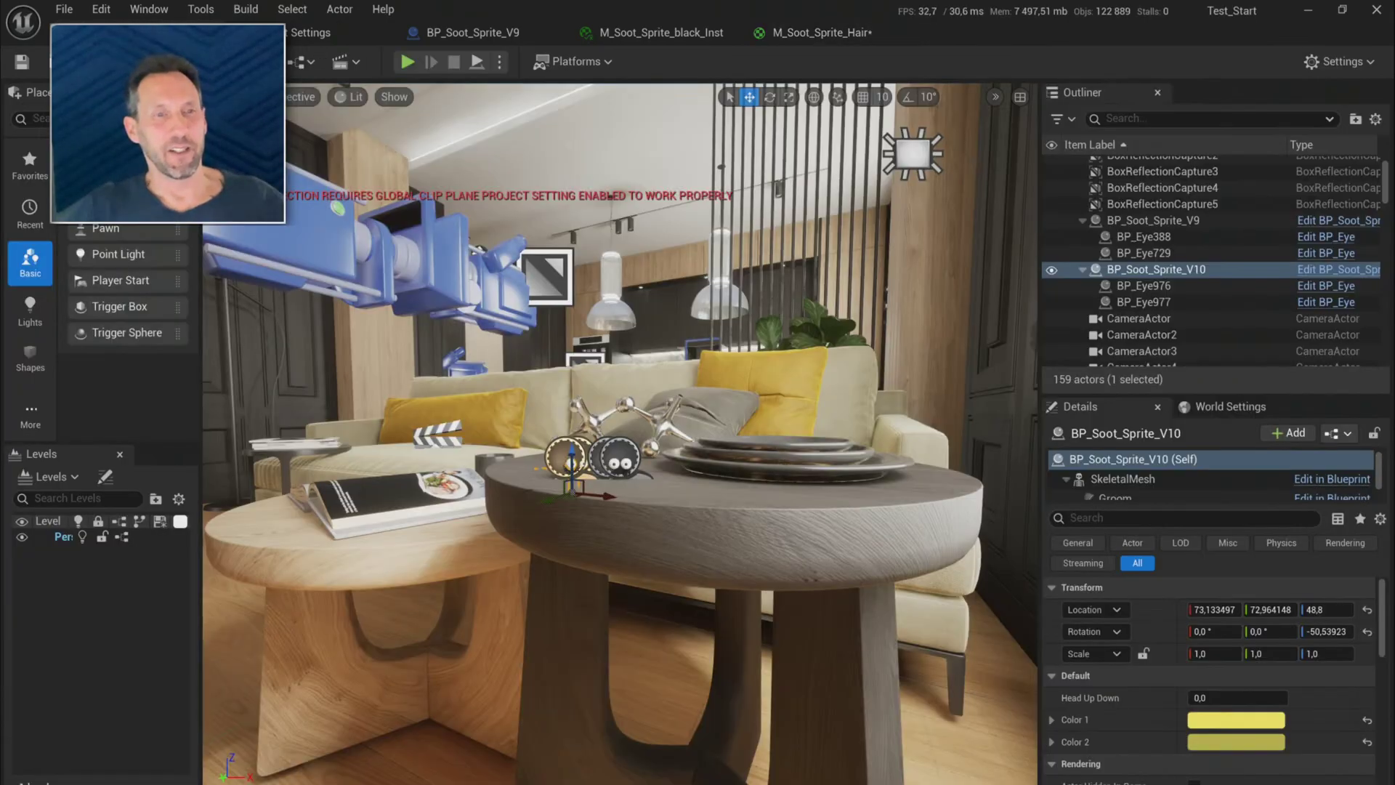
{"action": "left_click", "coordinate": [406, 63]}
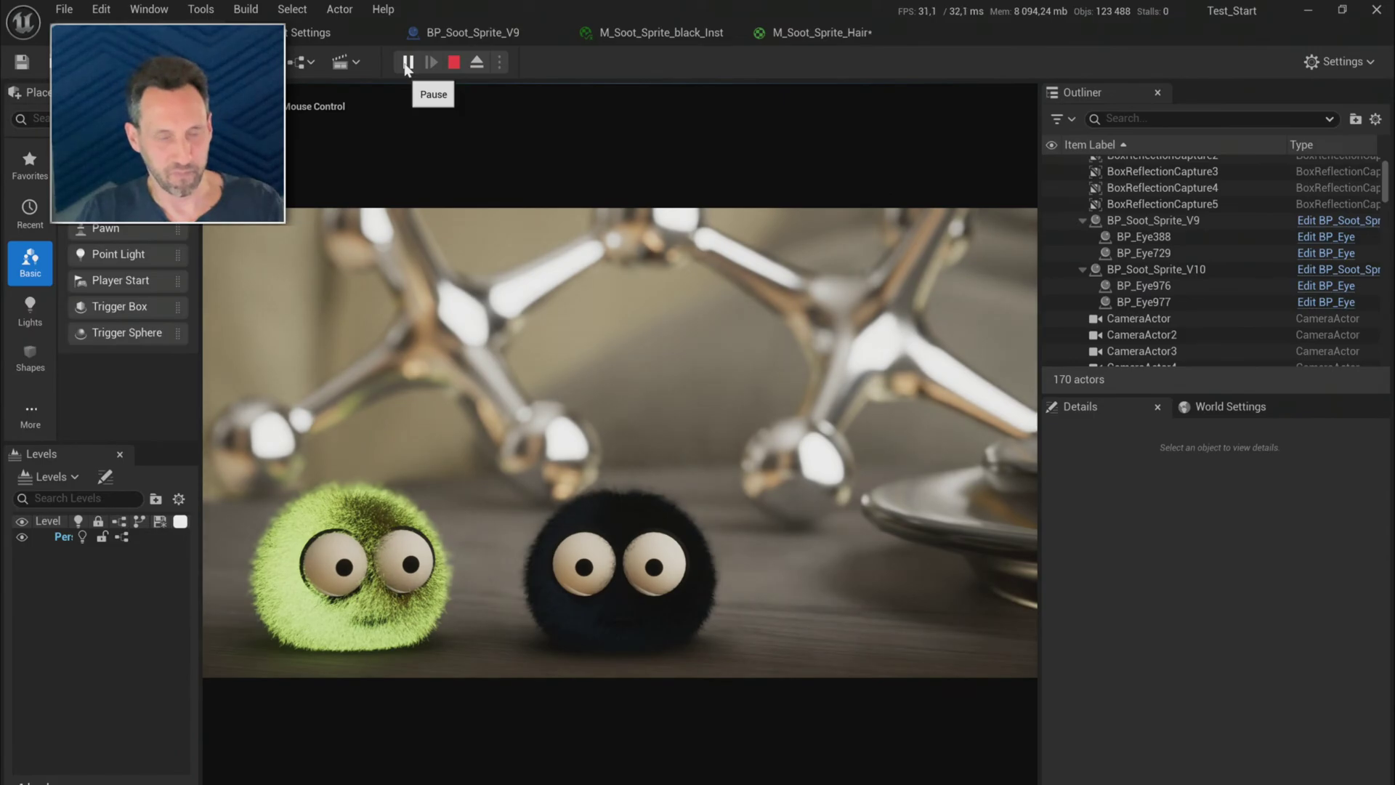
{"action": "left_click", "coordinate": [436, 218]}
{"action": "key", "text": "l"}
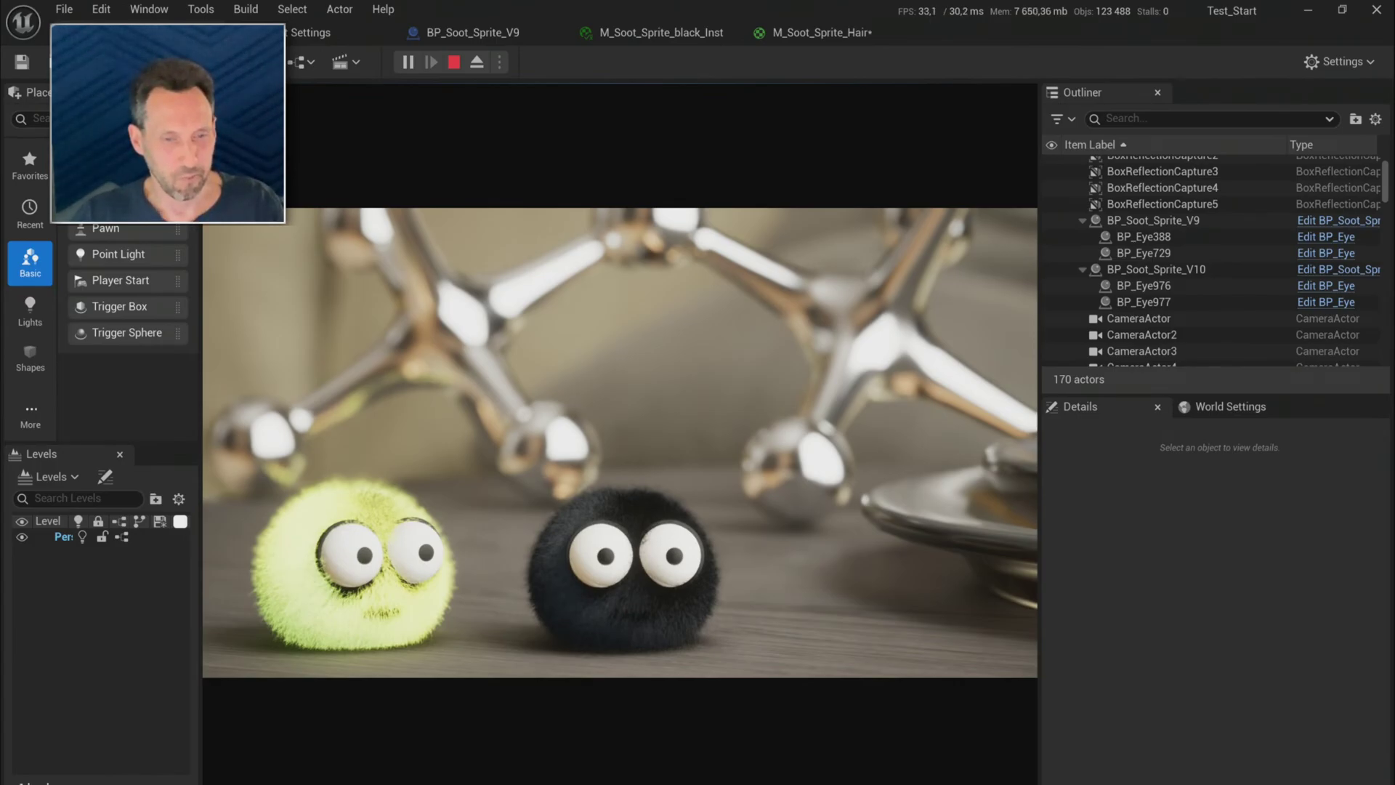
{"action": "key", "text": "Escape"}
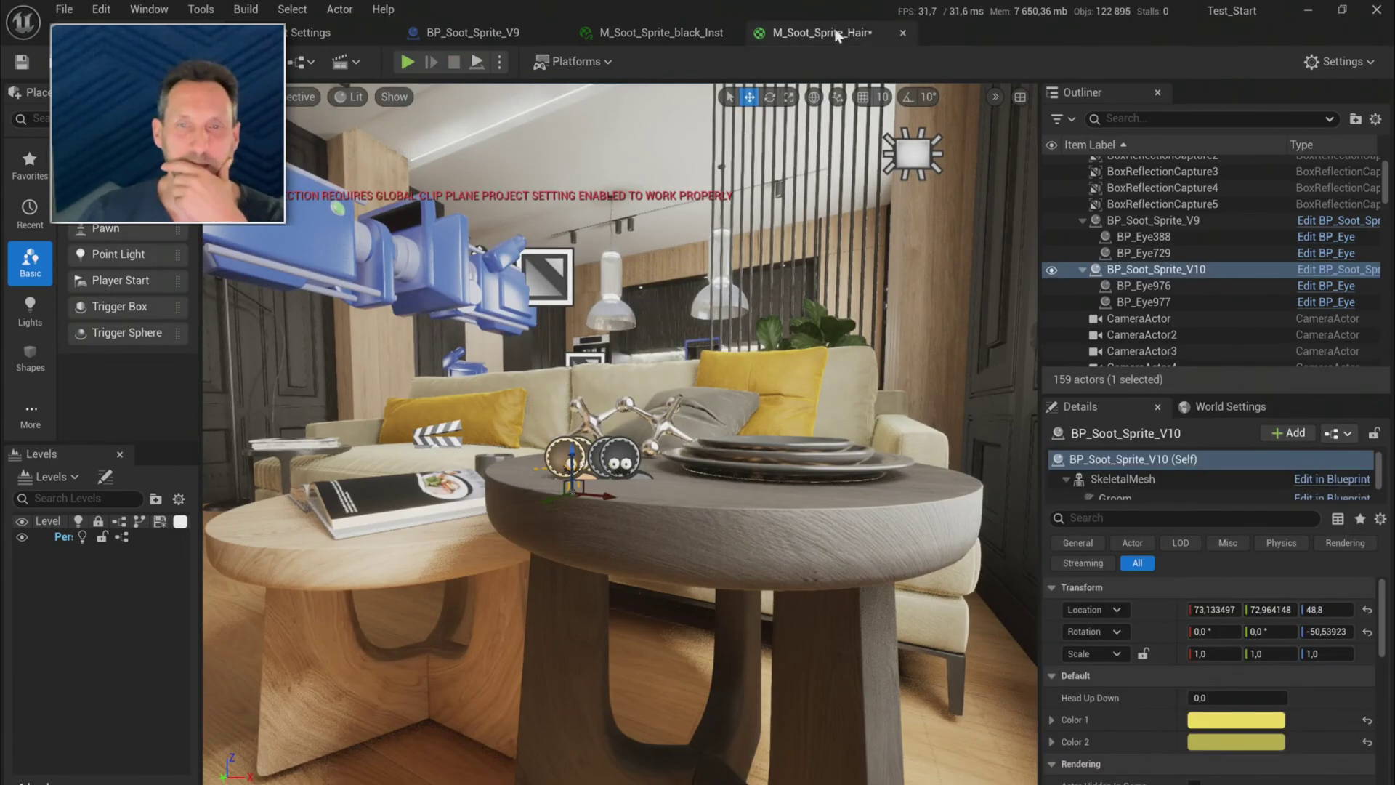
- Examine the color, dye and hair attribute nodes in M_Soot_Sprite_Hair and the color parameter nodes in BP_Soot_Sprite_V9's event graph
{"action": "left_click", "coordinate": [828, 33]}
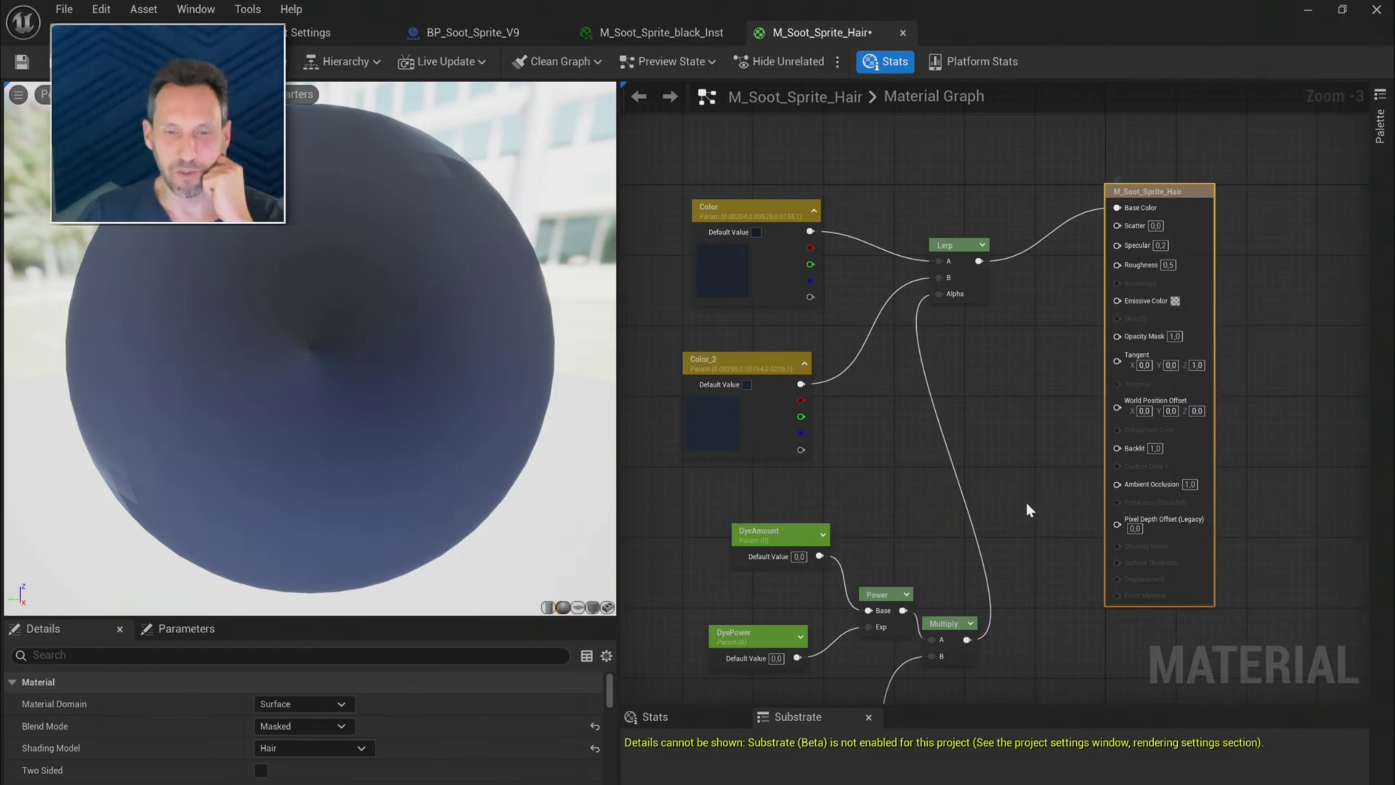
{"action": "scroll", "coordinate": [990, 511], "scroll_direction": "down", "scroll_amount": 1}
{"action": "right_click_drag", "start_coordinate": [990, 514], "coordinate": [960, 428]}
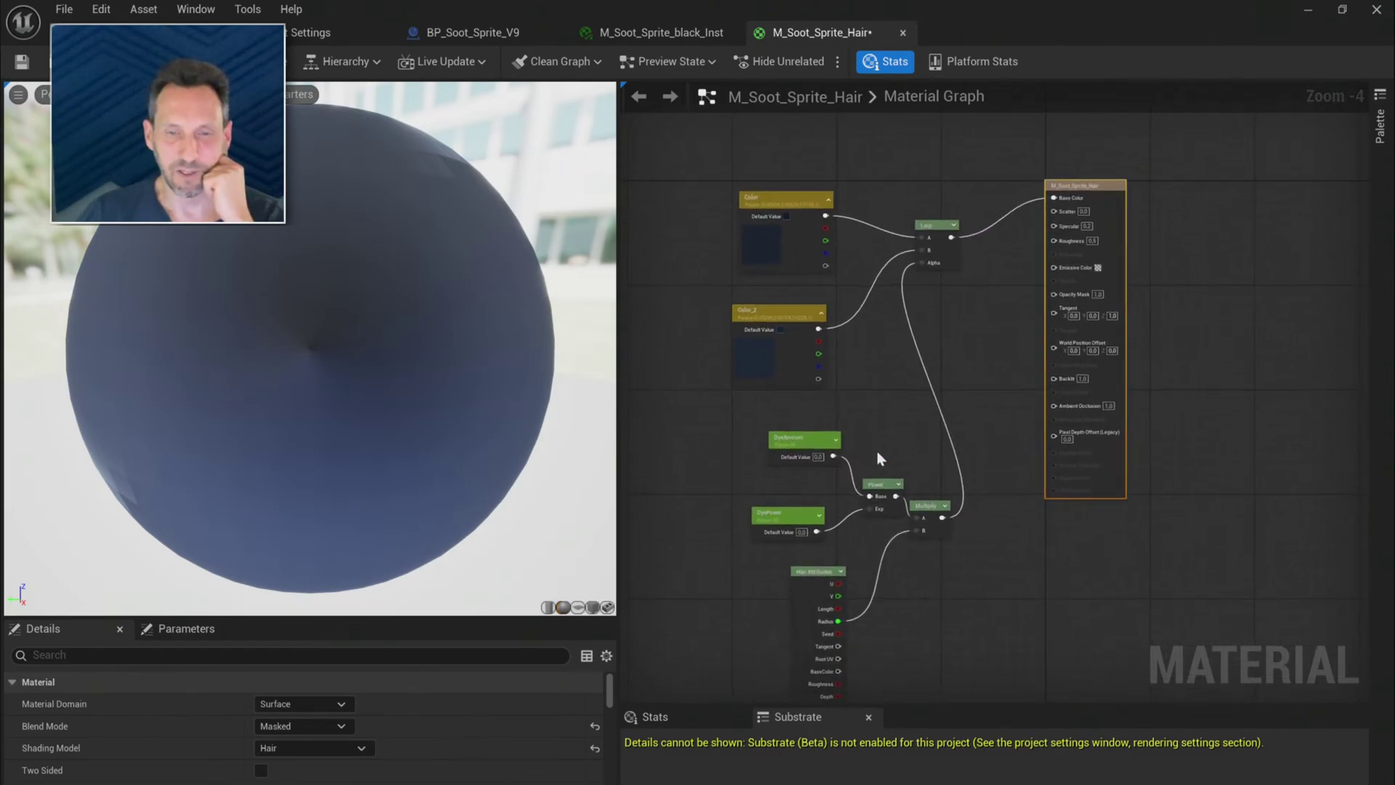
{"action": "scroll", "coordinate": [874, 456], "scroll_direction": "up", "scroll_amount": 3}
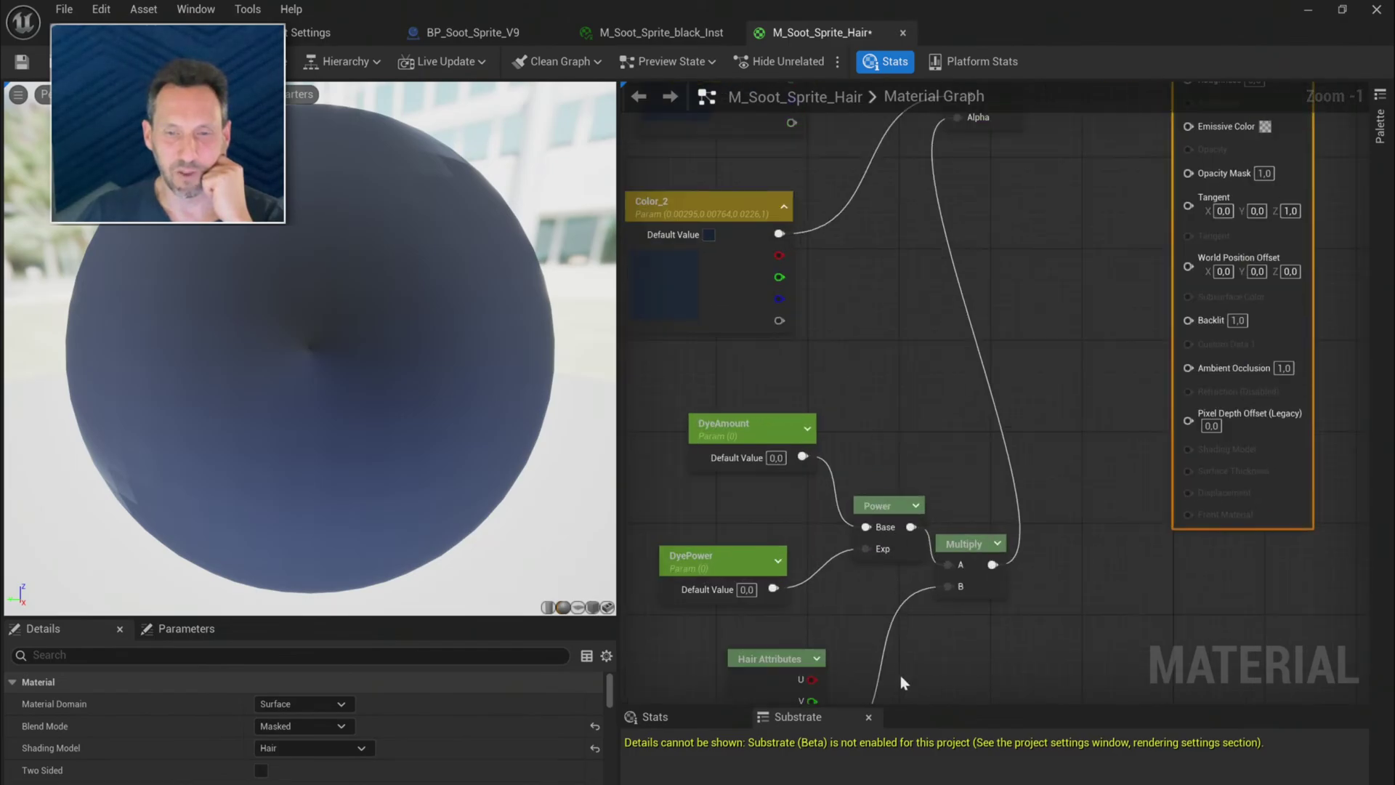
{"action": "scroll", "coordinate": [901, 674], "scroll_direction": "down", "scroll_amount": 2}
{"action": "right_click_drag", "start_coordinate": [915, 653], "coordinate": [896, 623]}
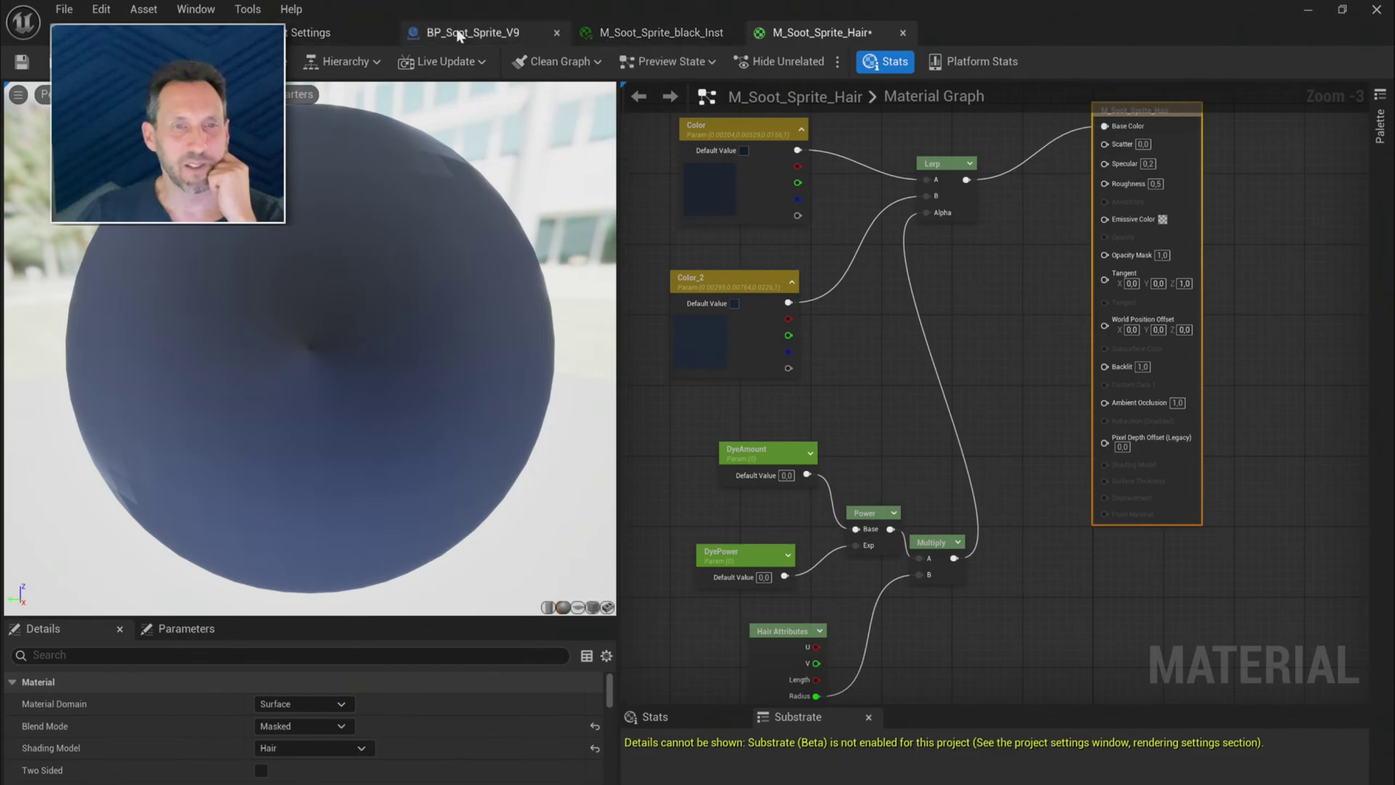
{"action": "left_click", "coordinate": [477, 36]}
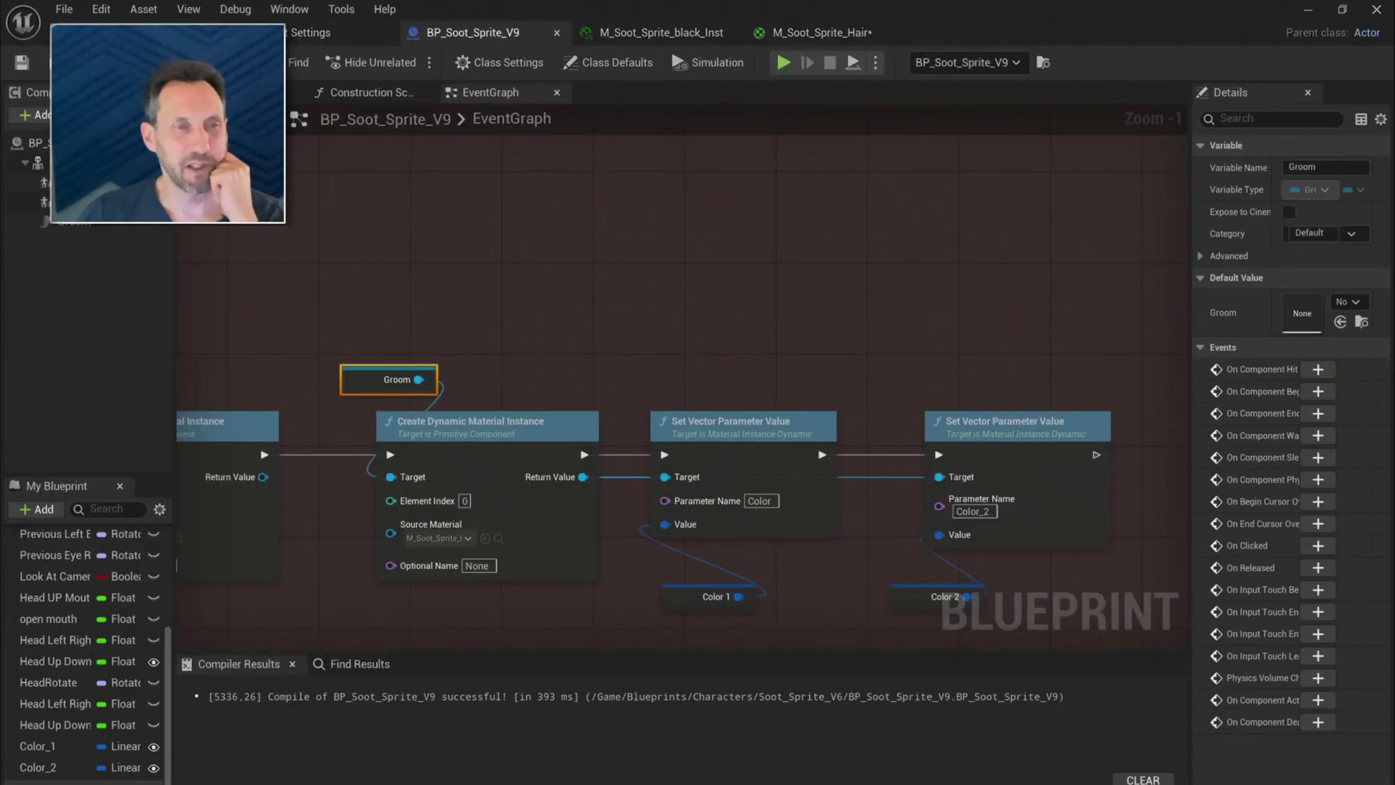
- Darken BP_Soot_Sprite_V10's Color 1 in the level to an olive yellow with Hex sRGB 9D8F37FF
{"action": "left_click", "coordinate": [218, 32]}
{"action": "left_click", "coordinate": [1235, 719]}
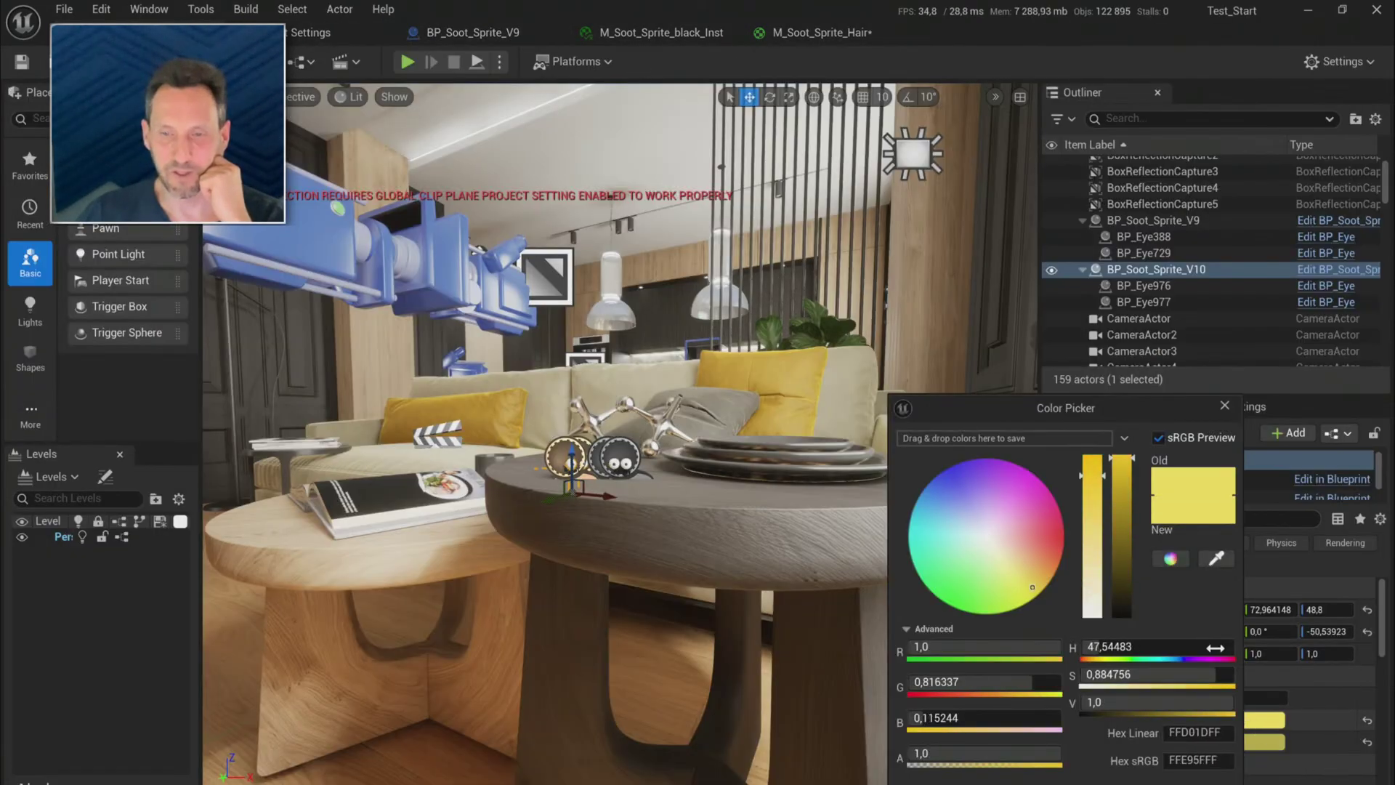
{"action": "left_click_drag", "start_coordinate": [1136, 458], "coordinate": [1143, 560]}
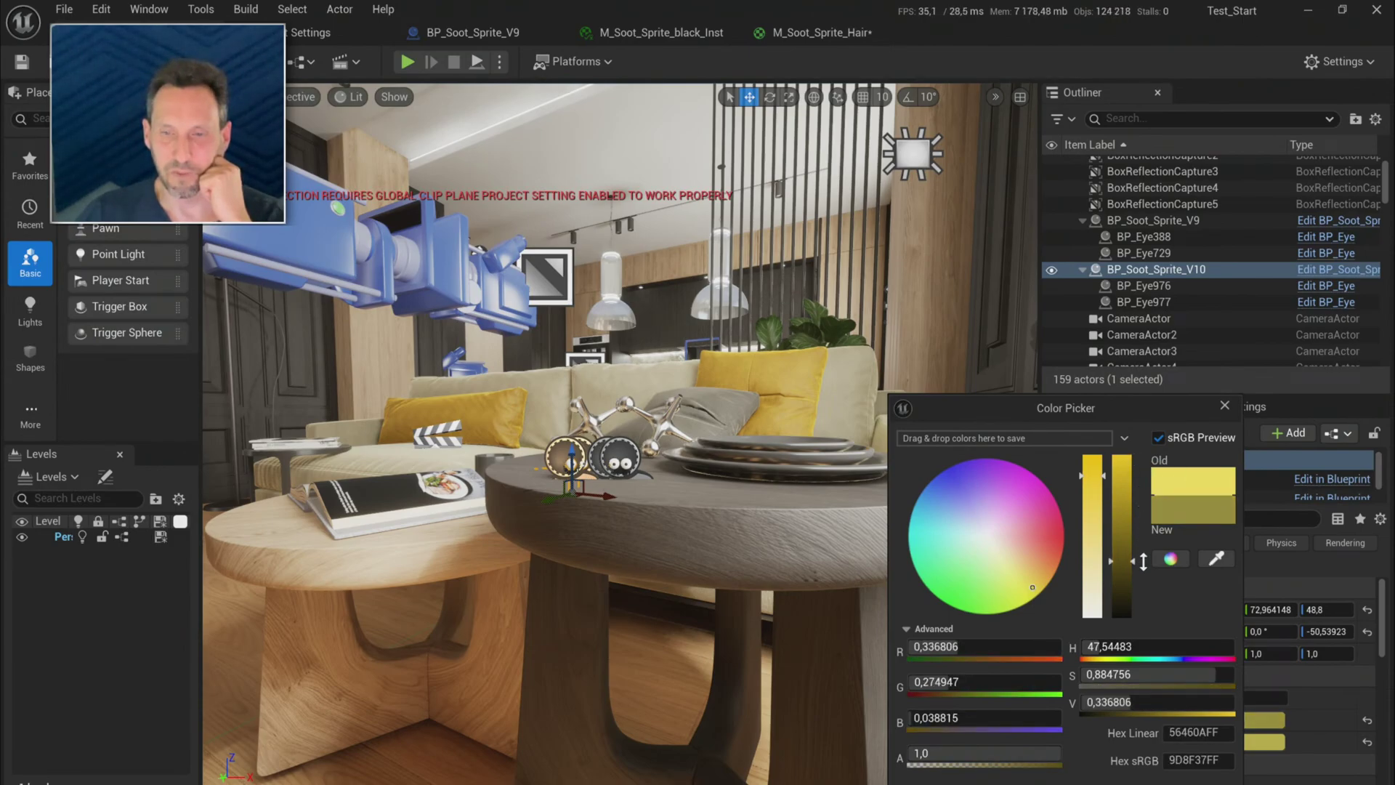
{"action": "left_click", "coordinate": [1116, 783]}
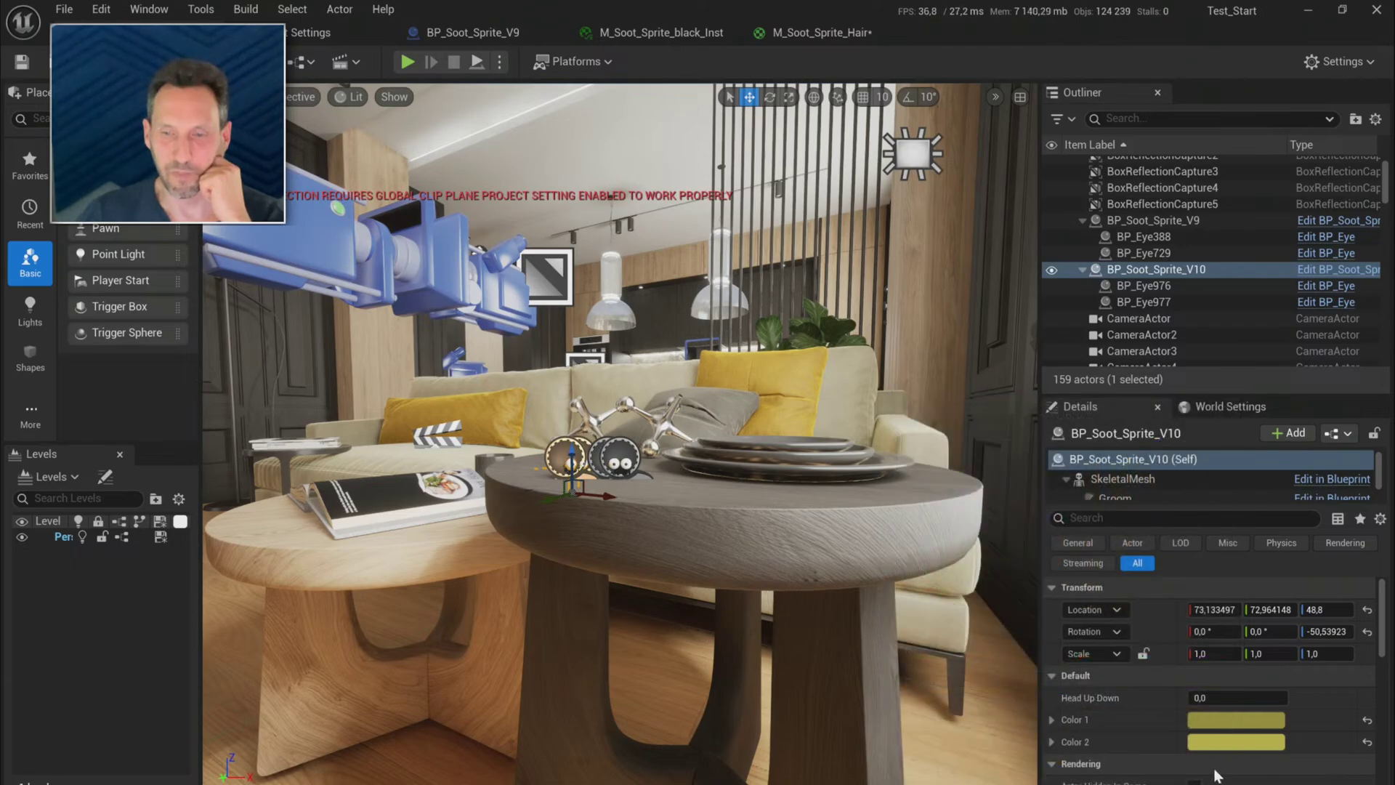
- Darken BP_Soot_Sprite_V10's Color 2 to a similar olive yellow and play-test the level to check the fur
{"action": "left_click", "coordinate": [1239, 748]}
{"action": "left_click_drag", "start_coordinate": [1126, 545], "coordinate": [1126, 583]}
{"action": "left_click", "coordinate": [1115, 782]}
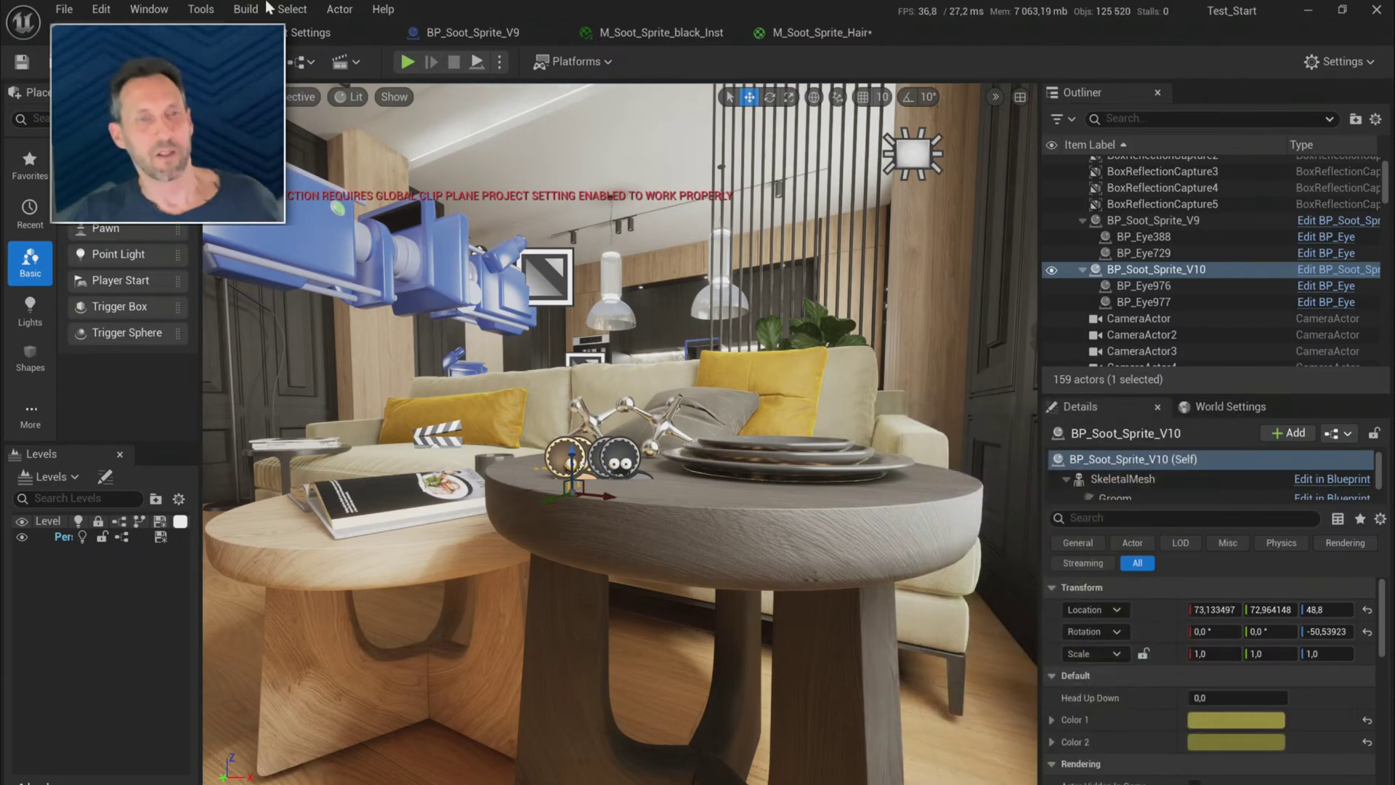
{"action": "left_click", "coordinate": [407, 62]}
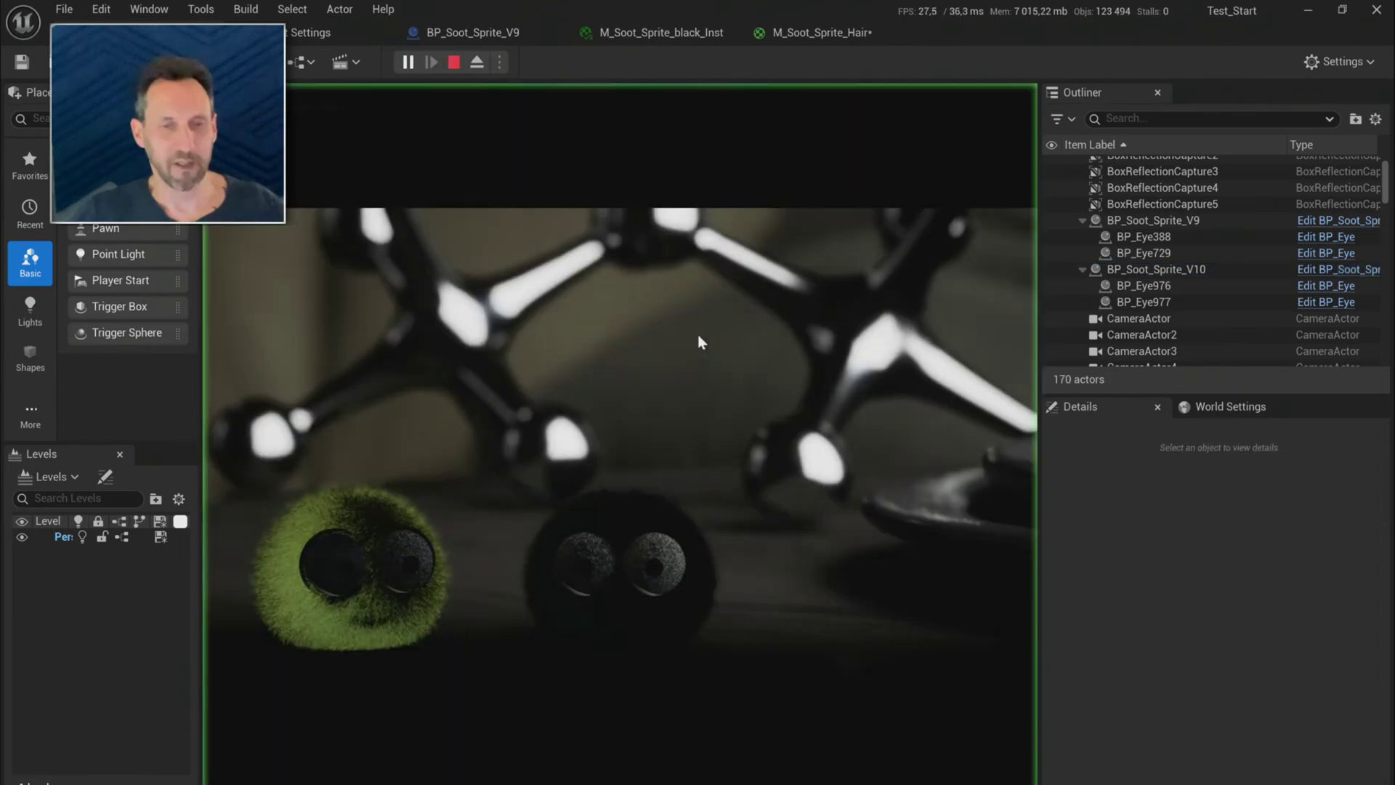
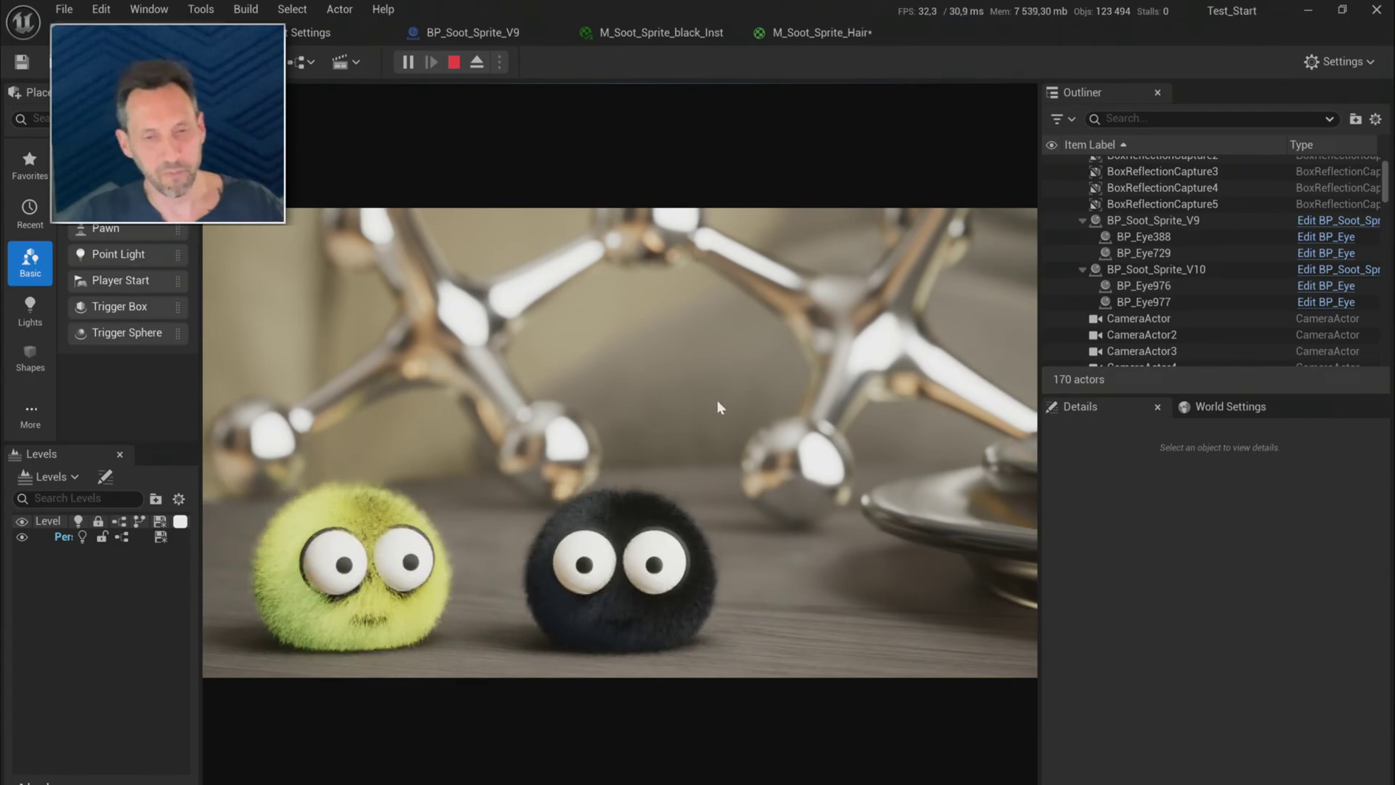
{"action": "key", "text": "Escape"}
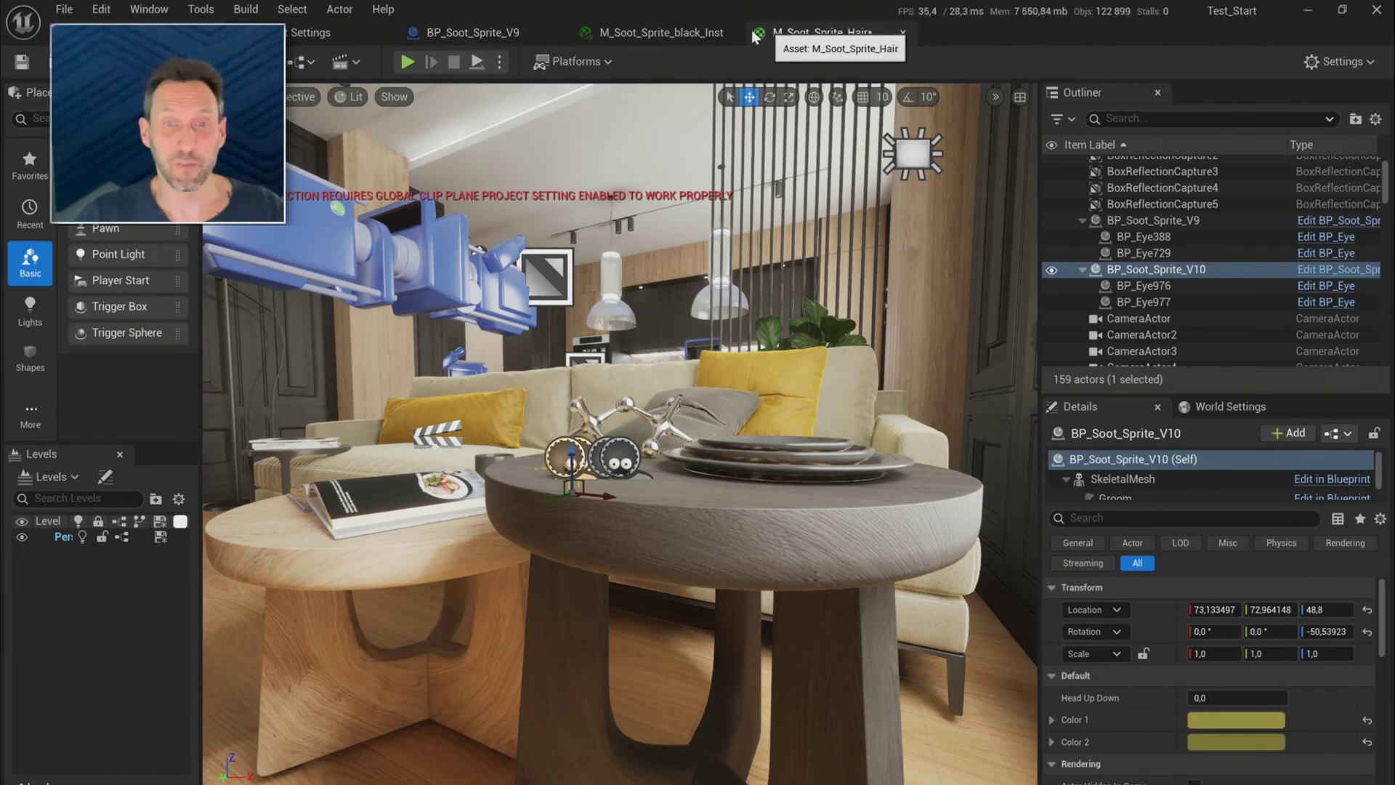
- Switch to BP_Soot_Sprite_V9's event graph and examine the settings of the Color_2 and Color_1 variables
{"action": "left_click", "coordinate": [469, 38]}
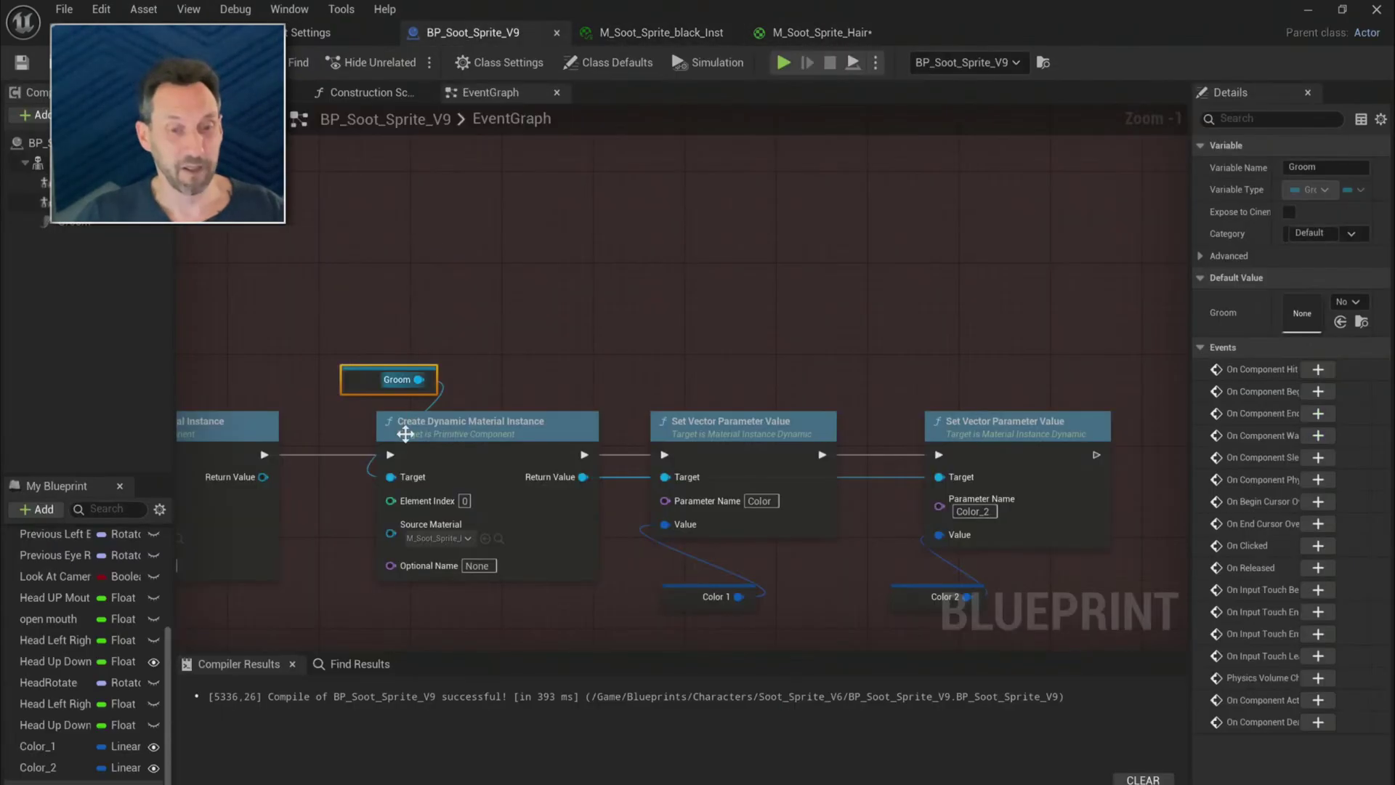
{"action": "scroll", "coordinate": [366, 585], "scroll_direction": "up", "scroll_amount": 2}
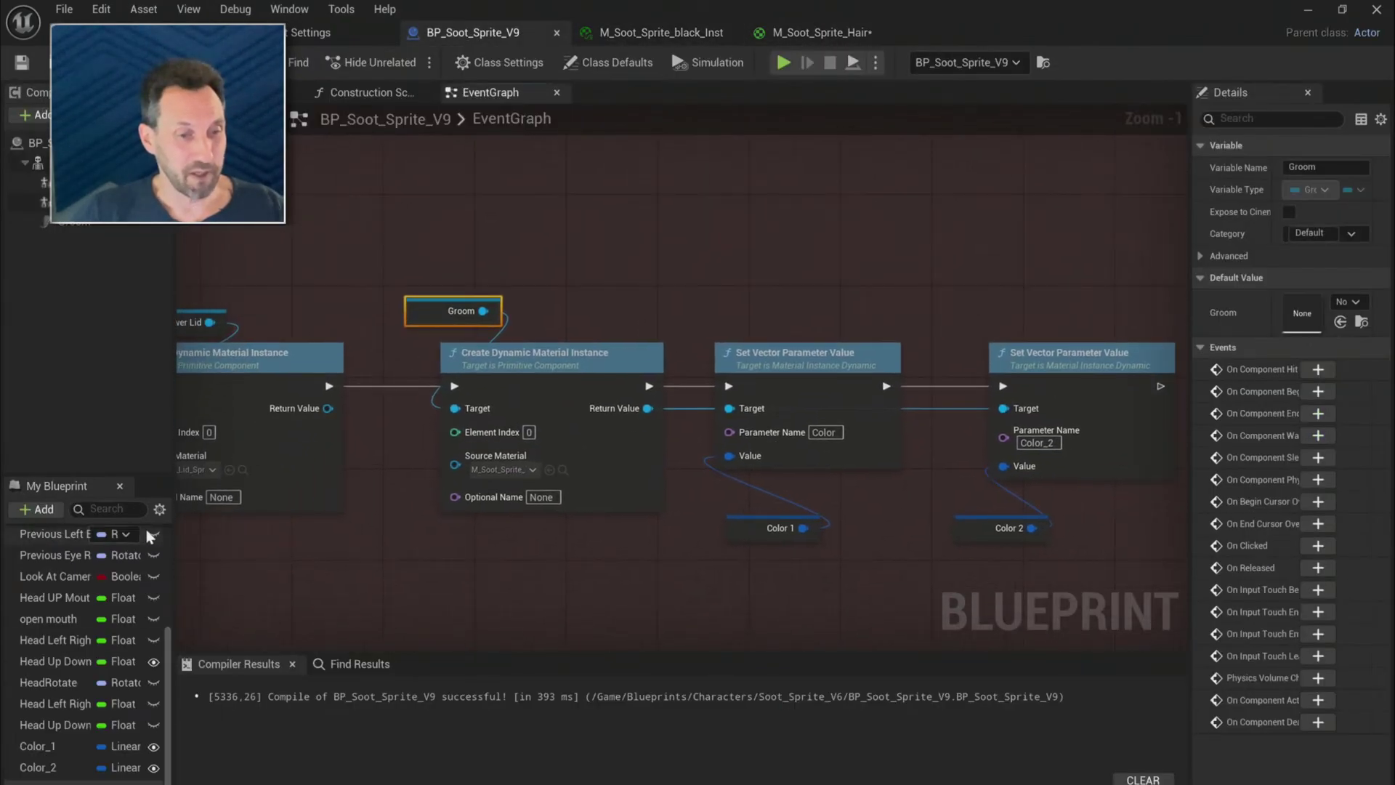
{"action": "scroll", "coordinate": [87, 639], "scroll_direction": "up", "scroll_amount": 2}
{"action": "scroll", "coordinate": [73, 690], "scroll_direction": "down", "scroll_amount": 2}
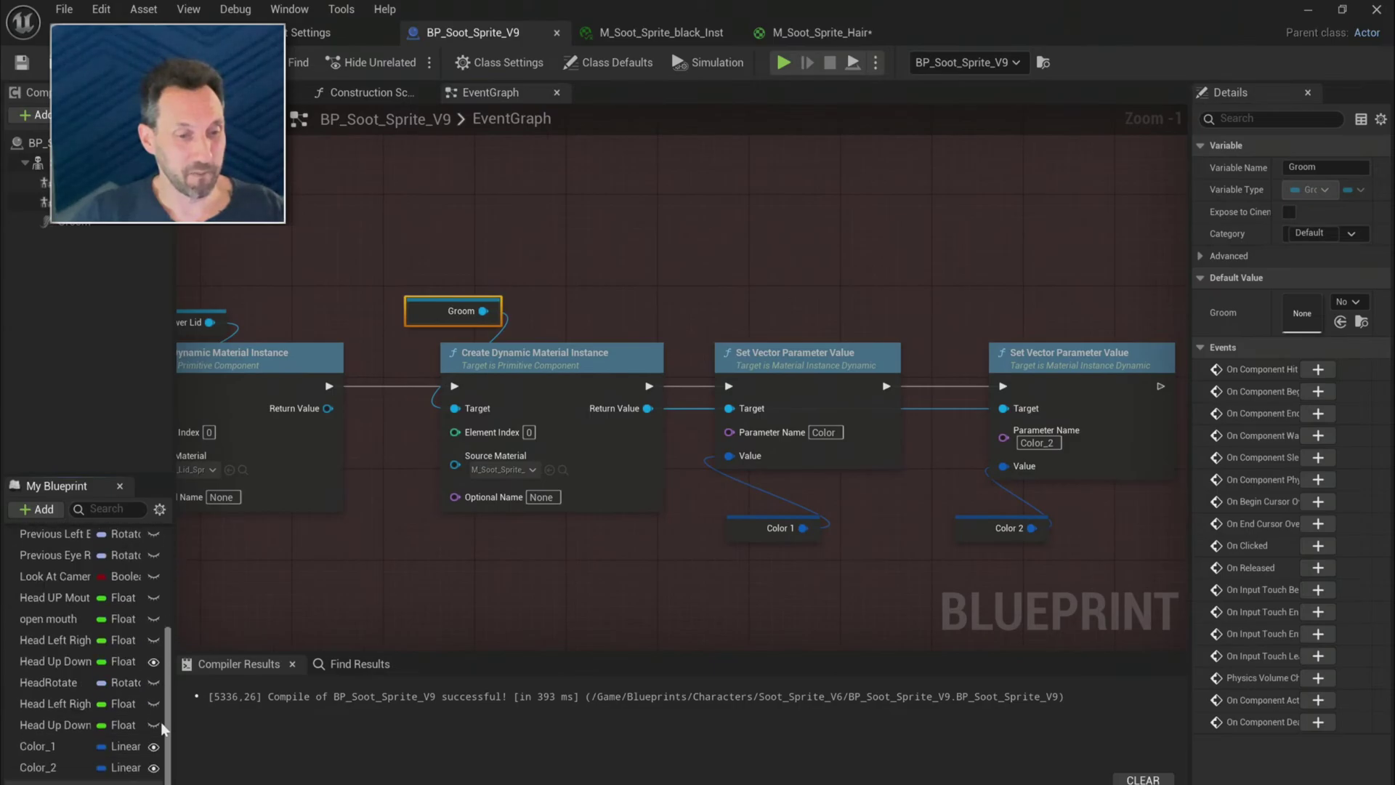
{"action": "left_click", "coordinate": [43, 767]}
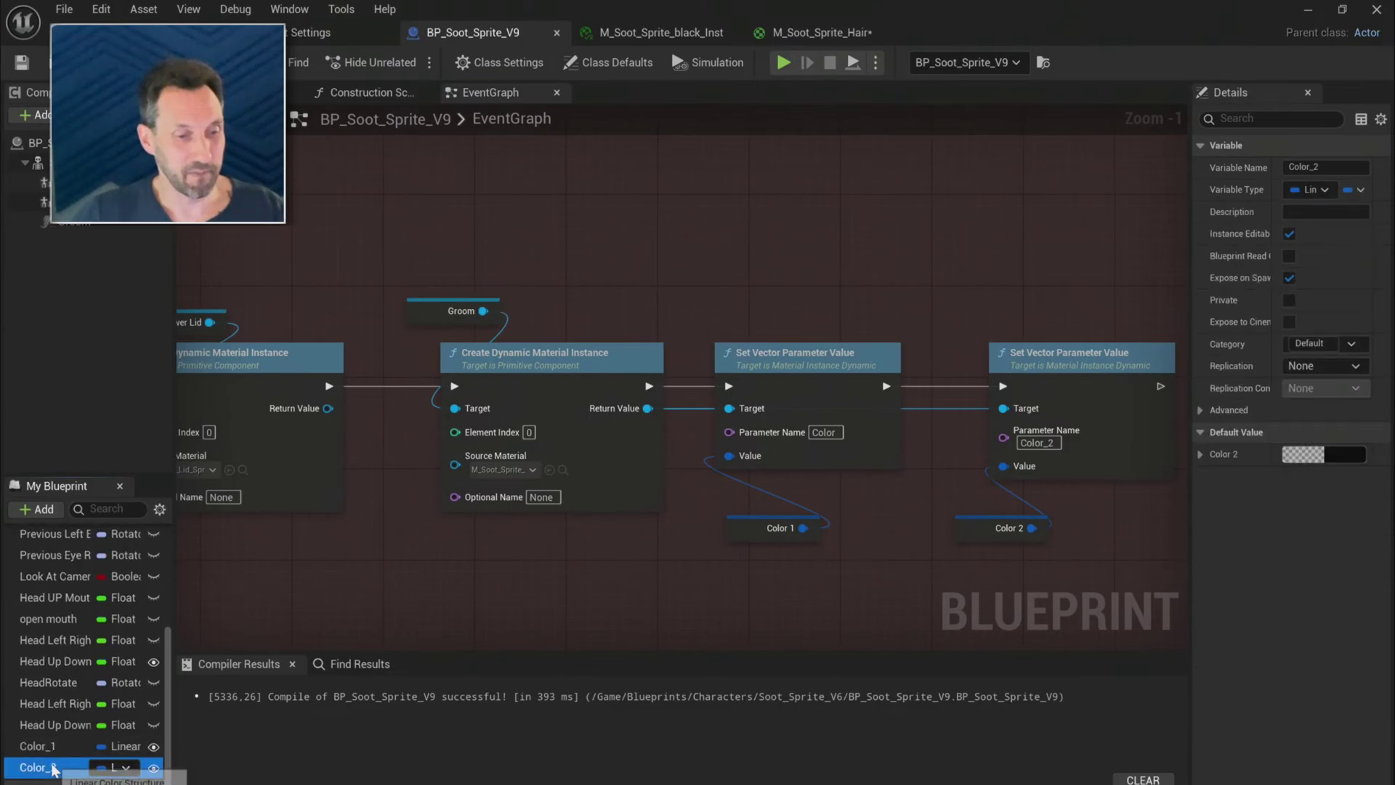
{"action": "right_click", "coordinate": [55, 768]}
{"action": "left_click", "coordinate": [102, 712]}
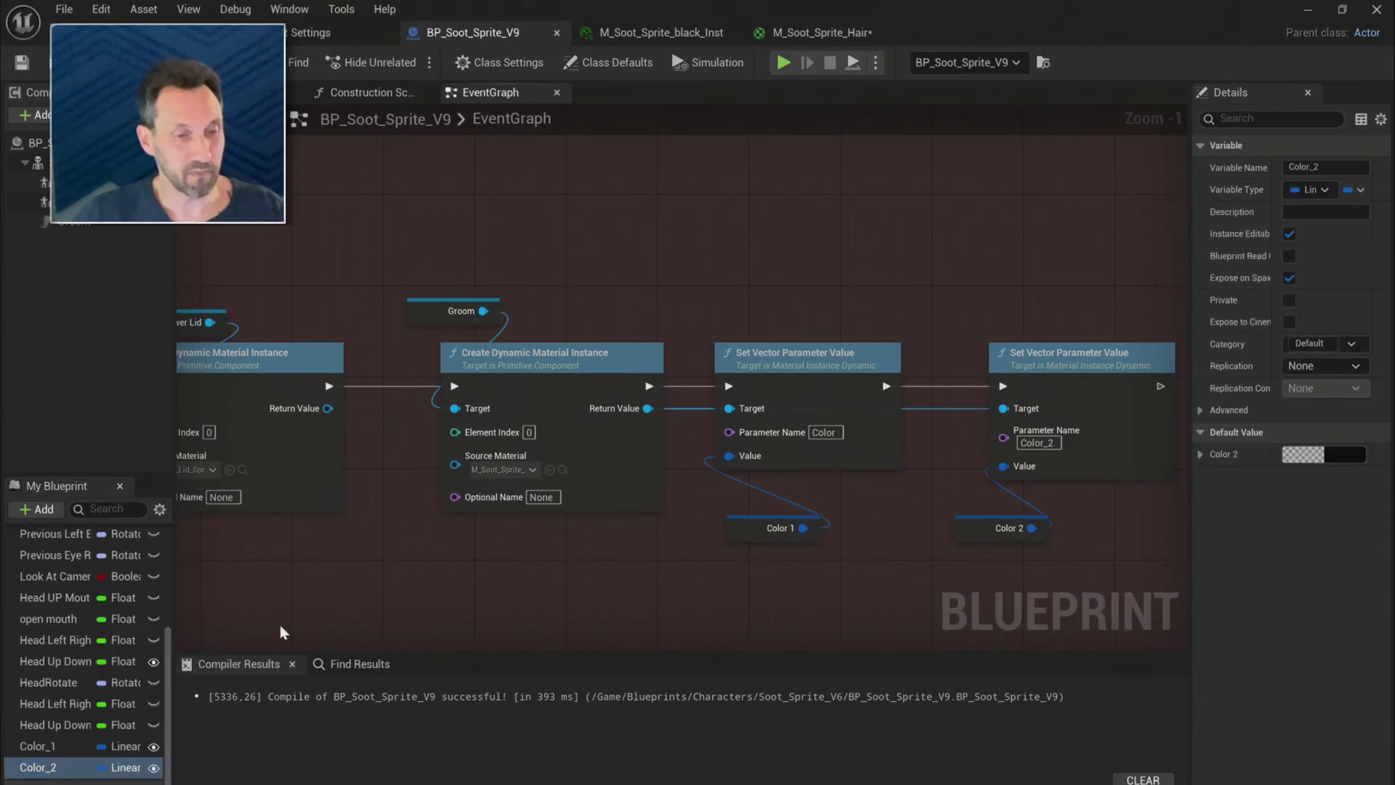
{"action": "left_click", "coordinate": [40, 746]}
{"action": "scroll", "coordinate": [461, 576], "scroll_direction": "down", "scroll_amount": 2}
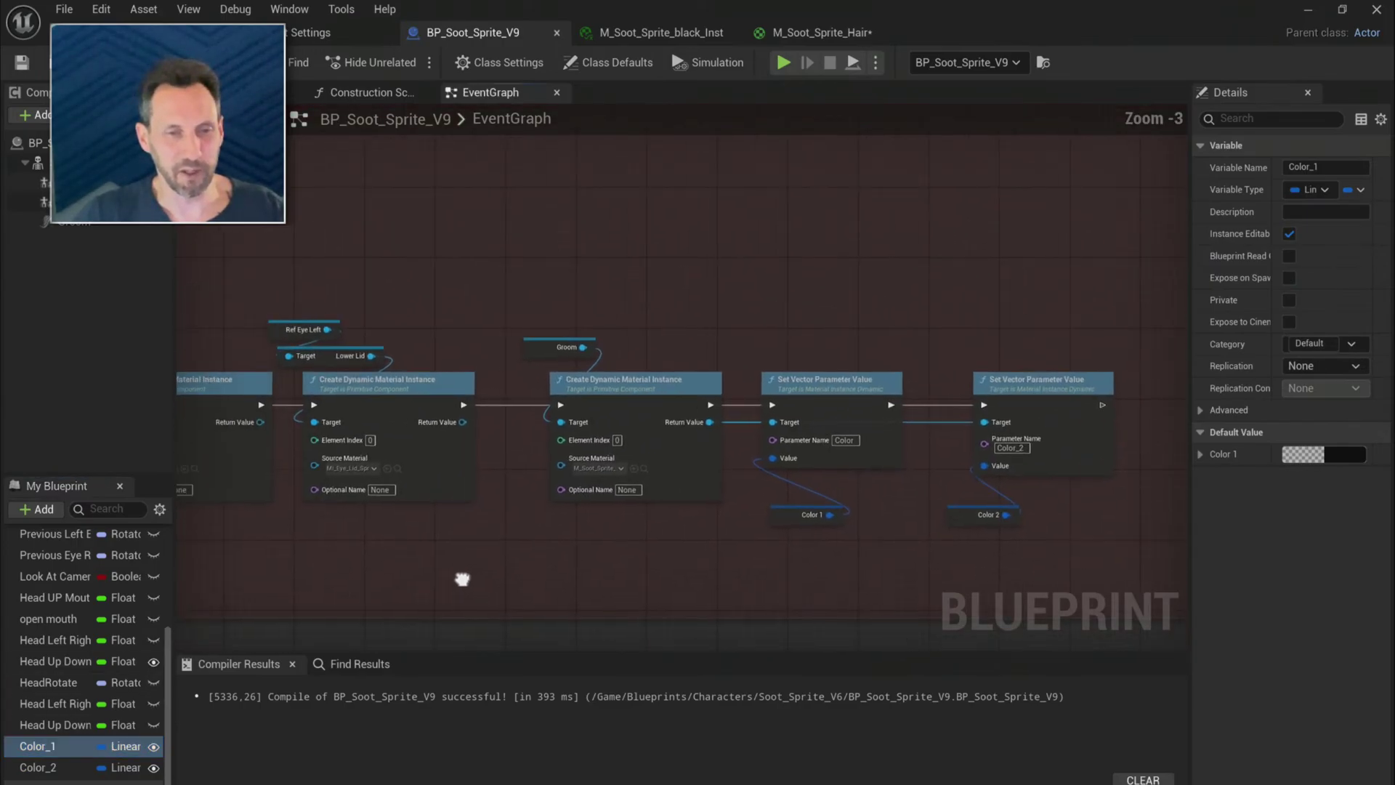
- Shift the groom's Create Dynamic Material Instance, both Set Vector Parameter Value nodes and their inputs right to open a gap in the chain
{"action": "right_click_drag", "start_coordinate": [461, 576], "coordinate": [488, 574]}
{"action": "left_click_drag", "start_coordinate": [620, 341], "coordinate": [1118, 581]}
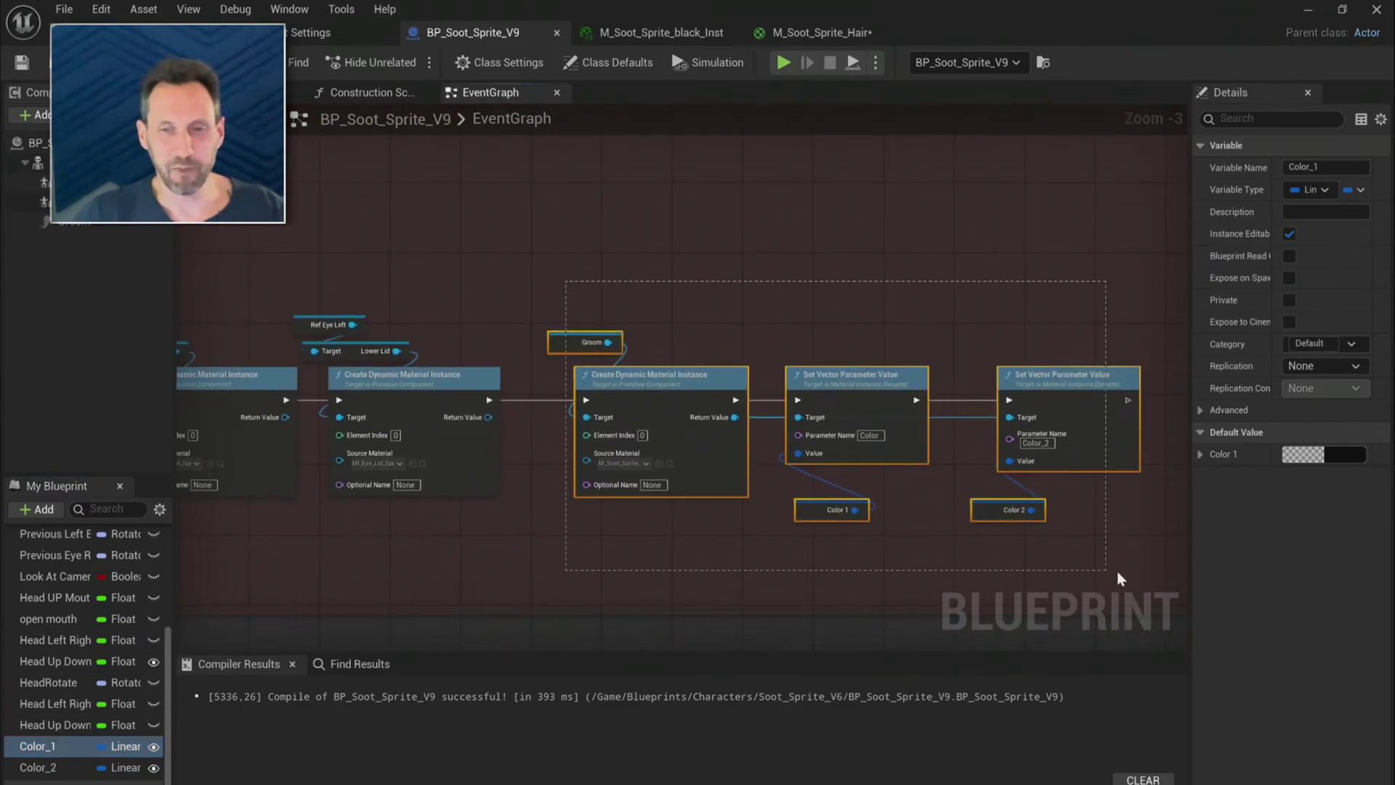
{"action": "left_click_drag", "start_coordinate": [636, 376], "coordinate": [858, 377]}
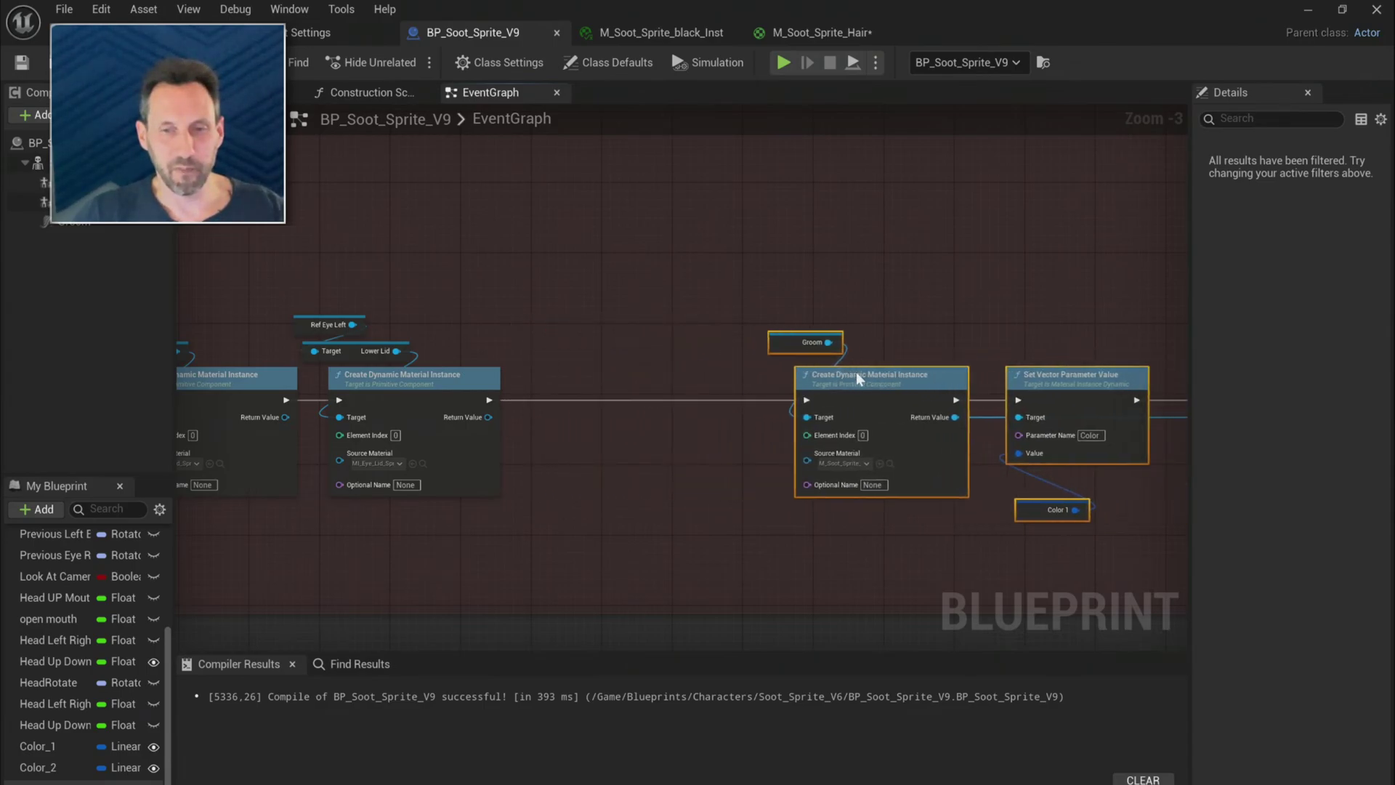
- Add a Create Dynamic Material Instance node targeting the Skeletal Mesh and wire its execution between the lower-lid and groom material nodes
{"action": "left_click_drag", "start_coordinate": [65, 163], "coordinate": [556, 356]}
{"action": "type", "text": "create"}
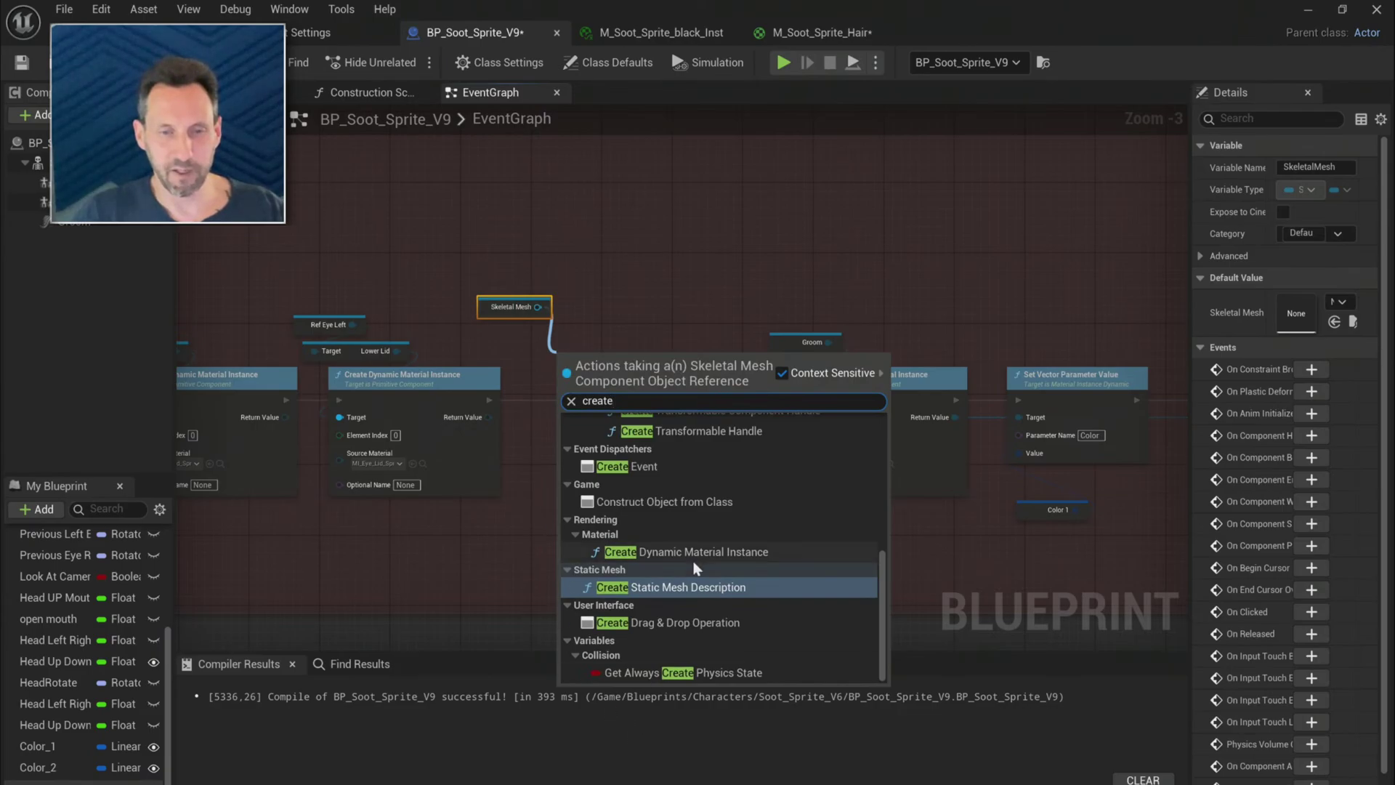
{"action": "left_click", "coordinate": [701, 552]}
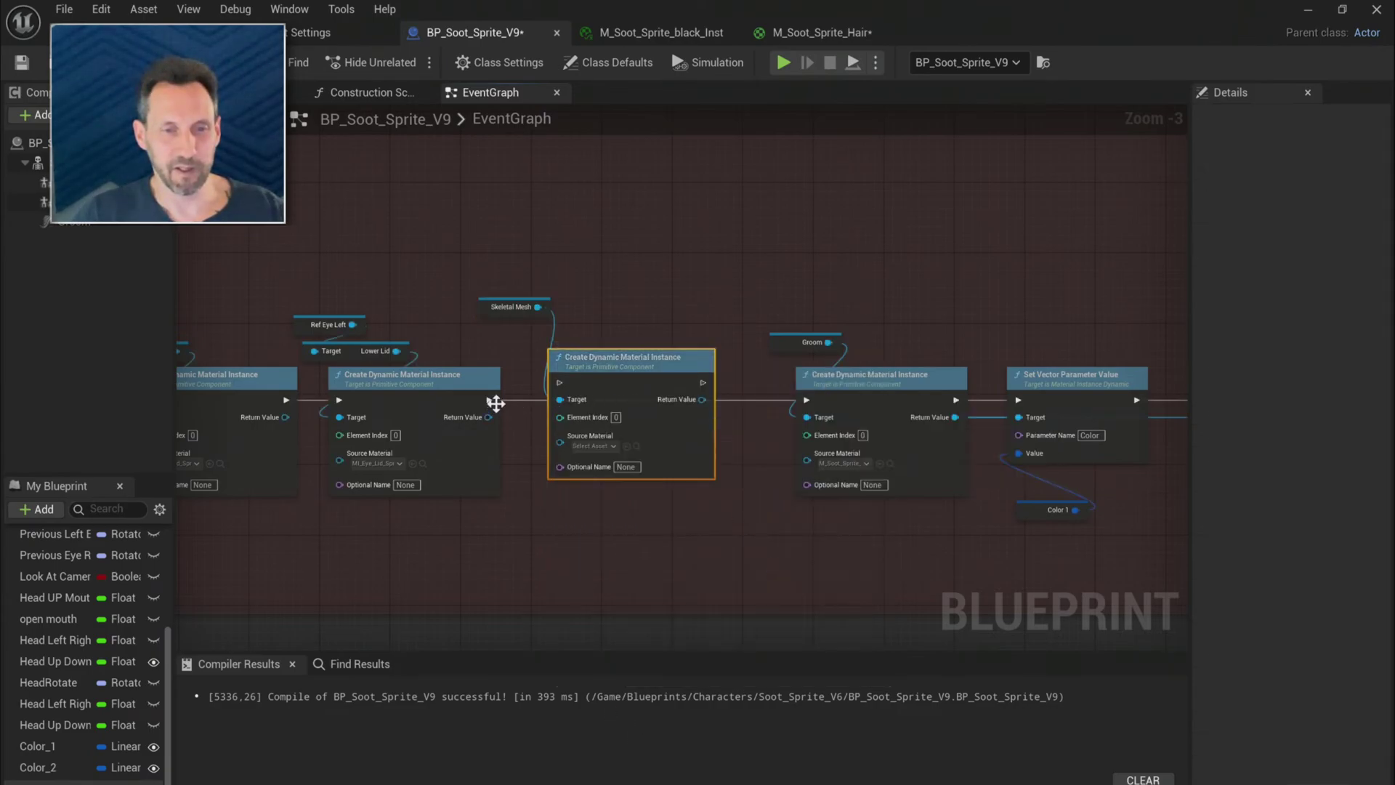
{"action": "left_click_drag", "start_coordinate": [493, 402], "coordinate": [559, 383]}
{"action": "left_click_drag", "start_coordinate": [702, 382], "coordinate": [806, 400]}
{"action": "left_click_drag", "start_coordinate": [592, 364], "coordinate": [574, 382]}
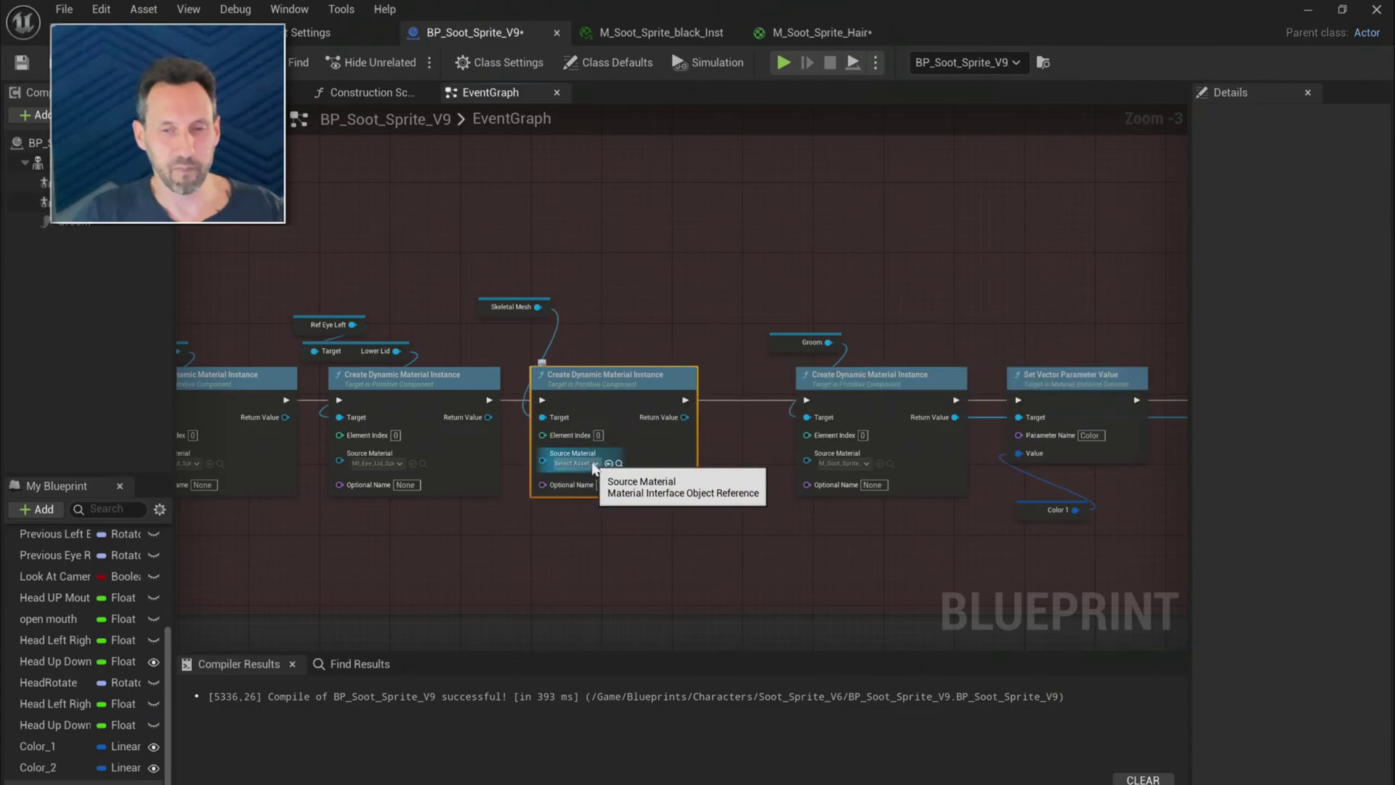
- Search the new node's source materials for "soot sprite" and compare the paths of the M_Soot_Sprite materials
{"action": "left_click", "coordinate": [593, 464]}
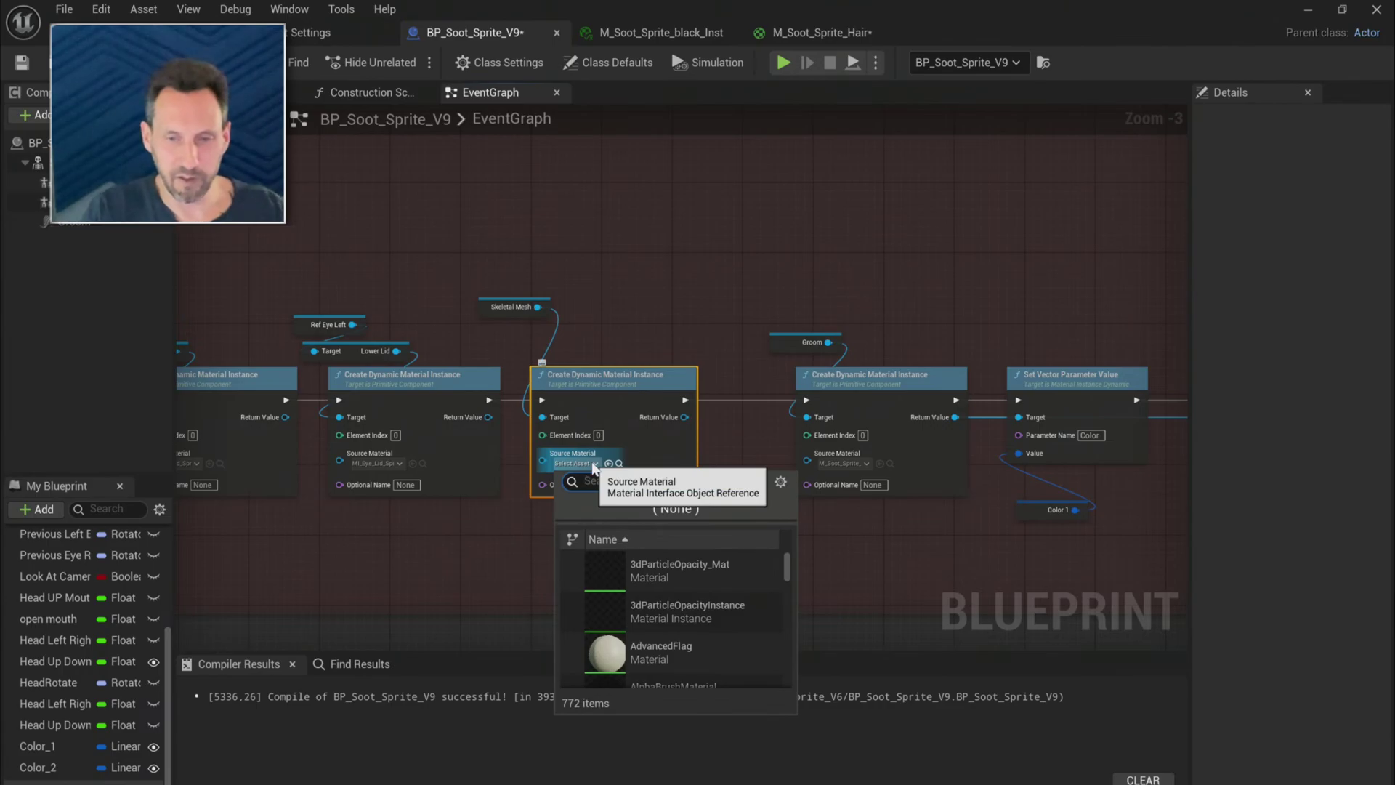
{"action": "type", "text": "t sprite"}
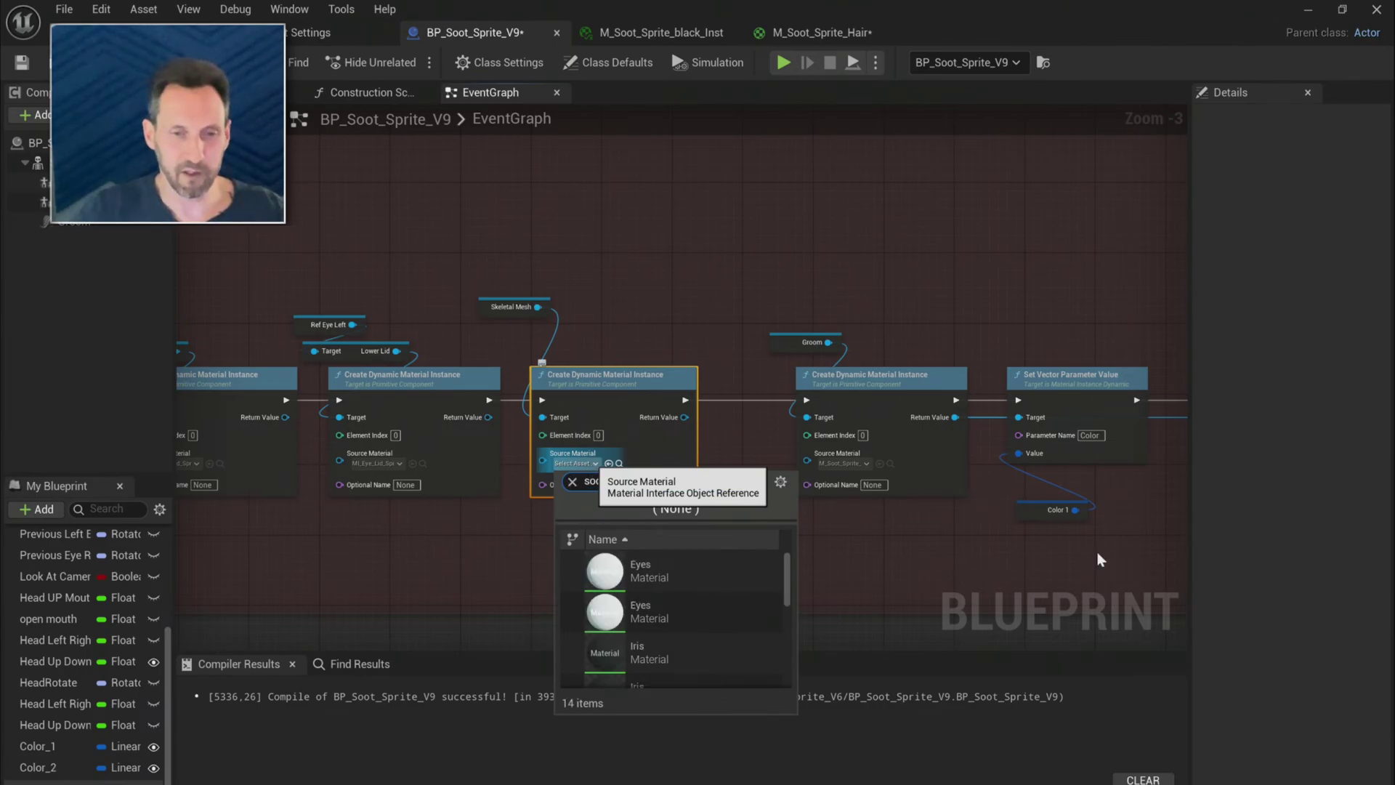
{"action": "scroll", "coordinate": [740, 609], "scroll_direction": "down", "scroll_amount": 2}
{"action": "scroll", "coordinate": [739, 612], "scroll_direction": "up", "scroll_amount": 2}
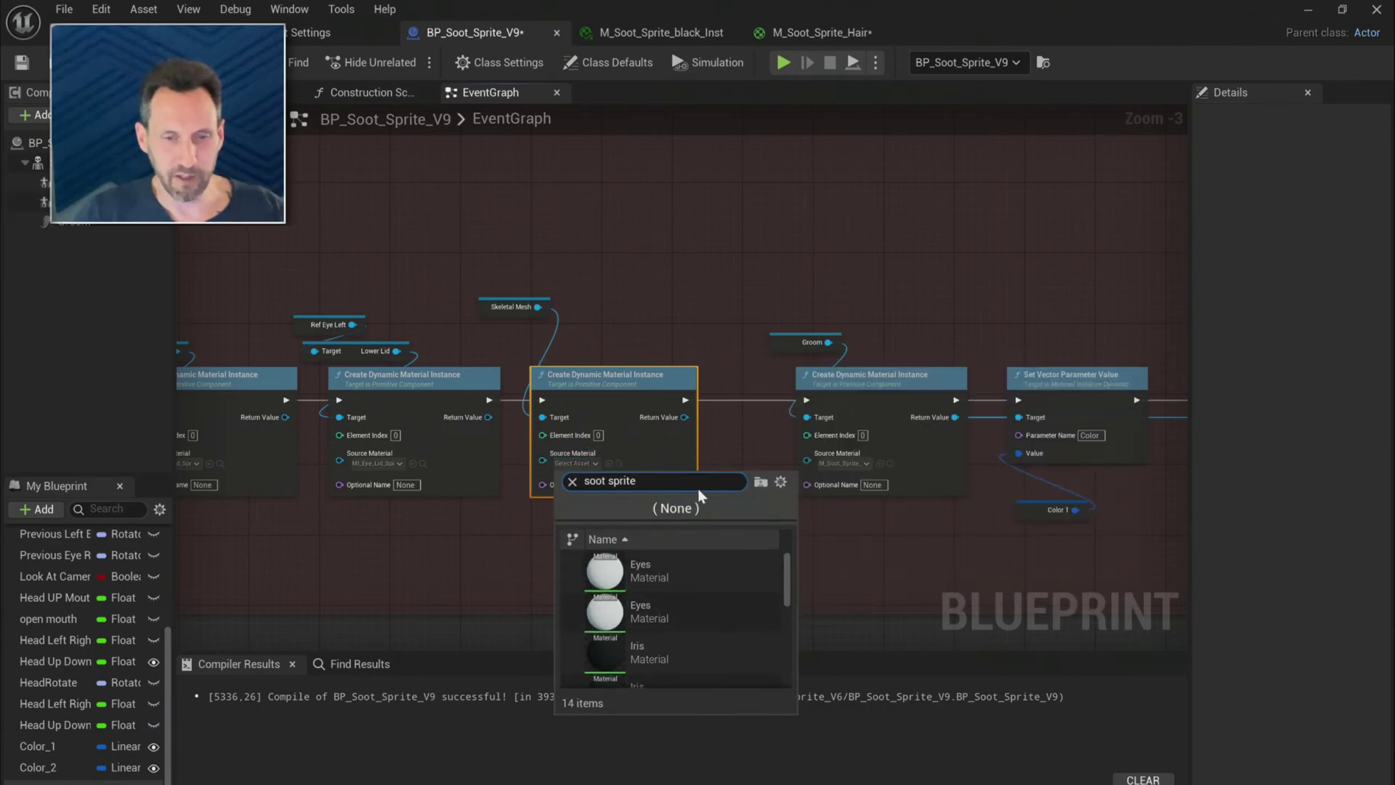
{"action": "scroll", "coordinate": [677, 613], "scroll_direction": "down", "scroll_amount": 3}
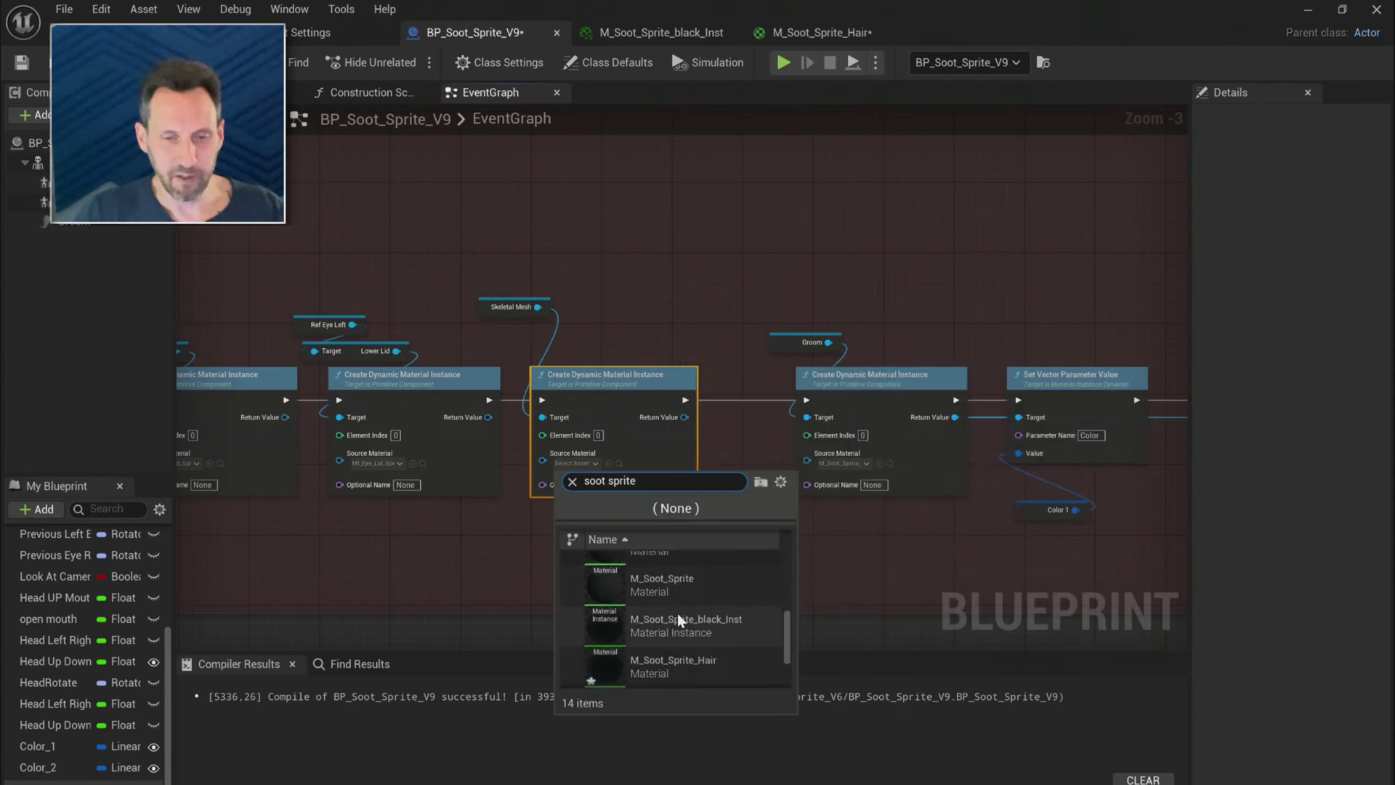
{"action": "mouse_move", "coordinate": [704, 626]}
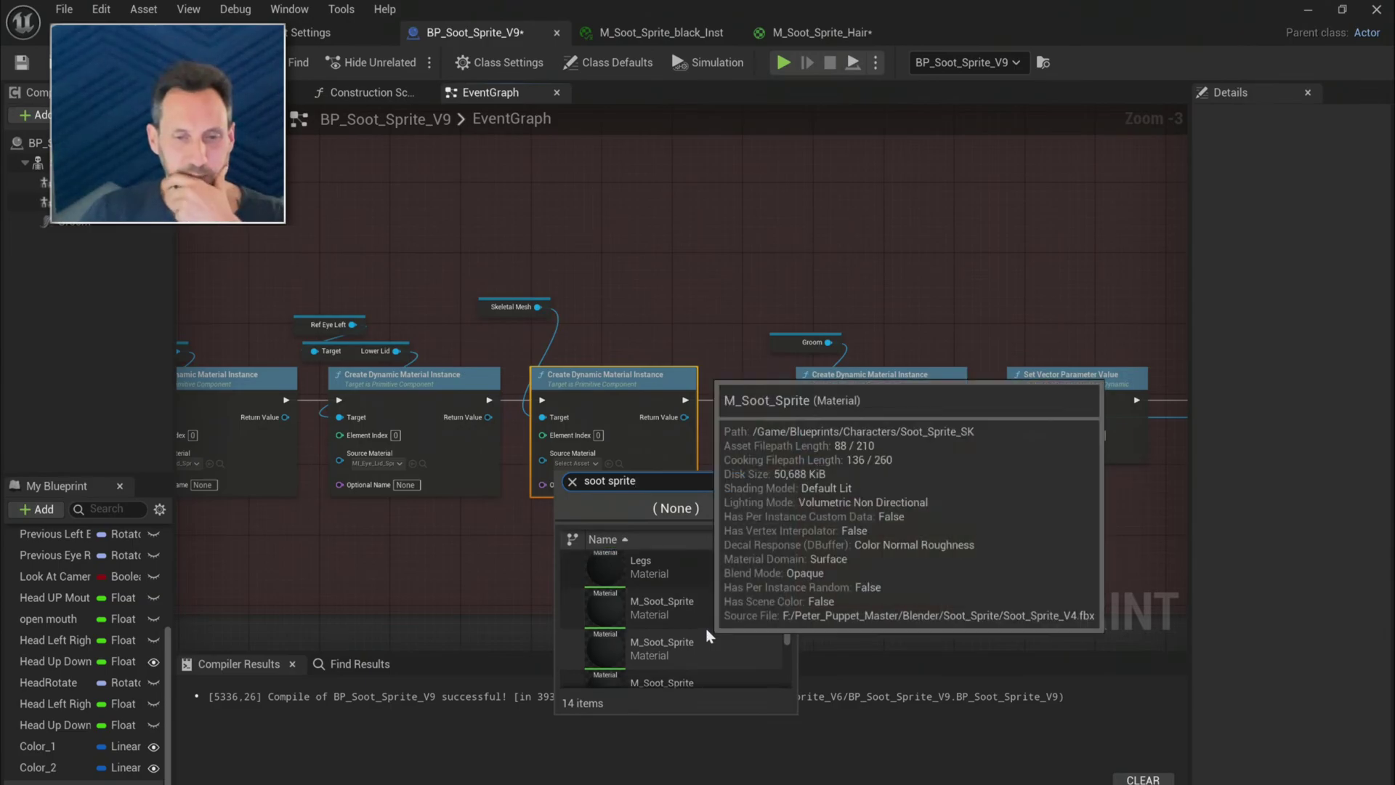
{"action": "scroll", "coordinate": [715, 675], "scroll_direction": "down", "scroll_amount": 1}
{"action": "scroll", "coordinate": [717, 676], "scroll_direction": "down", "scroll_amount": 1}
{"action": "mouse_move", "coordinate": [716, 664]}
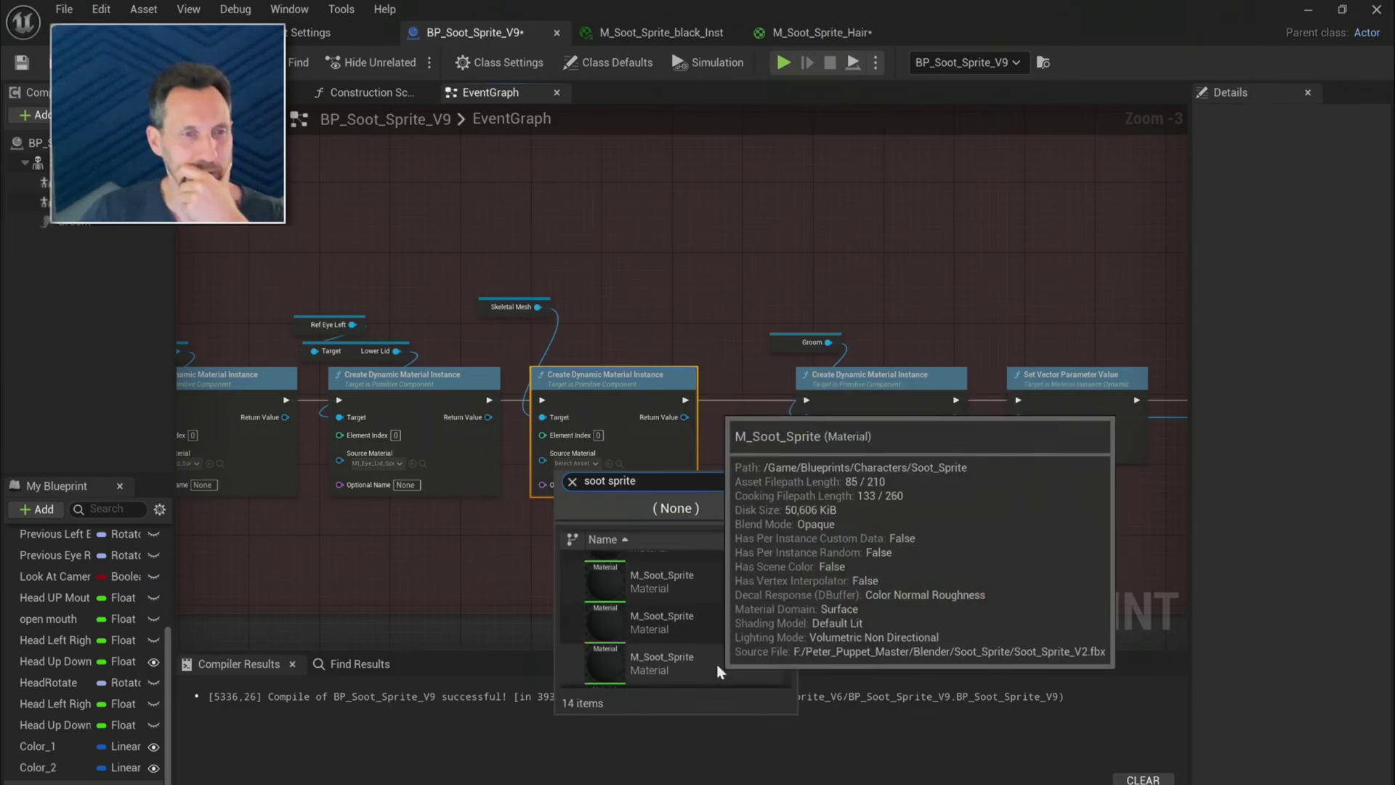
- Locate the SkeletalMesh's Element 0 material and assign that M_Soot_Sprite from Soot_Sprite_V6 as the new node's source material
{"action": "left_click", "coordinate": [38, 162]}
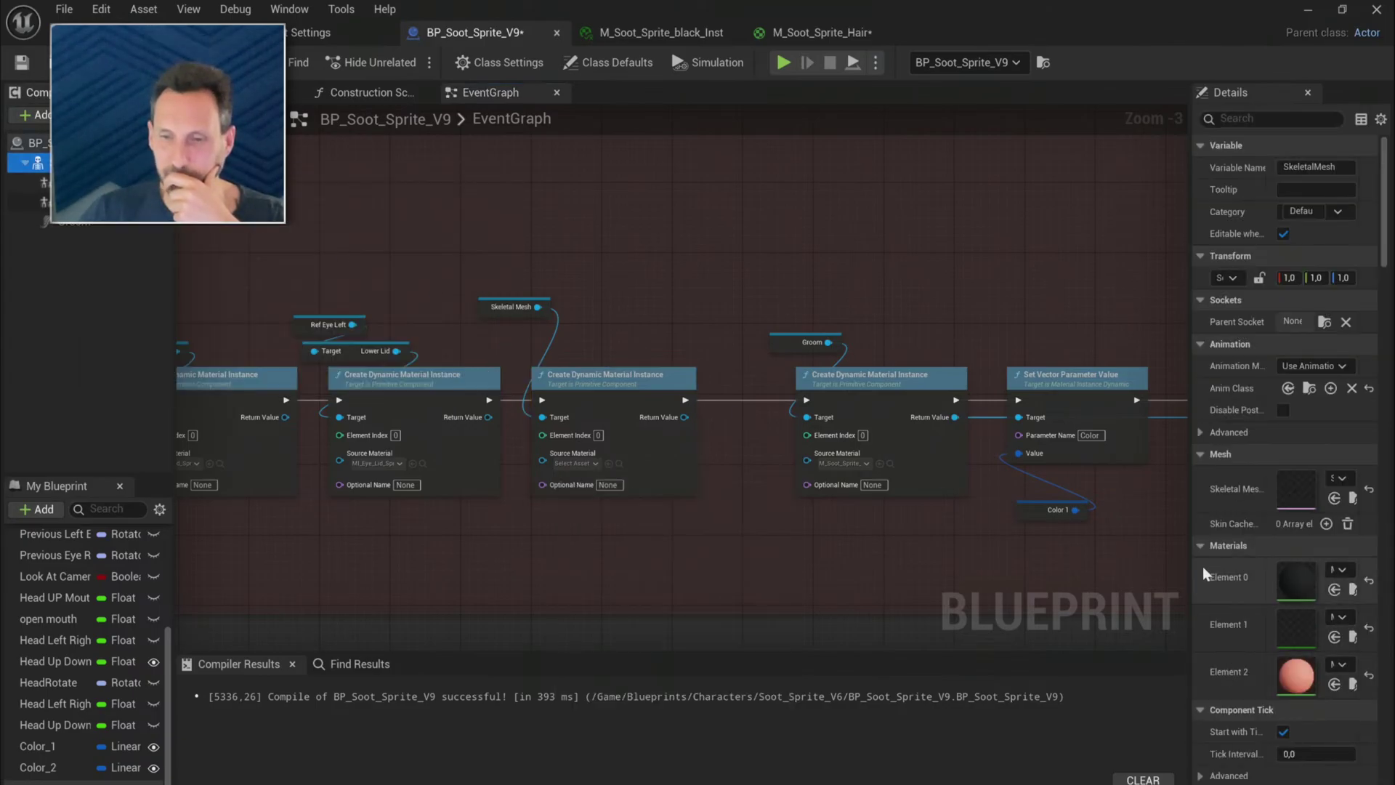
{"action": "left_click_drag", "start_coordinate": [1189, 567], "coordinate": [1043, 576]}
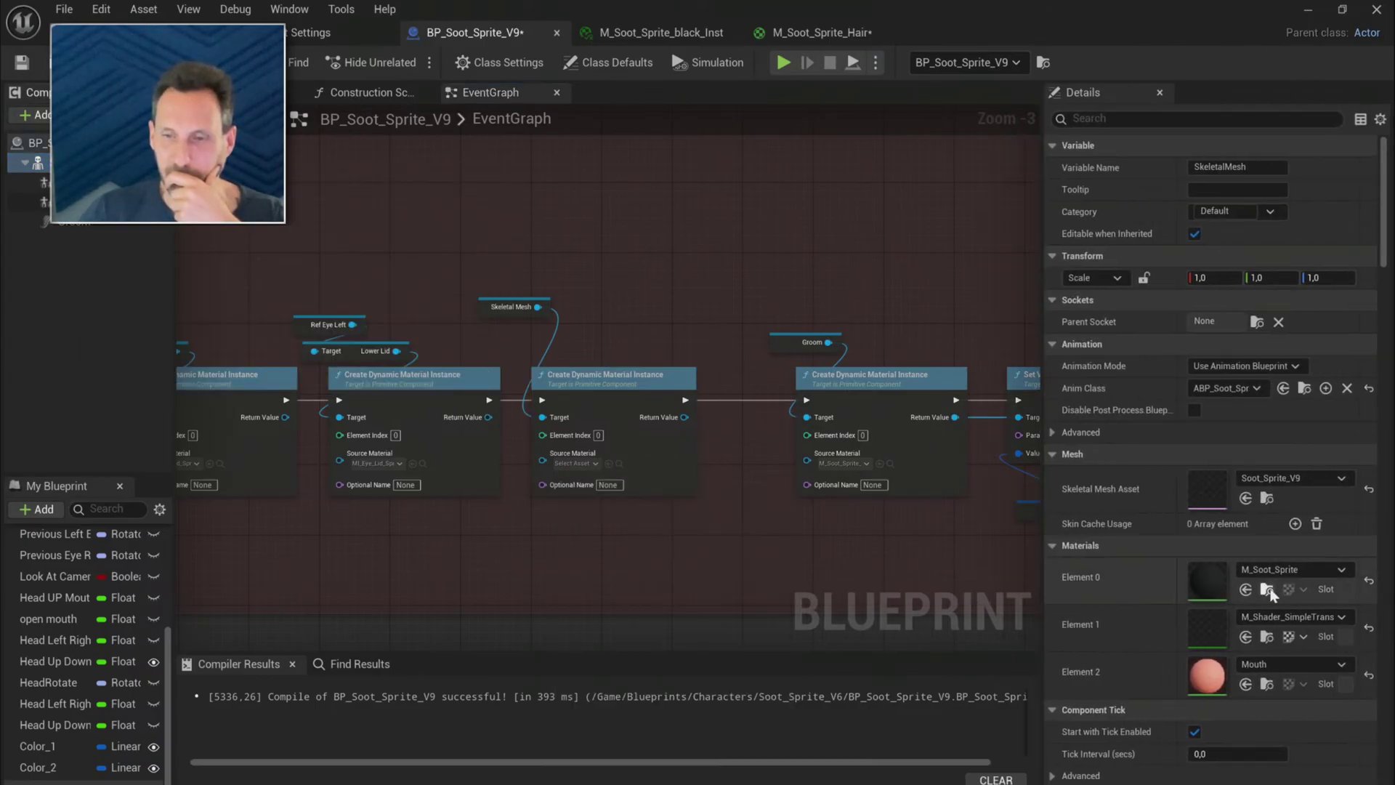
{"action": "left_click", "coordinate": [1268, 591]}
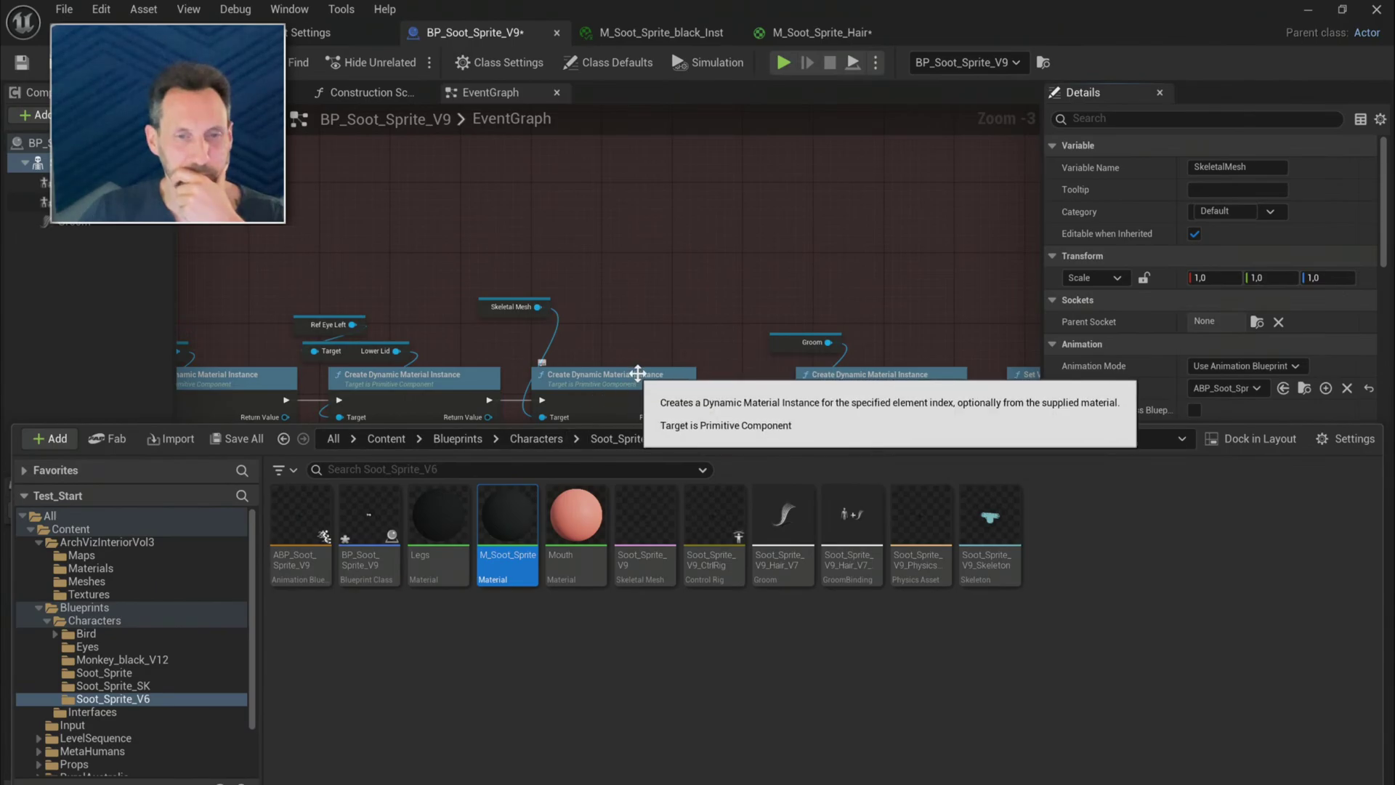
{"action": "left_click", "coordinate": [722, 333]}
{"action": "key", "text": "ctrl+space"}
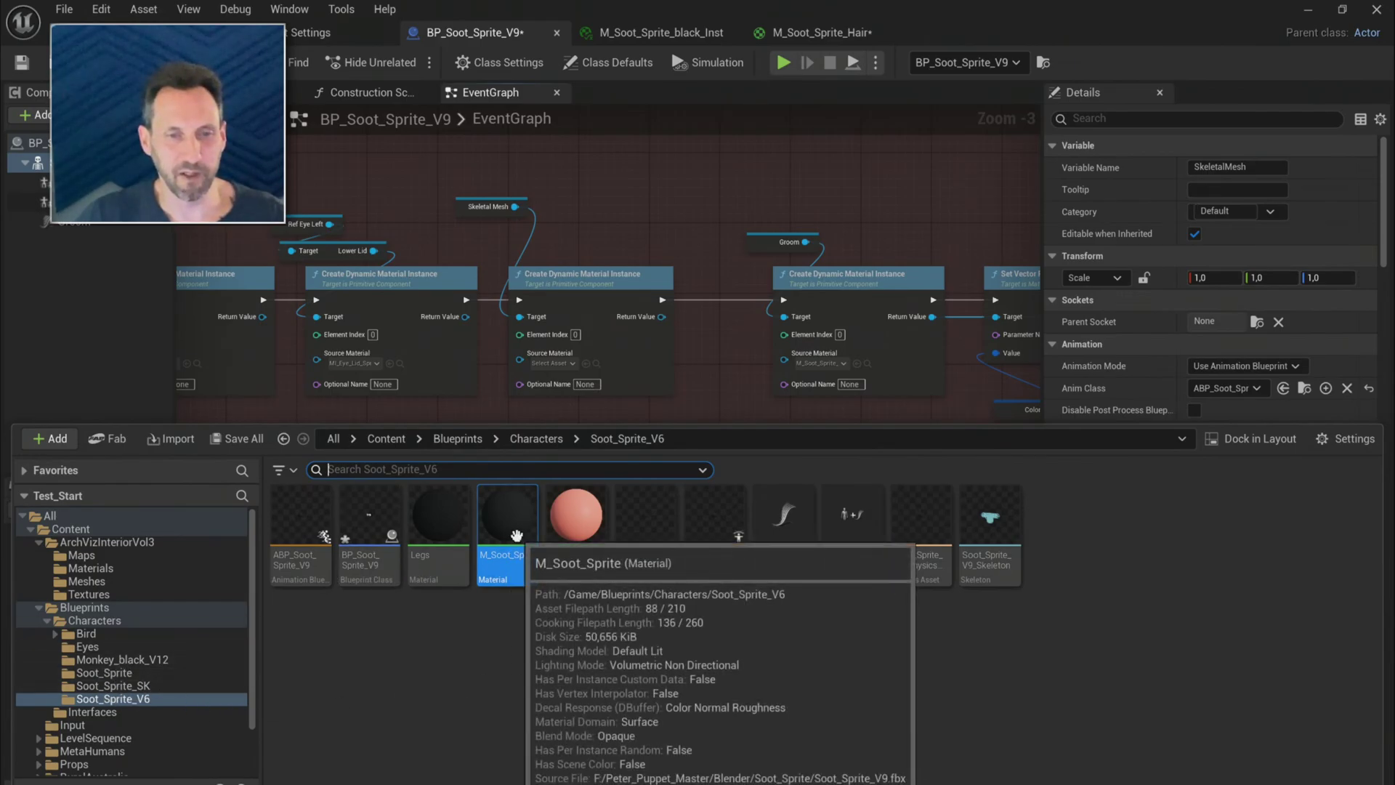
{"action": "left_click_drag", "start_coordinate": [516, 535], "coordinate": [567, 359]}
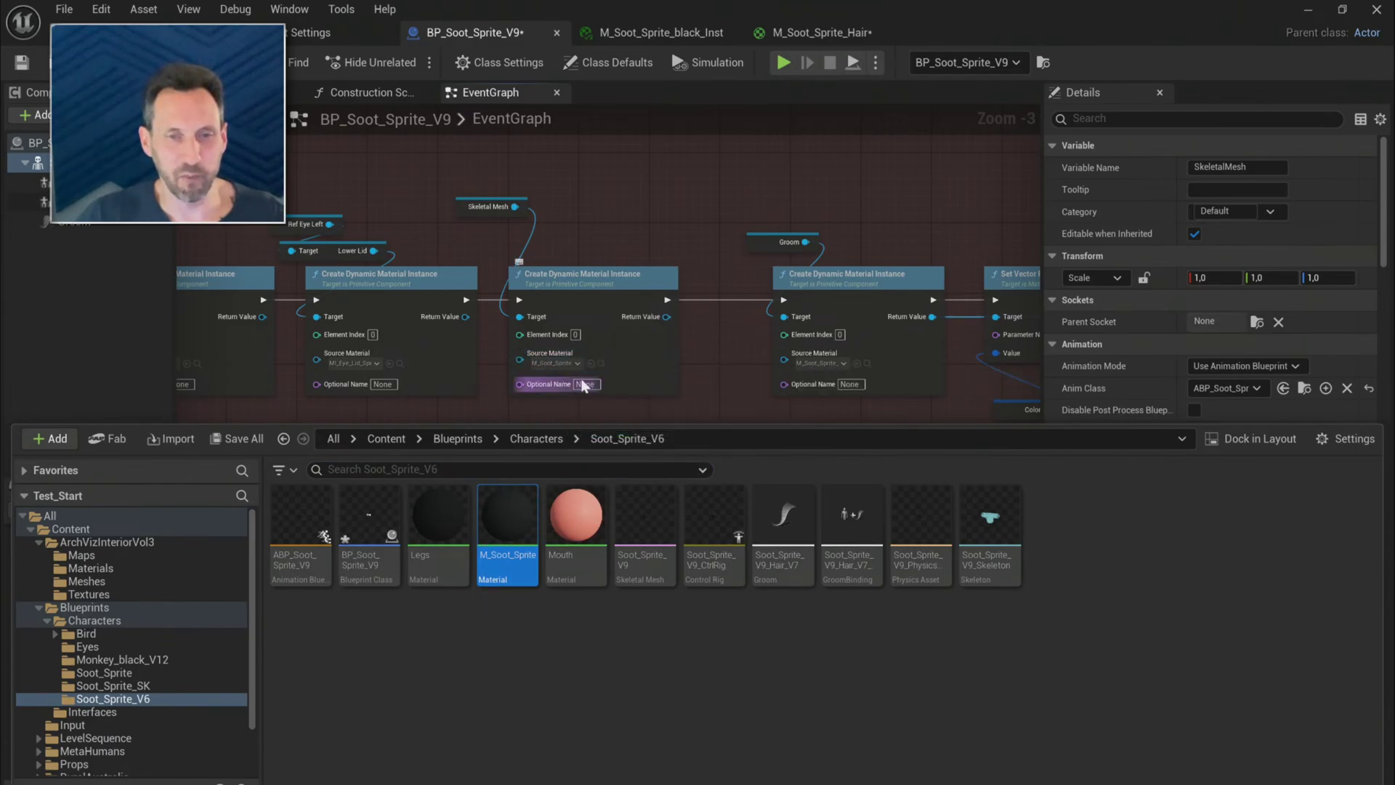
- Move the groom material node group further right to make more room after the skeletal mesh's material node
{"action": "scroll", "coordinate": [786, 335], "scroll_direction": "down", "scroll_amount": 3}
{"action": "left_click", "coordinate": [568, 300]}
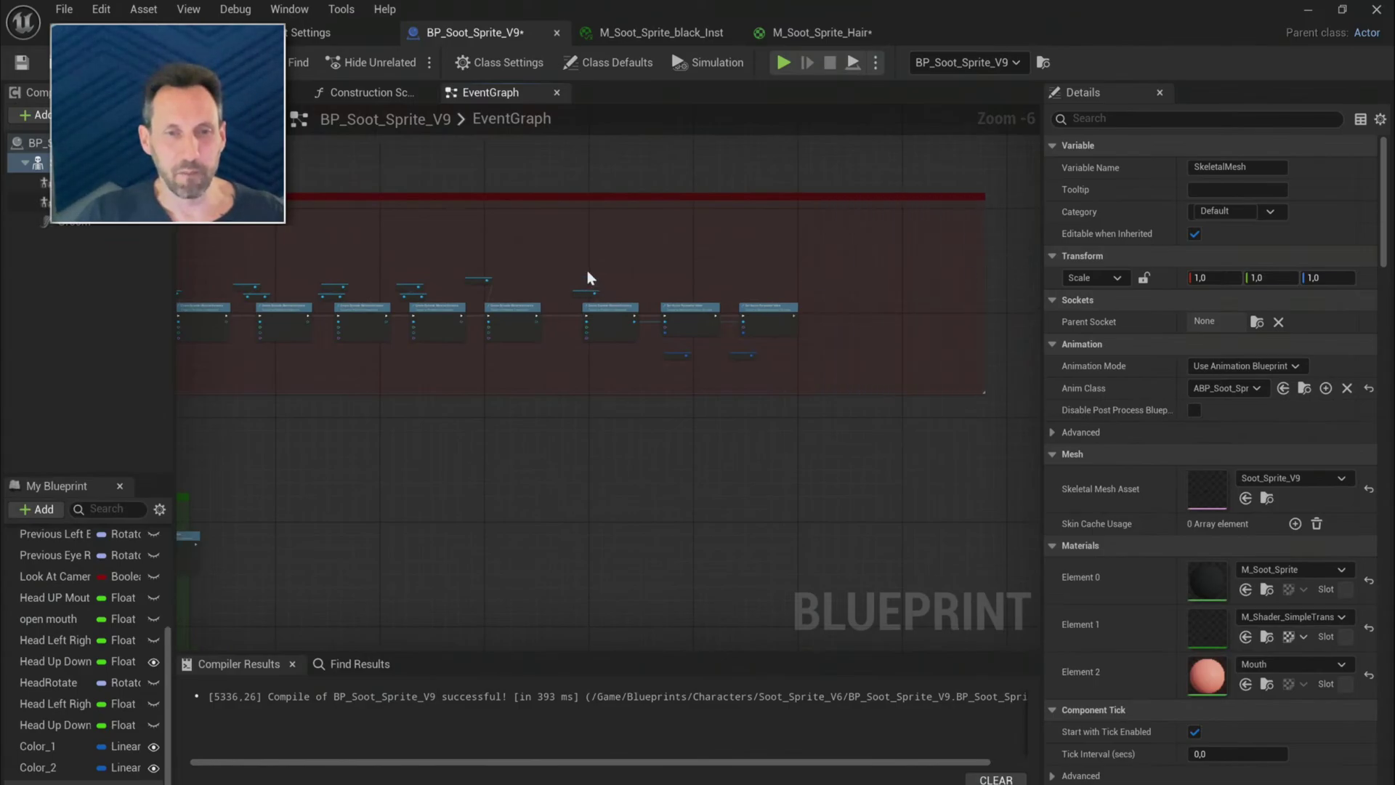
{"action": "left_click_drag", "start_coordinate": [588, 277], "coordinate": [835, 371]}
{"action": "mouse_move", "coordinate": [632, 305]}
{"action": "left_mouse_down"}
{"action": "mouse_move", "coordinate": [708, 308]}
{"action": "mouse_move", "coordinate": [657, 306]}
{"action": "left_mouse_up"}
- Duplicate the Color Set Vector Parameter Value node with its Color 1 input and wire its execution between the skeletal mesh and groom material nodes
{"action": "scroll", "coordinate": [603, 336], "scroll_direction": "up", "scroll_amount": 4}
{"action": "right_click_drag", "start_coordinate": [803, 351], "coordinate": [566, 404]}
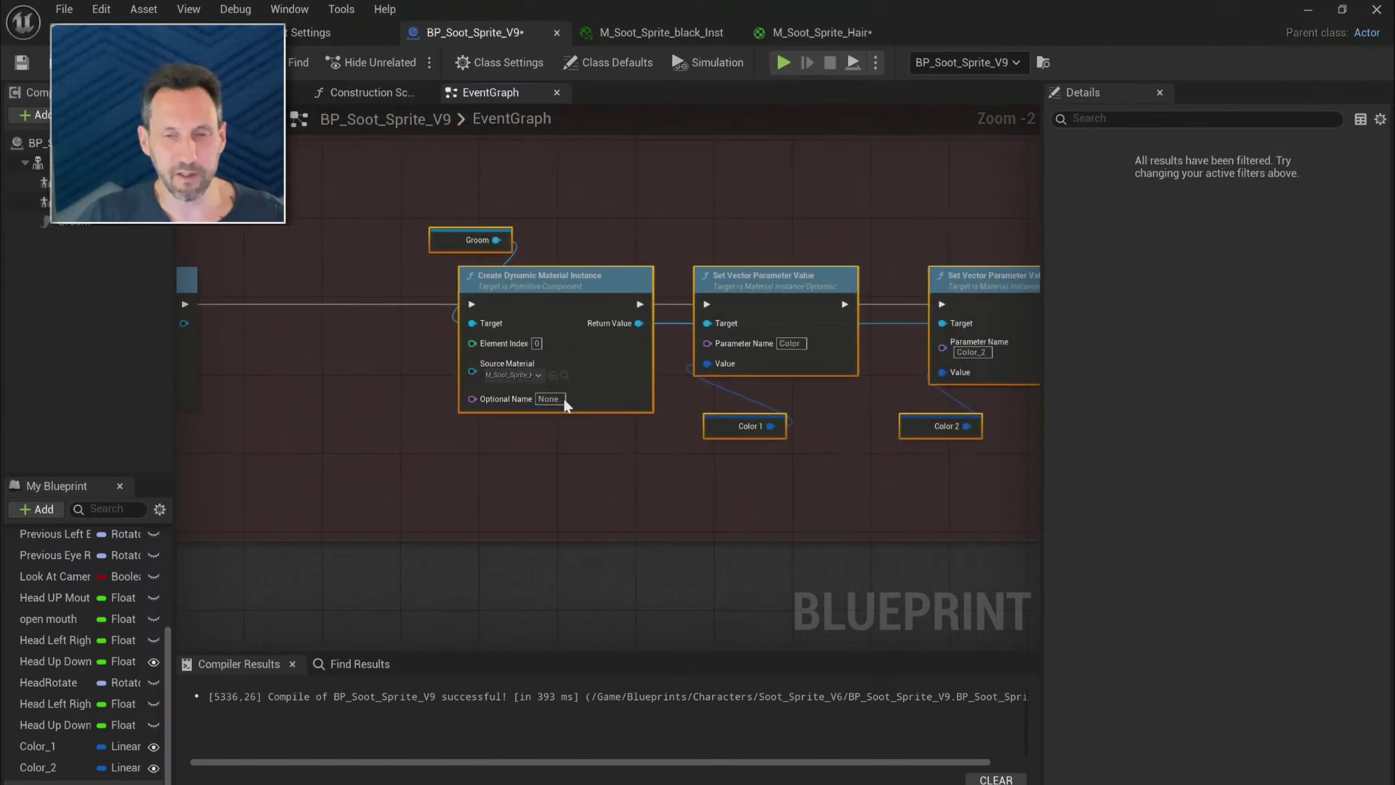
{"action": "left_click_drag", "start_coordinate": [710, 222], "coordinate": [799, 425]}
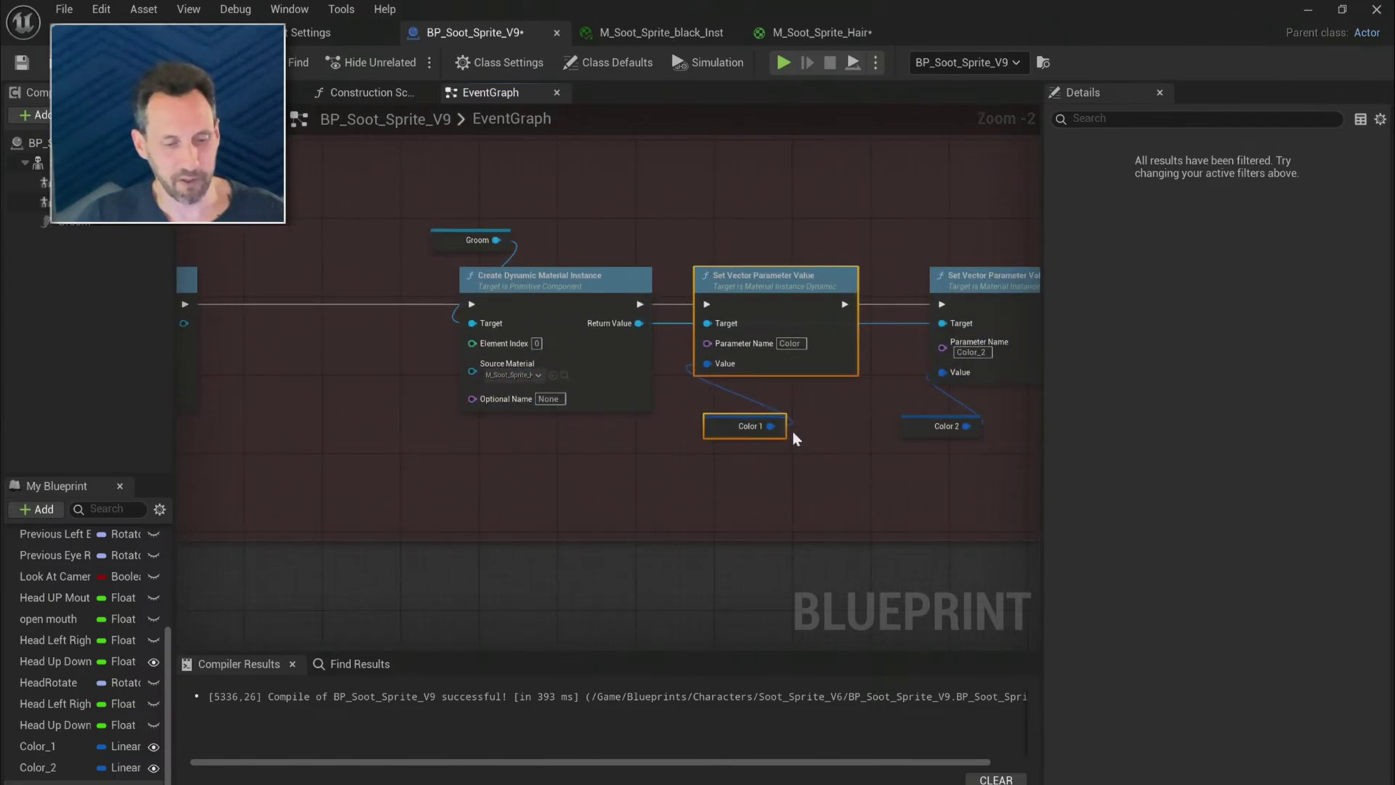
{"action": "right_click_drag", "start_coordinate": [345, 396], "coordinate": [602, 397]}
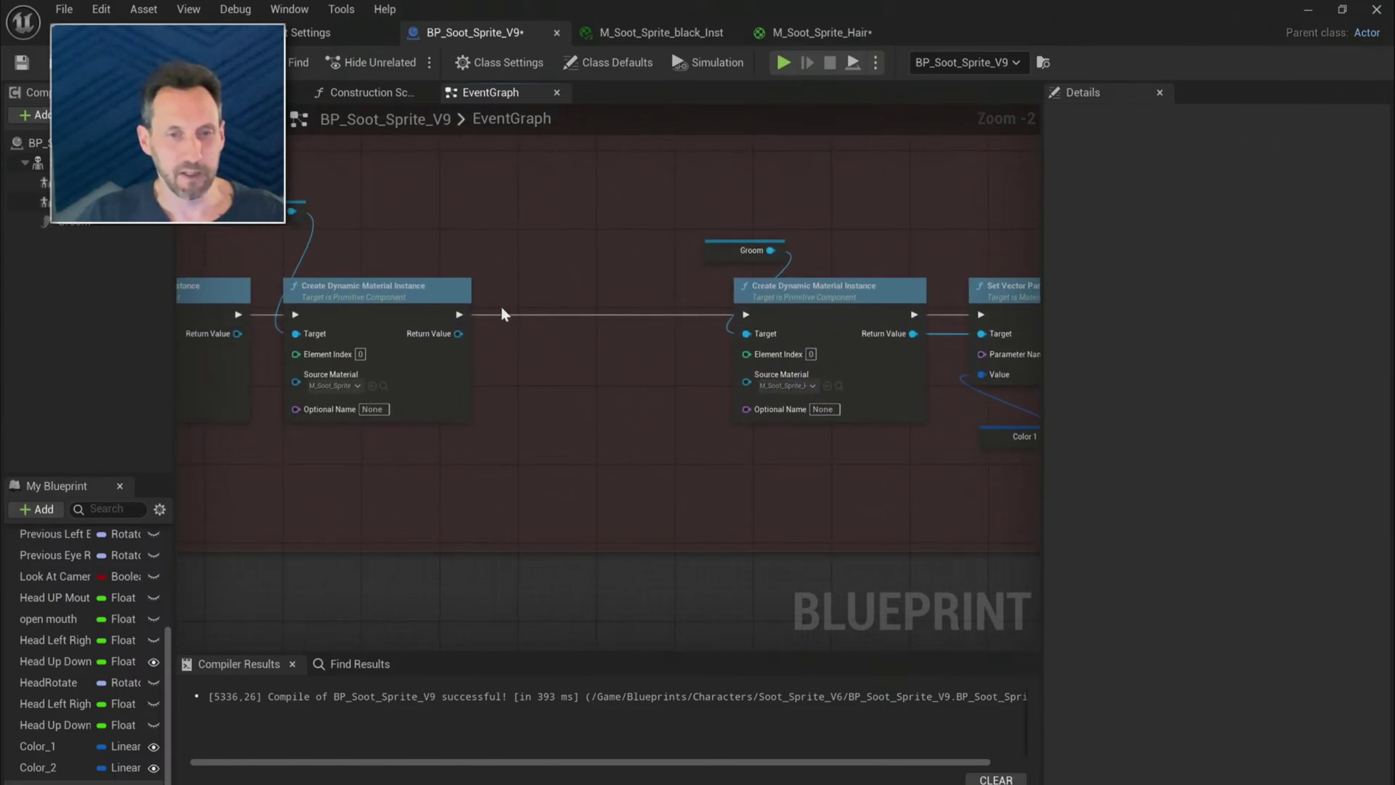
{"action": "key", "text": "ctrl+v"}
{"action": "left_click_drag", "start_coordinate": [458, 317], "coordinate": [500, 266]}
{"action": "left_click_drag", "start_coordinate": [638, 266], "coordinate": [746, 315]}
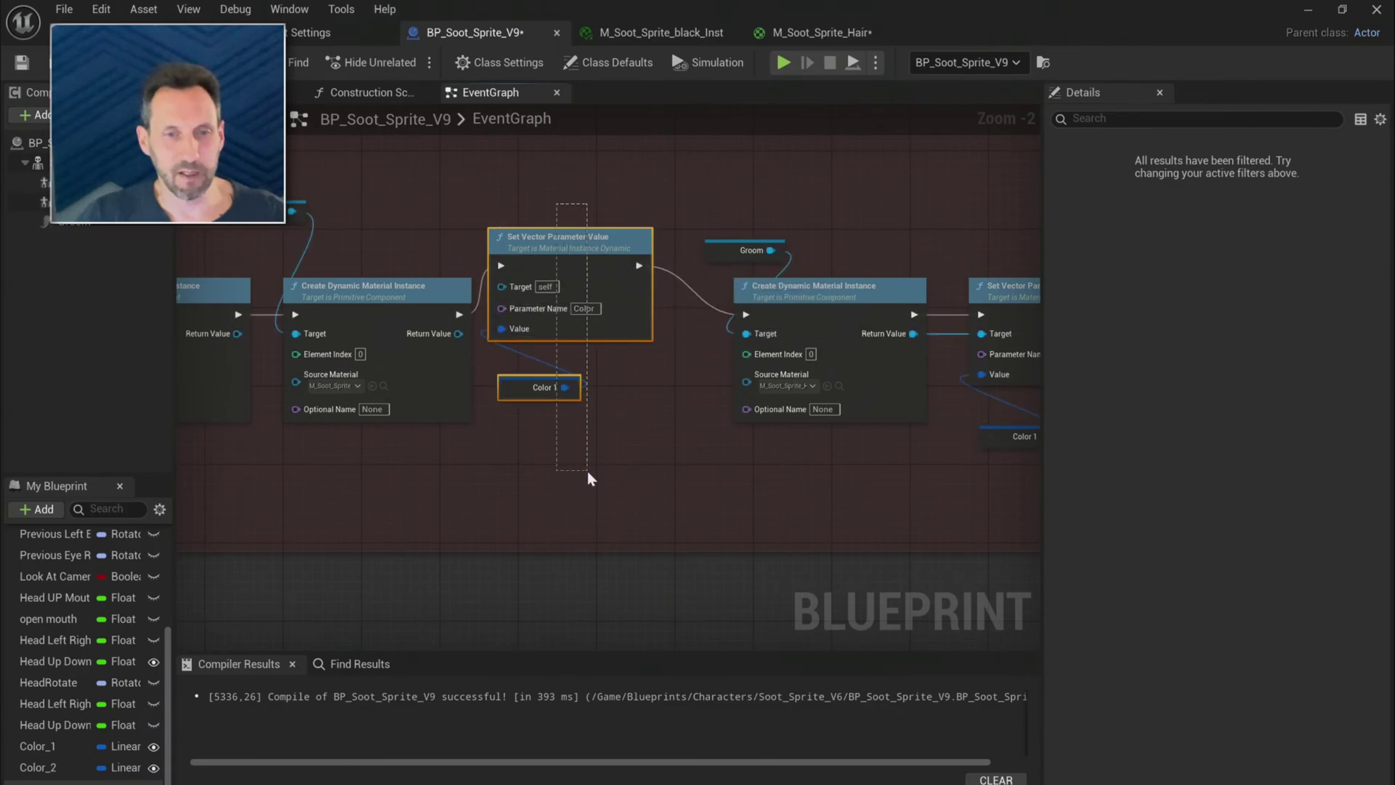
{"action": "left_click_drag", "start_coordinate": [589, 478], "coordinate": [589, 478]}
{"action": "left_click_drag", "start_coordinate": [560, 240], "coordinate": [589, 288]}
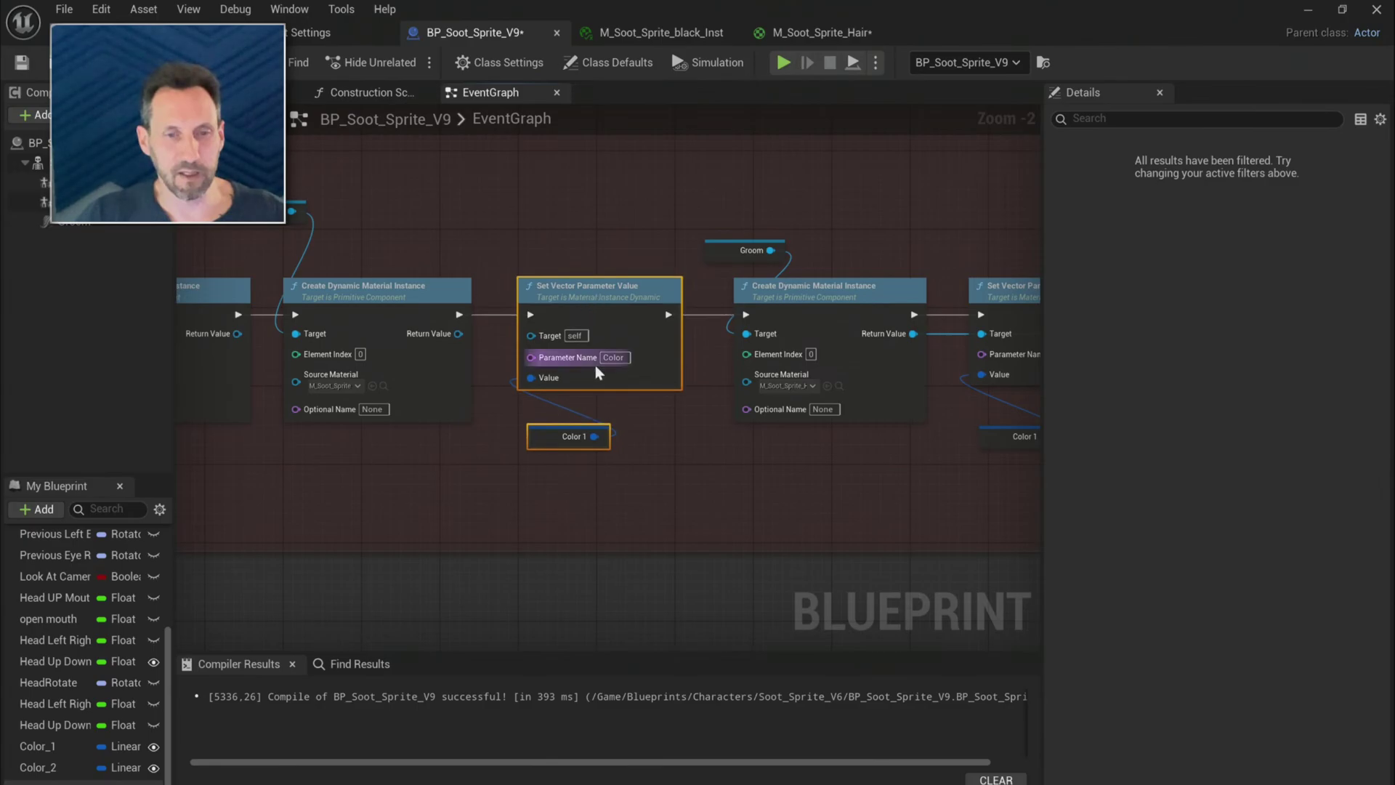
{"action": "left_click_drag", "start_coordinate": [538, 430], "coordinate": [547, 429]}
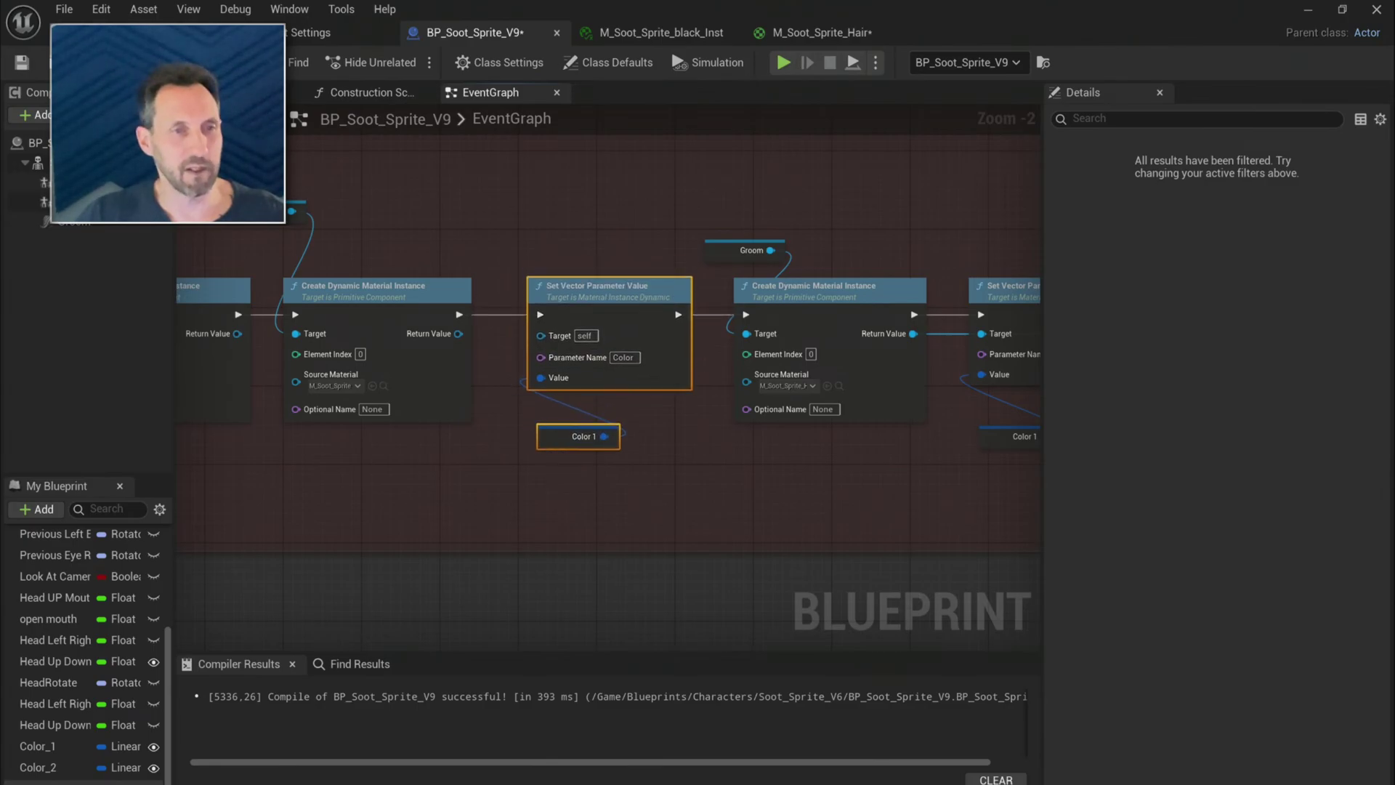
- Compile BP_Soot_Sprite_V9 and check the soot sprites in the Test_Start level before returning to the event graph
{"action": "left_click", "coordinate": [109, 62]}
{"action": "left_click", "coordinate": [120, 33]}
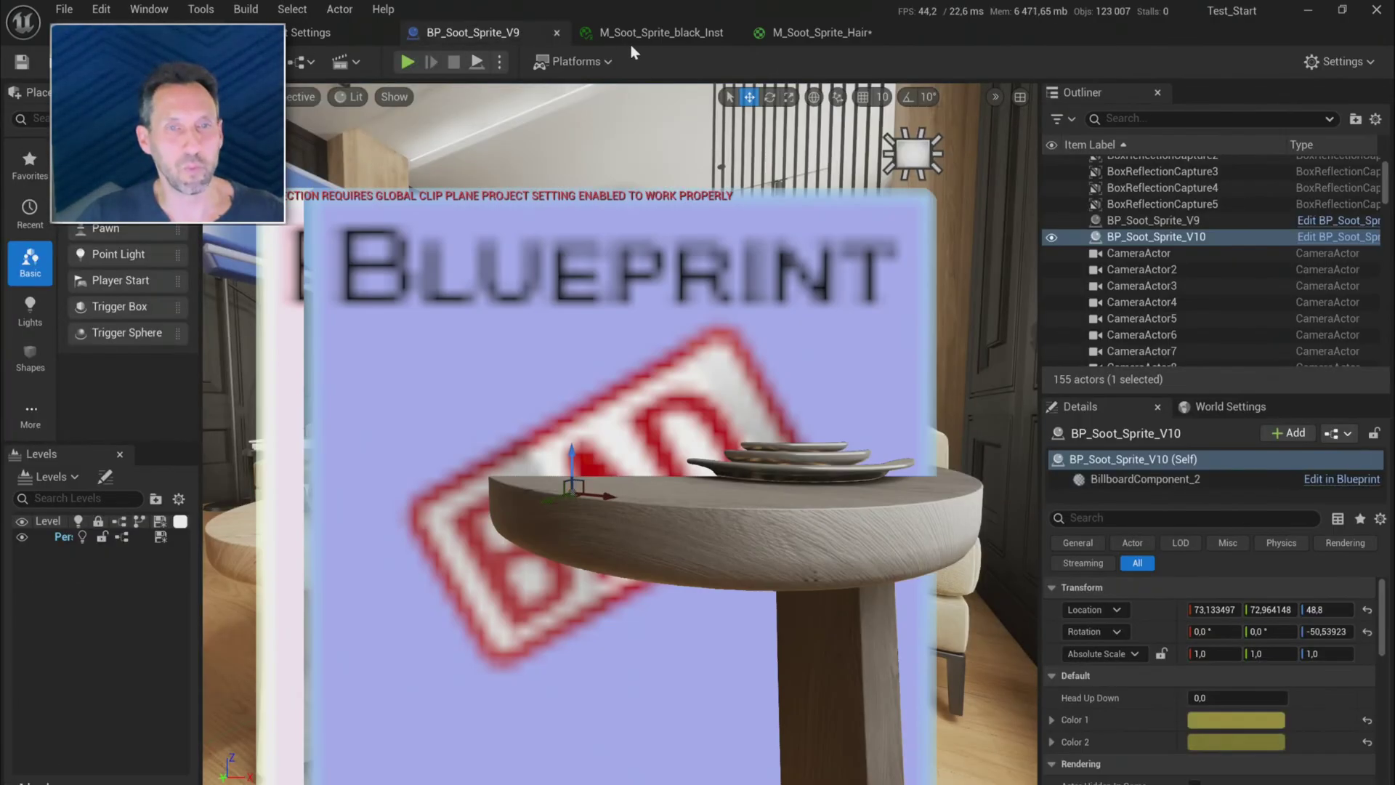
{"action": "left_click", "coordinate": [499, 30]}
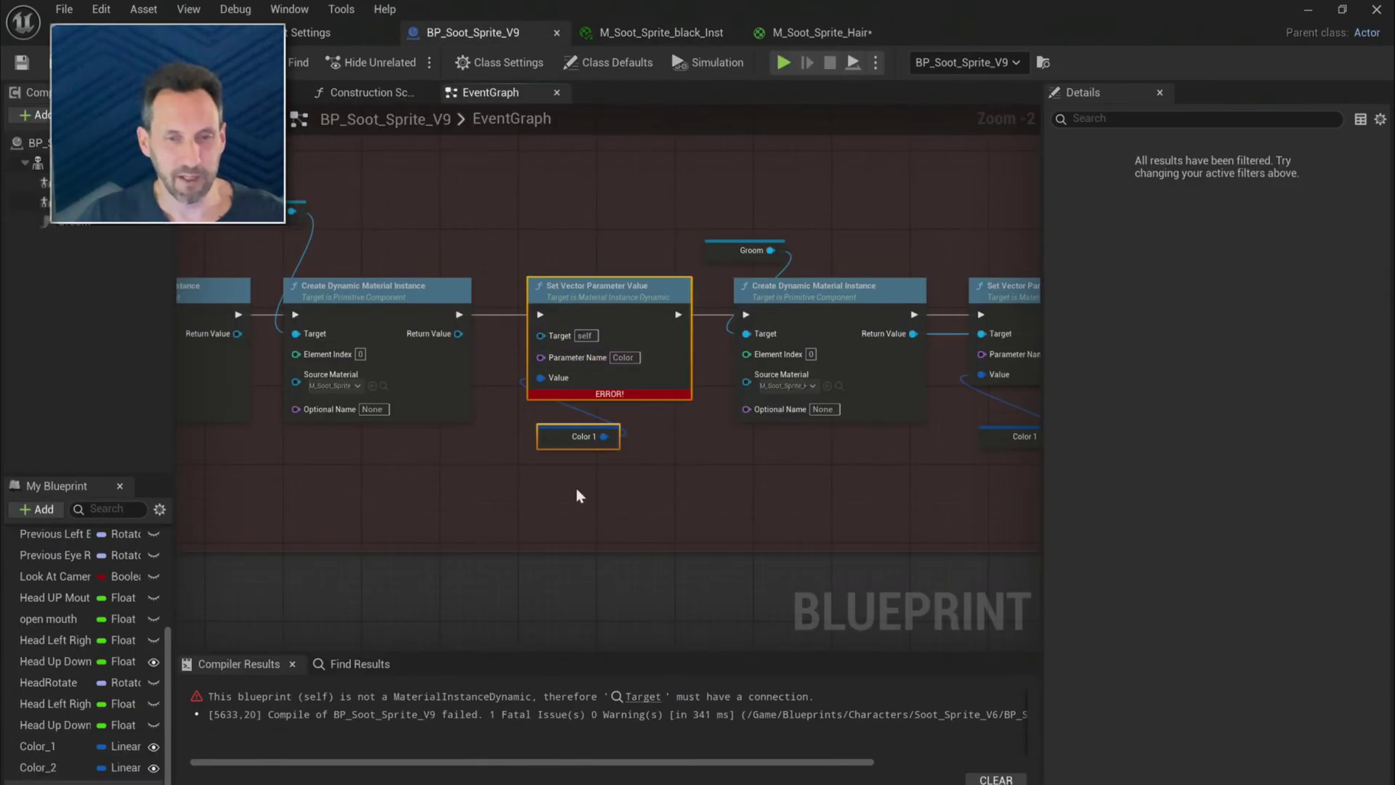
- Connect the skeletal mesh material node's Return Value to the duplicated Set Vector Parameter Value's Target, then compile and save the blueprint
{"action": "left_click", "coordinate": [538, 490]}
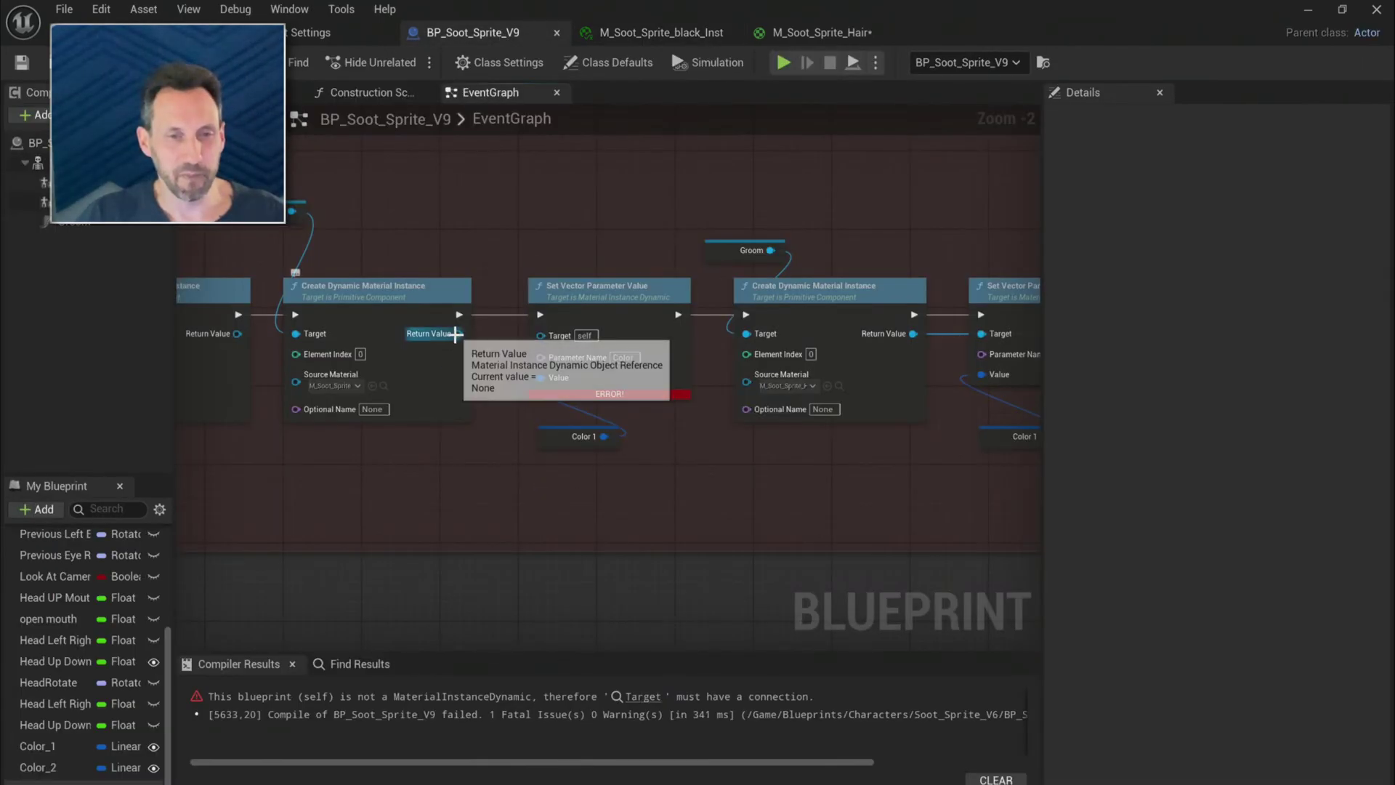
{"action": "left_click_drag", "start_coordinate": [458, 333], "coordinate": [541, 334]}
{"action": "left_click", "coordinate": [102, 62]}
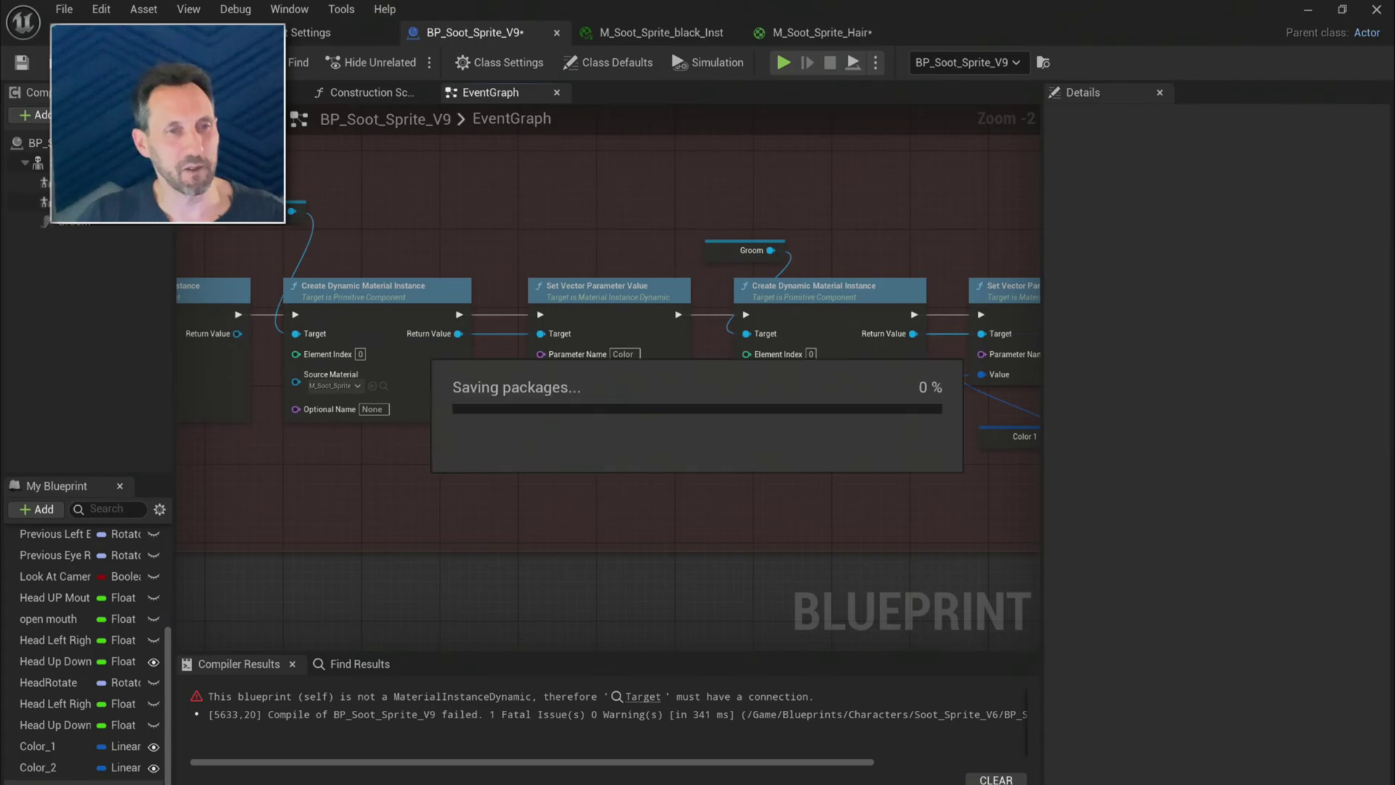
- Return to the Test_Start level and save all modified assets in the project
{"action": "left_click", "coordinate": [113, 33]}
{"action": "left_click", "coordinate": [66, 9]}
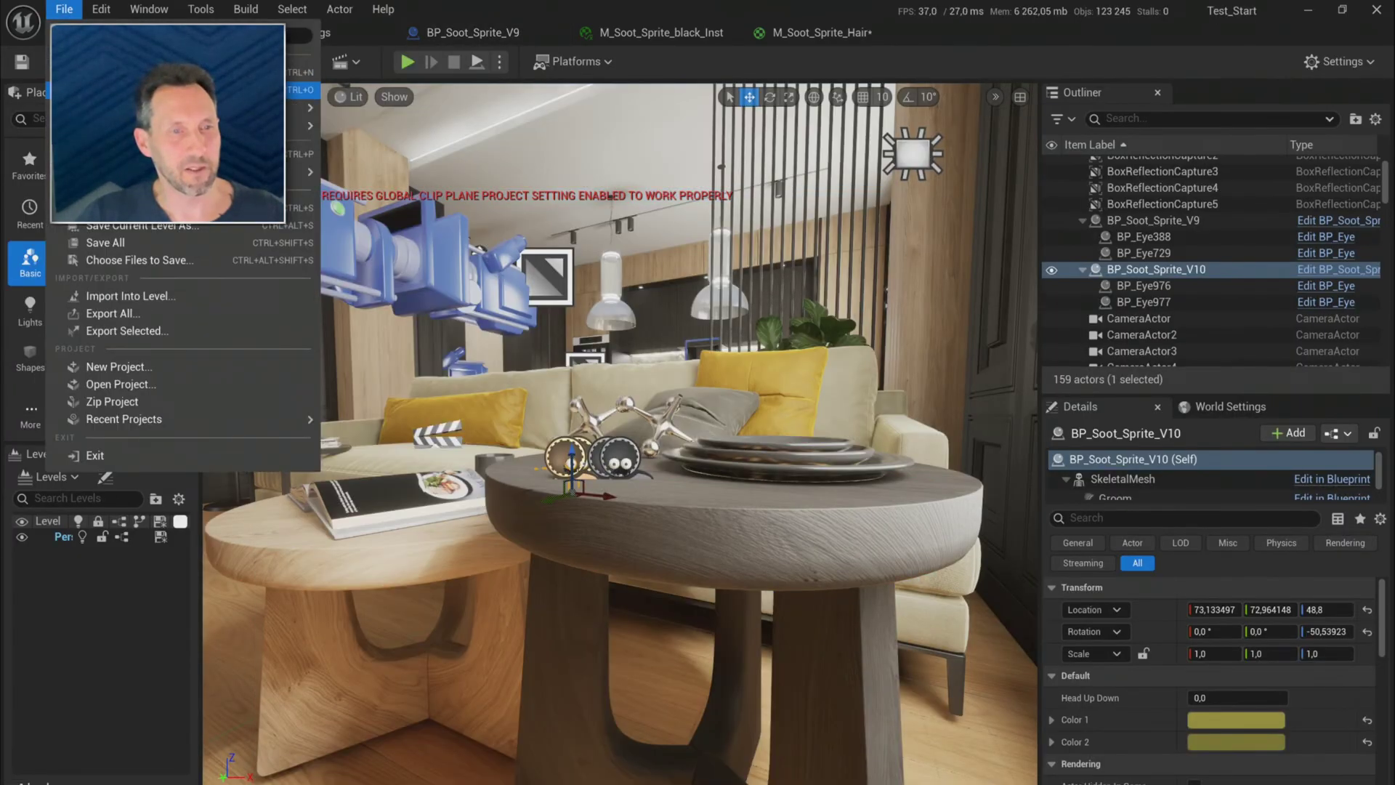
{"action": "left_click", "coordinate": [90, 240]}
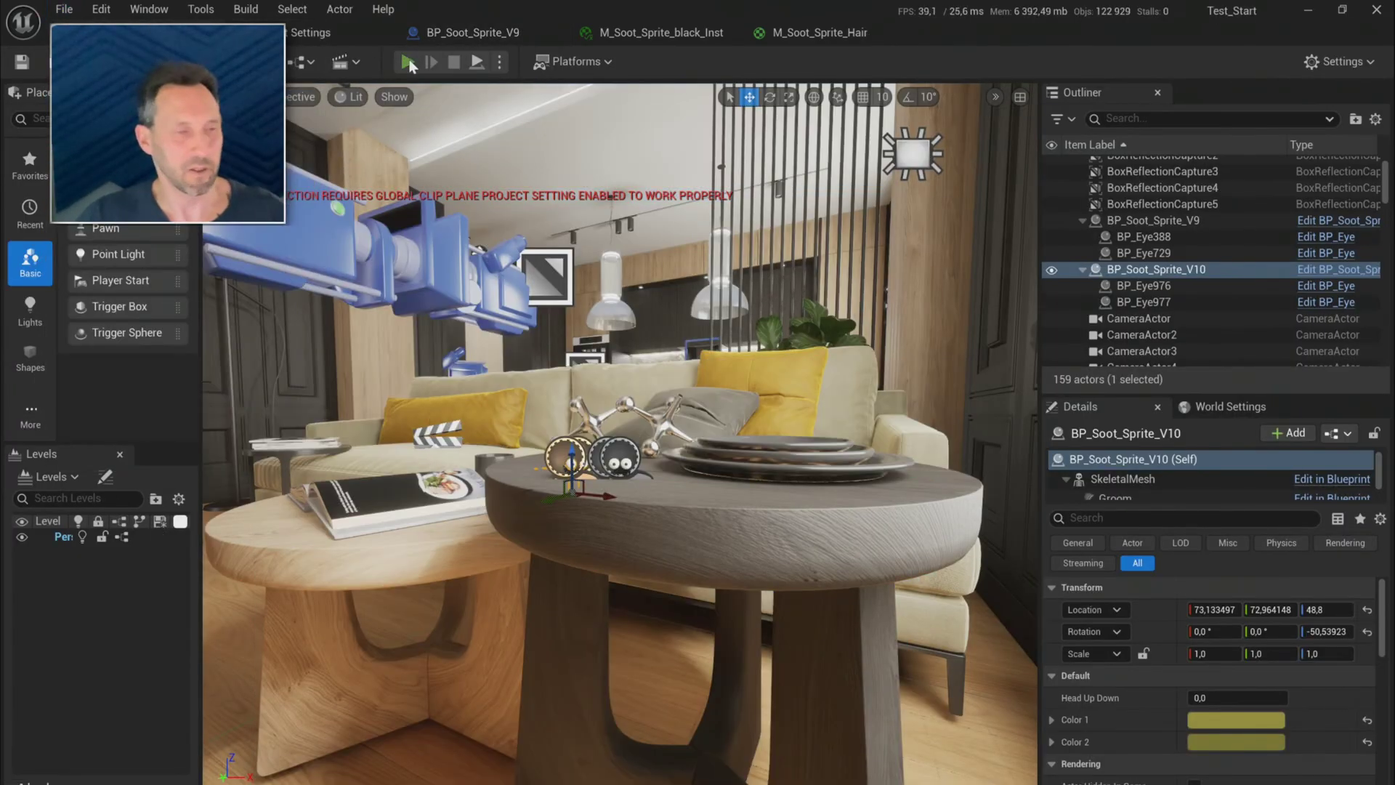
- Play the Test_Start level to check the fur and body colors of both soot sprites, and stop the preview
{"action": "key", "text": "alt+p"}
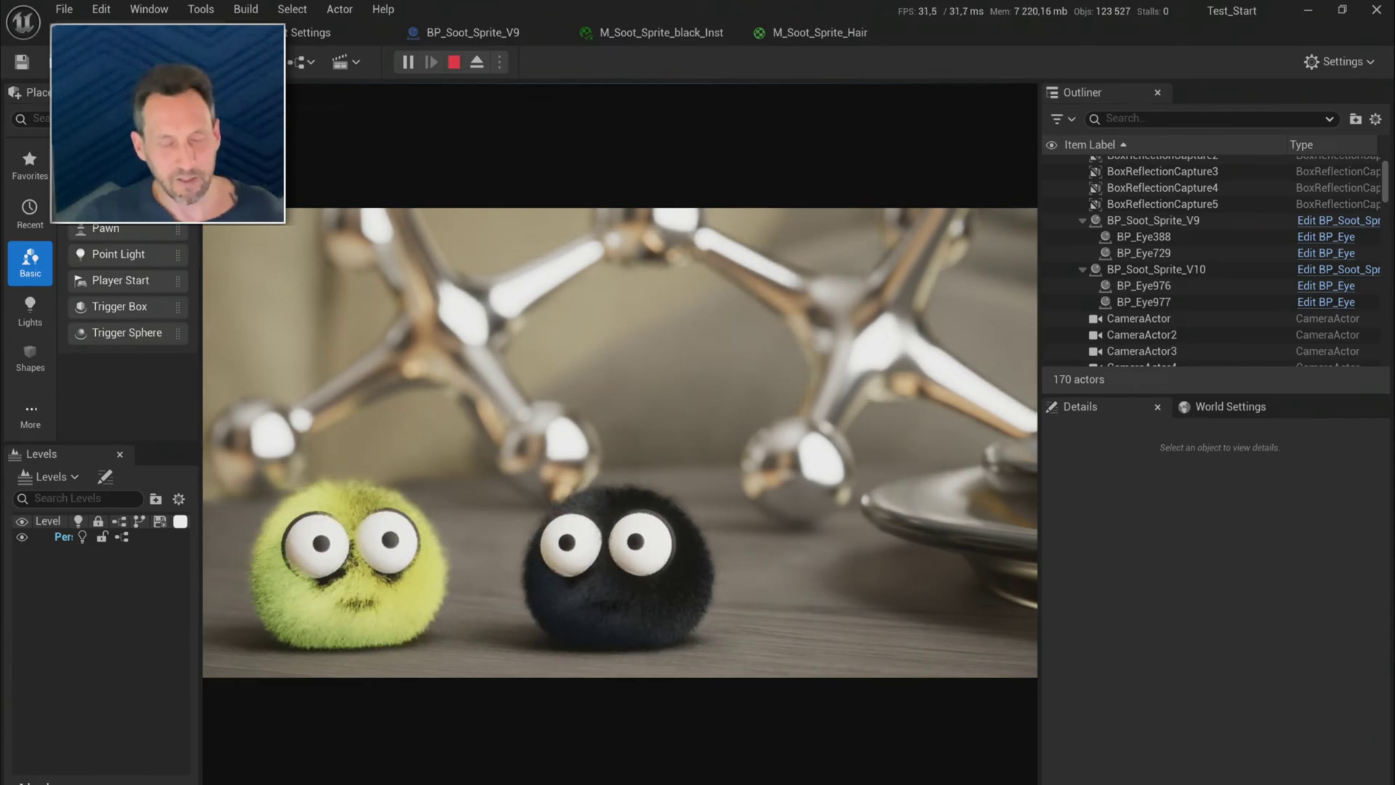
{"action": "key", "text": "Escape"}
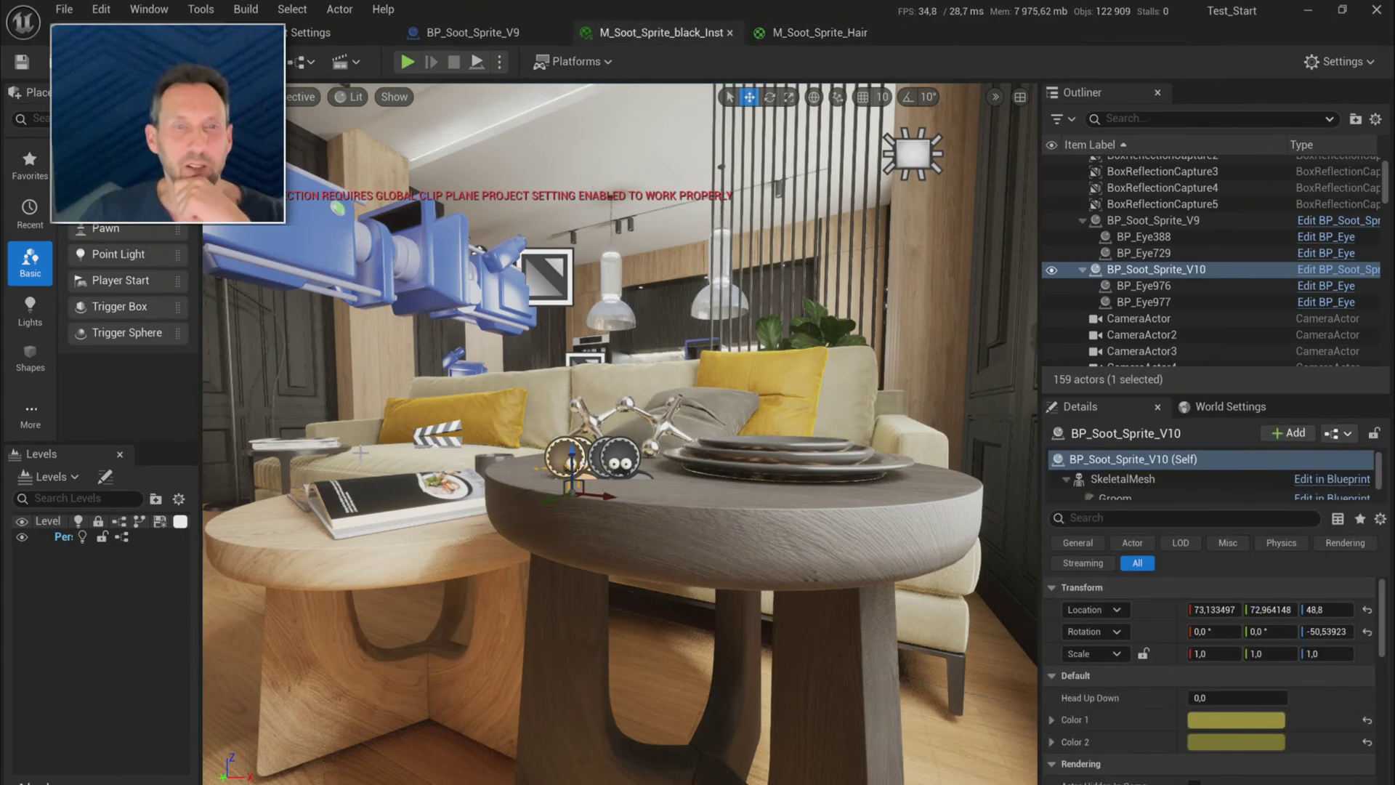
- Frame the selected BP_Soot_Sprite_V10 in the viewport and open the M_Soot_Sprite material from the Soot_Sprite_V6 folder
{"action": "key", "text": "ctrl+space"}
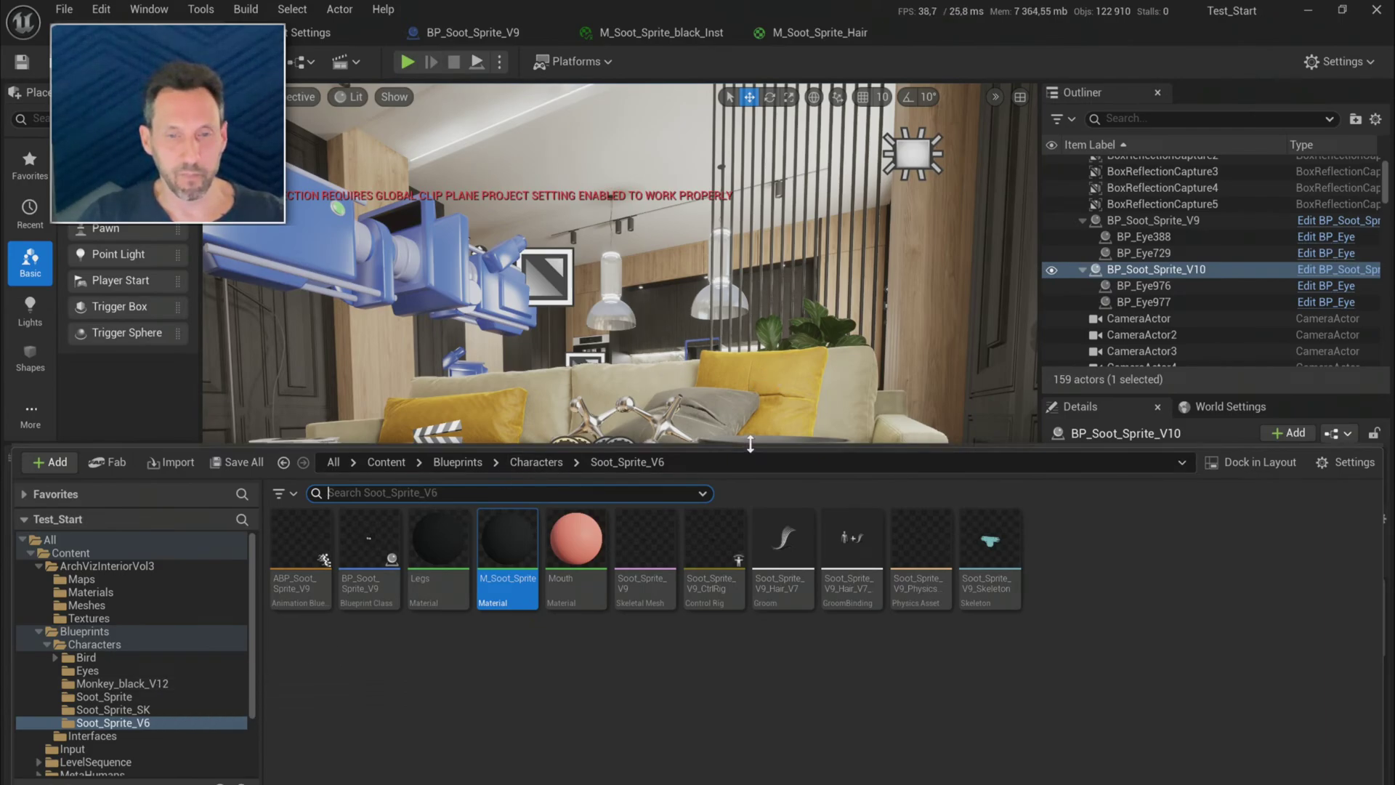
{"action": "left_click_drag", "start_coordinate": [748, 448], "coordinate": [748, 569]}
{"action": "scroll", "coordinate": [581, 462], "scroll_direction": "up", "scroll_amount": 5}
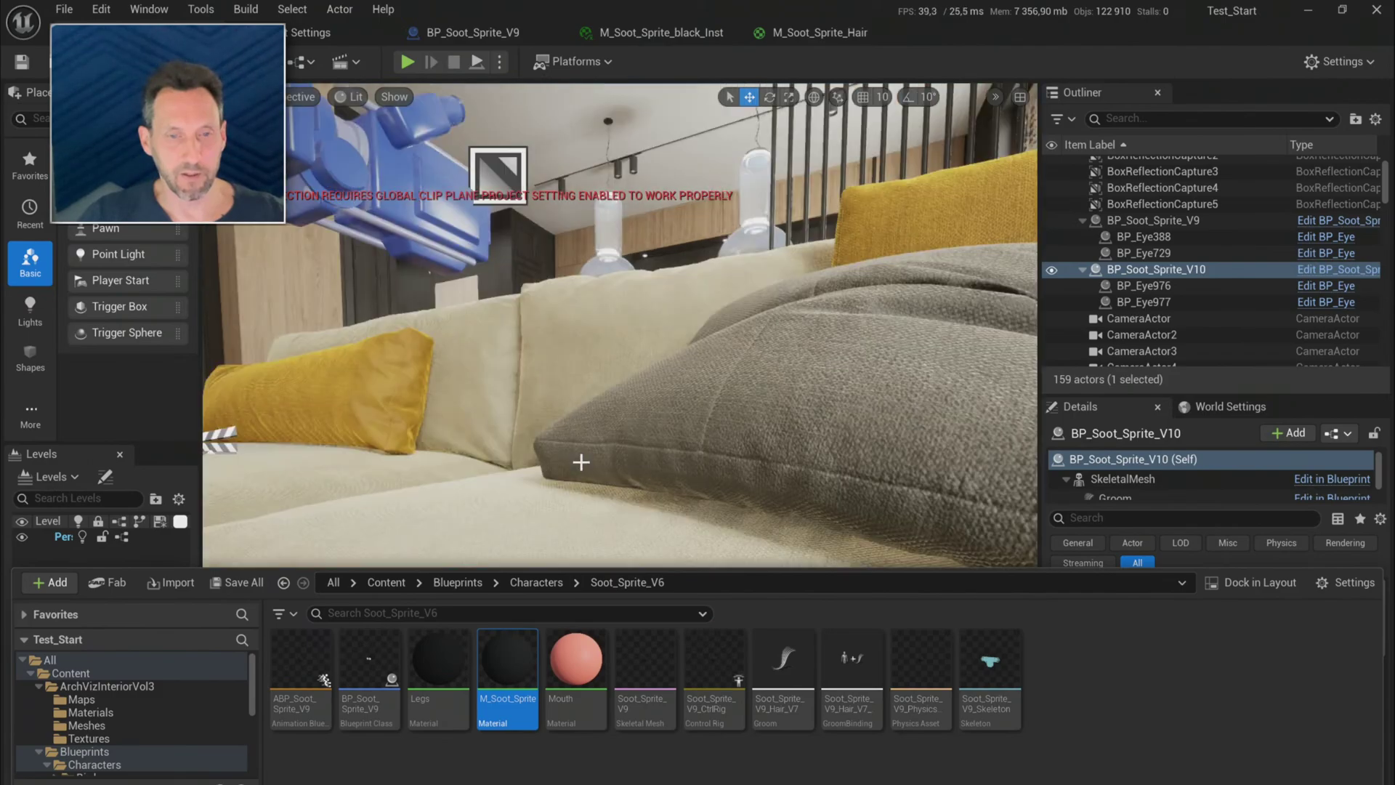
{"action": "key", "text": "f"}
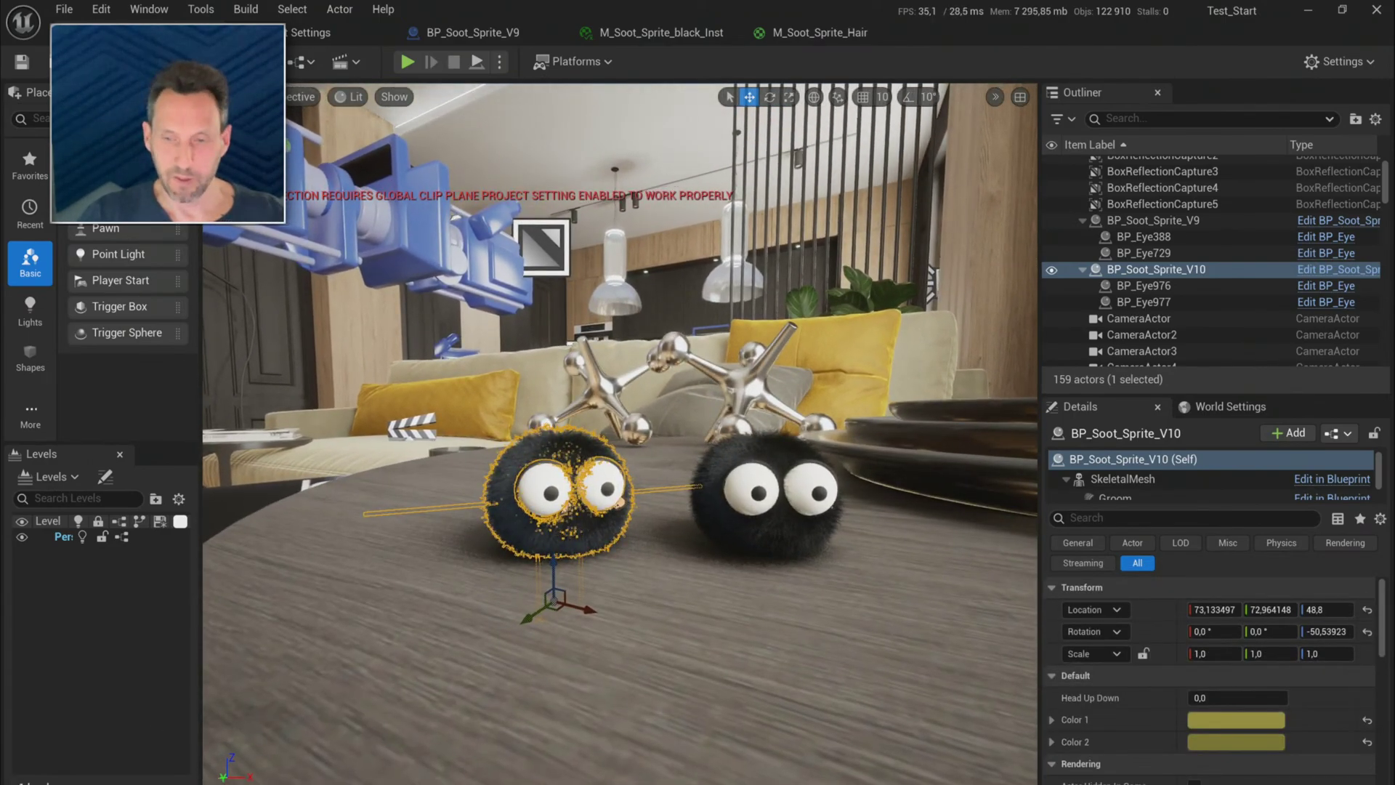
{"action": "key", "text": "ctrl+space"}
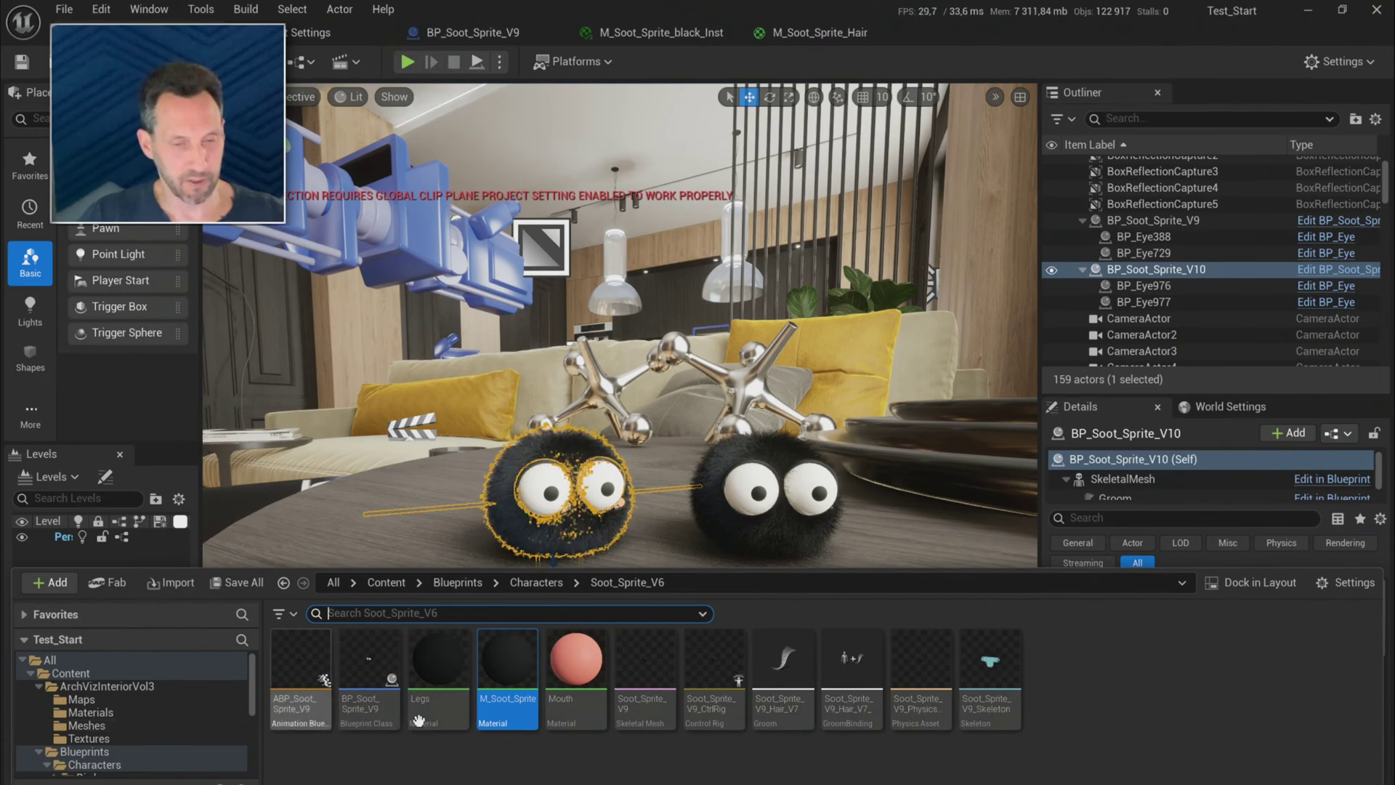
{"action": "mouse_move", "coordinate": [508, 681]}
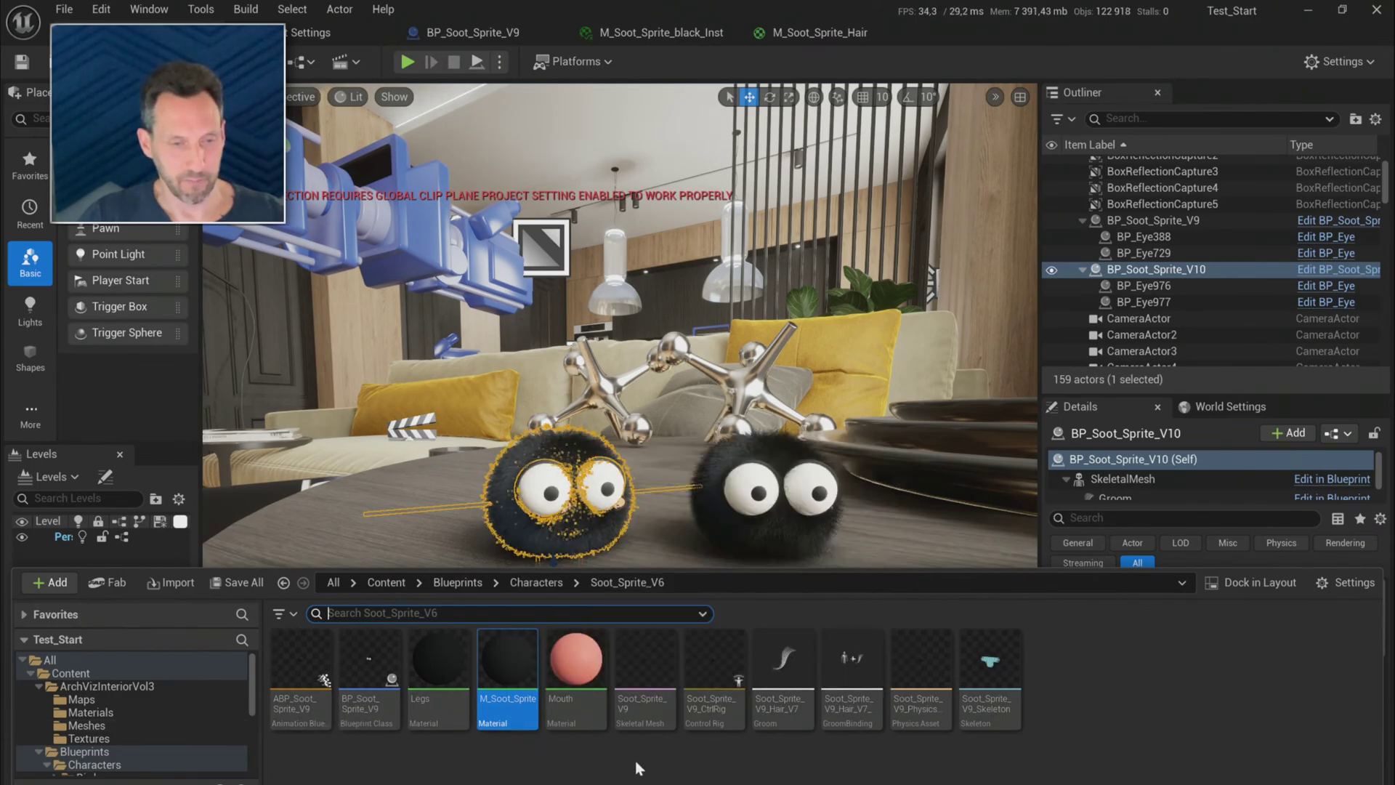
{"action": "scroll", "coordinate": [114, 745], "scroll_direction": "down", "scroll_amount": 2}
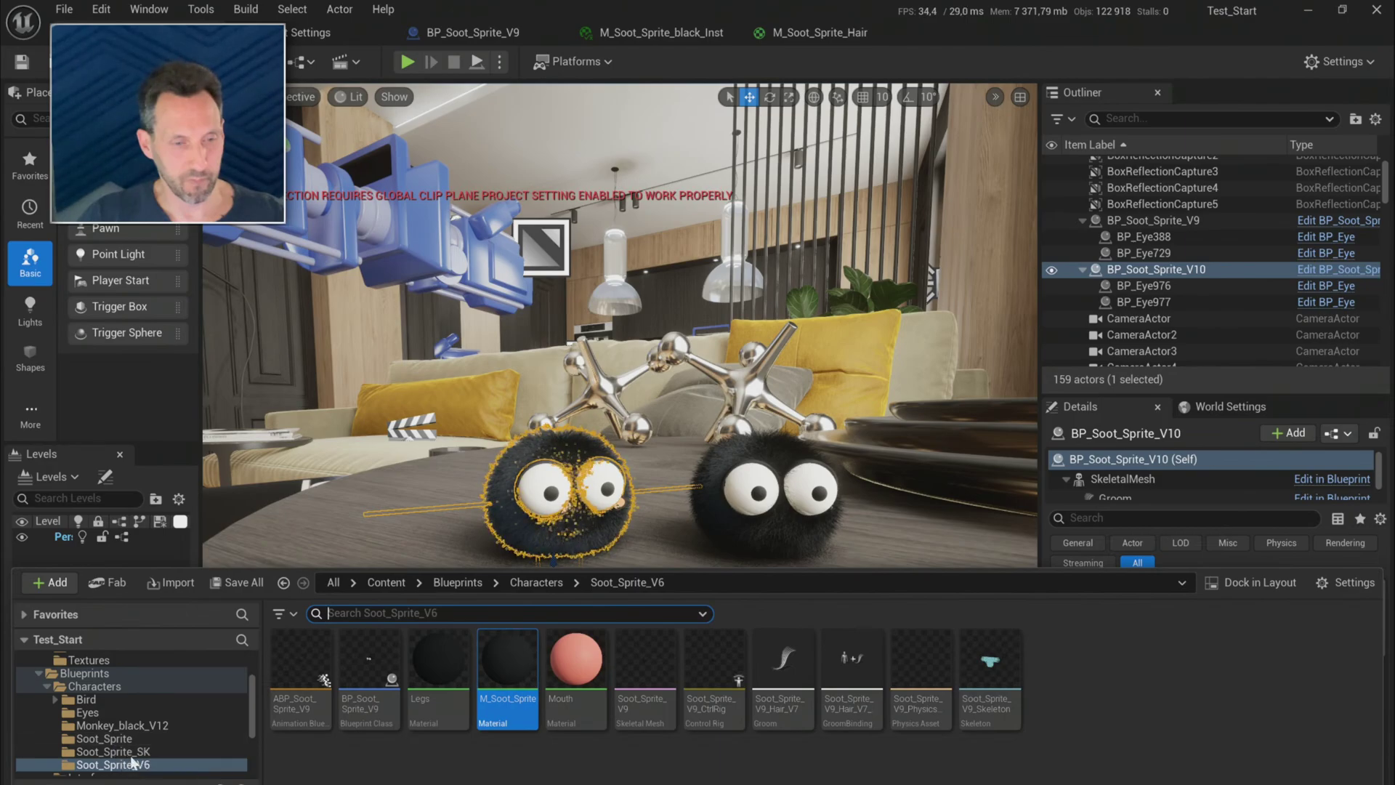
{"action": "left_click", "coordinate": [98, 764]}
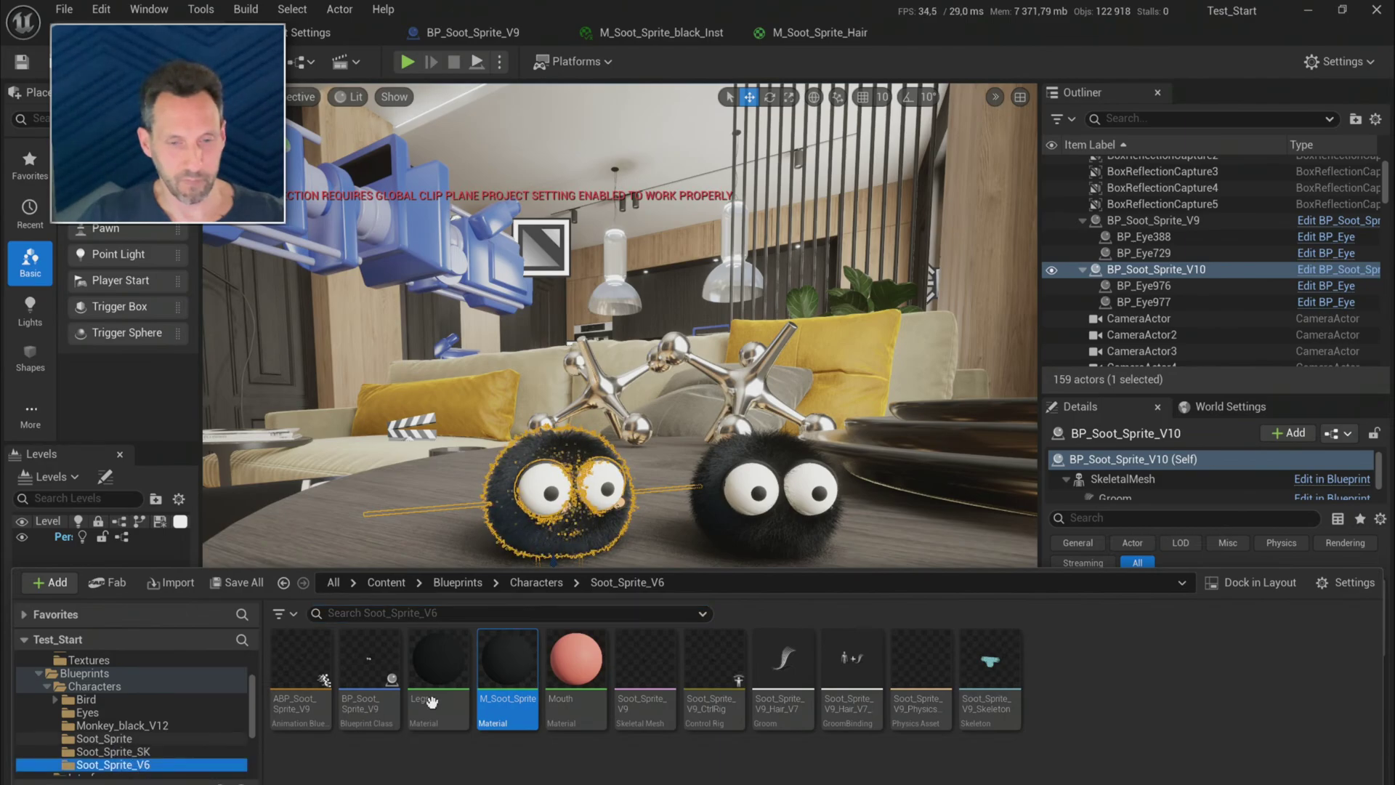
{"action": "double_click", "coordinate": [515, 657]}
{"action": "scroll", "coordinate": [721, 517], "scroll_direction": "down", "scroll_amount": 1}
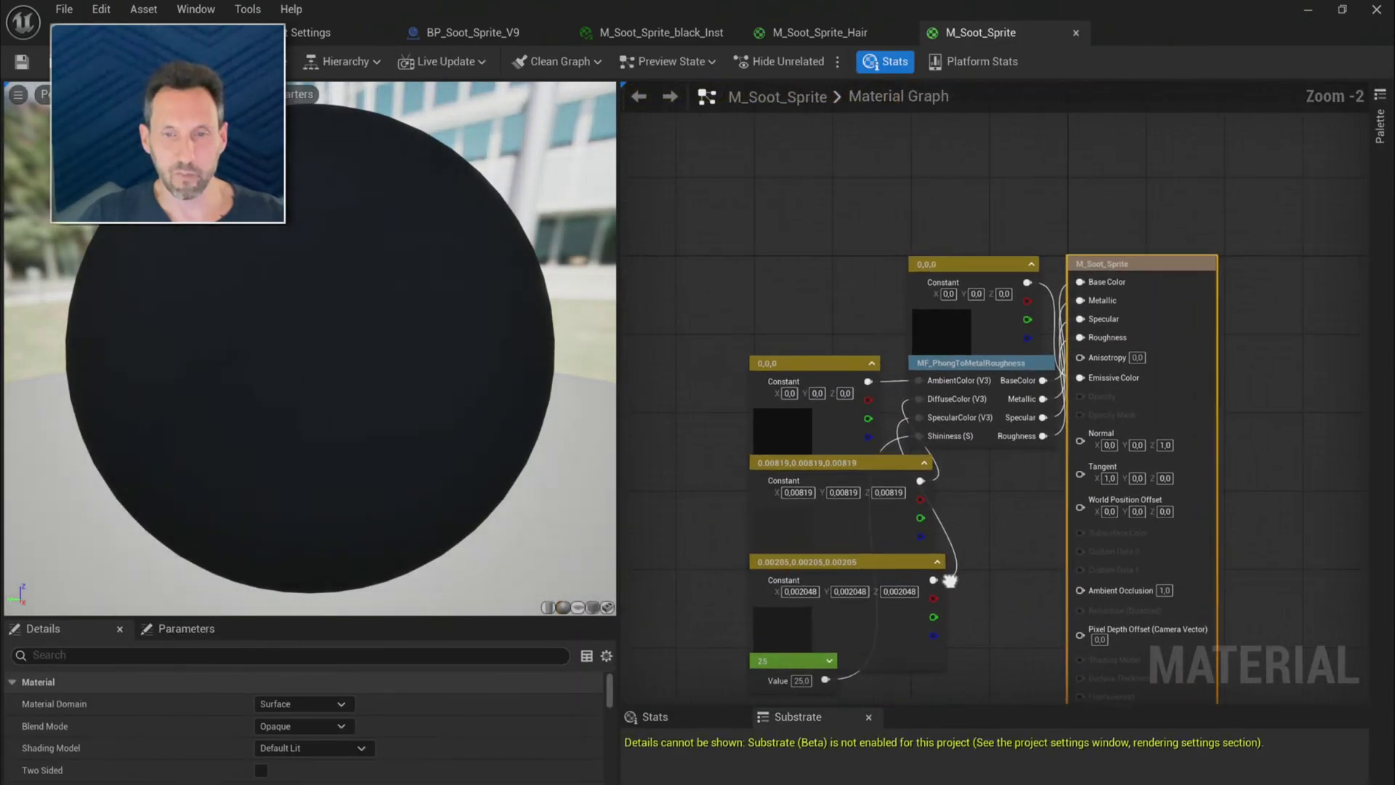
- Spread out the four color constant nodes around MF_PhongToMetalRoughness in the M_Soot_Sprite graph so their connections are readable
{"action": "left_click_drag", "start_coordinate": [988, 278], "coordinate": [850, 251]}
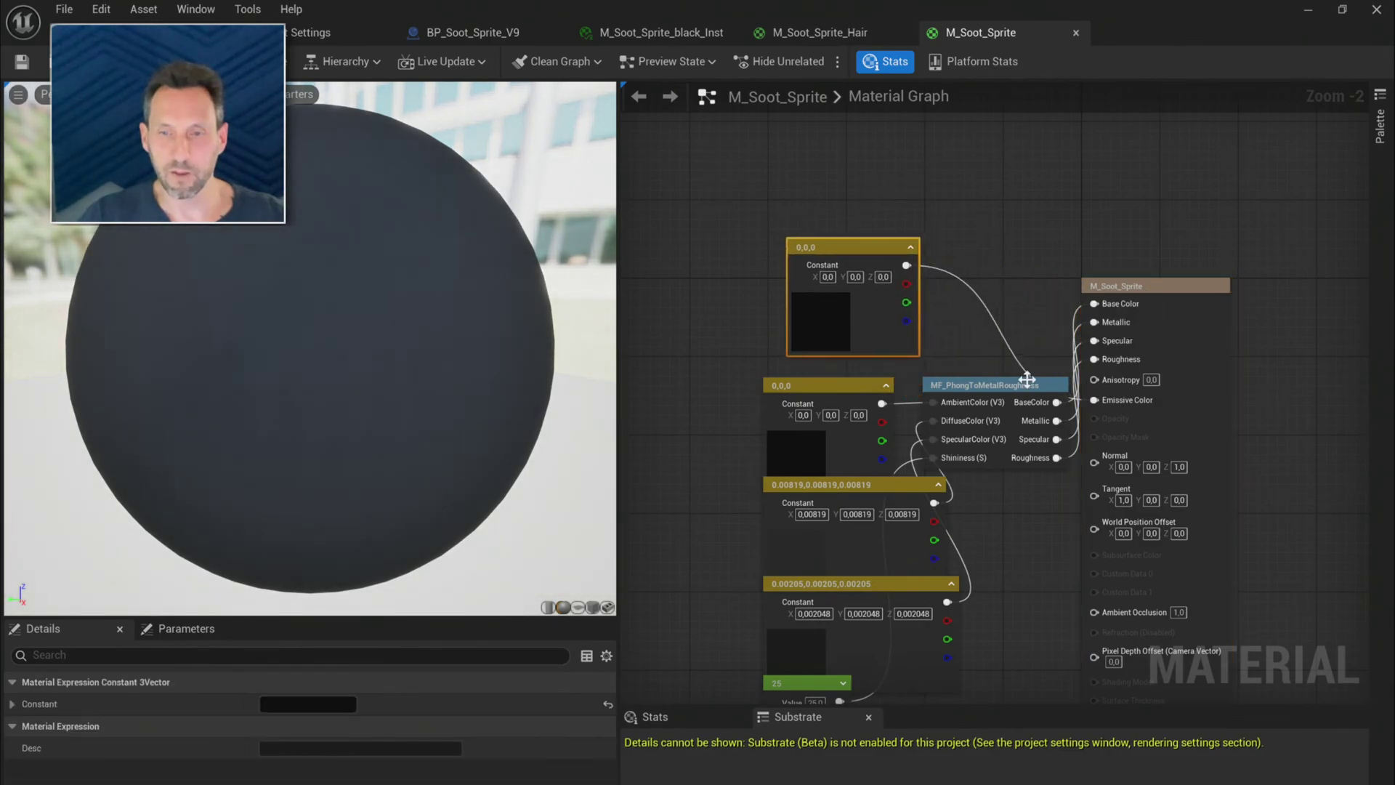
{"action": "left_click_drag", "start_coordinate": [848, 385], "coordinate": [733, 363]}
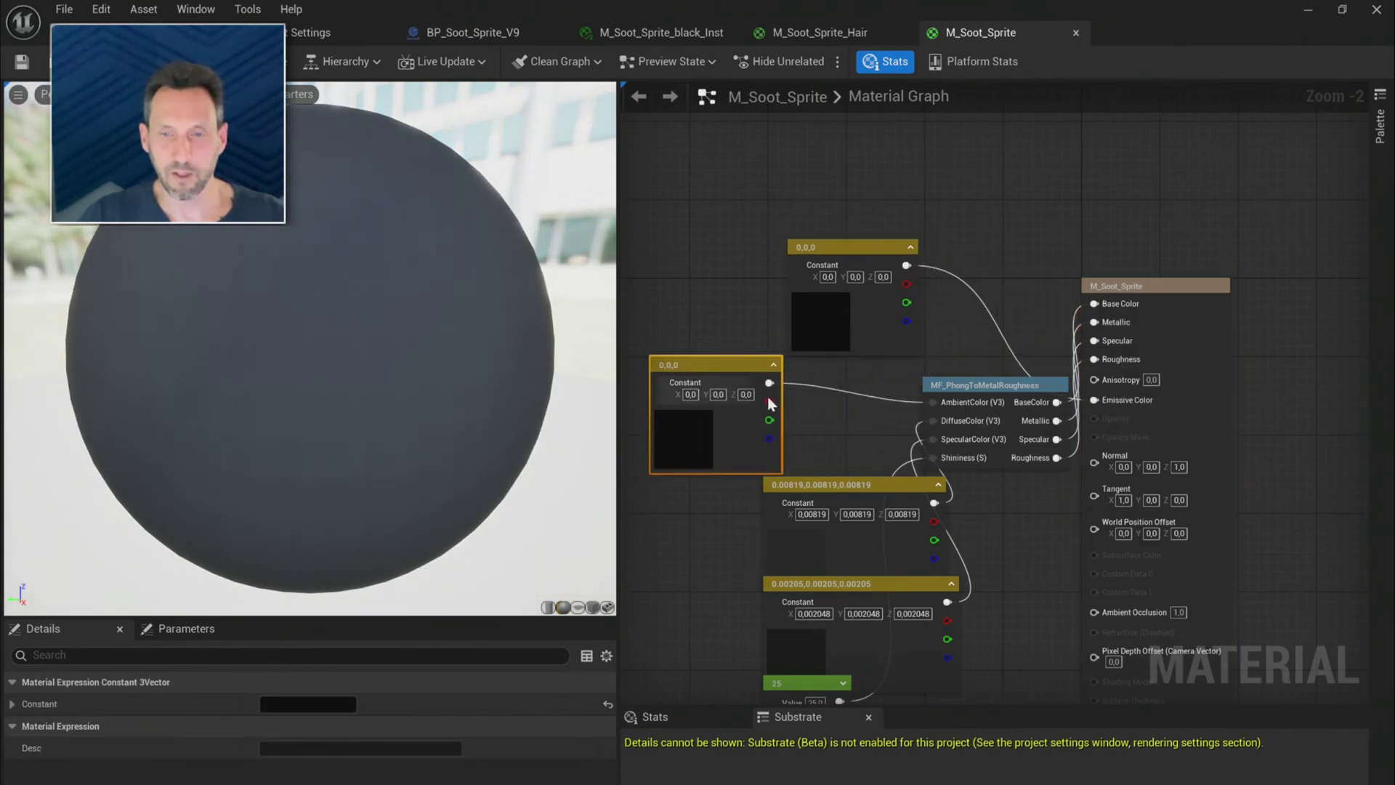
{"action": "right_click_drag", "start_coordinate": [885, 448], "coordinate": [1000, 382]}
{"action": "left_click_drag", "start_coordinate": [945, 523], "coordinate": [733, 539]}
{"action": "left_click_drag", "start_coordinate": [967, 418], "coordinate": [735, 413]}
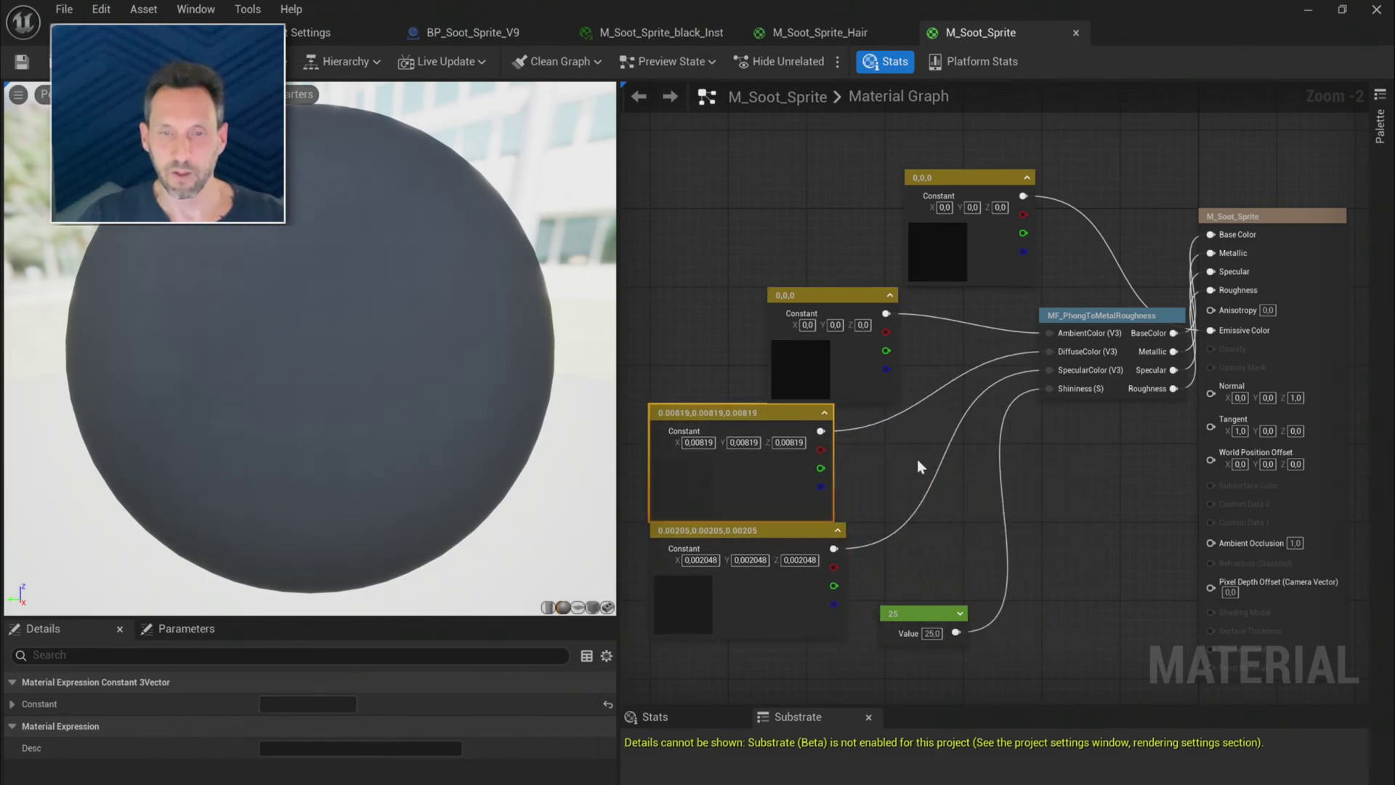
- Set the color constant feeding SpecularColor to white (1, 1, 1)
{"action": "right_click_drag", "start_coordinate": [917, 459], "coordinate": [995, 626]}
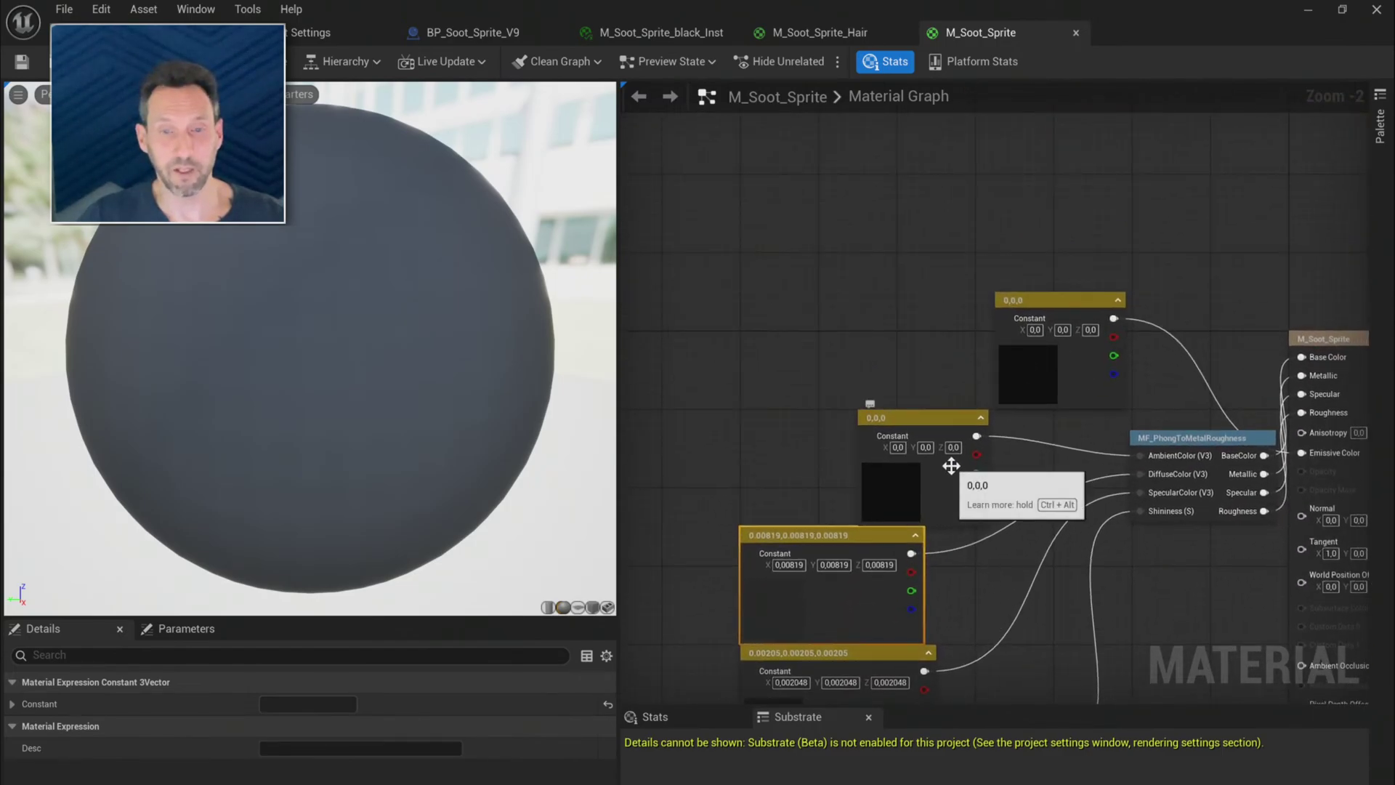
{"action": "right_click_drag", "start_coordinate": [951, 466], "coordinate": [842, 218]}
{"action": "double_click", "coordinate": [661, 491]}
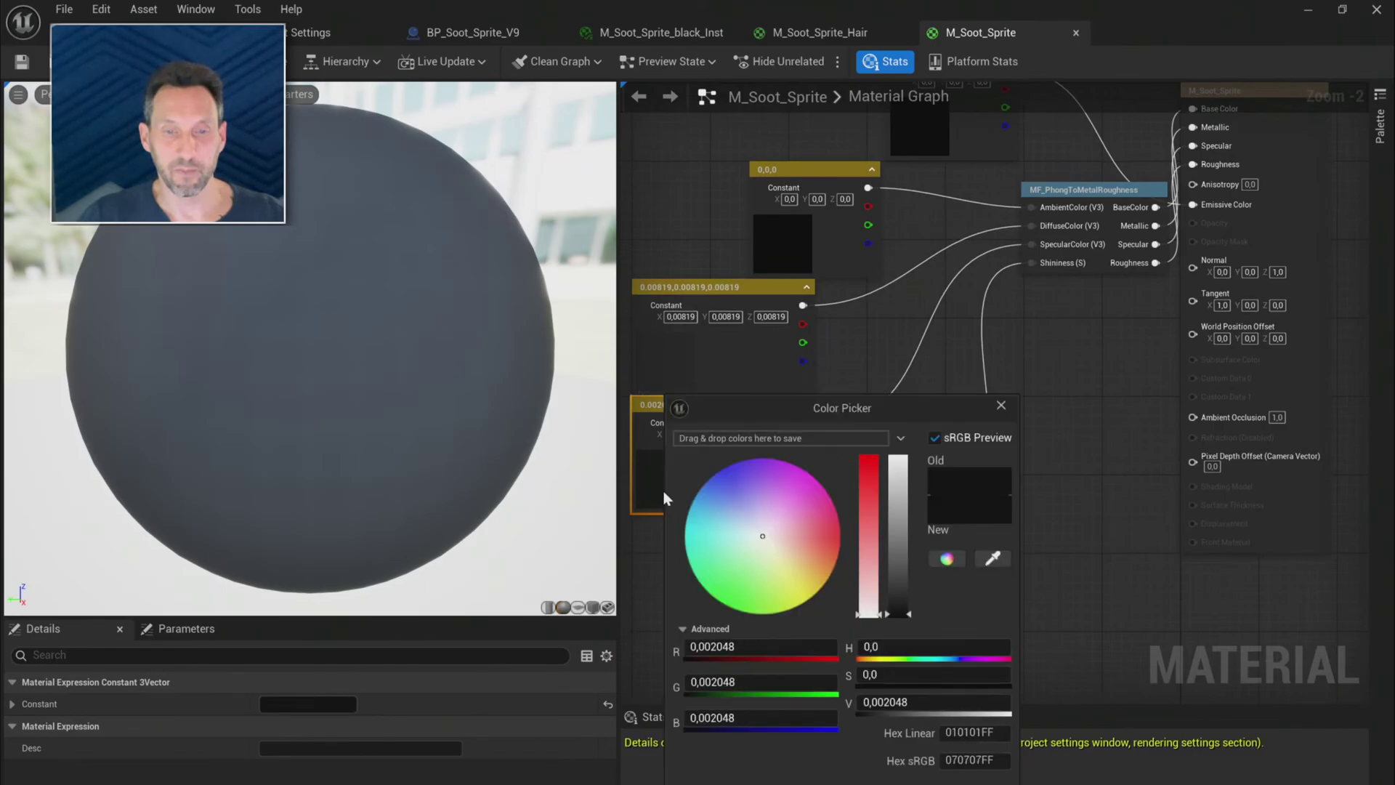
{"action": "left_click_drag", "start_coordinate": [910, 614], "coordinate": [918, 452]}
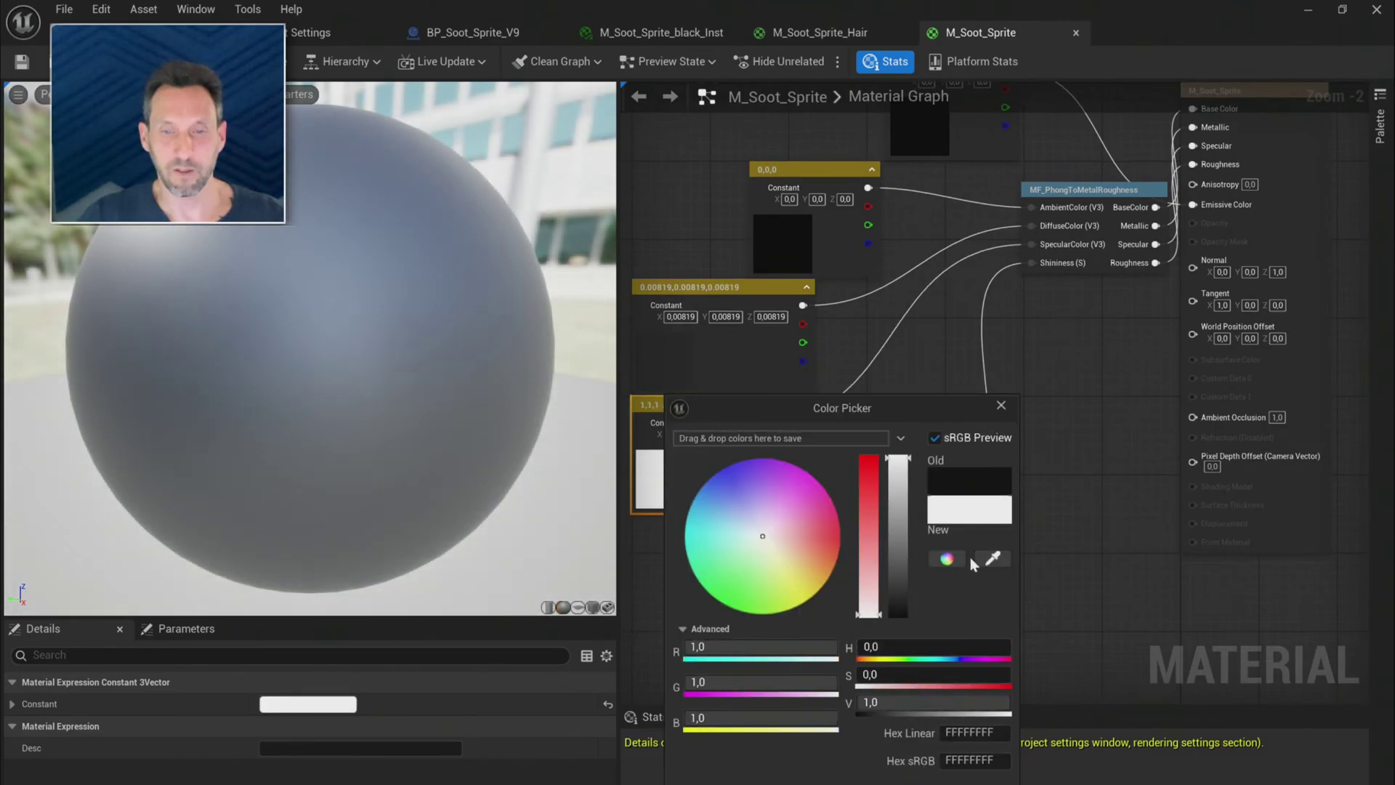
{"action": "left_click", "coordinate": [1001, 406]}
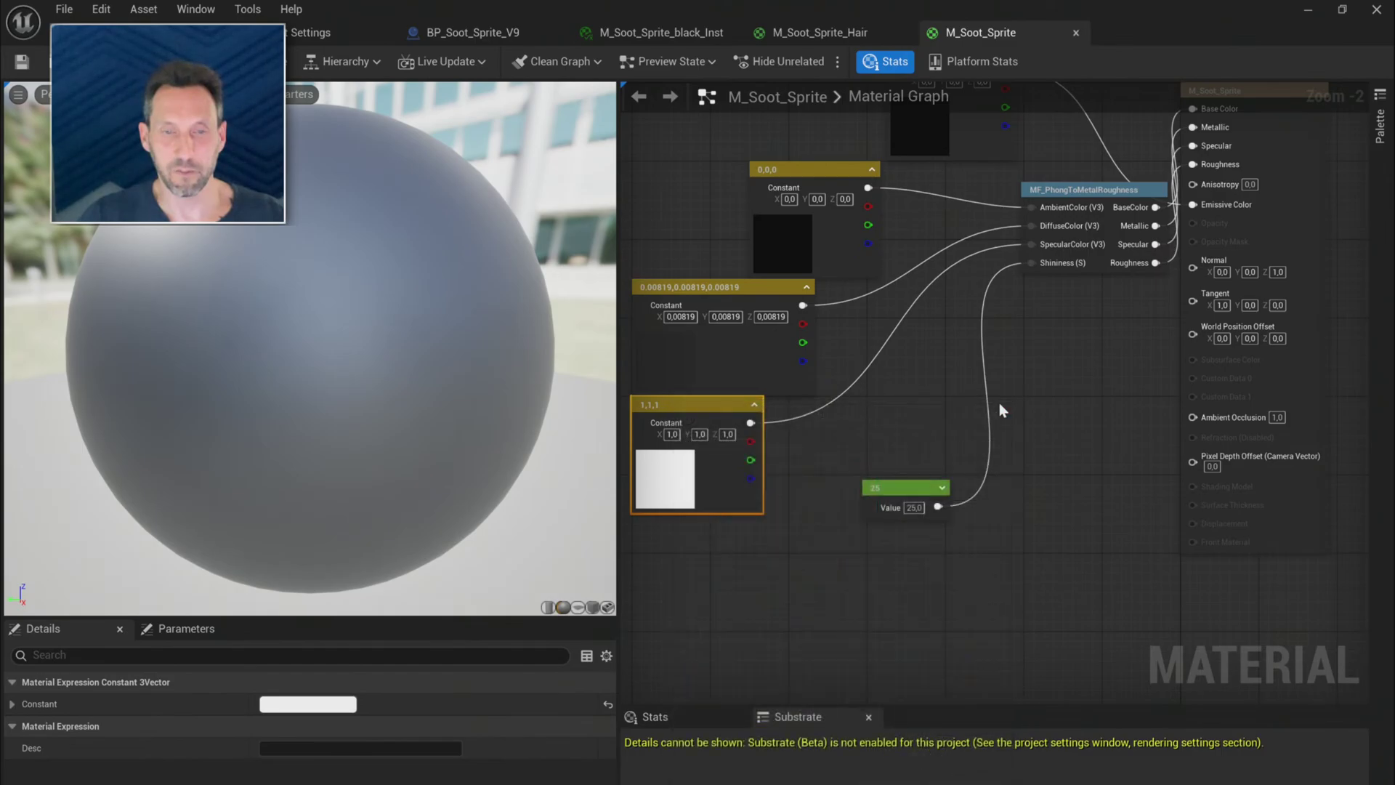
- Darken the SpecularColor constant to grey, 0.086806 on all three channels, undoing the reversion to white
{"action": "double_click", "coordinate": [661, 475]}
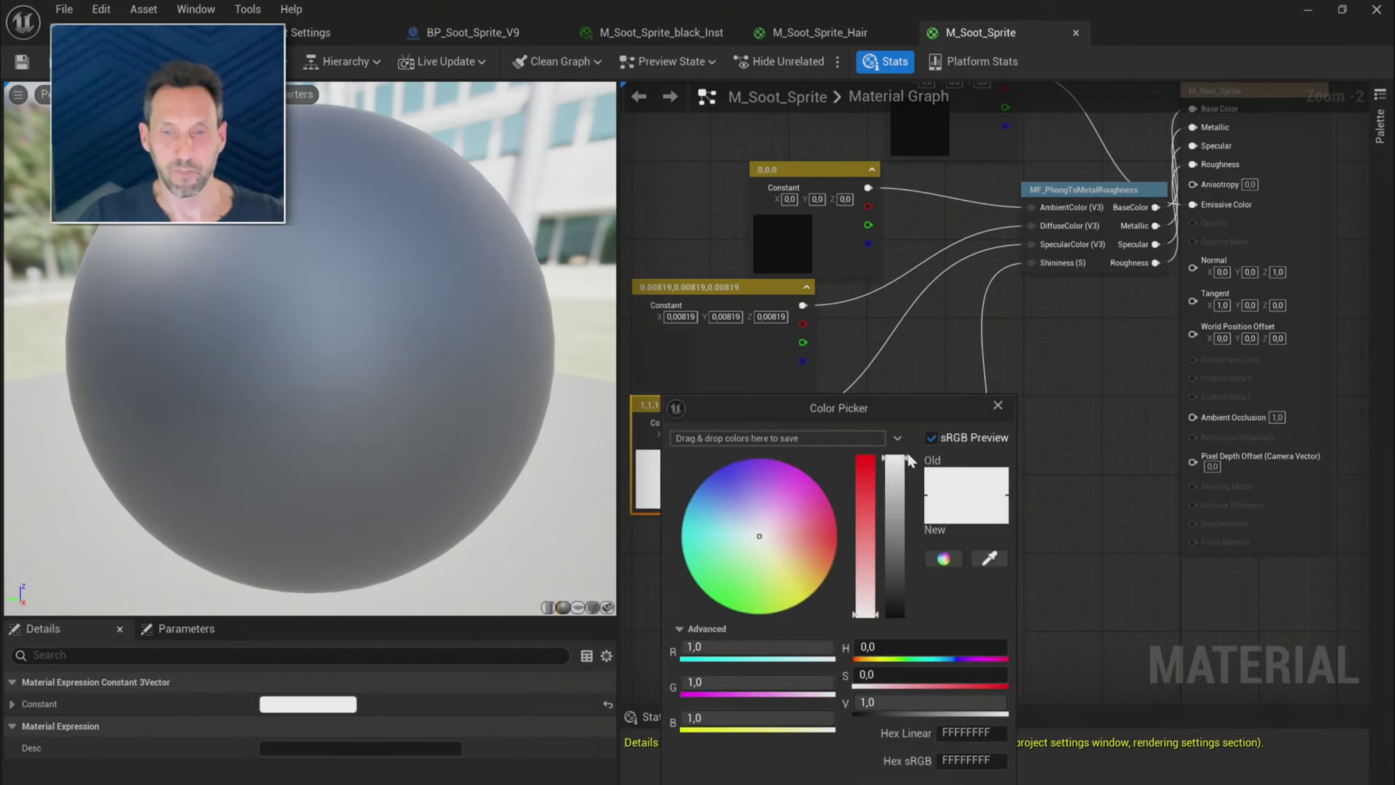
{"action": "left_click_drag", "start_coordinate": [907, 462], "coordinate": [899, 600]}
{"action": "key", "text": "Escape"}
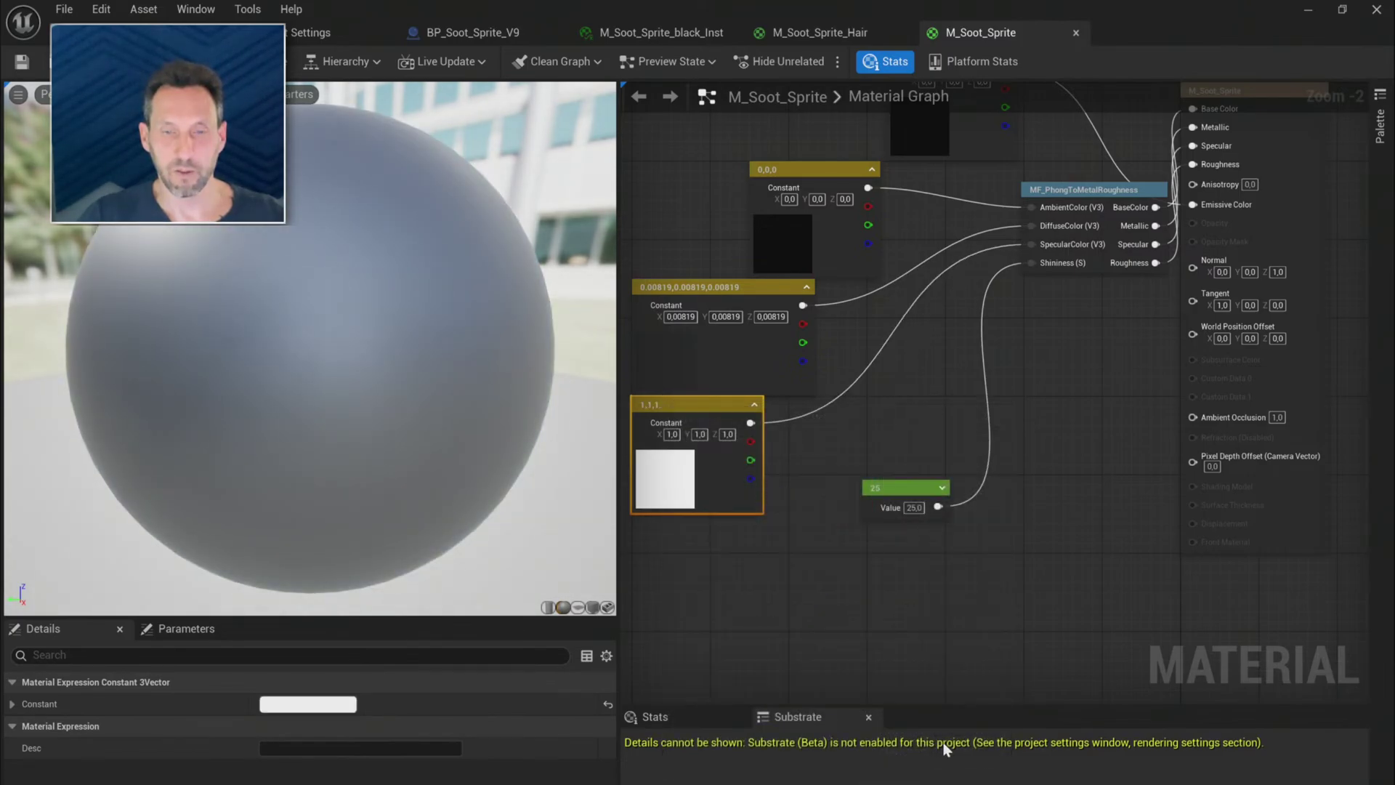
{"action": "left_click", "coordinate": [99, 10]}
{"action": "left_click", "coordinate": [109, 54]}
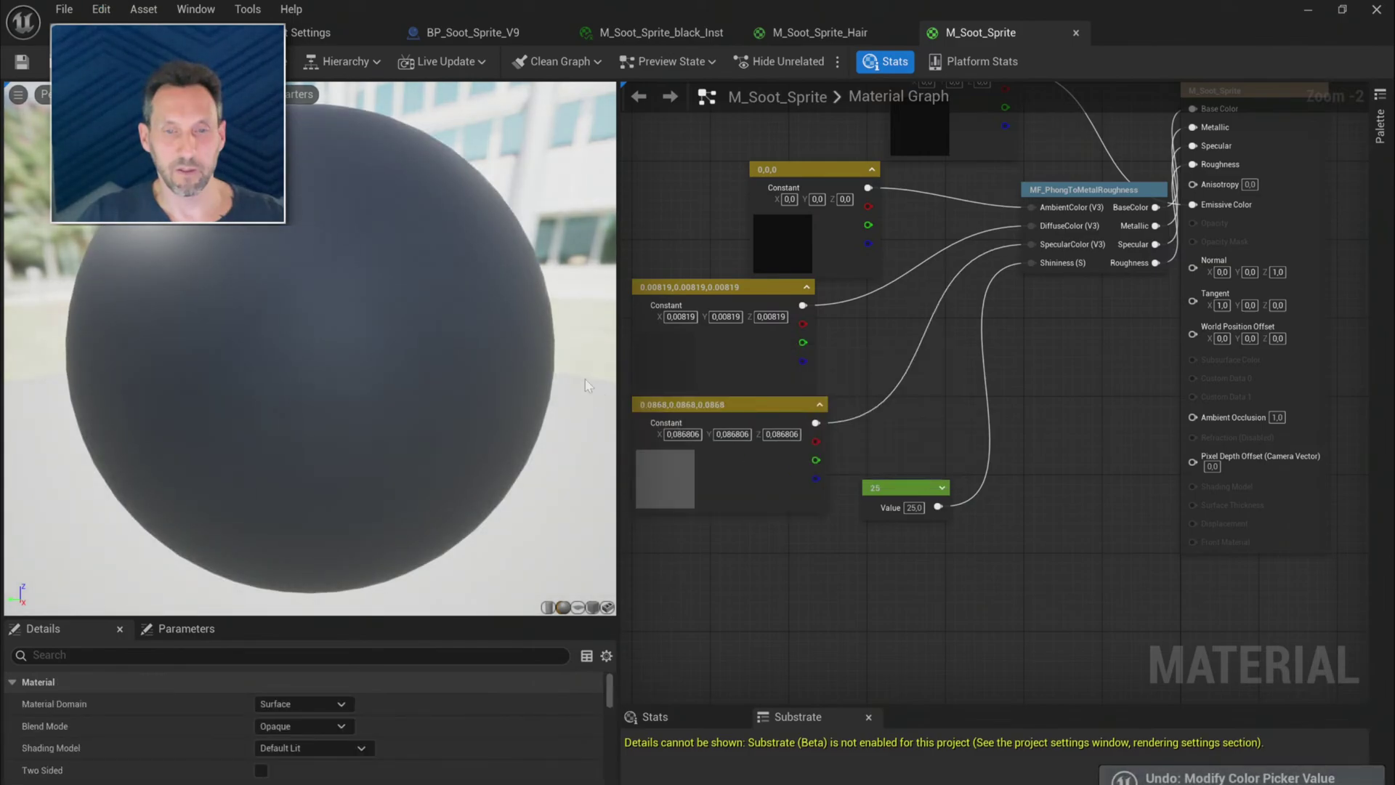
- Convert the SpecularColor constant into a parameter named Color_Sprite and save M_Soot_Sprite
{"action": "left_click", "coordinate": [692, 408]}
{"action": "right_click", "coordinate": [693, 411]}
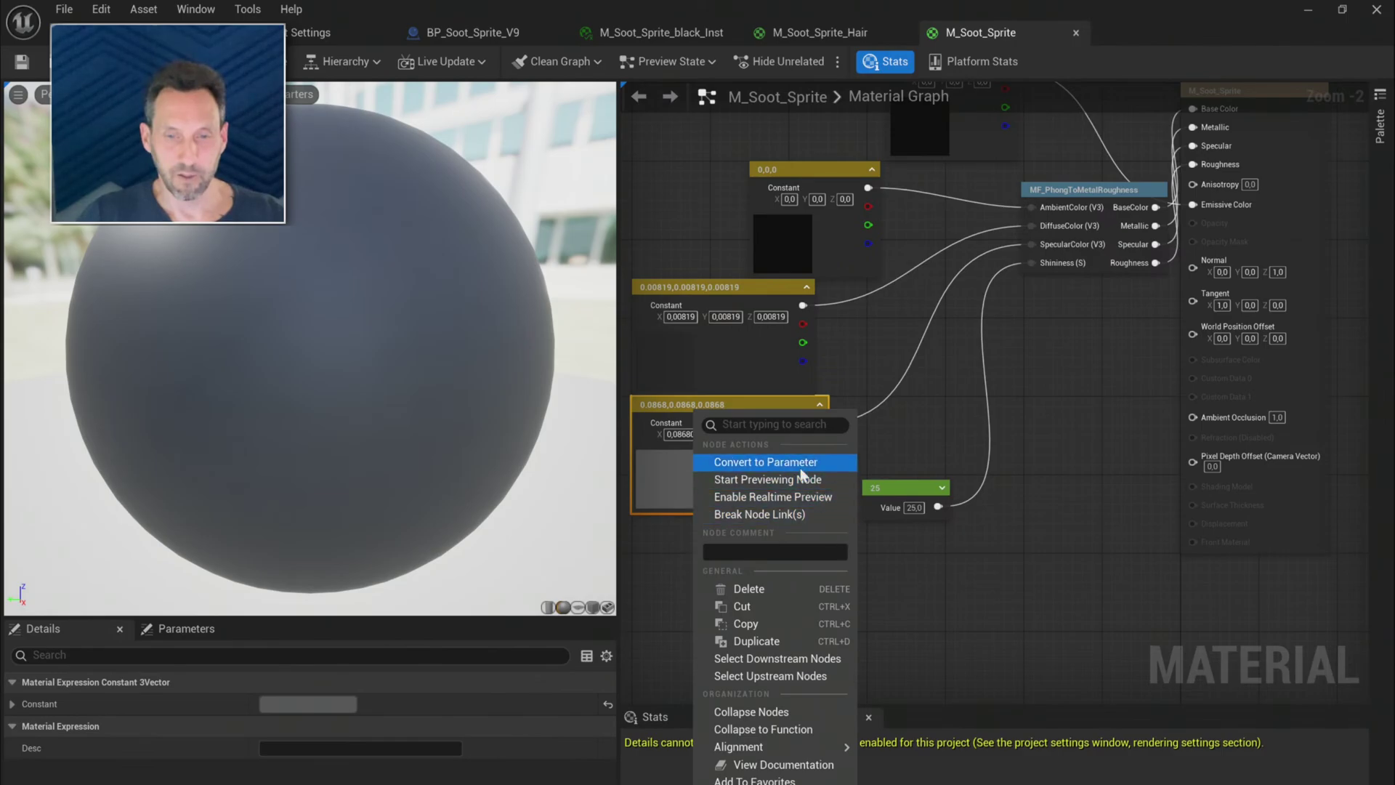
{"action": "left_click", "coordinate": [726, 463]}
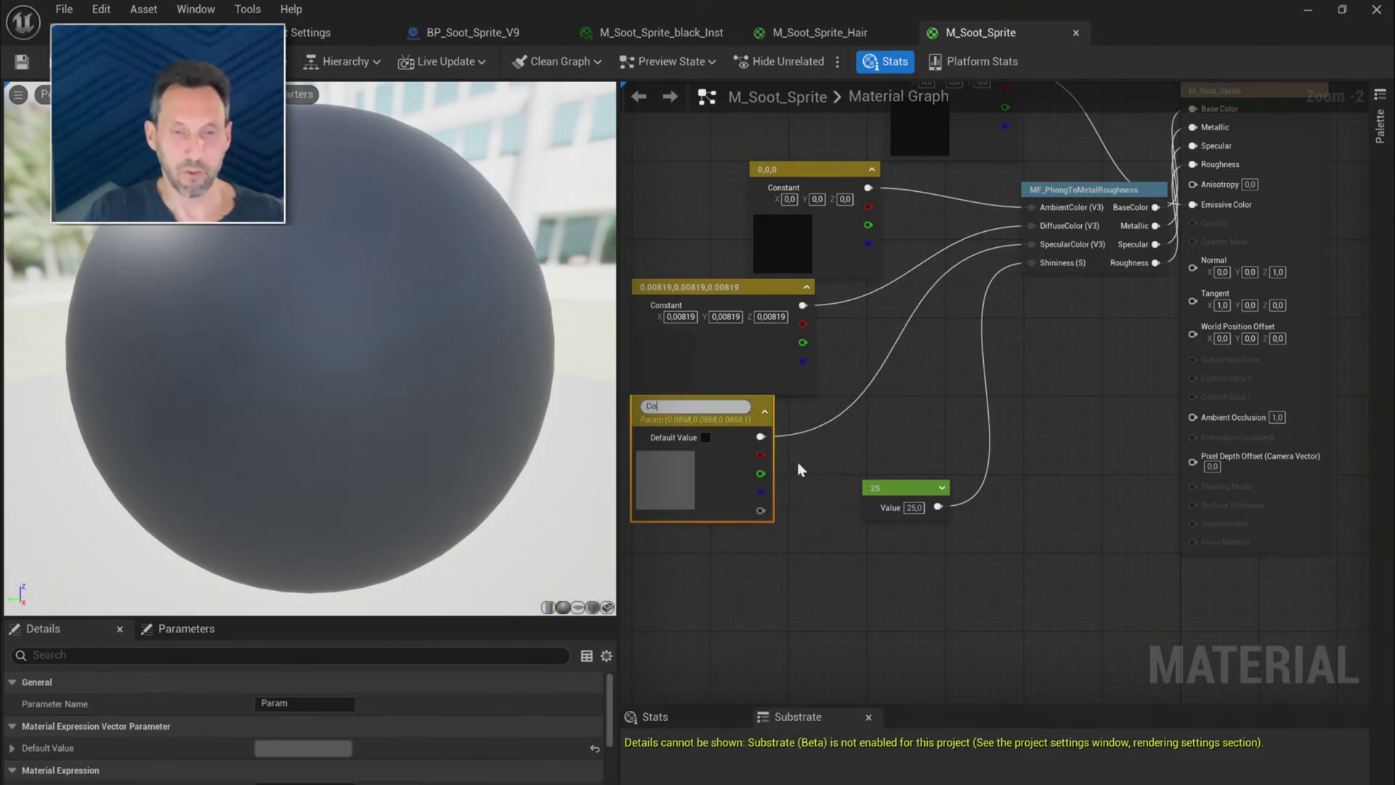
{"action": "type", "text": "Color_Spri"}
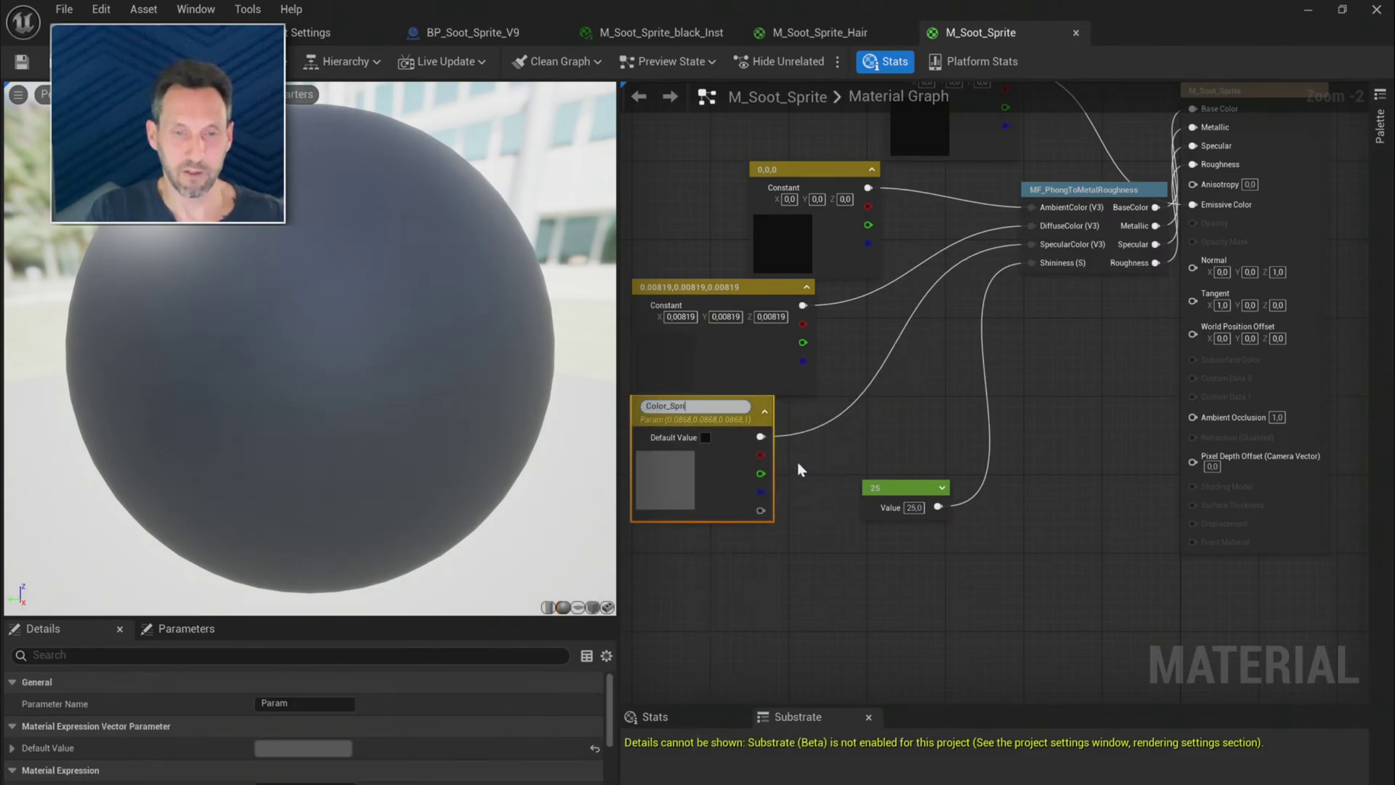
{"action": "type", "text": "te"}
{"action": "key", "text": "Return"}
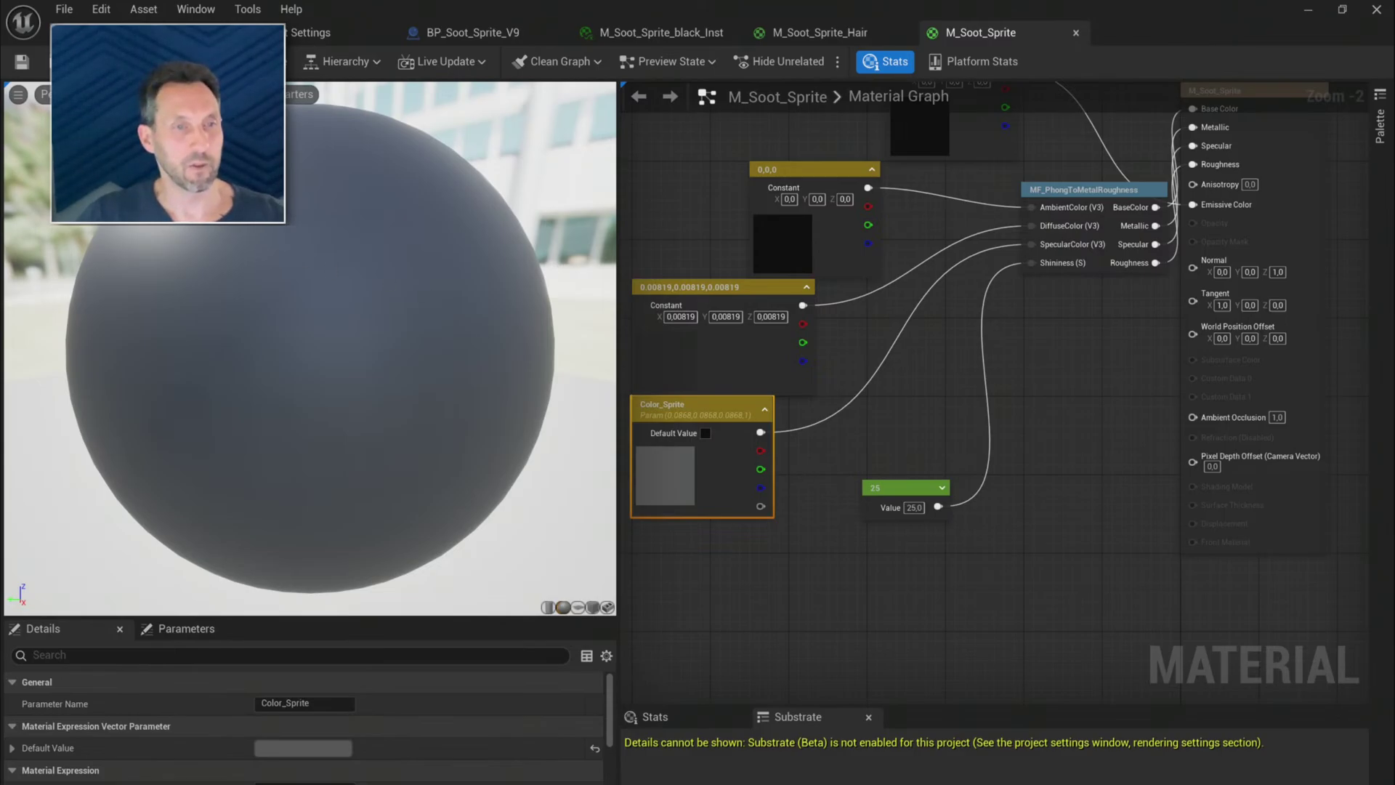
{"action": "left_click", "coordinate": [22, 63]}
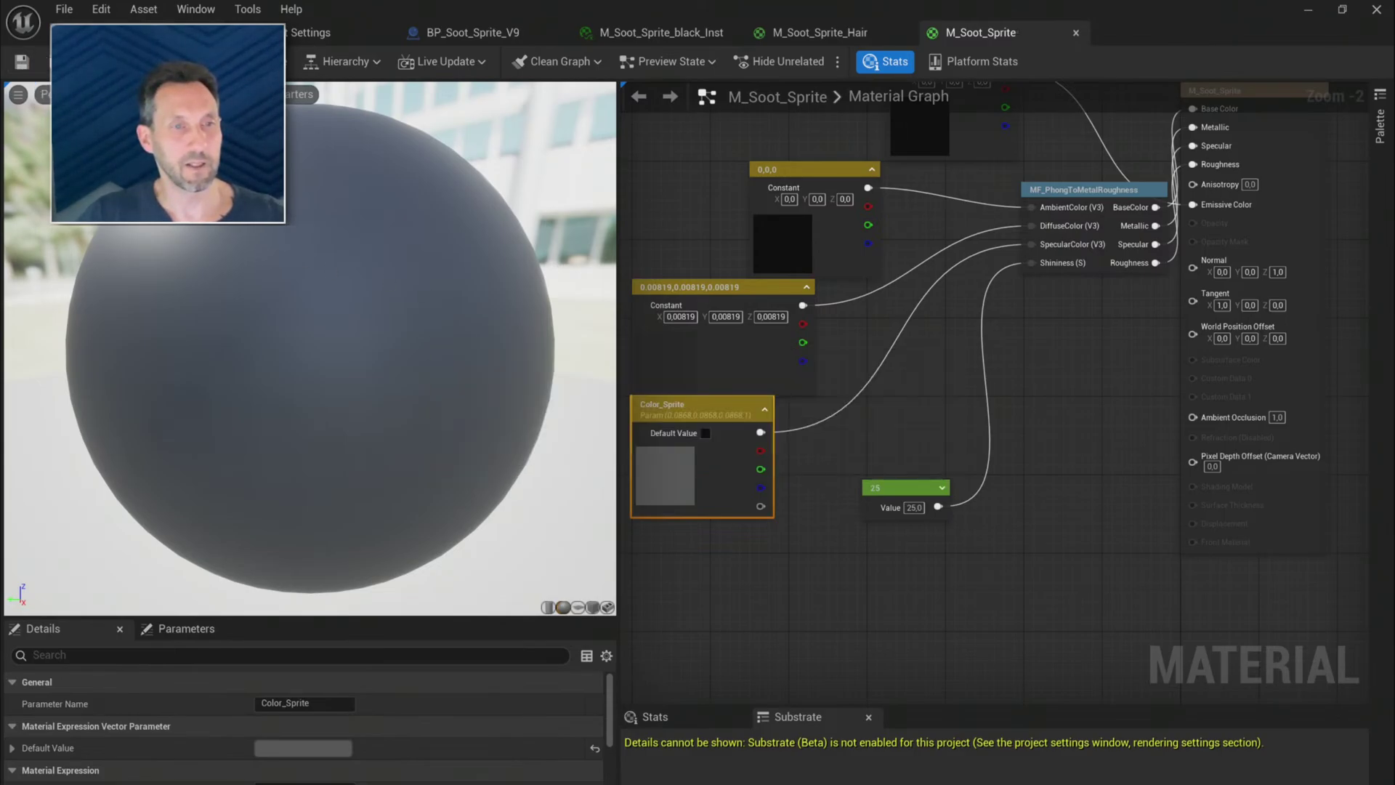
{"action": "left_click", "coordinate": [65, 10]}
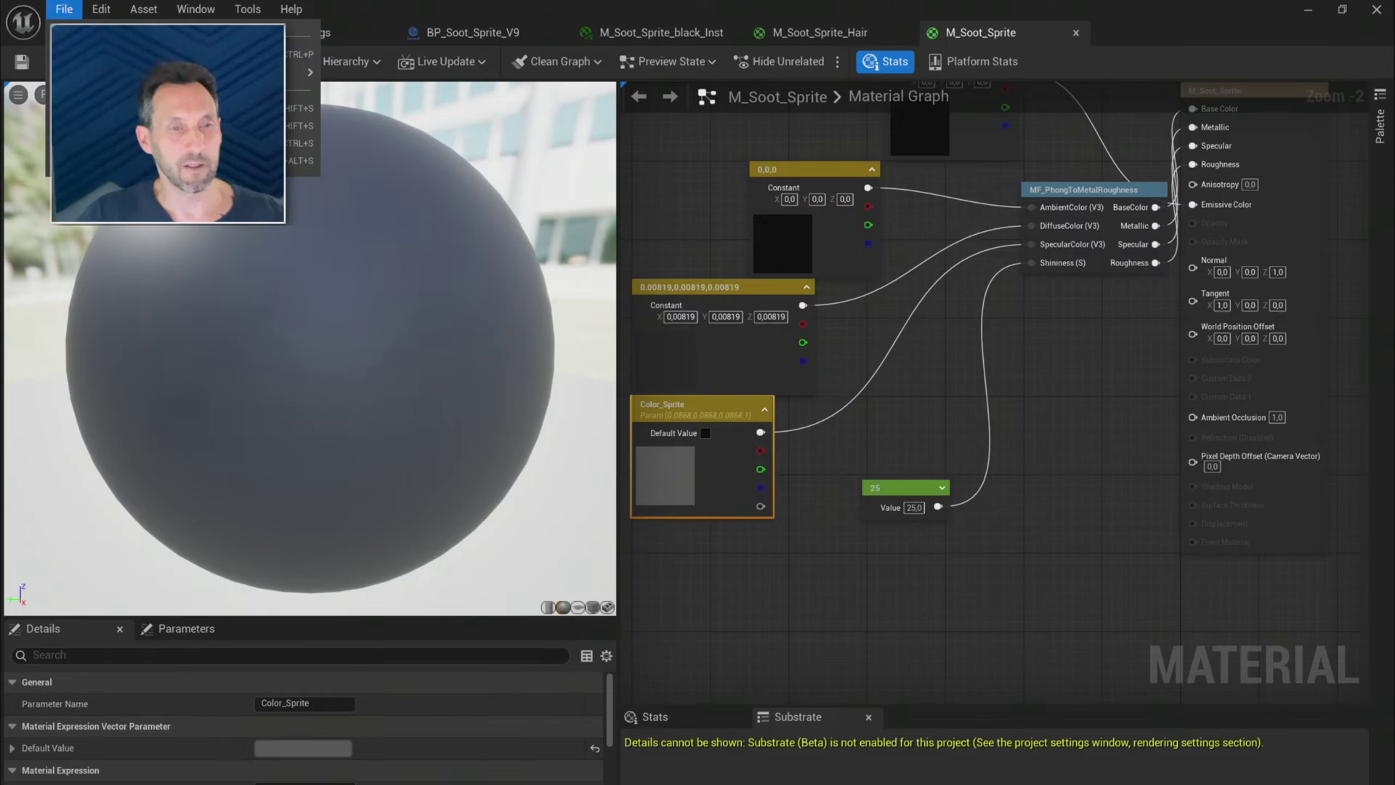
- In BP_Soot_Sprite_V9's event graph, set the skeletal mesh Set Vector Parameter Value node's Parameter Name to Color_Sprite
{"action": "left_click", "coordinate": [472, 32]}
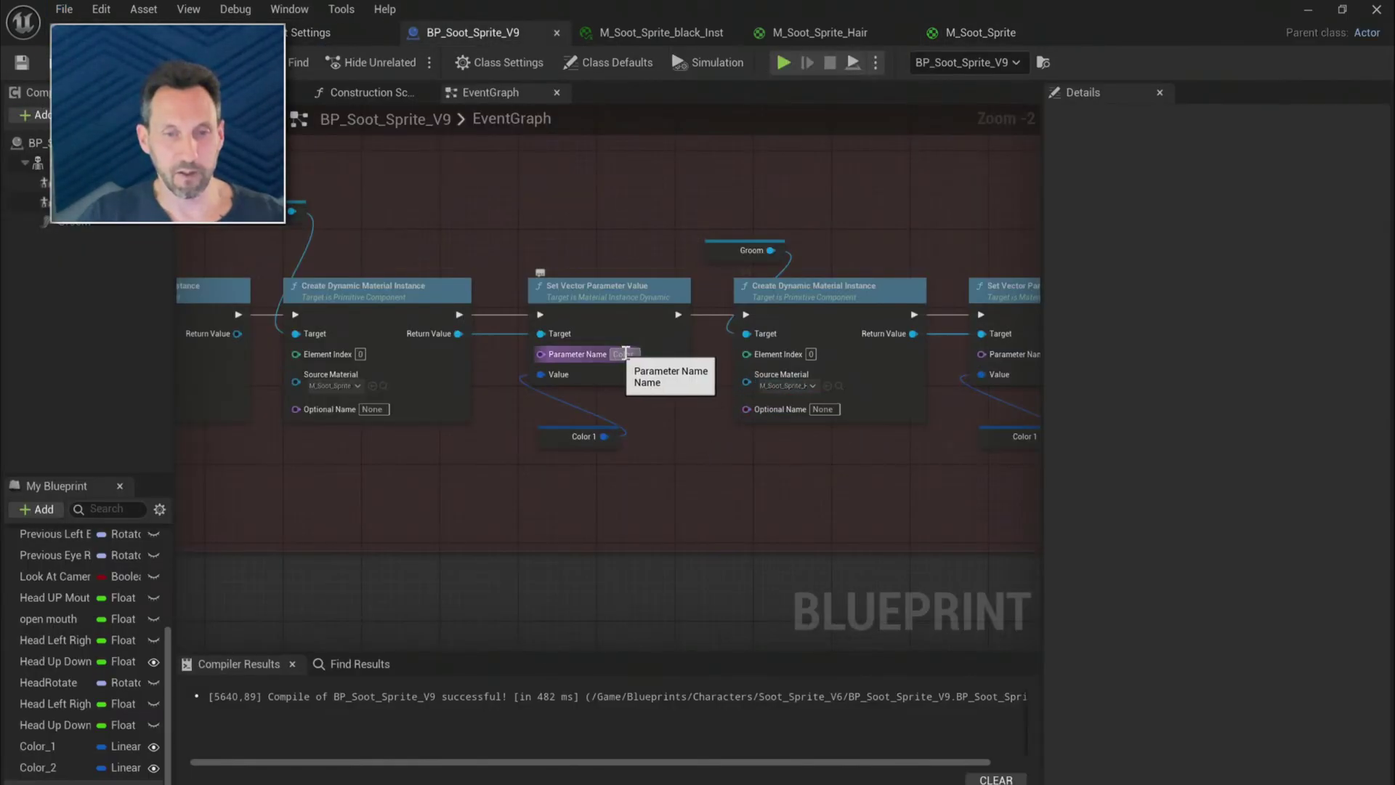
{"action": "left_click", "coordinate": [624, 353]}
{"action": "type", "text": "_Sprite"}
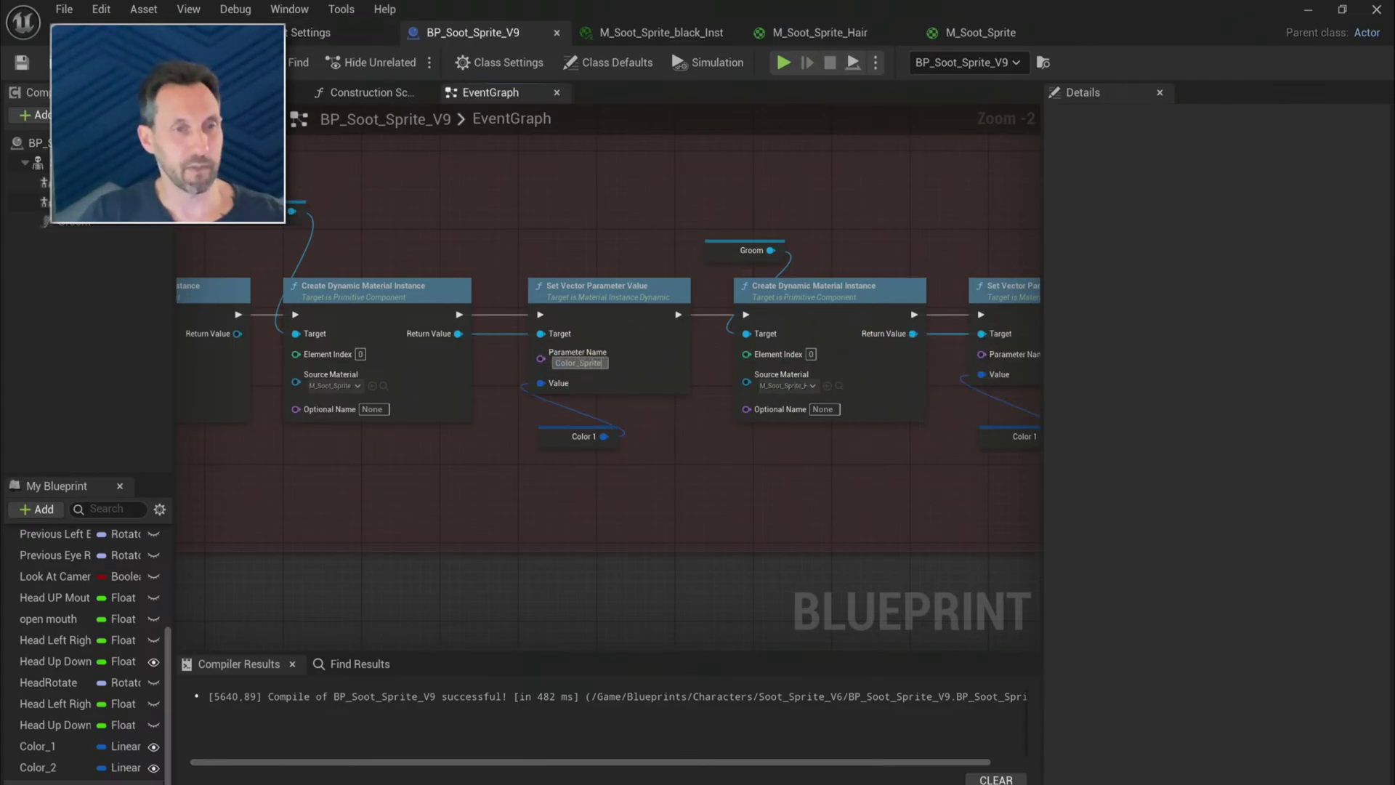
- Play the Test_Start level to check the colours of the two soot sprites, and stop the play session
{"action": "left_click", "coordinate": [80, 31]}
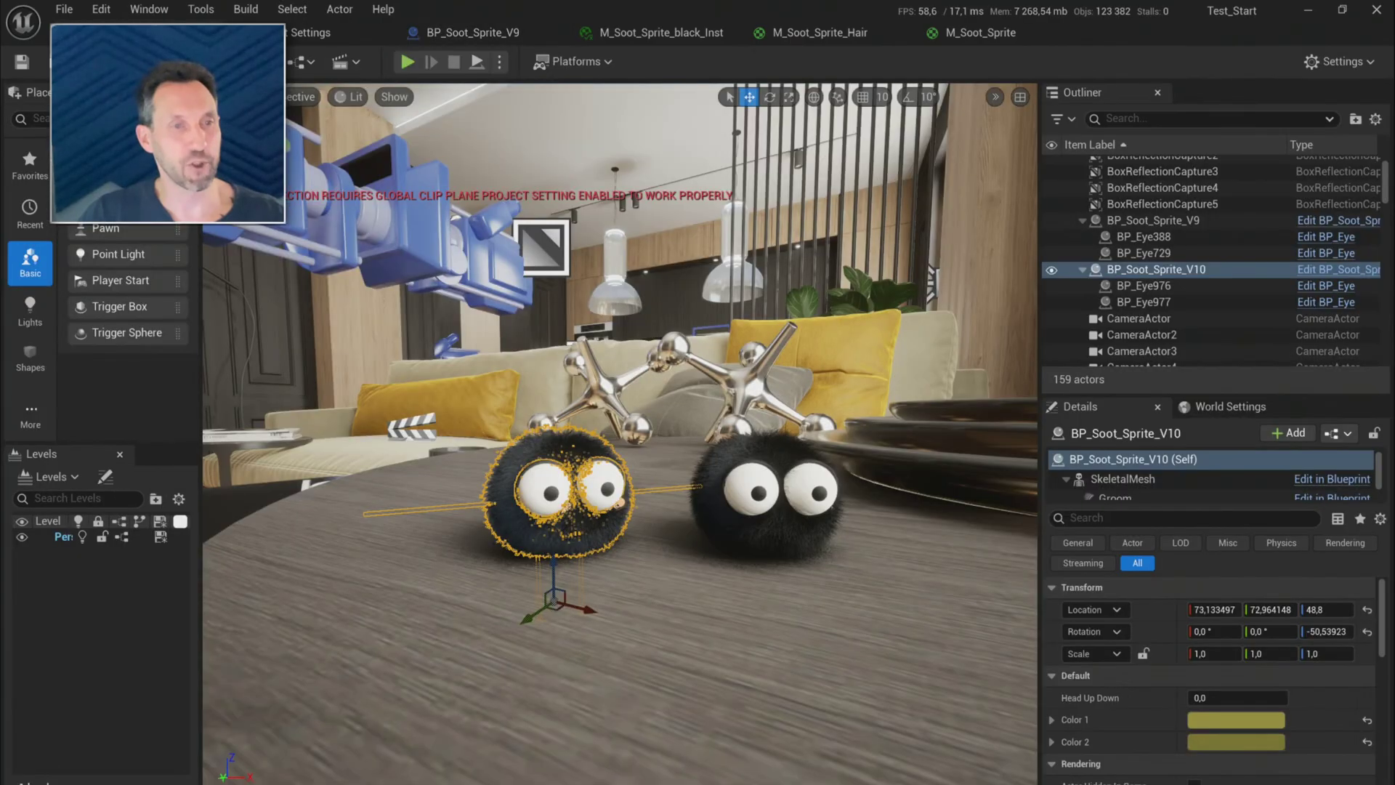
{"action": "left_click", "coordinate": [75, 13]}
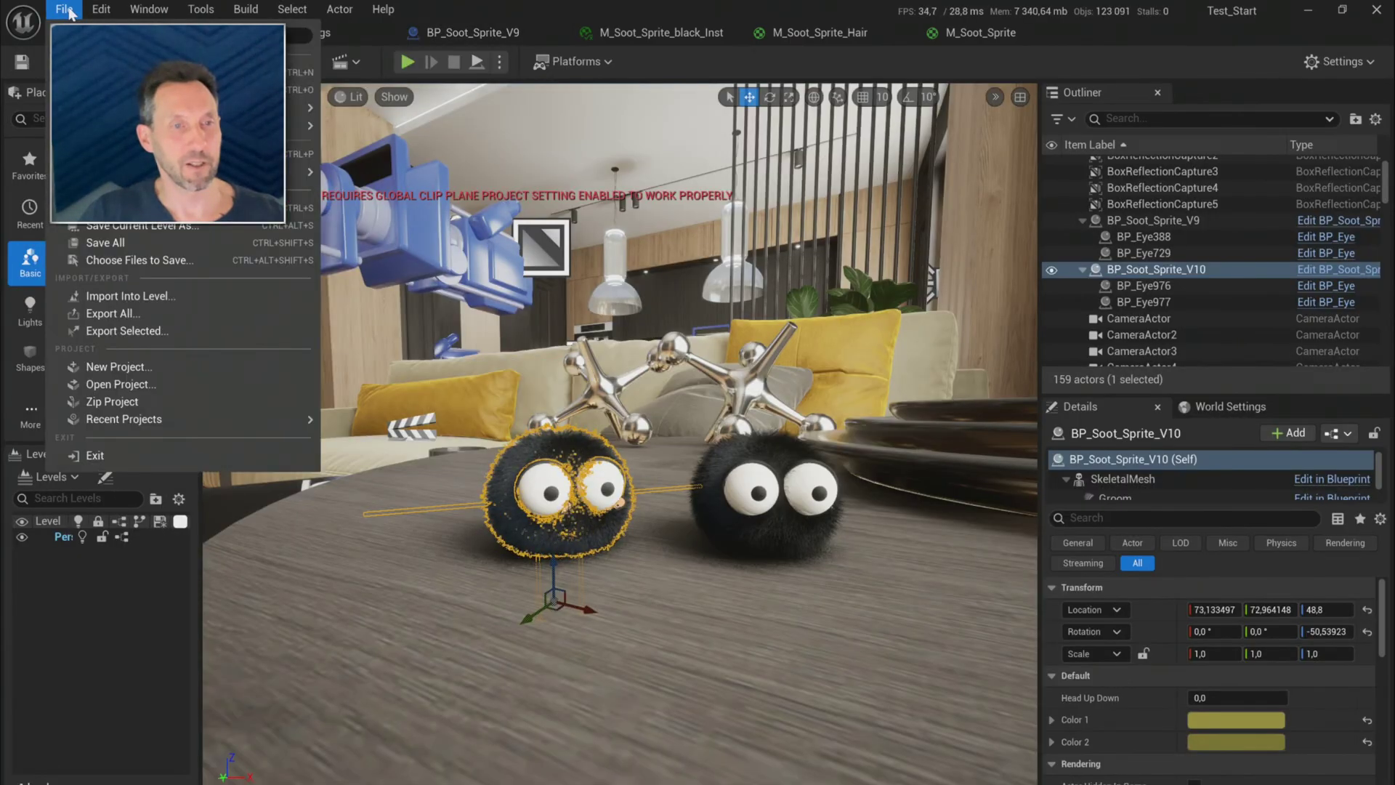
{"action": "left_click", "coordinate": [72, 12]}
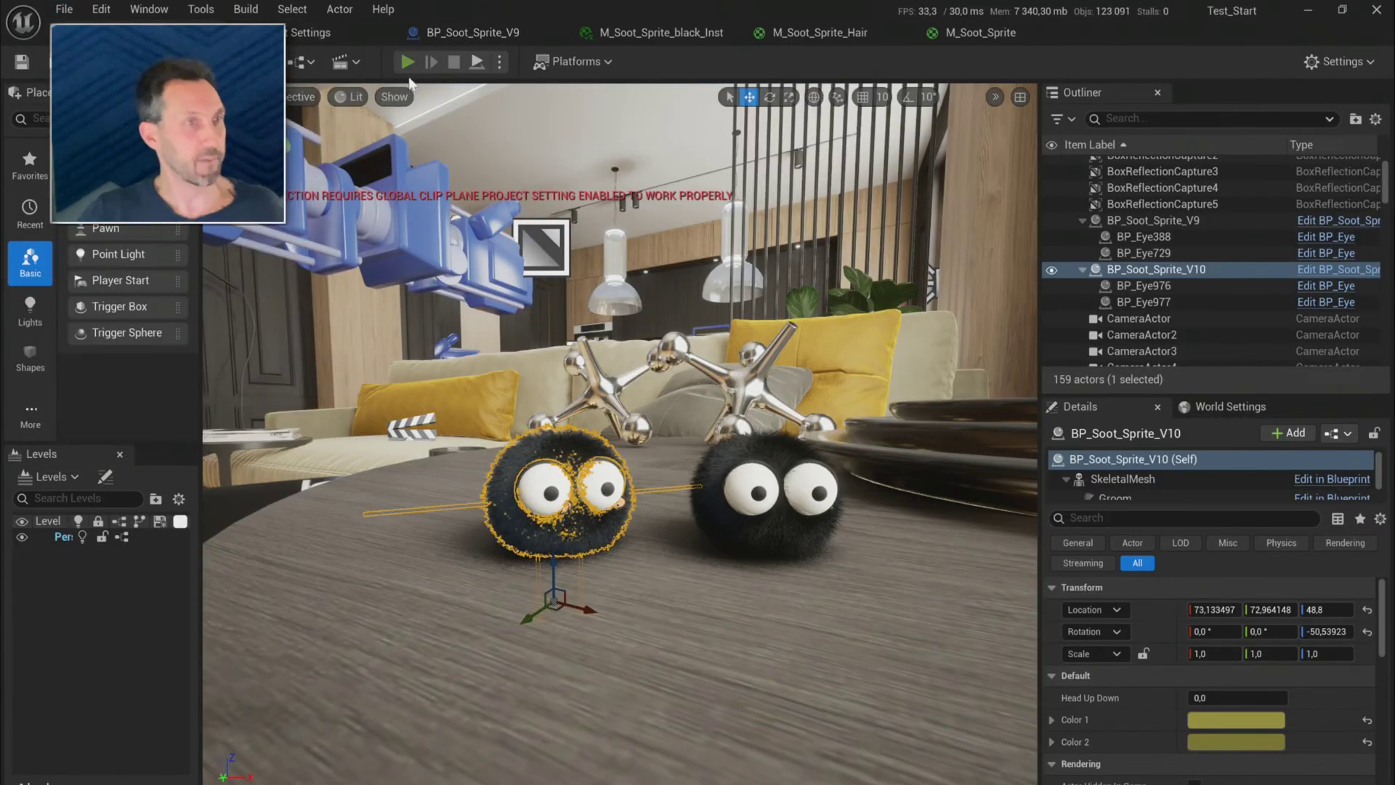
{"action": "left_click", "coordinate": [408, 62]}
{"action": "left_click", "coordinate": [482, 287]}
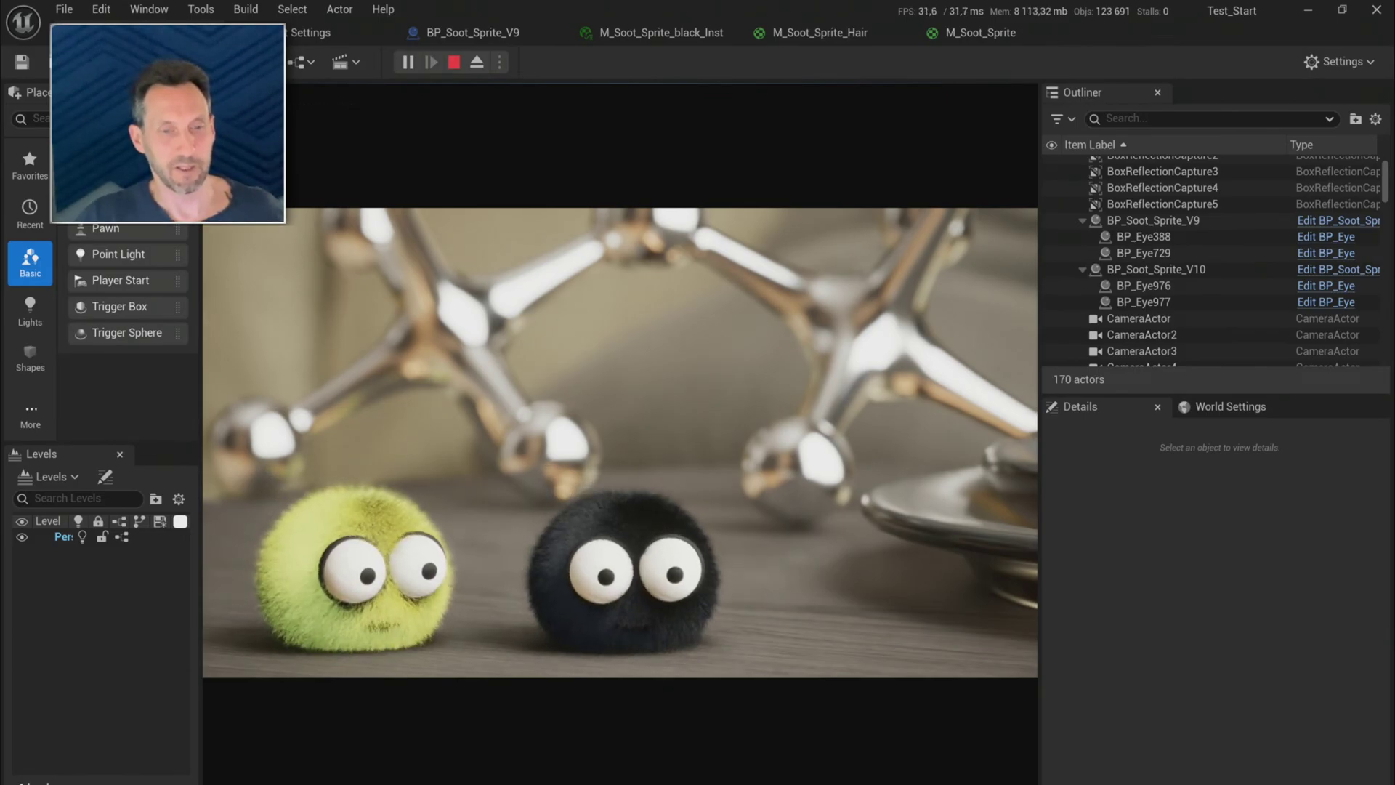
{"action": "key", "text": "Escape"}
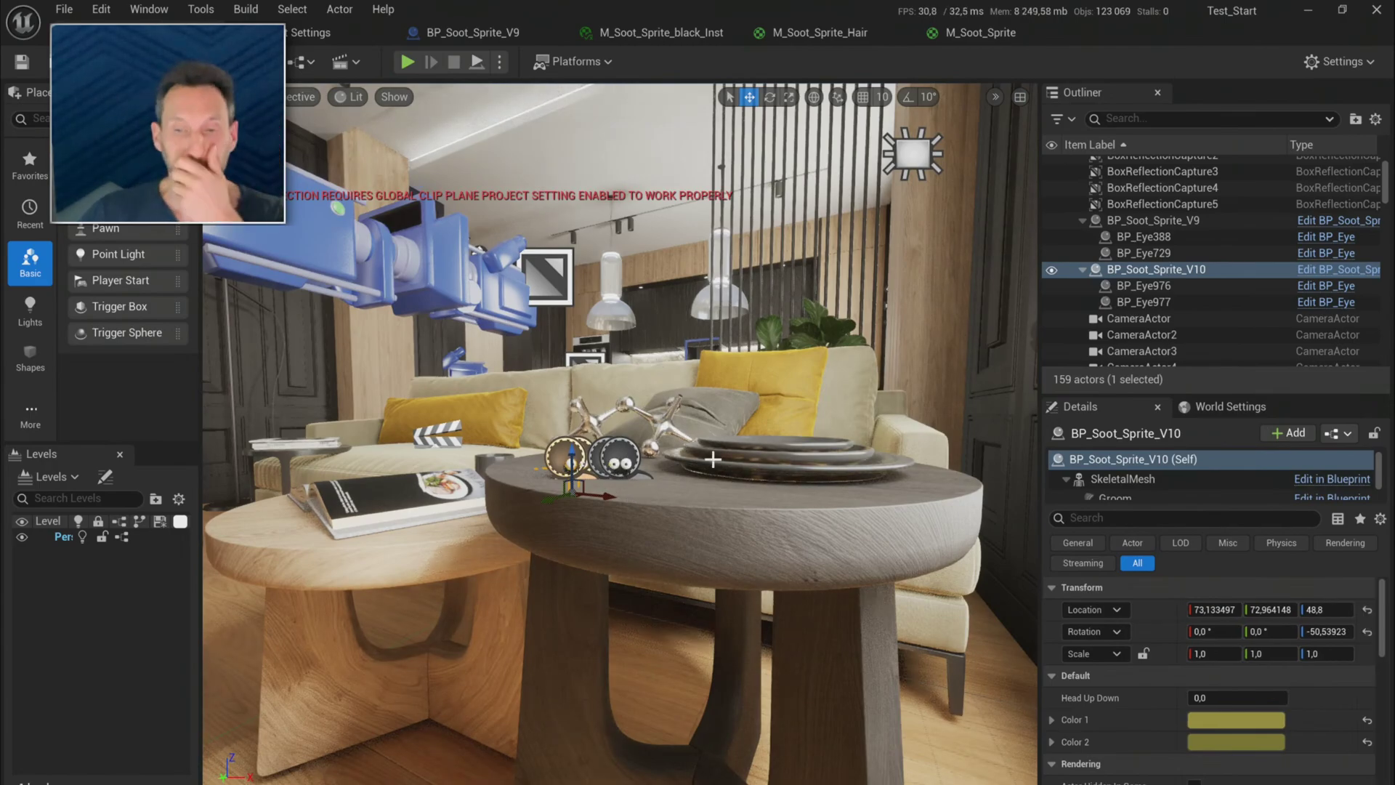
- Check the Color 1 value of the selected BP_Soot_Sprite_V10 actor
{"action": "scroll", "coordinate": [1209, 738], "scroll_direction": "down", "scroll_amount": 2}
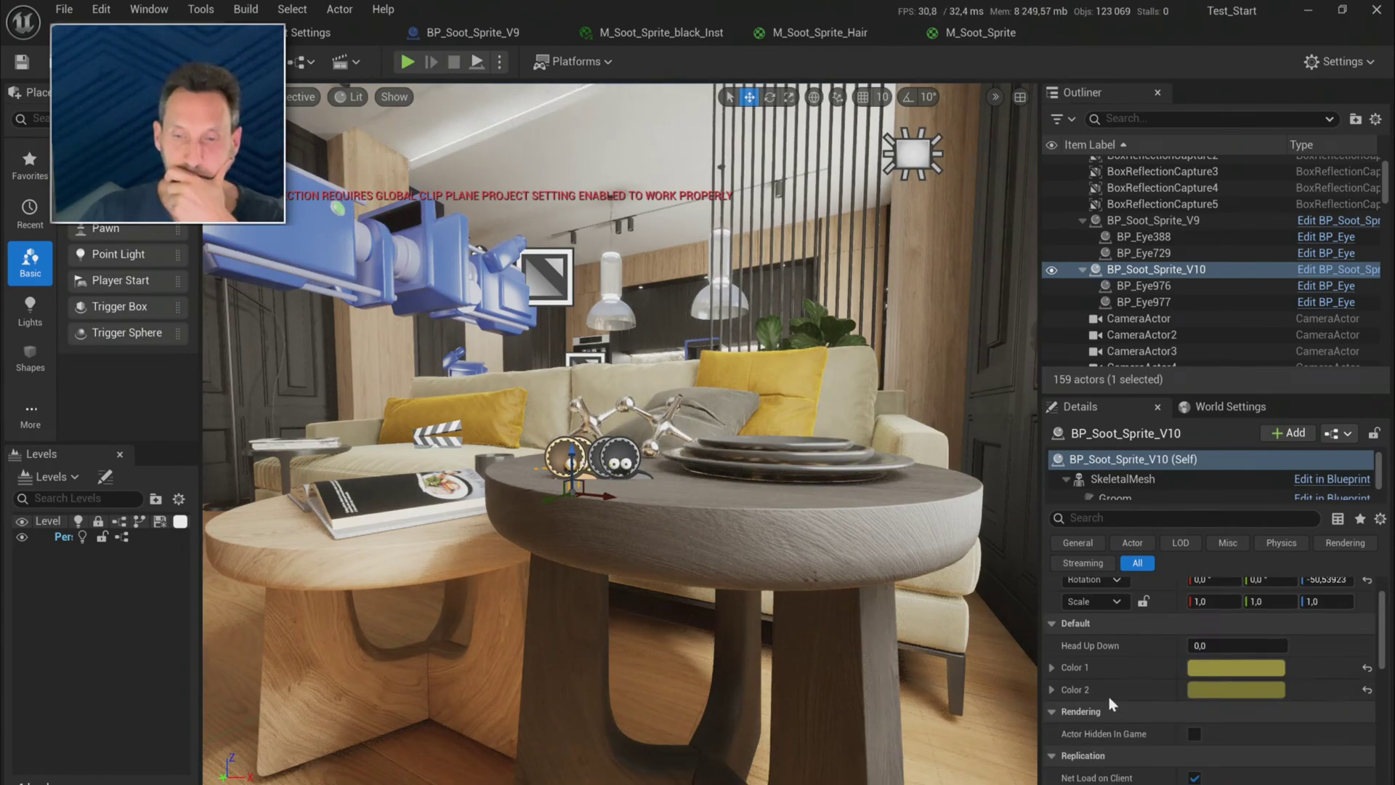
{"action": "left_click", "coordinate": [1244, 668]}
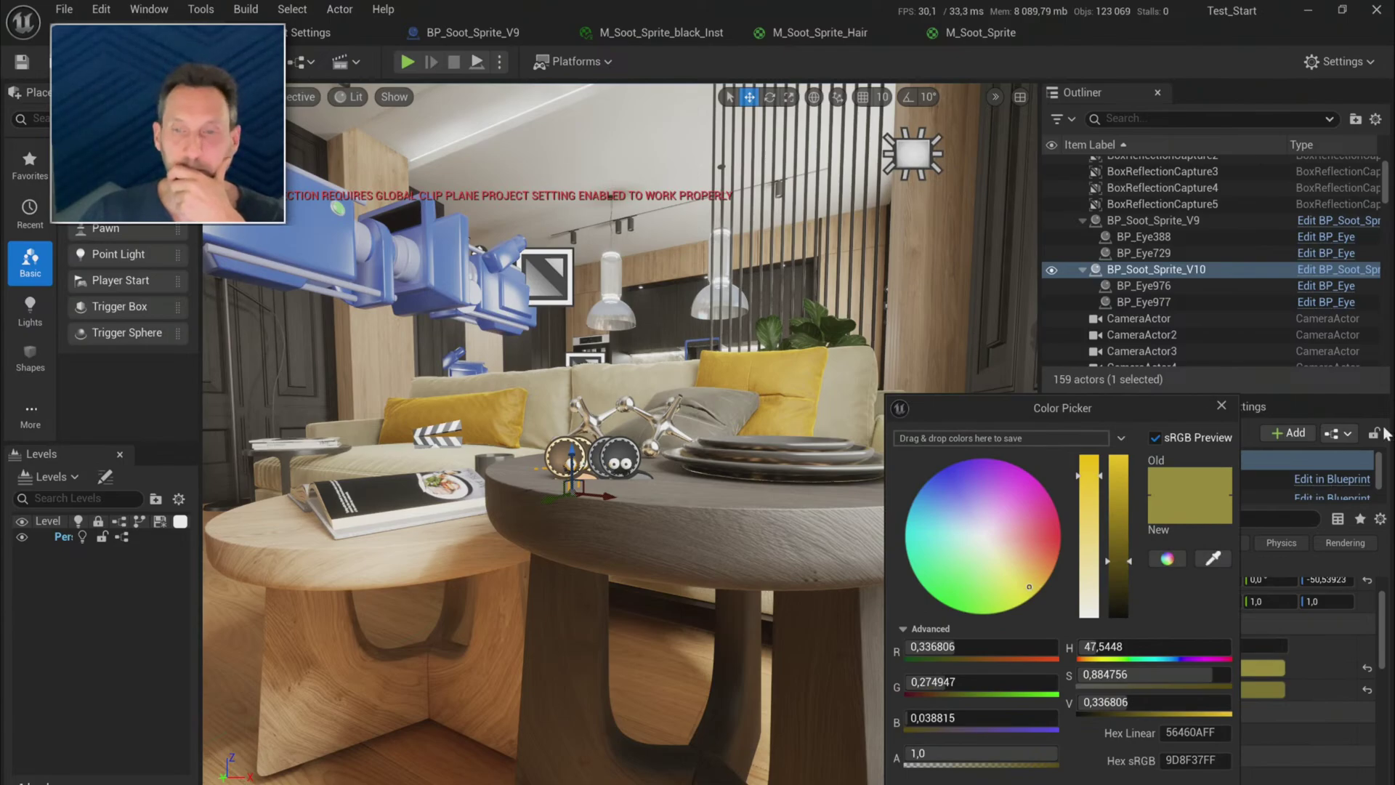
{"action": "left_click", "coordinate": [1220, 406]}
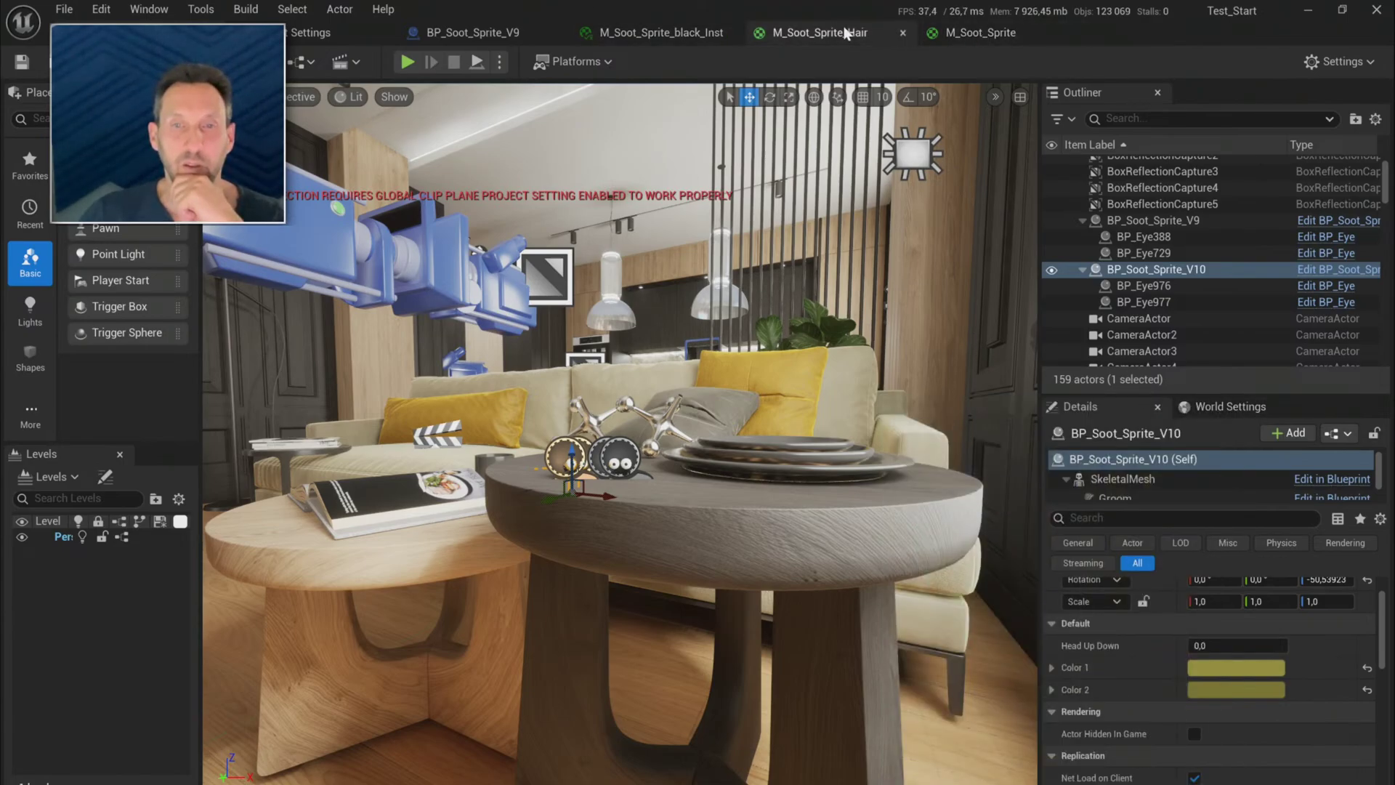
- In M_Soot_Sprite, move the Color_Sprite parameter above the other nodes and connect it to the material's Base Color
{"action": "left_click", "coordinate": [977, 32]}
{"action": "scroll", "coordinate": [1025, 500], "scroll_direction": "down", "scroll_amount": 2}
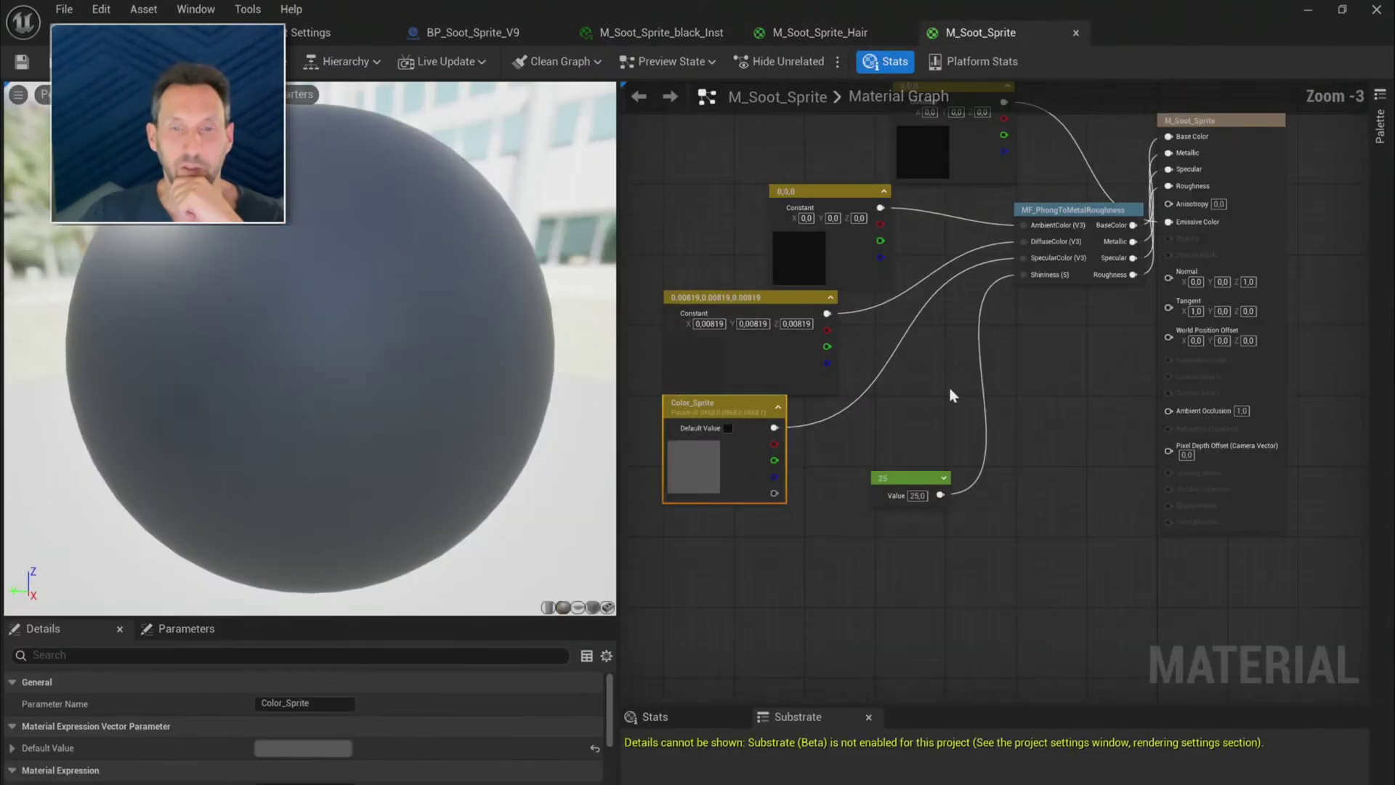
{"action": "right_click_drag", "start_coordinate": [1026, 500], "coordinate": [1023, 514]}
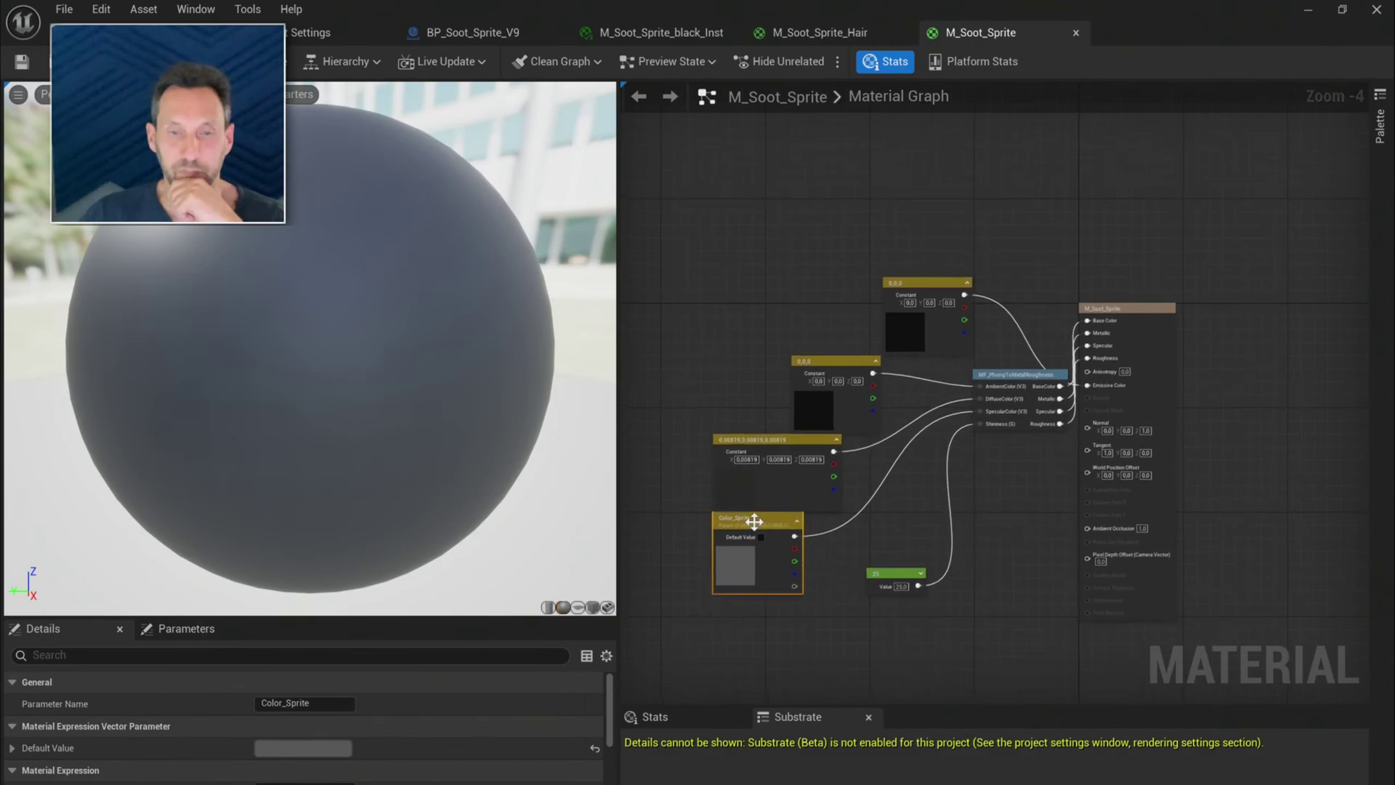
{"action": "left_click_drag", "start_coordinate": [754, 521], "coordinate": [1088, 322]}
{"action": "right_click_drag", "start_coordinate": [1037, 405], "coordinate": [870, 451]}
{"action": "left_click", "coordinate": [924, 408]}
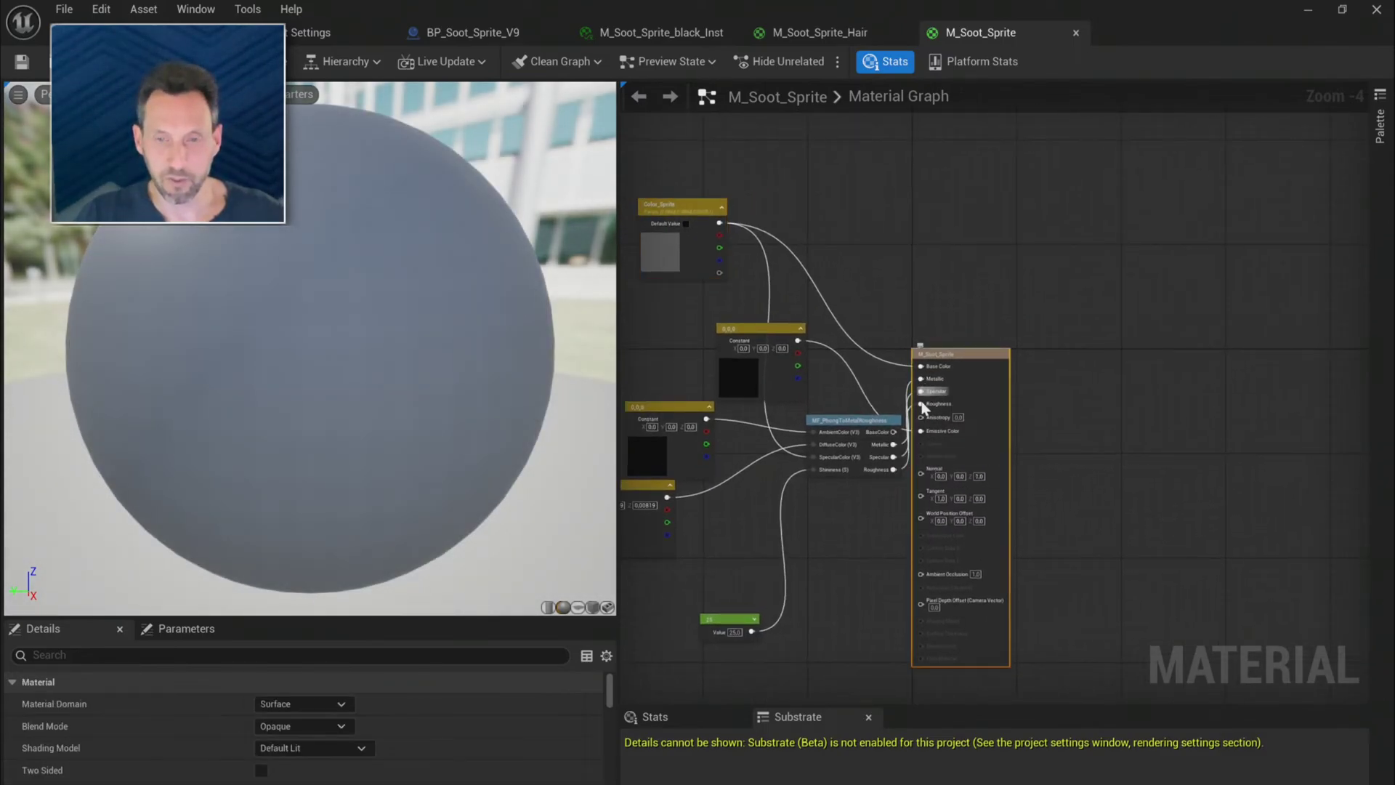
- Disconnect the Metallic, Specular, Roughness and Emissive Color inputs of the M_Soot_Sprite result node
{"action": "left_click", "coordinate": [921, 379], "text": "alt"}
{"action": "left_click", "coordinate": [921, 390], "text": "alt"}
{"action": "left_click", "coordinate": [921, 403], "text": "alt"}
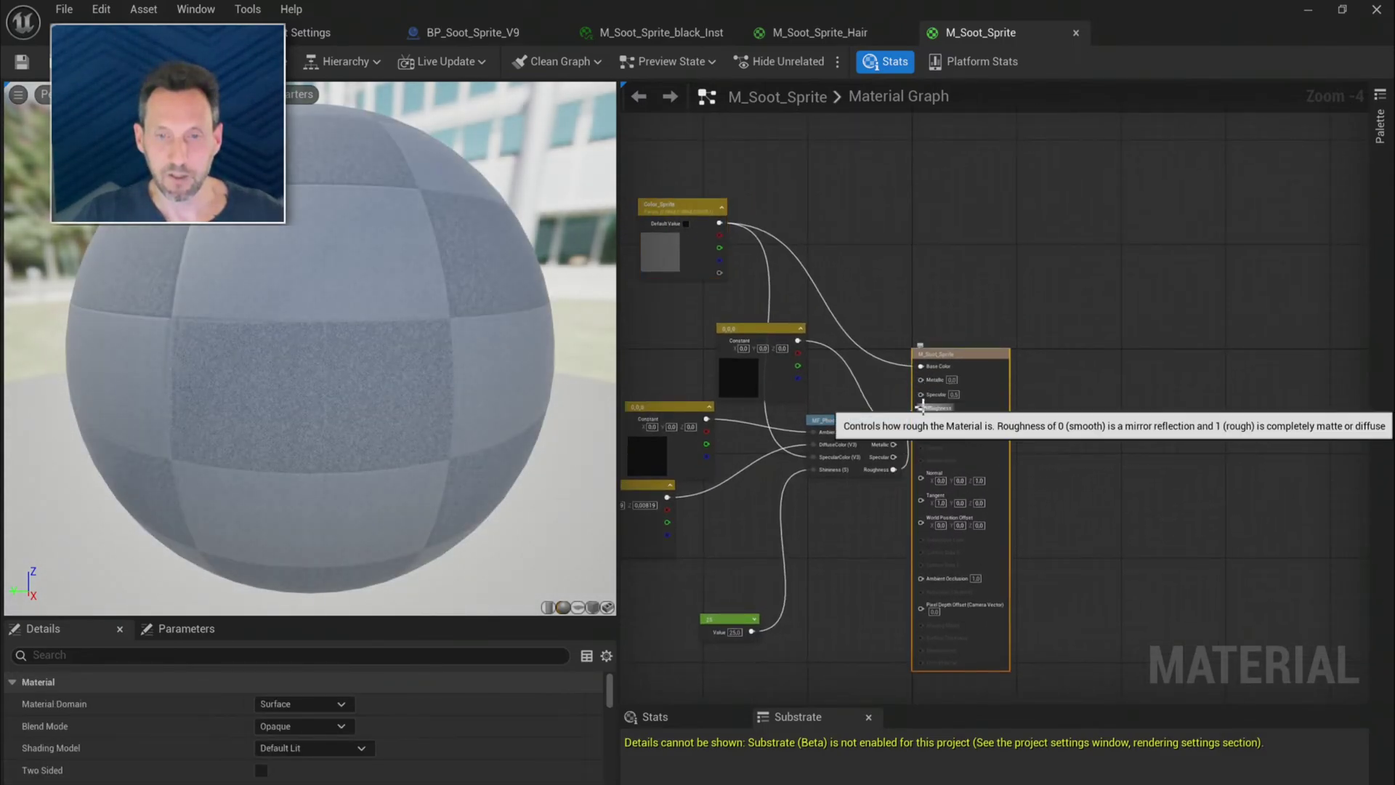
{"action": "left_click", "coordinate": [921, 423], "text": "alt"}
{"action": "left_click", "coordinate": [921, 437], "text": "alt"}
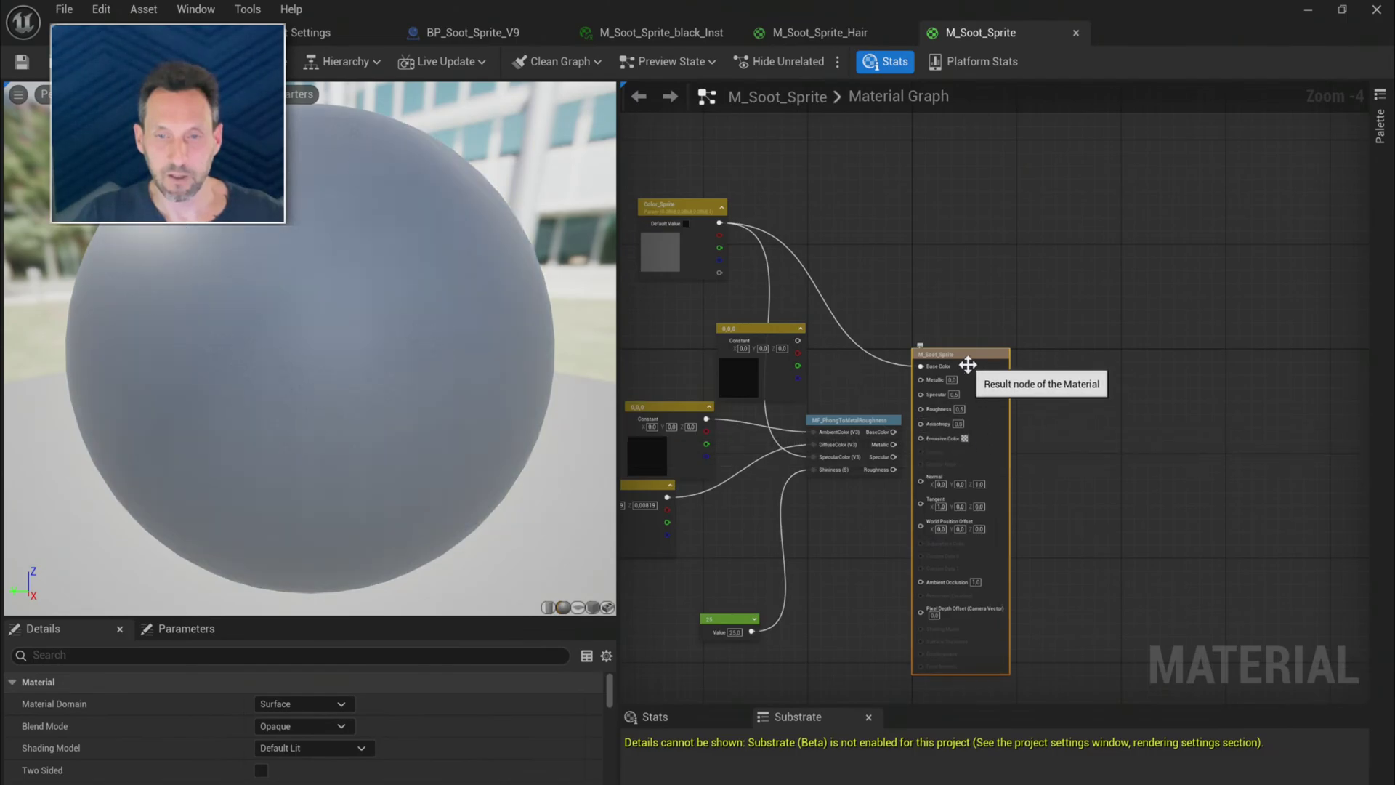
- Delete the leftover constants and the MF_PhongToMetalRoughness node, and place Color_Sprite close beside the material result node
{"action": "left_click_drag", "start_coordinate": [969, 363], "coordinate": [1022, 288]}
{"action": "right_click_drag", "start_coordinate": [899, 654], "coordinate": [984, 601]}
{"action": "left_click_drag", "start_coordinate": [975, 638], "coordinate": [728, 369]}
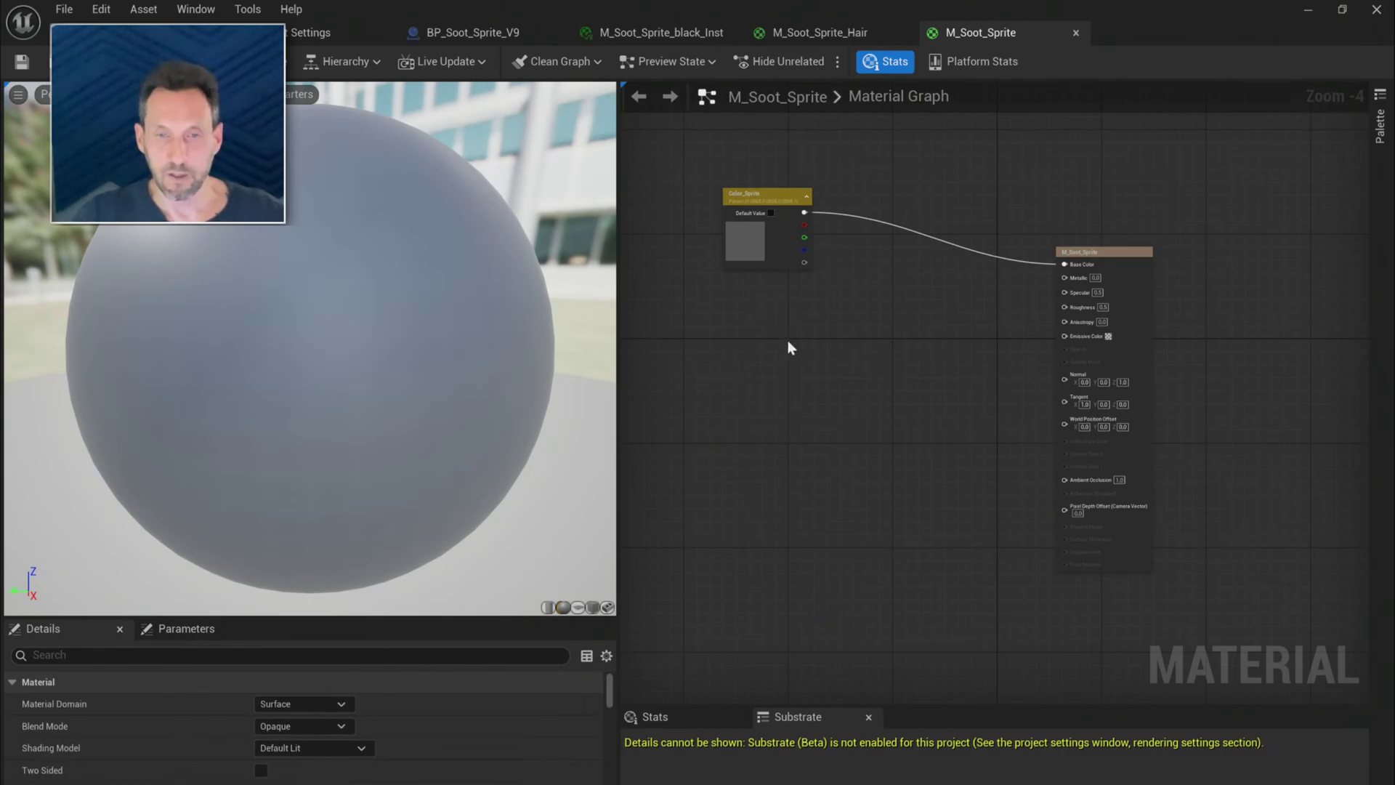
{"action": "right_click_drag", "start_coordinate": [775, 218], "coordinate": [712, 373]}
{"action": "left_click_drag", "start_coordinate": [716, 367], "coordinate": [885, 413]}
{"action": "scroll", "coordinate": [842, 480], "scroll_direction": "down", "scroll_amount": 3}
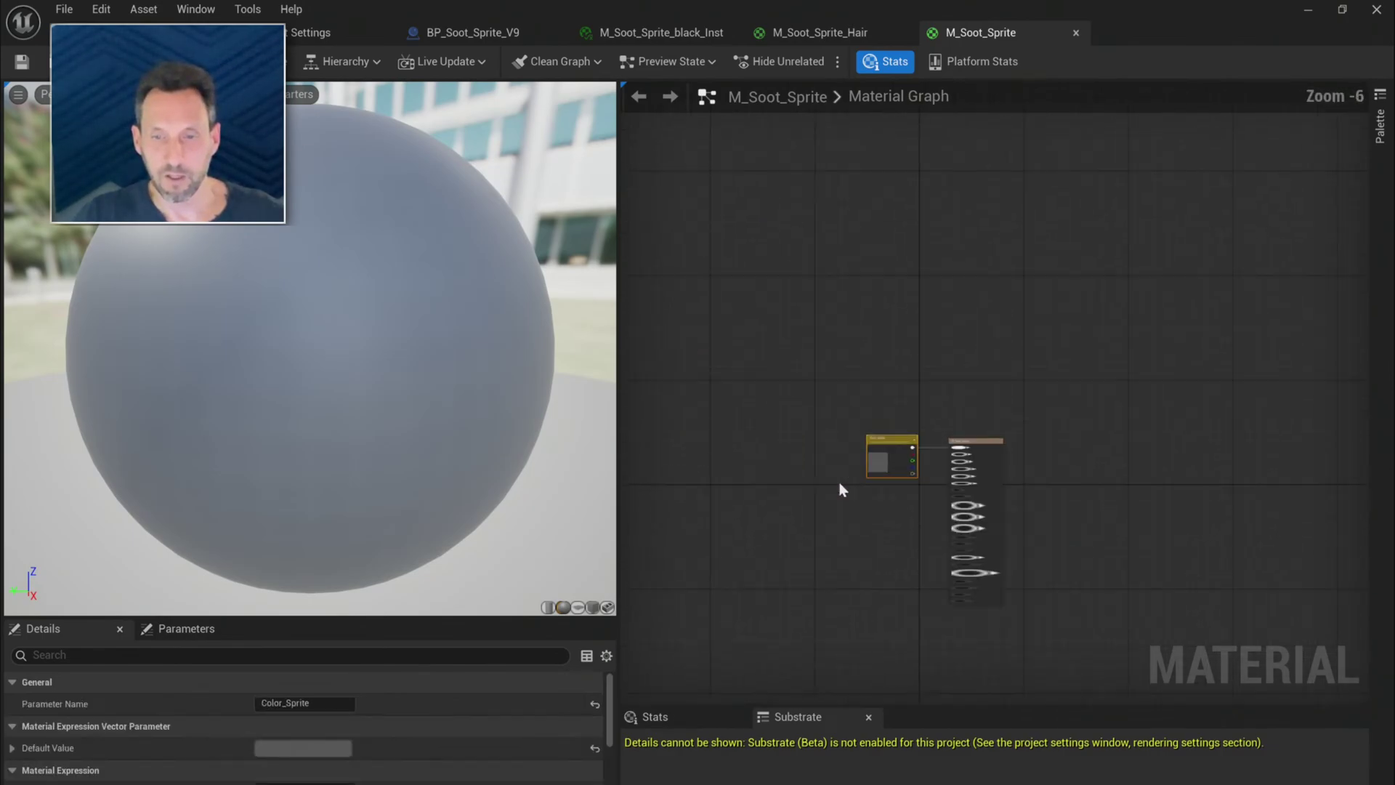
- Set the material's Specular to 0.1 and save M_Soot_Sprite
{"action": "scroll", "coordinate": [984, 472], "scroll_direction": "up", "scroll_amount": 4}
{"action": "left_click", "coordinate": [903, 434]}
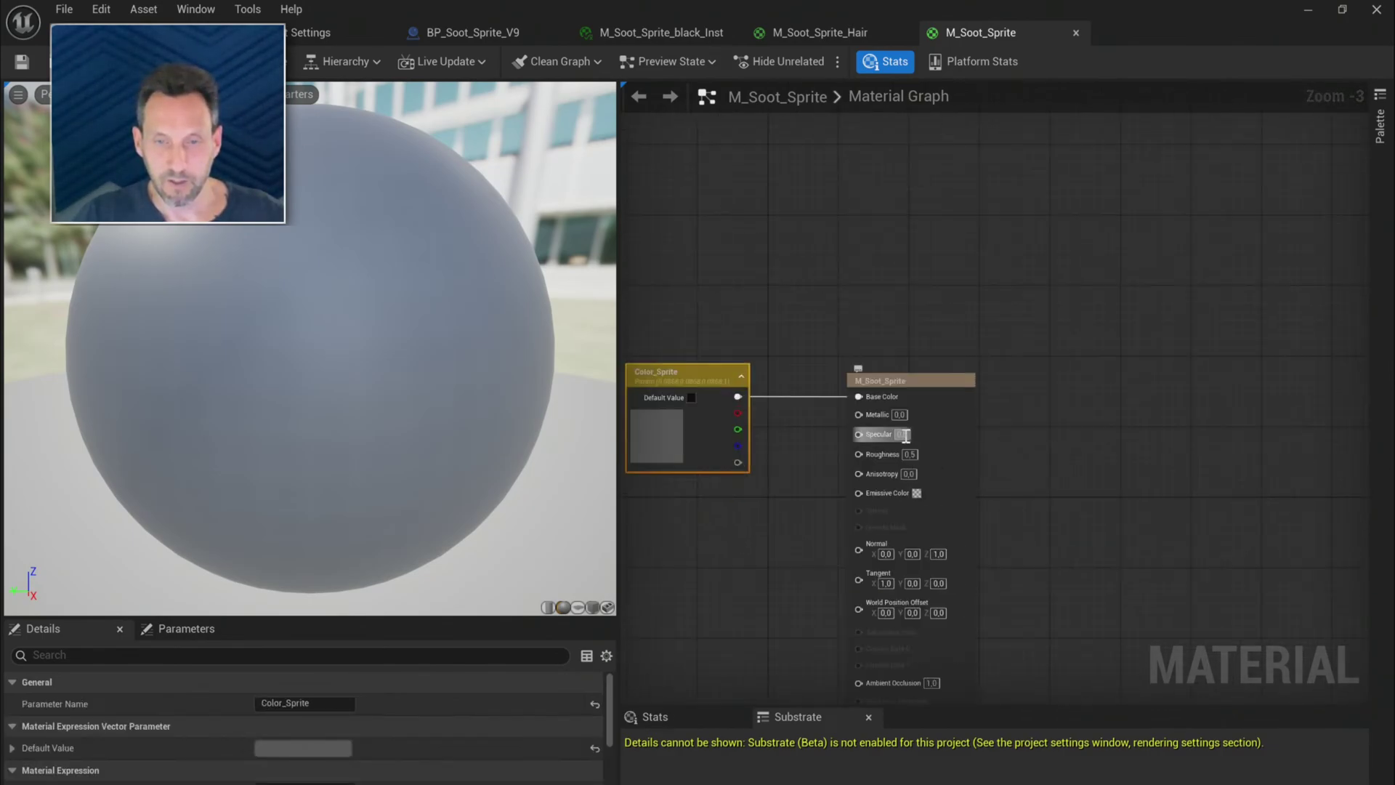
{"action": "type", "text": "0.1"}
{"action": "key", "text": "Return"}
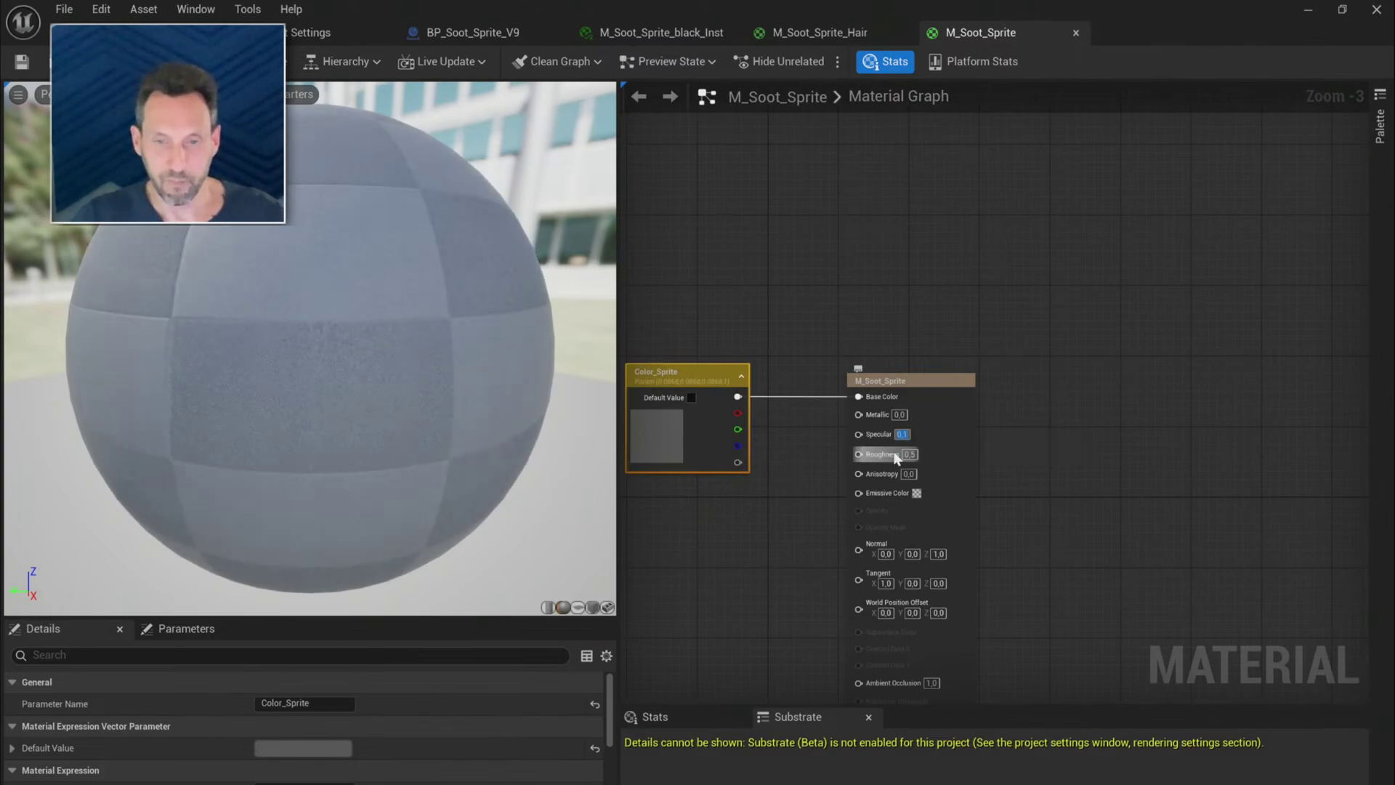
{"action": "key", "text": "Home"}
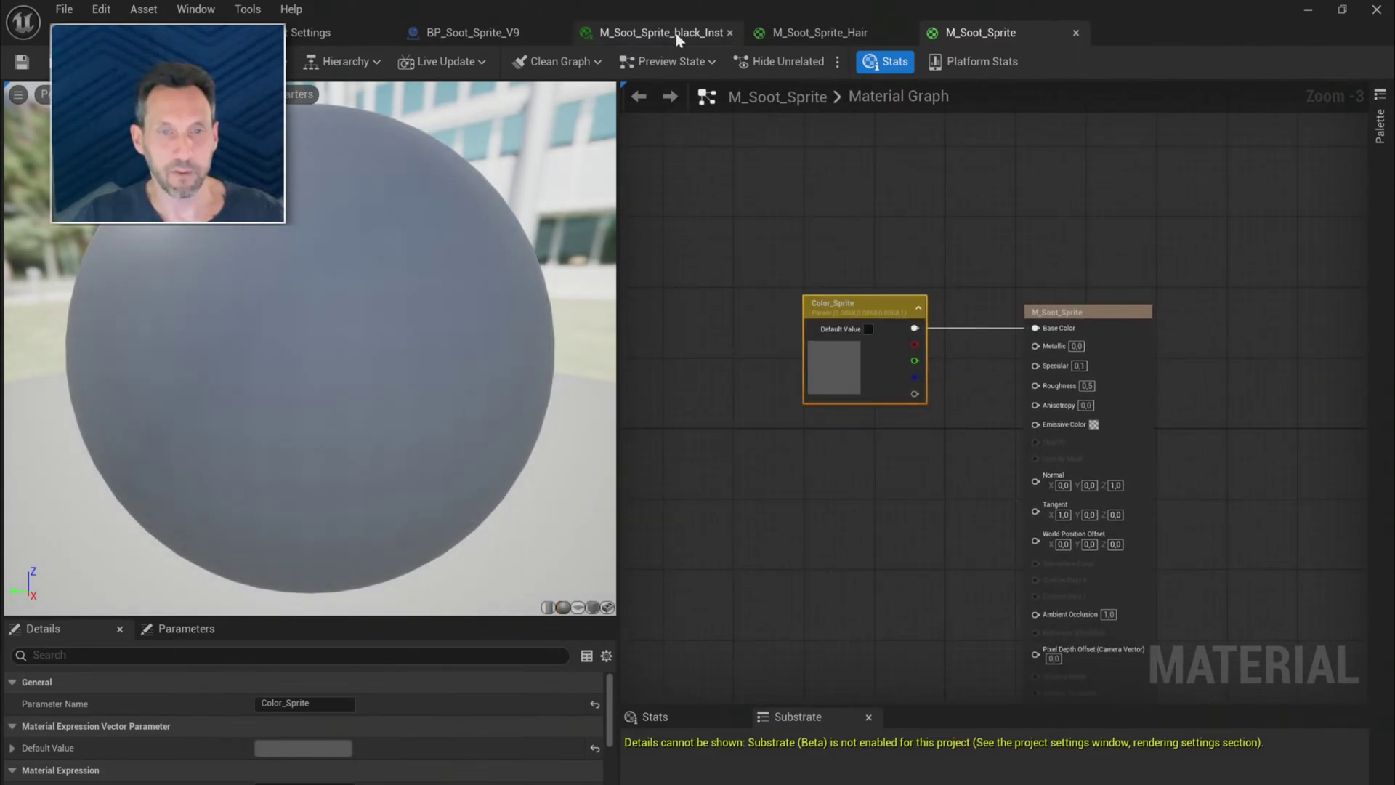
{"action": "left_click", "coordinate": [78, 61]}
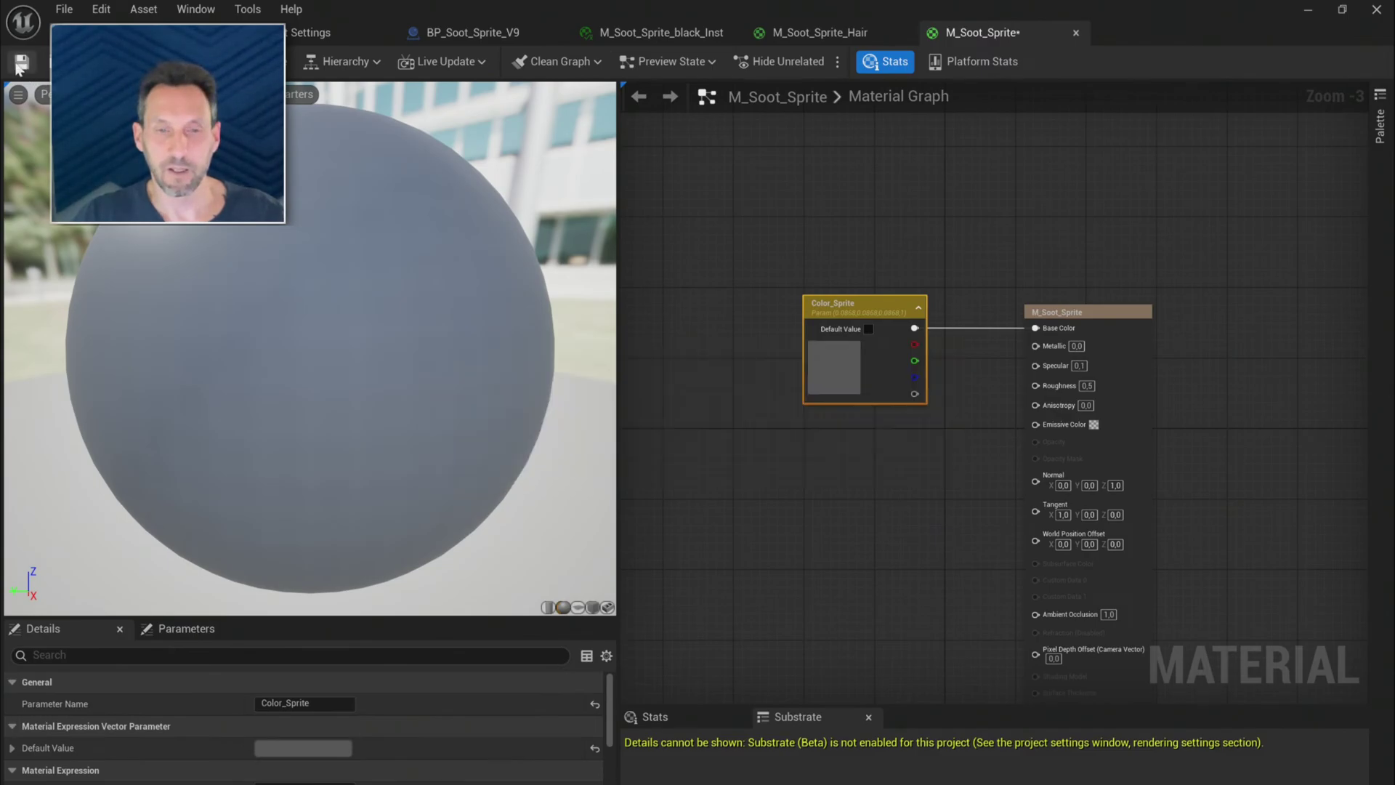
{"action": "left_click", "coordinate": [21, 67]}
- Examine the soot sprites up close in the level to judge the changed body material
{"action": "left_click", "coordinate": [109, 33]}
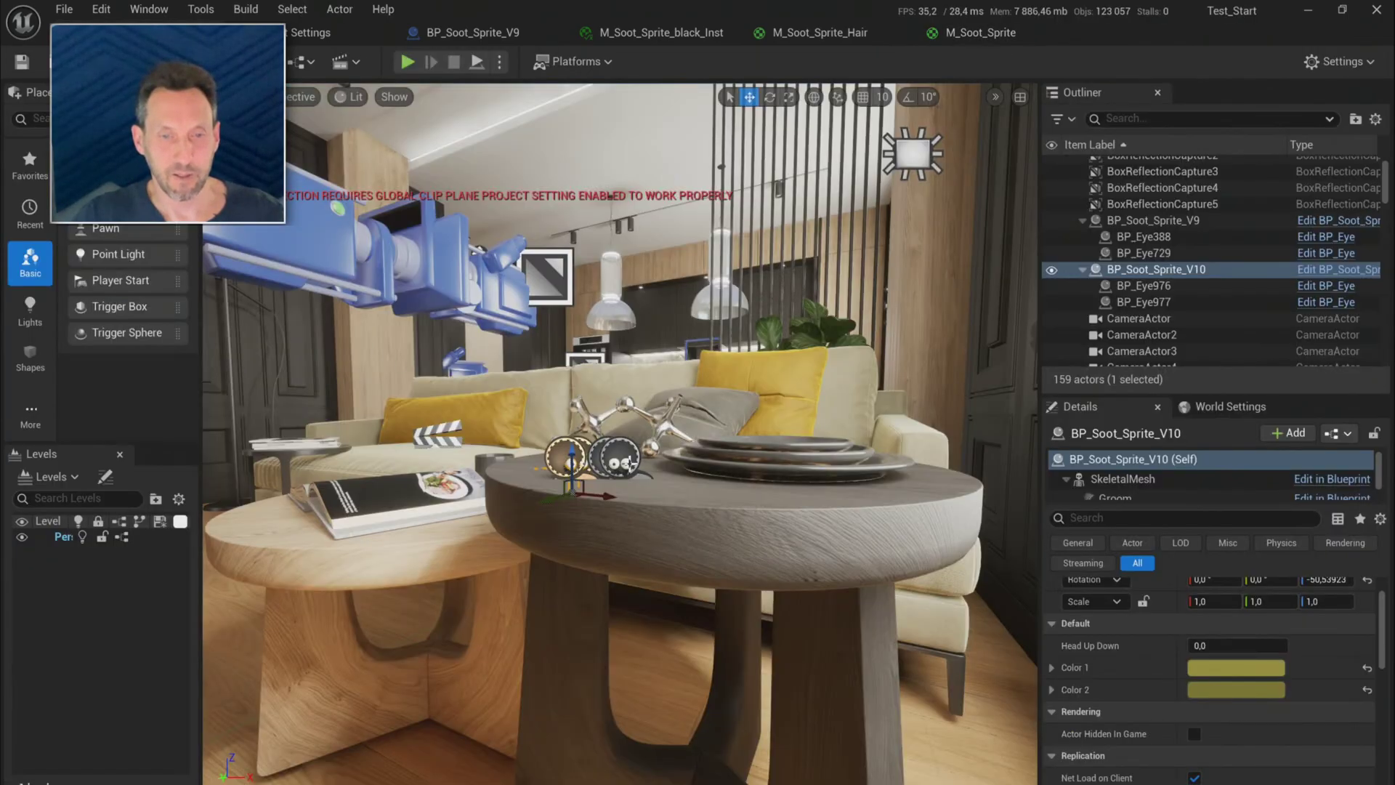
{"action": "scroll", "coordinate": [629, 467], "scroll_direction": "up", "scroll_amount": 10}
{"action": "key", "text": "f"}
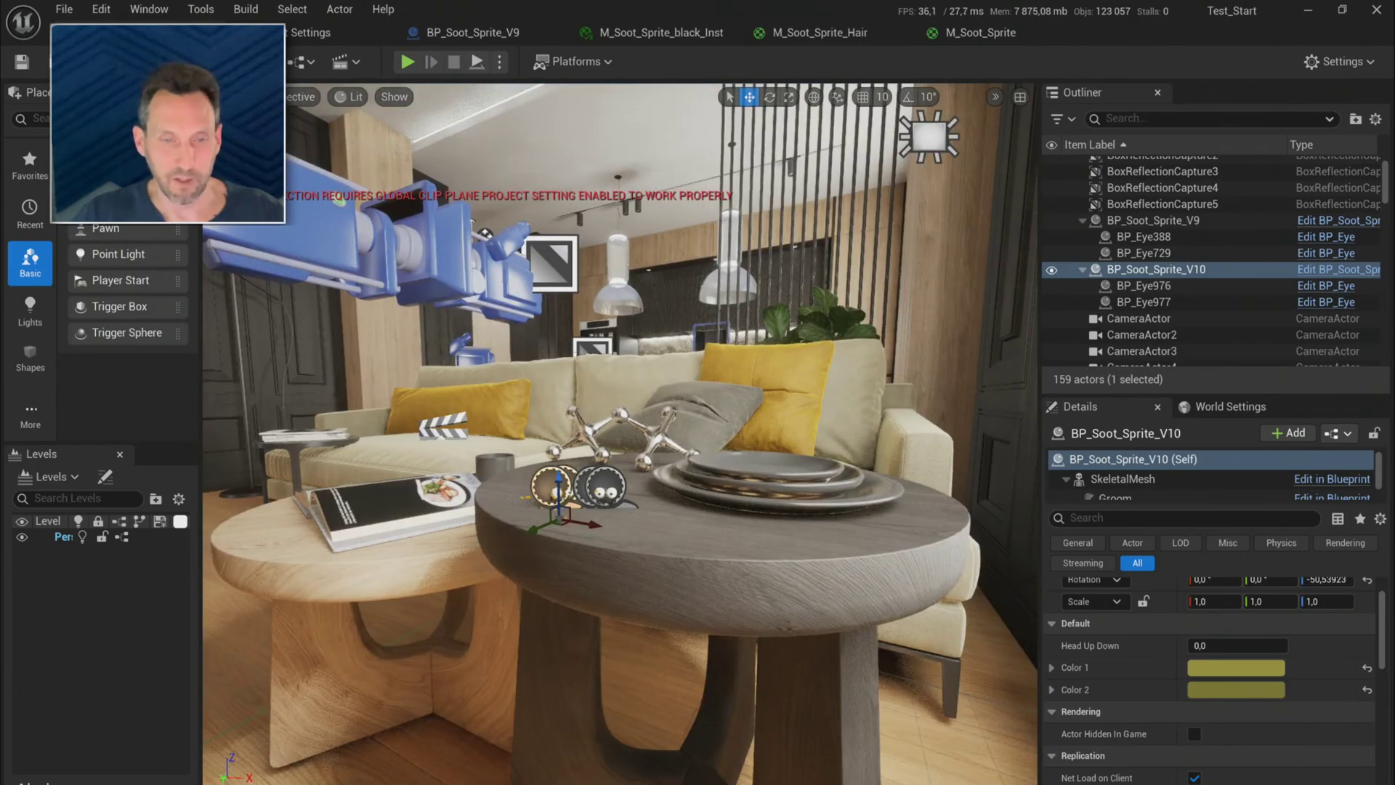
{"action": "scroll", "coordinate": [629, 467], "scroll_direction": "up", "scroll_amount": 8}
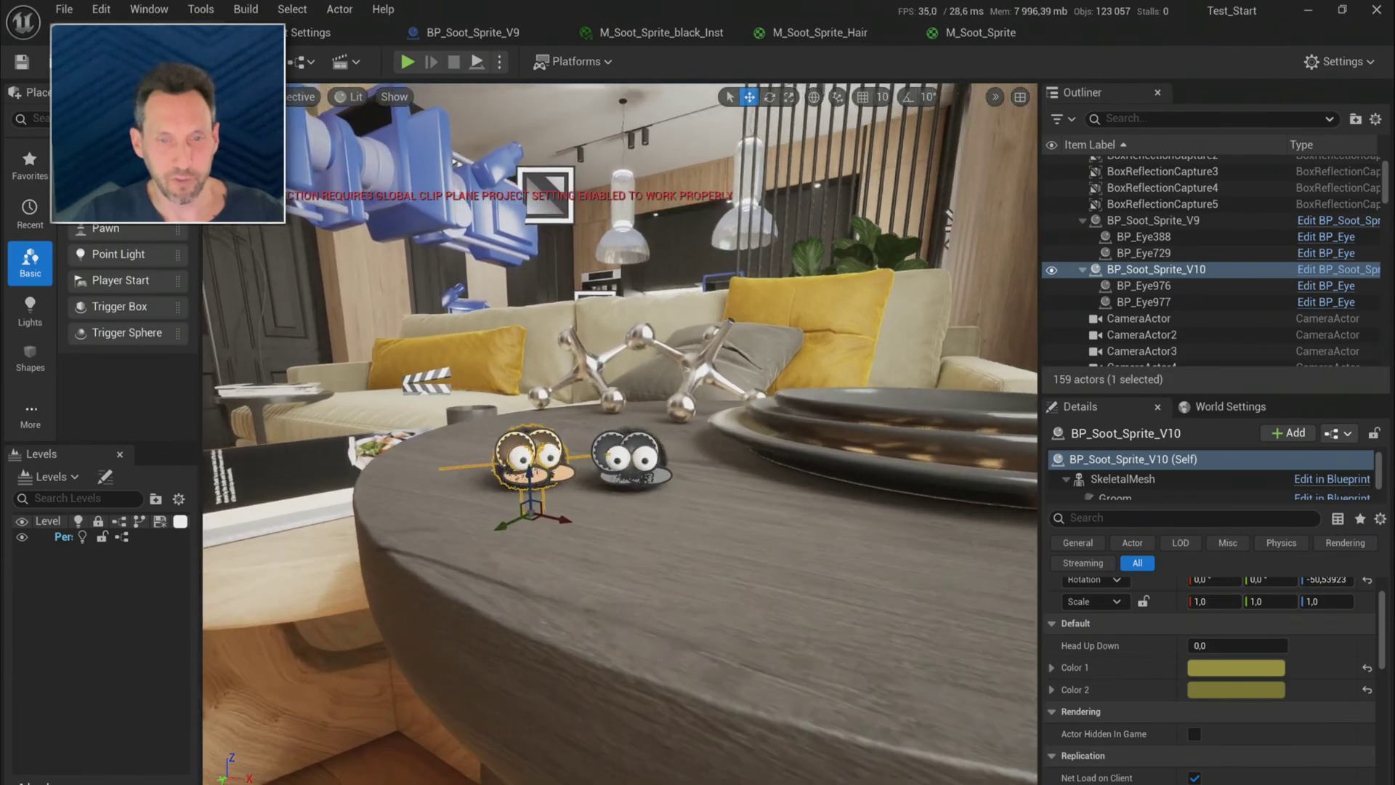
{"action": "scroll", "coordinate": [629, 467], "scroll_direction": "down", "scroll_amount": 3}
{"action": "scroll", "coordinate": [629, 467], "scroll_direction": "up", "scroll_amount": 3}
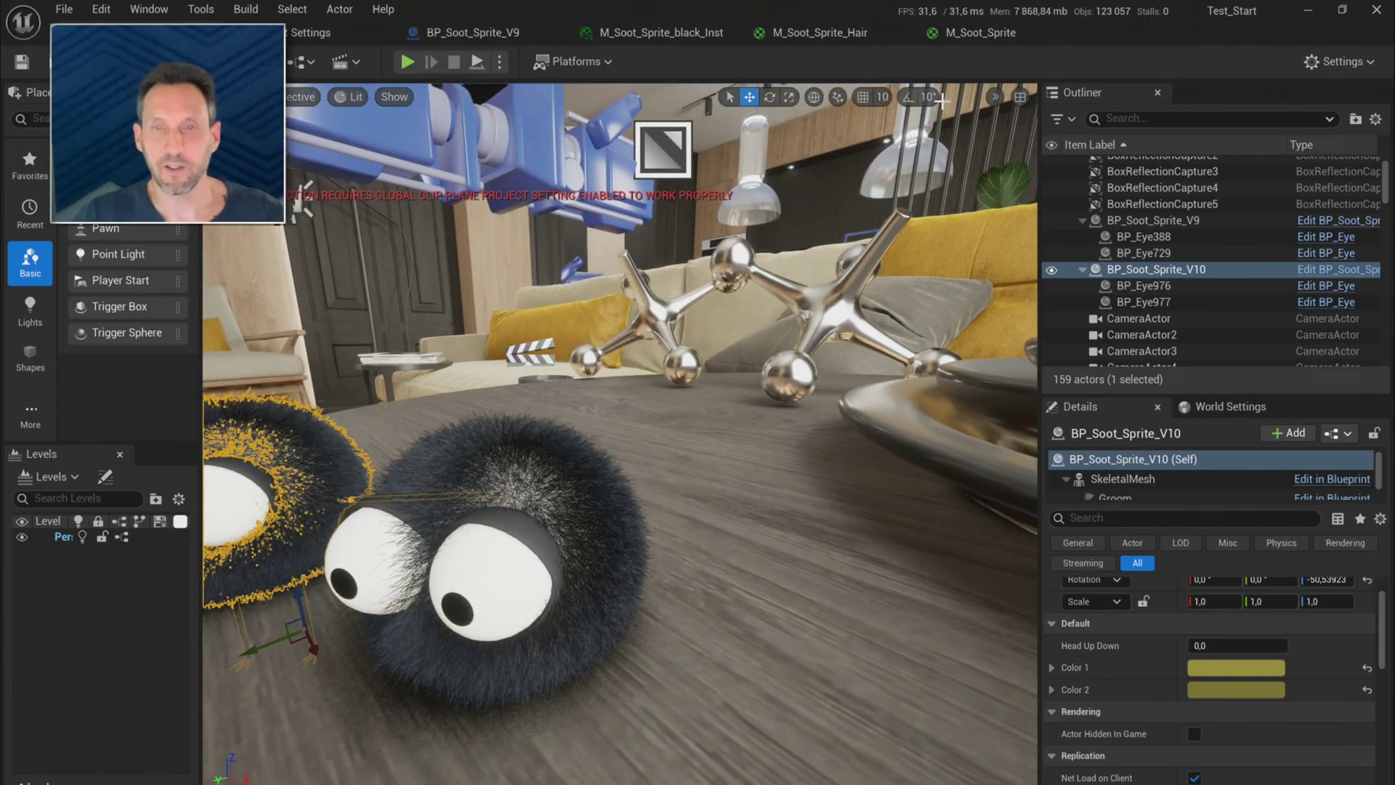
- Darken the Color_Sprite default value to a grey of about 0.012 and check the sprites in the level
{"action": "left_click", "coordinate": [985, 35]}
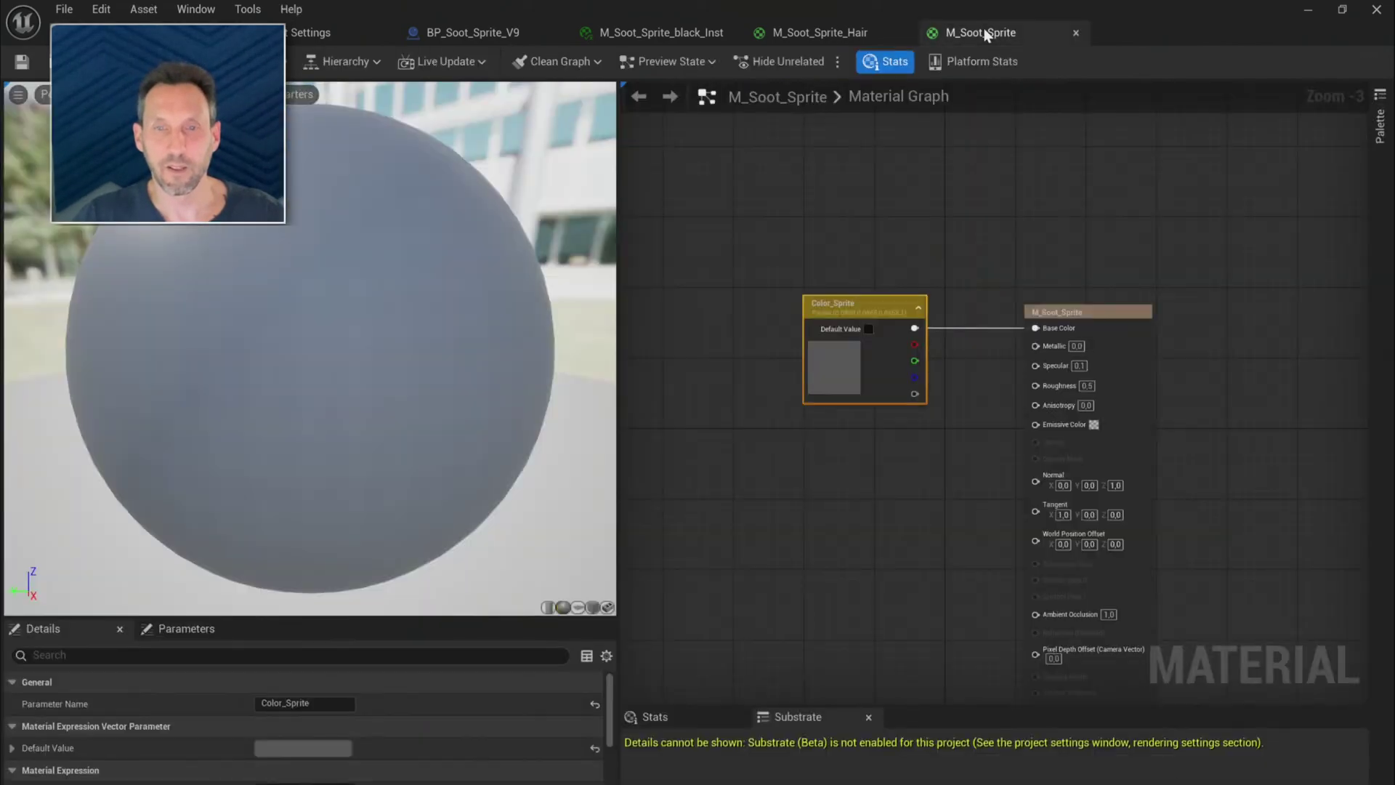
{"action": "double_click", "coordinate": [831, 368]}
{"action": "left_click_drag", "start_coordinate": [1080, 583], "coordinate": [1085, 597]}
{"action": "left_click", "coordinate": [1056, 774]}
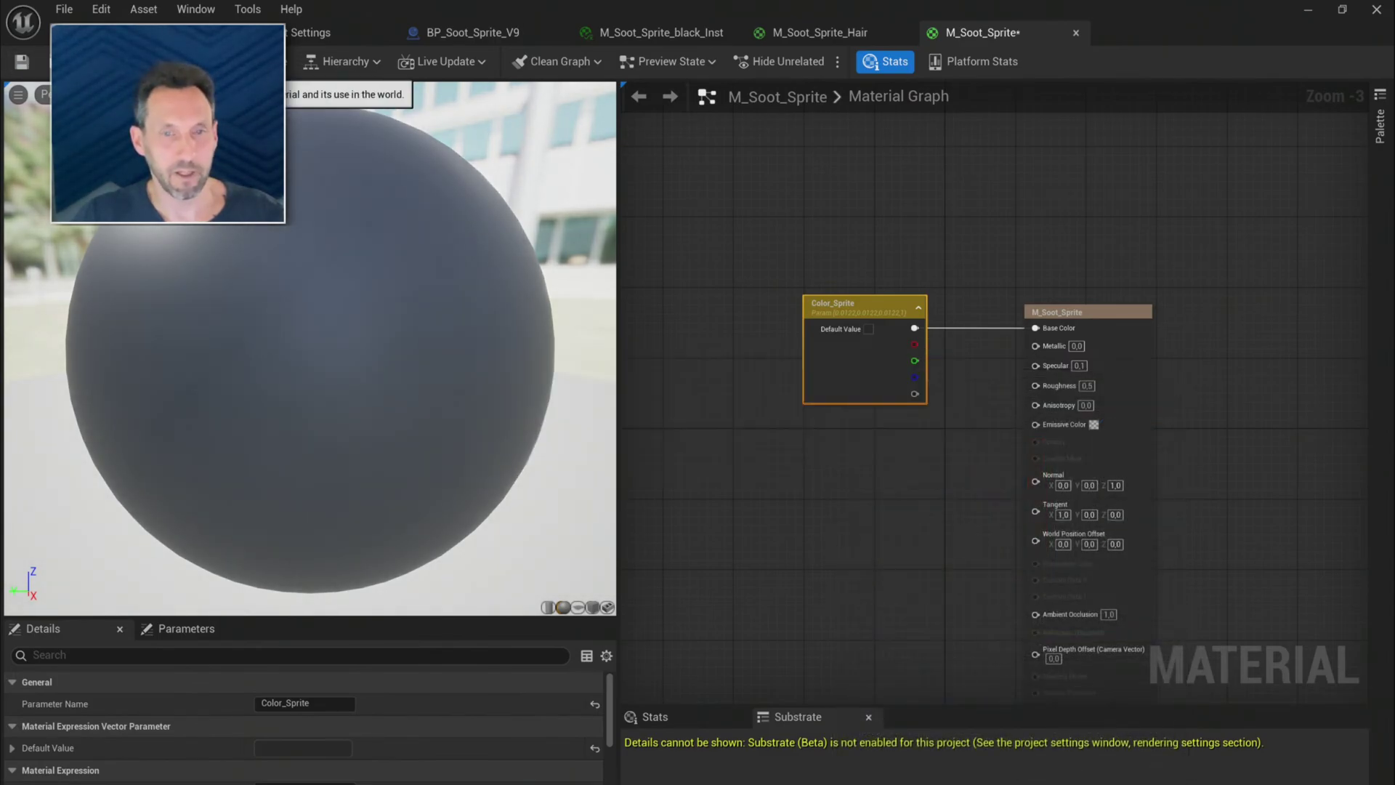
{"action": "left_click", "coordinate": [341, 32]}
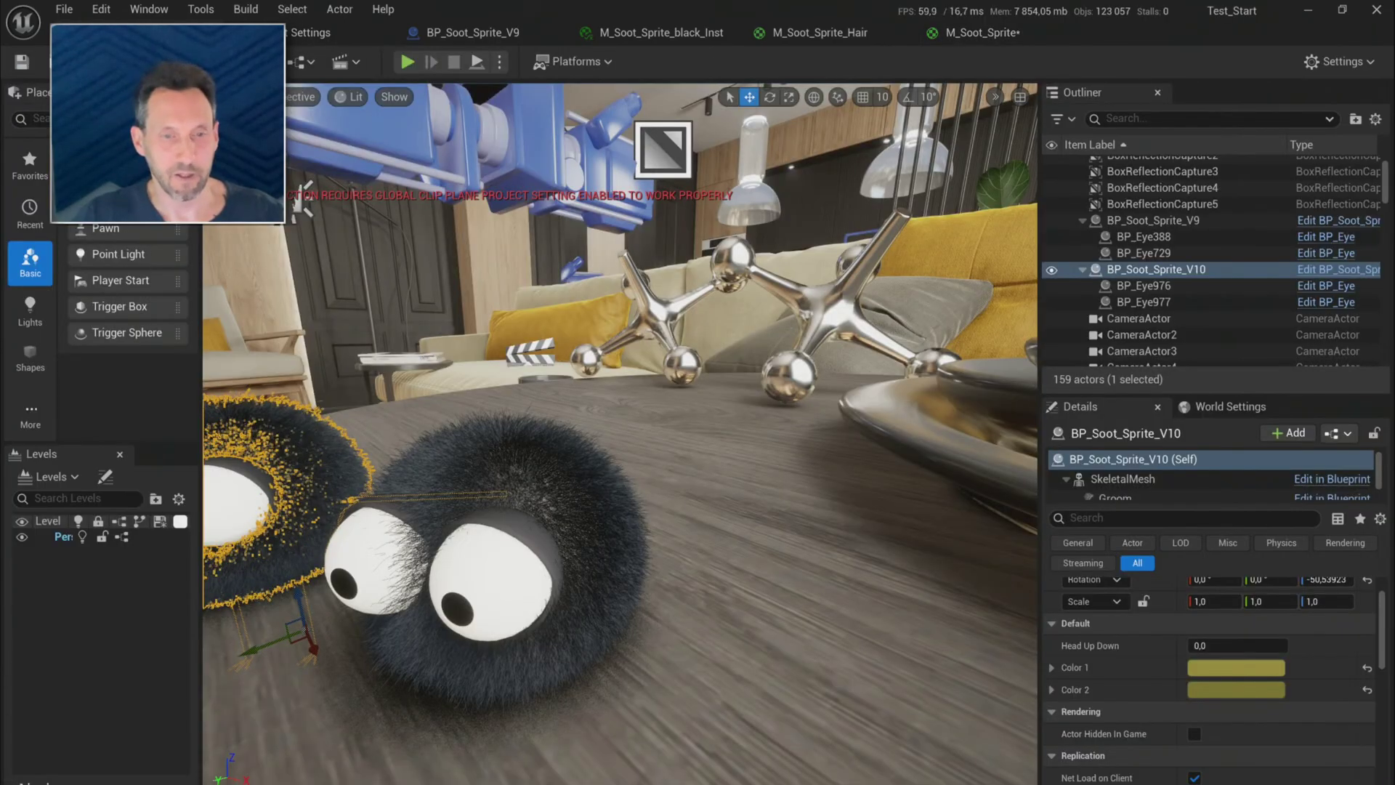
- Set the Color_Sprite default value to pure black (RGB 0, 0, 0) and save the material
{"action": "left_click", "coordinate": [980, 33]}
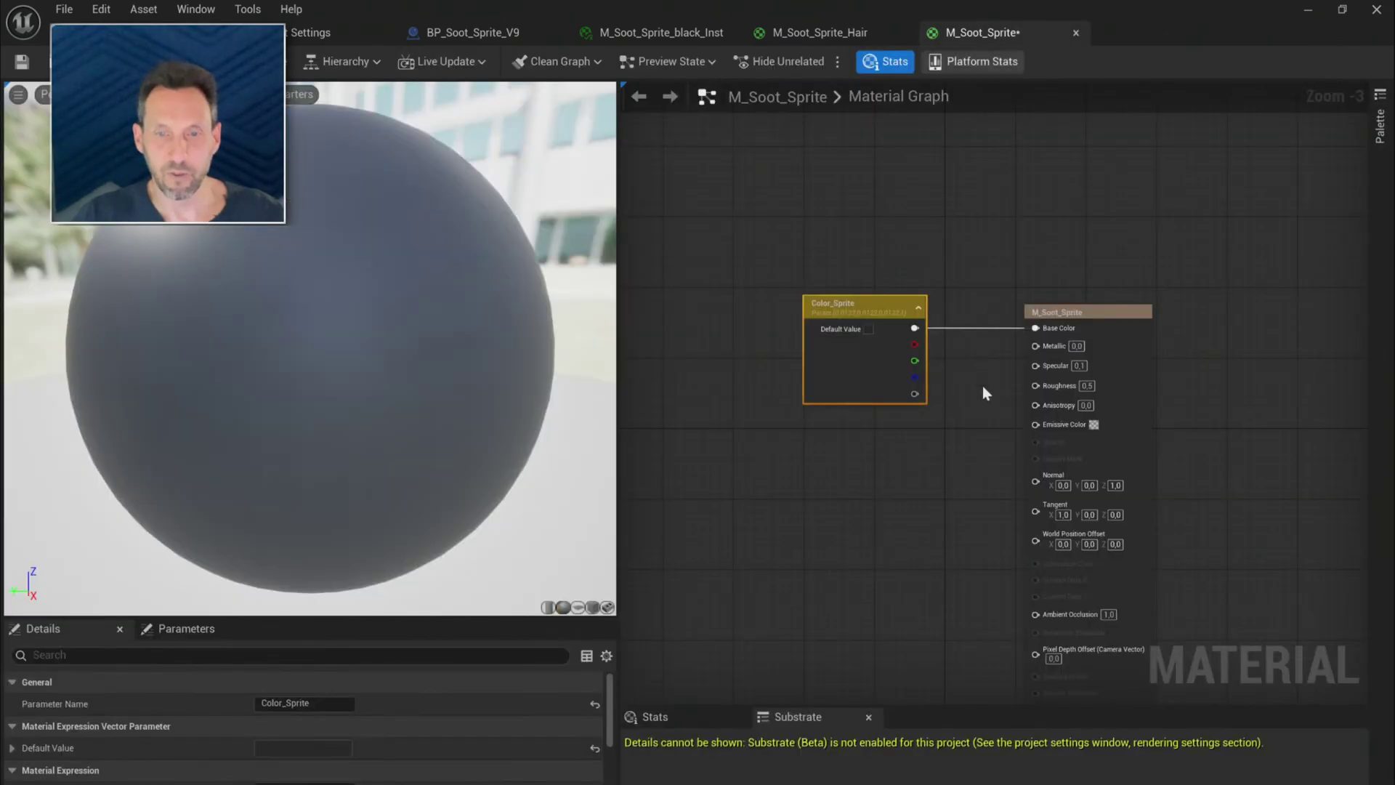
{"action": "double_click", "coordinate": [848, 362]}
{"action": "left_click_drag", "start_coordinate": [1094, 581], "coordinate": [1095, 584]}
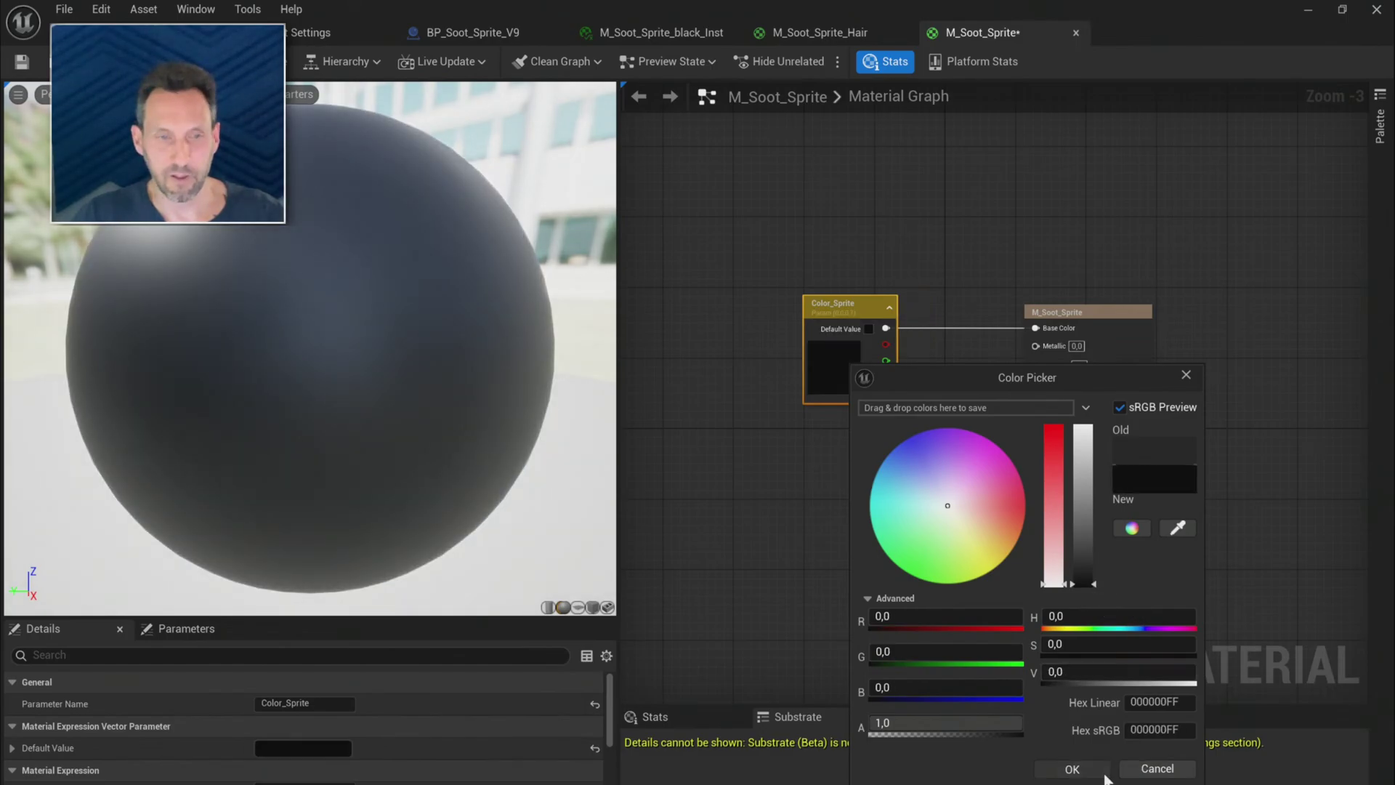
{"action": "left_click", "coordinate": [1072, 768]}
{"action": "key", "text": "ctrl+s"}
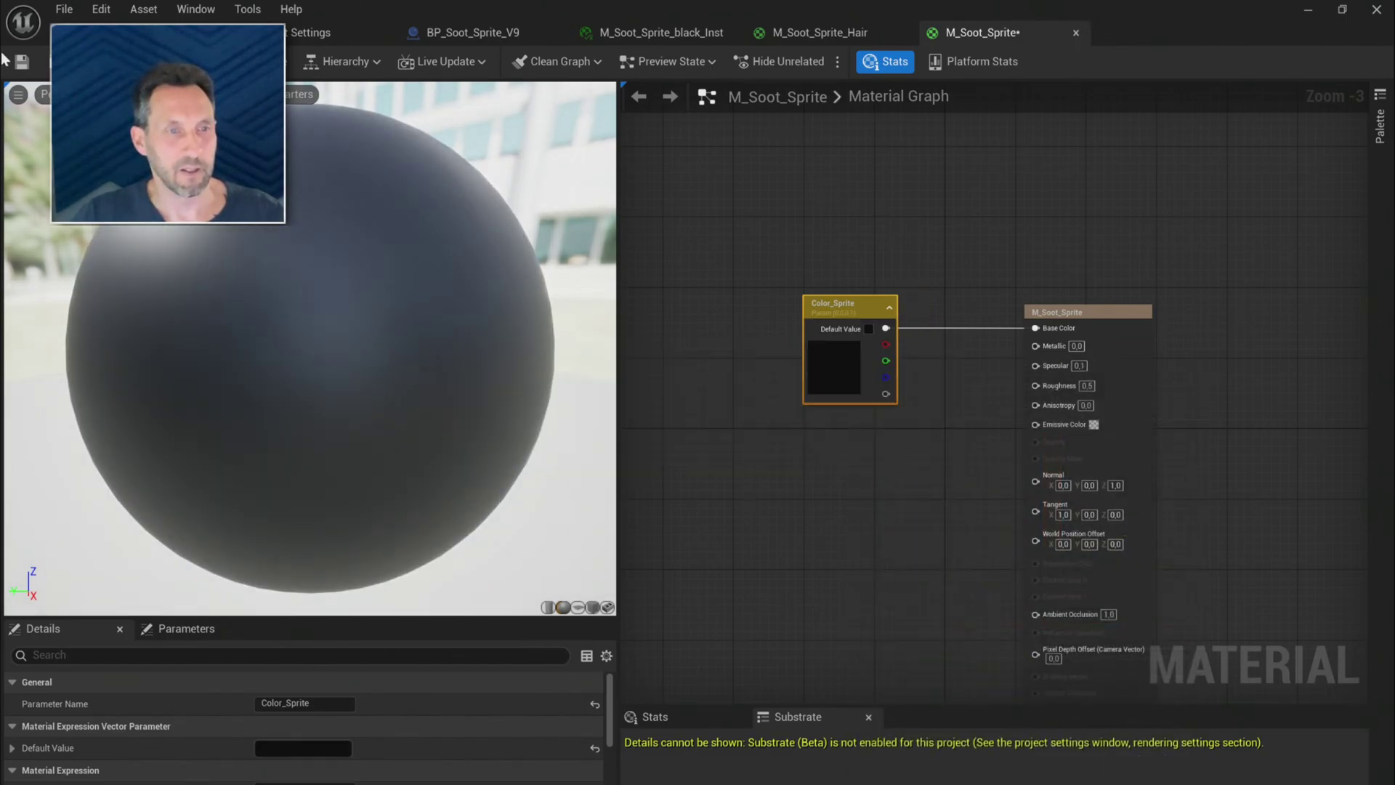
- Examine both soot sprites in the level from several close viewpoints with the black body material
{"action": "left_click", "coordinate": [116, 33]}
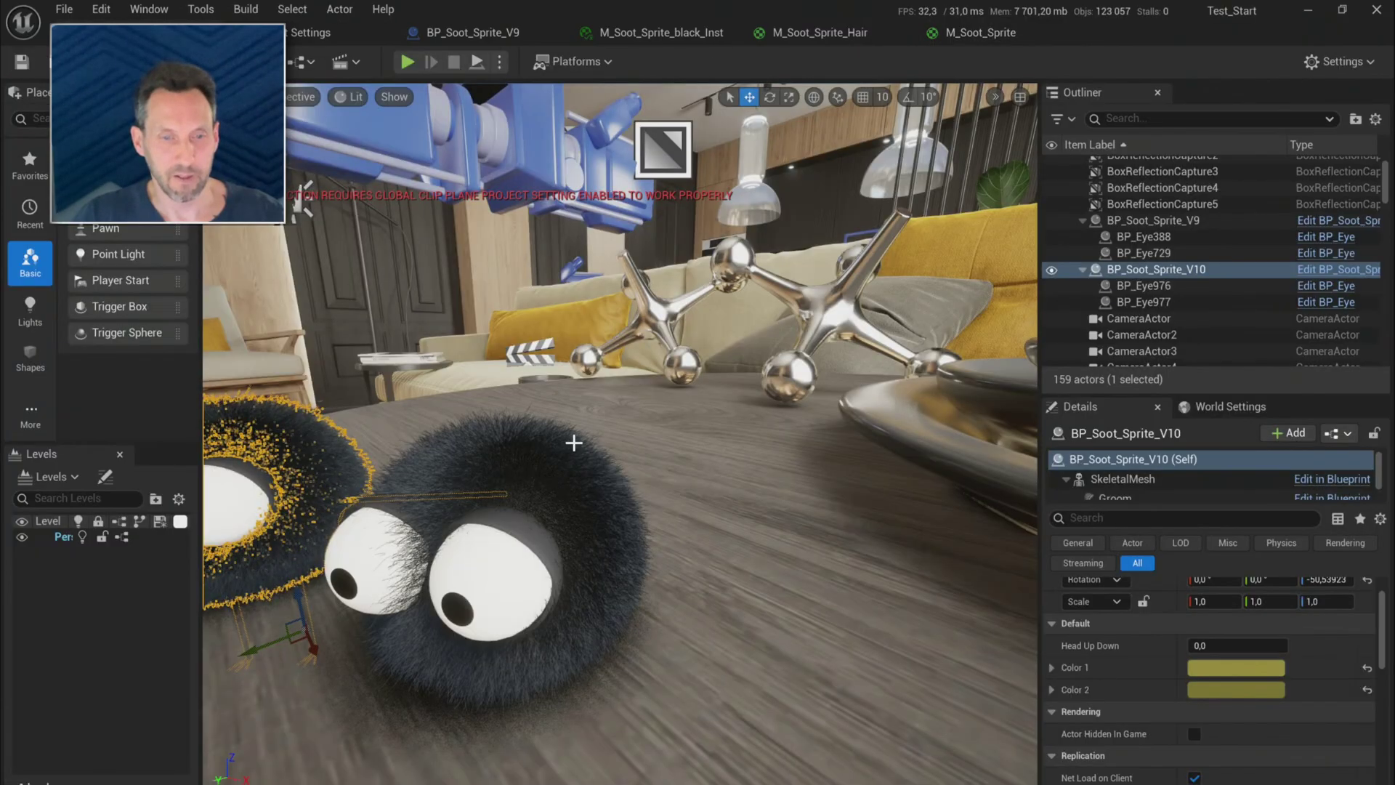
{"action": "key", "text": "a"}
{"action": "right_click_drag", "start_coordinate": [630, 483], "coordinate": [630, 484]}
{"action": "key", "text": "s"}
{"action": "key", "text": "w"}
- Review the M_Soot_Sprite graph and the materials assigned to the SkeletalMesh component in BP_Soot_Sprite_V9, and return to the level
{"action": "left_click", "coordinate": [974, 32]}
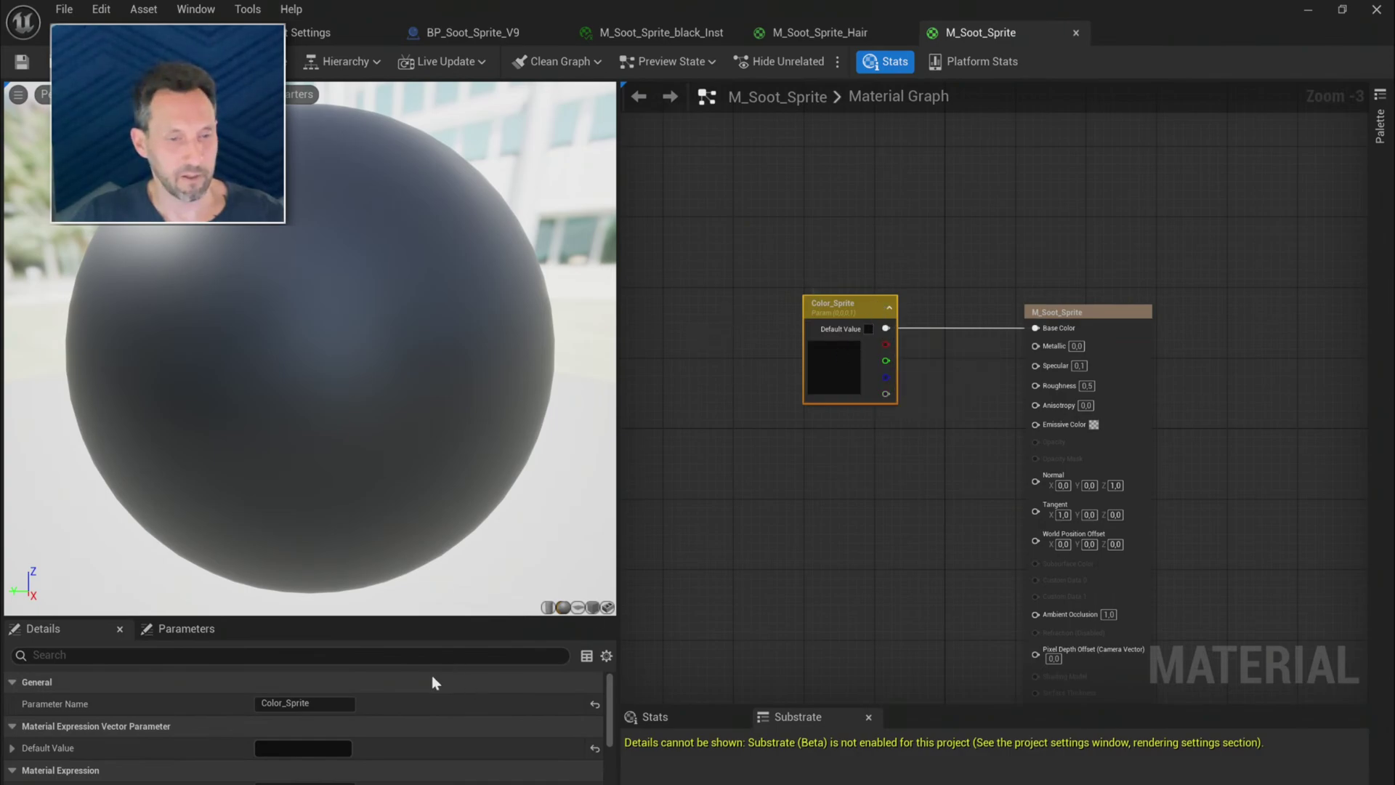
{"action": "scroll", "coordinate": [429, 677], "scroll_direction": "down", "scroll_amount": 3}
{"action": "scroll", "coordinate": [428, 680], "scroll_direction": "up", "scroll_amount": 3}
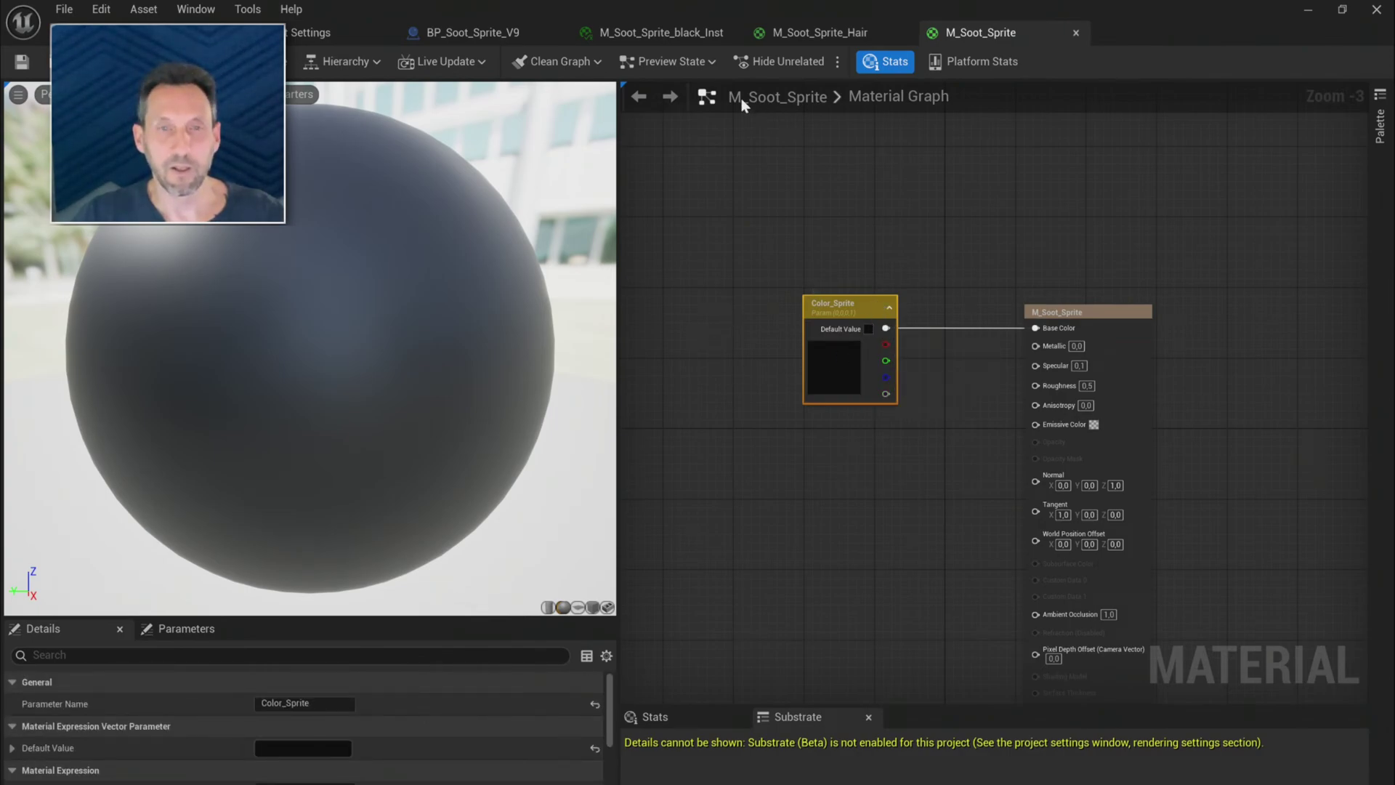
{"action": "left_click", "coordinate": [482, 32]}
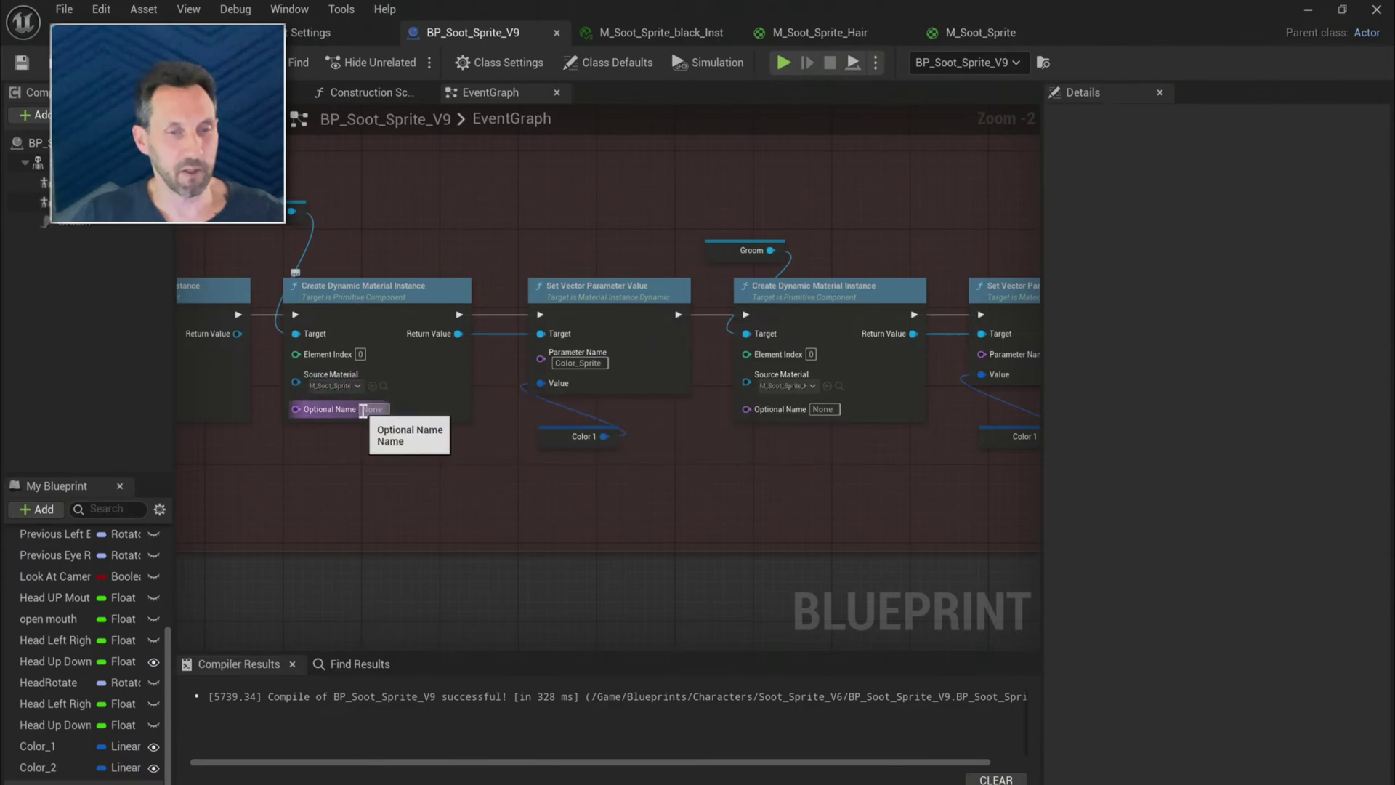
{"action": "left_click", "coordinate": [38, 163]}
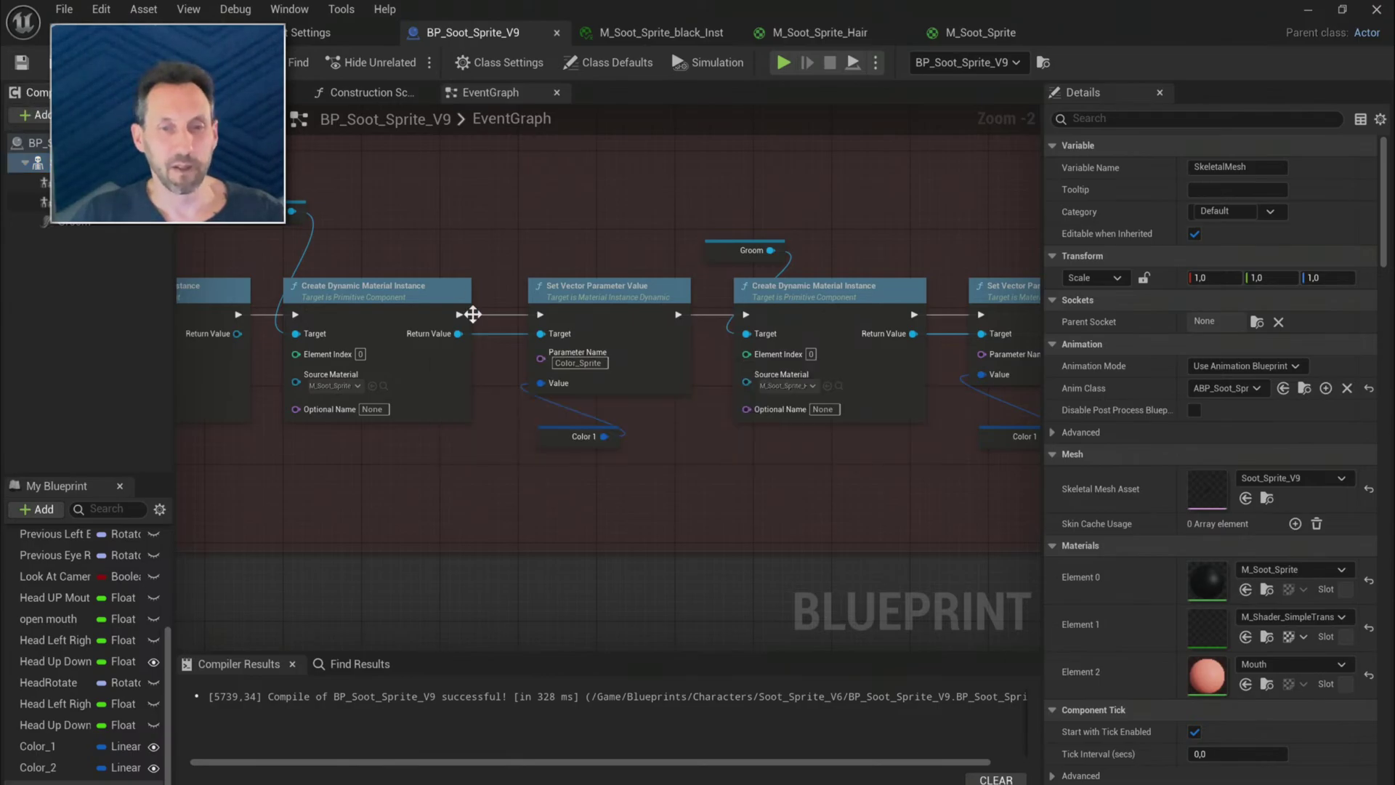
{"action": "left_click", "coordinate": [120, 33]}
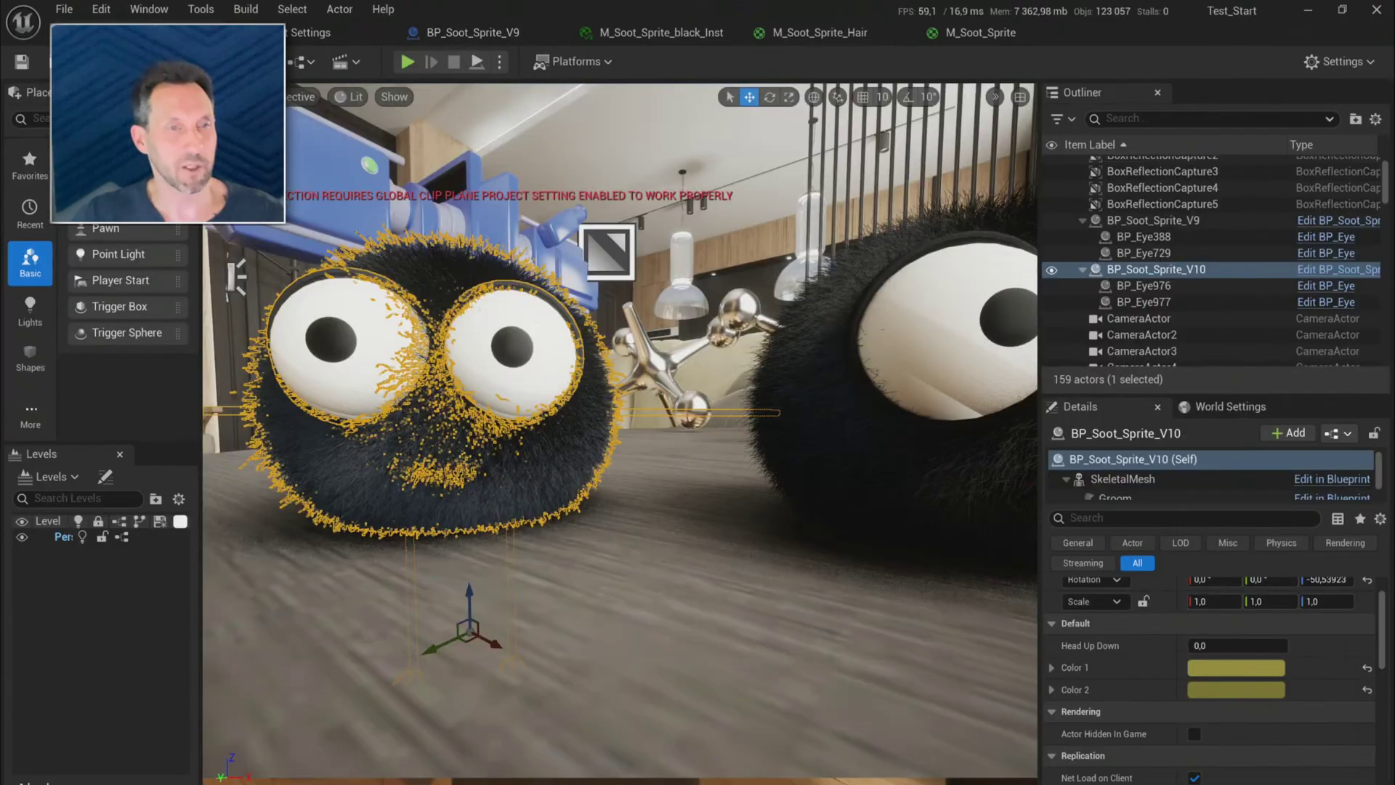
- Play the level to check the green and black soot sprites in the camera view, and stop the play session
{"action": "left_click", "coordinate": [414, 65]}
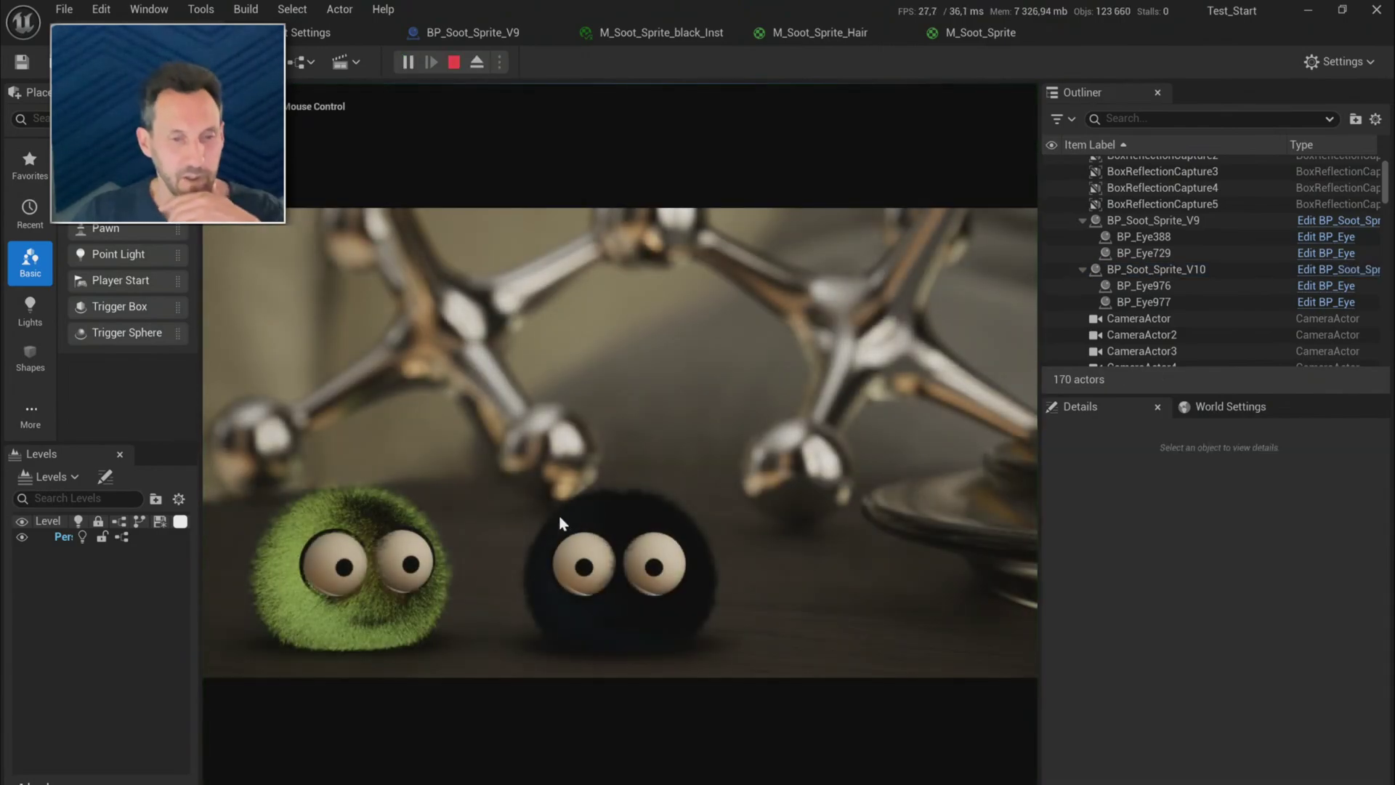
{"action": "left_click", "coordinate": [559, 522]}
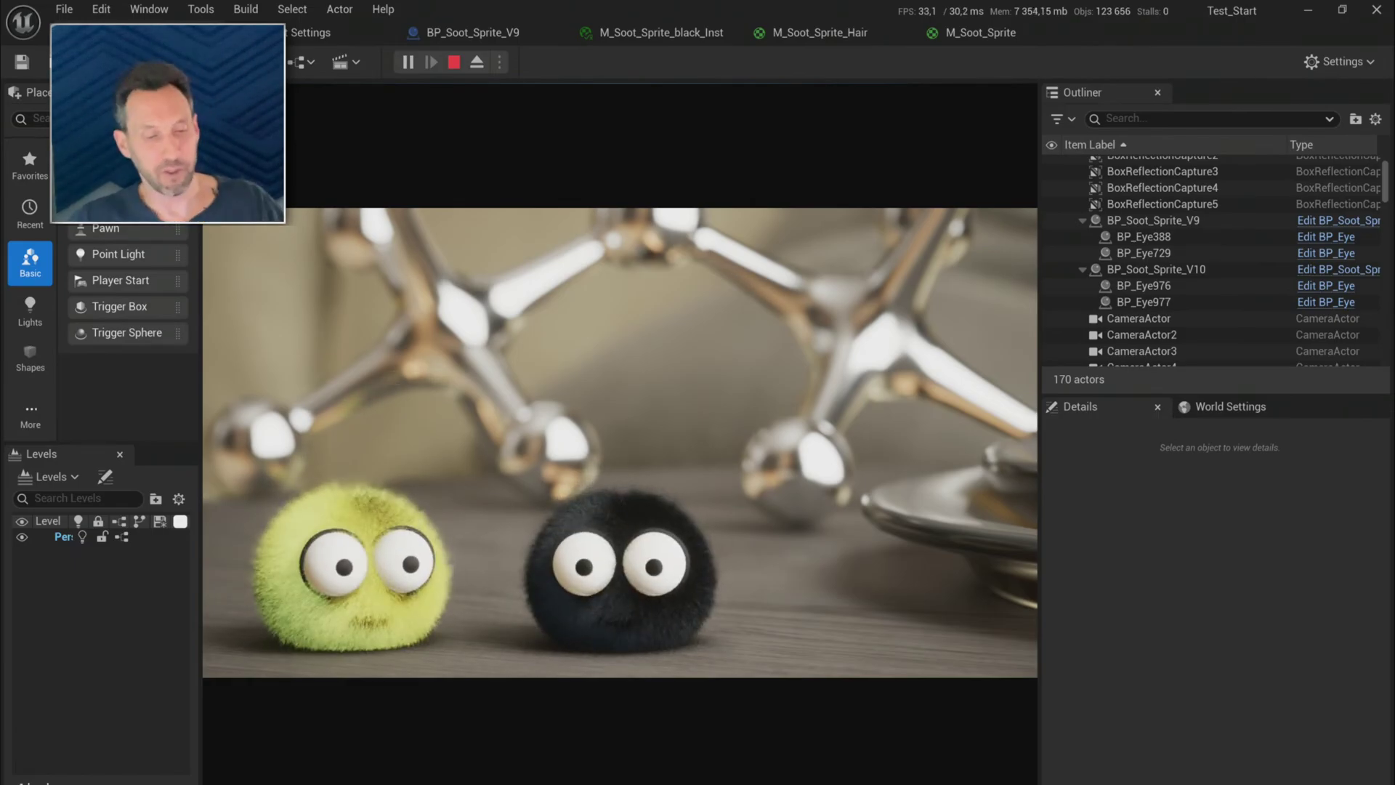
{"action": "key", "text": "alt+Tab"}
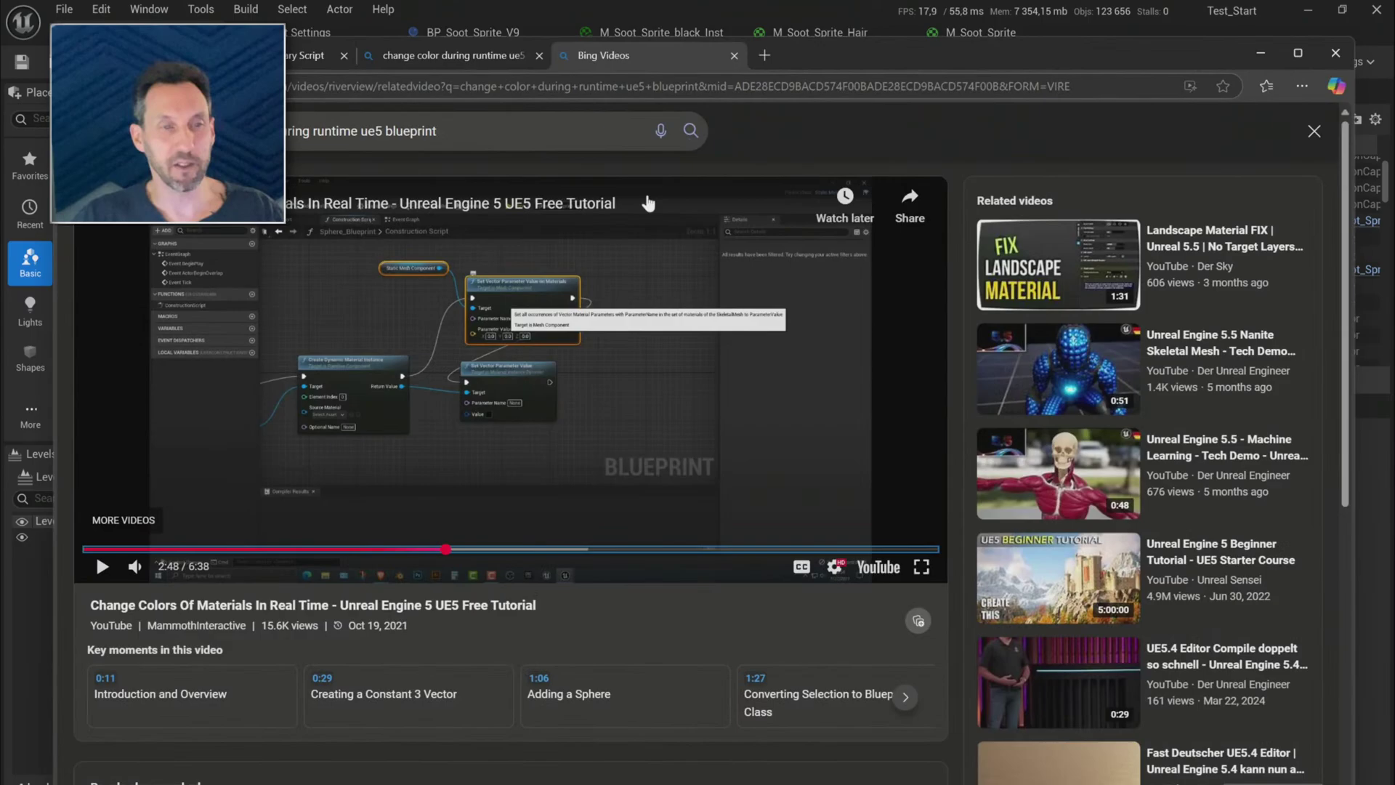
{"action": "left_click", "coordinate": [1260, 53]}
{"action": "left_click", "coordinate": [454, 62]}
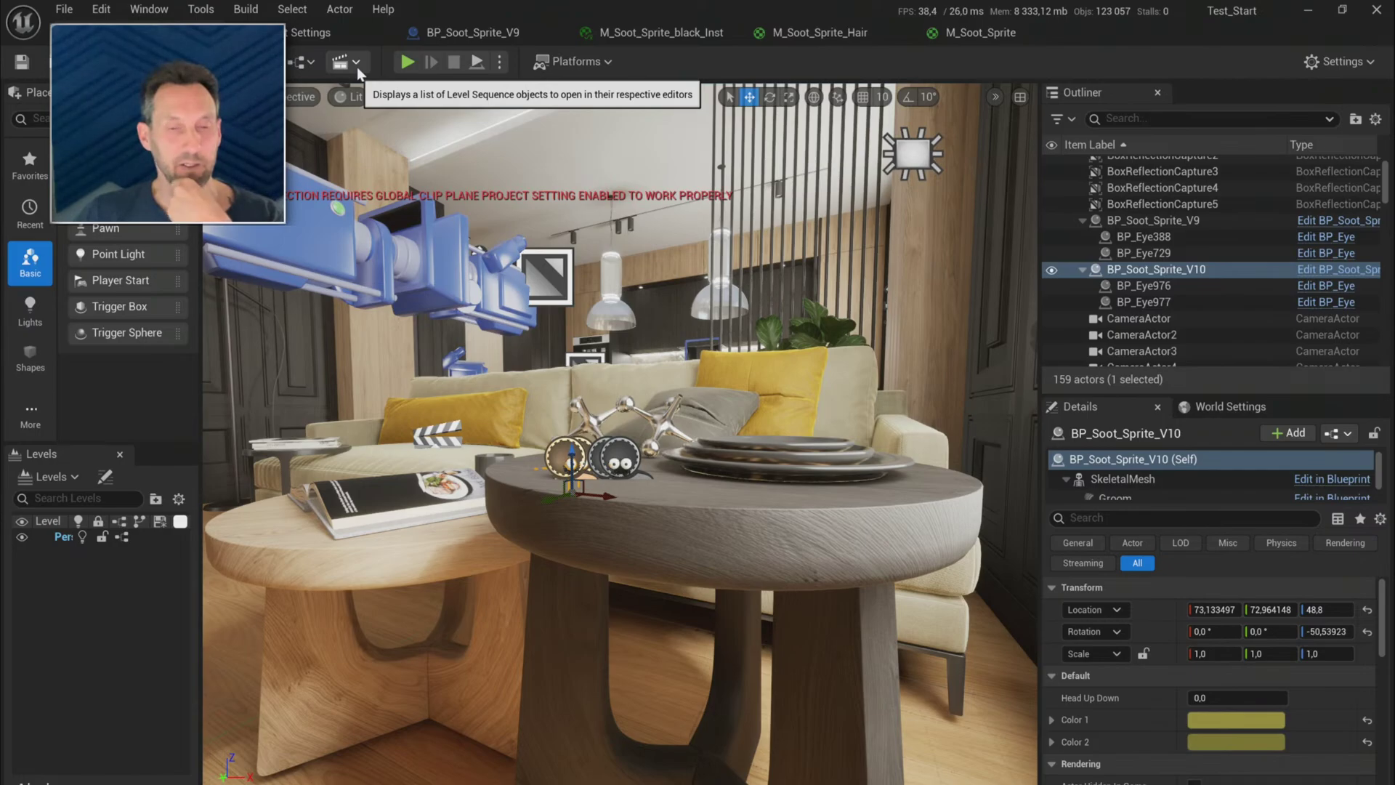
- Open the level sequence assigned to the ManaMana_LevelSequence actor and look over its tracks
{"action": "left_click", "coordinate": [430, 441]}
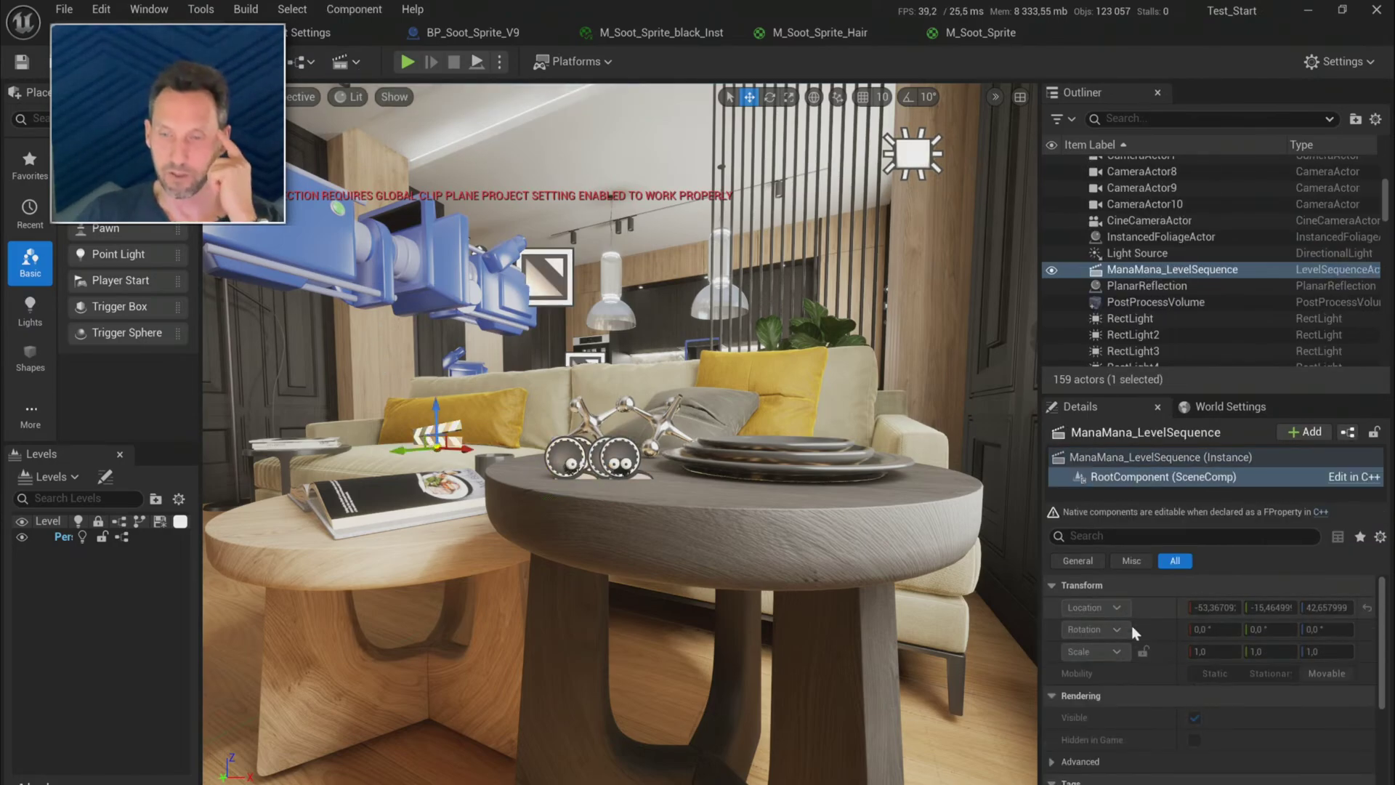
{"action": "left_click", "coordinate": [1113, 454]}
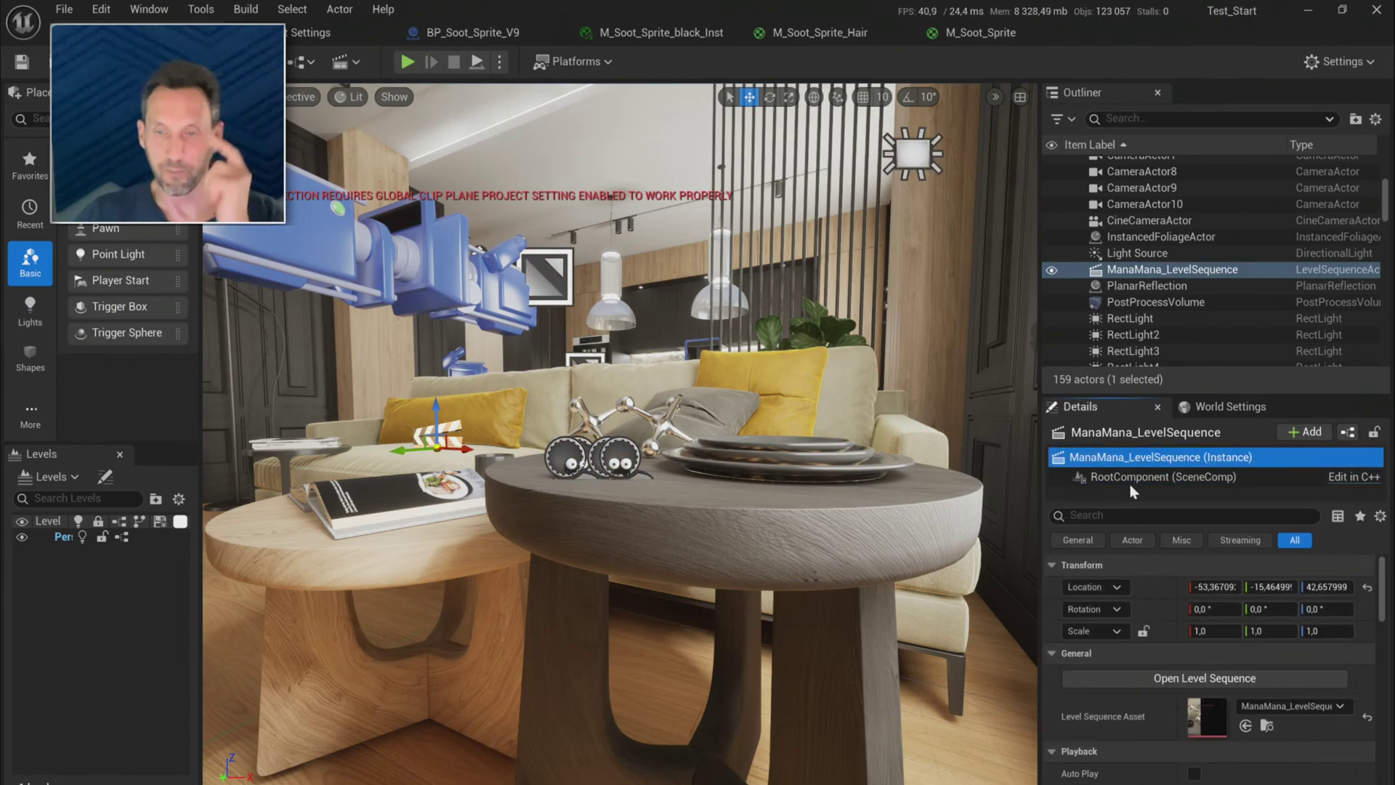
{"action": "double_click", "coordinate": [1205, 721]}
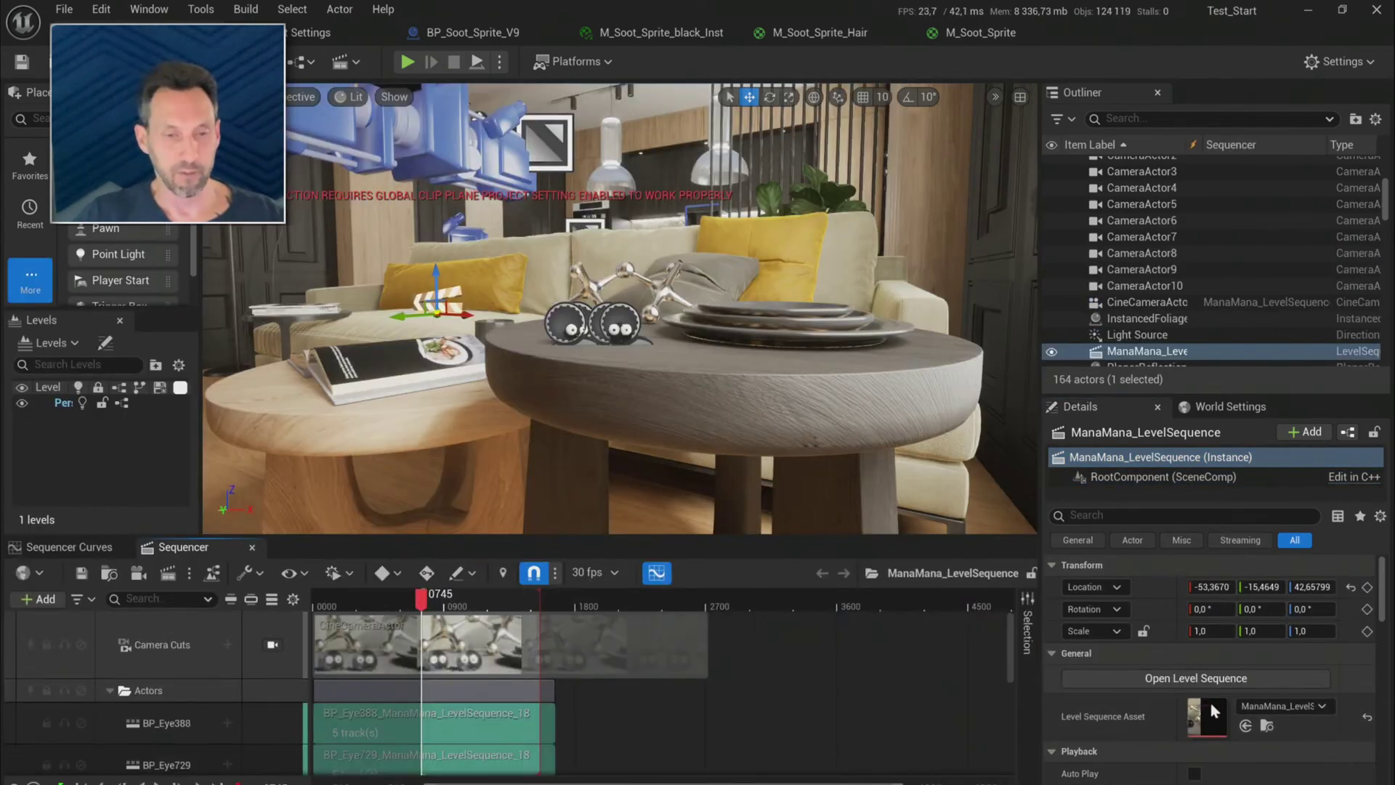
{"action": "scroll", "coordinate": [515, 691], "scroll_direction": "down", "scroll_amount": 2}
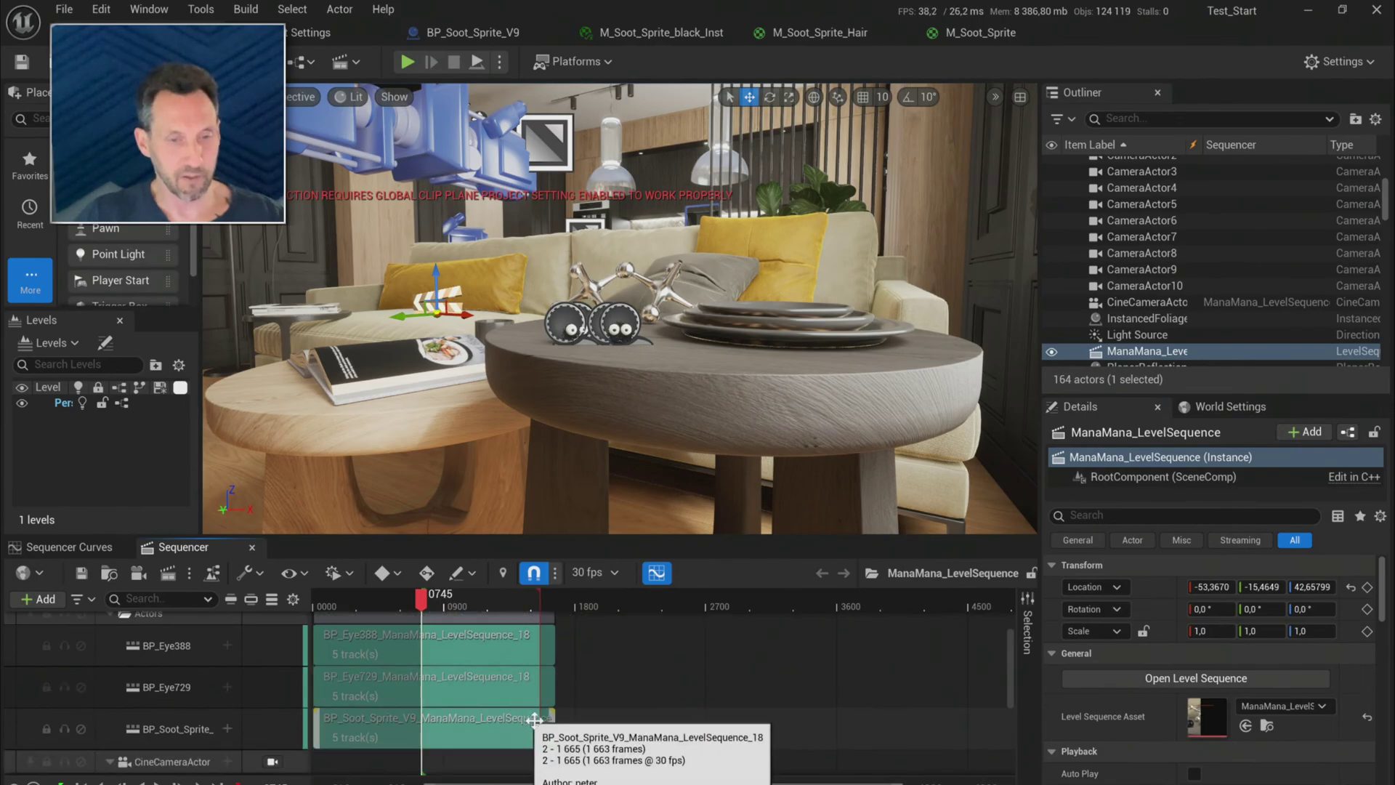
{"action": "scroll", "coordinate": [650, 731], "scroll_direction": "up", "scroll_amount": 1}
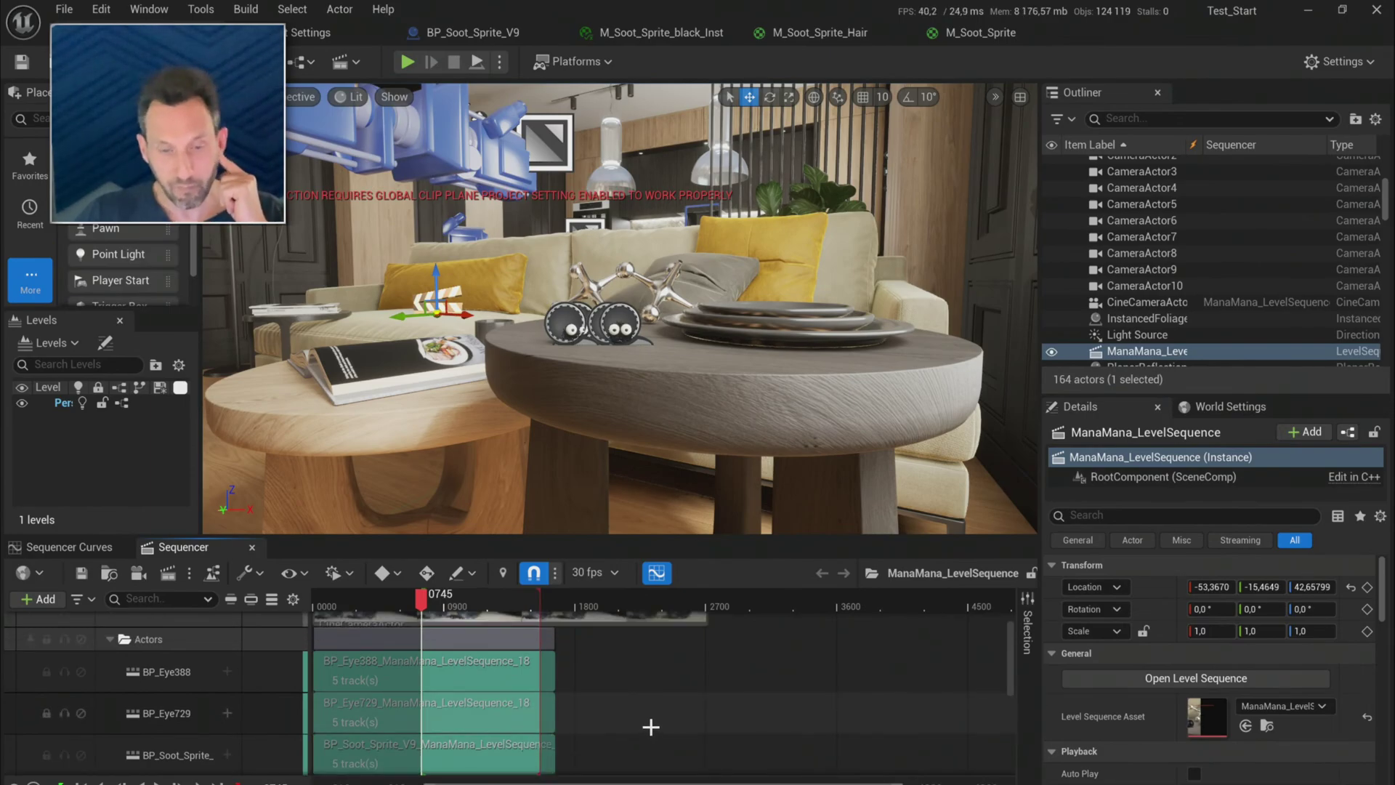
- Delete the recorded BP_Eye388, BP_Eye729 and BP_Soot_Sprite_V9 tracks from the sequence and check the remaining tracks
{"action": "left_click_drag", "start_coordinate": [638, 740], "coordinate": [473, 676]}
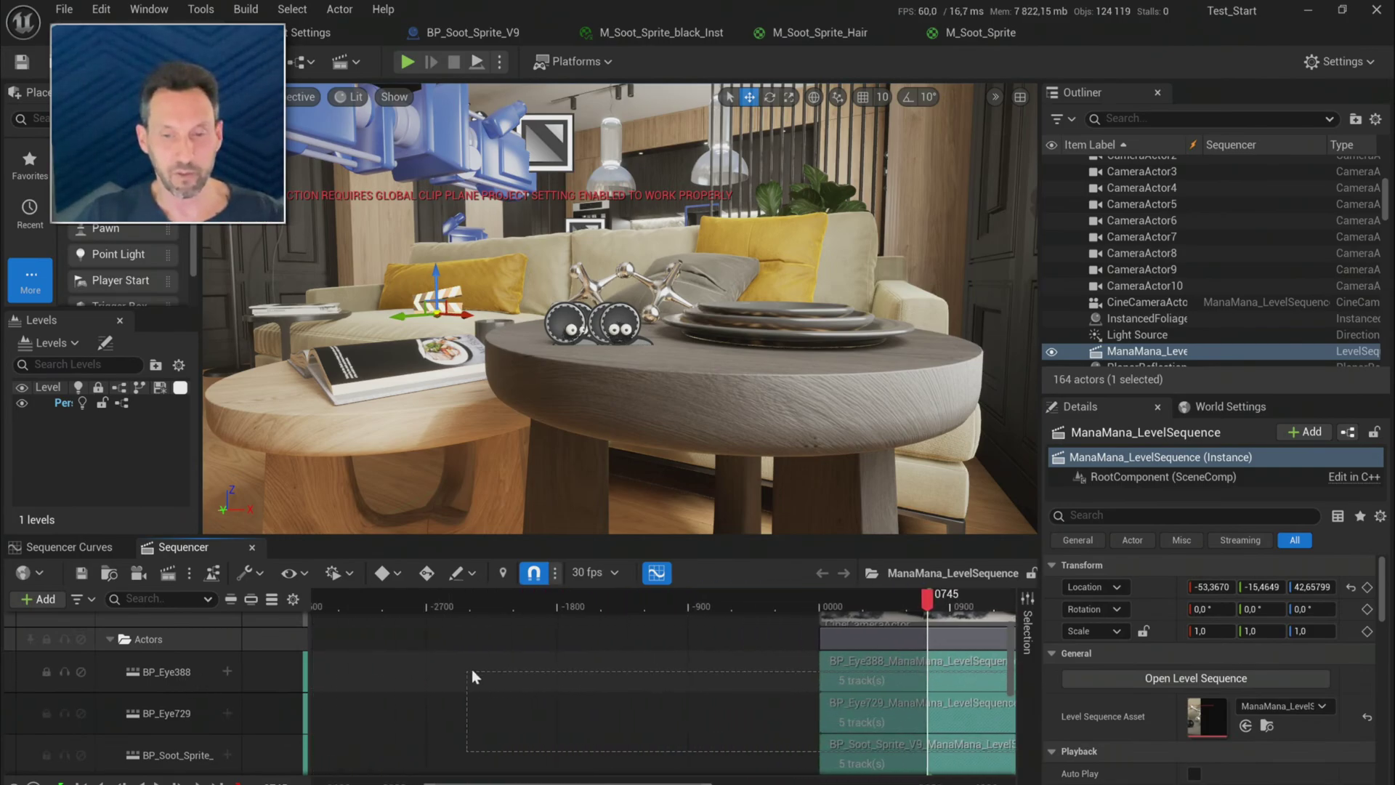
{"action": "left_click_drag", "start_coordinate": [703, 667], "coordinate": [703, 667]}
{"action": "scroll", "coordinate": [692, 713], "scroll_direction": "down", "scroll_amount": 1}
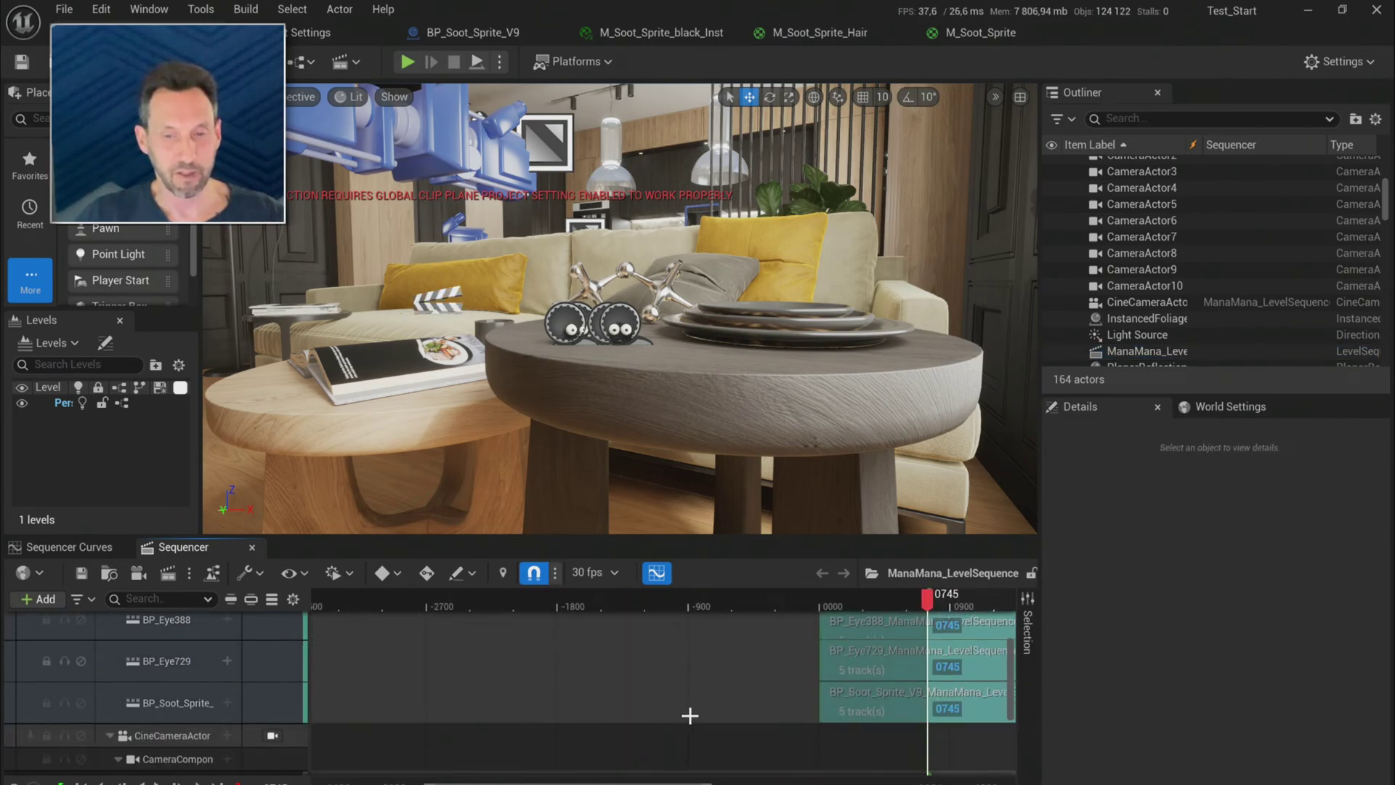
{"action": "left_click_drag", "start_coordinate": [683, 782], "coordinate": [766, 782]}
{"action": "scroll", "coordinate": [739, 722], "scroll_direction": "down", "scroll_amount": 4, "text": "ctrl"}
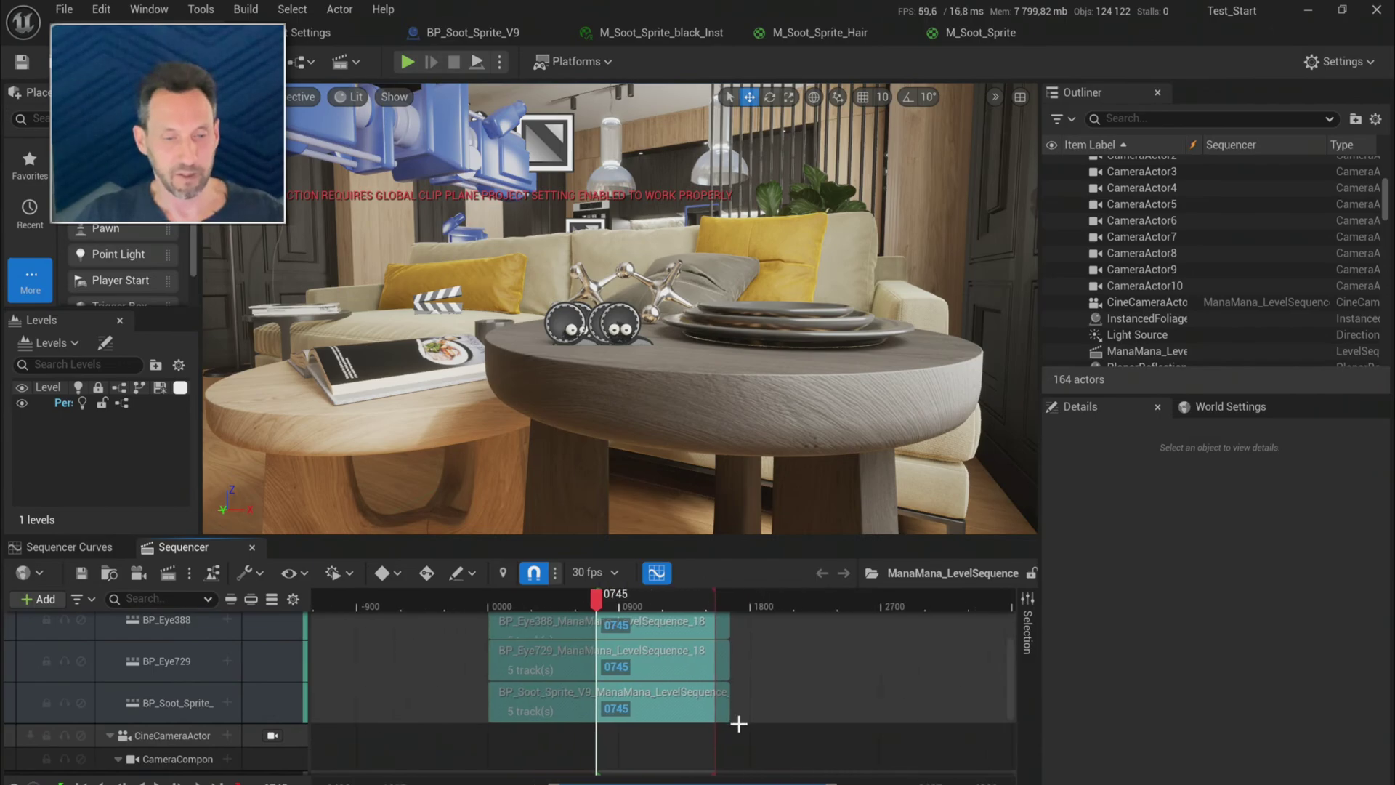
{"action": "scroll", "coordinate": [268, 645], "scroll_direction": "up", "scroll_amount": 3}
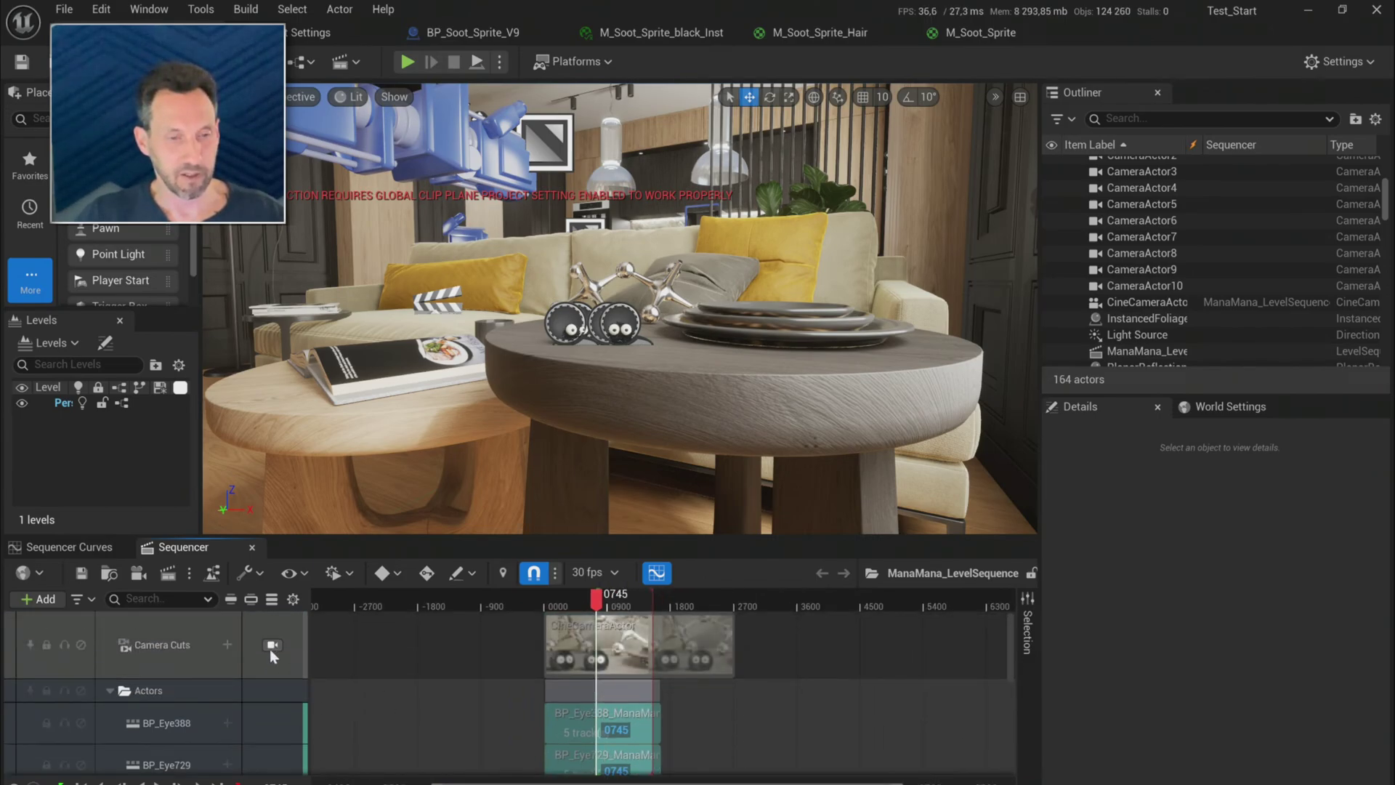
{"action": "left_click", "coordinate": [194, 726]}
{"action": "scroll", "coordinate": [195, 727], "scroll_direction": "down", "scroll_amount": 3}
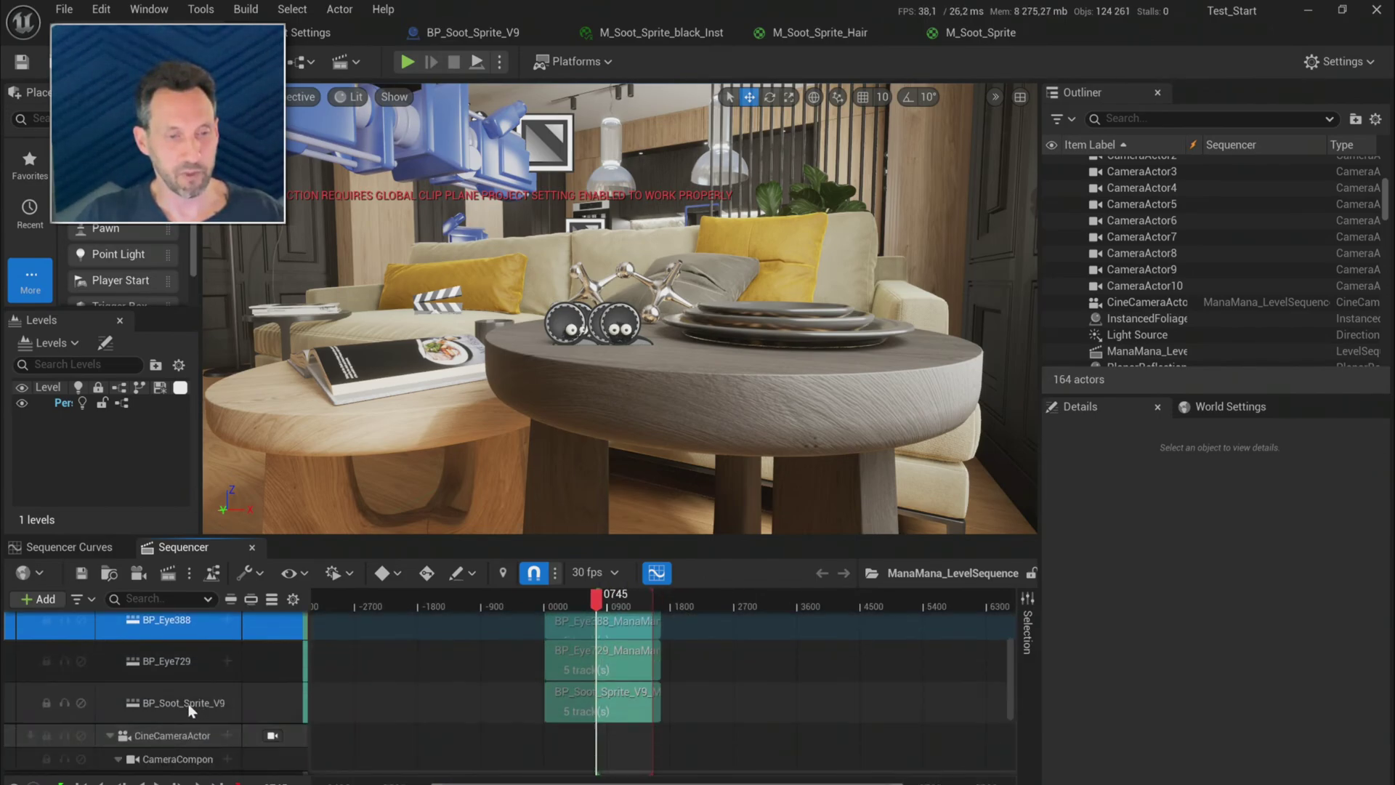
{"action": "left_click", "coordinate": [189, 703], "text": "shift"}
{"action": "key", "text": "Delete"}
{"action": "scroll", "coordinate": [188, 703], "scroll_direction": "up", "scroll_amount": 2}
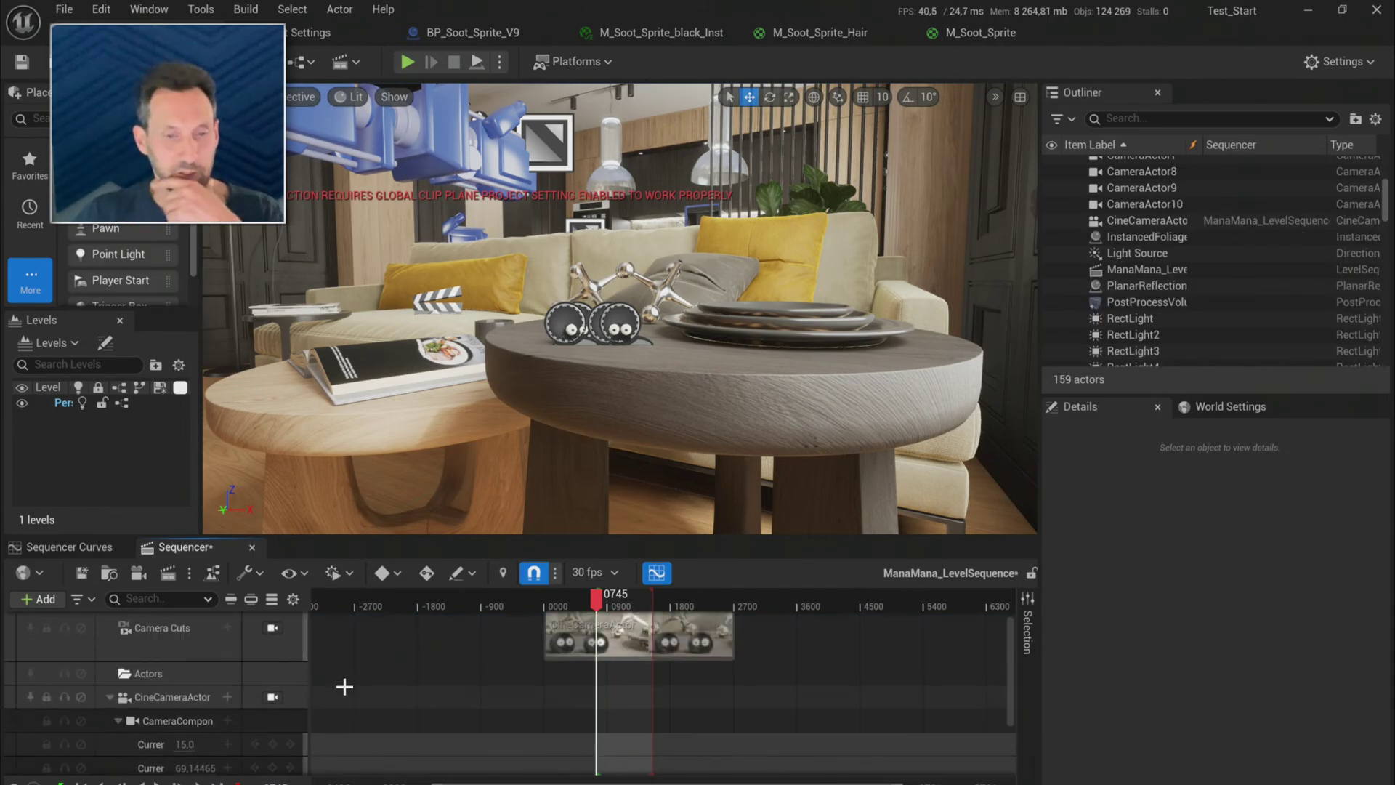
{"action": "scroll", "coordinate": [404, 693], "scroll_direction": "down", "scroll_amount": 3}
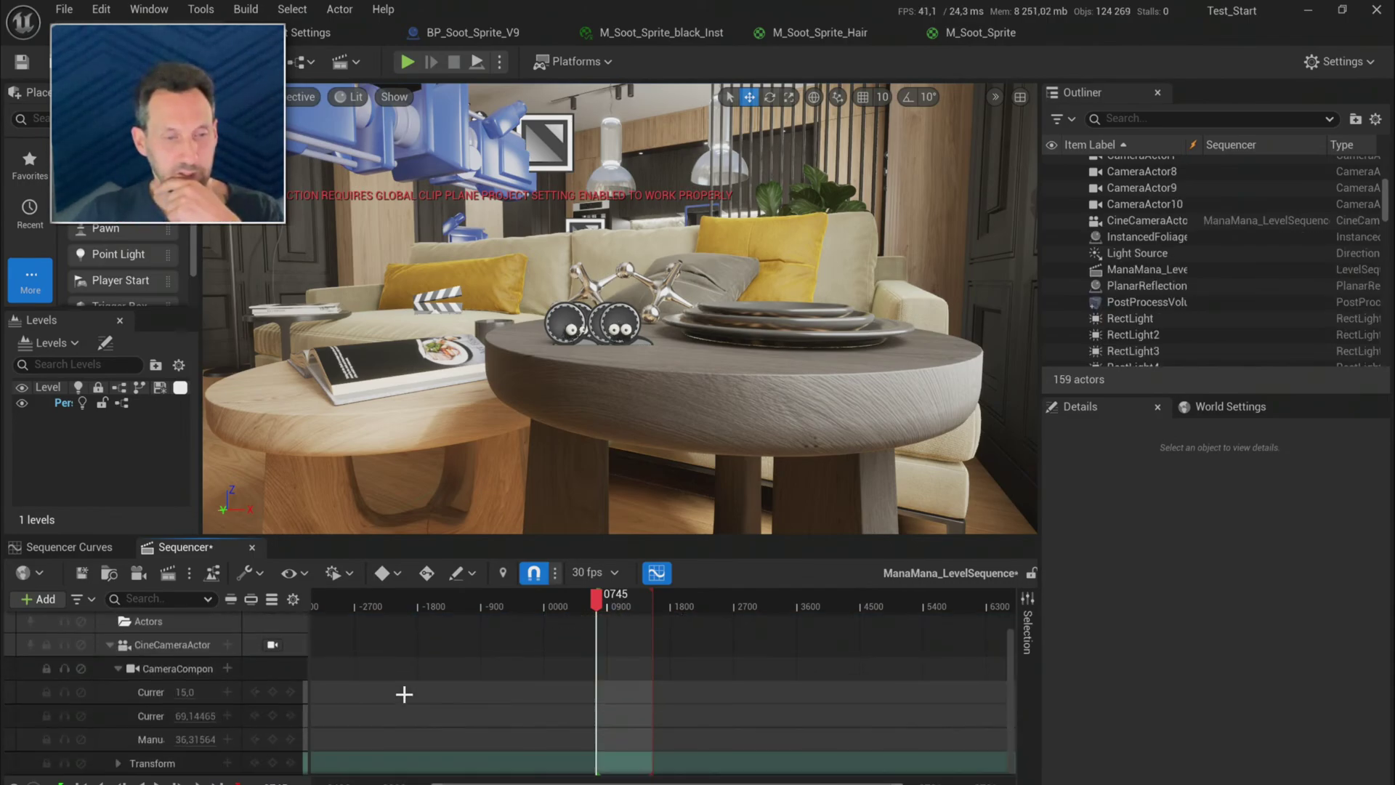
{"action": "scroll", "coordinate": [404, 694], "scroll_direction": "up", "scroll_amount": 3}
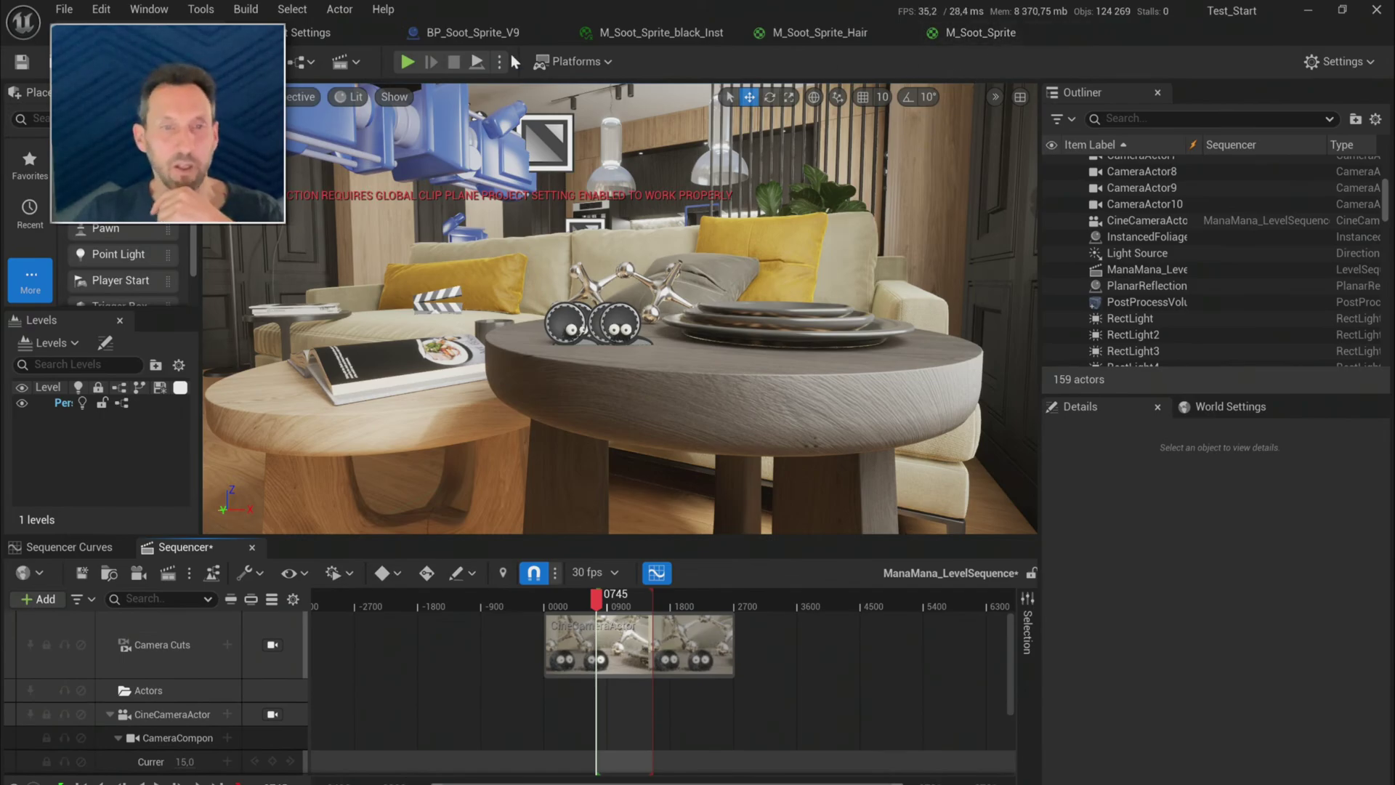
- Find the Take Recorder among the cinematics tools and open it
{"action": "left_click", "coordinate": [354, 62]}
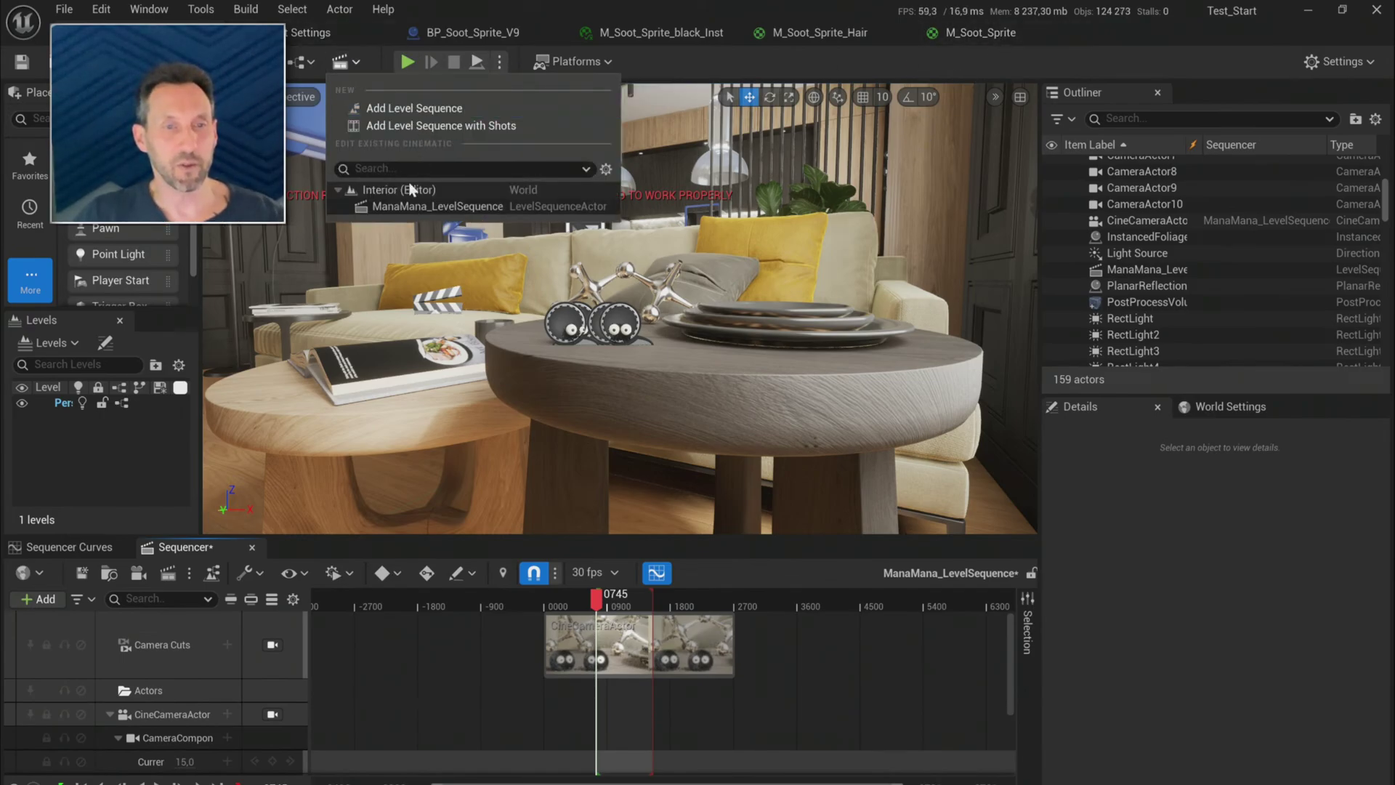
{"action": "left_click", "coordinate": [356, 61]}
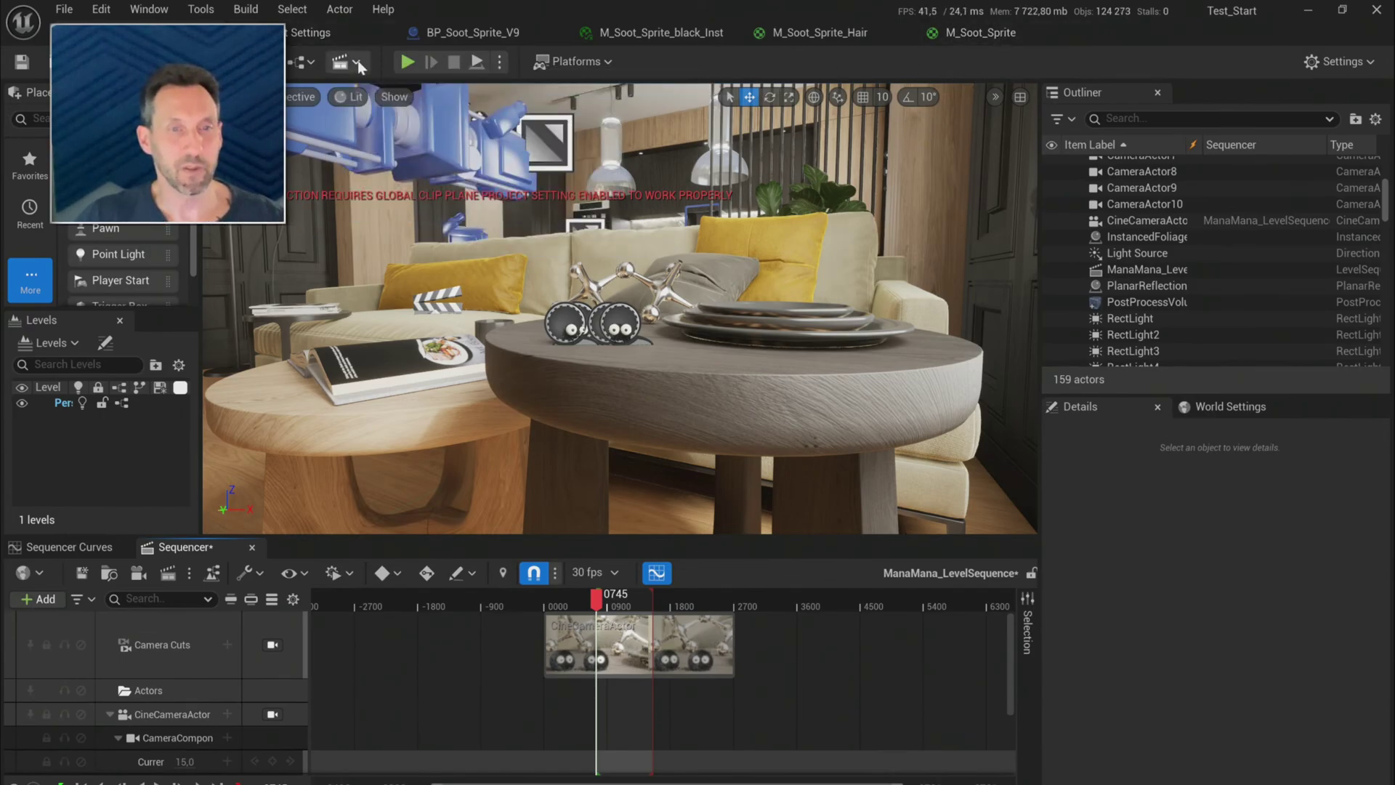
{"action": "left_click", "coordinate": [355, 64]}
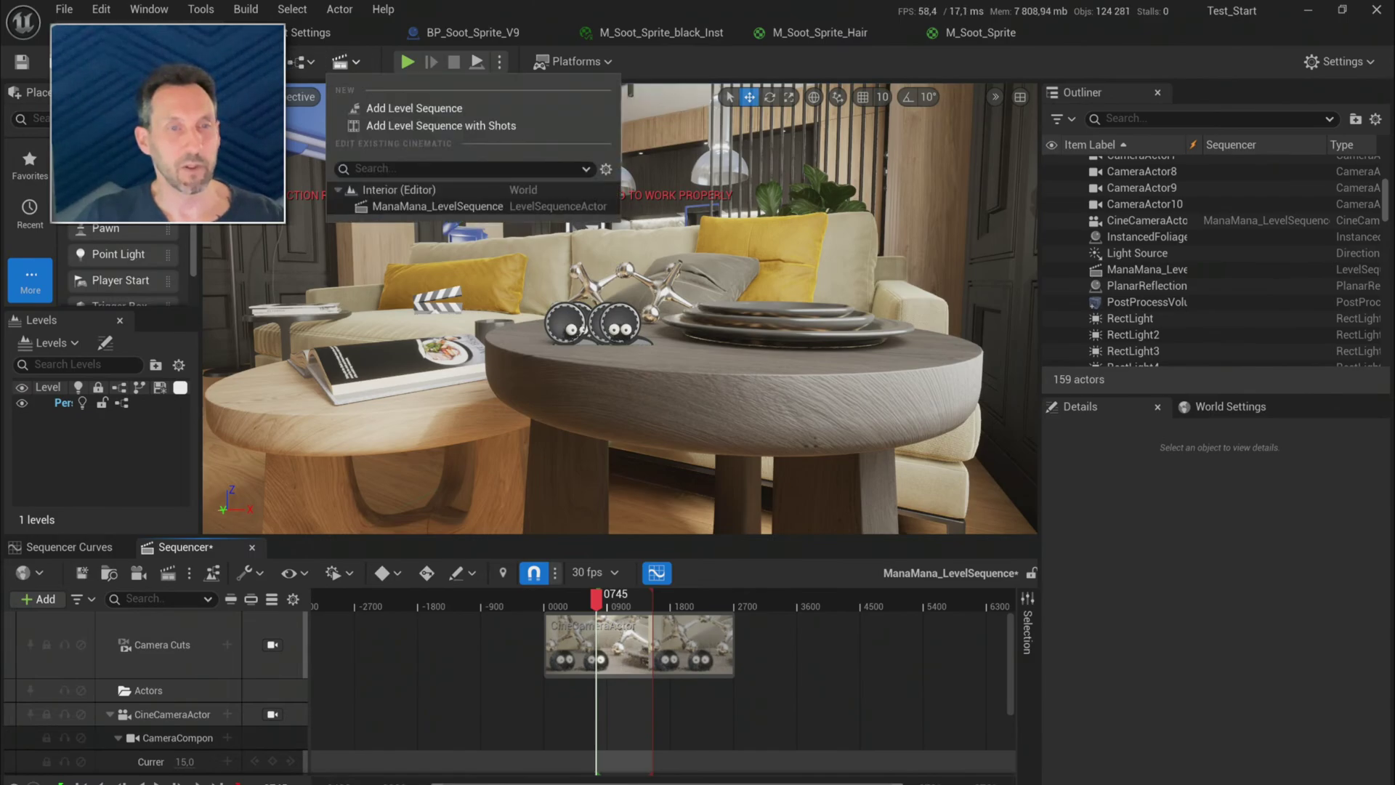
{"action": "left_click", "coordinate": [302, 62]}
{"action": "mouse_move", "coordinate": [340, 271]}
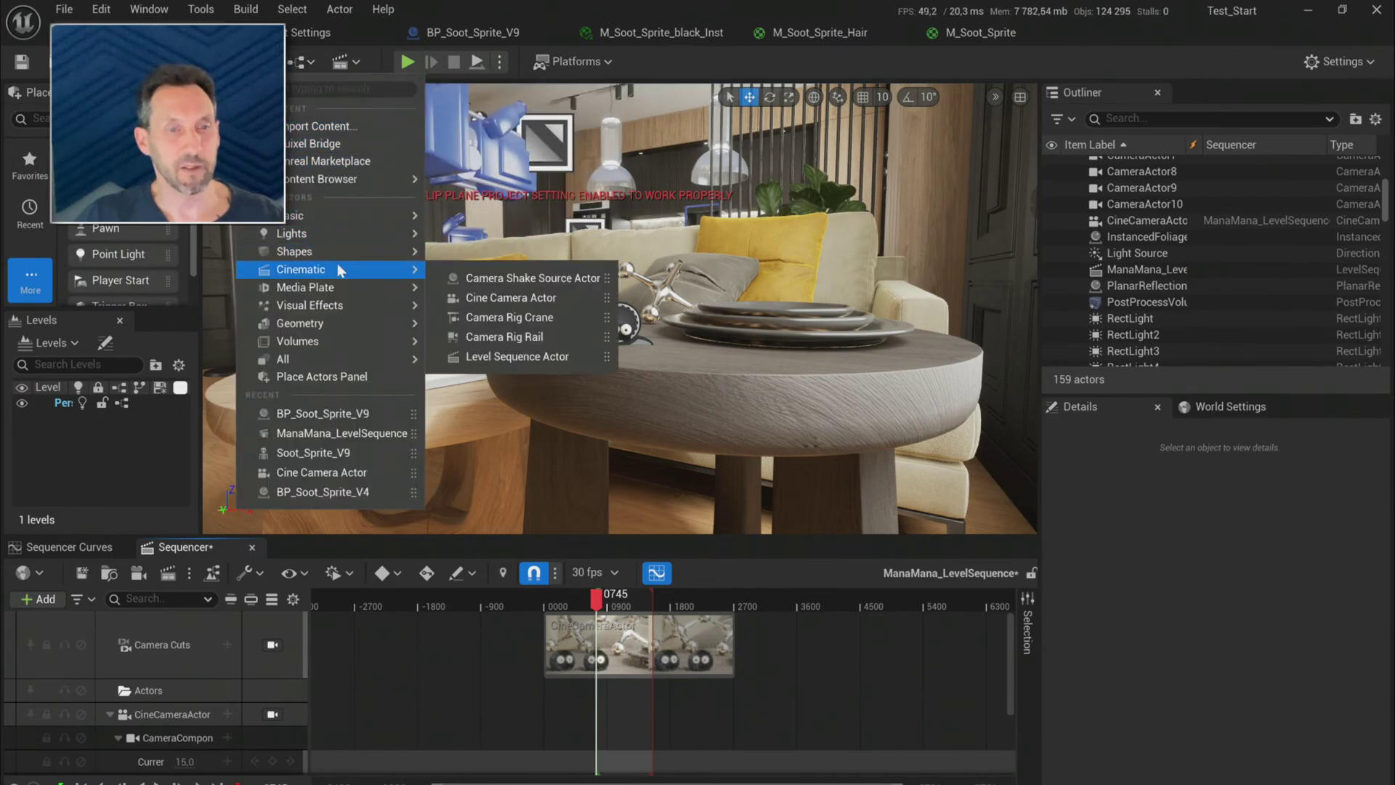
{"action": "left_click", "coordinate": [245, 9]}
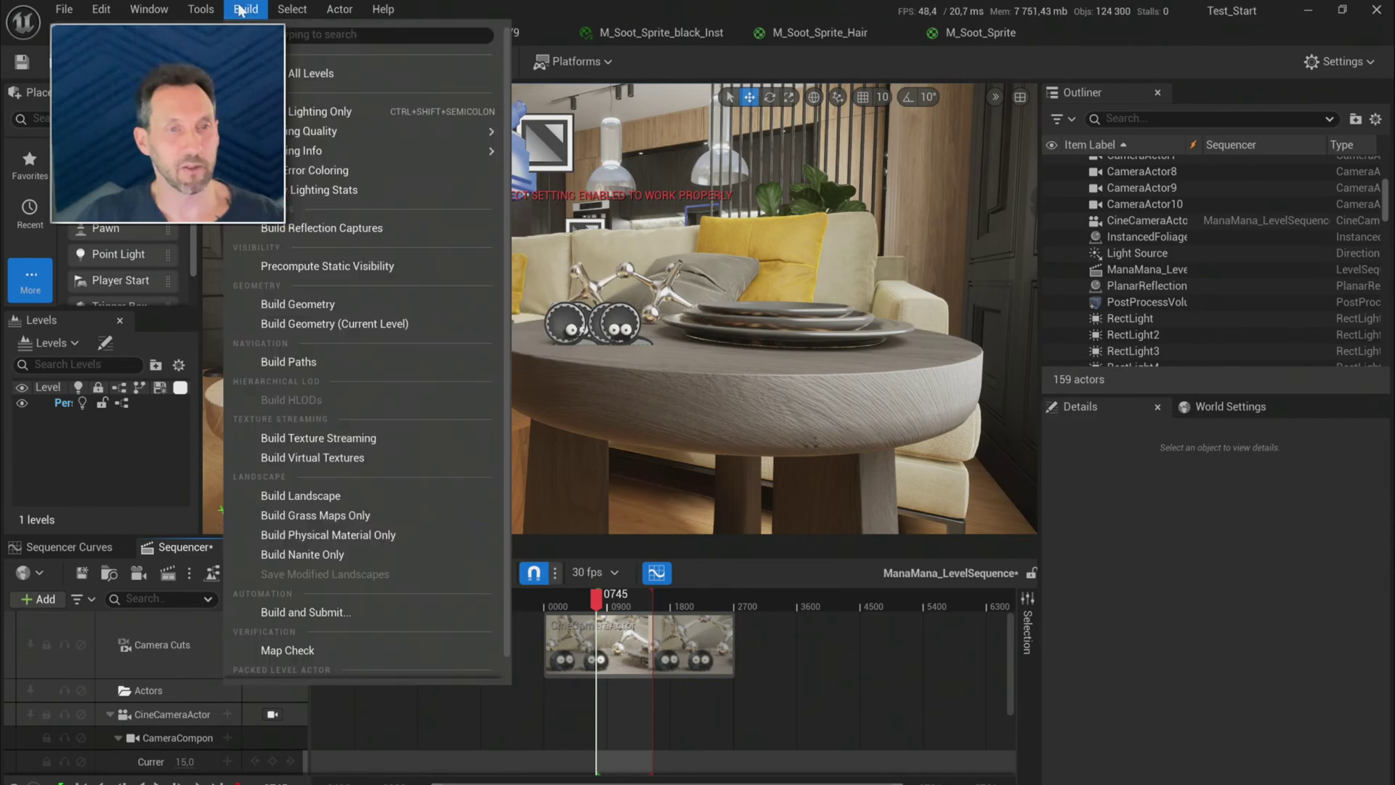
{"action": "mouse_move", "coordinate": [190, 9]}
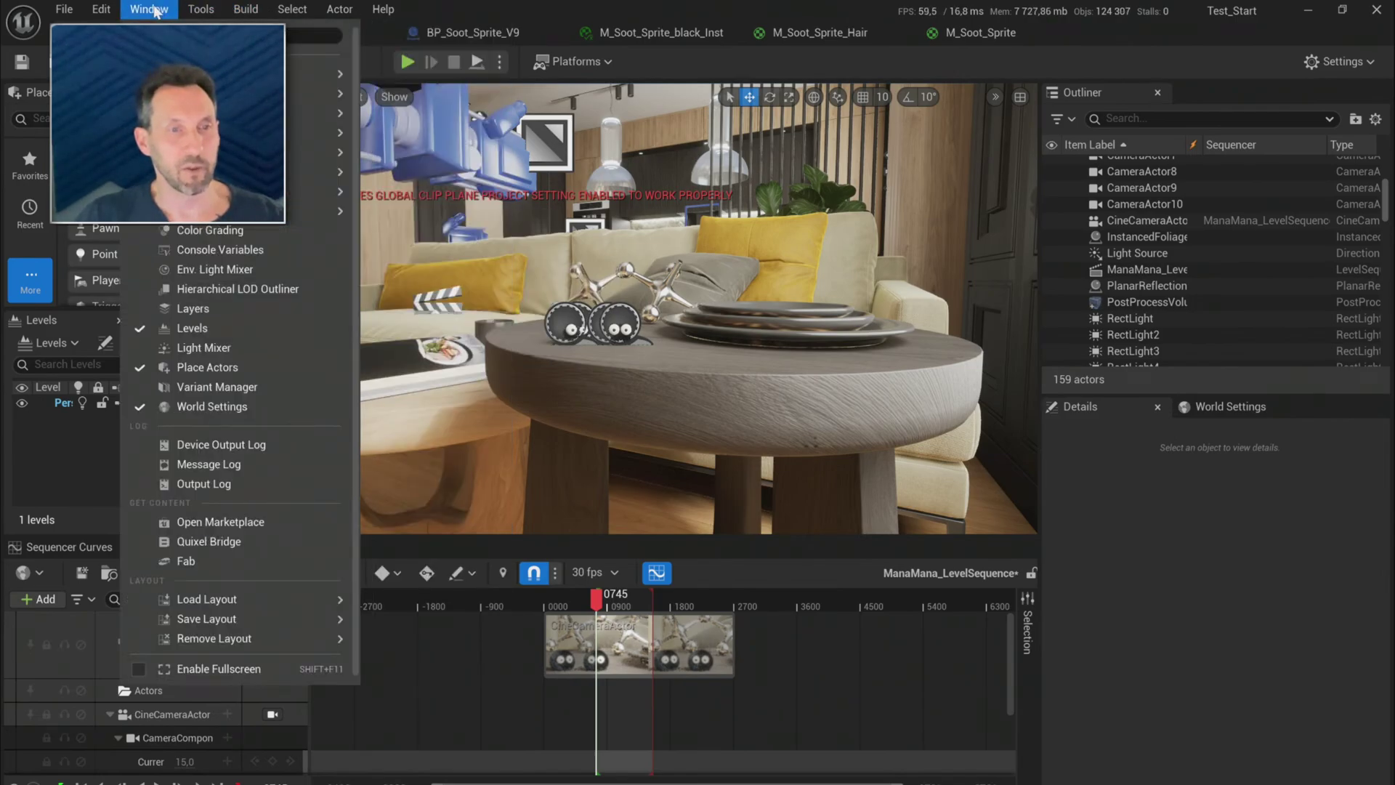
{"action": "mouse_move", "coordinate": [312, 74]}
{"action": "left_click", "coordinate": [451, 133]}
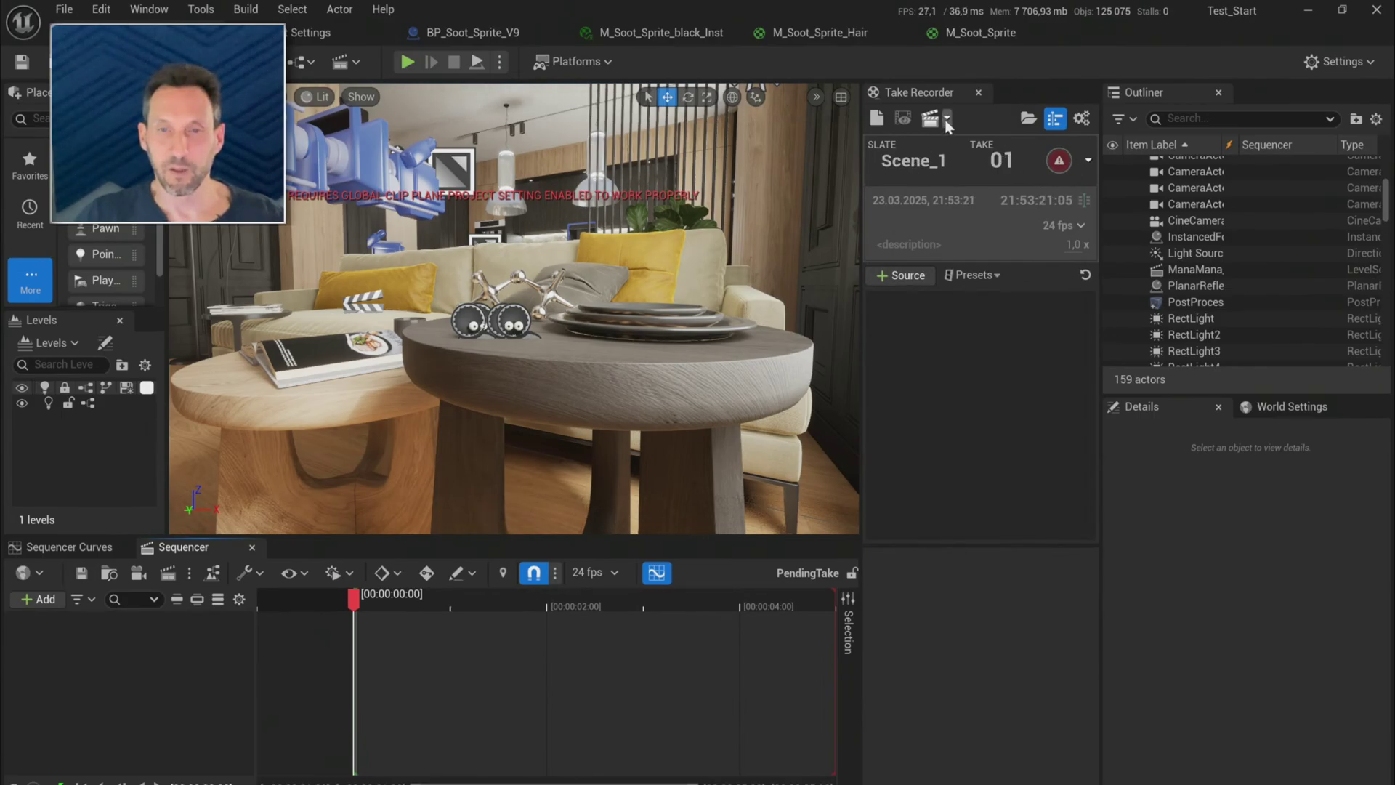
- Load ManaMana_LevelSequence into the Take Recorder as the sequence to record into
{"action": "left_click", "coordinate": [946, 118]}
{"action": "left_click_drag", "start_coordinate": [1177, 240], "coordinate": [1188, 376]}
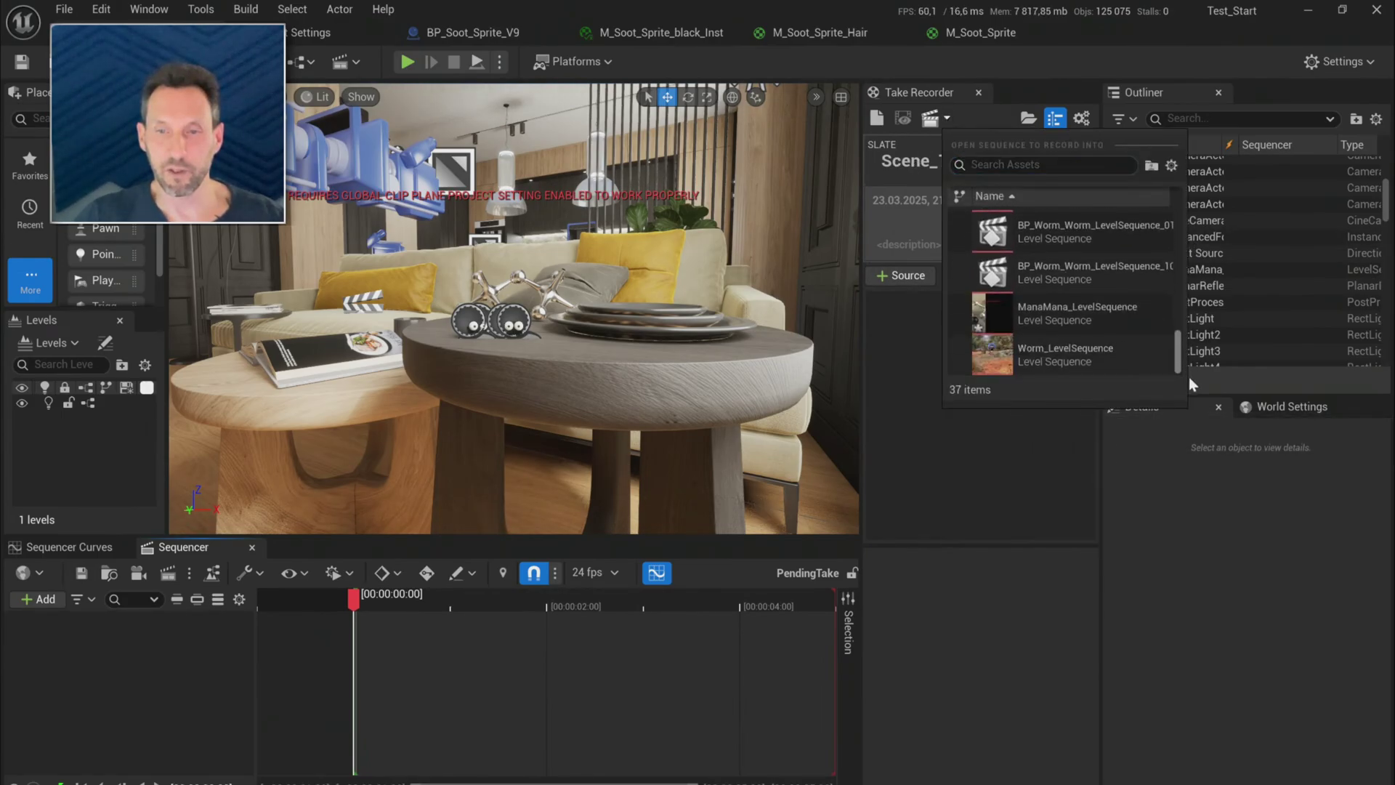
{"action": "left_click", "coordinate": [993, 312]}
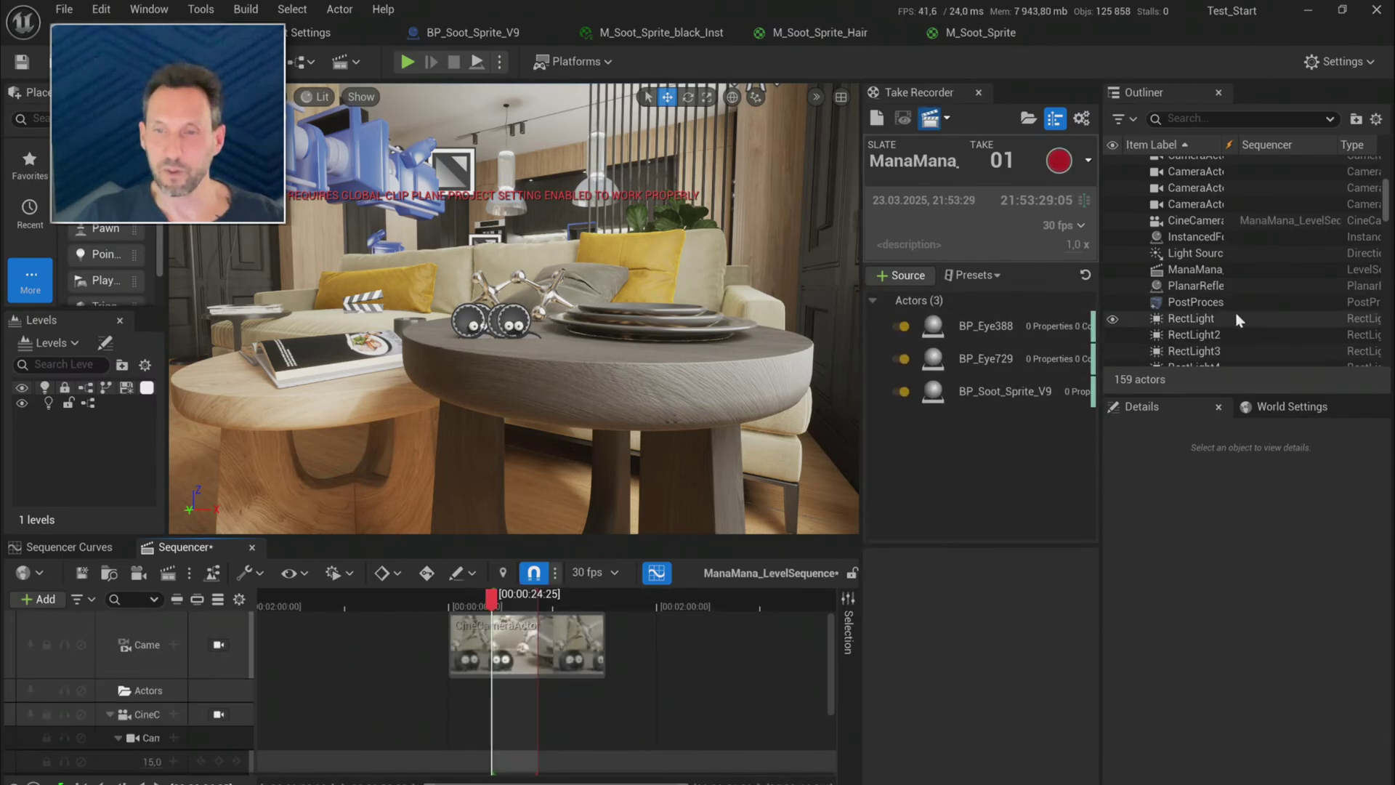
- Add BP_Soot_Sprite_V10, BP_Eye976 and BP_Eye977 as Take Recorder sources and save the level
{"action": "scroll", "coordinate": [1237, 311], "scroll_direction": "down", "scroll_amount": 6}
{"action": "scroll", "coordinate": [1236, 311], "scroll_direction": "down", "scroll_amount": 10}
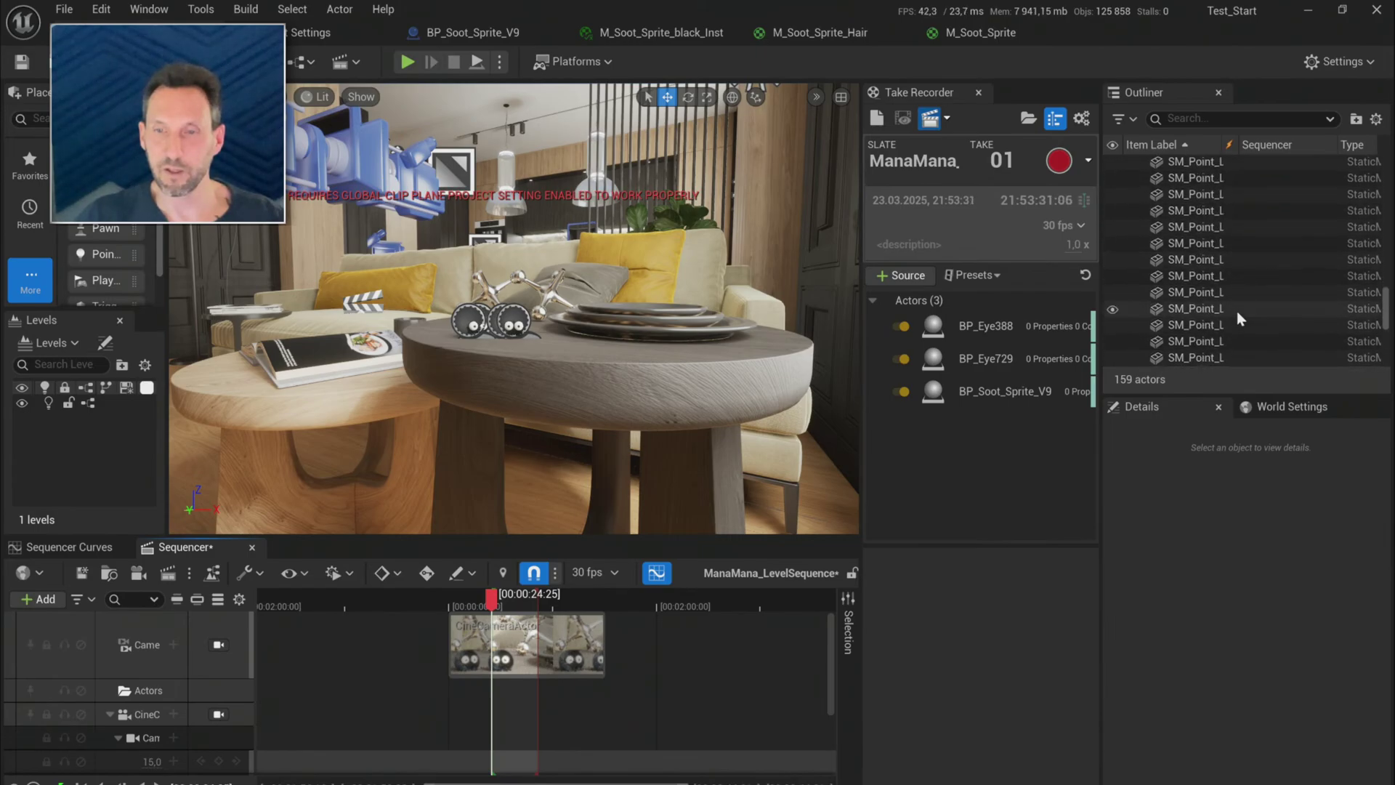
{"action": "left_click_drag", "start_coordinate": [1221, 145], "coordinate": [1293, 144]}
{"action": "scroll", "coordinate": [1239, 245], "scroll_direction": "down", "scroll_amount": 8}
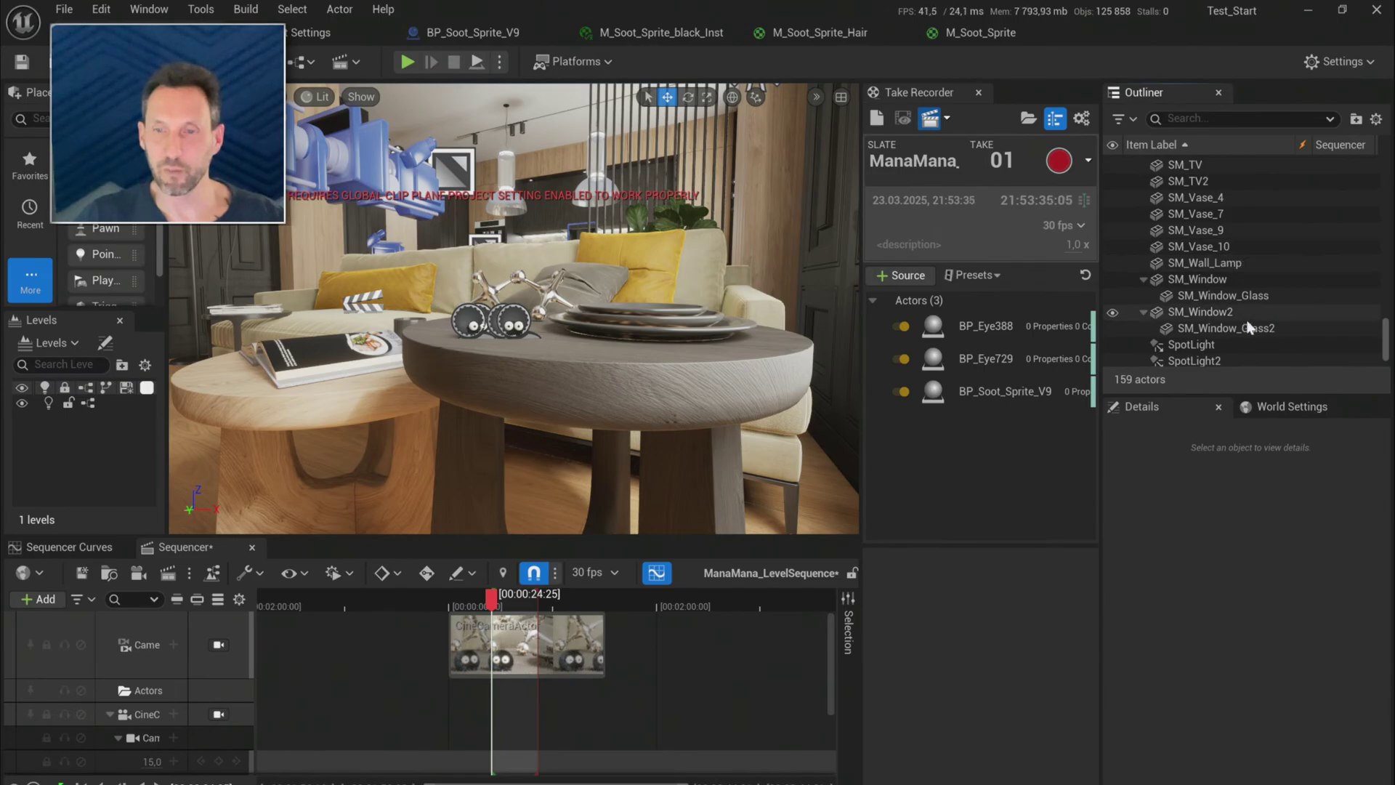
{"action": "left_click", "coordinate": [478, 328]}
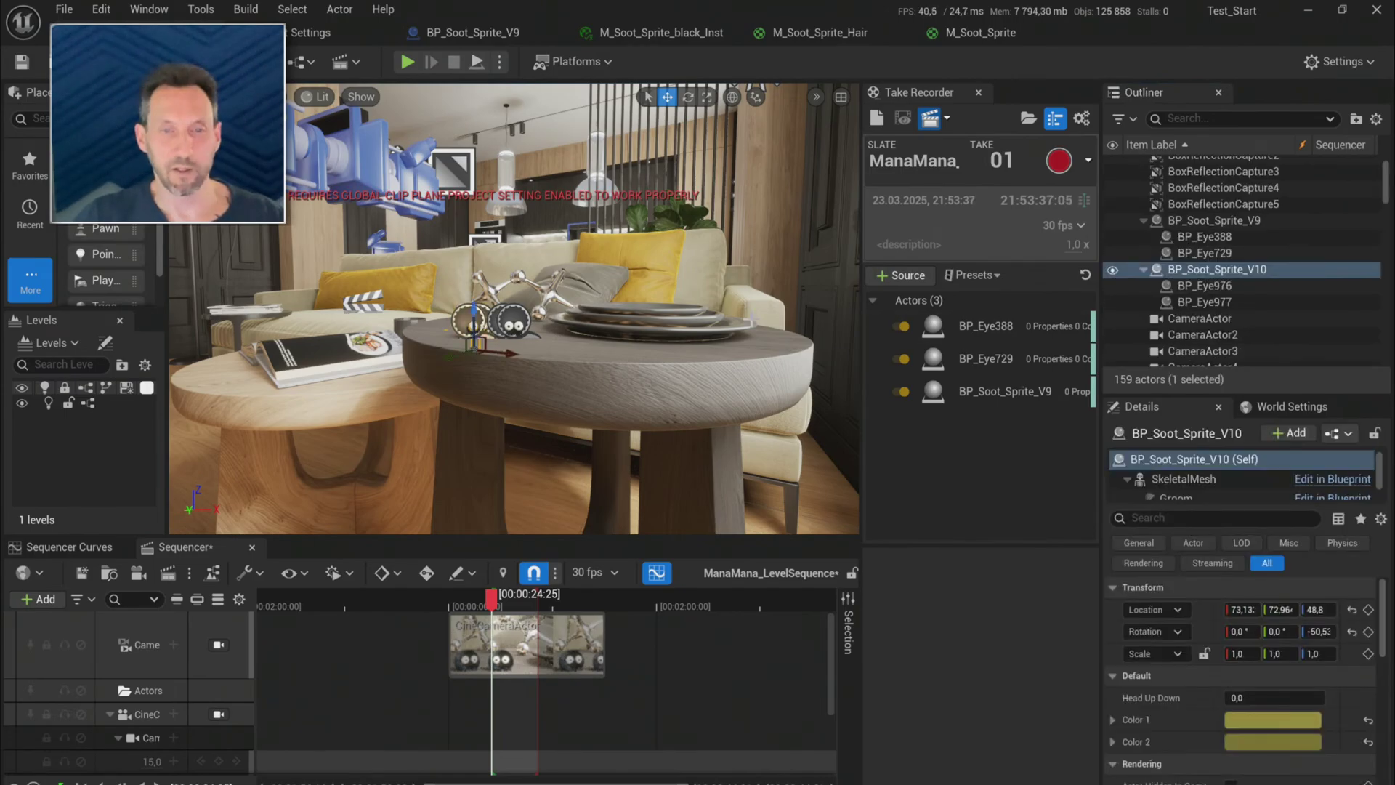
{"action": "left_click_drag", "start_coordinate": [1218, 270], "coordinate": [960, 431]}
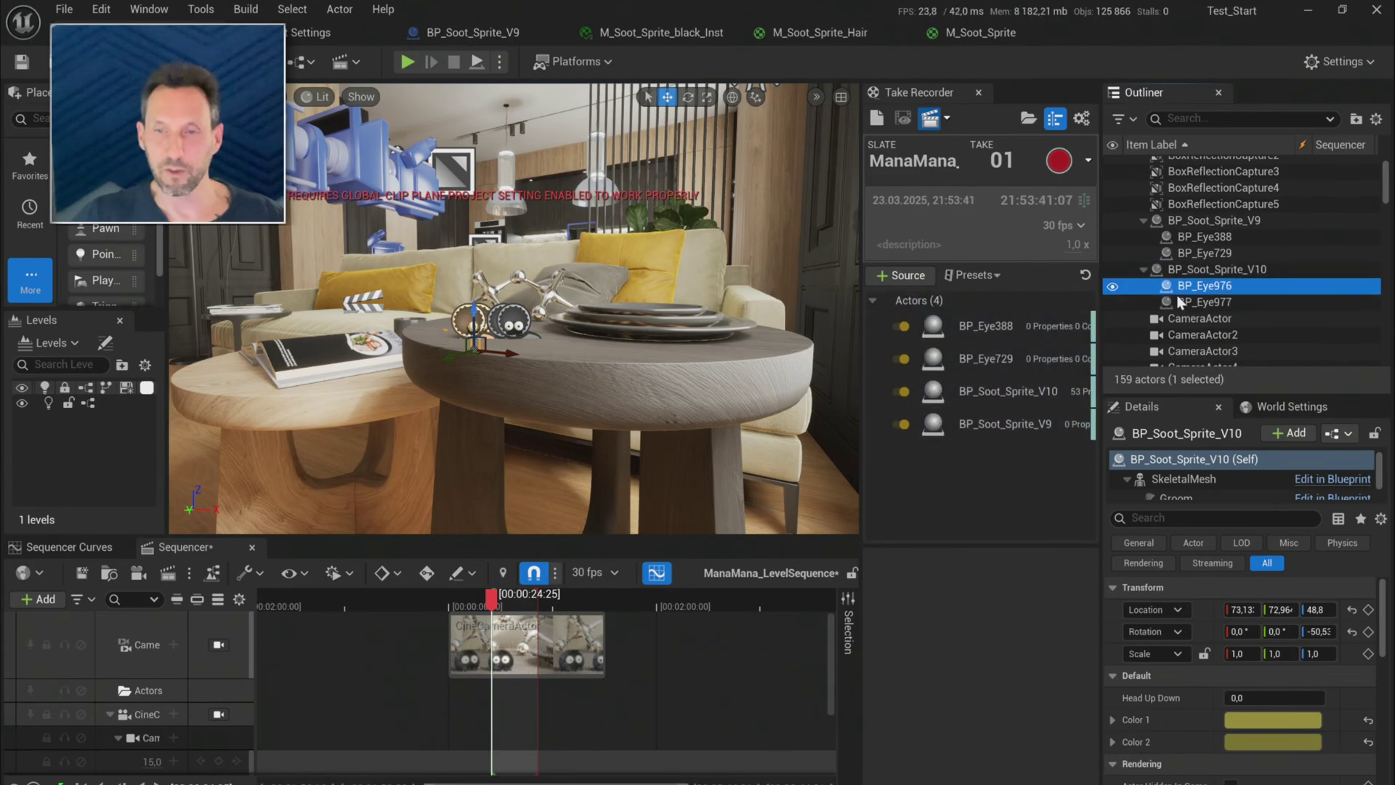
{"action": "left_click_drag", "start_coordinate": [1204, 285], "coordinate": [983, 459]}
{"action": "left_click_drag", "start_coordinate": [1231, 296], "coordinate": [1000, 486]}
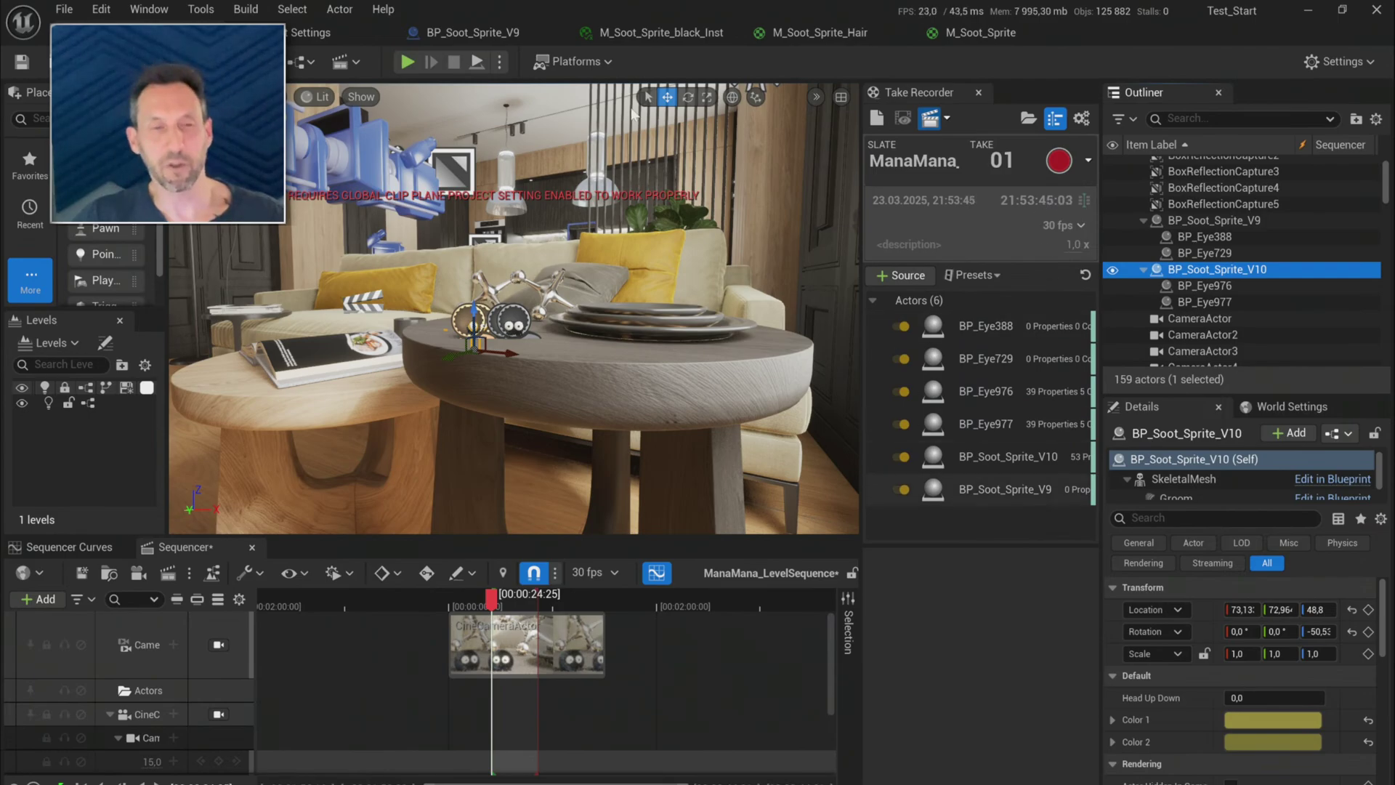
{"action": "left_click", "coordinate": [22, 66]}
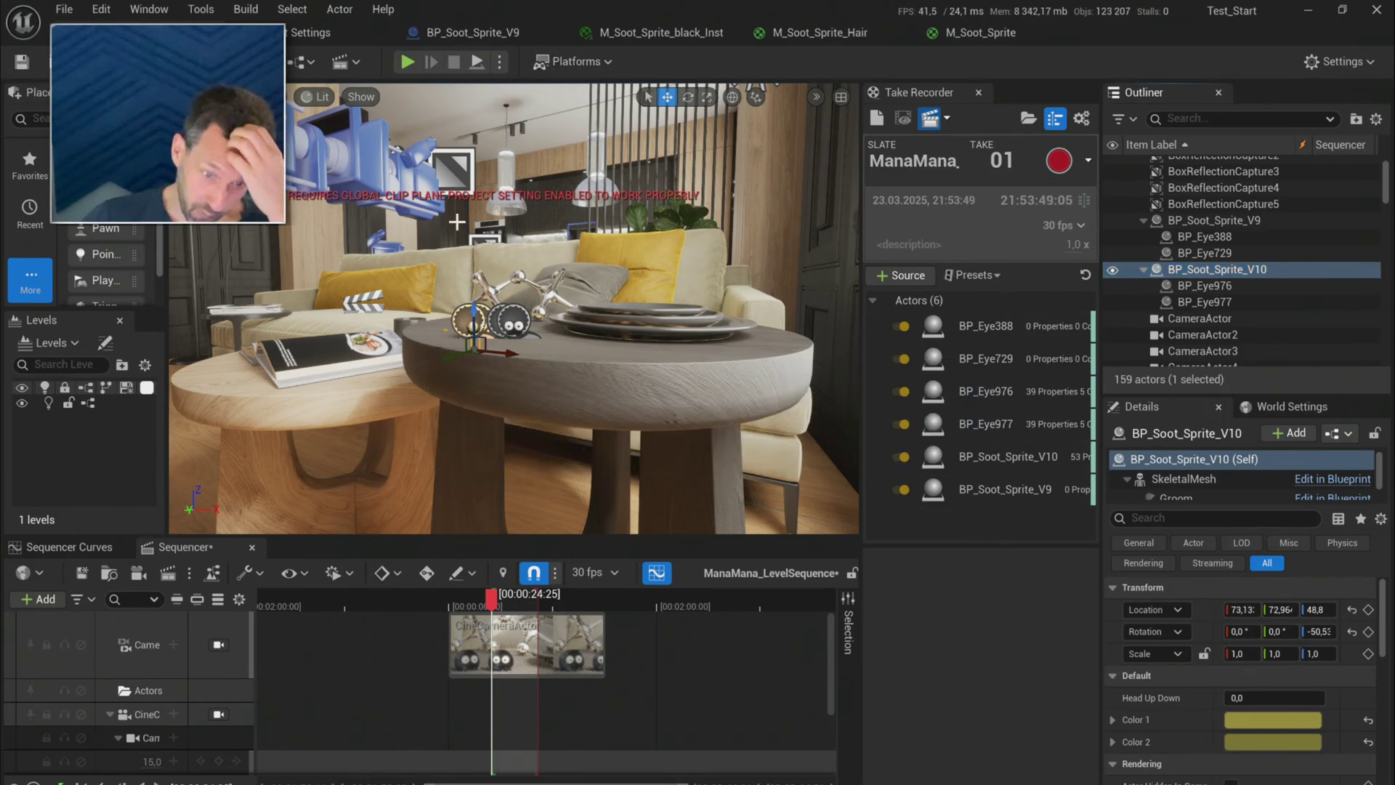
- Set the sequence's playback range to start at 00:00:00:00 and move its end to an earlier time
{"action": "left_click", "coordinate": [408, 601]}
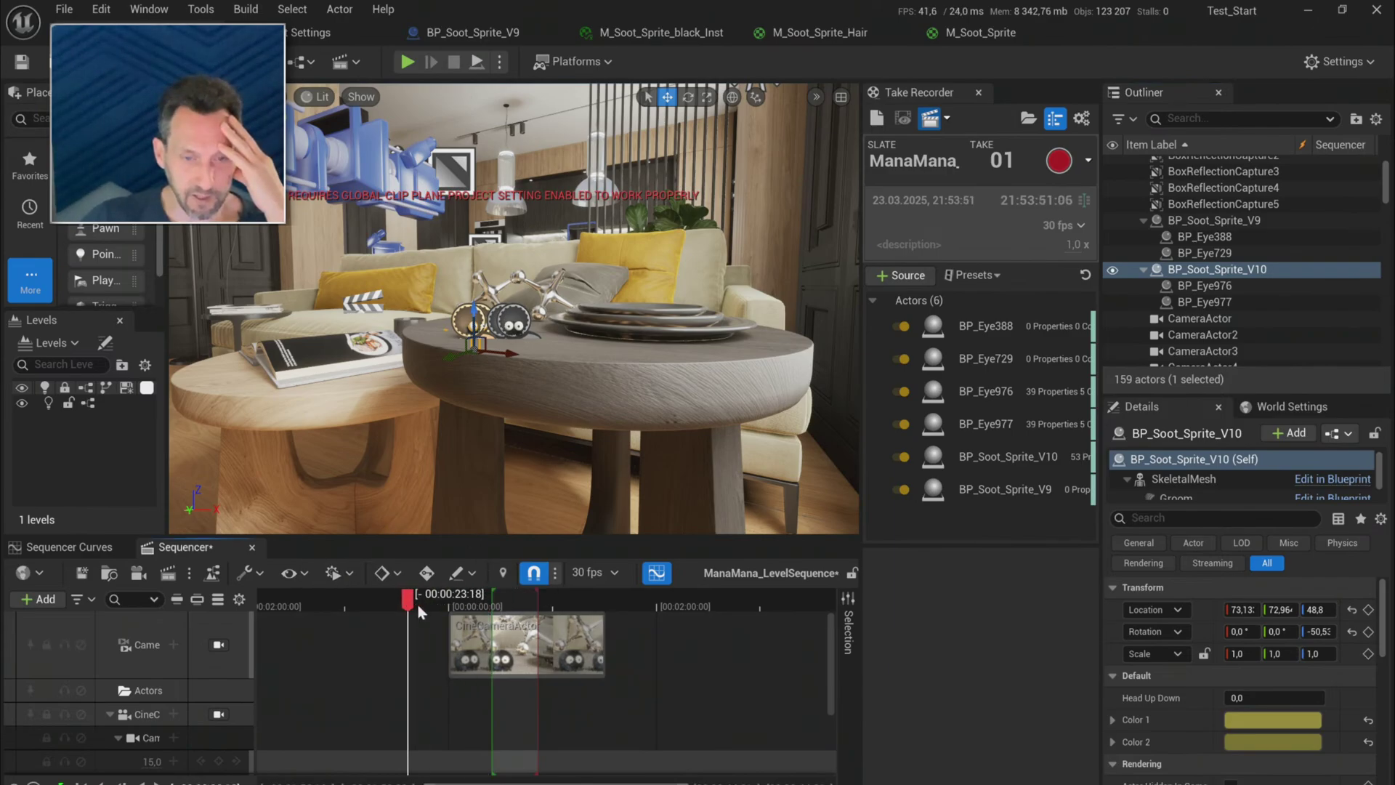
{"action": "left_click_drag", "start_coordinate": [487, 598], "coordinate": [449, 598]}
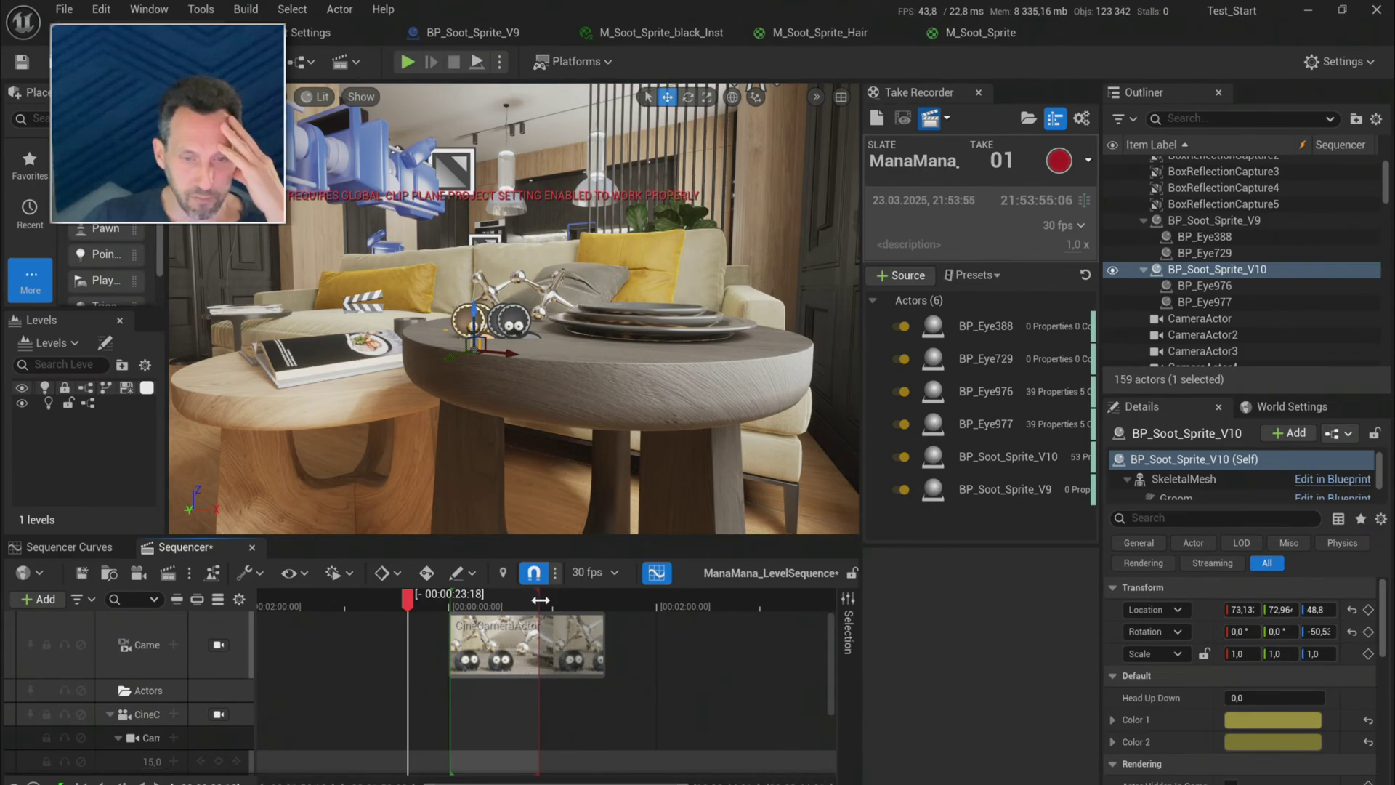
{"action": "mouse_move", "coordinate": [540, 600]}
{"action": "left_mouse_down"}
{"action": "mouse_move", "coordinate": [601, 595]}
{"action": "mouse_move", "coordinate": [513, 597]}
{"action": "left_mouse_up"}
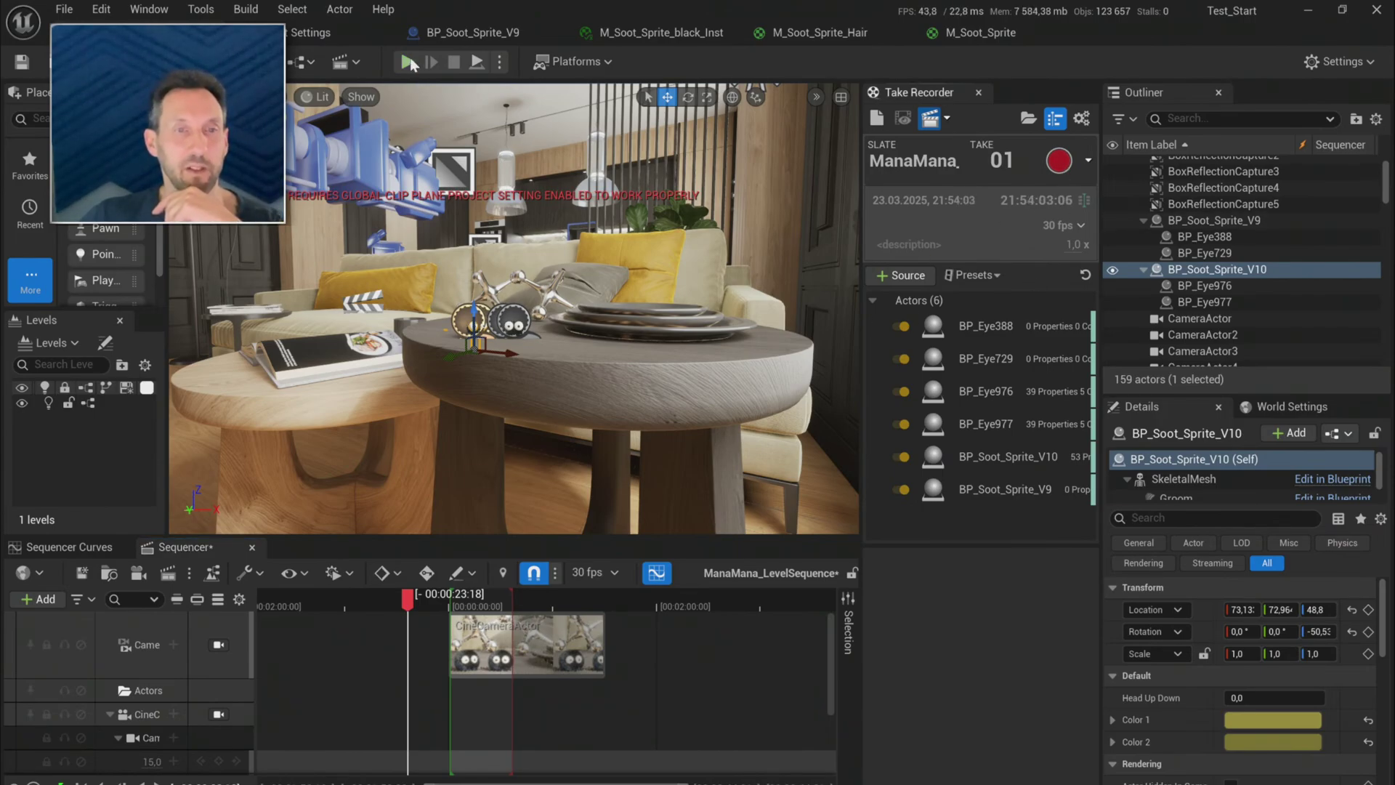
- Play the level and record take 01 of both sprites and their eyes with the Take Recorder, then end the play session
{"action": "left_click", "coordinate": [409, 63]}
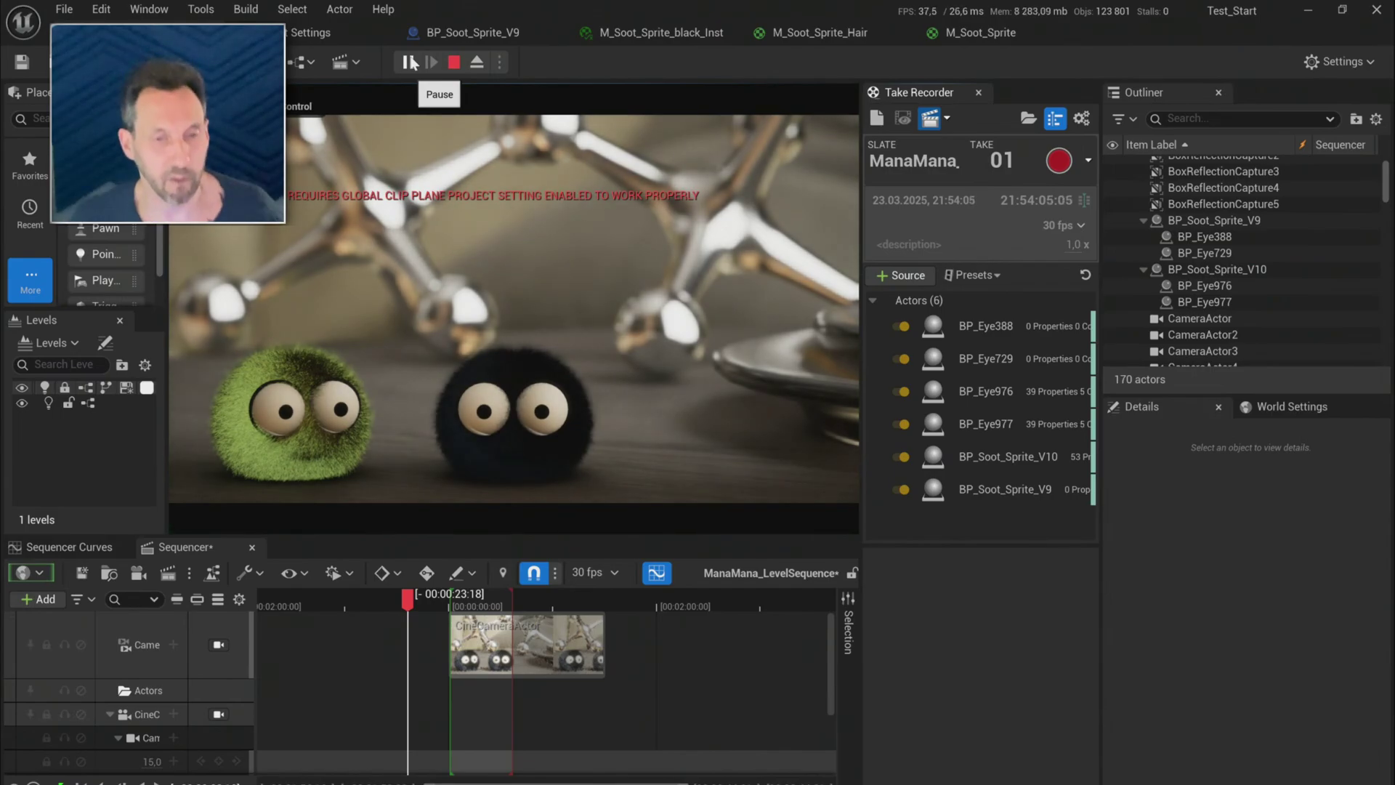
{"action": "left_click", "coordinate": [567, 317]}
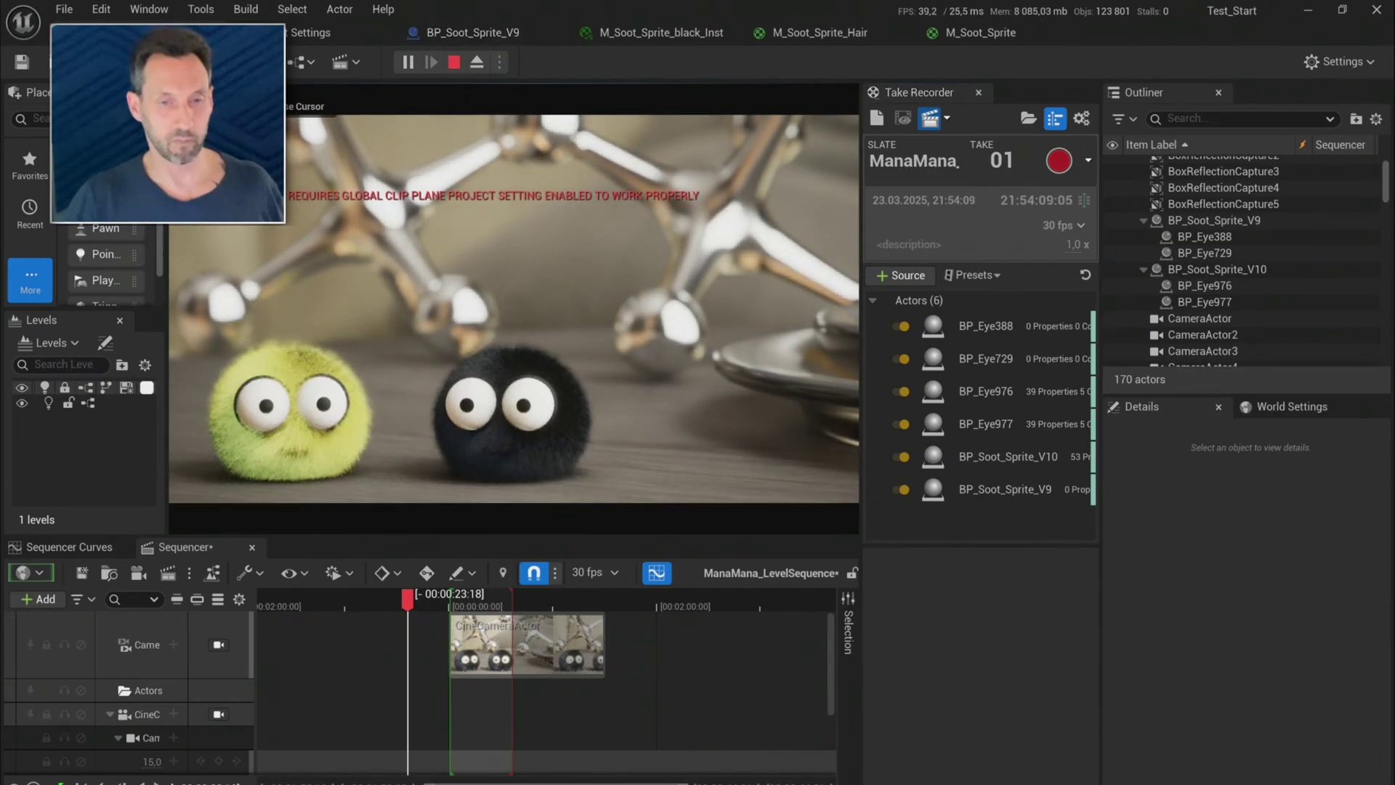
{"action": "key", "text": "shift+F1"}
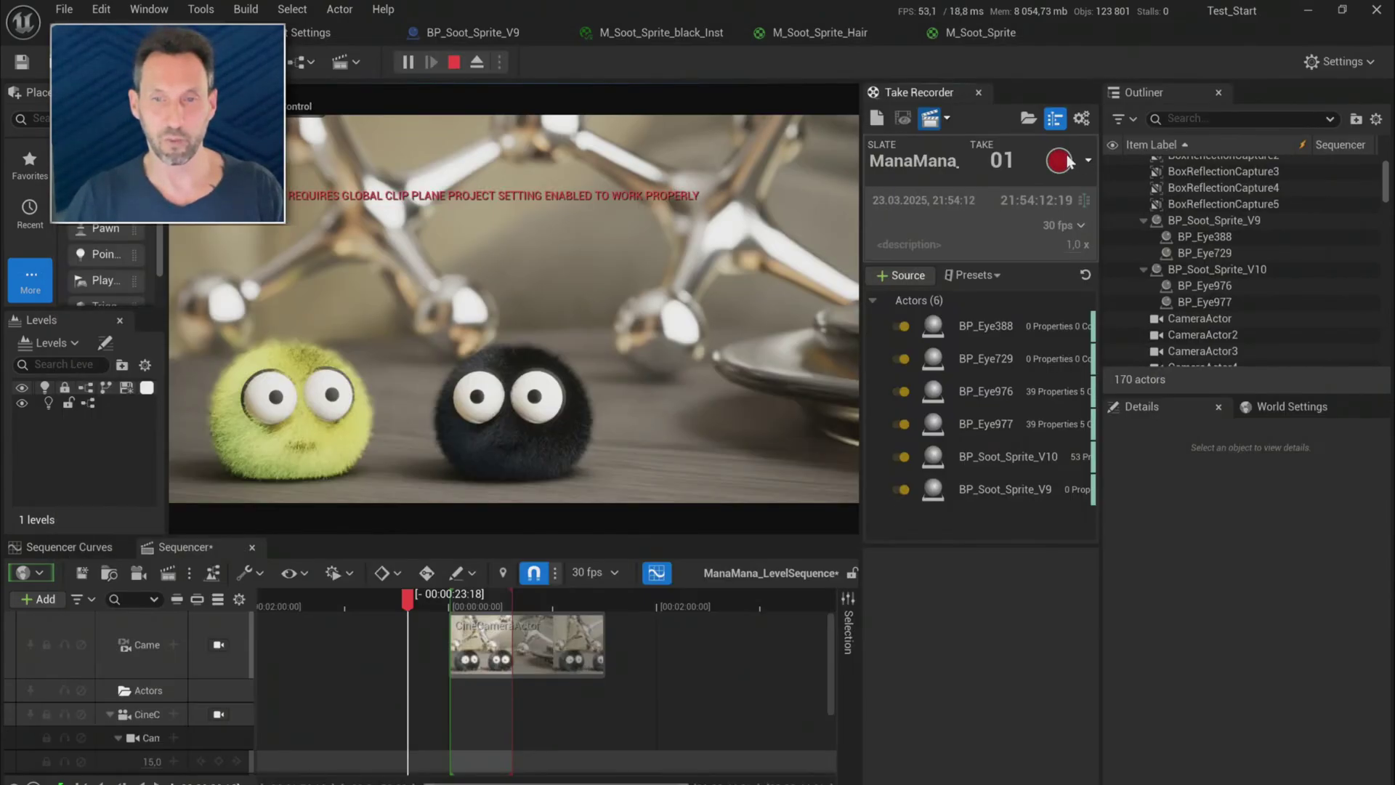
{"action": "left_click", "coordinate": [1062, 160]}
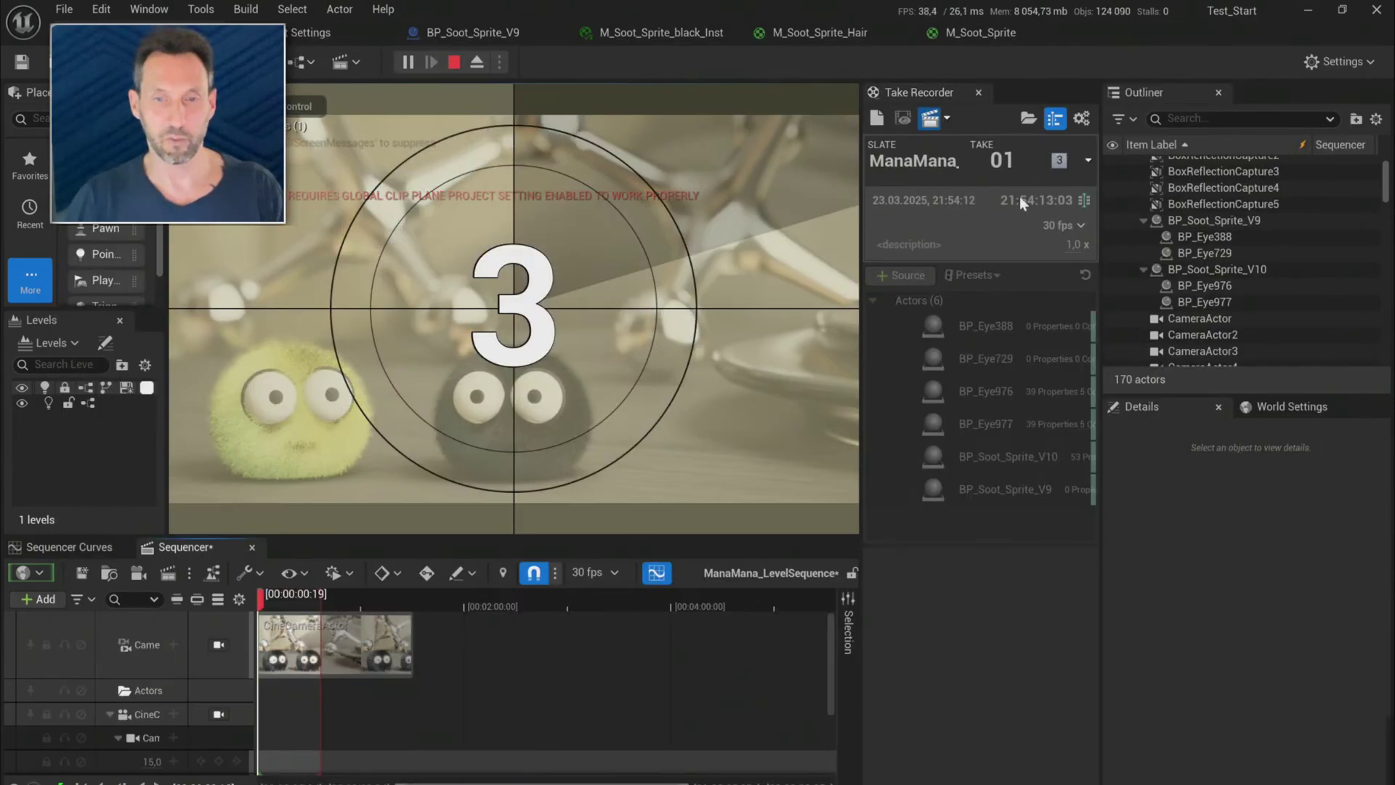
{"action": "left_click", "coordinate": [588, 372]}
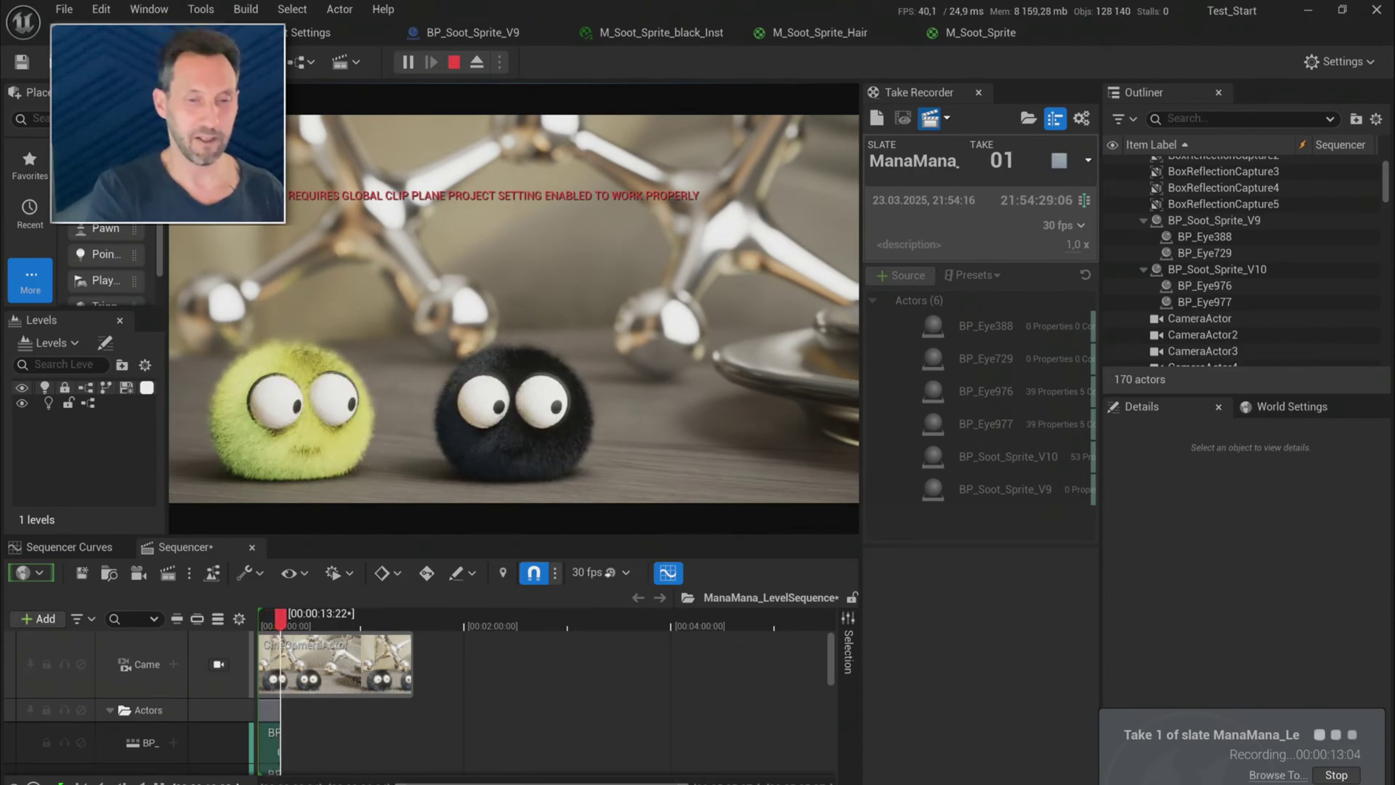
{"action": "key", "text": "Escape"}
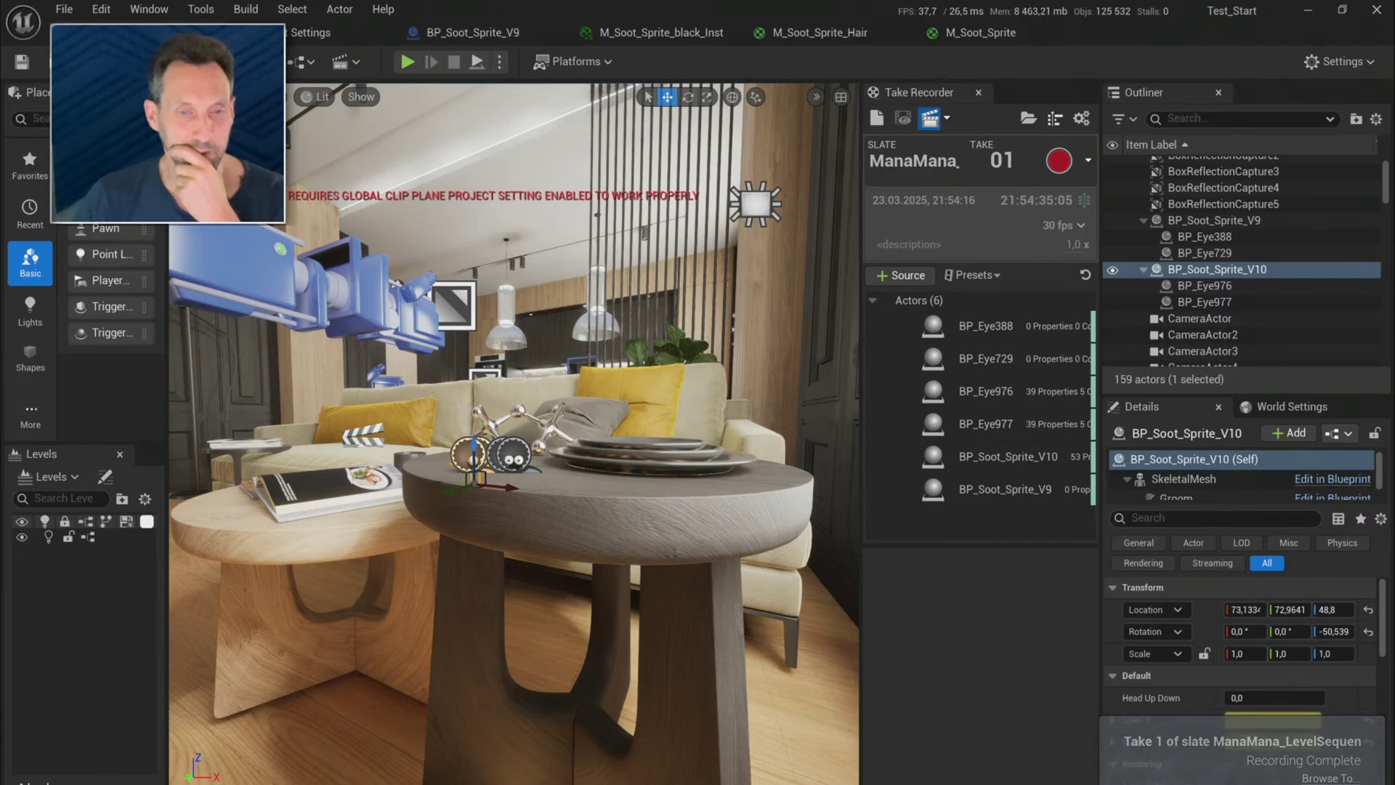
- Reopen ManaMana_LevelSequence from its actor in the level and shorten the playback range to the end of the recorded clips
{"action": "left_click", "coordinate": [367, 439]}
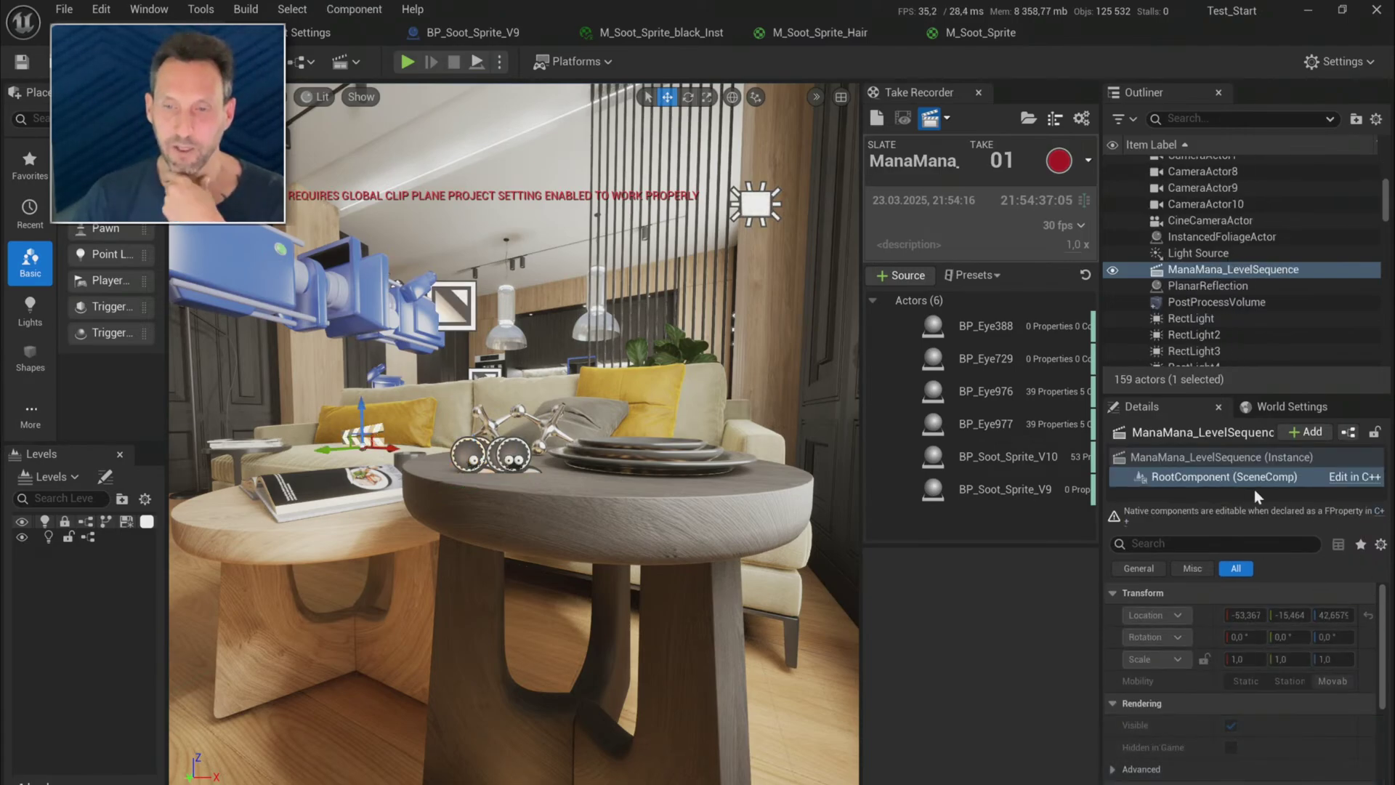
{"action": "left_click", "coordinate": [1227, 452]}
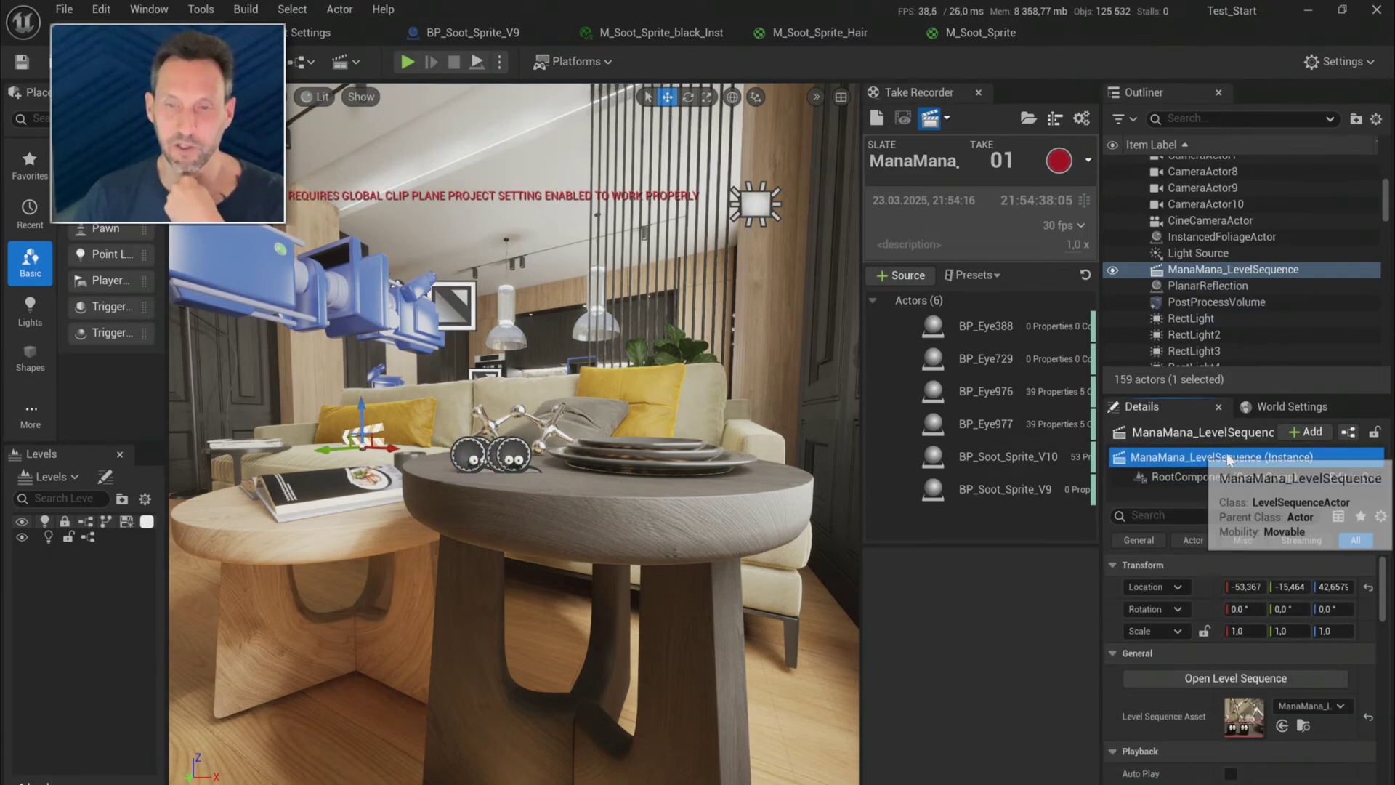
{"action": "double_click", "coordinate": [1255, 713]}
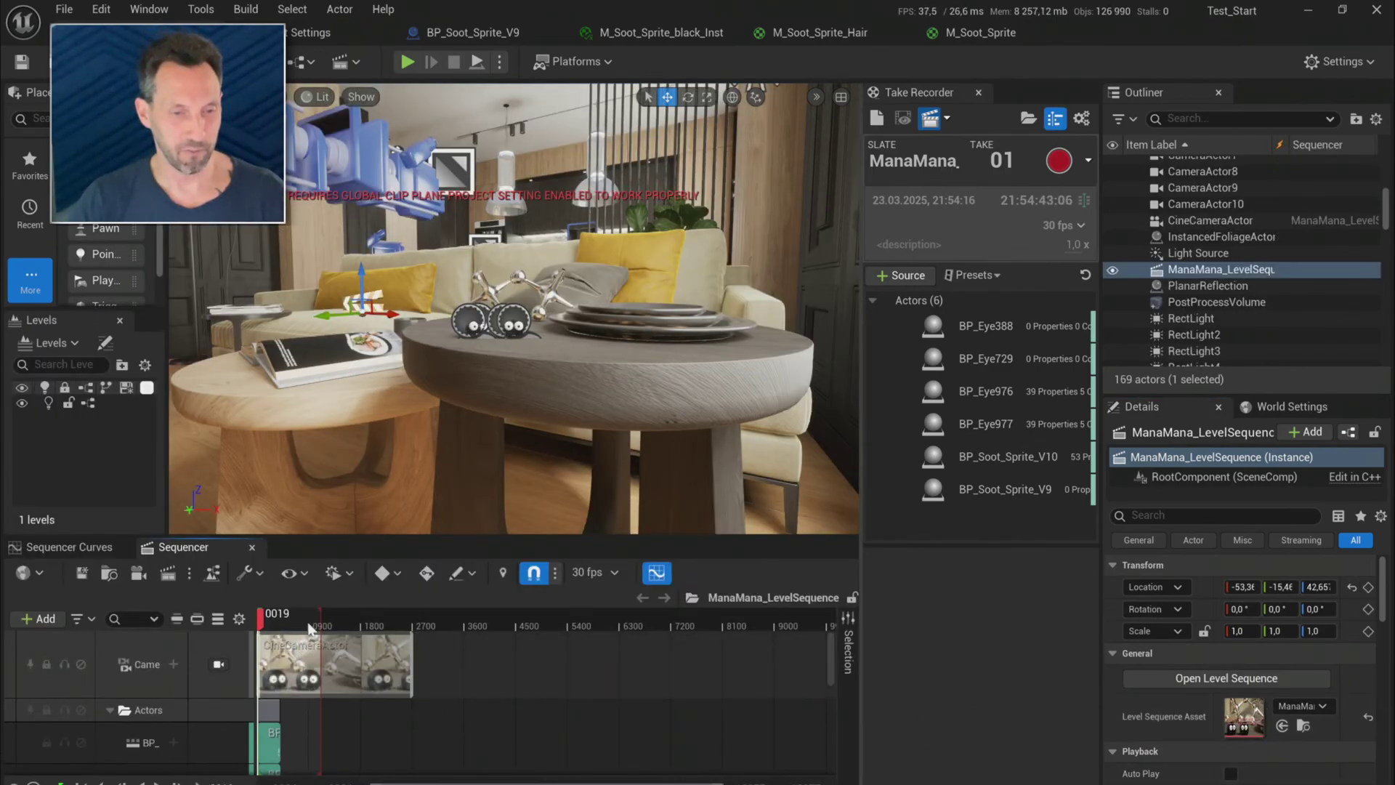
{"action": "left_click_drag", "start_coordinate": [320, 626], "coordinate": [279, 625]}
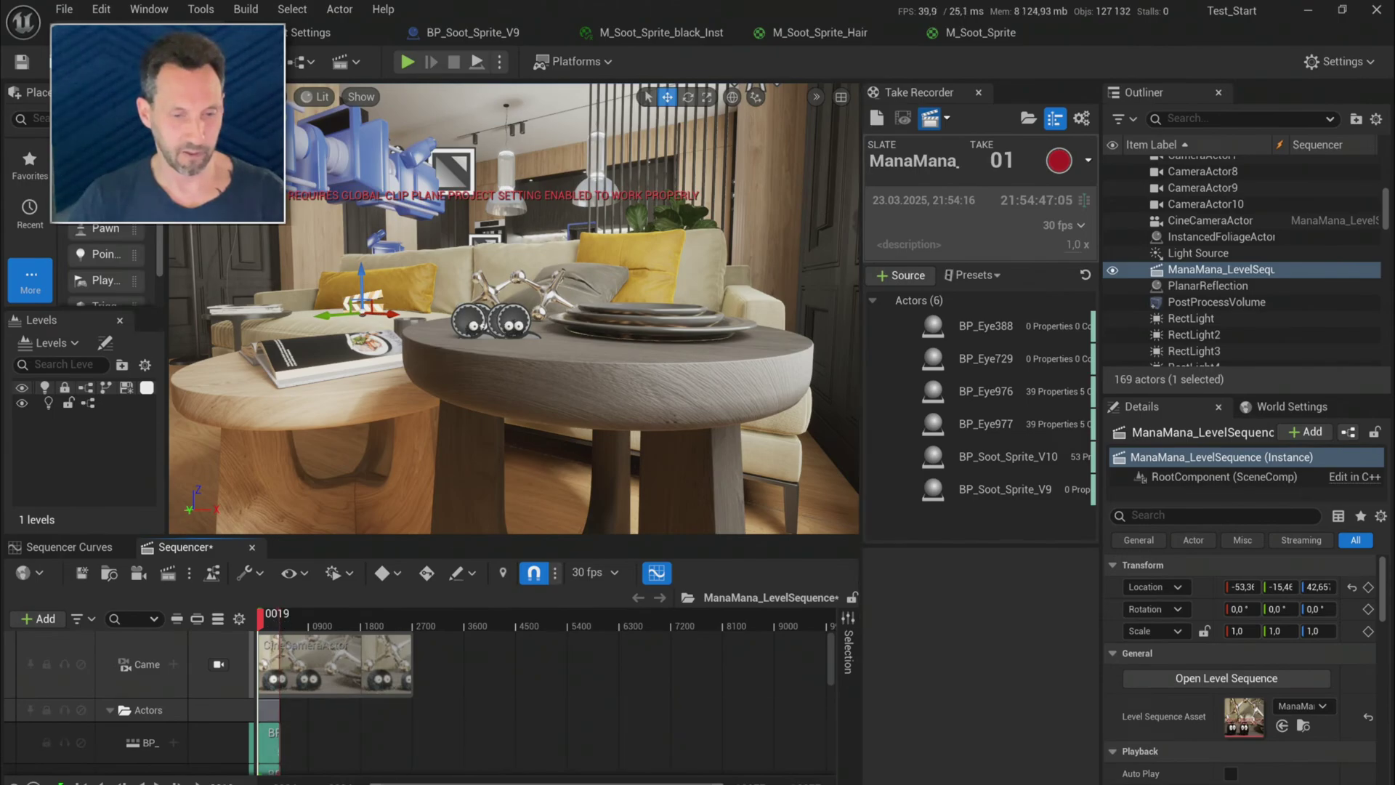
{"action": "scroll", "coordinate": [370, 749], "scroll_direction": "down", "scroll_amount": 3}
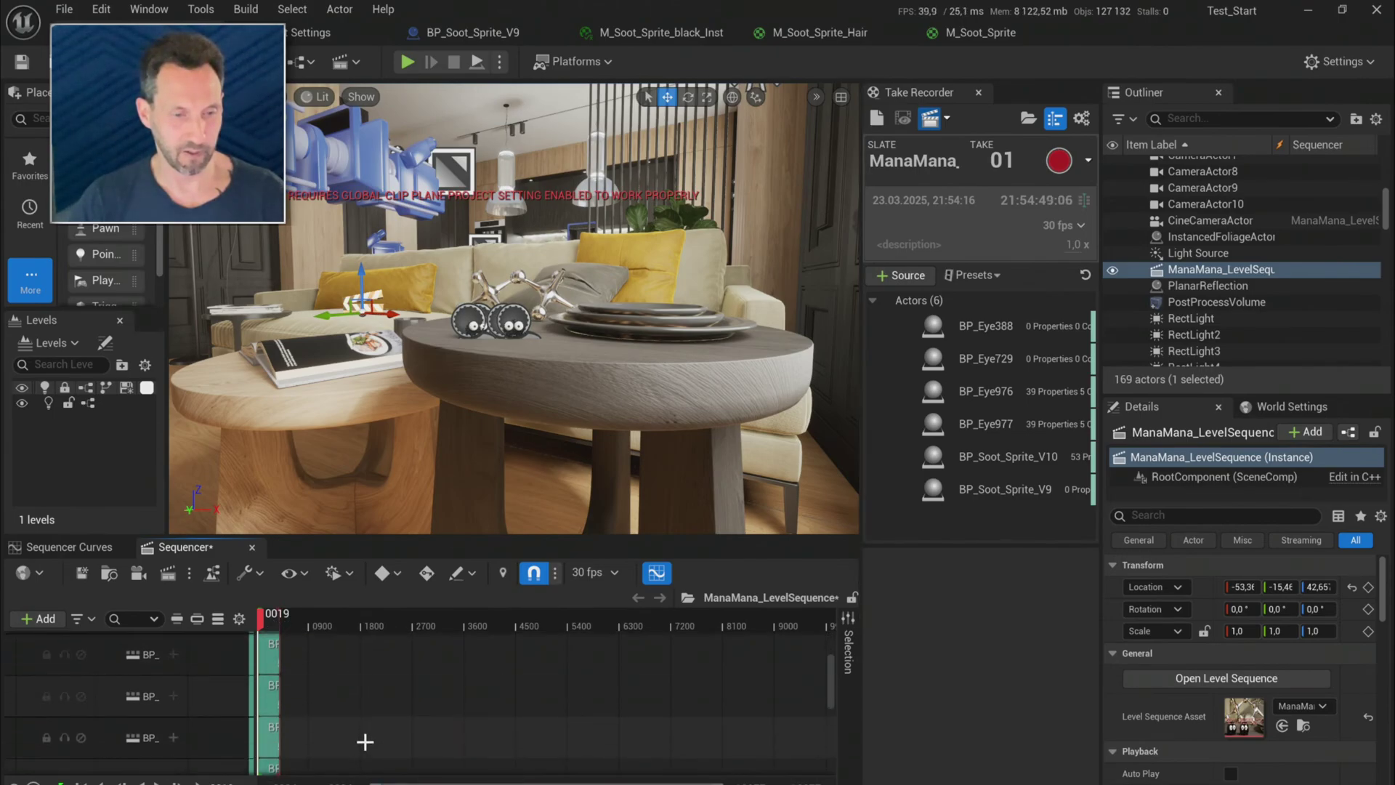
{"action": "scroll", "coordinate": [363, 735], "scroll_direction": "up", "scroll_amount": 3}
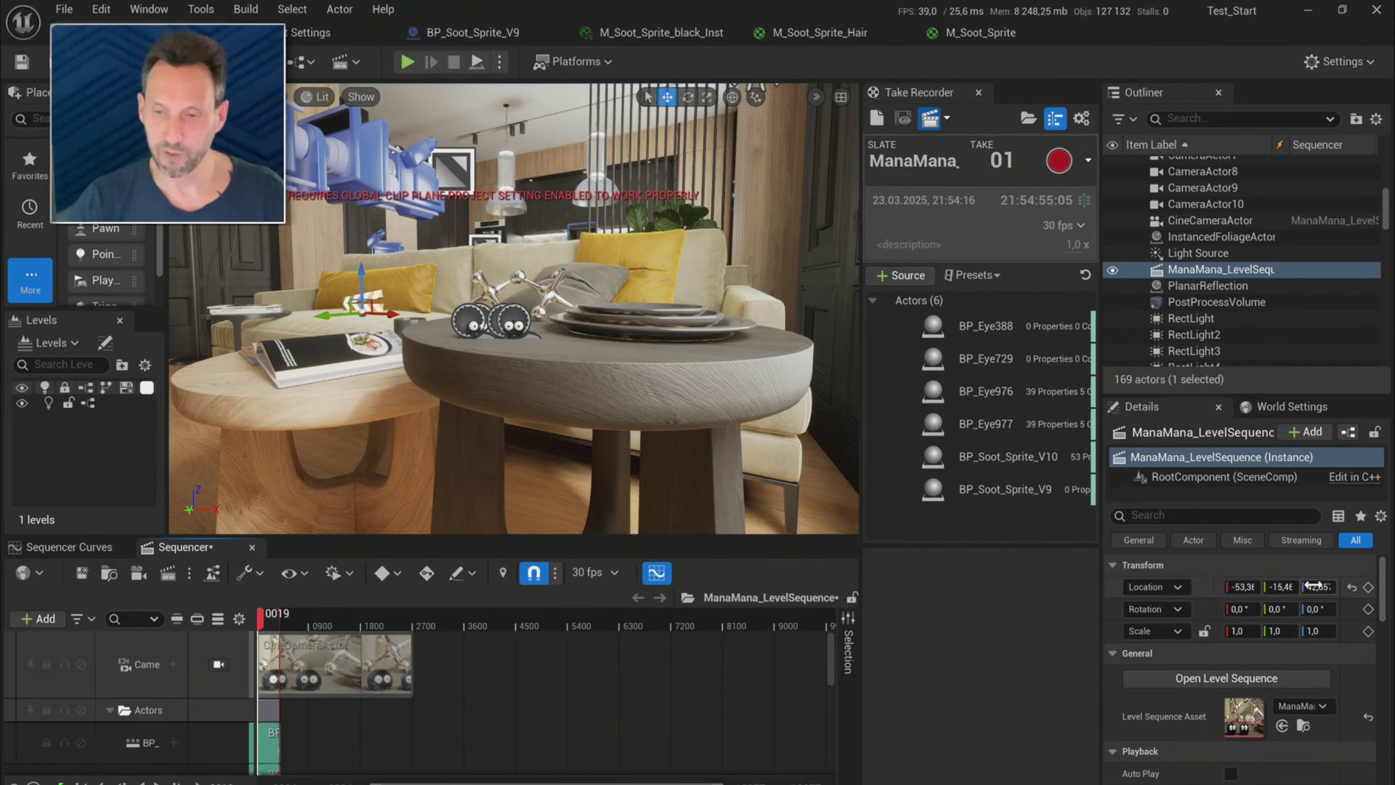
- Set the Z location of the recorded BP_Soot_Sprite_V9 and of the original BP_Soot_Sprite_V10 to 148,8
{"action": "left_click", "coordinate": [516, 319]}
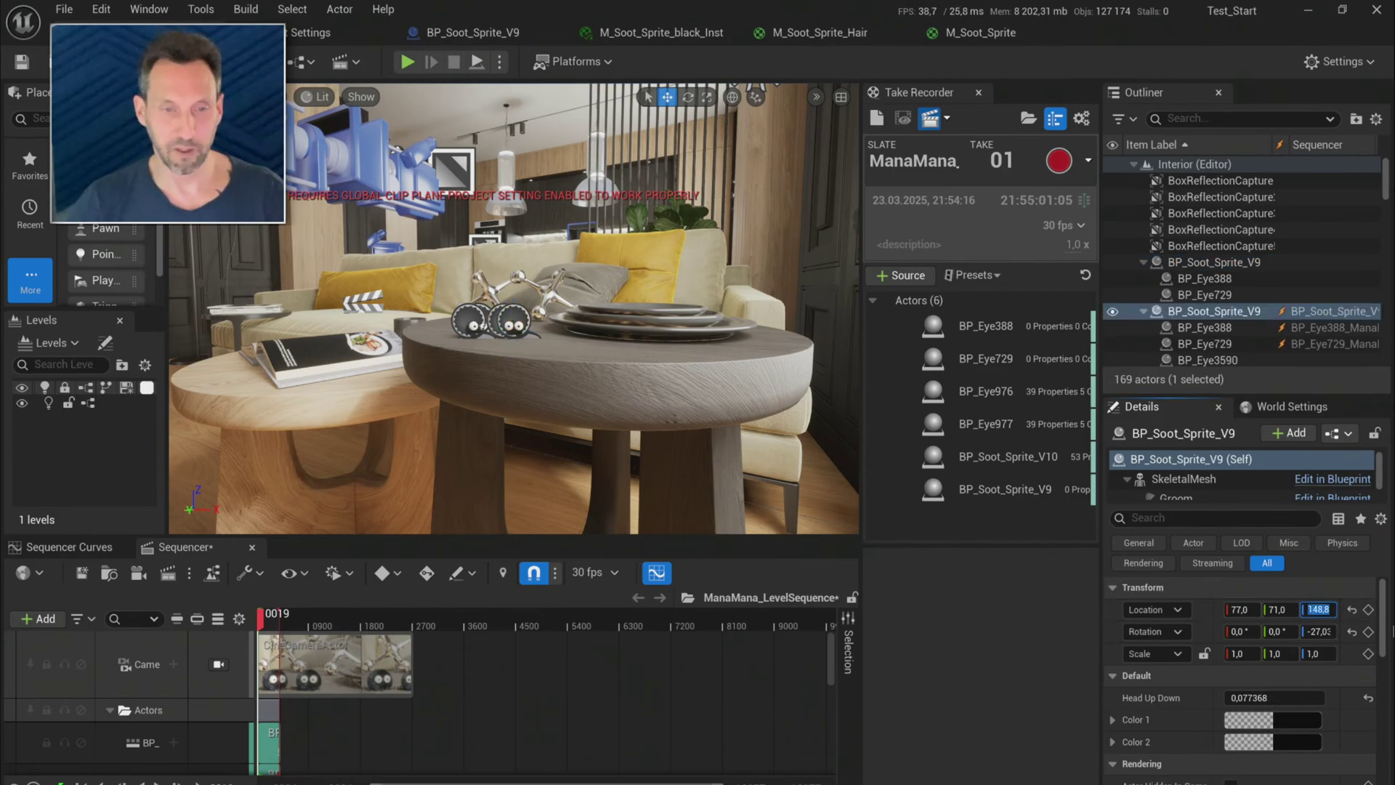
{"action": "double_click", "coordinate": [1311, 609]}
{"action": "left_click", "coordinate": [471, 321]}
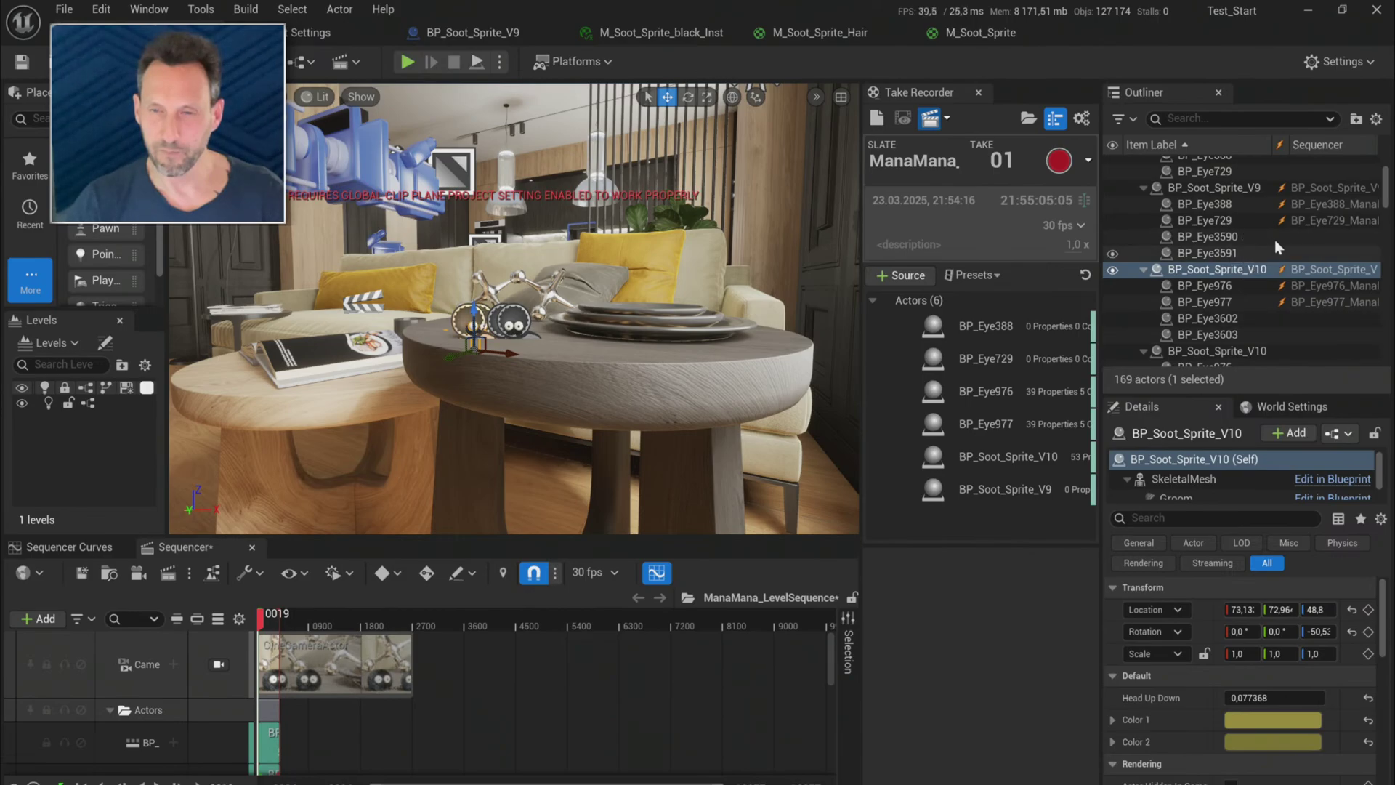
{"action": "left_click", "coordinate": [1239, 352]}
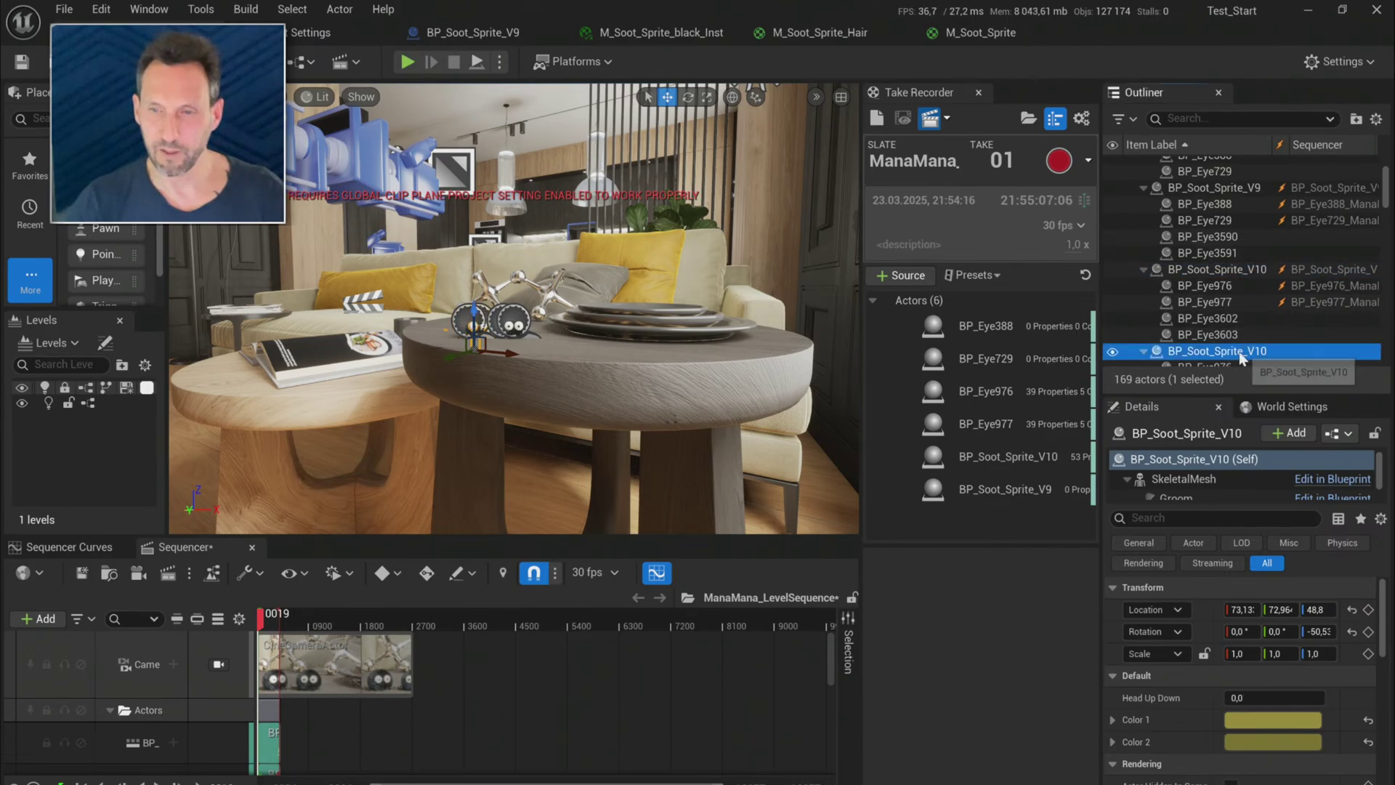
{"action": "left_click", "coordinate": [1316, 610]}
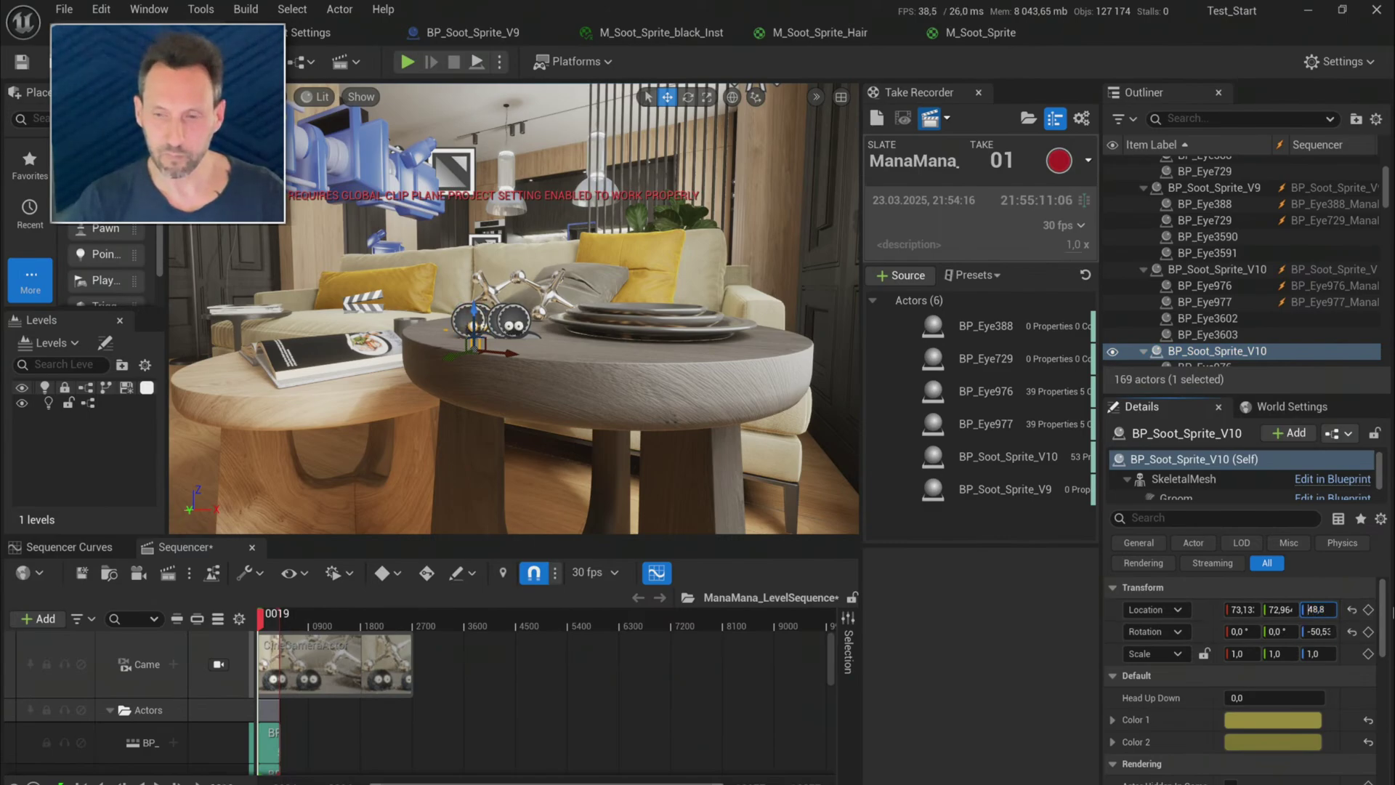
{"action": "double_click", "coordinate": [1307, 609]}
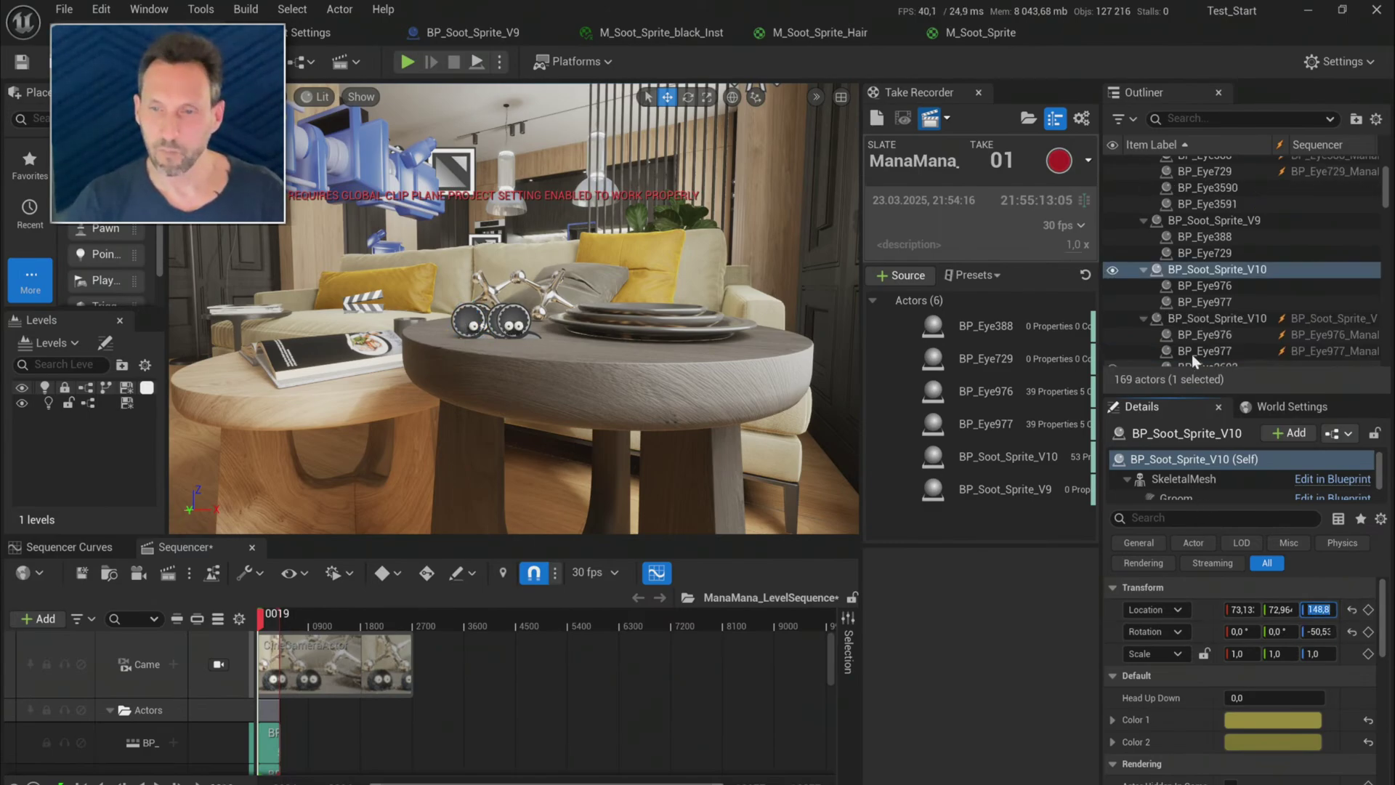
- Set the recorded BP_Soot_Sprite_V9's Z location back to 48,8
{"action": "left_click", "coordinate": [1274, 219]}
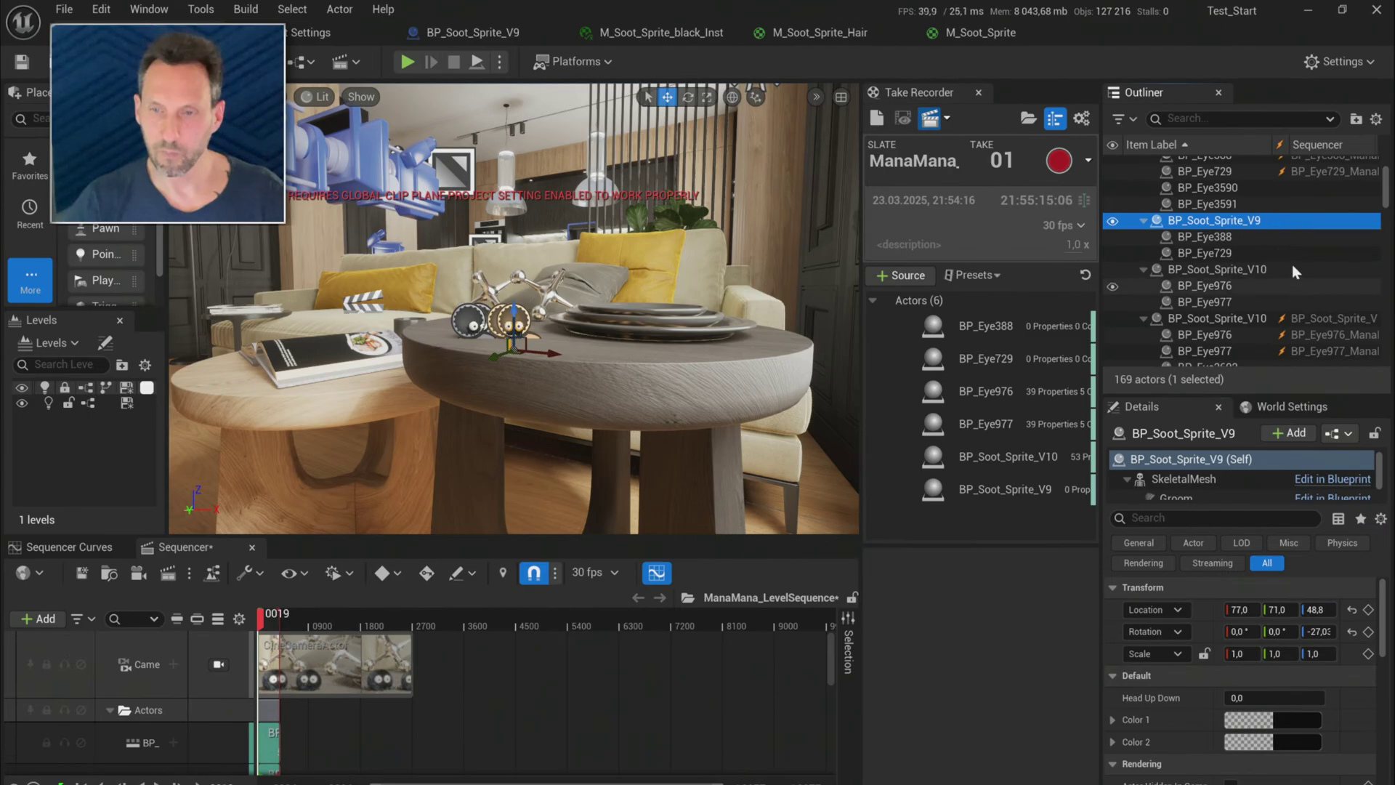
{"action": "left_click", "coordinate": [1322, 611]}
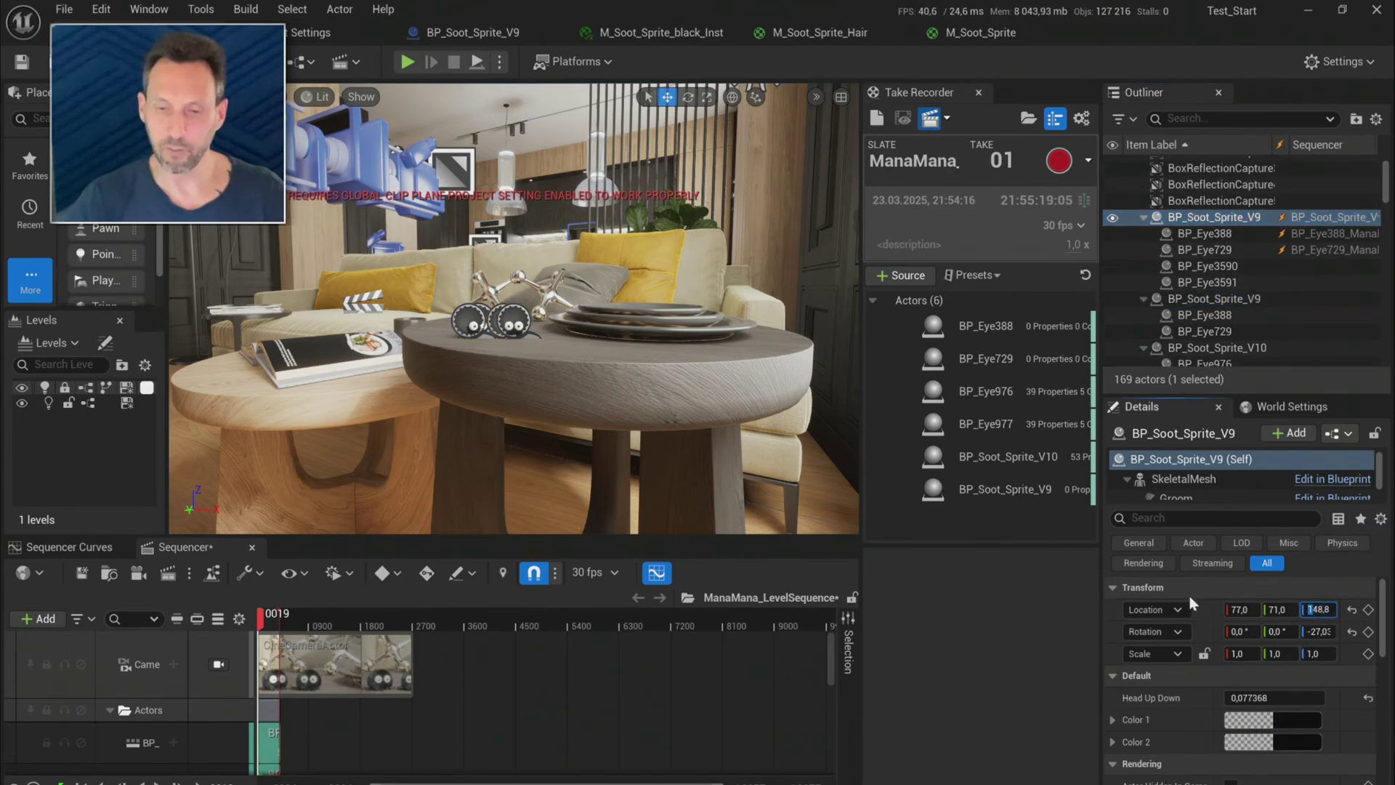
{"action": "key", "text": "BackSpace"}
{"action": "key", "text": "Return"}
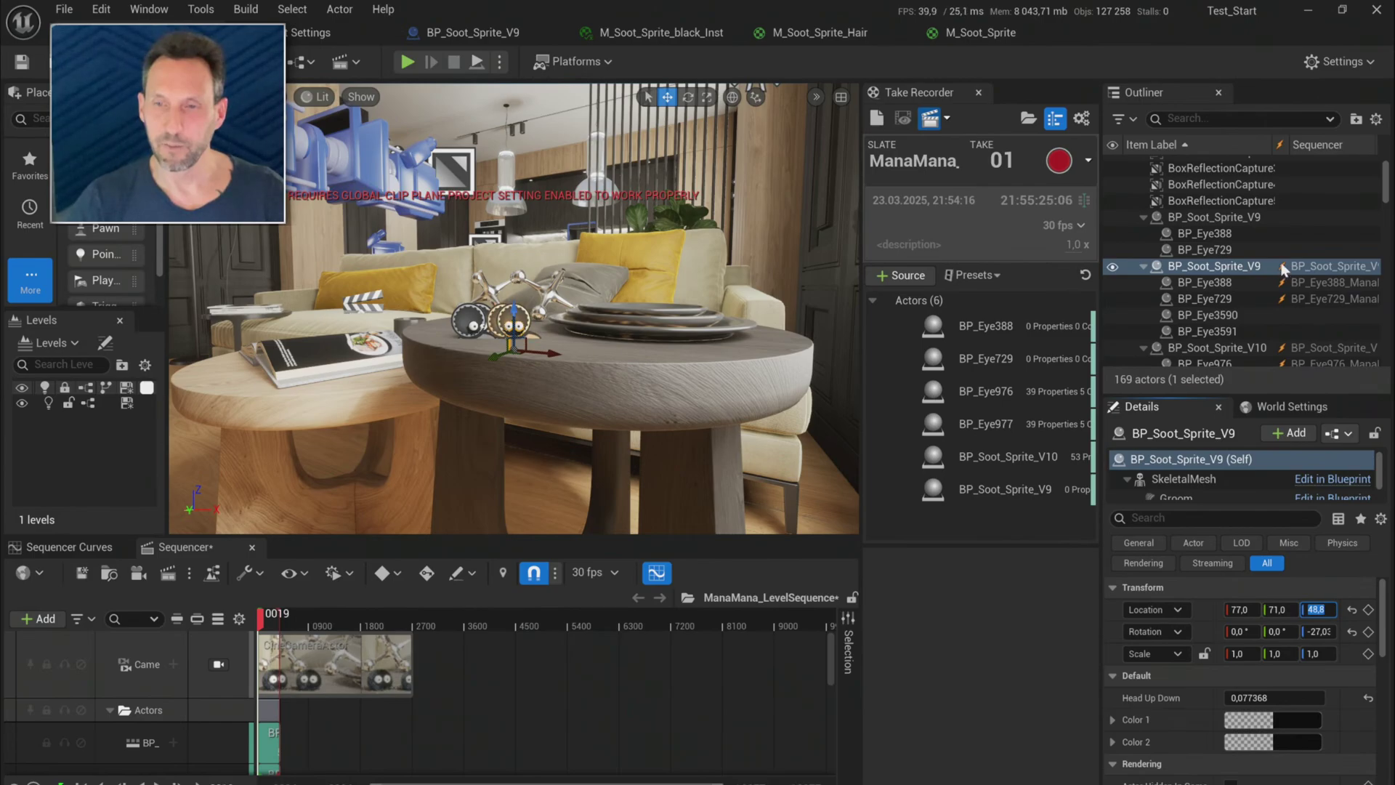
- Set the original BP_Soot_Sprite_V9's Z location to 148,8 and start playing the level
{"action": "left_click", "coordinate": [1238, 217]}
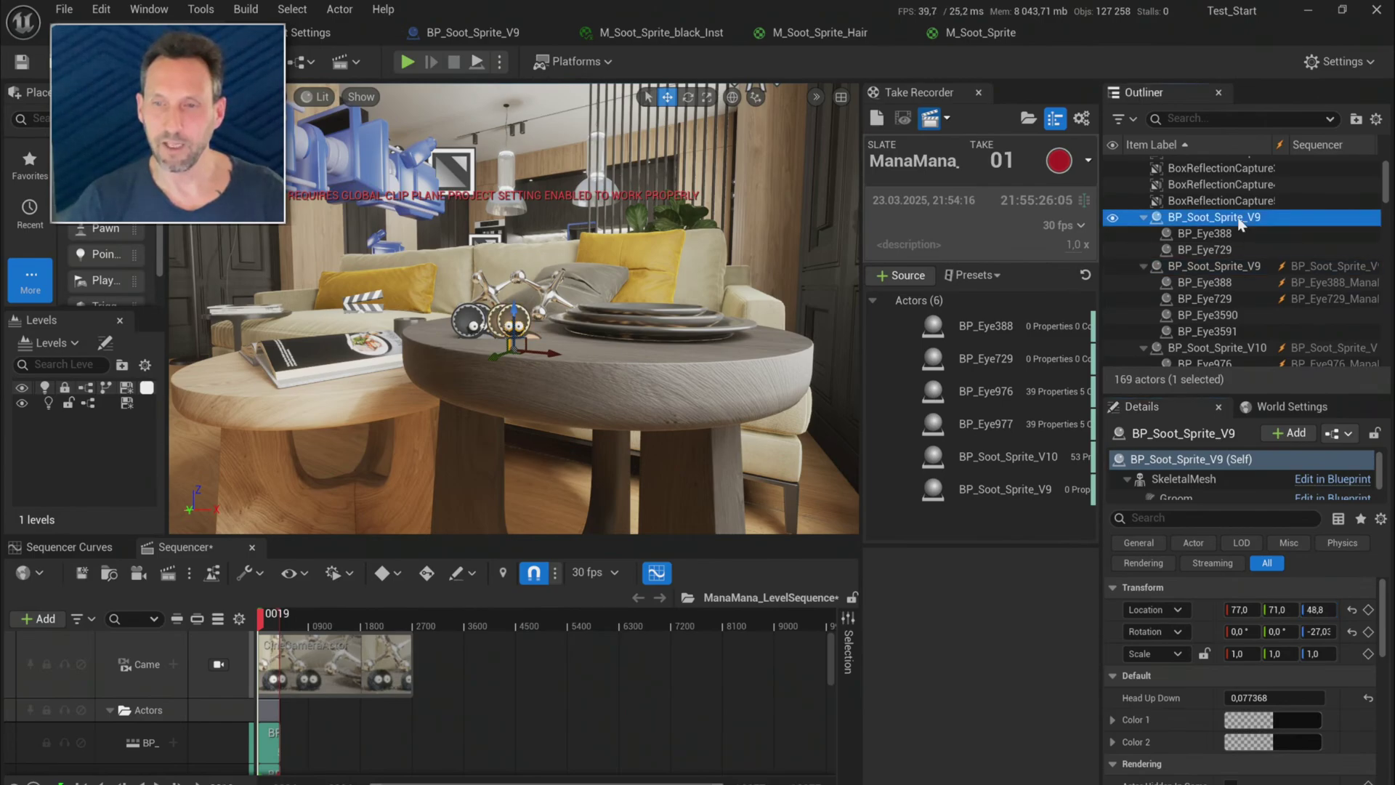
{"action": "left_click", "coordinate": [1305, 610]}
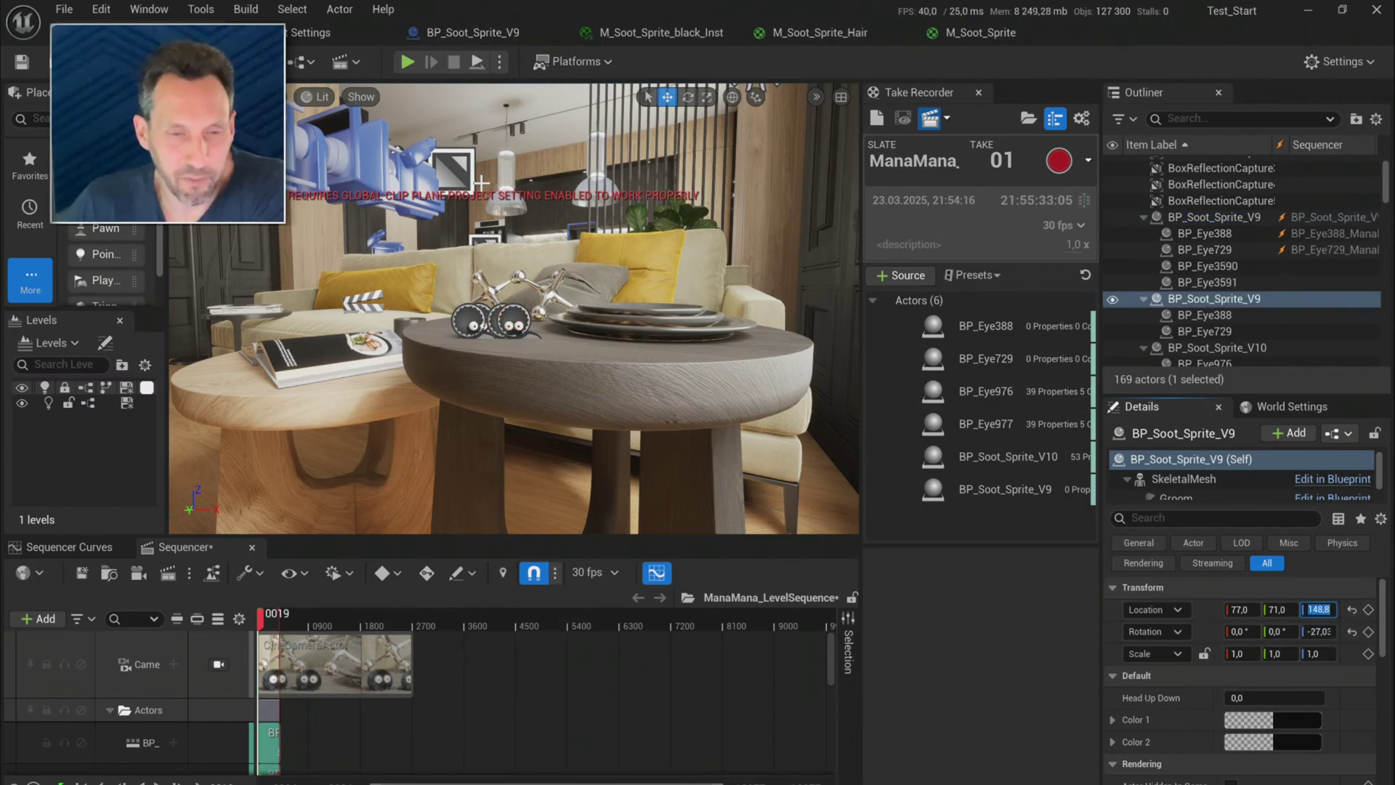
{"action": "left_click", "coordinate": [404, 65]}
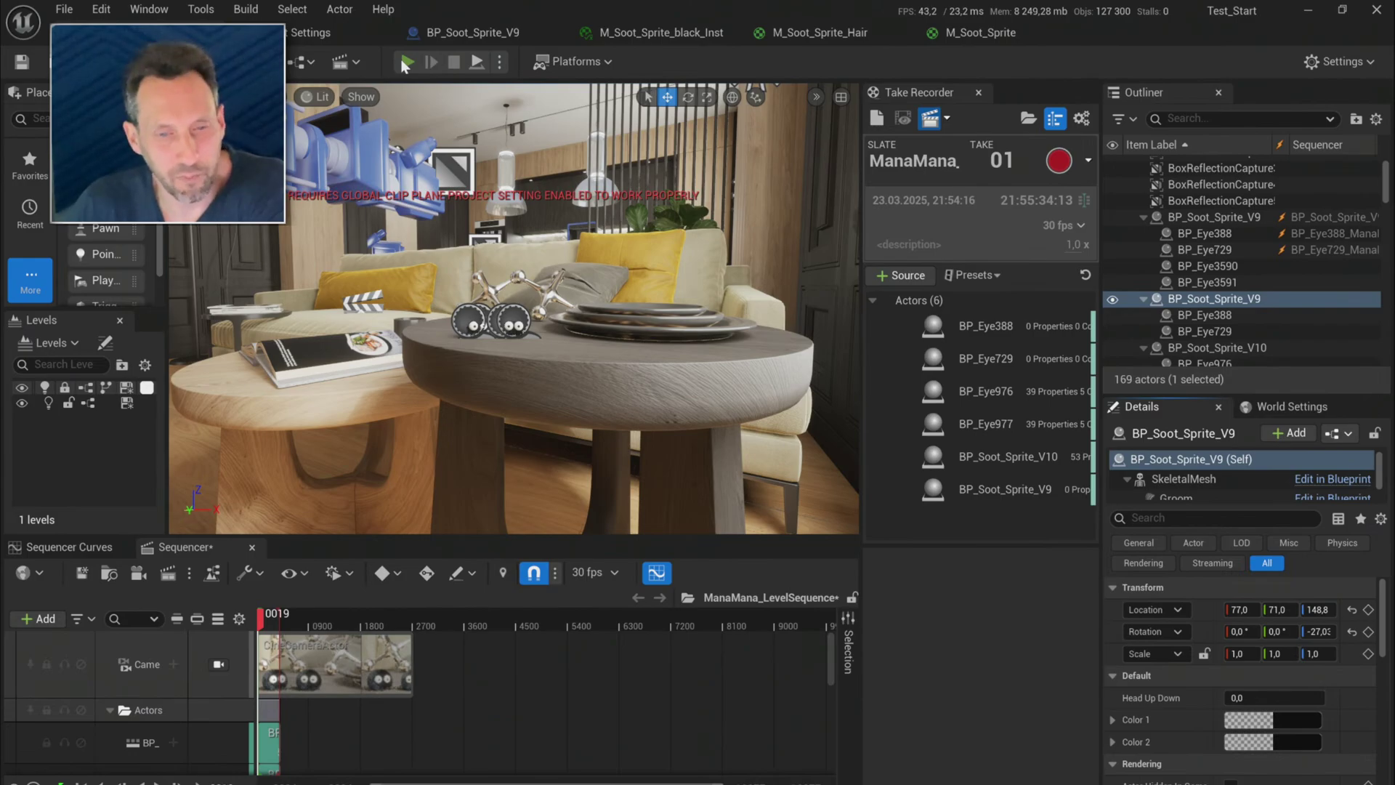
- Send the crash report and restart the Test_Start project, minimising the browser window
{"action": "key", "text": "alt+Tab"}
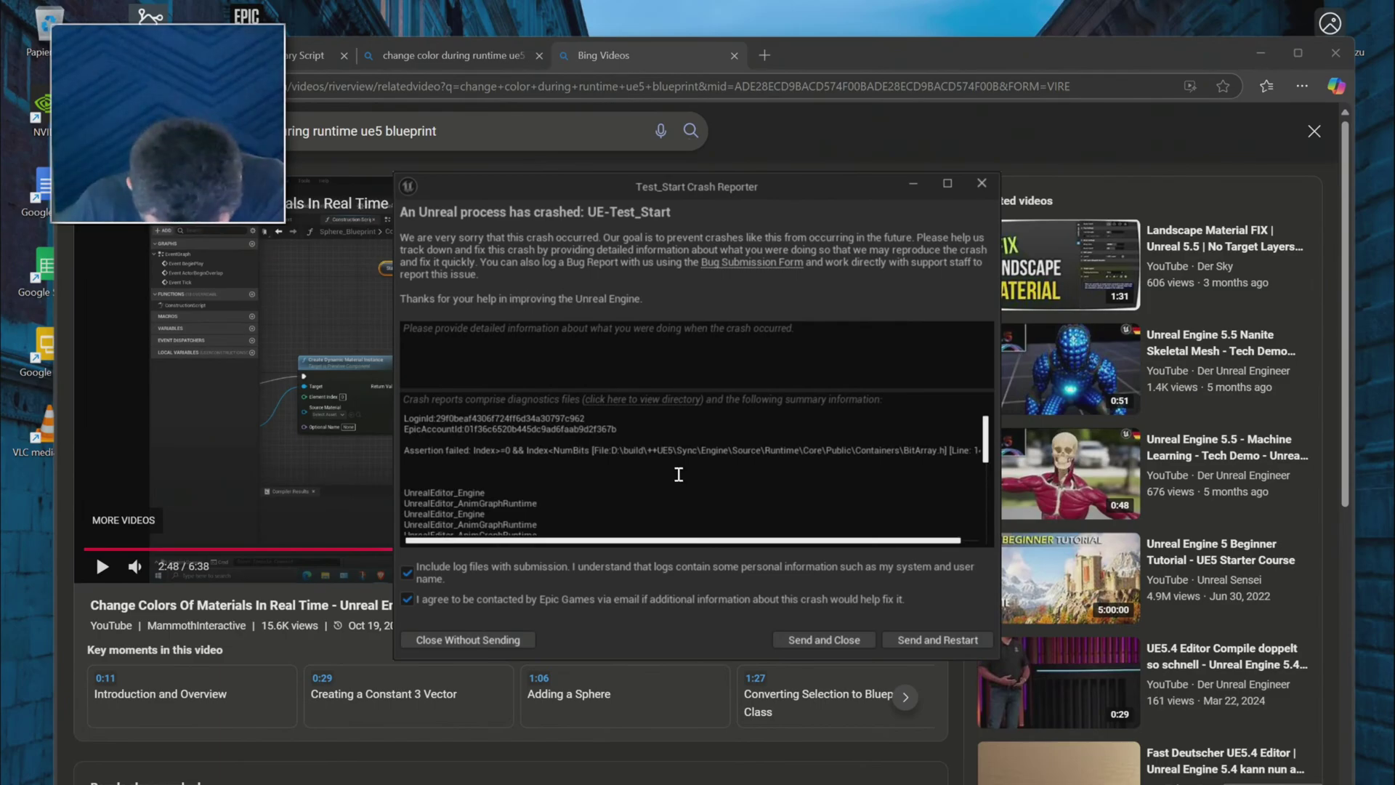
{"action": "left_click", "coordinate": [919, 639]}
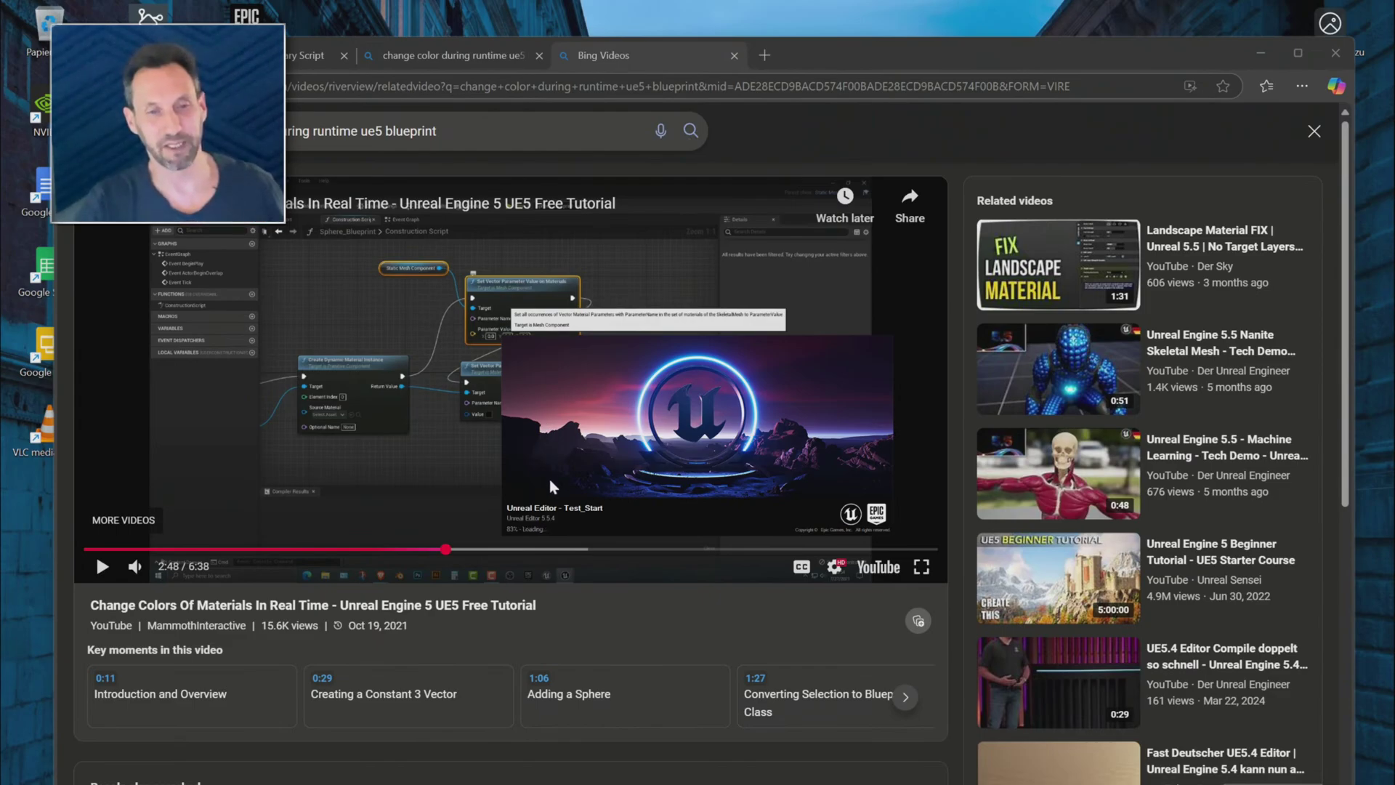
{"action": "left_click", "coordinate": [1266, 52]}
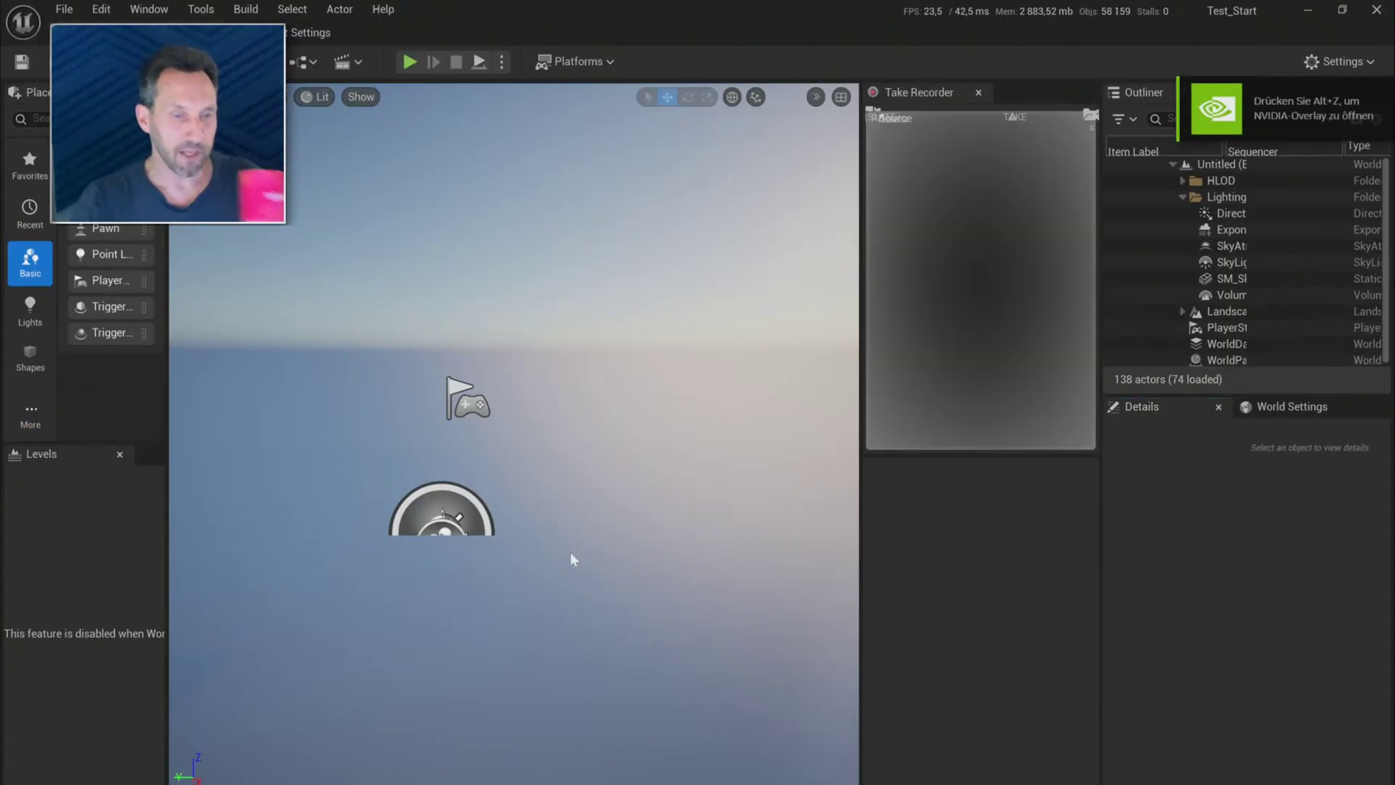
- Open the Interior level from the Maps folder of ArchVizInteriorVol3
{"action": "key", "text": "ctrl+space"}
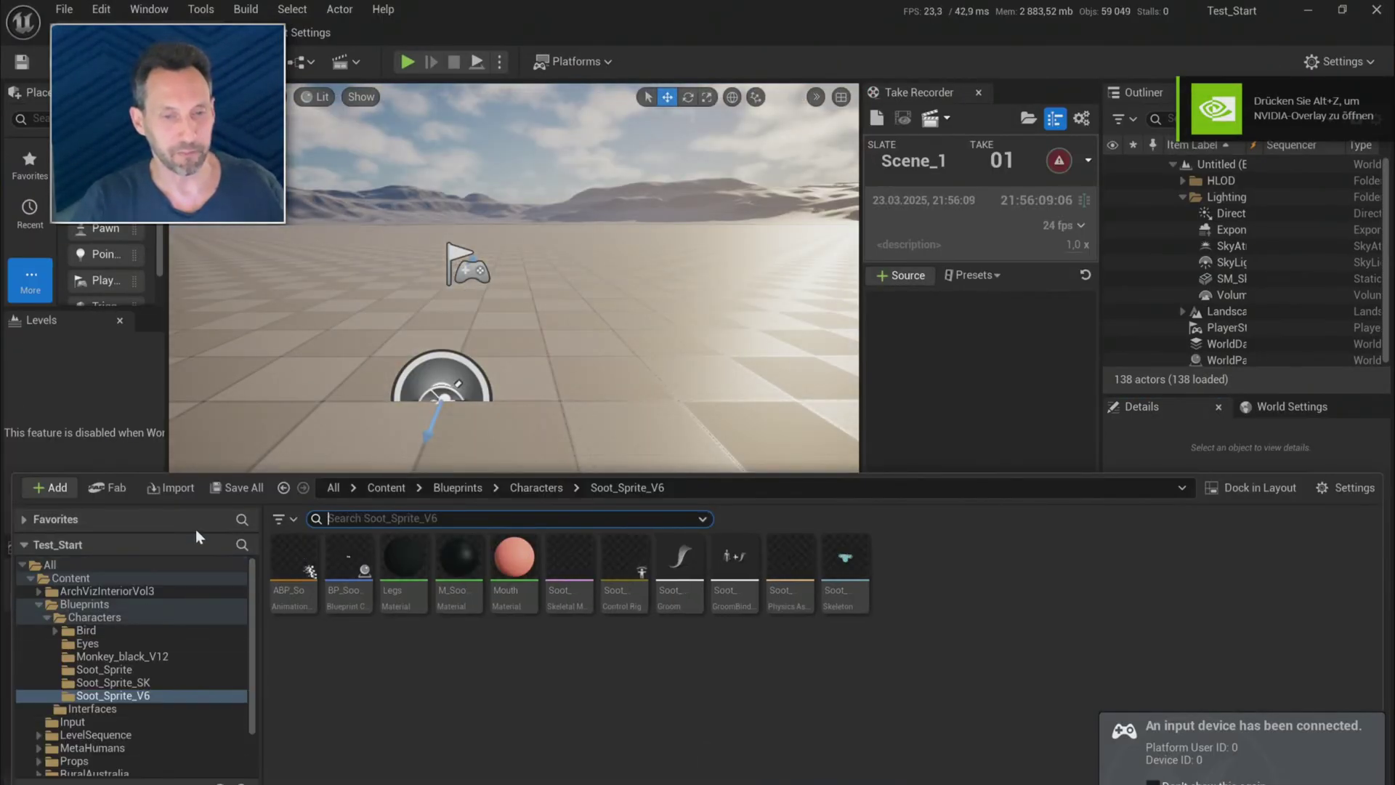
{"action": "left_click", "coordinate": [40, 591]}
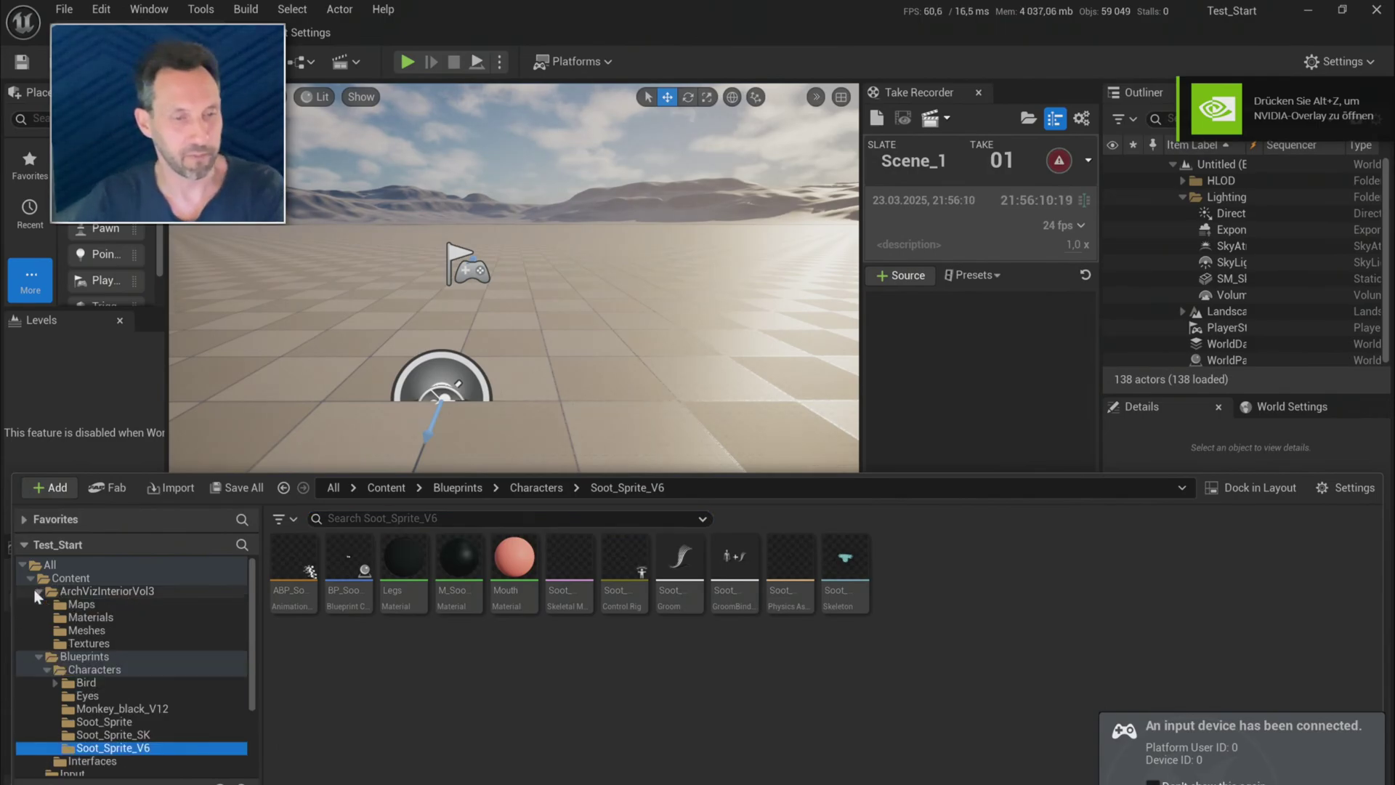
{"action": "left_click", "coordinate": [72, 605]}
{"action": "left_click", "coordinate": [292, 556]}
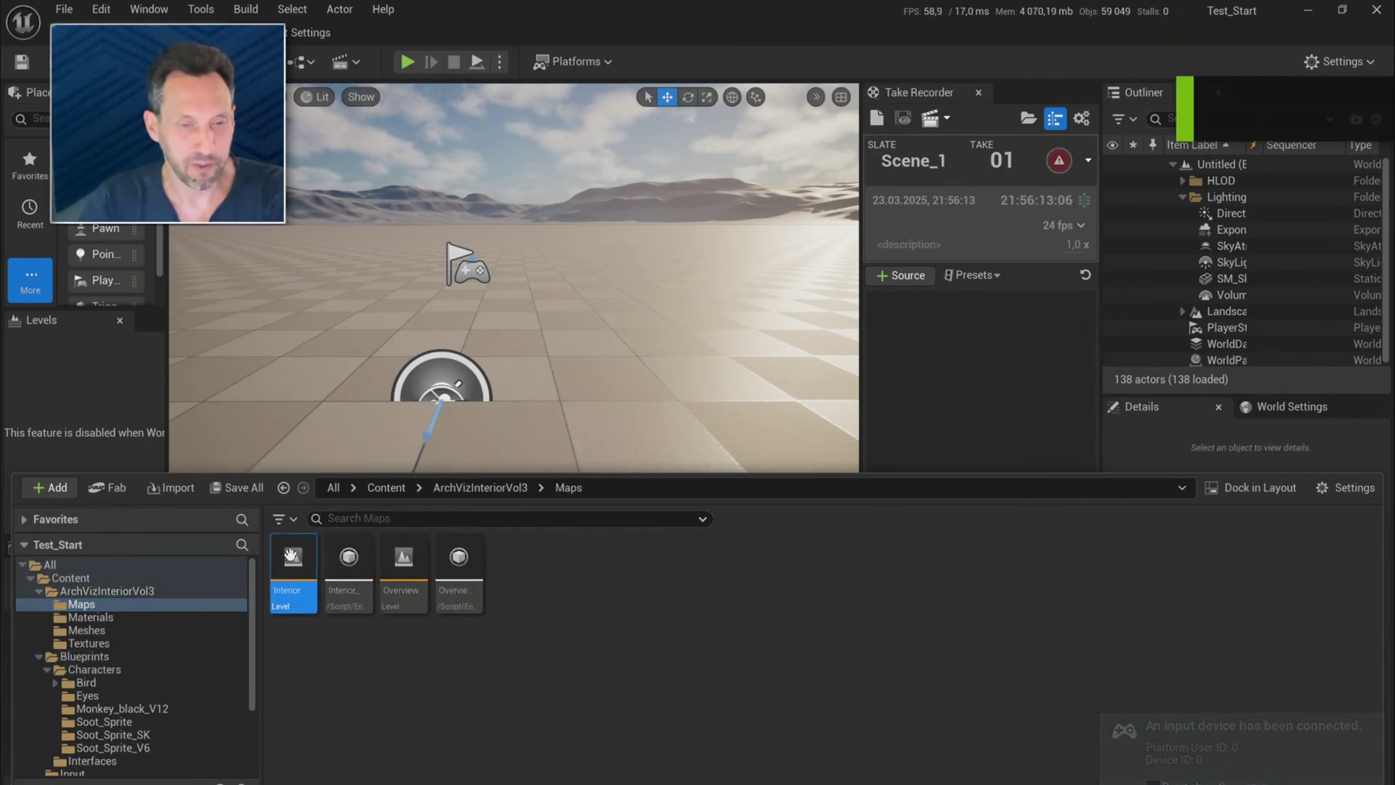
{"action": "double_click", "coordinate": [291, 555]}
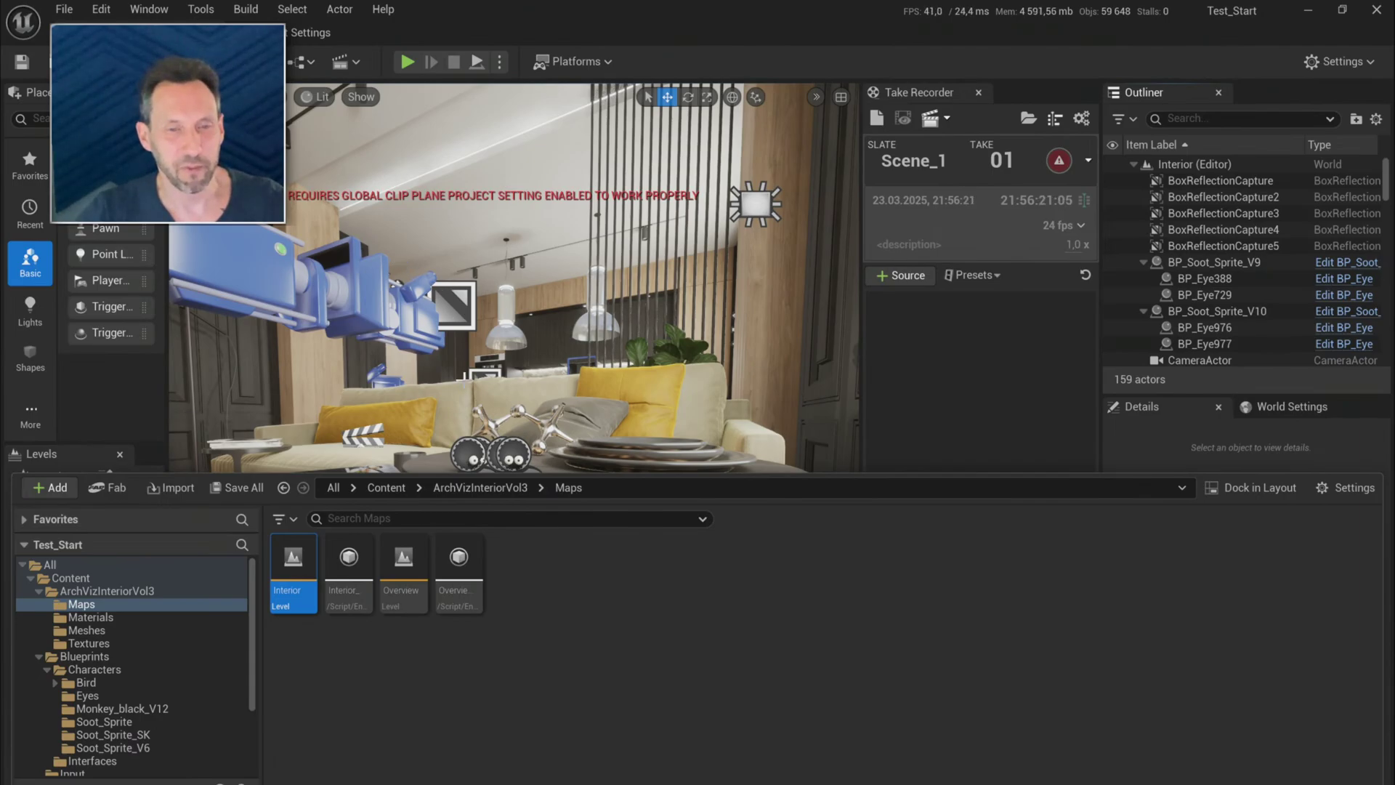
- Select the ManaMana_LevelSequence actor in the Interior level and open its level sequence in Sequencer
{"action": "right_click_drag", "start_coordinate": [461, 440], "coordinate": [462, 478]}
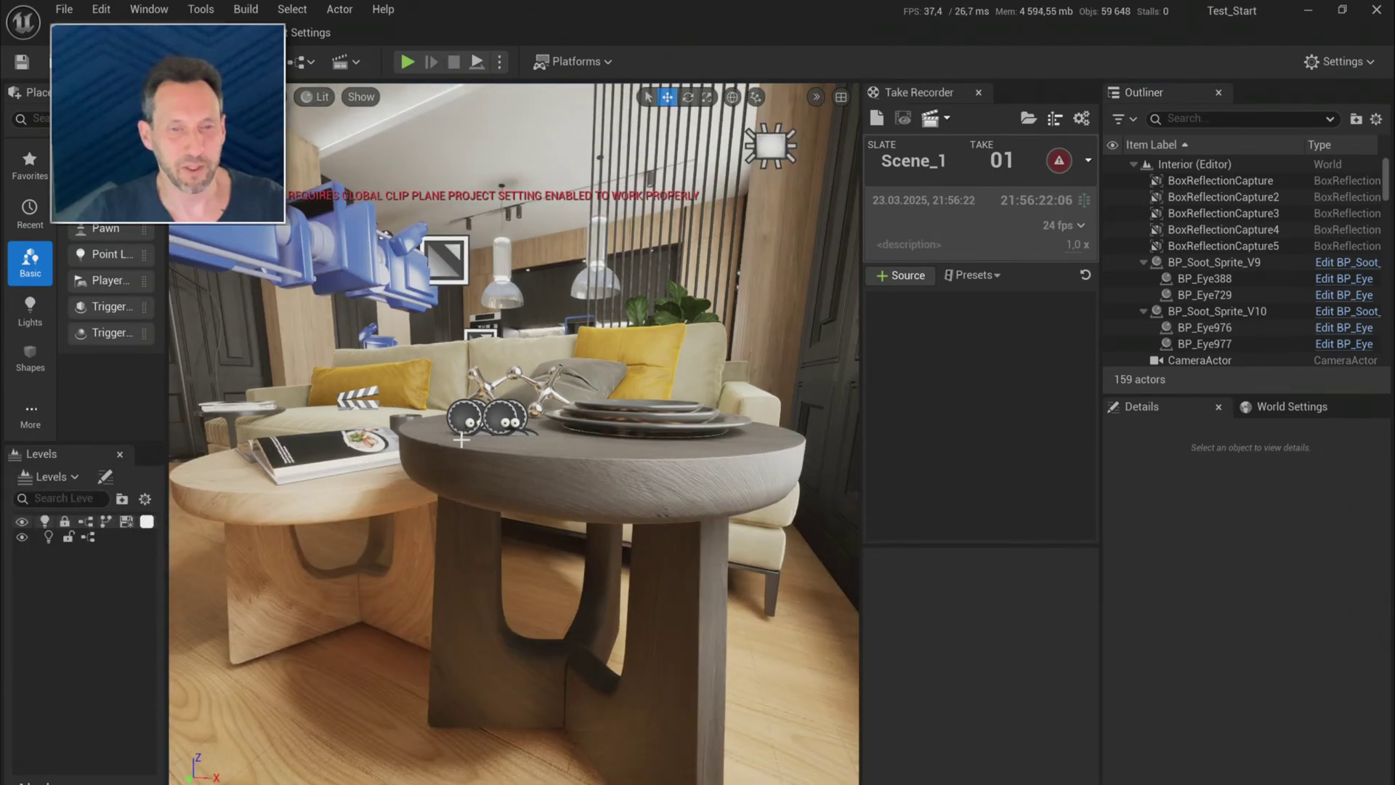
{"action": "left_click", "coordinate": [351, 396]}
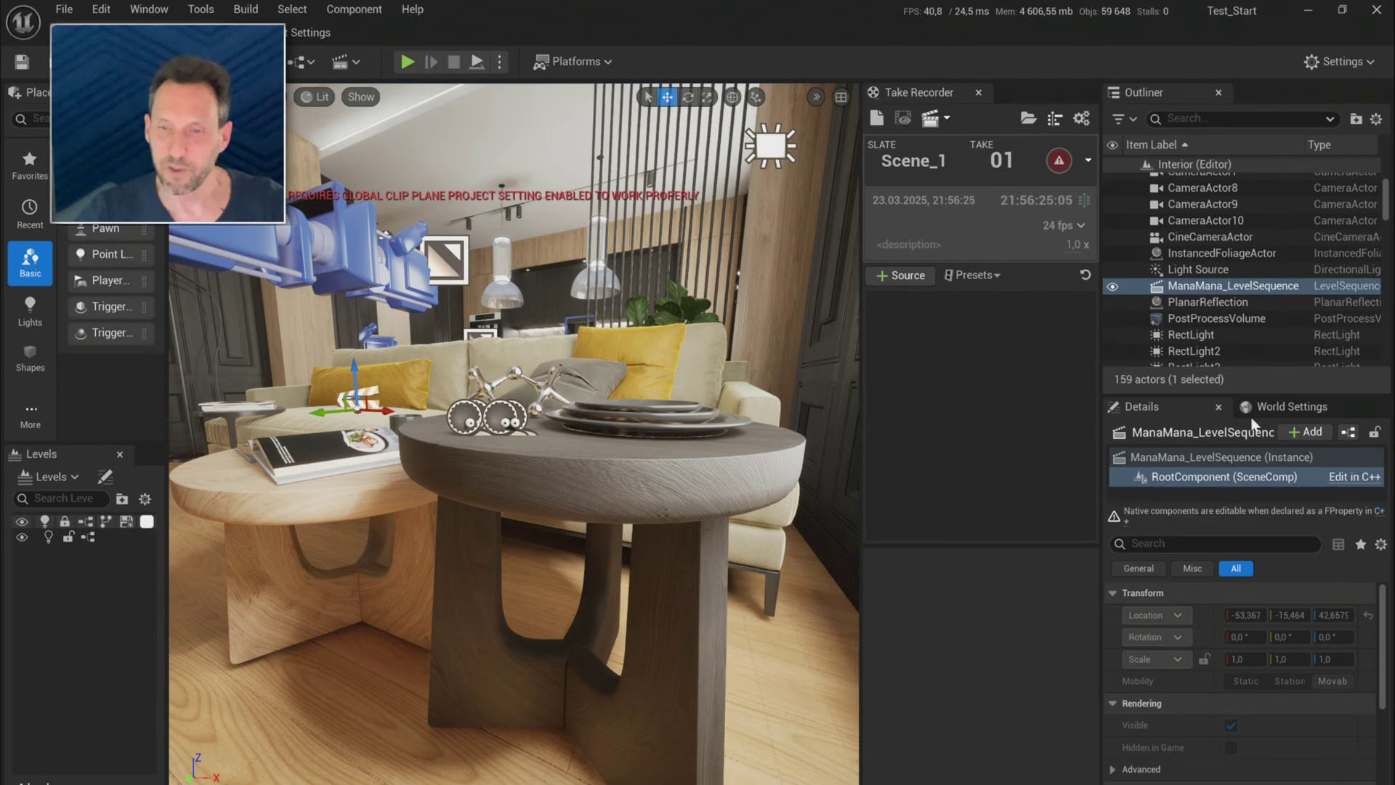
{"action": "left_click", "coordinate": [1218, 458]}
{"action": "double_click", "coordinate": [1242, 709]}
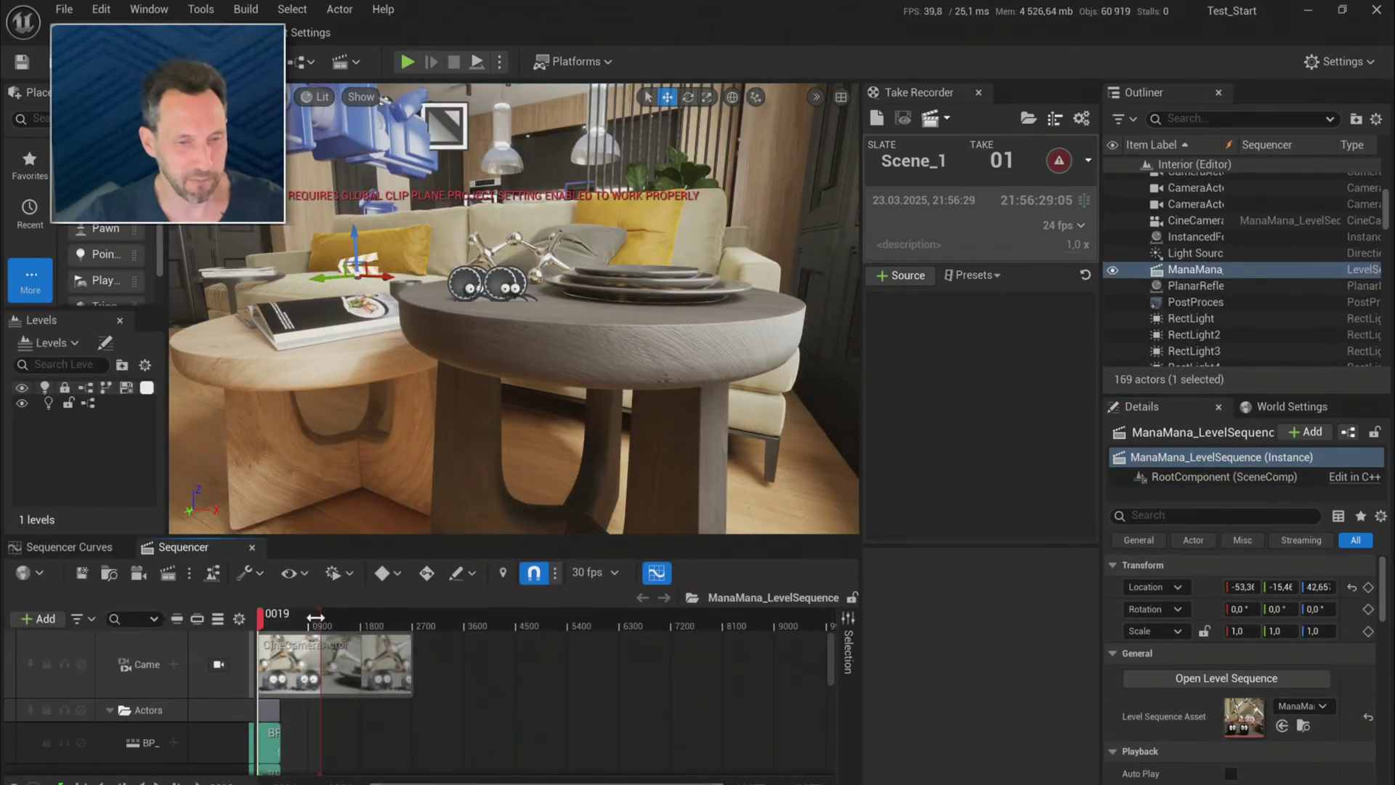
- Shorten the playback range to the end of the recorded clips and save the sequence with its recorded subsequences
{"action": "left_click_drag", "start_coordinate": [309, 621], "coordinate": [280, 627]}
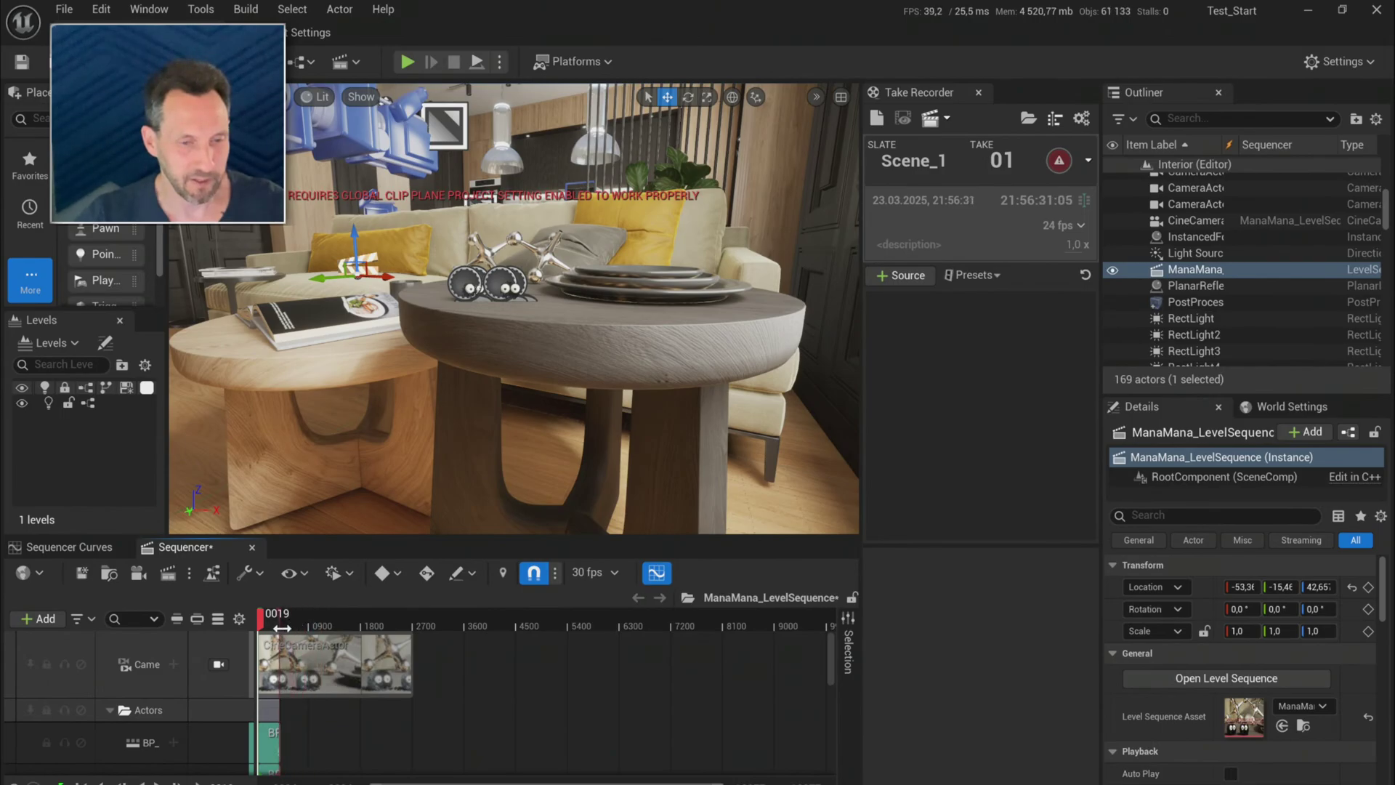
{"action": "left_click", "coordinate": [82, 573]}
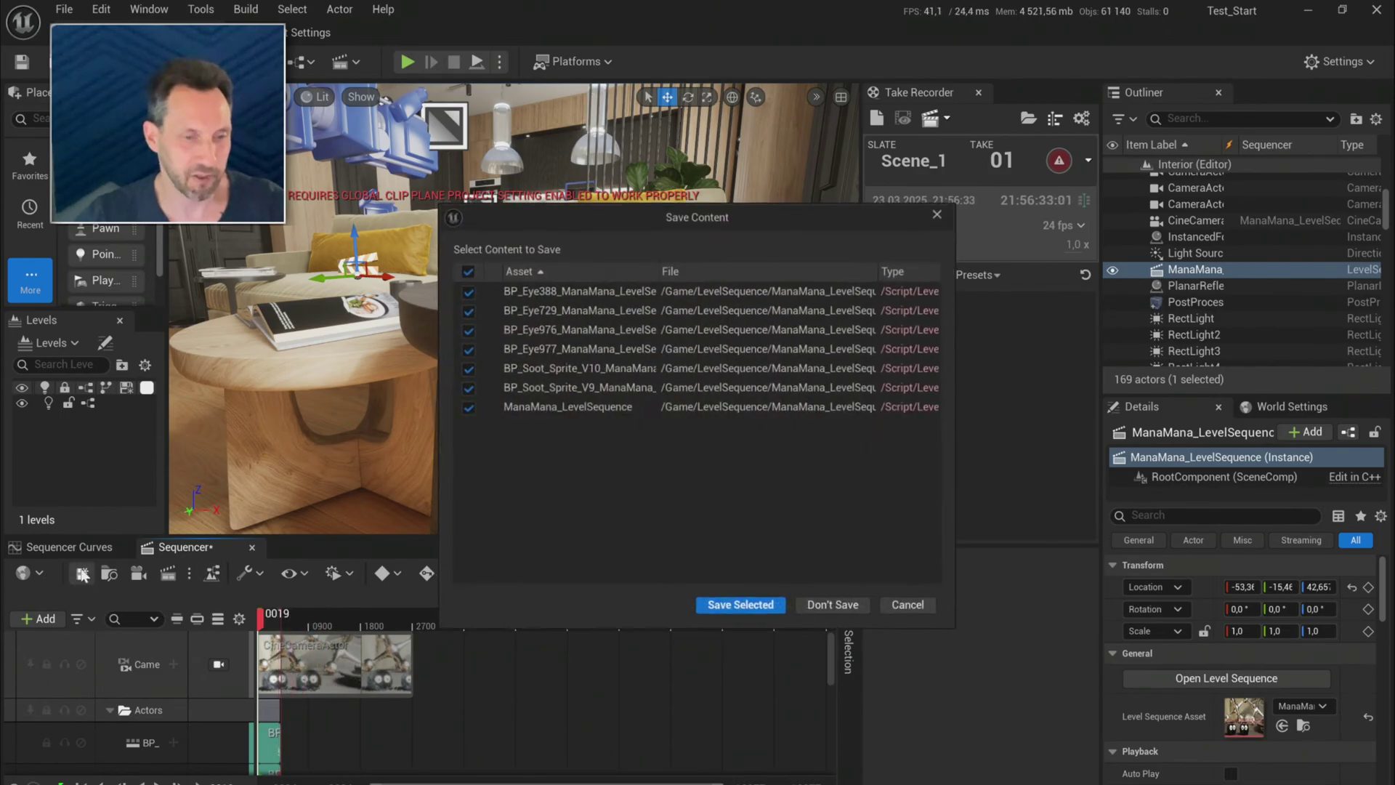
{"action": "left_click", "coordinate": [760, 609]}
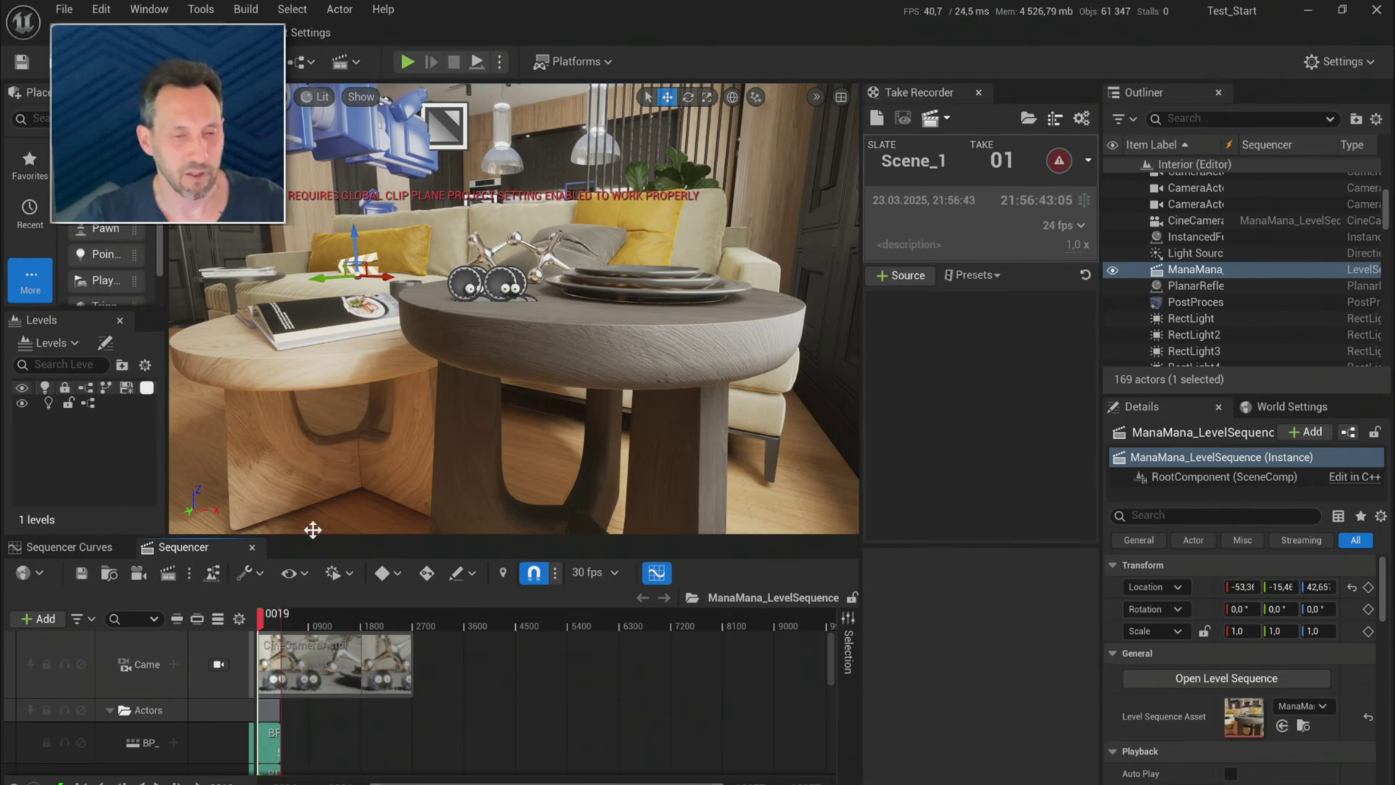
- Send ManaMana_LevelSequence to the Movie Render Queue and apply the Worm_4k_Config preset to the job
{"action": "left_click", "coordinate": [169, 573]}
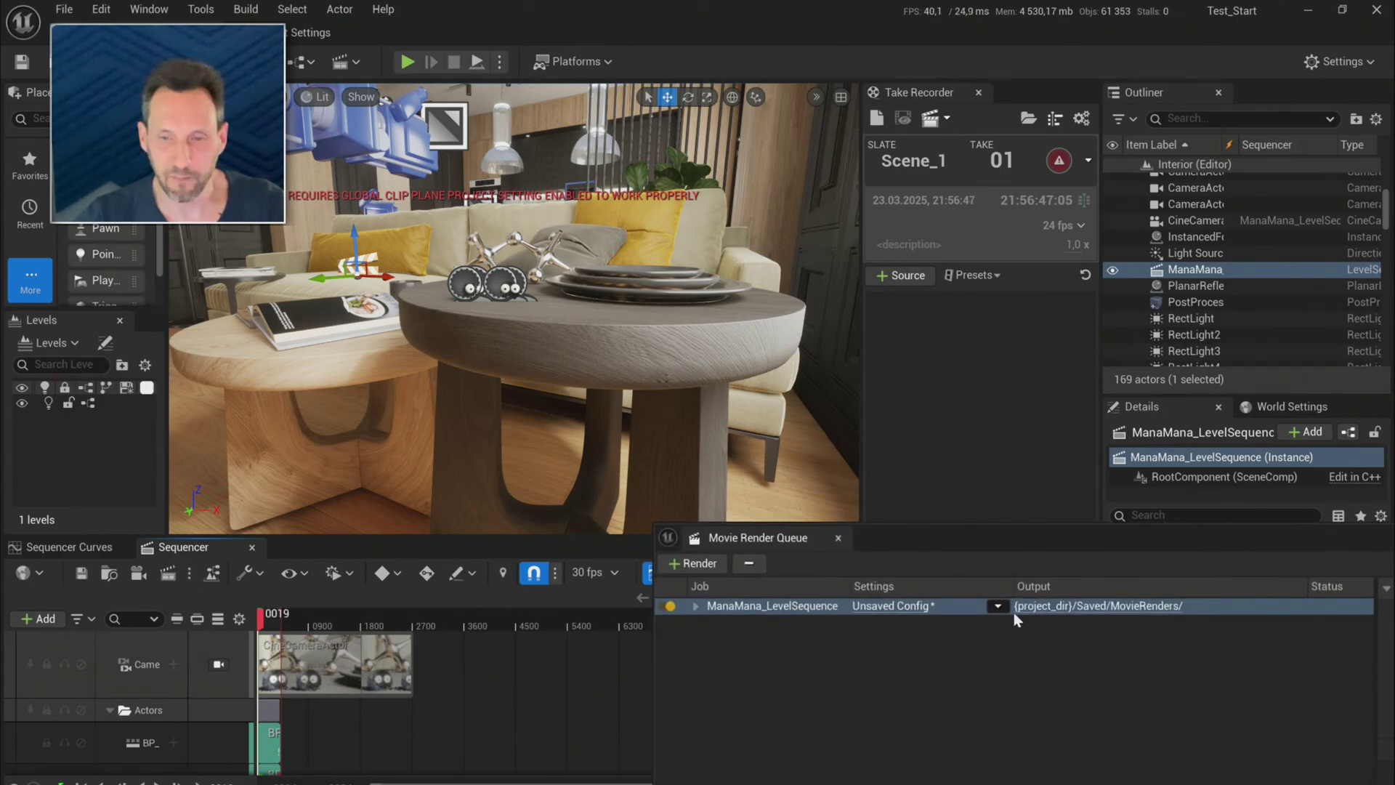
{"action": "left_click", "coordinate": [998, 605]}
{"action": "left_click", "coordinate": [1099, 420]}
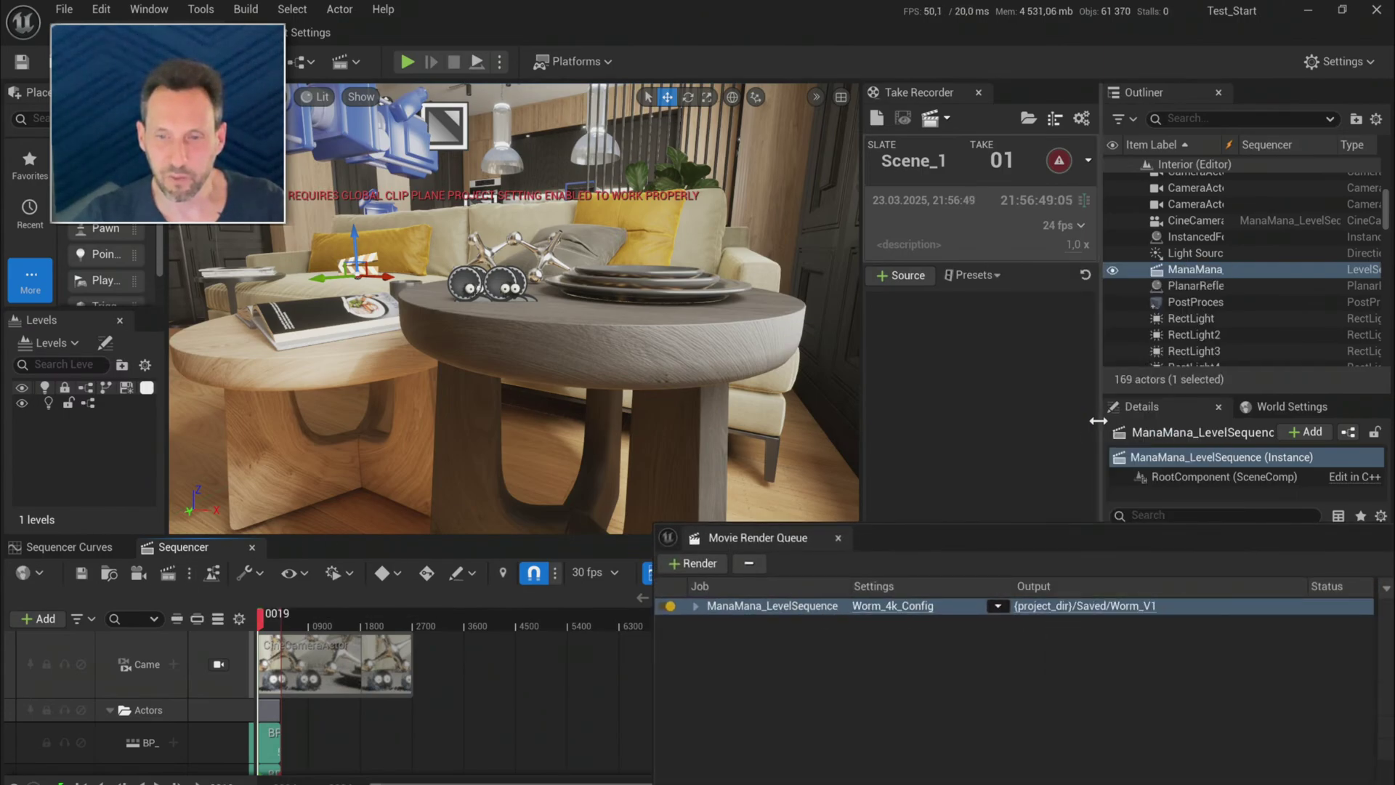
{"action": "left_click_drag", "start_coordinate": [970, 543], "coordinate": [679, 308]}
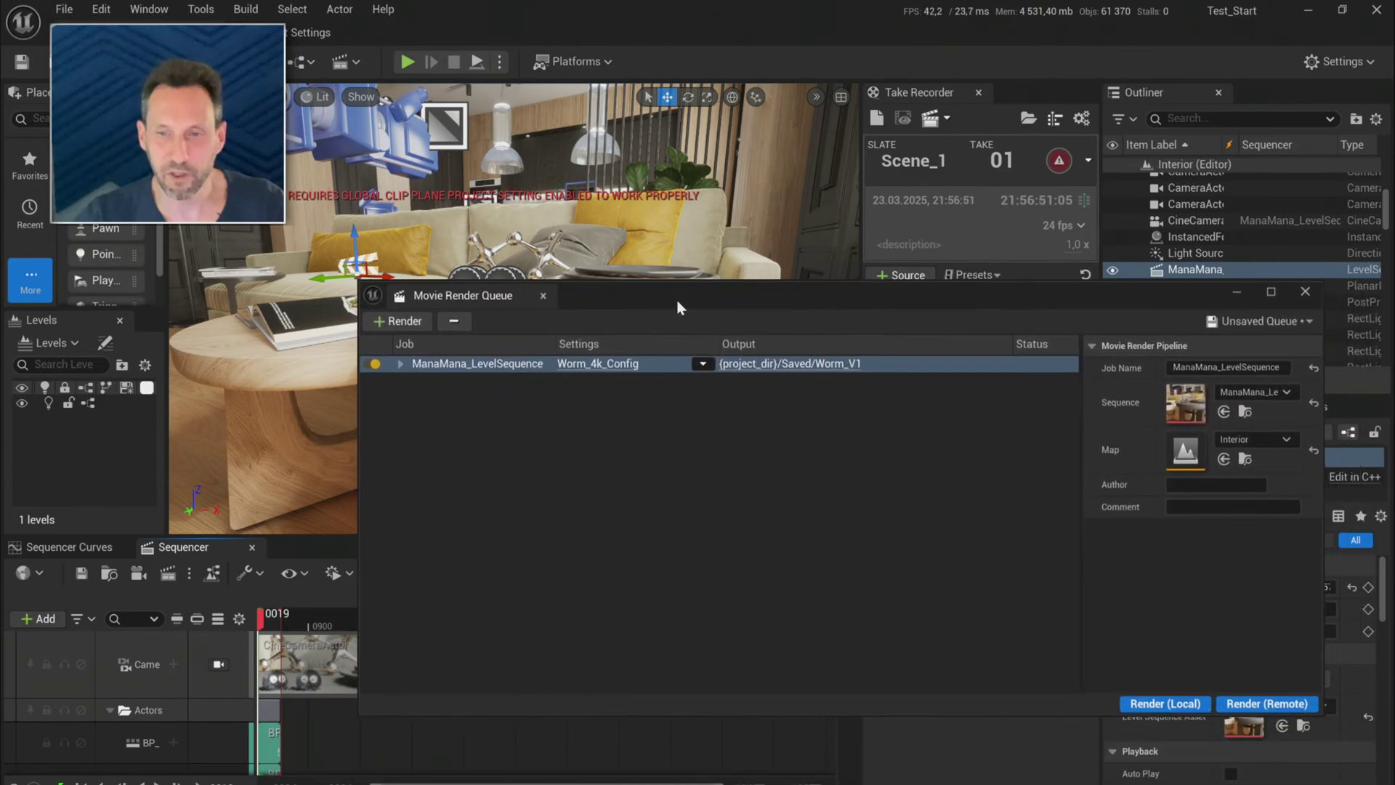
- Set the render job's output directory to {project_dir}/Saved/Yellow_V1 and accept the settings
{"action": "left_click", "coordinate": [614, 367]}
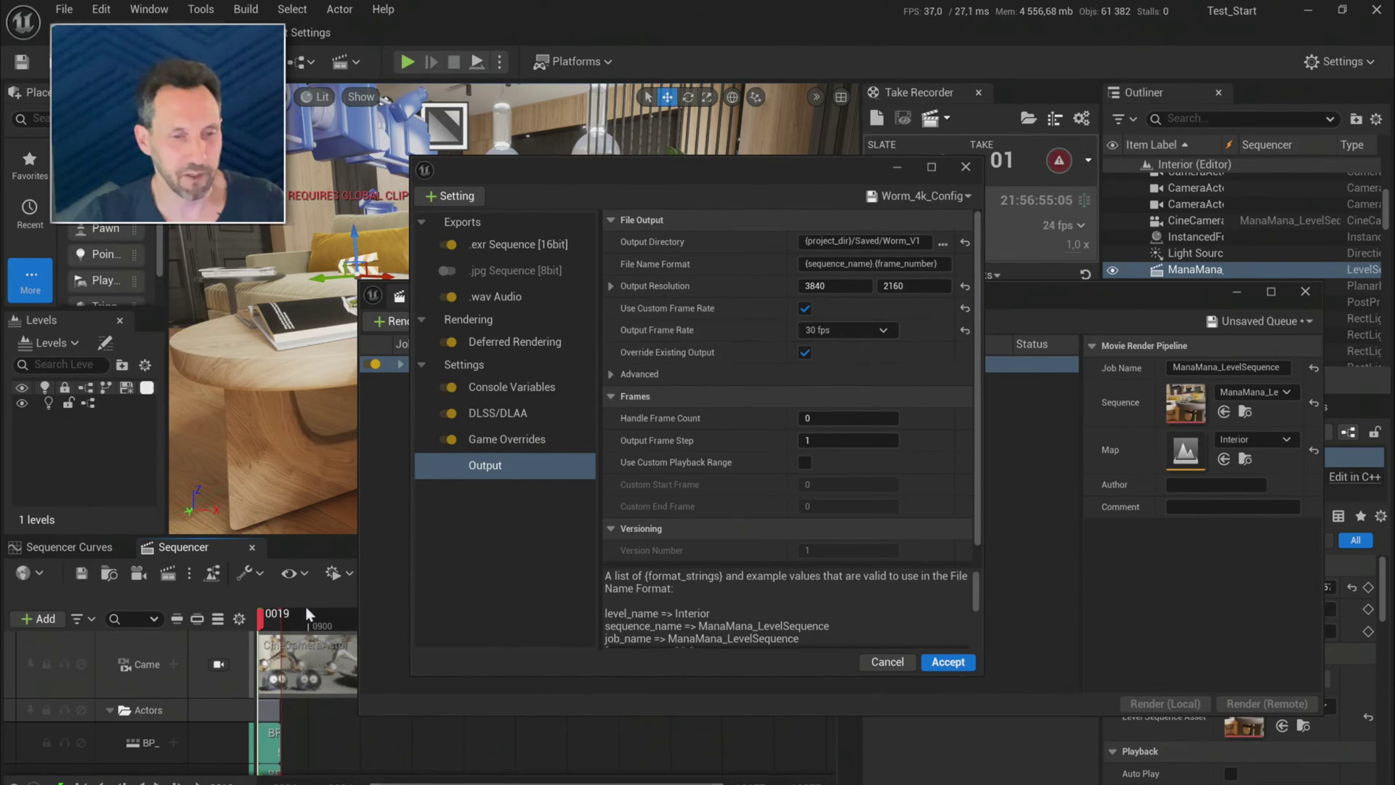
{"action": "left_click_drag", "start_coordinate": [602, 164], "coordinate": [628, 177]}
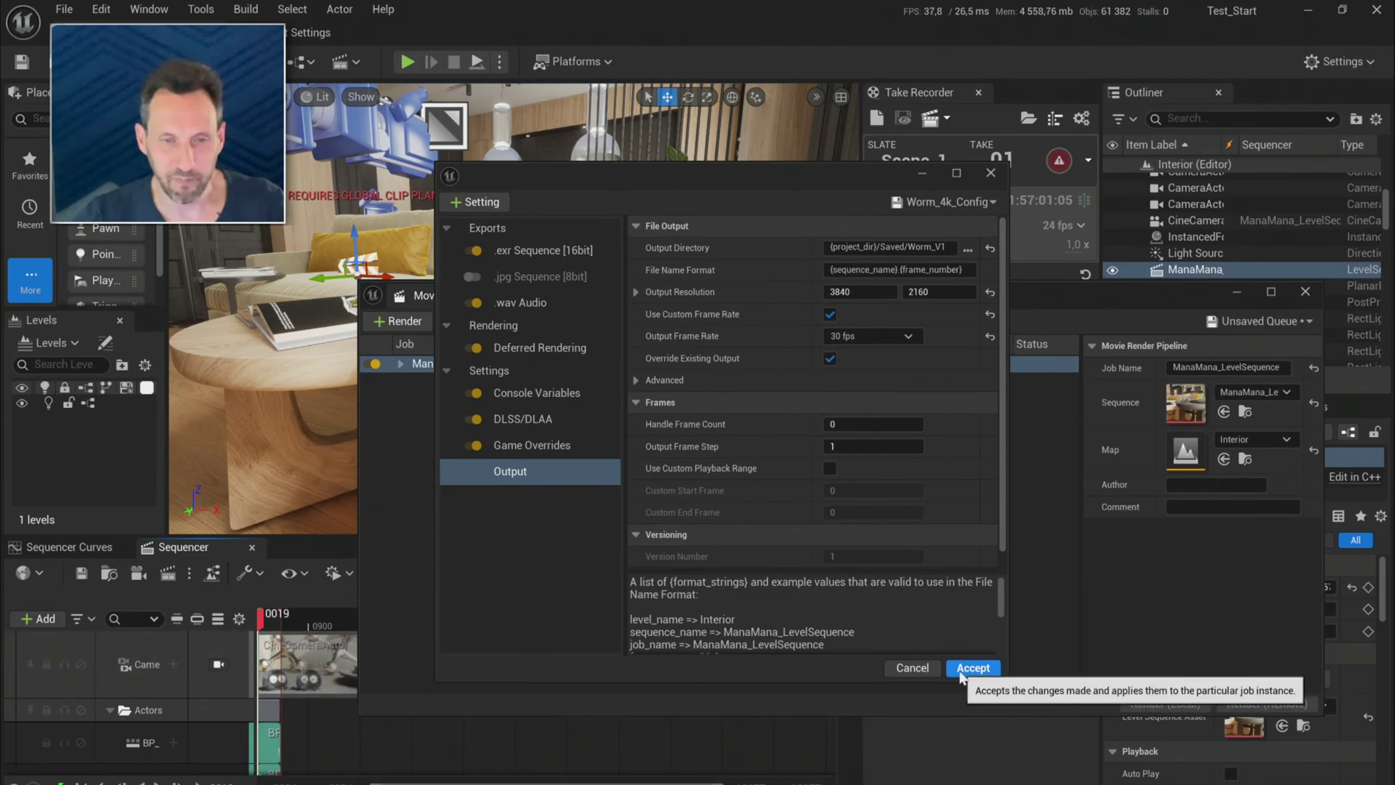
{"action": "double_click", "coordinate": [915, 247]}
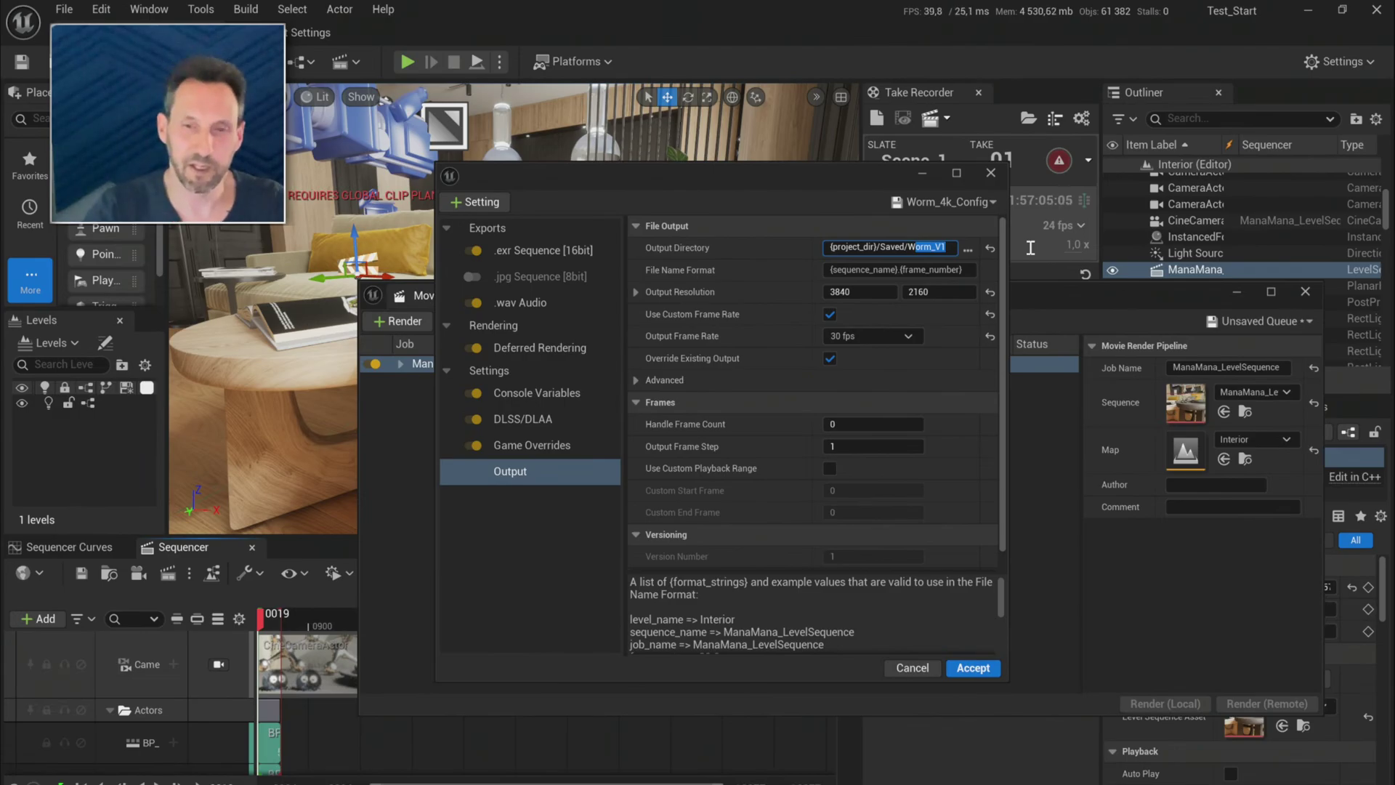
{"action": "key", "text": "BackSpace"}
{"action": "type", "text": "y"}
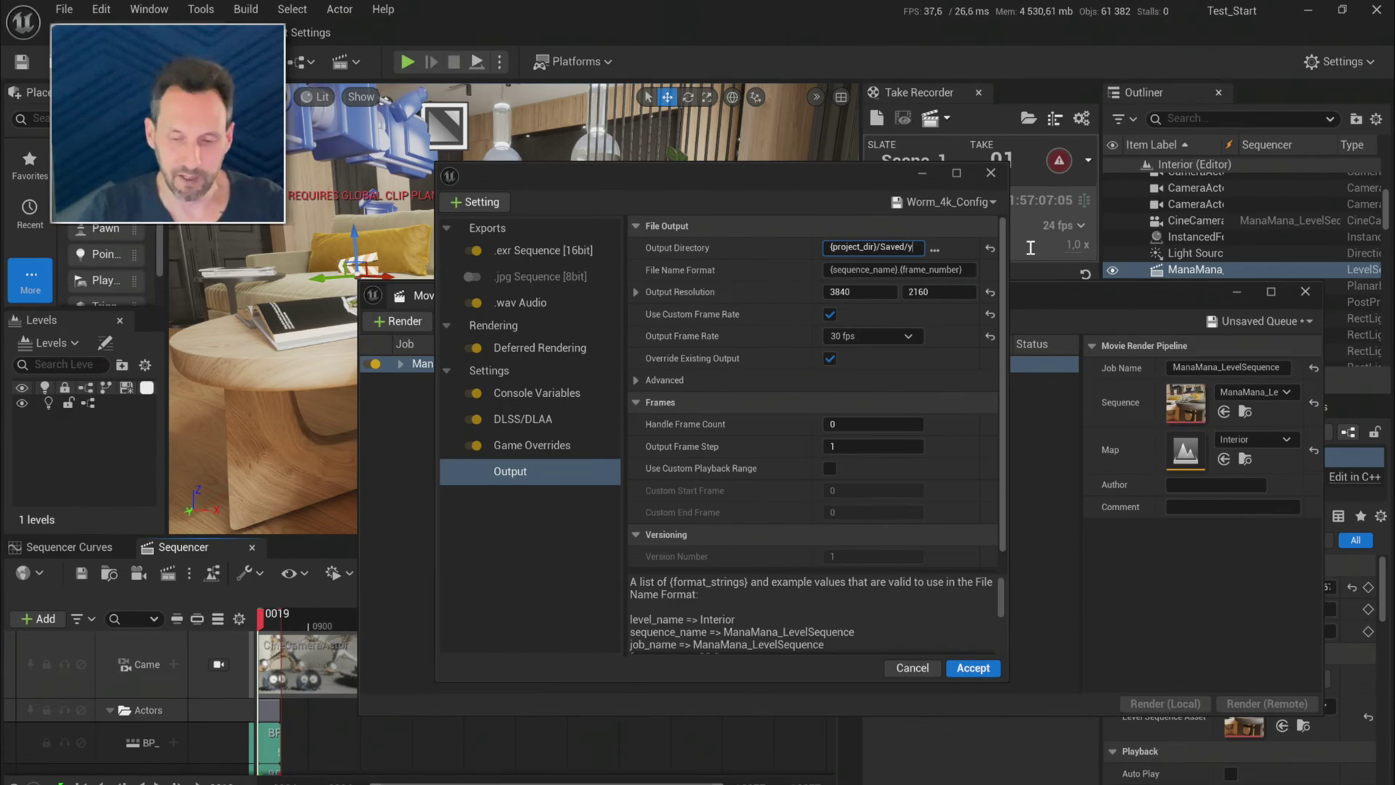
{"action": "type", "text": "ellow"}
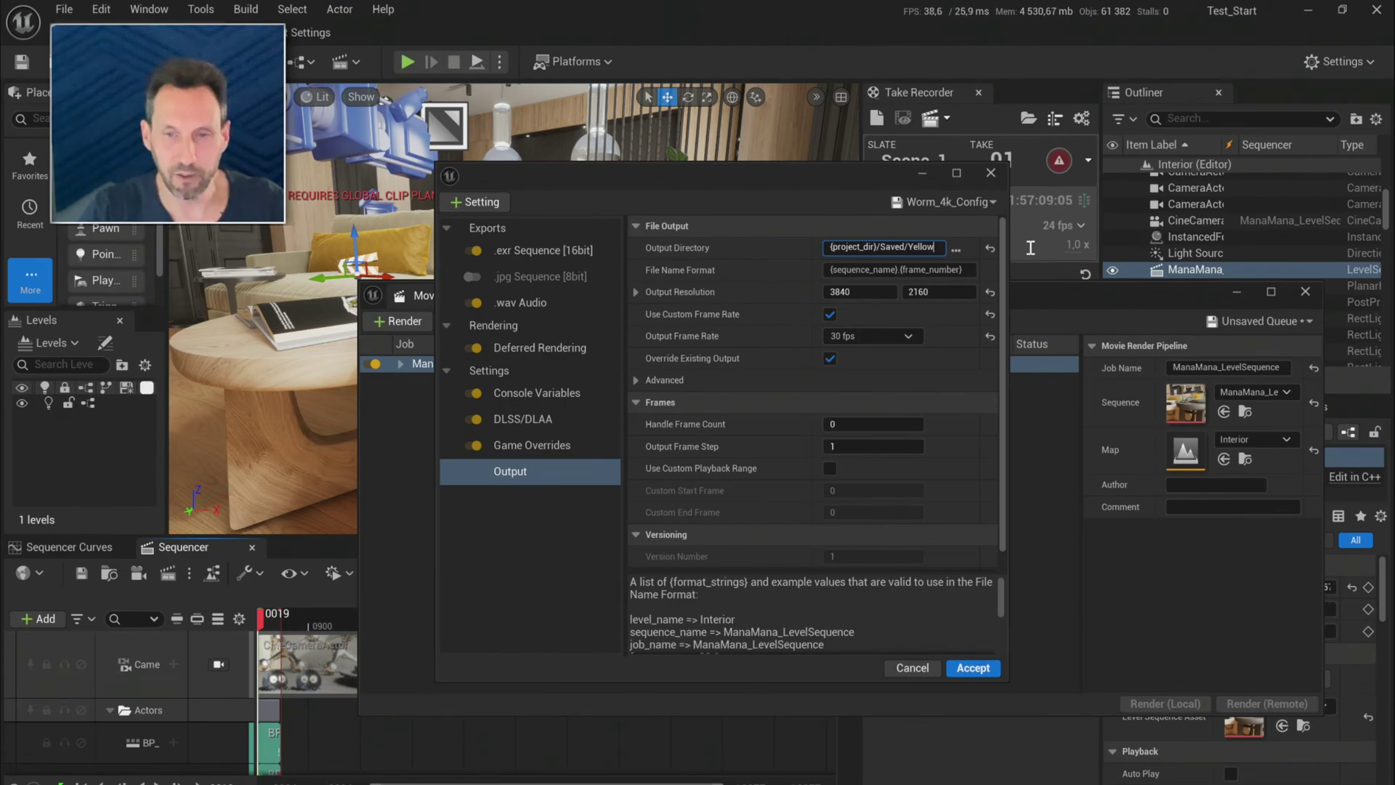
{"action": "type", "text": "_V1"}
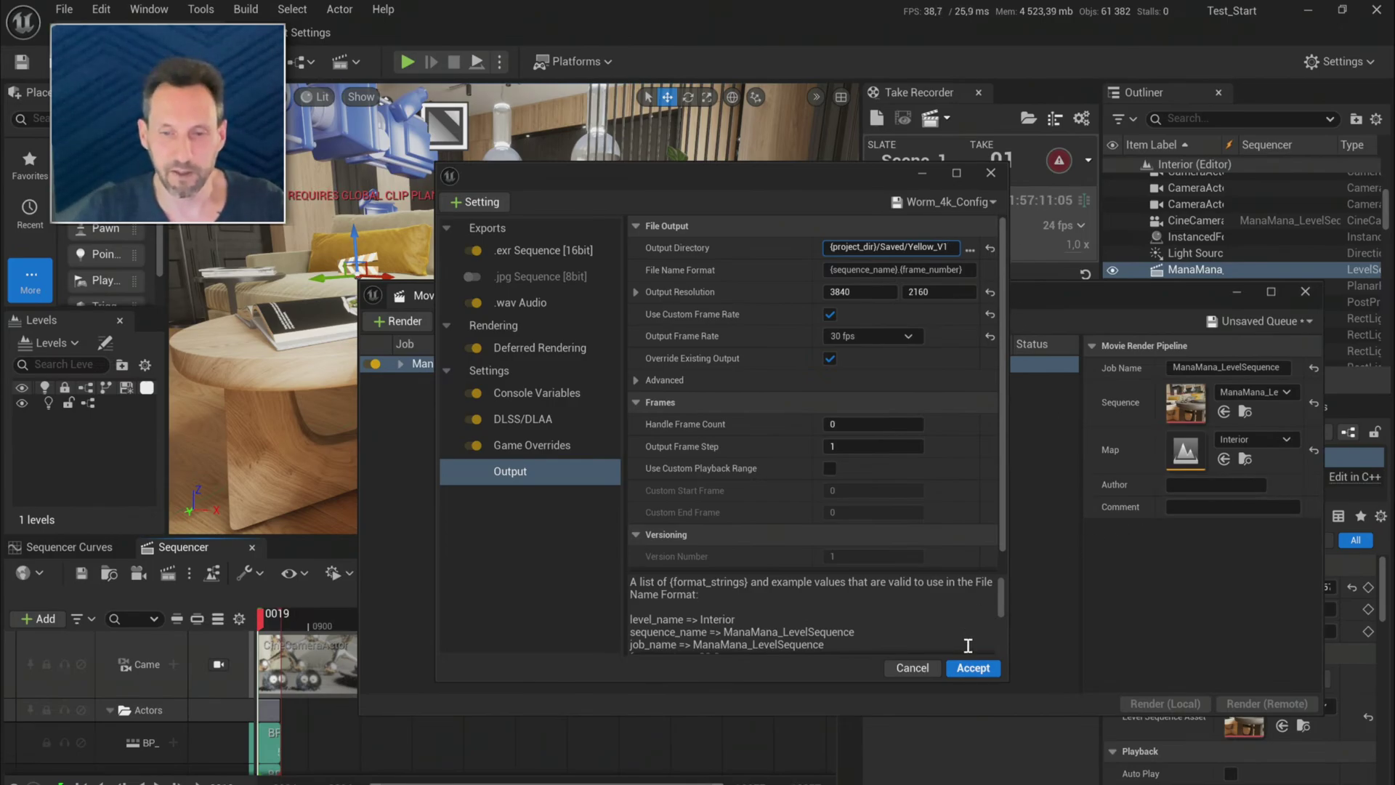
{"action": "left_click", "coordinate": [972, 667]}
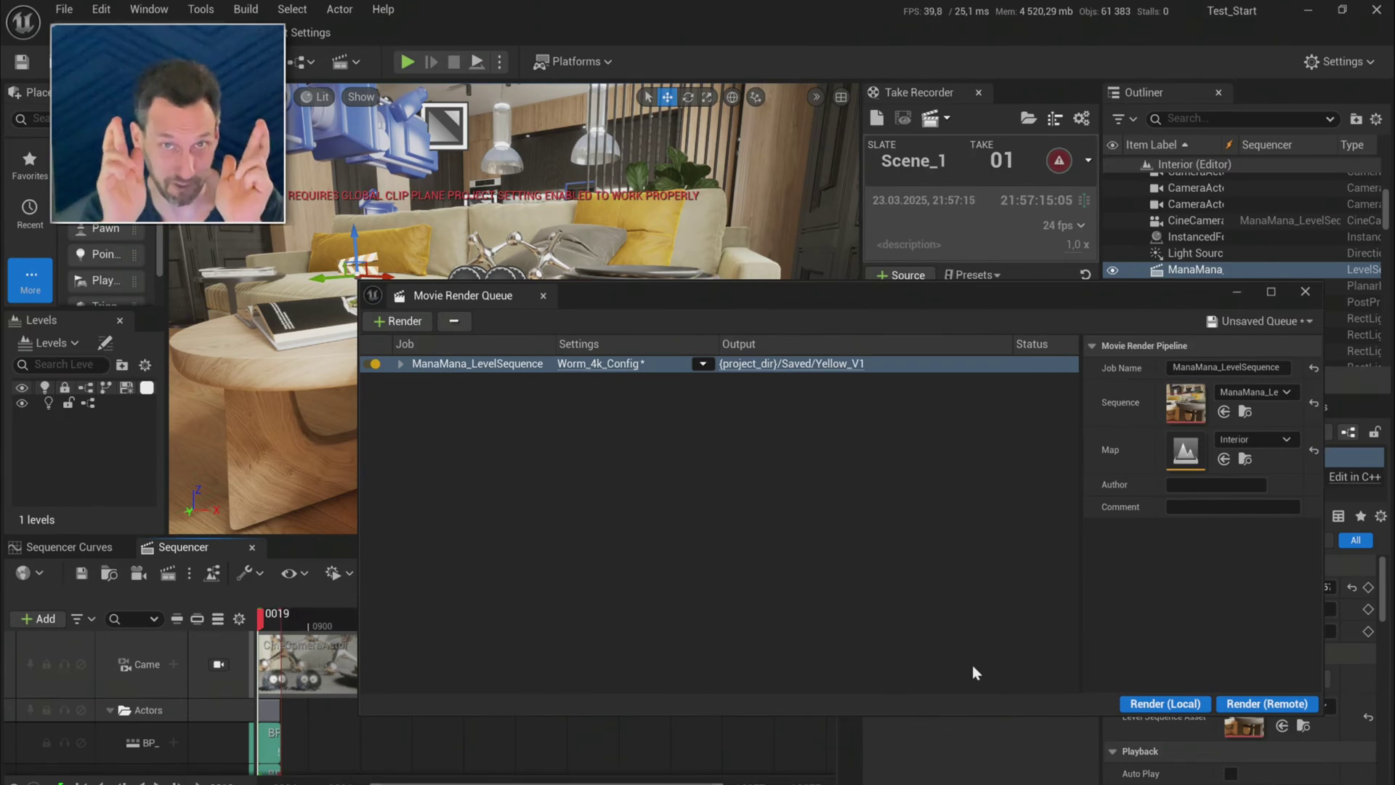
- Start the local render of ManaMana_LevelSequence, cancel it partway and close the Movie Render Queue
{"action": "left_click", "coordinate": [1147, 704]}
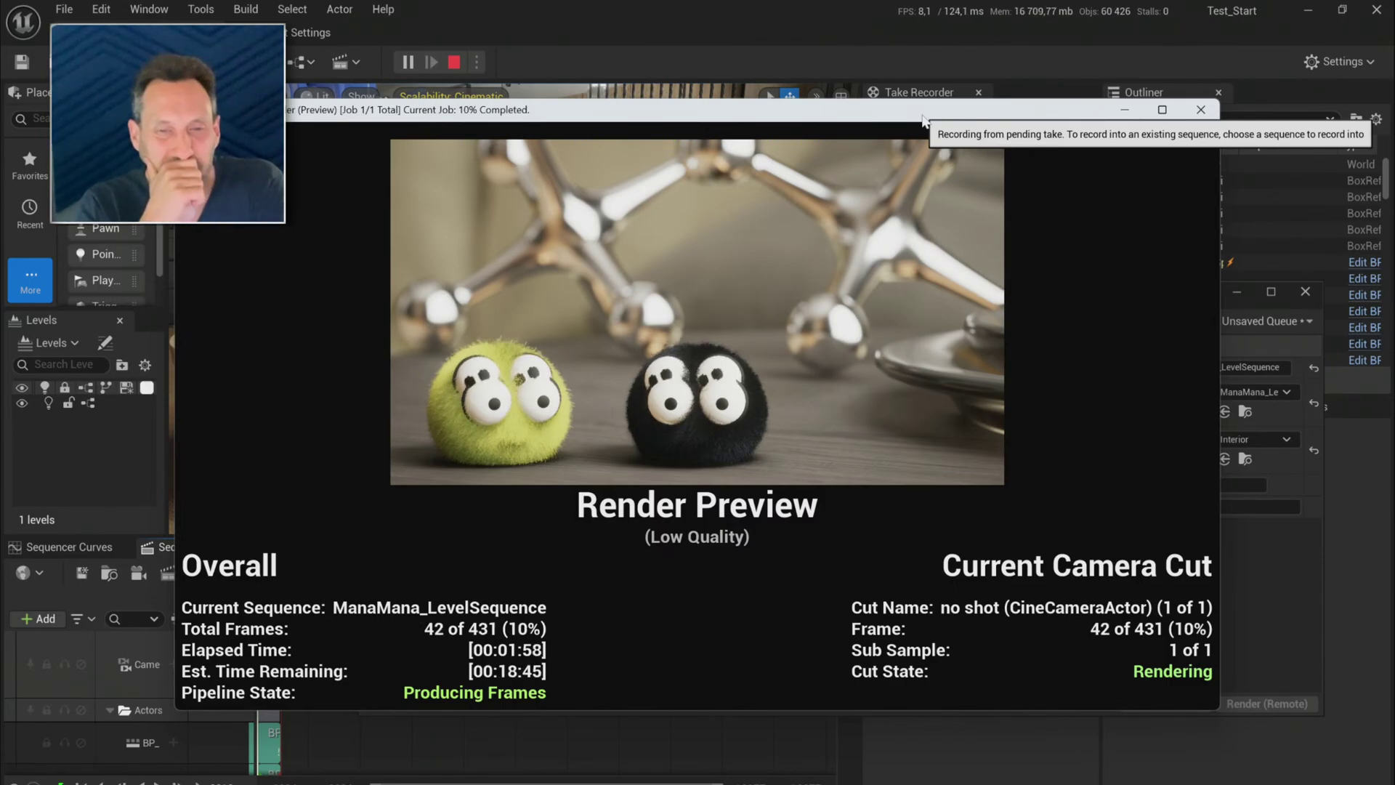
{"action": "key", "text": "Escape"}
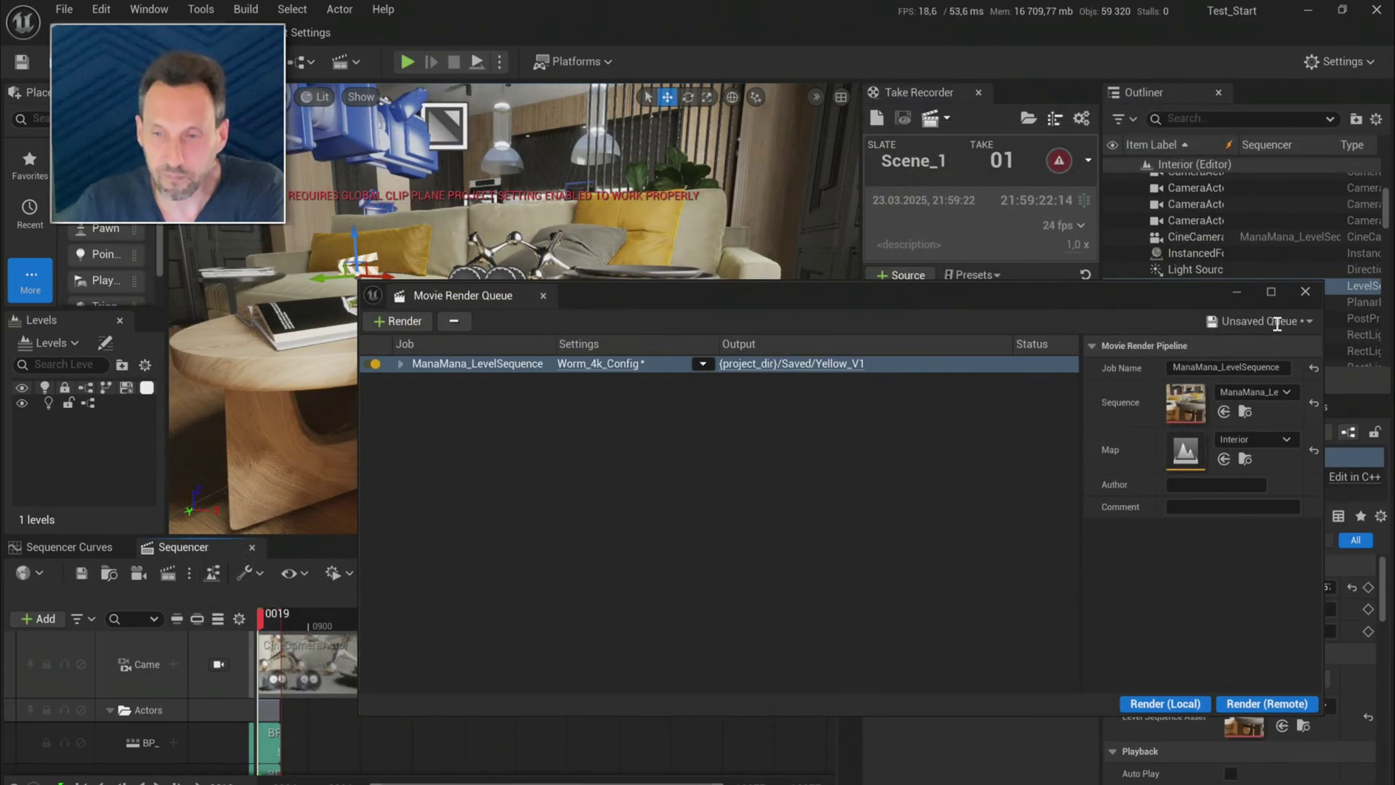
{"action": "left_click", "coordinate": [1306, 293]}
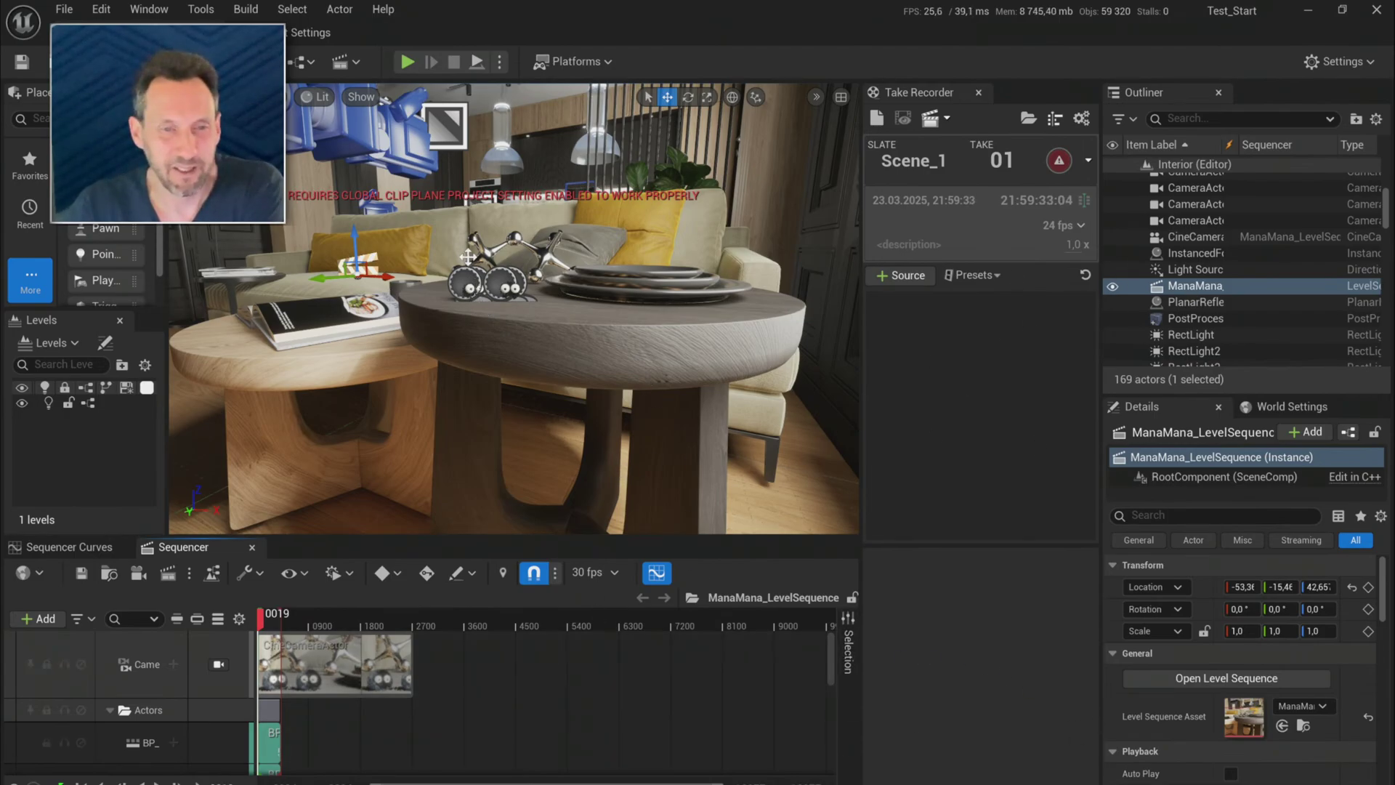
- Examine the two soot sprites on the table up close and look through the level's actor list
{"action": "scroll", "coordinate": [468, 258], "scroll_direction": "up", "scroll_amount": 1}
{"action": "scroll", "coordinate": [467, 259], "scroll_direction": "down", "scroll_amount": 1}
{"action": "key", "text": "w"}
{"action": "mouse_move", "coordinate": [495, 408]}
{"action": "right_mouse_down"}
{"action": "mouse_move", "coordinate": [480, 362]}
{"action": "mouse_move", "coordinate": [494, 429]}
{"action": "right_mouse_up"}
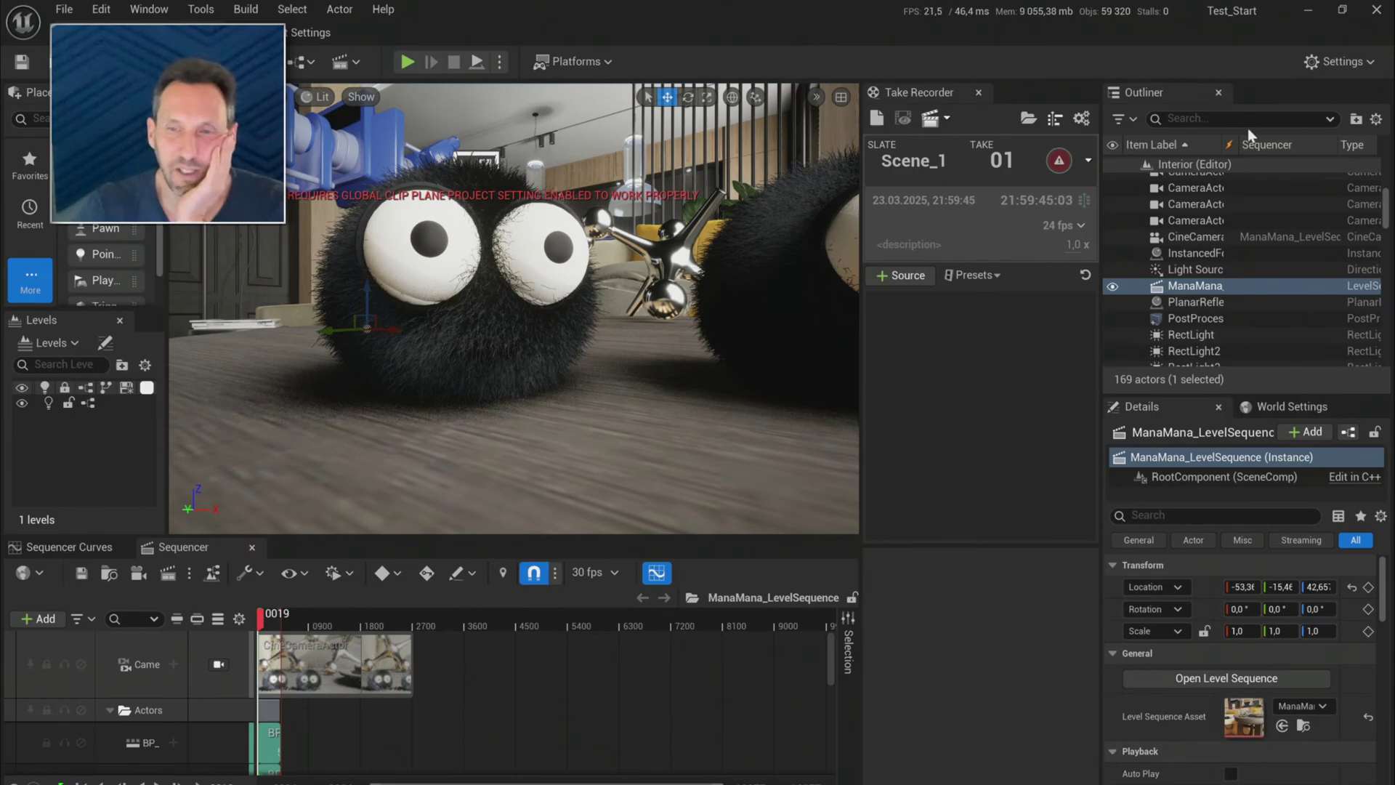
{"action": "left_click_drag", "start_coordinate": [1238, 140], "coordinate": [1279, 142]}
{"action": "scroll", "coordinate": [1225, 216], "scroll_direction": "down", "scroll_amount": 6}
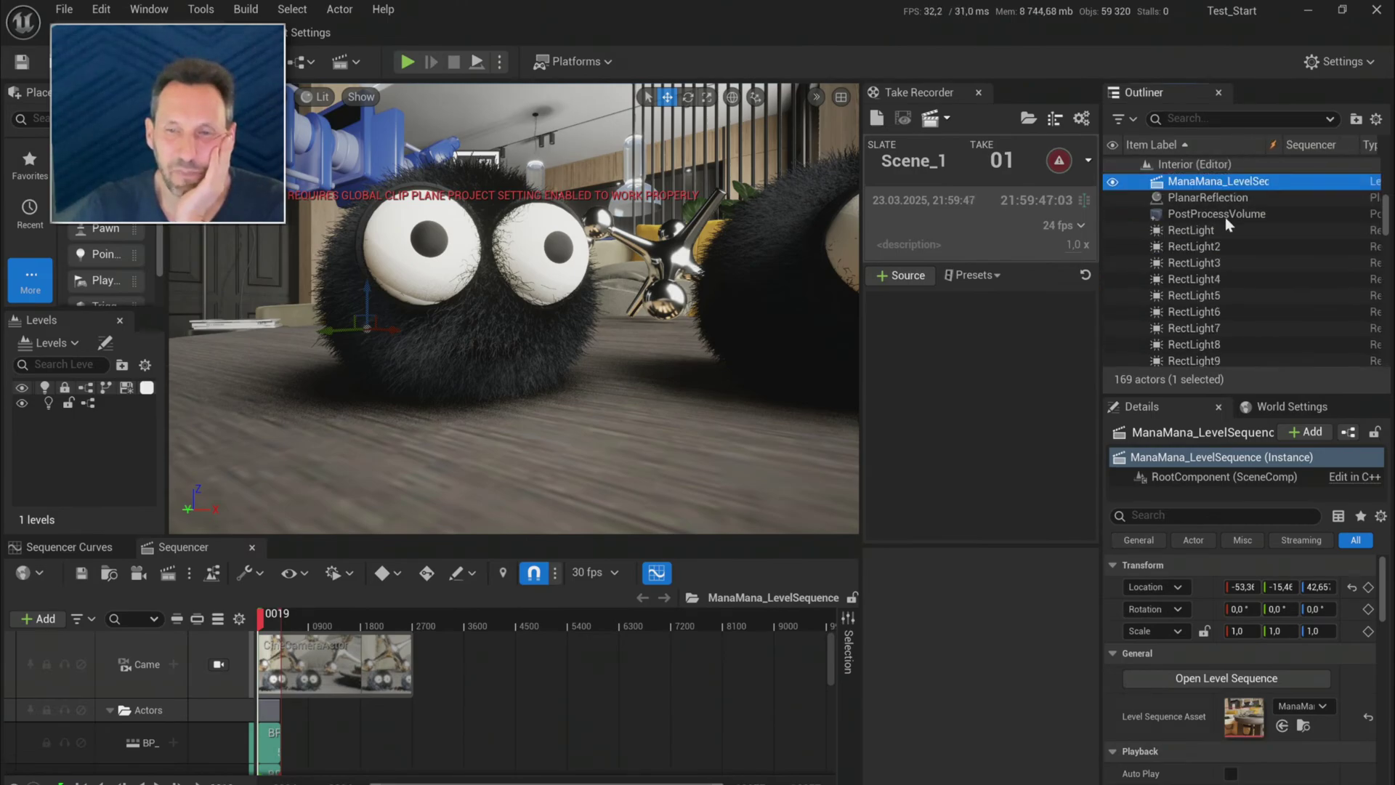
{"action": "scroll", "coordinate": [1231, 247], "scroll_direction": "down", "scroll_amount": 5}
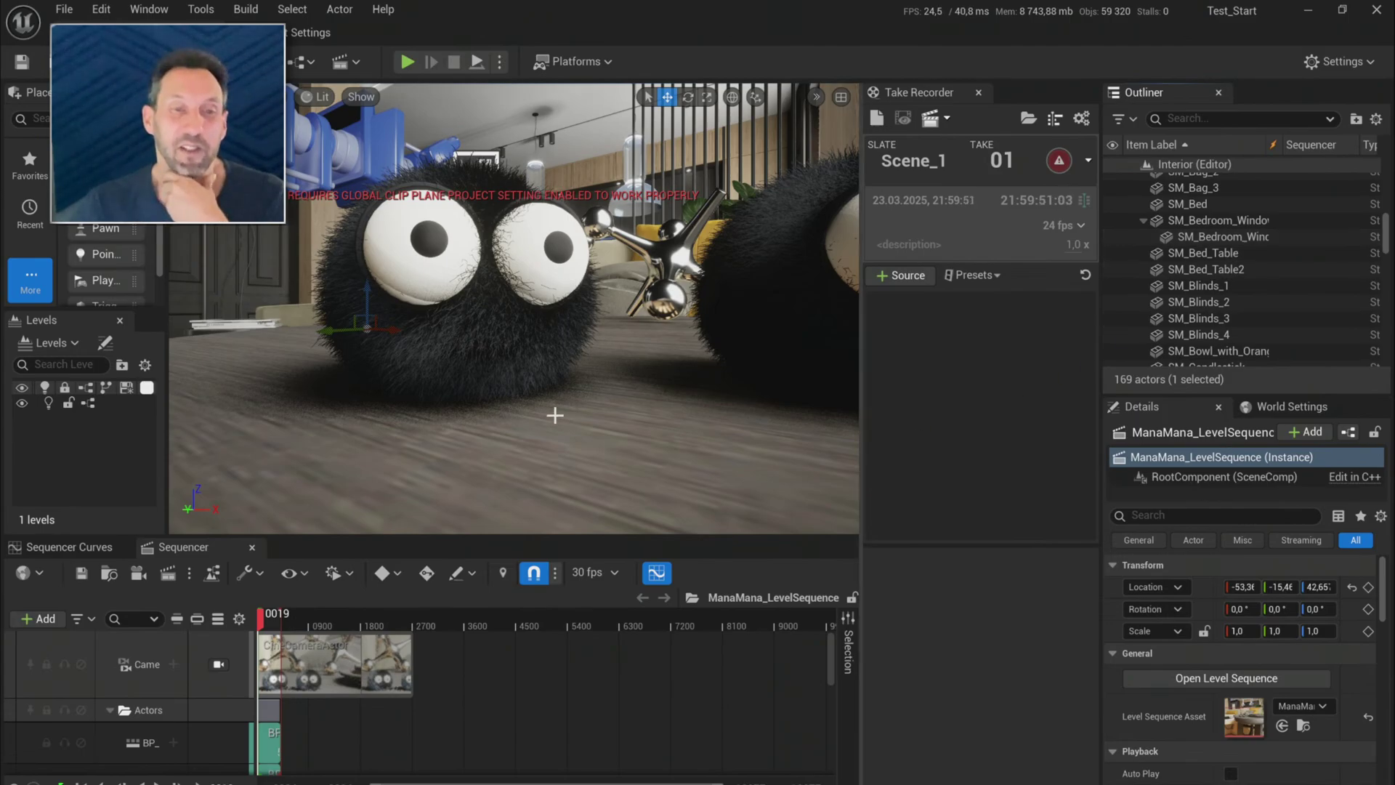
{"action": "key", "text": "shift+c"}
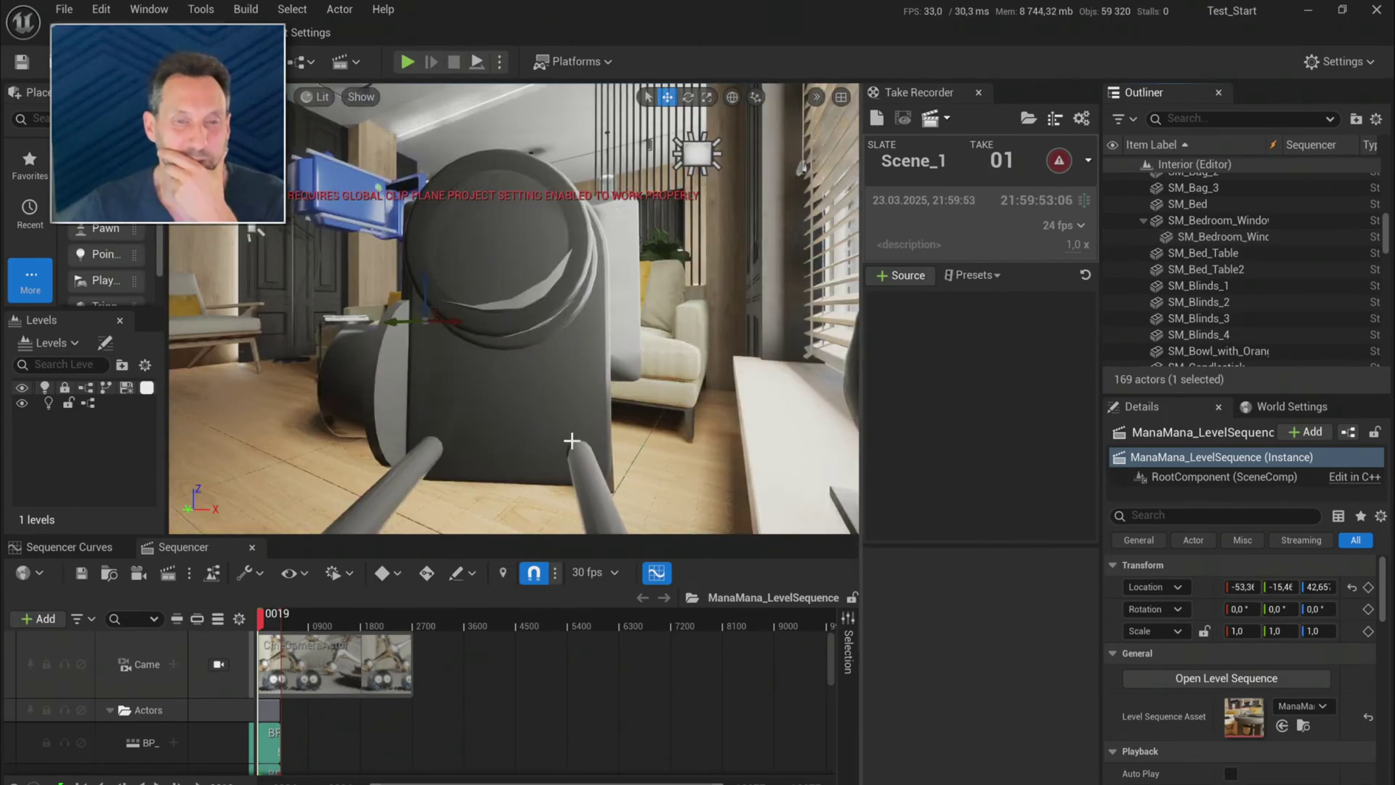
{"action": "key", "text": "shift+c"}
{"action": "right_click_drag", "start_coordinate": [551, 362], "coordinate": [538, 362]}
{"action": "key", "text": "e"}
{"action": "key", "text": "s"}
{"action": "key", "text": "w"}
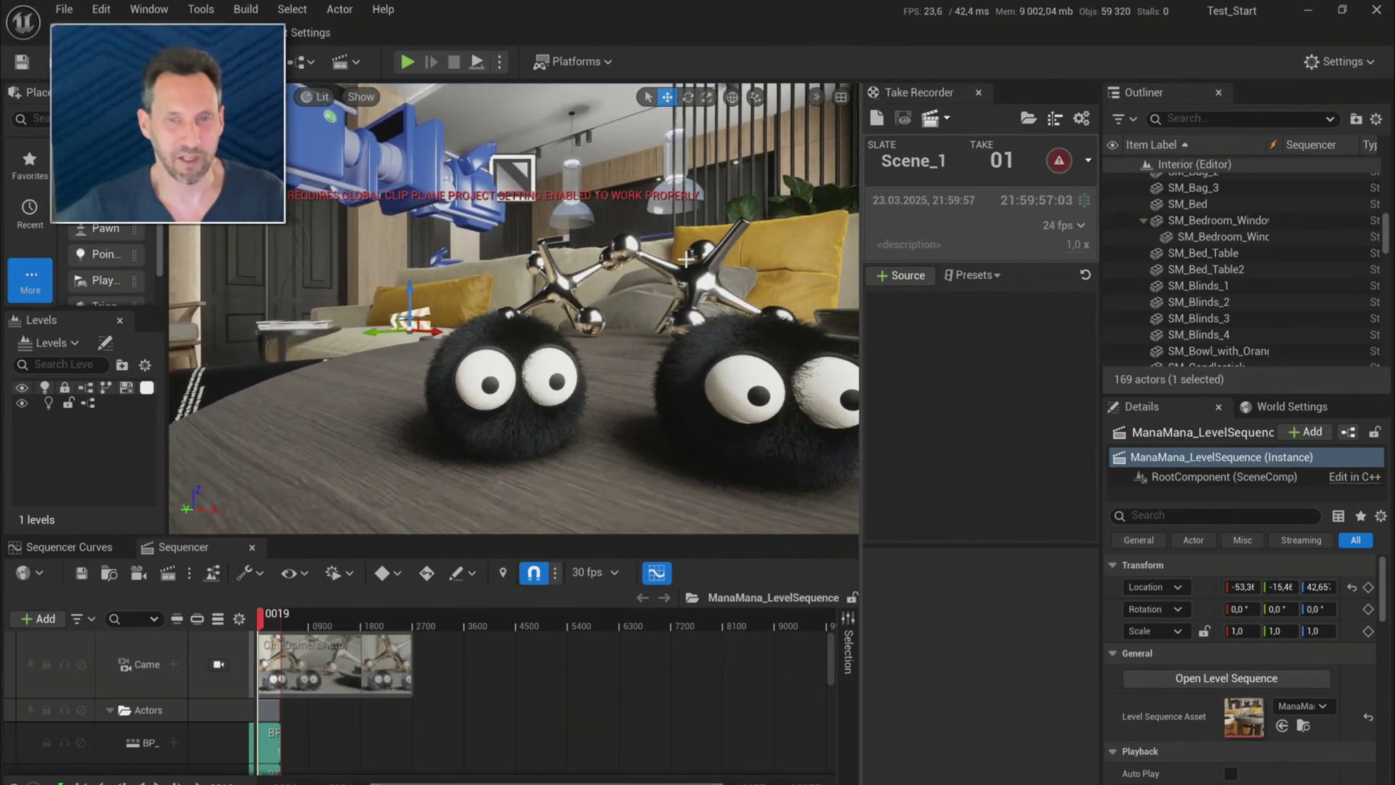
- Widen the viewport and view its camera speed settings
{"action": "left_click", "coordinate": [814, 93]}
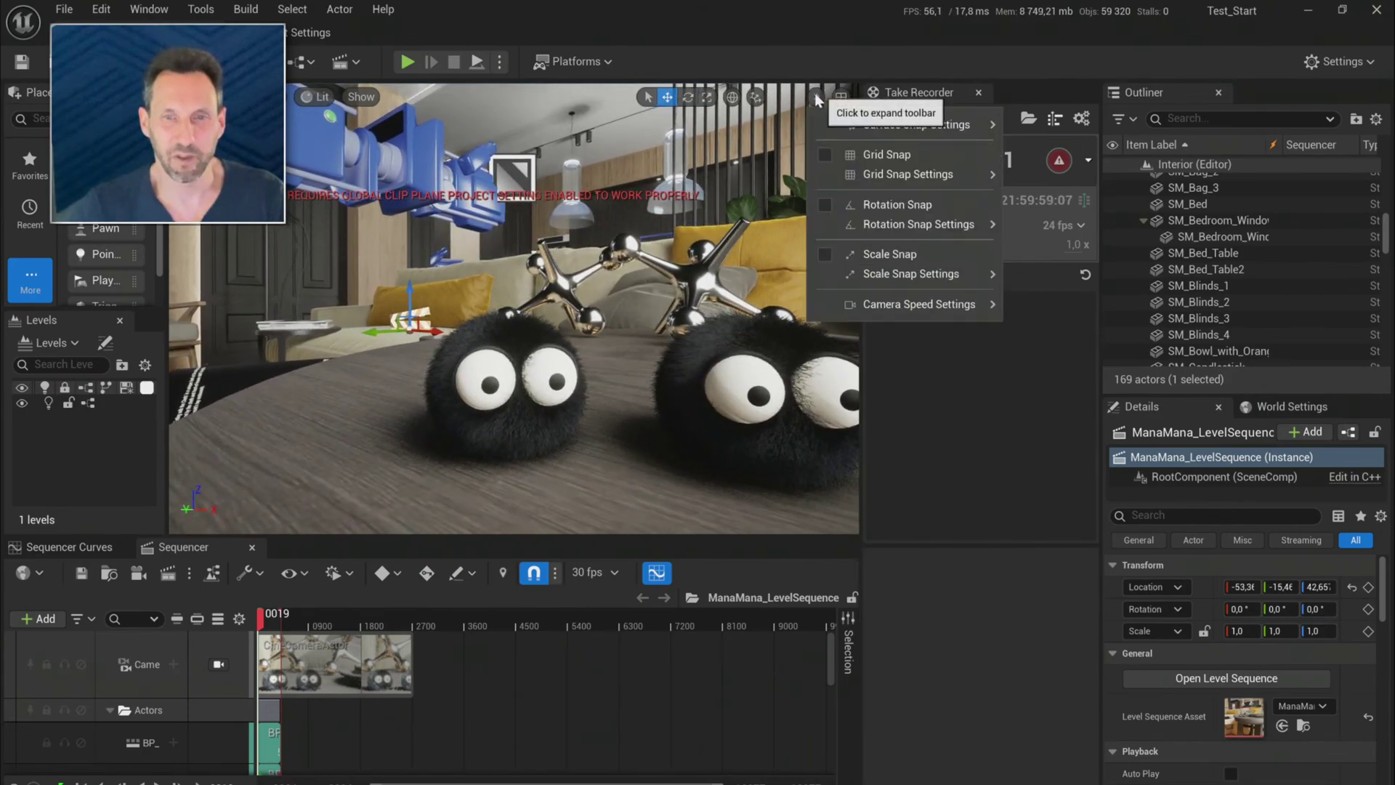
{"action": "left_click", "coordinate": [814, 93]}
{"action": "left_click_drag", "start_coordinate": [860, 104], "coordinate": [936, 109]}
{"action": "left_click", "coordinate": [885, 99]}
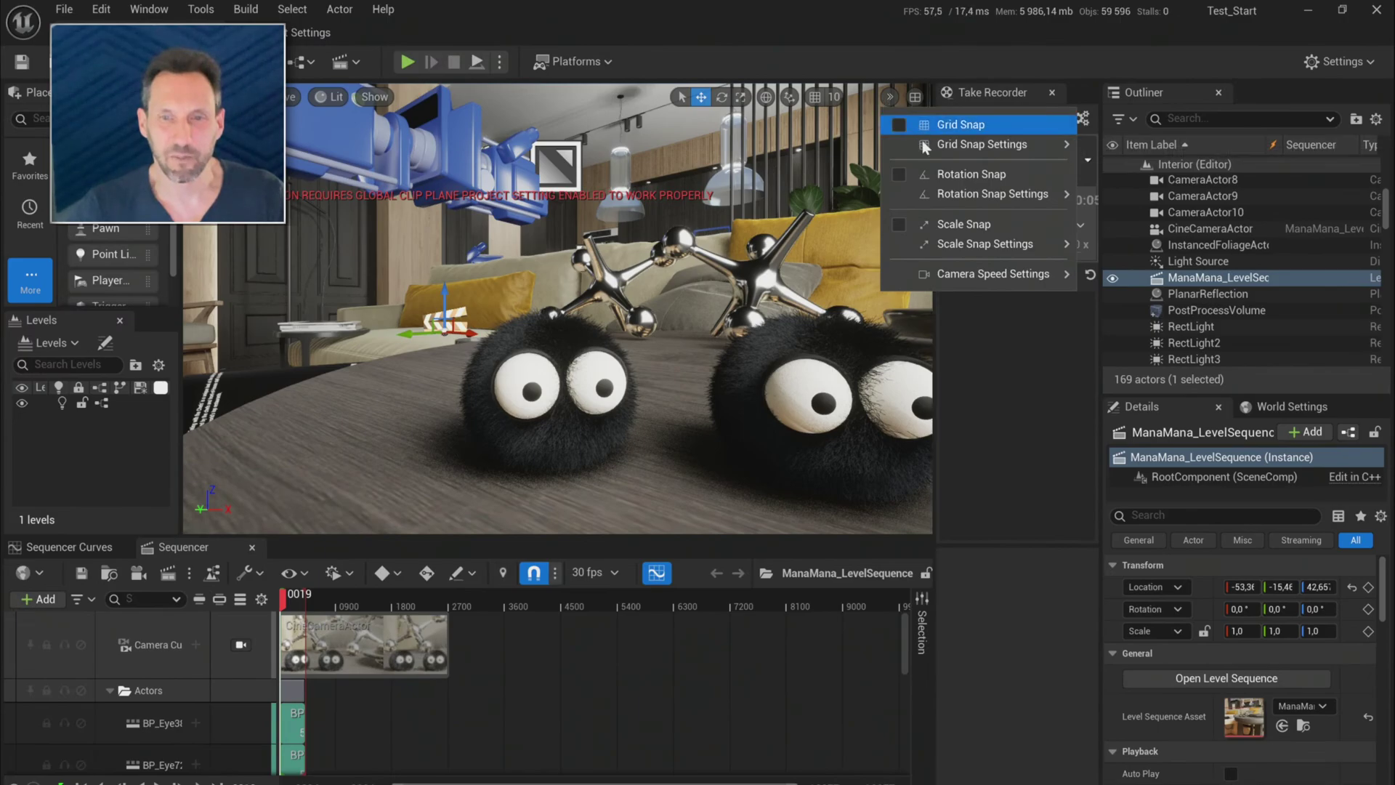
{"action": "mouse_move", "coordinate": [987, 273]}
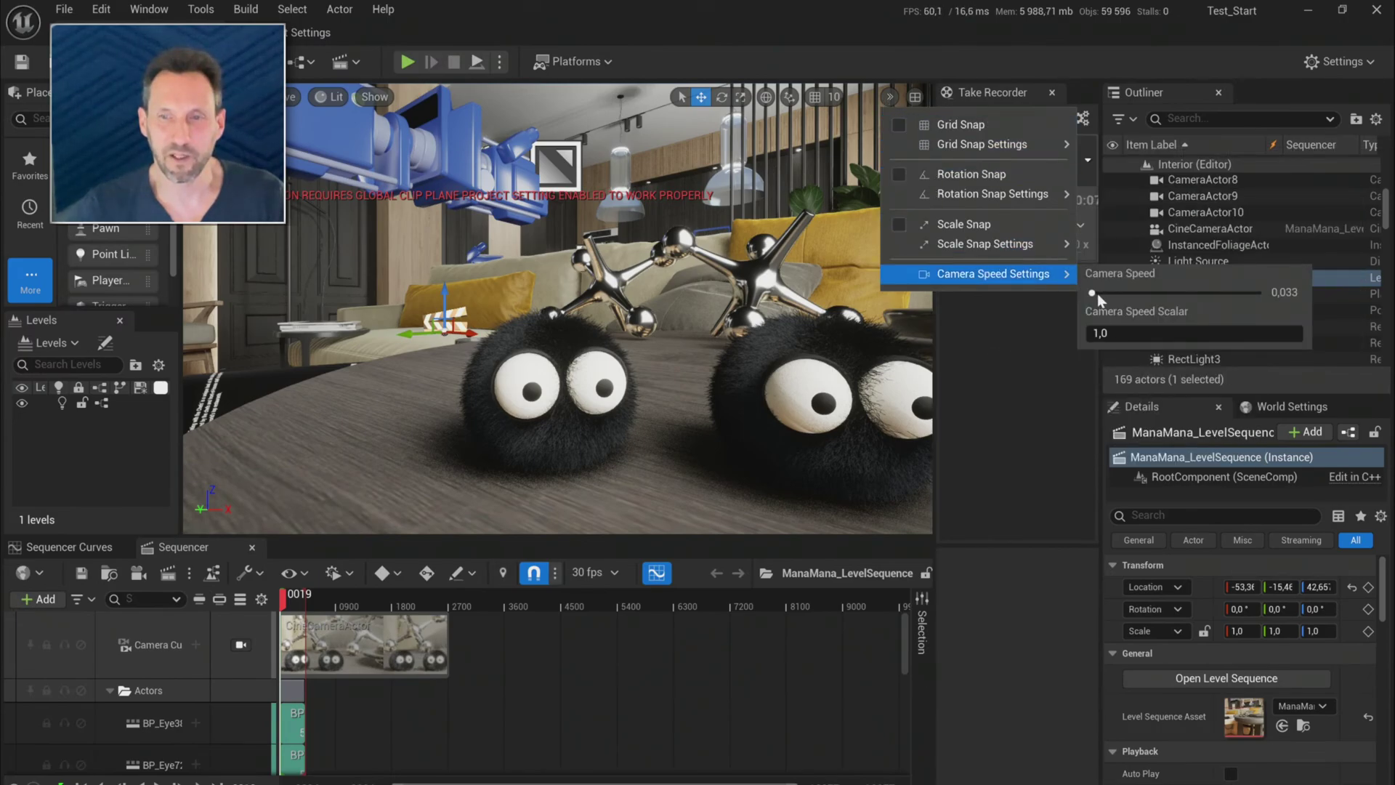
{"action": "left_click", "coordinate": [686, 55]}
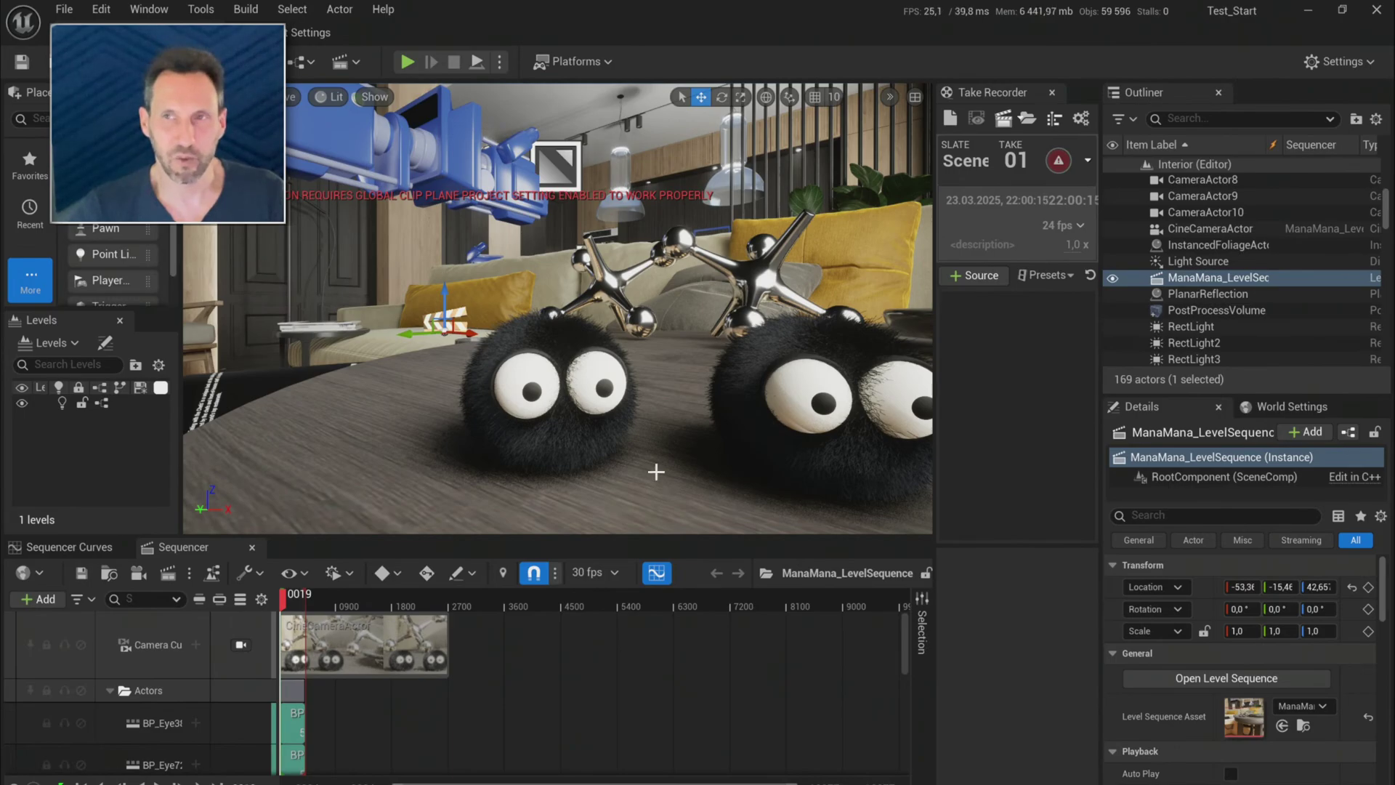
- Select the recorded and the original BP_Soot_Sprite_V10 in turn to compare the overlapping sprites and their transforms
{"action": "left_click", "coordinate": [528, 351]}
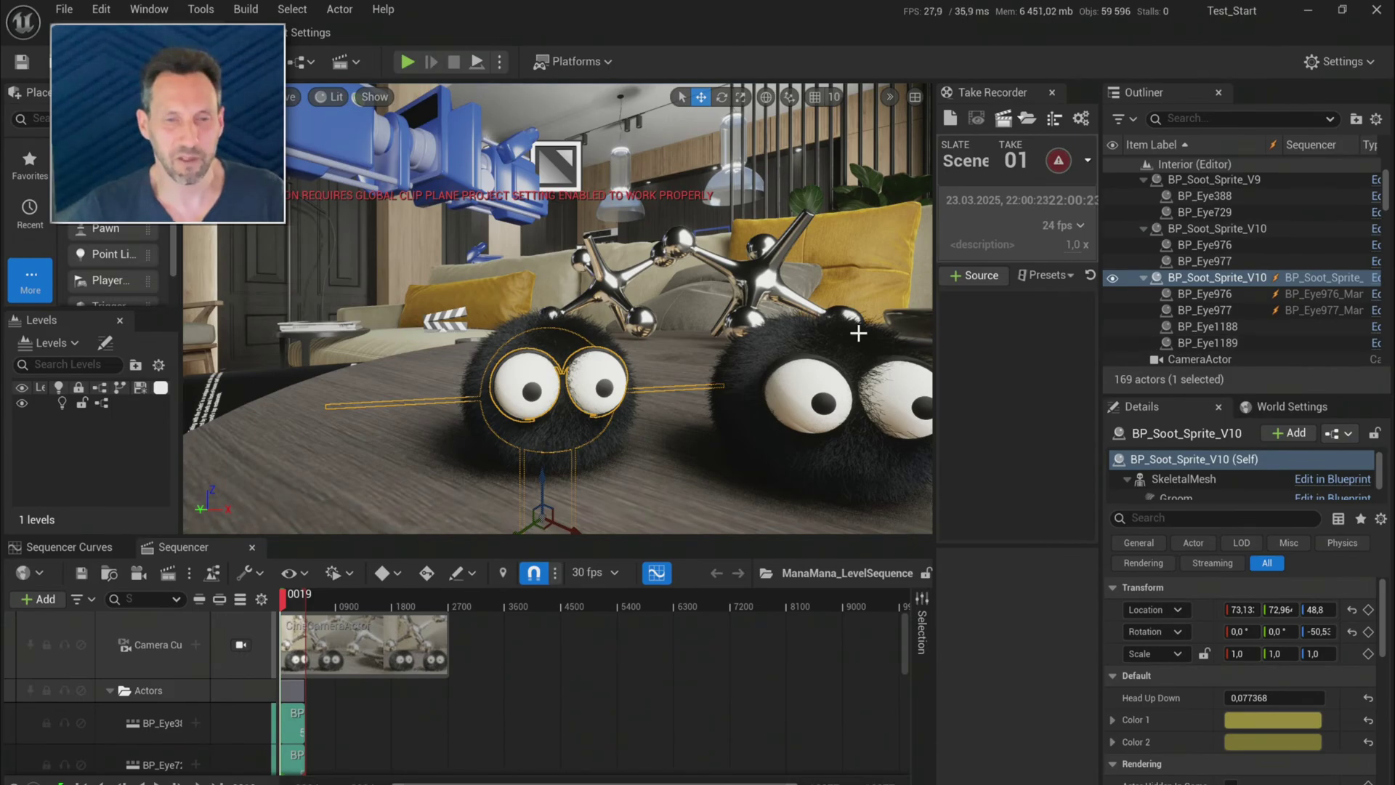
{"action": "left_click", "coordinate": [491, 268]}
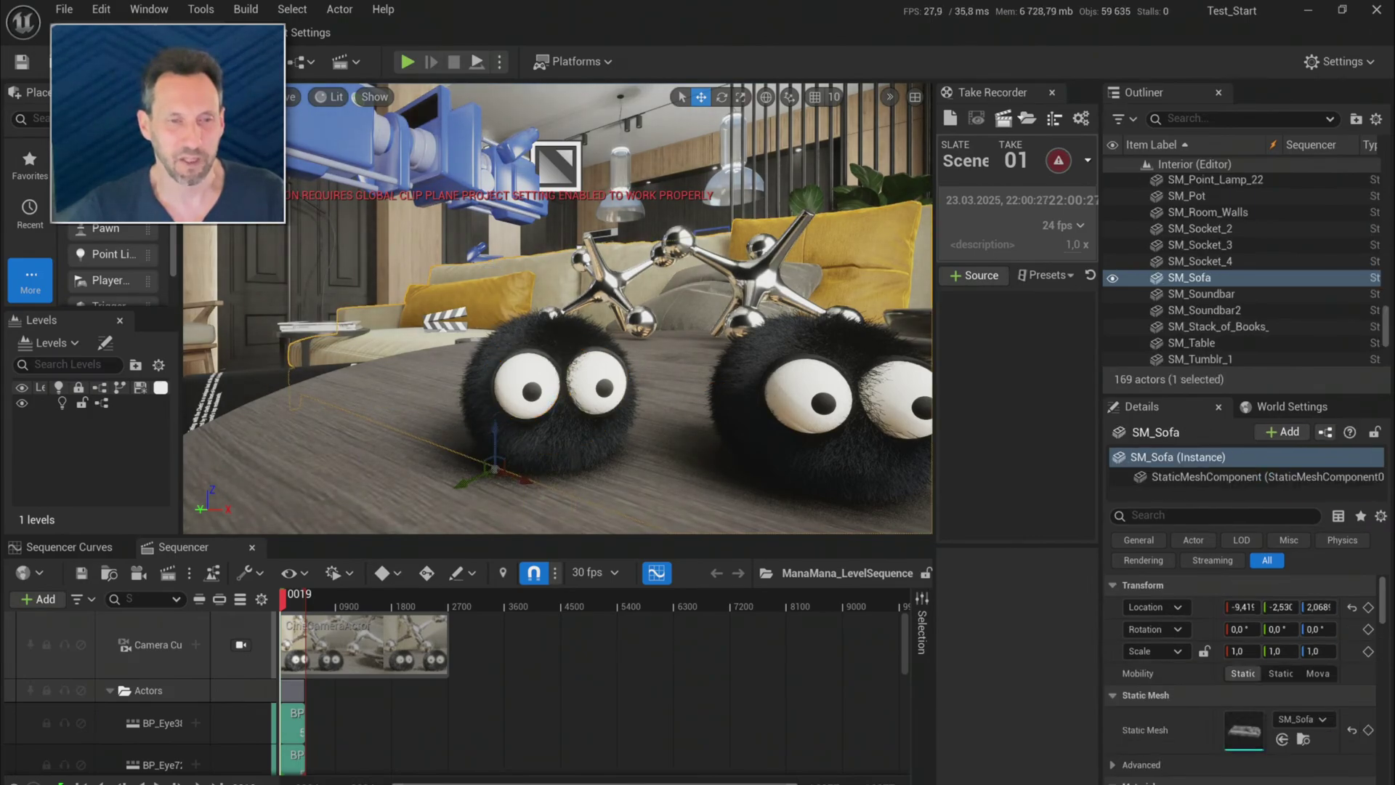
{"action": "left_click", "coordinate": [263, 379]}
{"action": "left_click", "coordinate": [478, 258]}
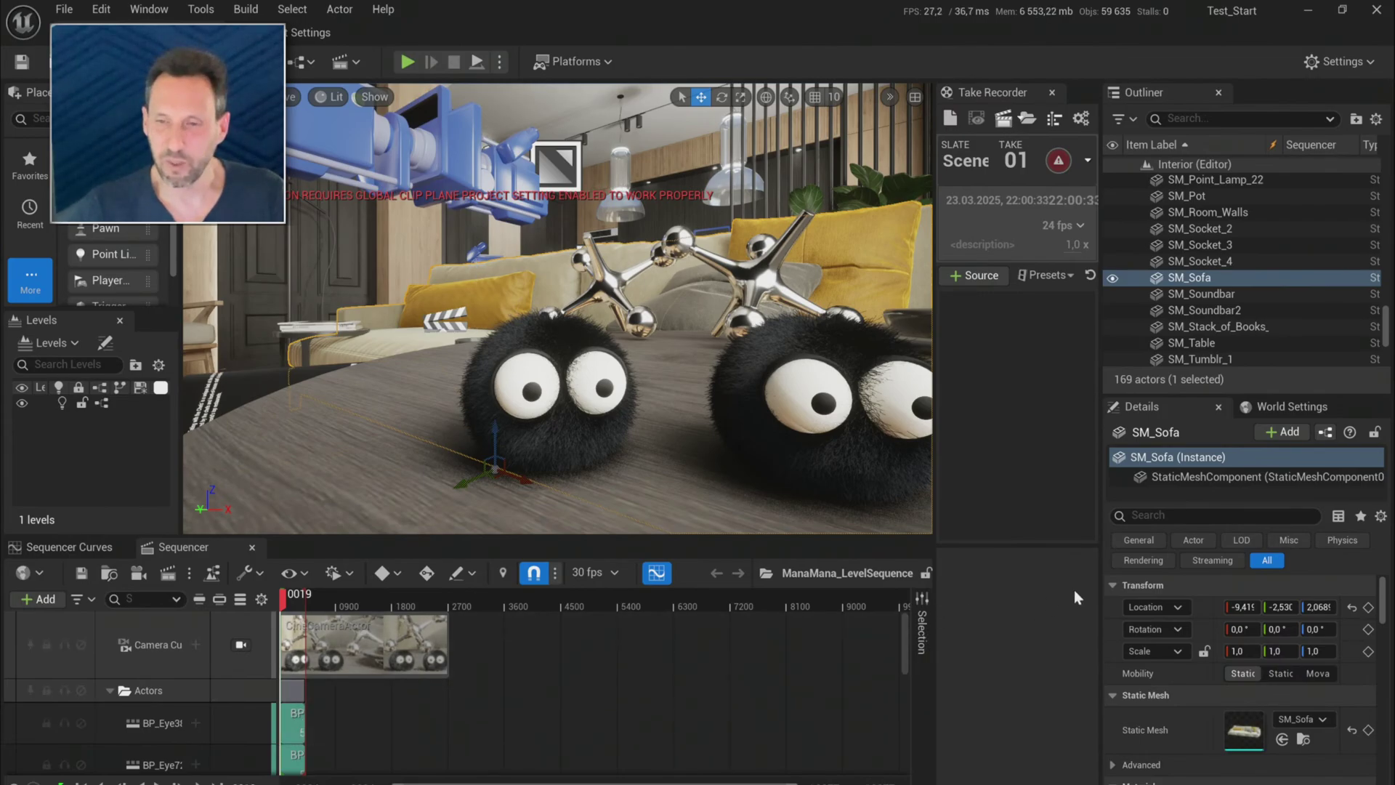
{"action": "left_click", "coordinate": [559, 429]}
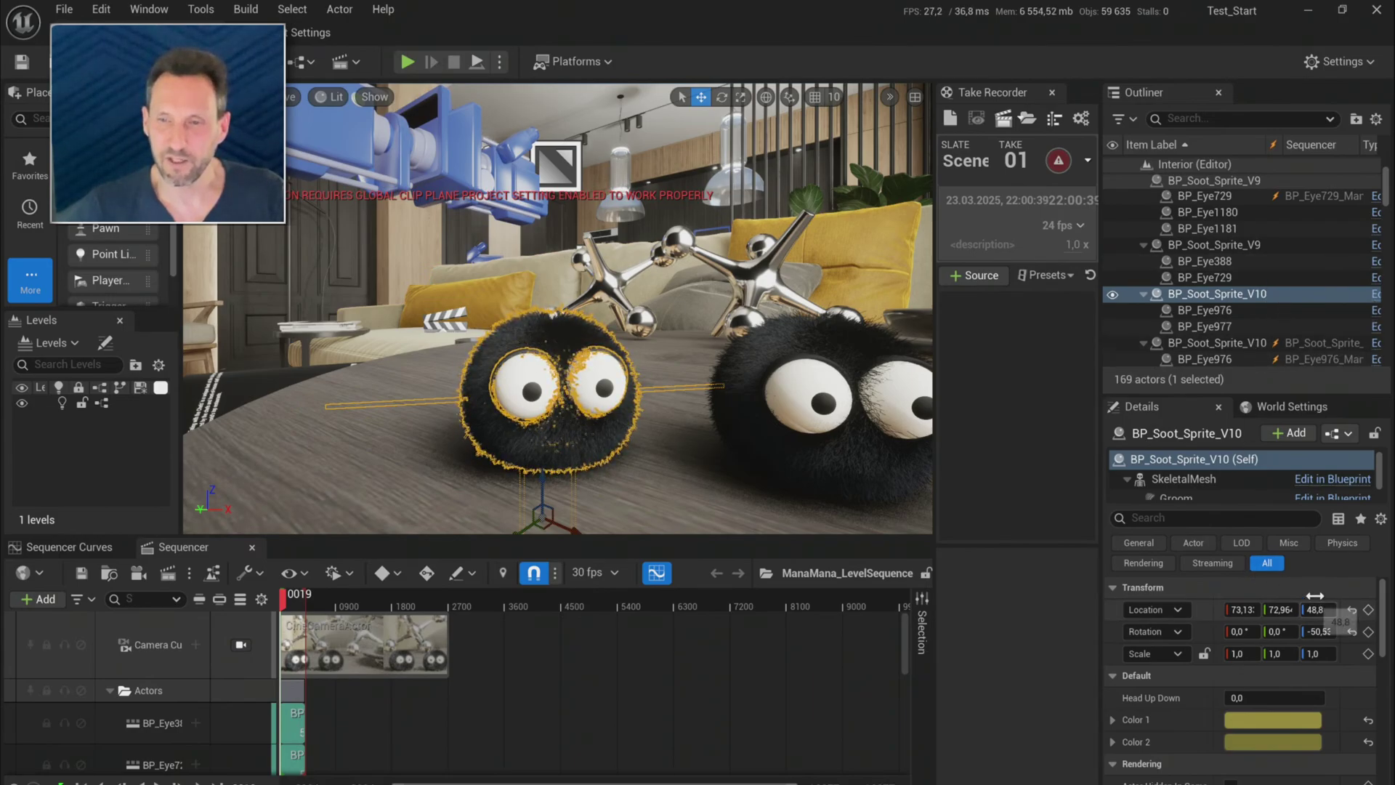
- Select BP_Soot_Sprite_V9 in the level to check its location against the other soot sprites
{"action": "left_click", "coordinate": [1223, 247]}
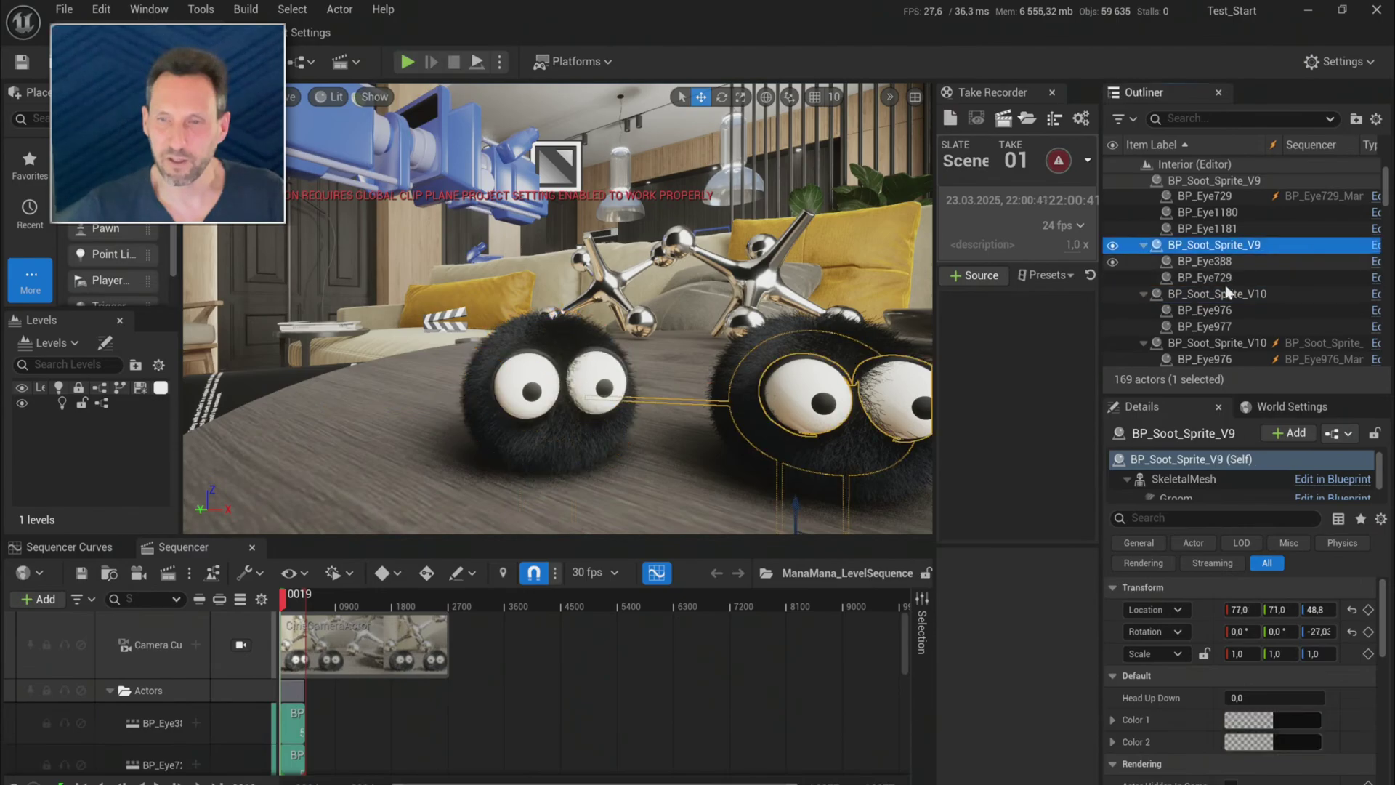
{"action": "left_click", "coordinate": [1316, 609]}
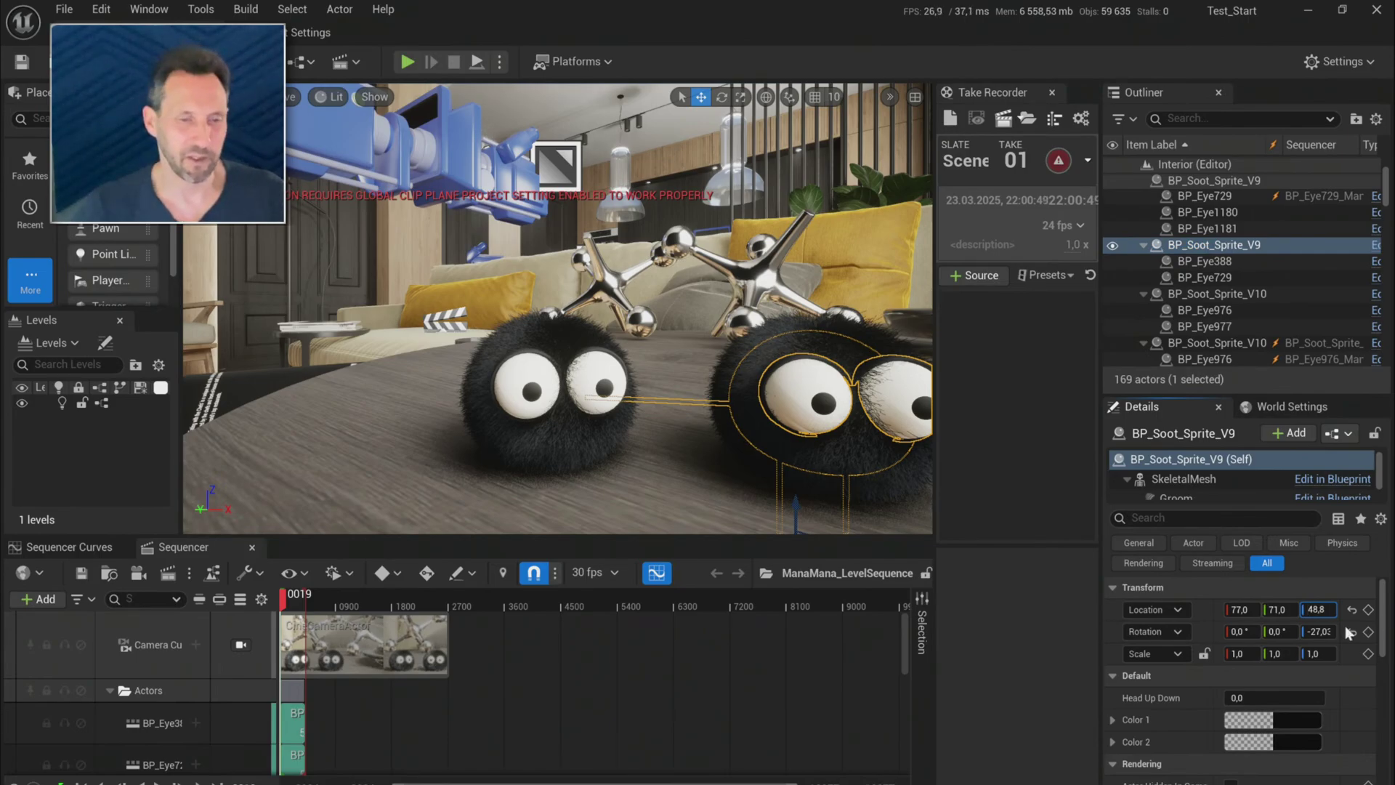
- Delete all recorded BP_Eye and BP_Soot_Sprite tracks from the Actors folder of ManaMana_LevelSequence
{"action": "scroll", "coordinate": [315, 695], "scroll_direction": "down", "scroll_amount": 3}
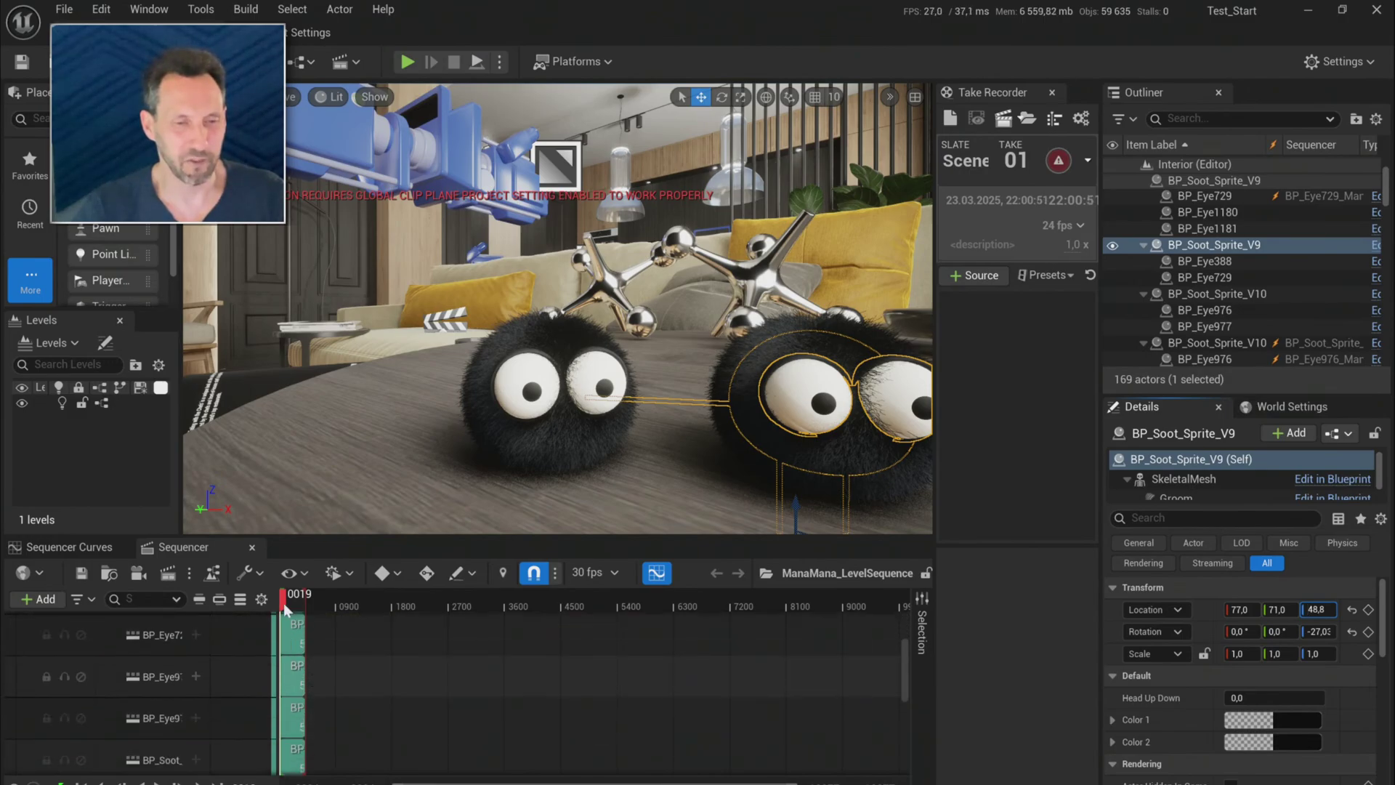
{"action": "left_click", "coordinate": [348, 533]}
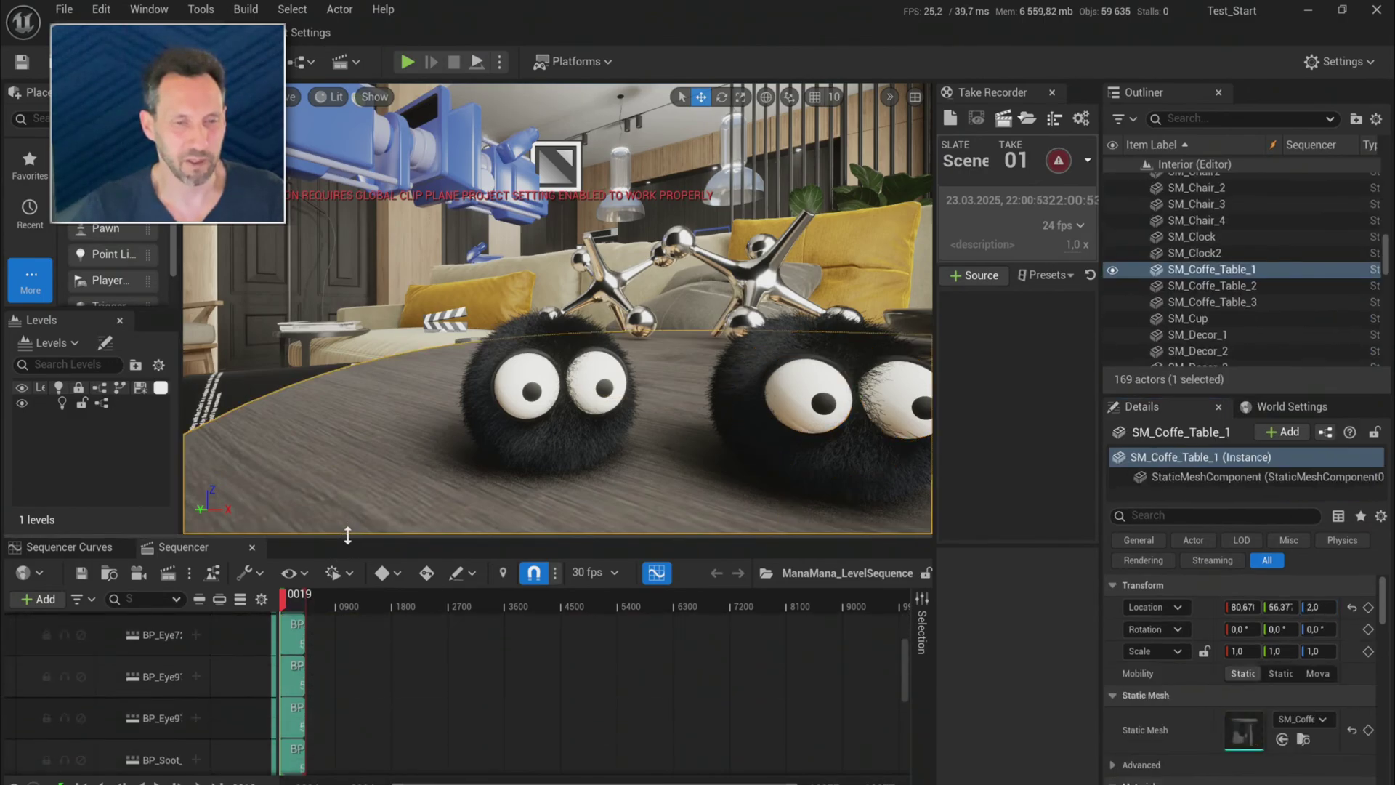
{"action": "left_click_drag", "start_coordinate": [348, 539], "coordinate": [345, 381]}
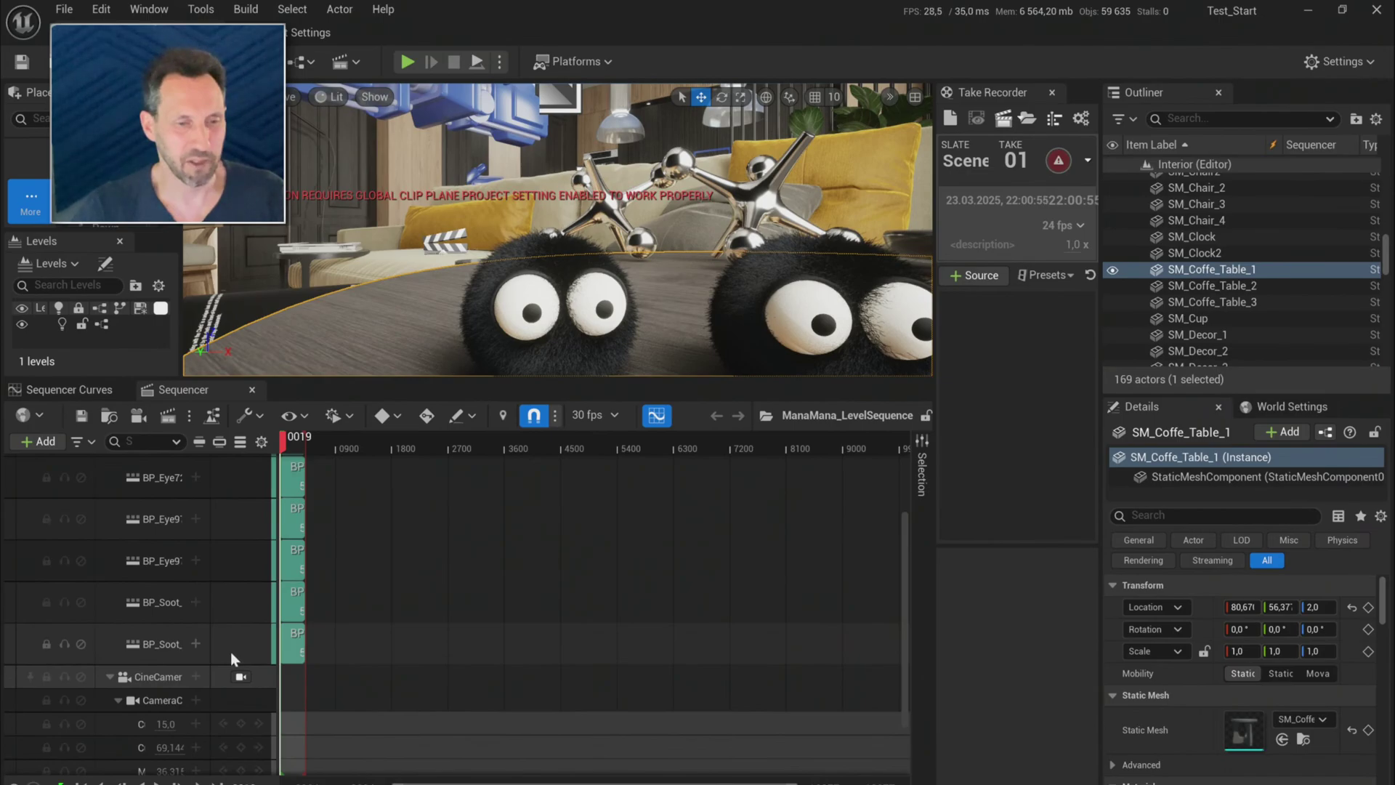
{"action": "left_click_drag", "start_coordinate": [229, 652], "coordinate": [159, 647]}
{"action": "scroll", "coordinate": [164, 618], "scroll_direction": "up", "scroll_amount": 3}
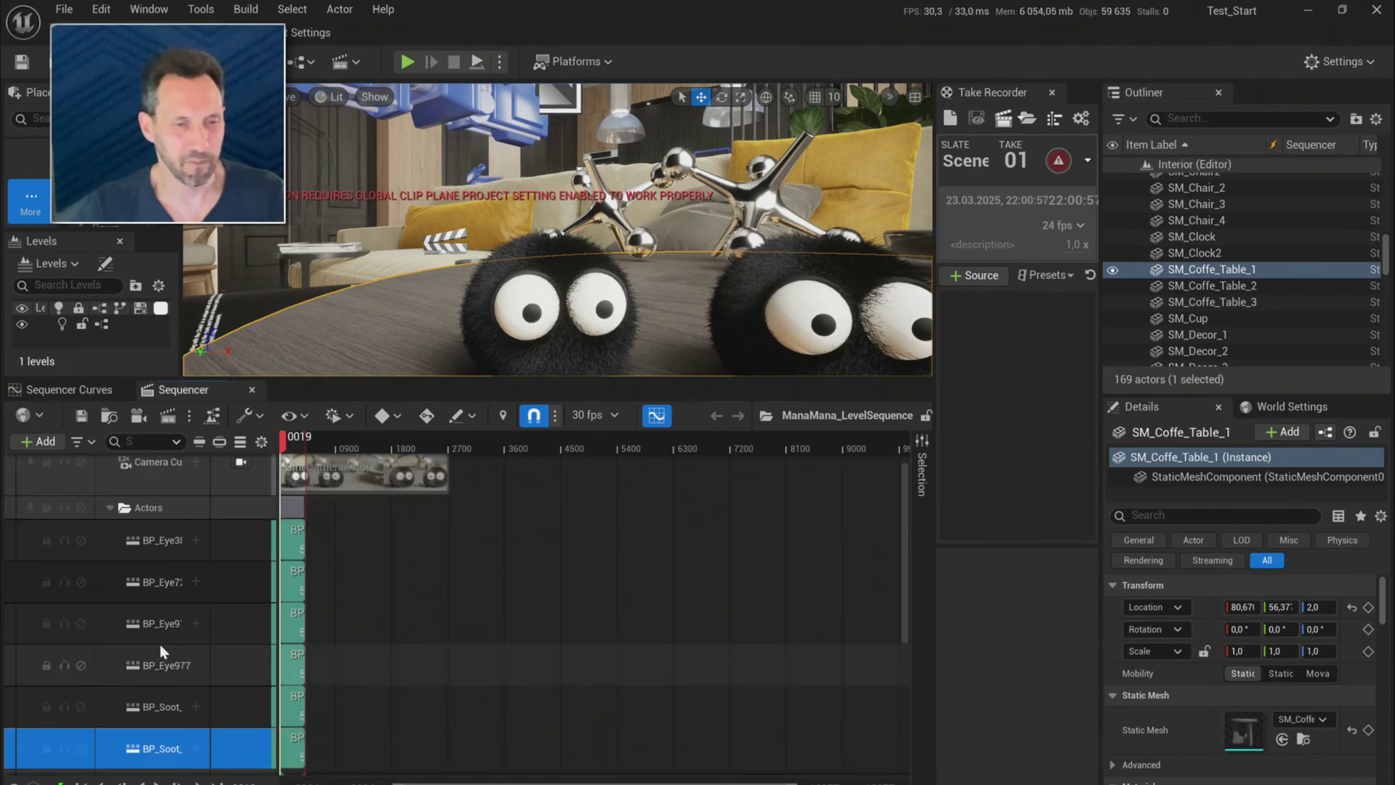
{"action": "left_click", "coordinate": [180, 544]}
{"action": "scroll", "coordinate": [137, 748], "scroll_direction": "down", "scroll_amount": 2}
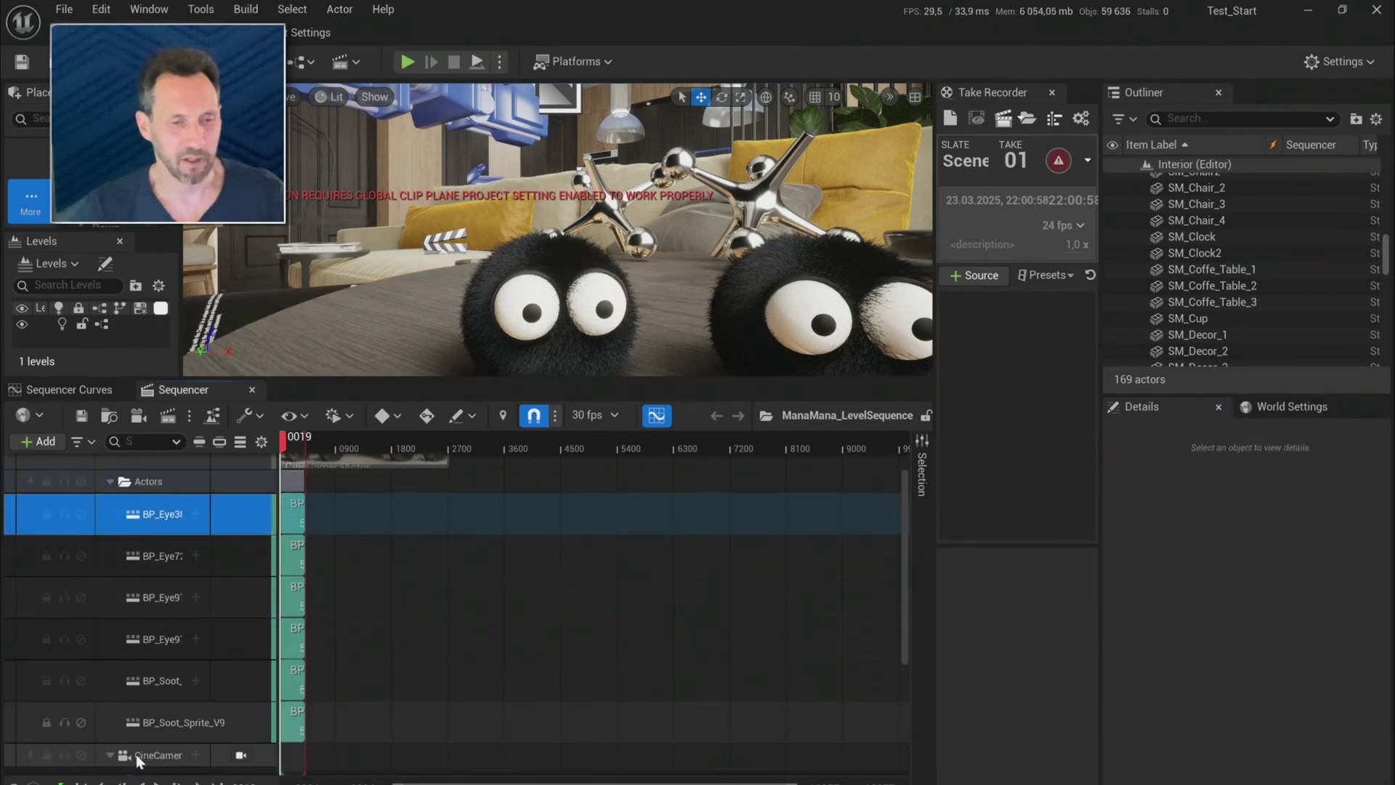
{"action": "left_click", "coordinate": [148, 697], "text": "shift"}
{"action": "key", "text": "Delete"}
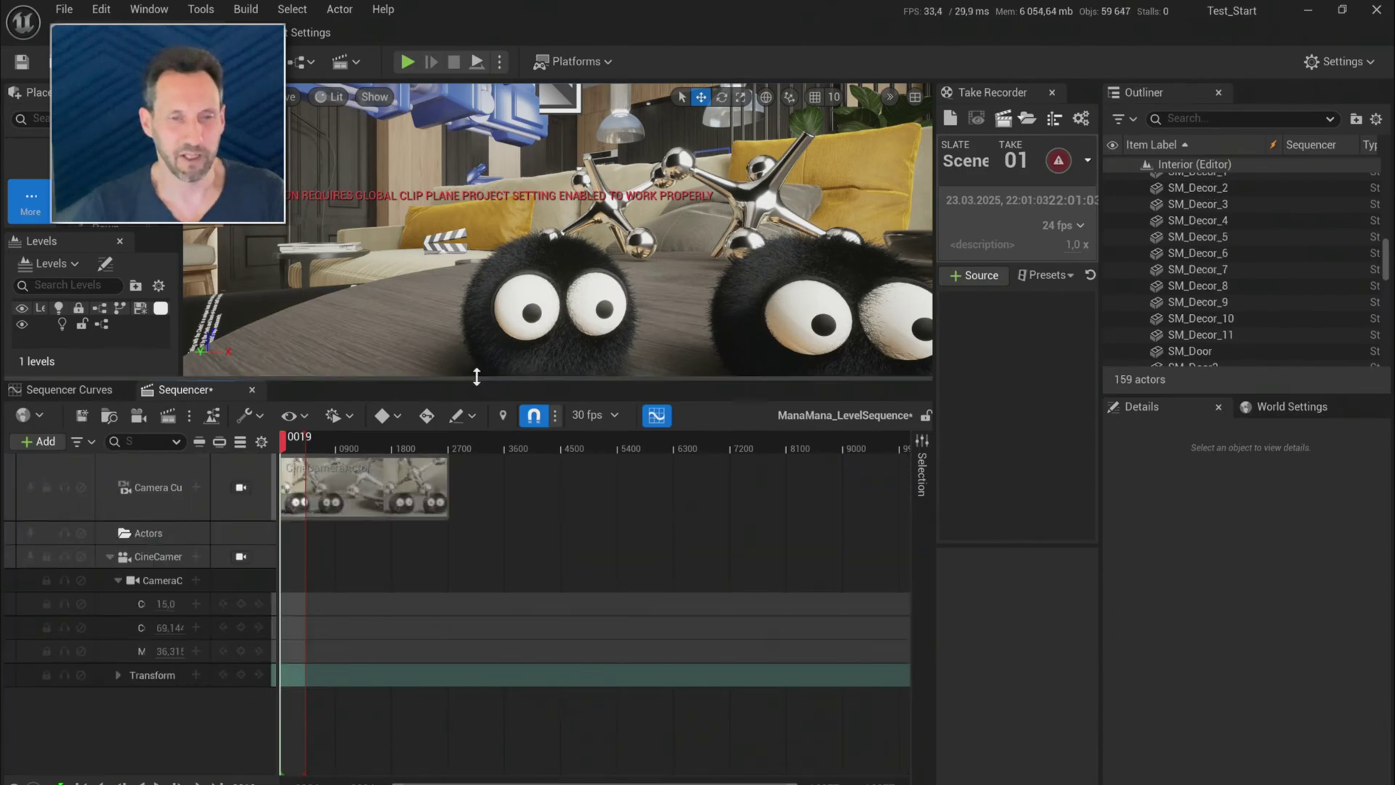
- Extend the sequence's playback range to the end of the camera cut at about frame 2717 and save the sequence
{"action": "left_click_drag", "start_coordinate": [477, 376], "coordinate": [470, 654]}
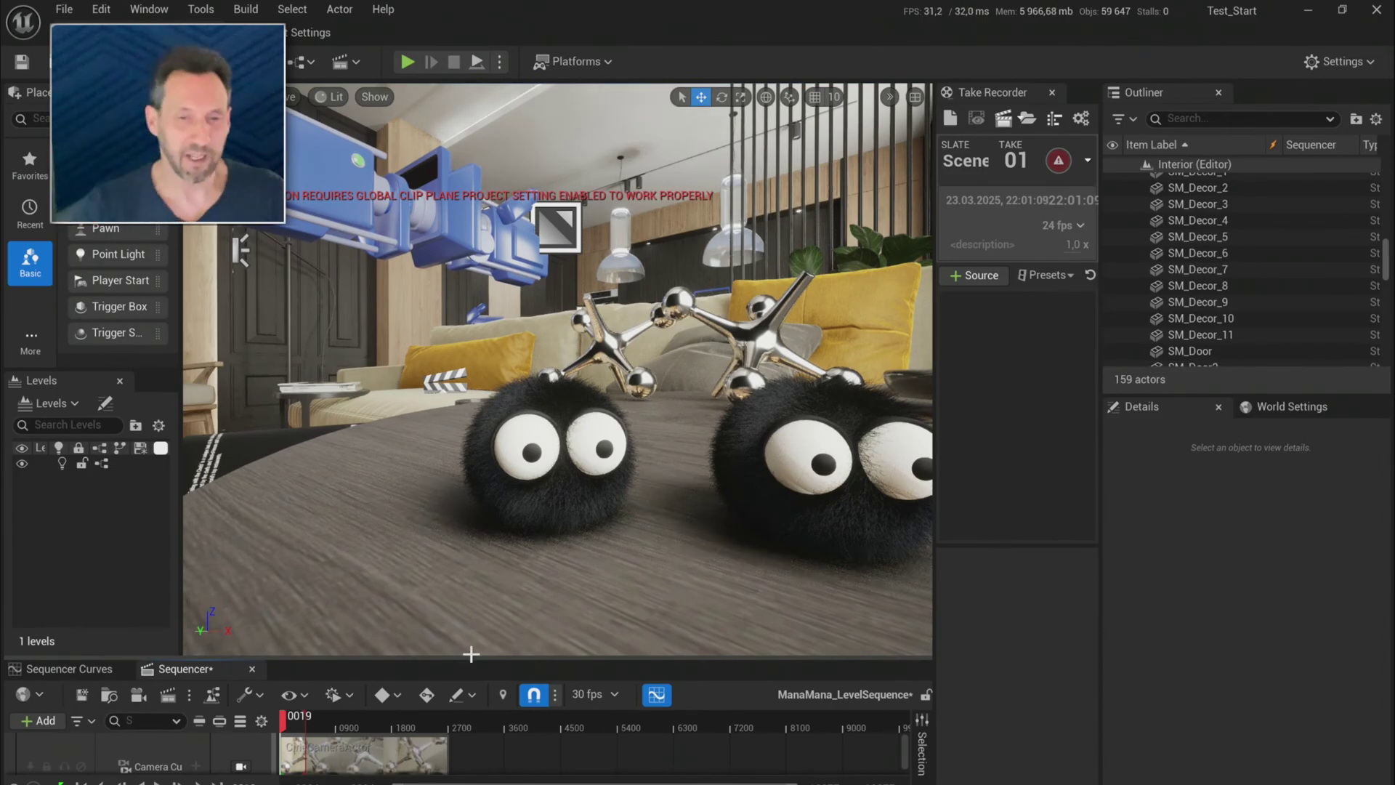
{"action": "left_click_drag", "start_coordinate": [513, 659], "coordinate": [509, 492]}
{"action": "left_click_drag", "start_coordinate": [318, 561], "coordinate": [454, 579]}
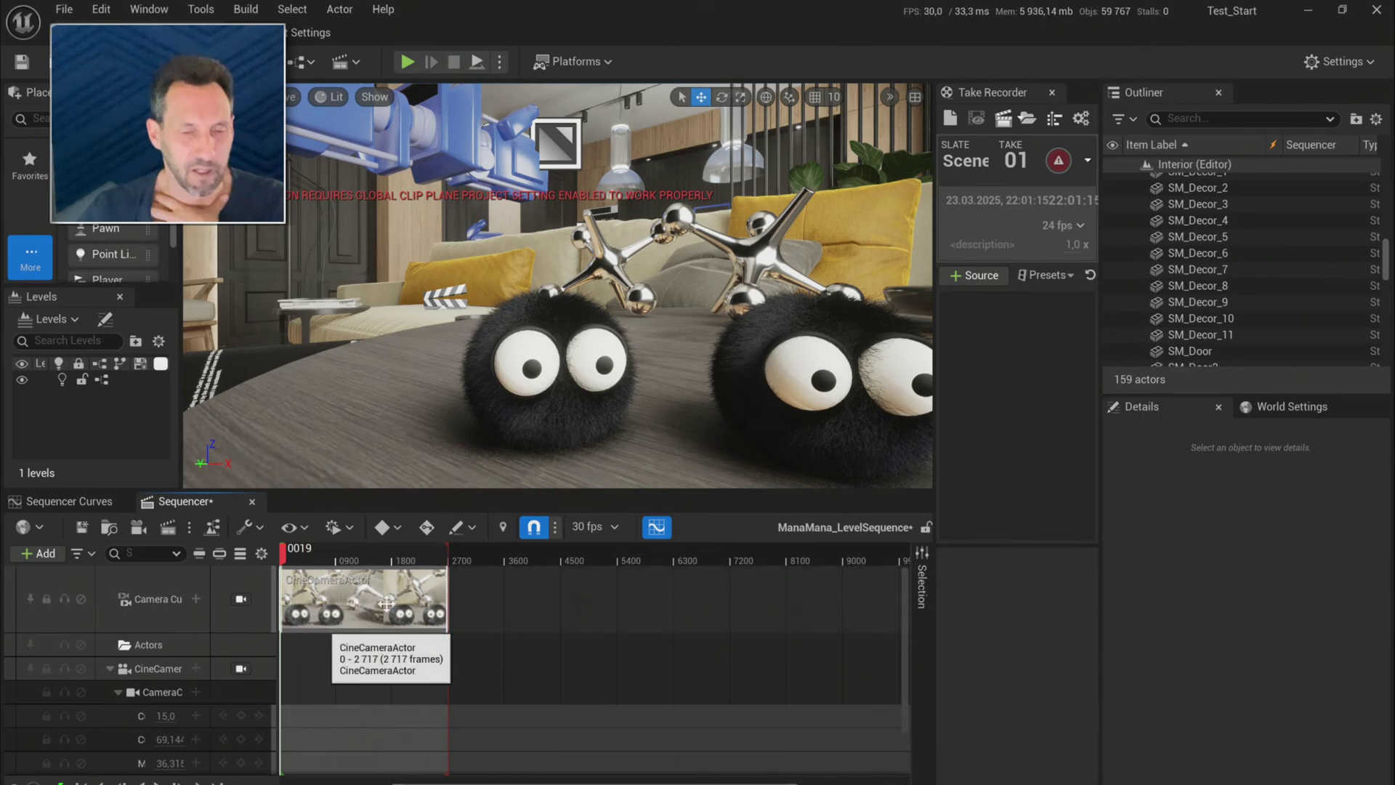
{"action": "left_click", "coordinate": [81, 527]}
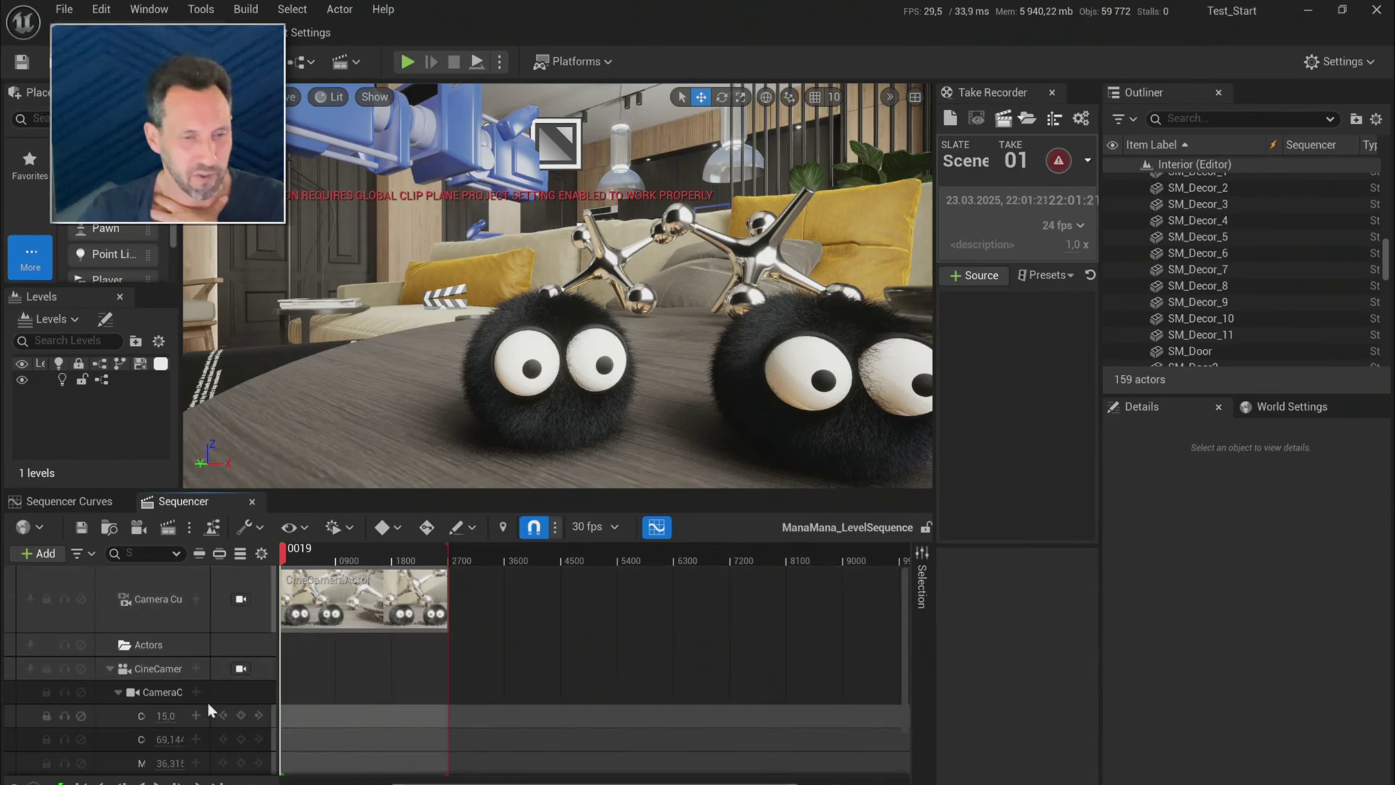
- Check which Camera Shake assets can be added to the CineCameraActor's camera component, including the asset list's display options
{"action": "scroll", "coordinate": [208, 703], "scroll_direction": "down", "scroll_amount": 1}
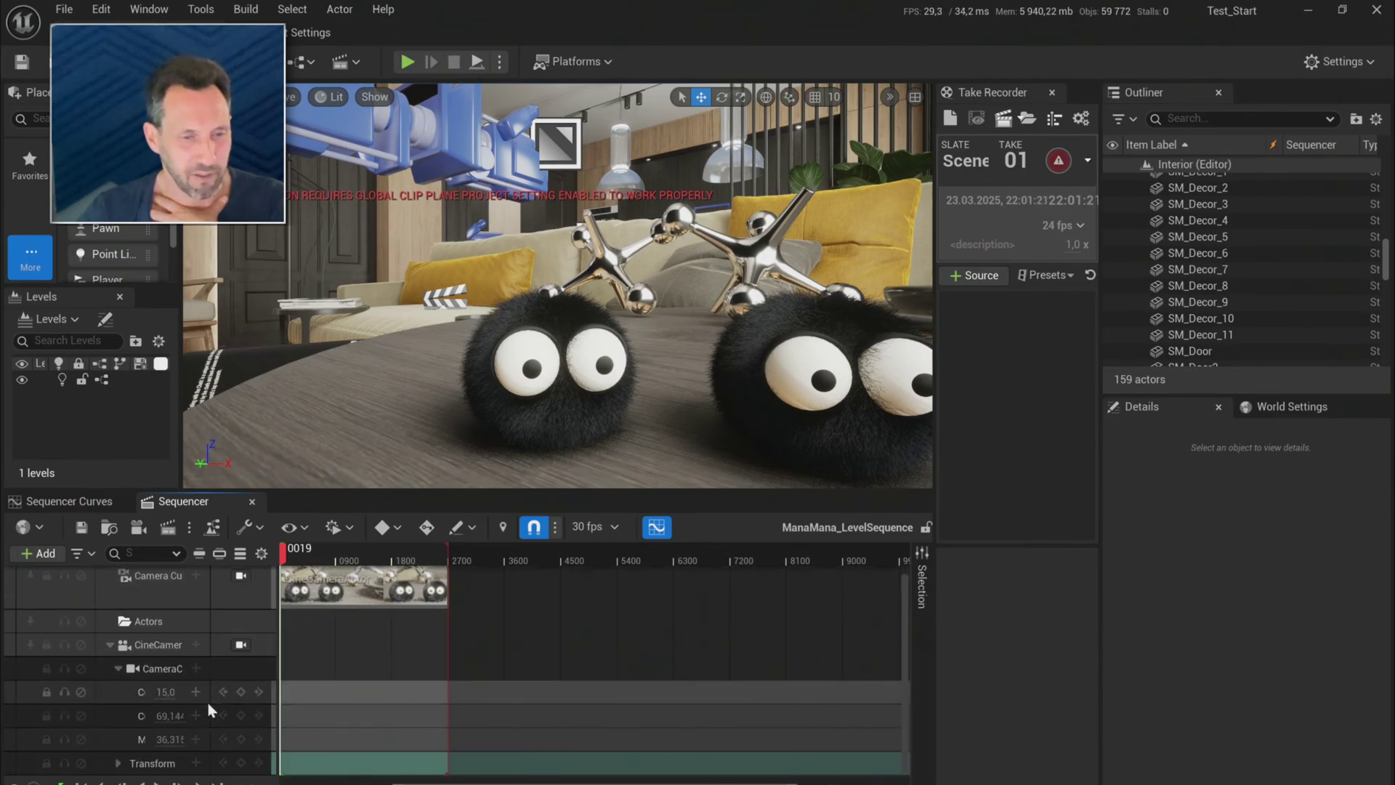
{"action": "left_click", "coordinate": [197, 666]}
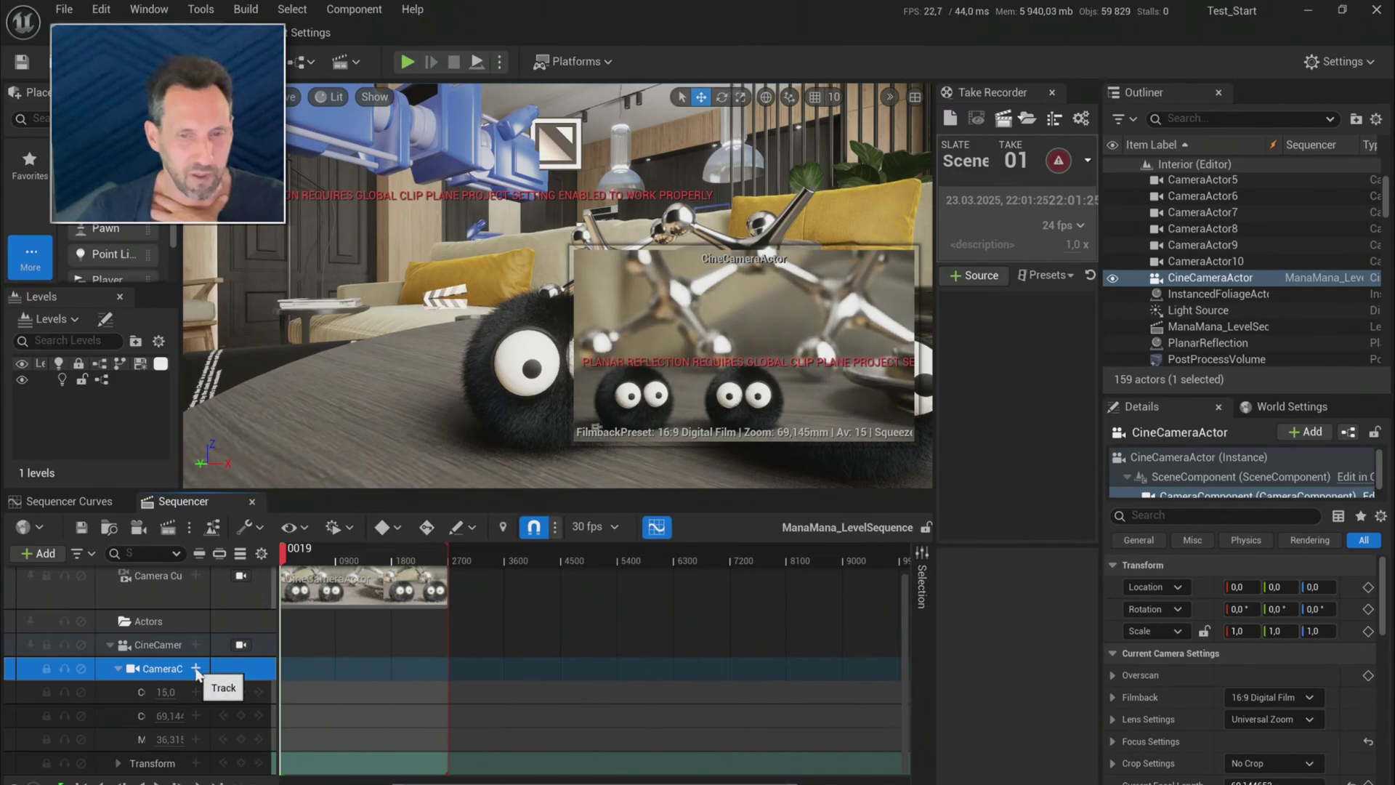
{"action": "left_click", "coordinate": [196, 667]}
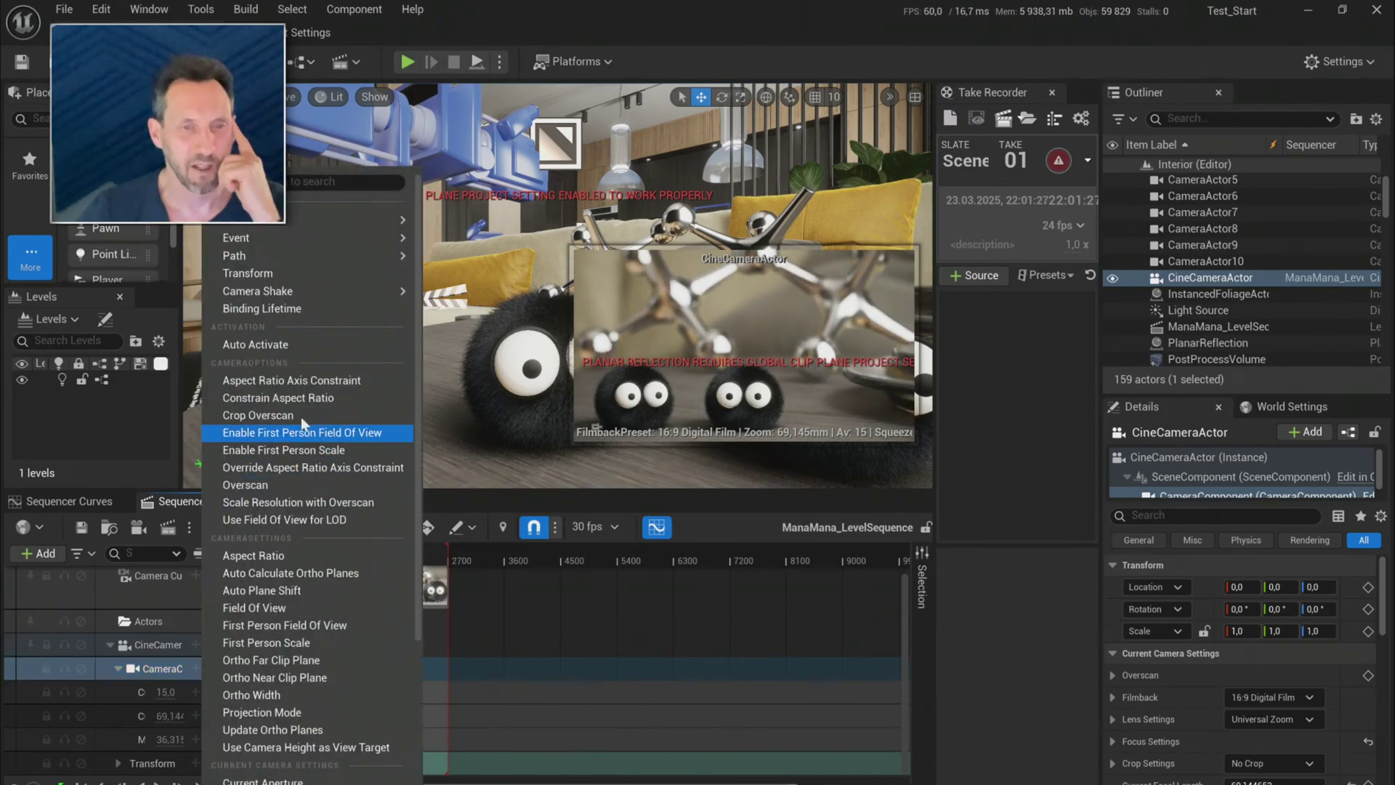
{"action": "mouse_move", "coordinate": [356, 290]}
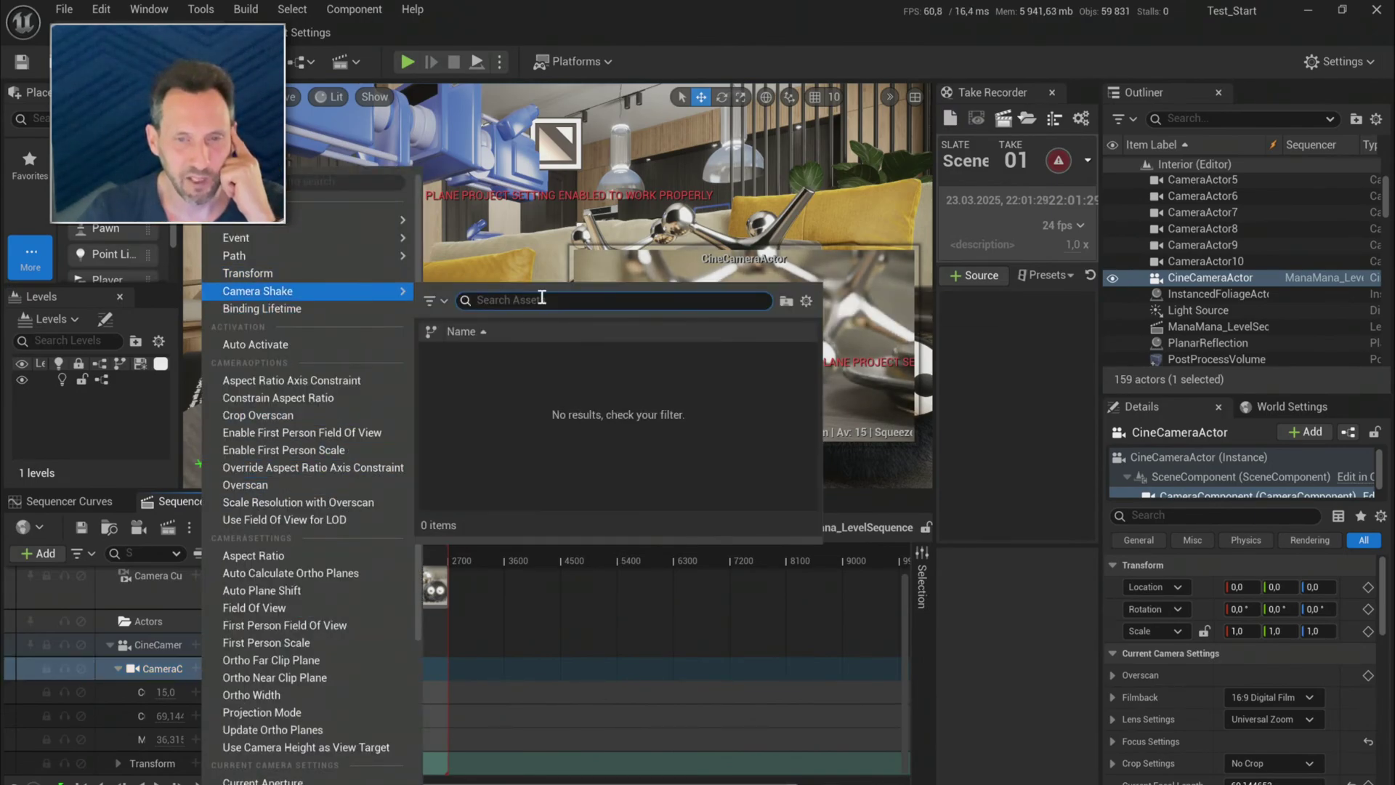
{"action": "left_click", "coordinate": [447, 302]}
{"action": "left_click", "coordinate": [447, 302]}
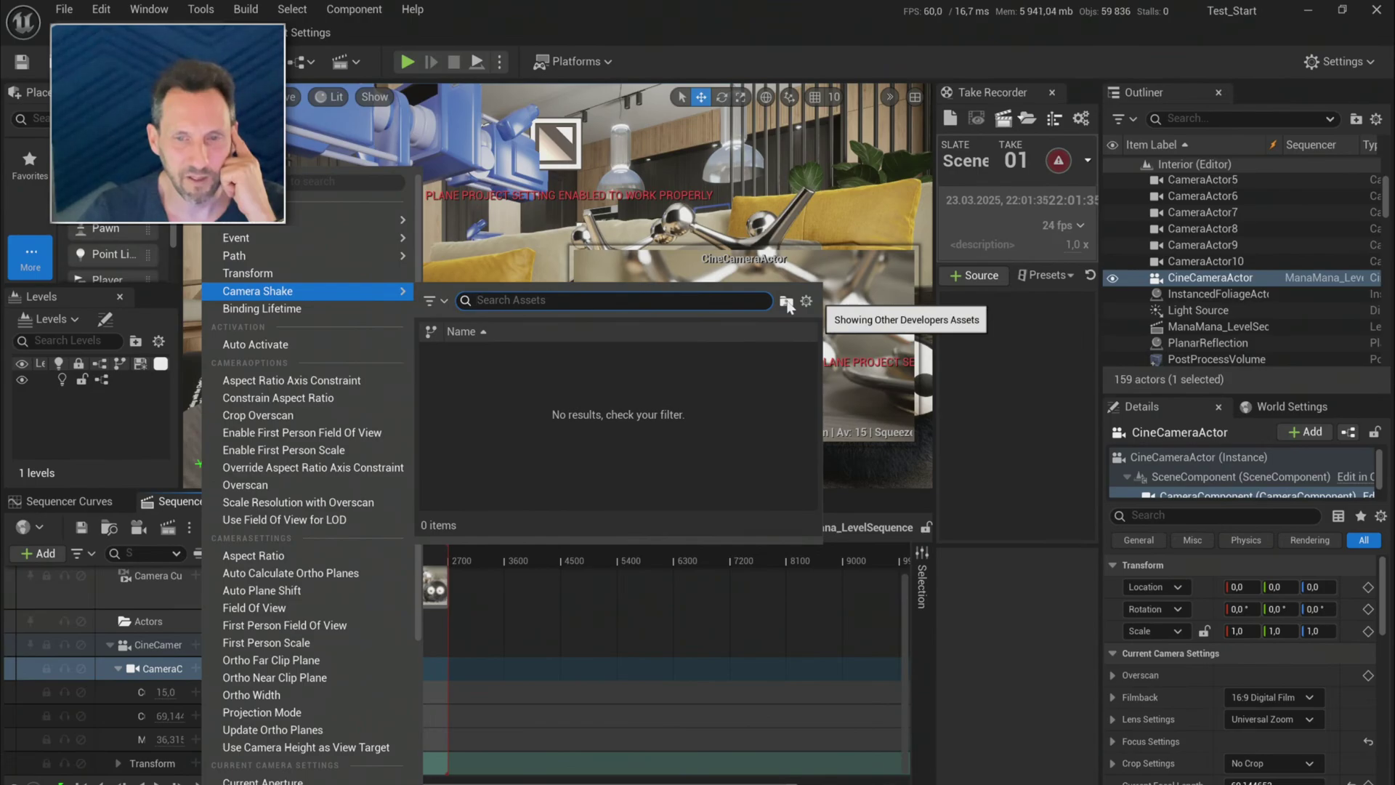
{"action": "left_click", "coordinate": [805, 302]}
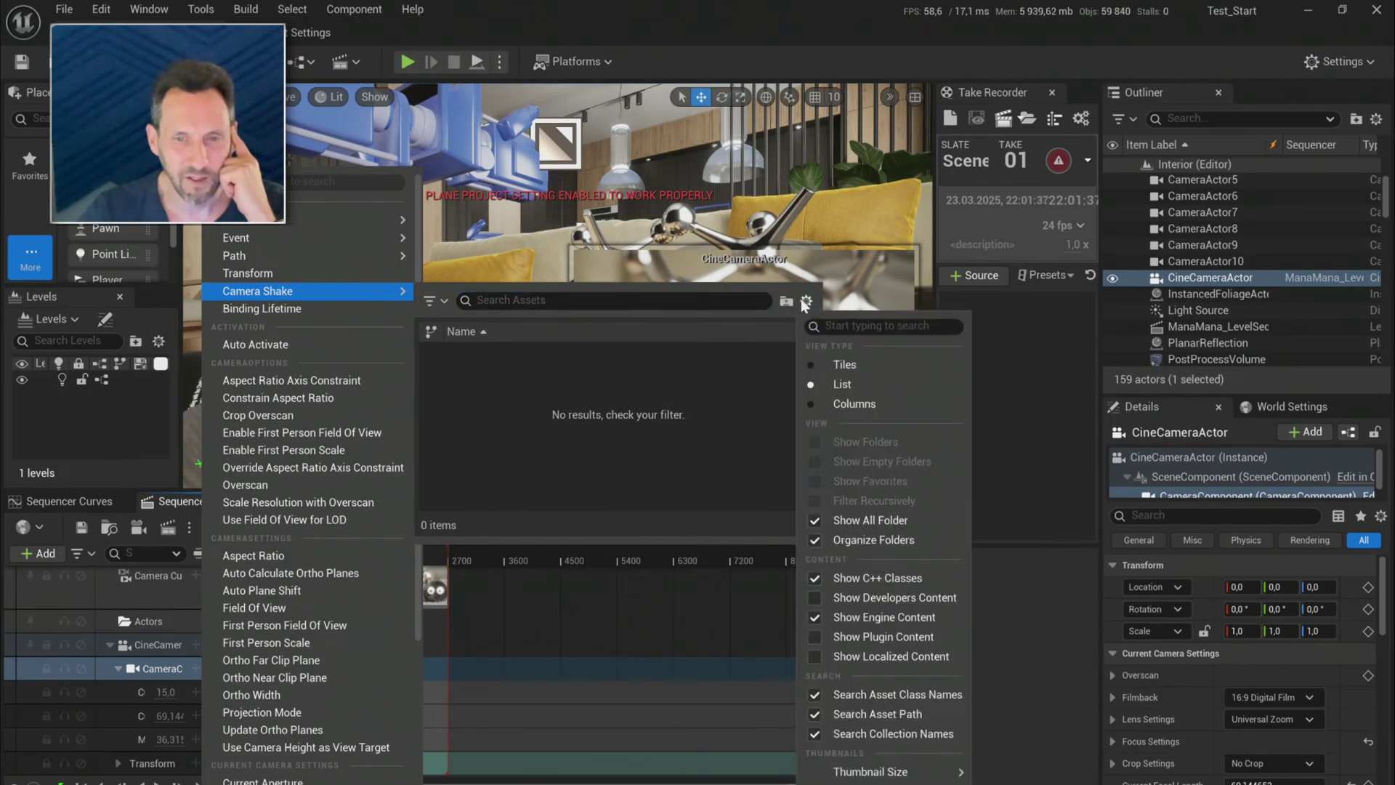
{"action": "left_click", "coordinate": [805, 302]}
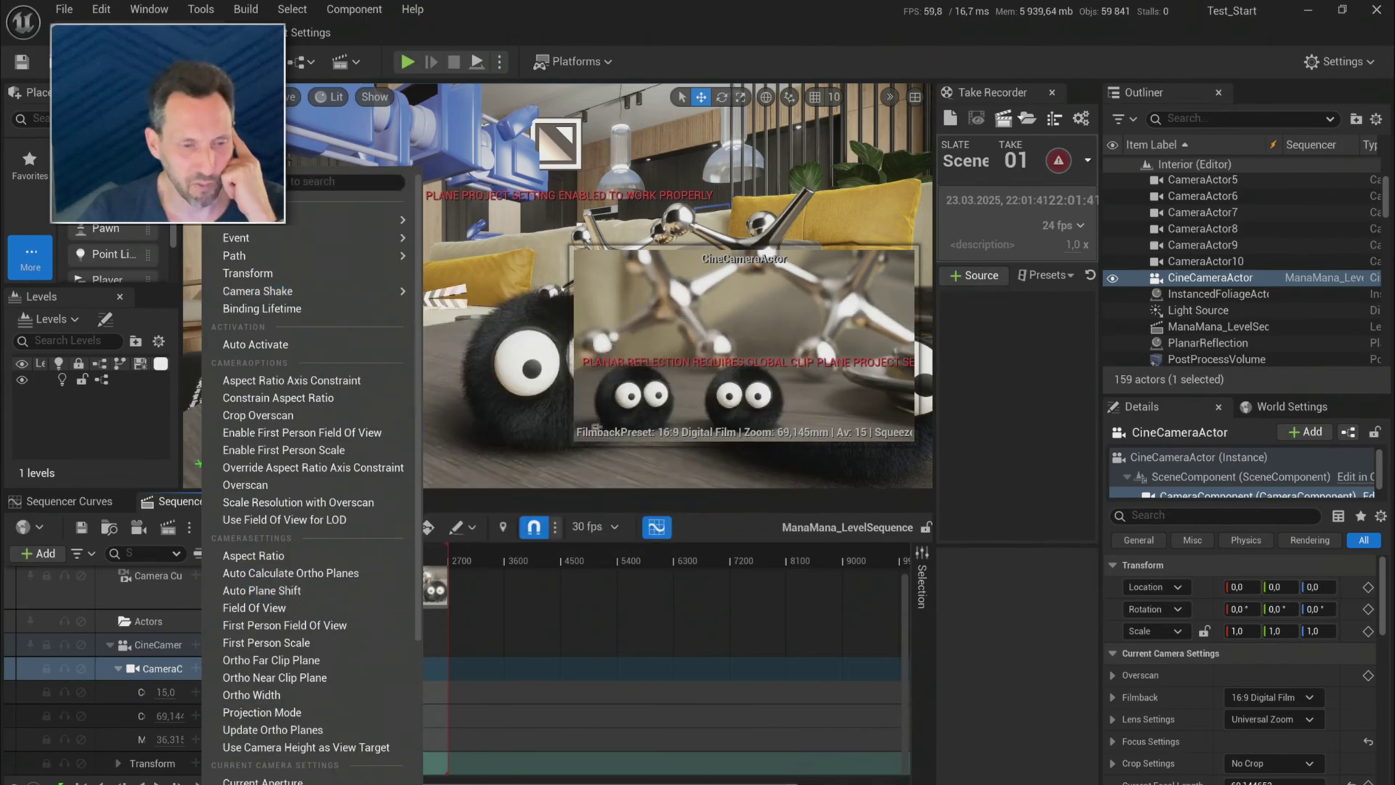
- Create a Blueprint class named BP_Camera_Shake in the Settings folder with DefaultCameraShakeBase as its parent class
{"action": "key", "text": "ctrl+space"}
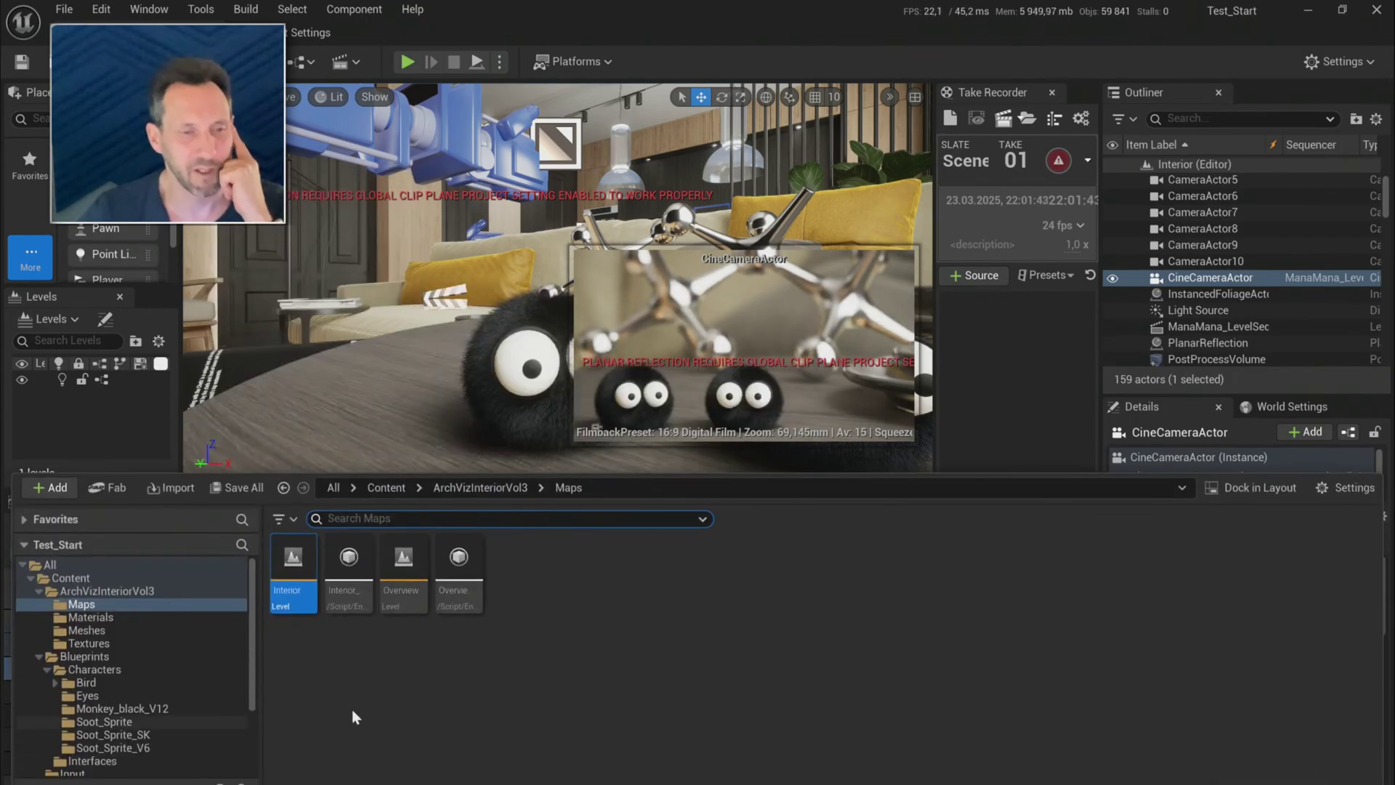
{"action": "scroll", "coordinate": [160, 700], "scroll_direction": "down", "scroll_amount": 2}
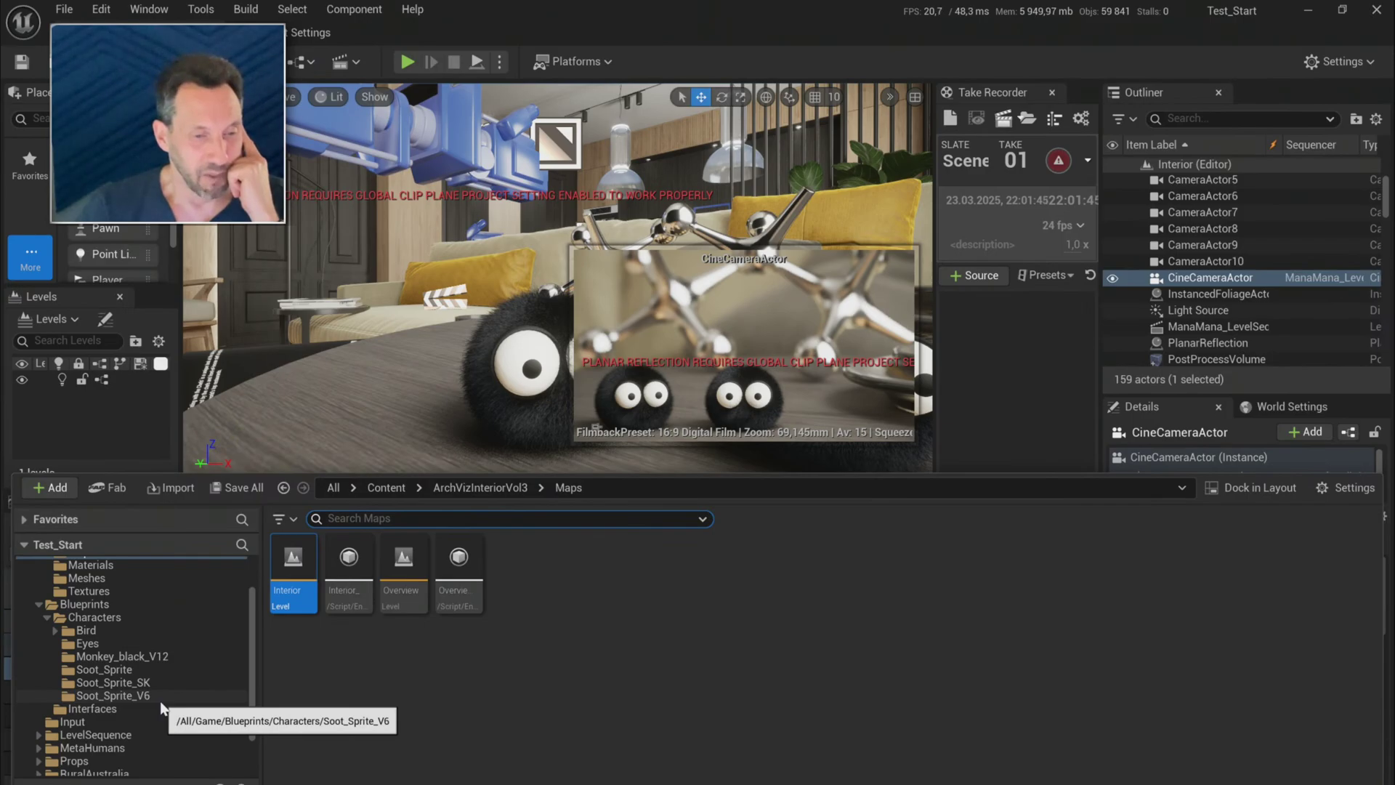
{"action": "scroll", "coordinate": [111, 721], "scroll_direction": "down", "scroll_amount": 2}
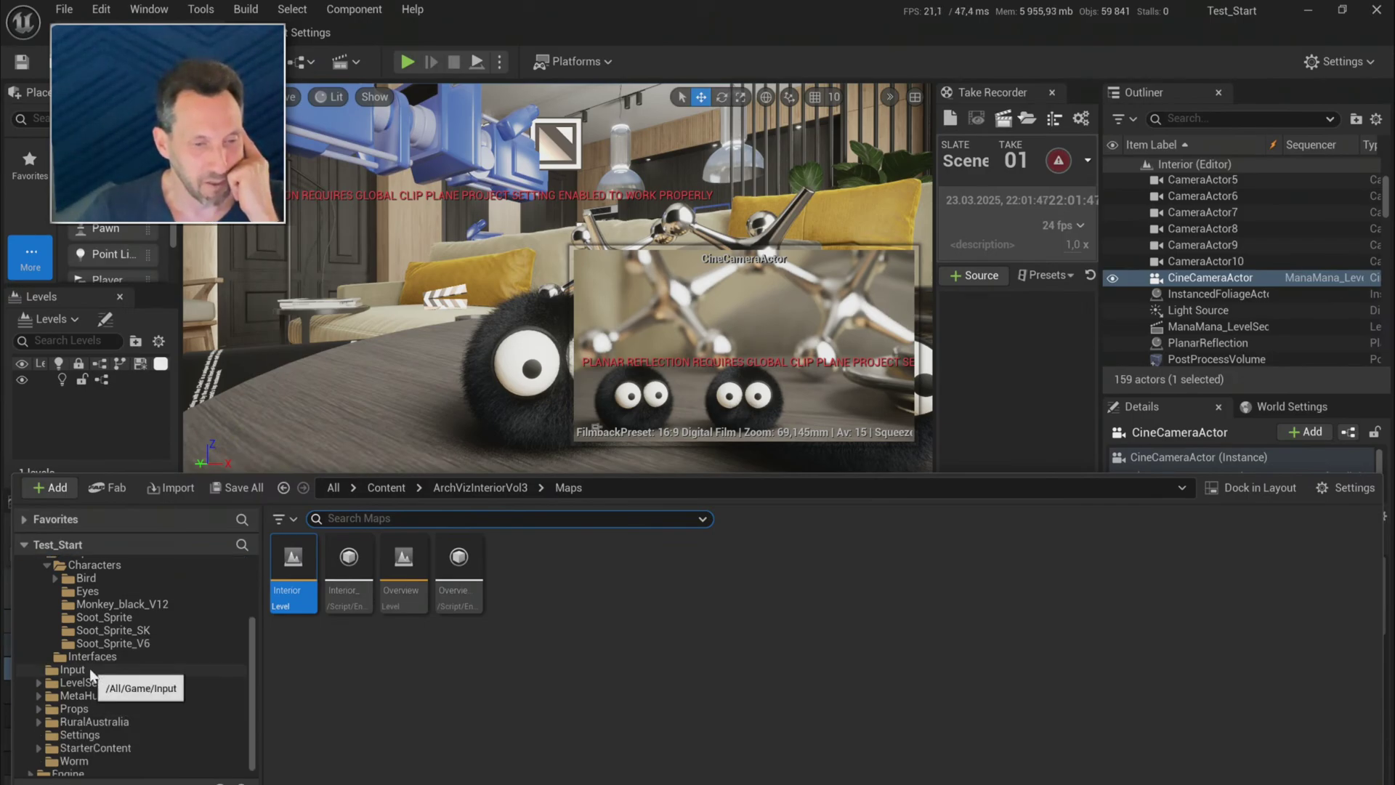
{"action": "left_click", "coordinate": [81, 734]}
{"action": "right_click", "coordinate": [546, 569]}
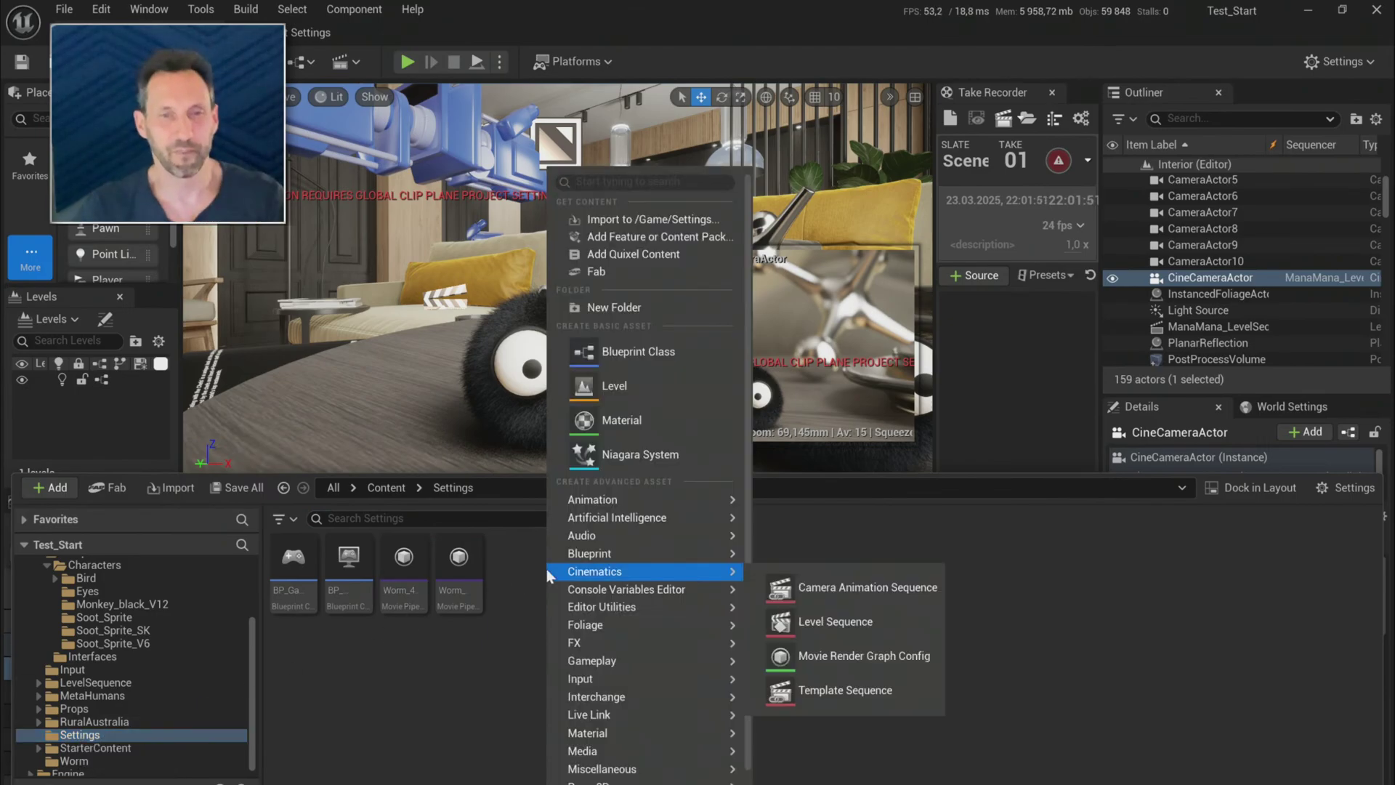
{"action": "left_click", "coordinate": [667, 351]}
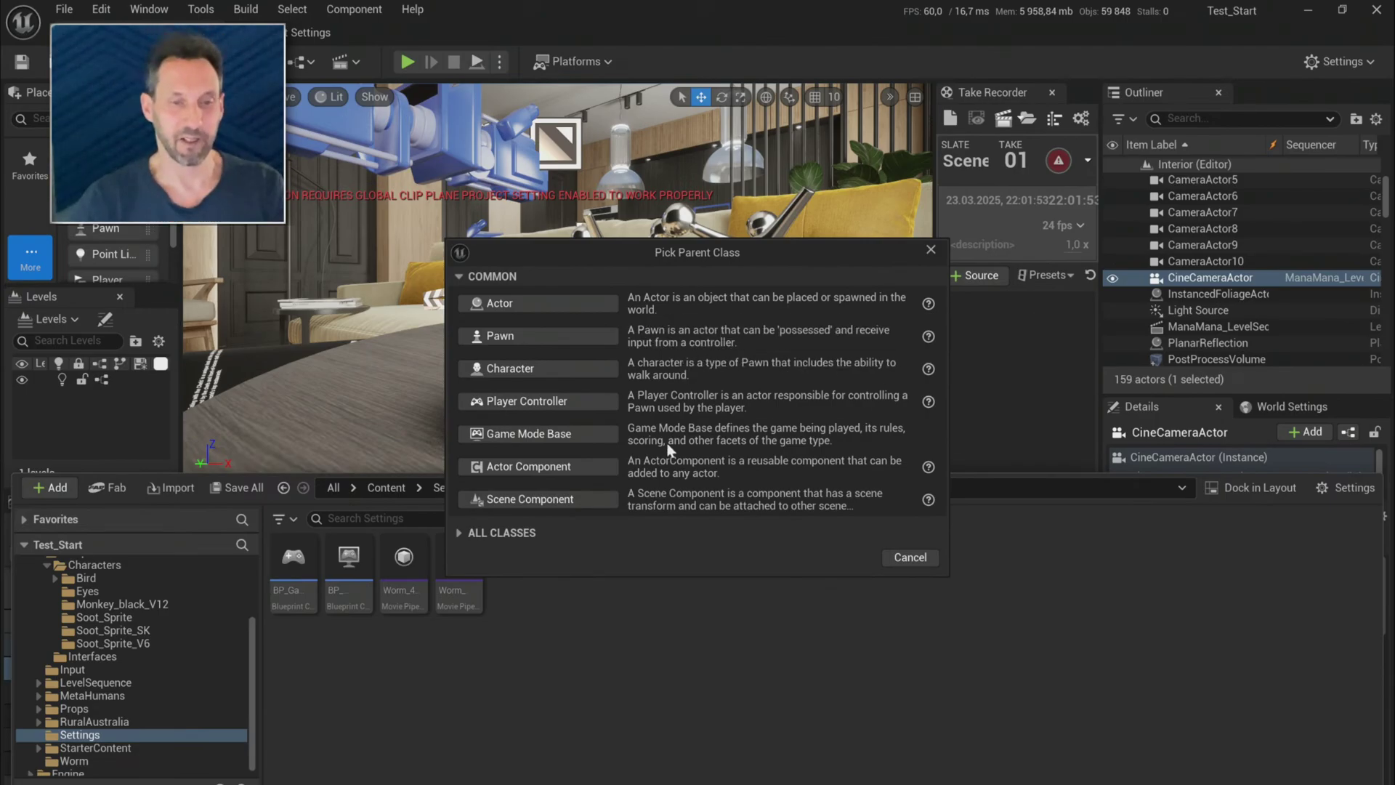
{"action": "left_click", "coordinate": [470, 536]}
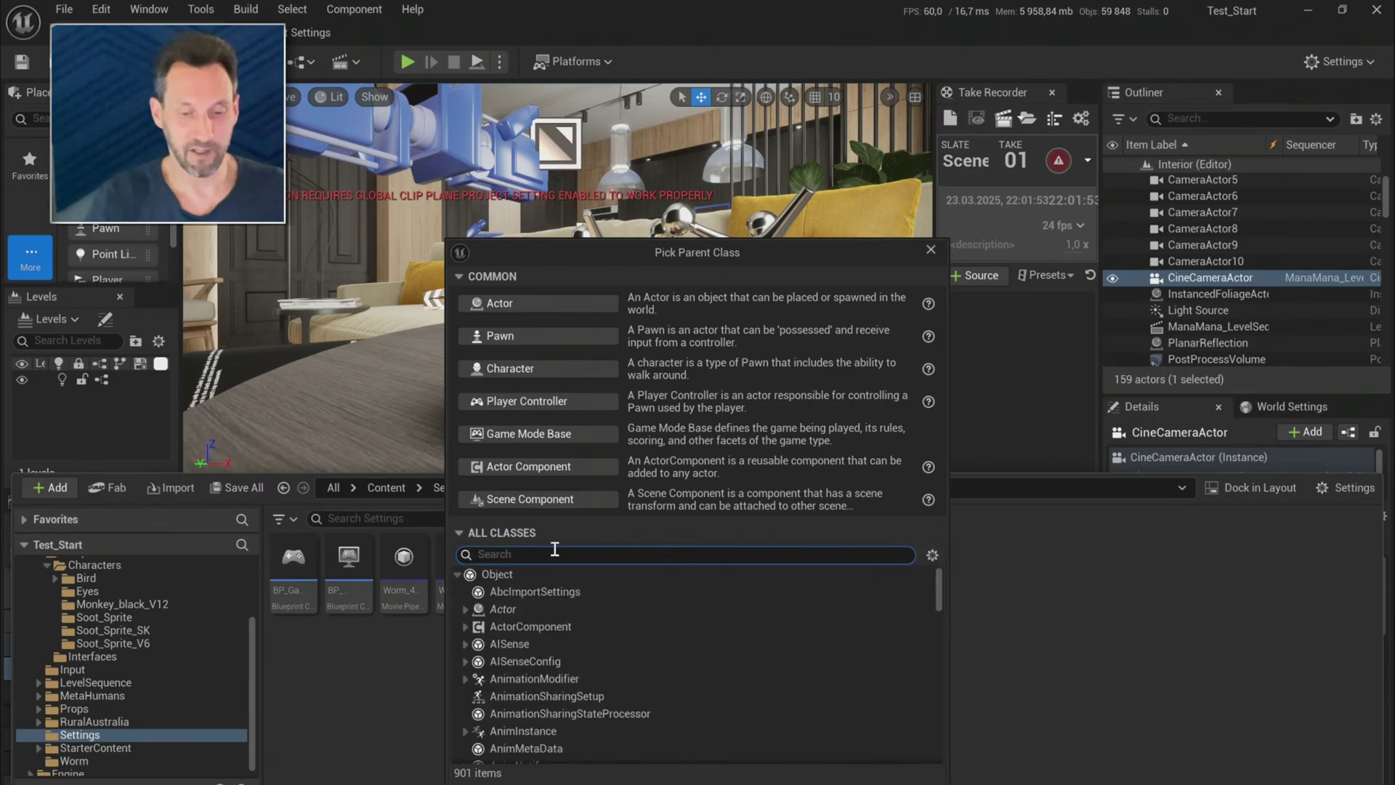
{"action": "type", "text": "camera"}
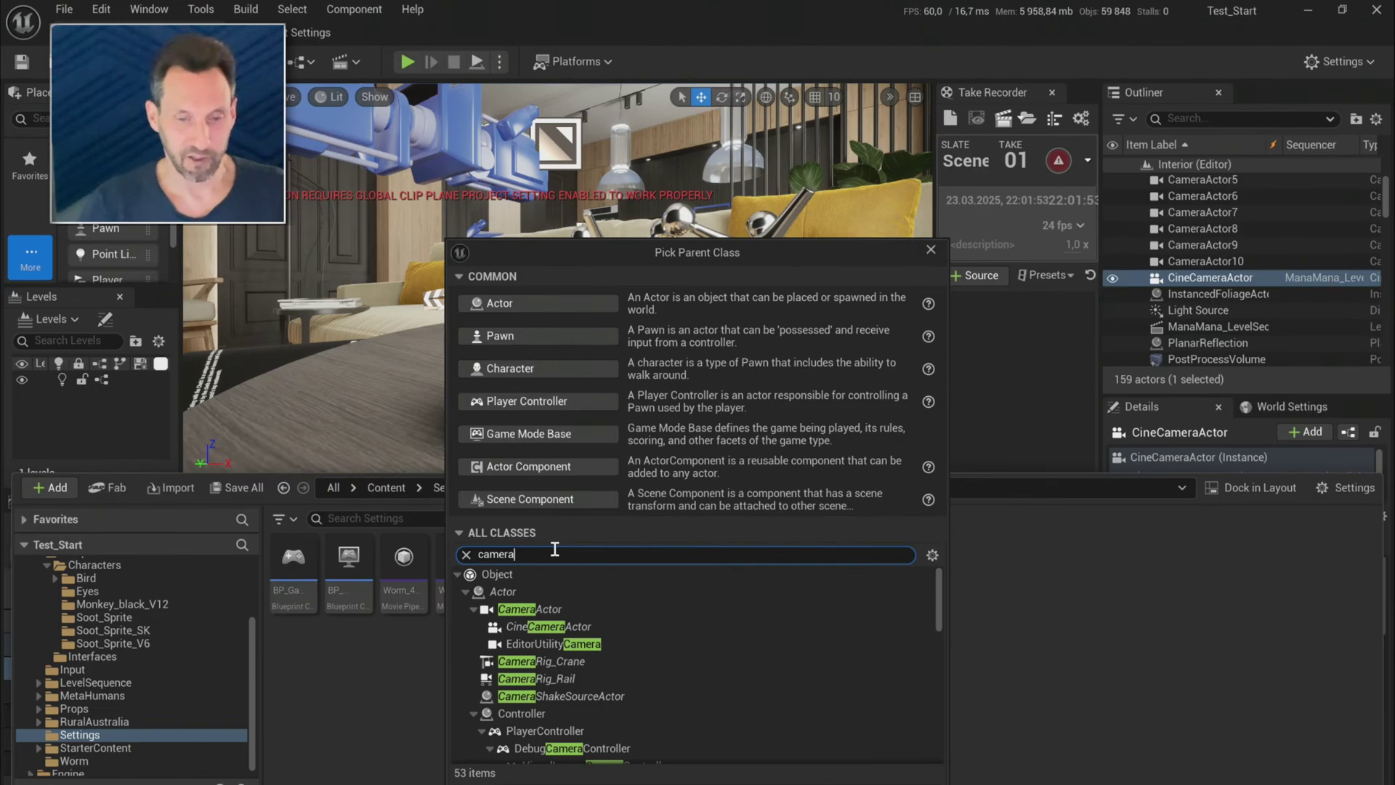
{"action": "type", "text": " shake"}
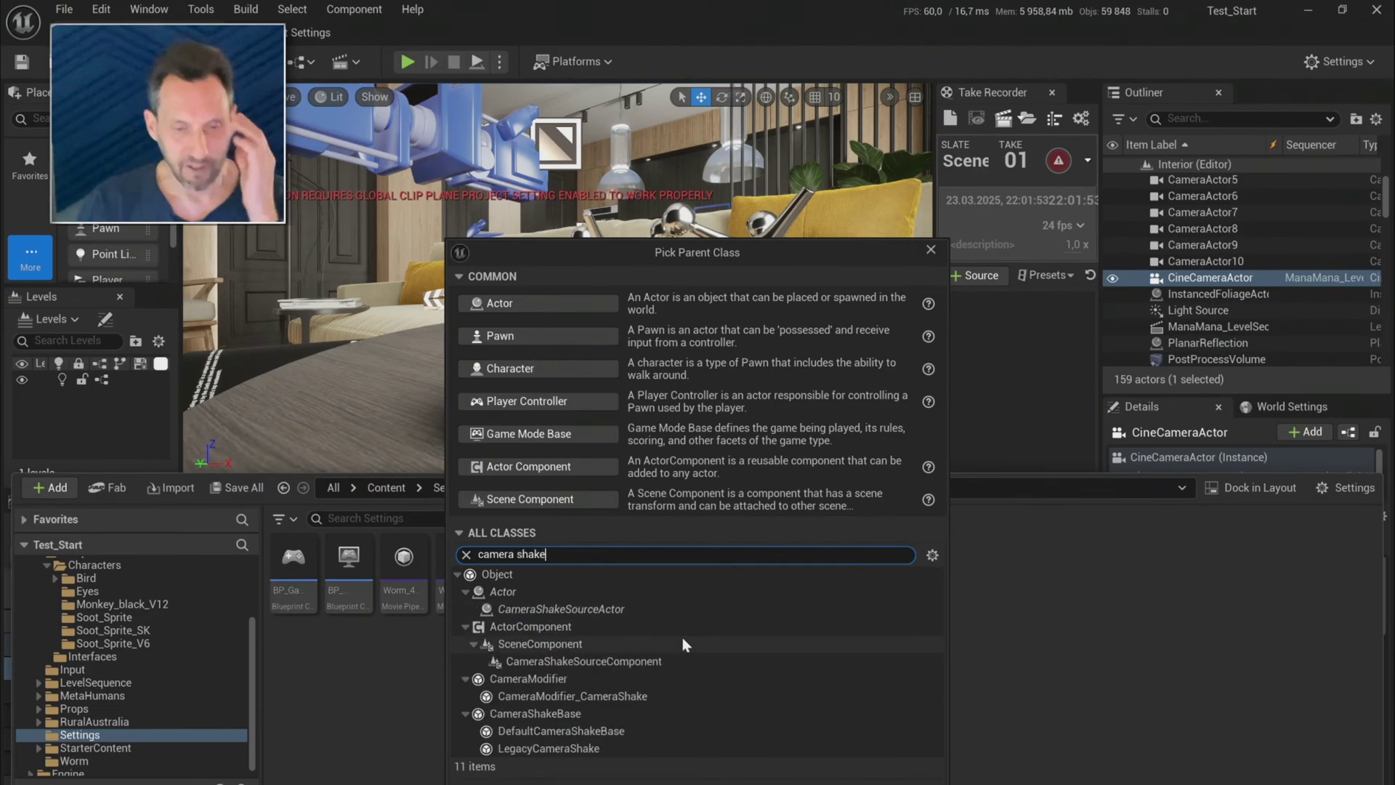
{"action": "left_click", "coordinate": [625, 731]}
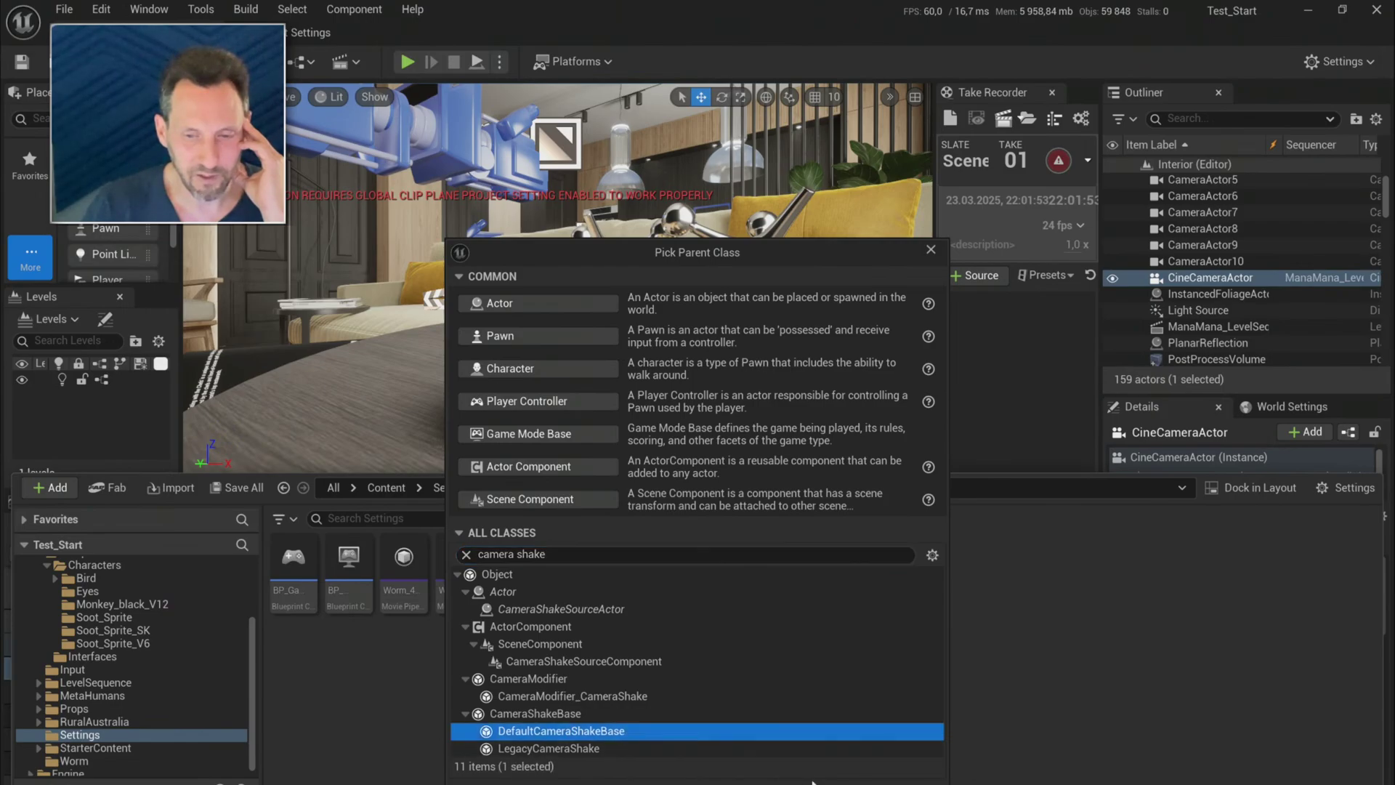
{"action": "left_click", "coordinate": [842, 783]}
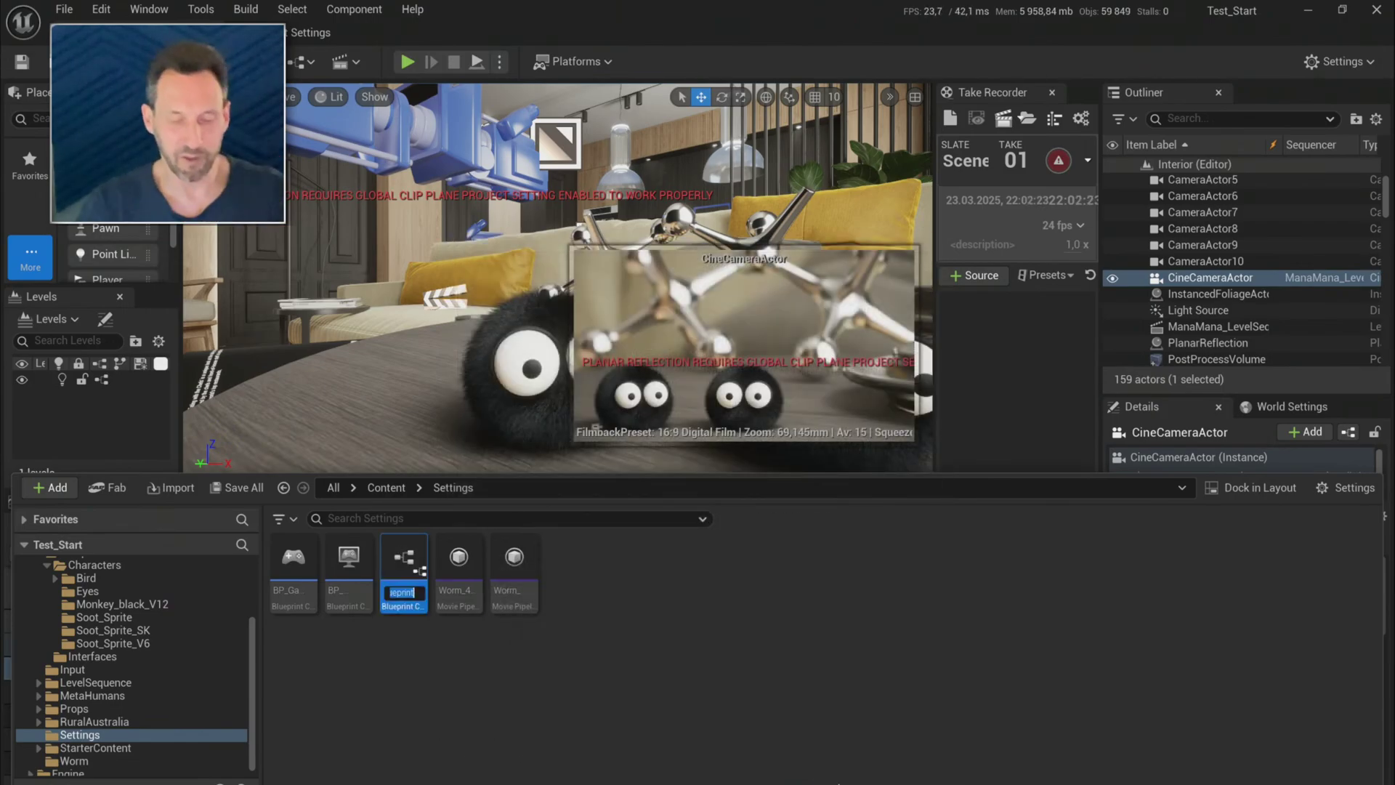
{"action": "type", "text": "B"}
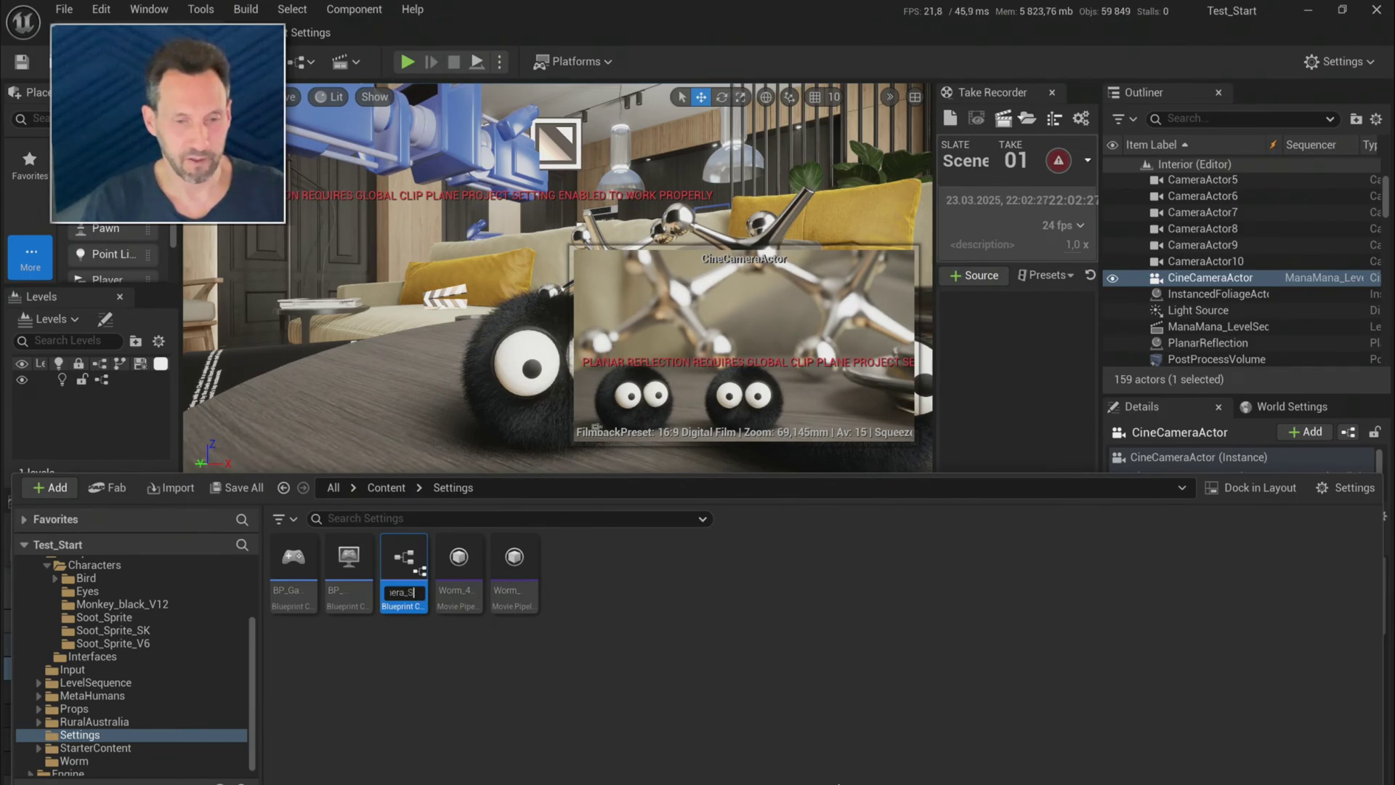
{"action": "key", "text": "Return"}
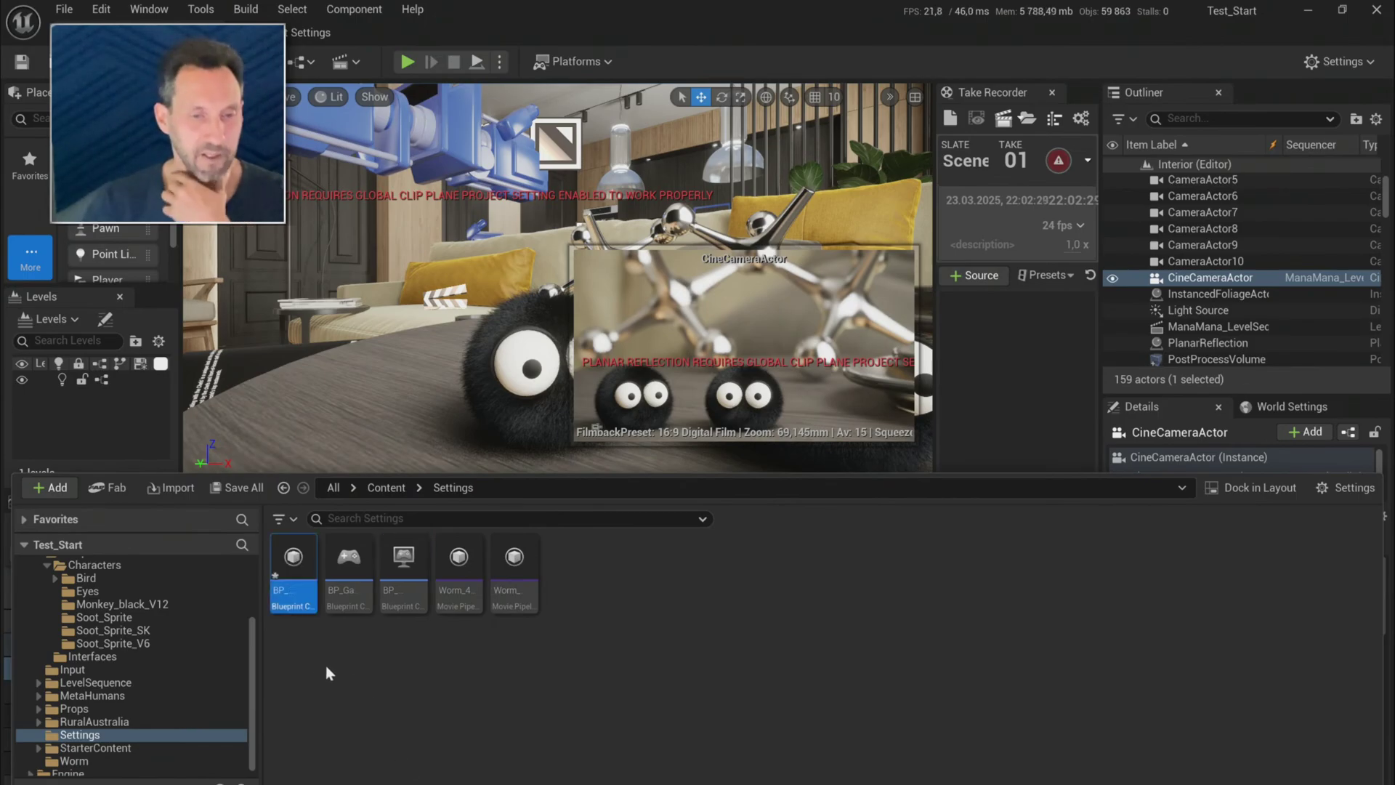
- Open BP_Camera_Shake and examine the Location (X, Y, Z) and Rotation settings of its Root Shake Pattern in a widened Details view
{"action": "double_click", "coordinate": [286, 557]}
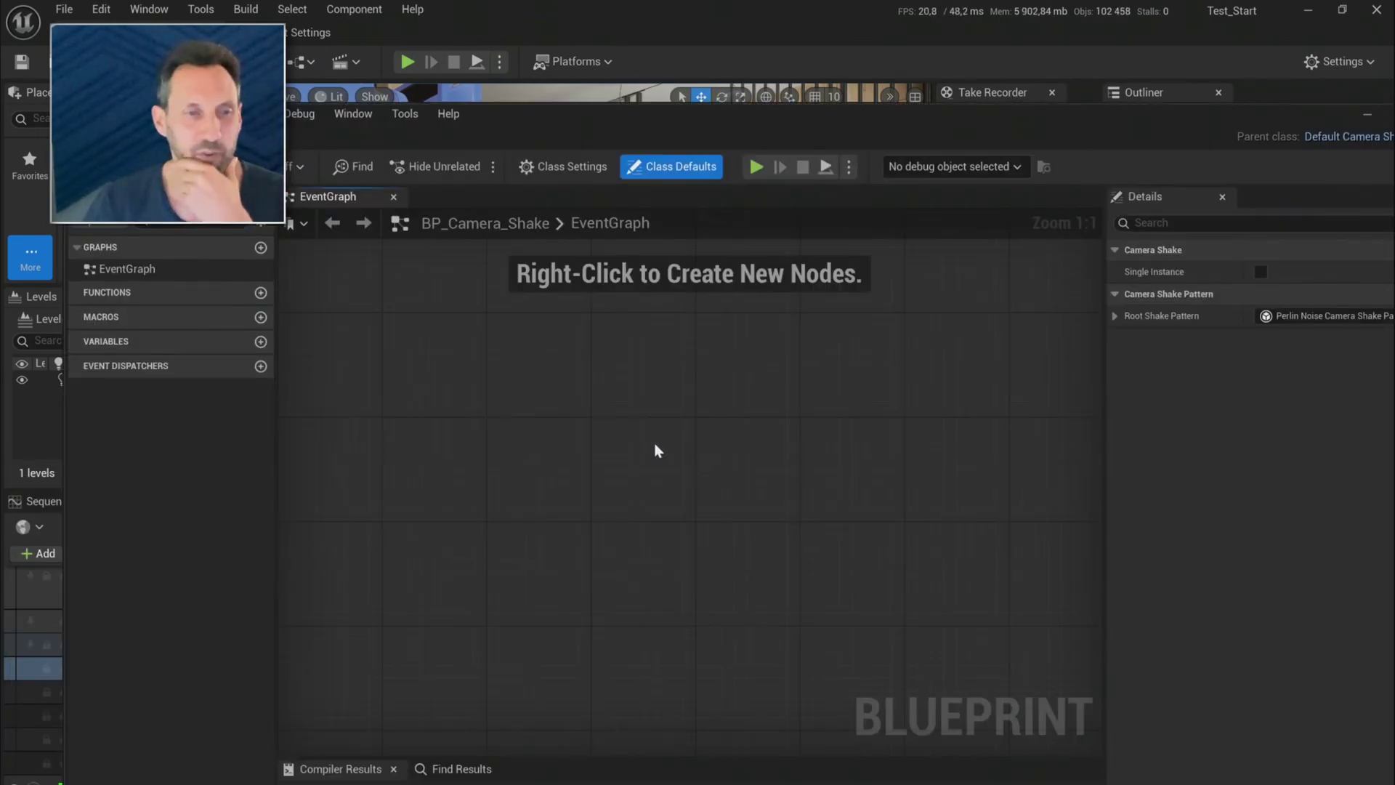
{"action": "left_click", "coordinate": [1115, 316]}
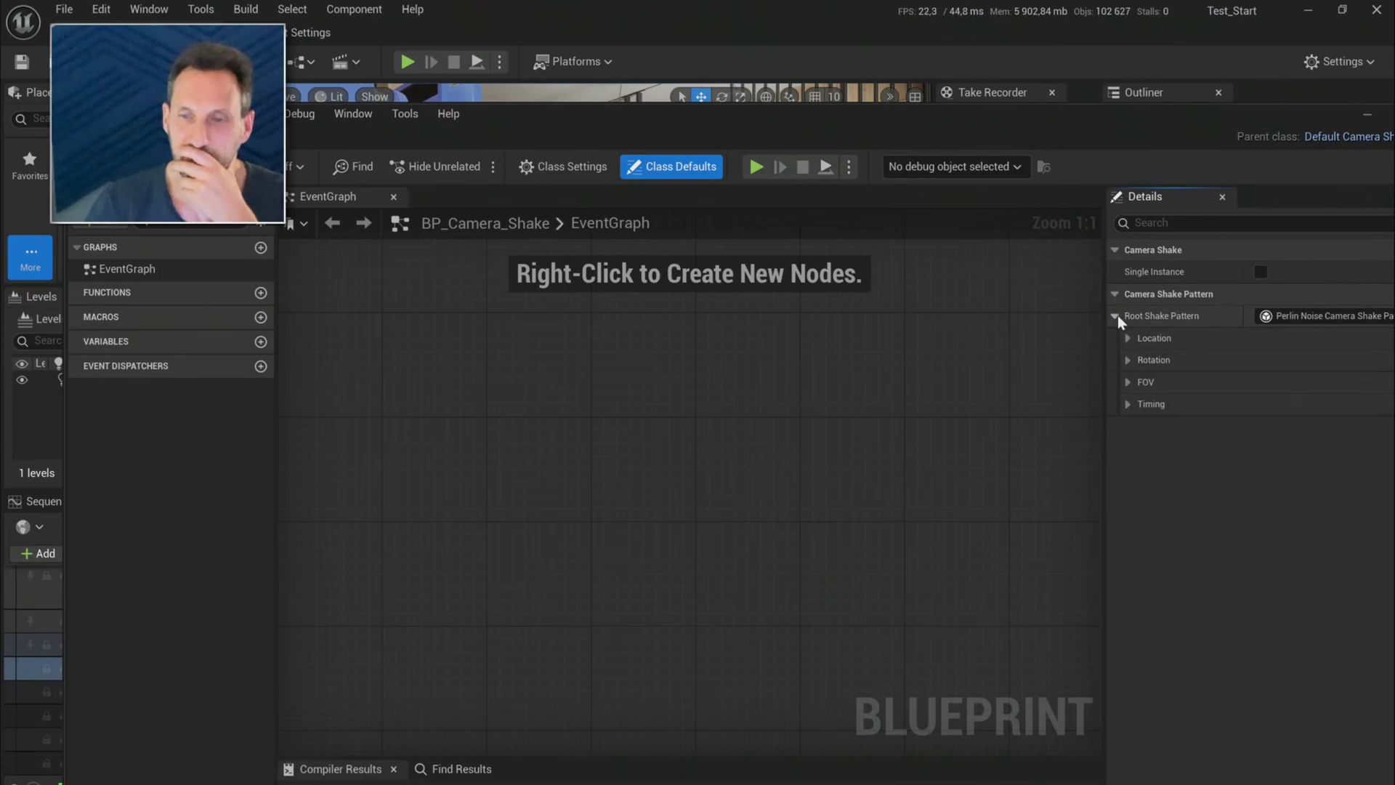
{"action": "left_click", "coordinate": [1125, 338]}
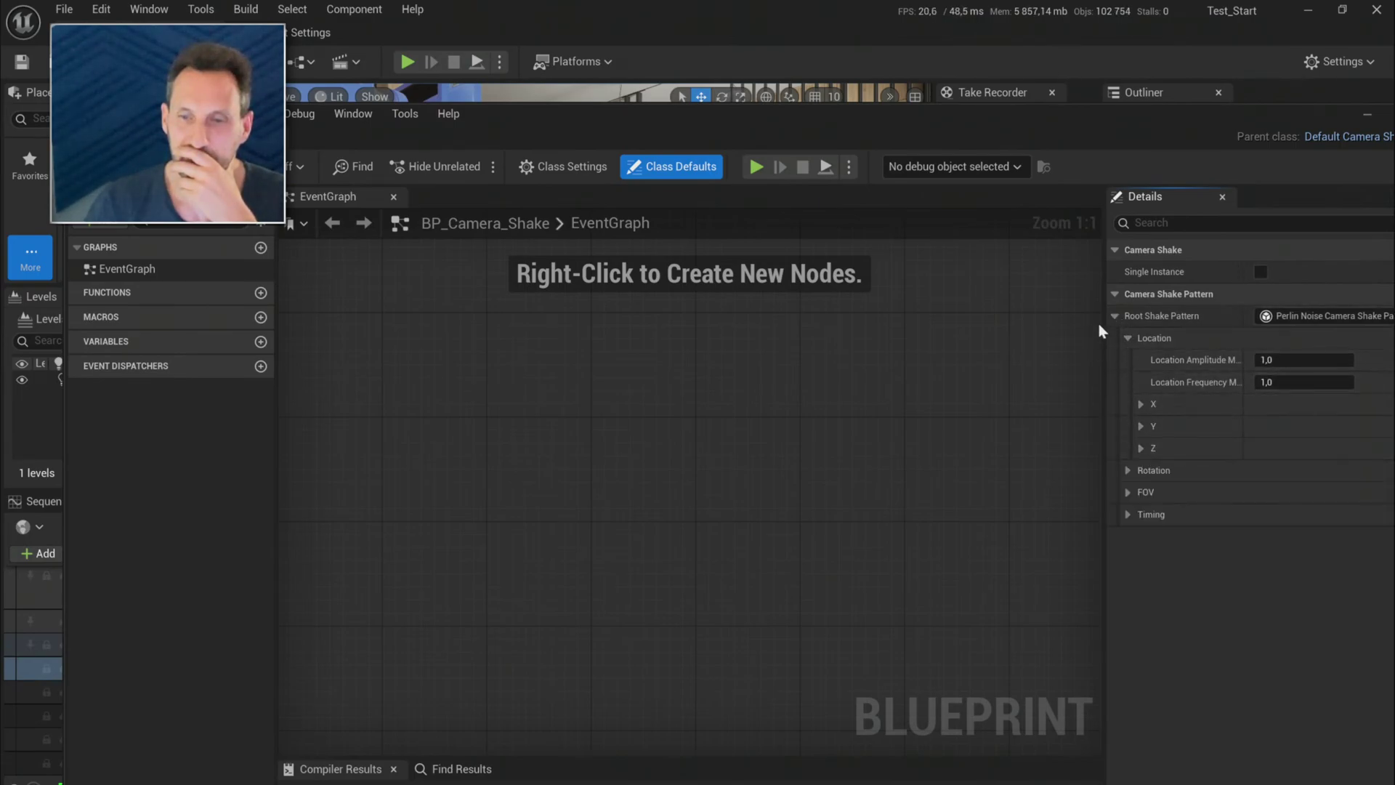
{"action": "left_click_drag", "start_coordinate": [1104, 323], "coordinate": [805, 335]}
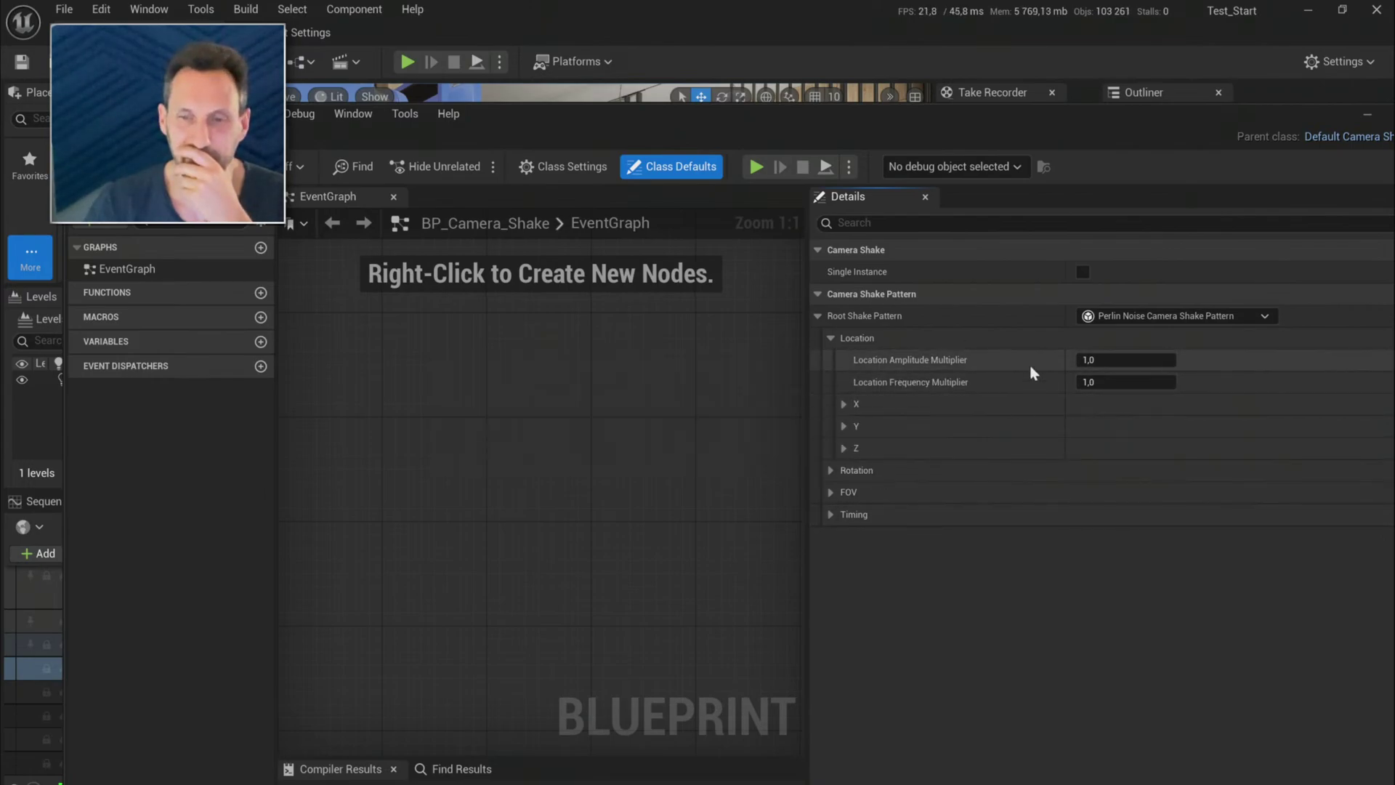
{"action": "left_click", "coordinate": [843, 404]}
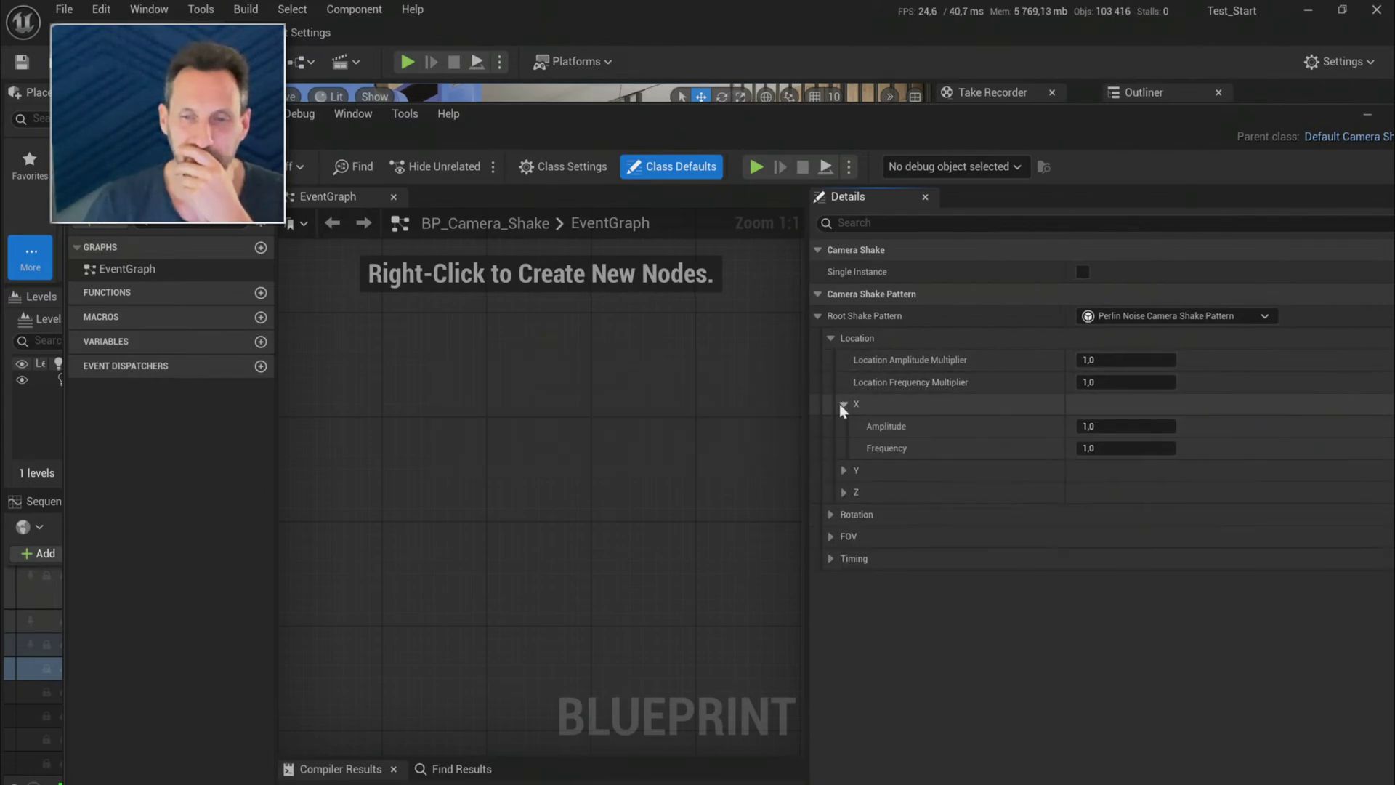
{"action": "left_click", "coordinate": [844, 470]}
{"action": "left_click", "coordinate": [843, 536]}
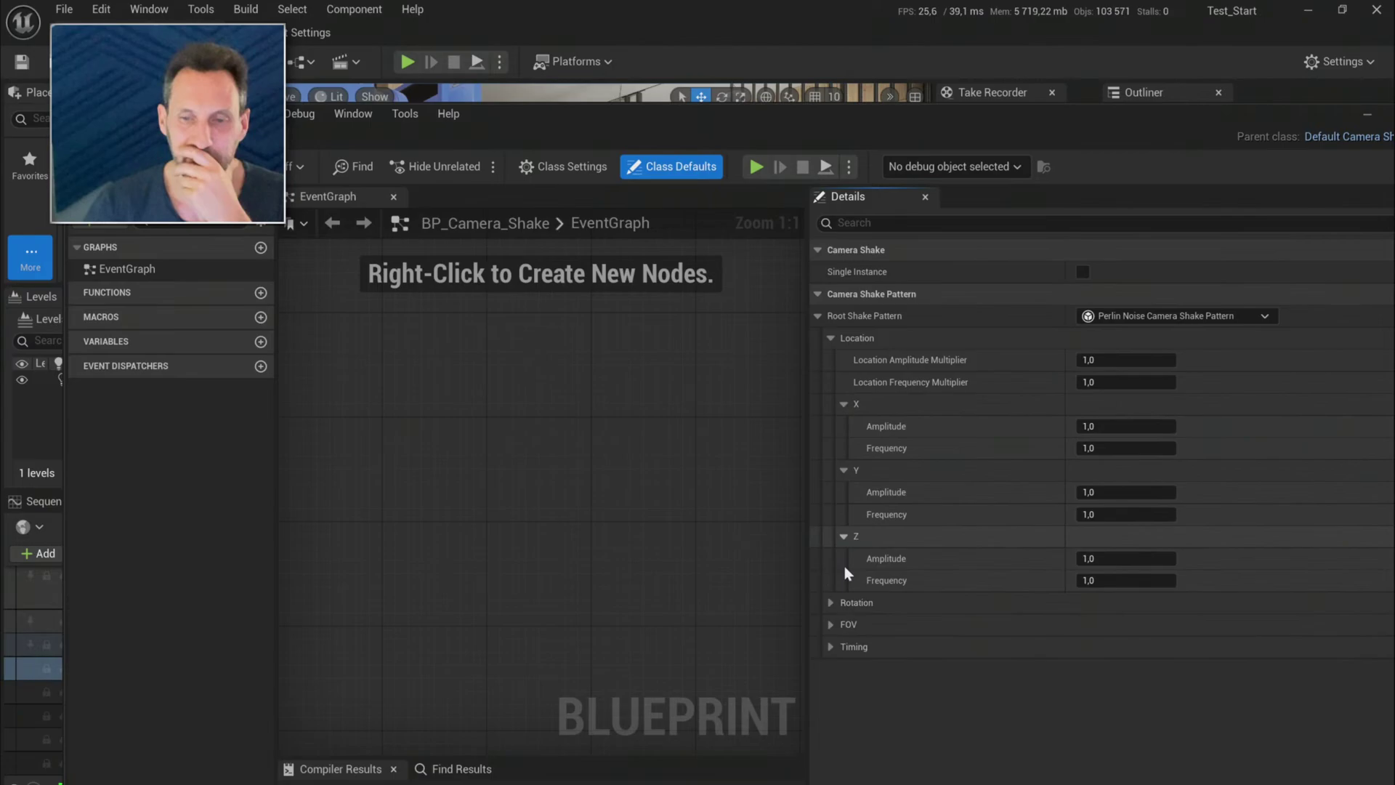
{"action": "left_click", "coordinate": [831, 603]}
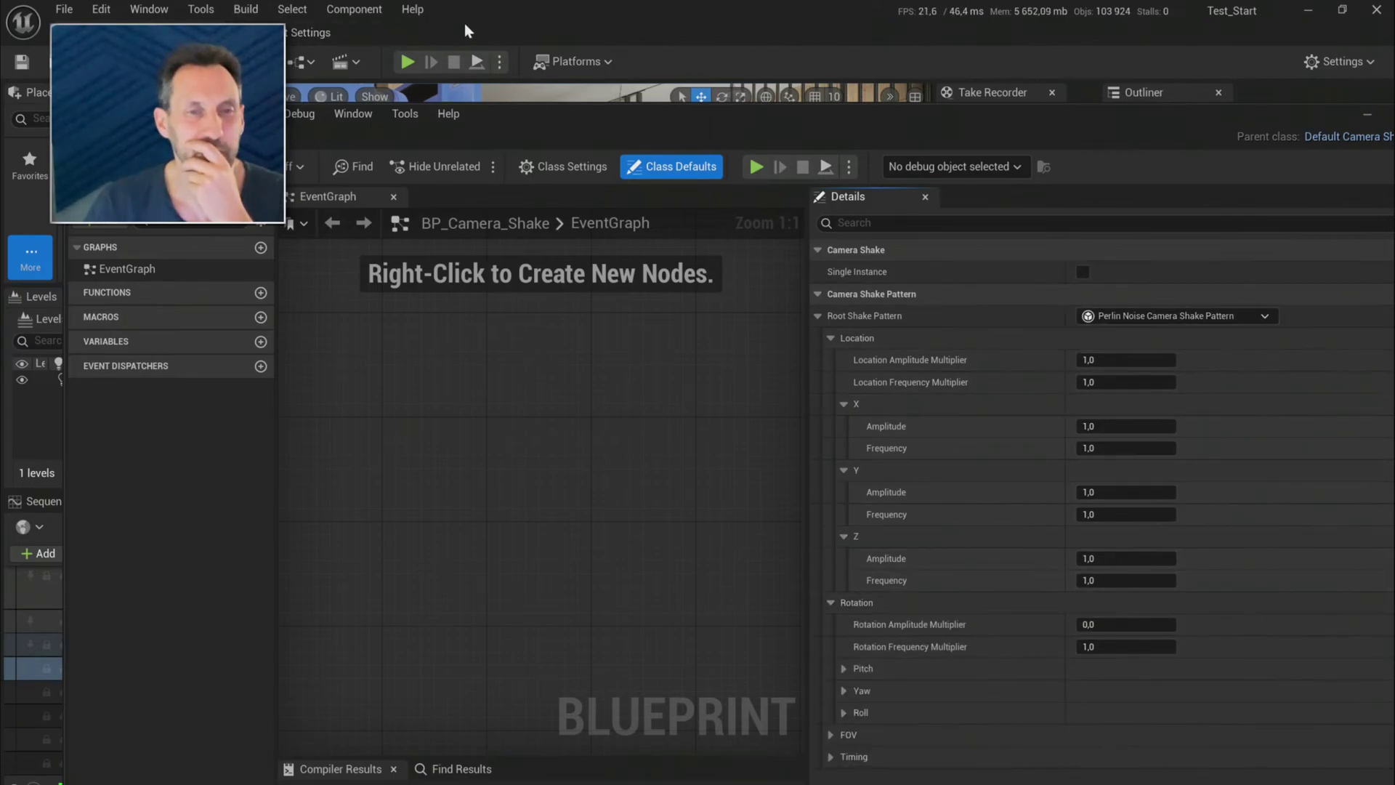
{"action": "left_click", "coordinate": [1367, 115]}
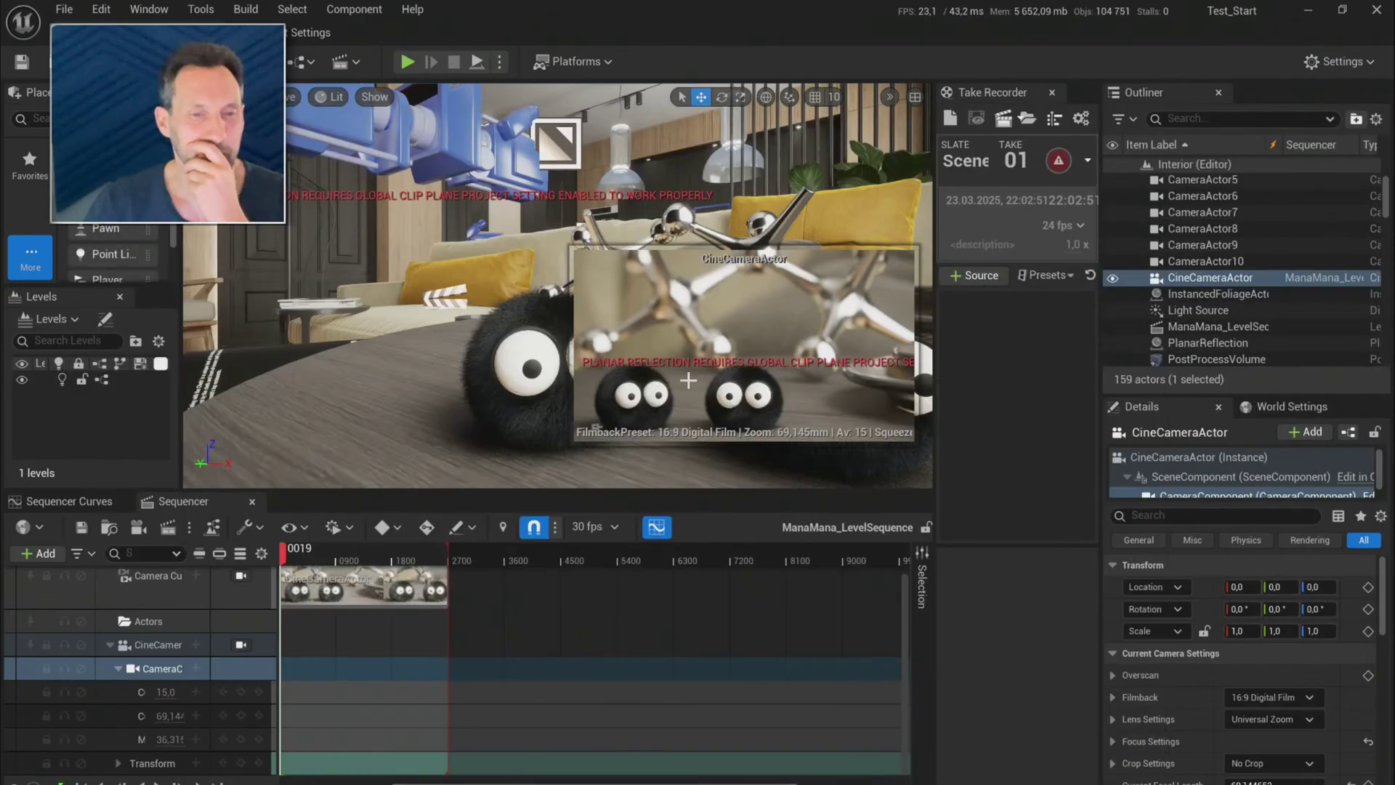
- Add a Camera Shake track using BP_Camera_Shake to the CineCameraActor in ManaMana_LevelSequence and save the sequence
{"action": "left_click", "coordinate": [195, 644]}
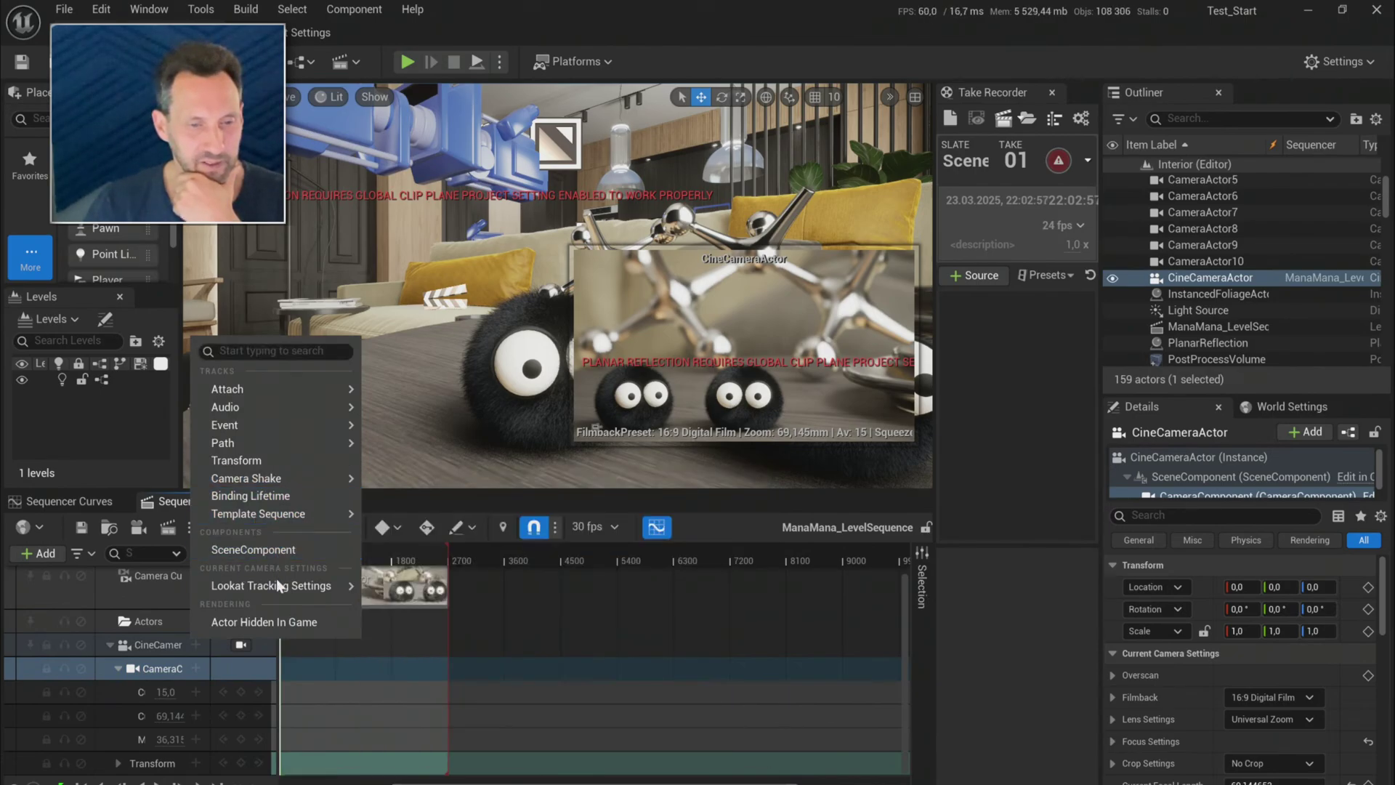
{"action": "mouse_move", "coordinate": [276, 591]}
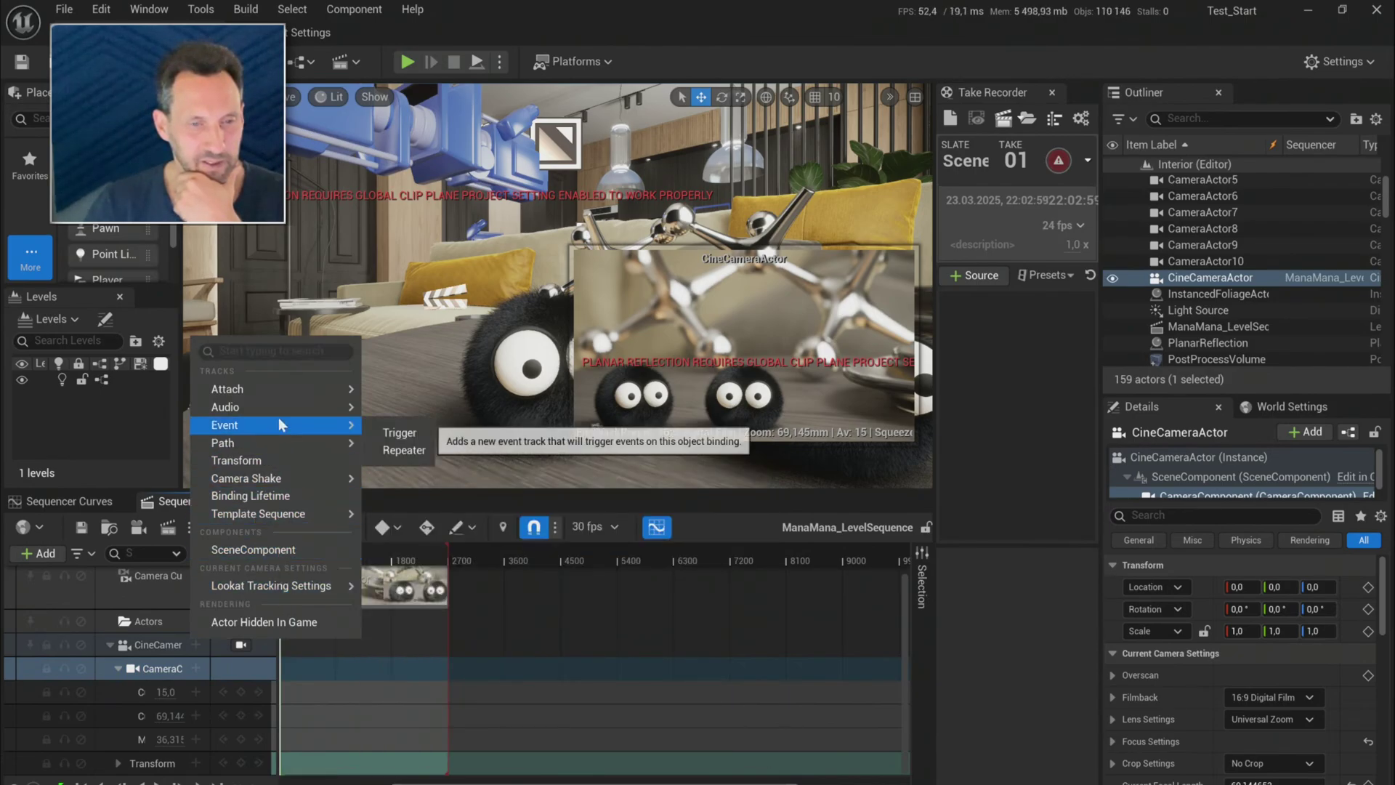
{"action": "mouse_move", "coordinate": [276, 388]}
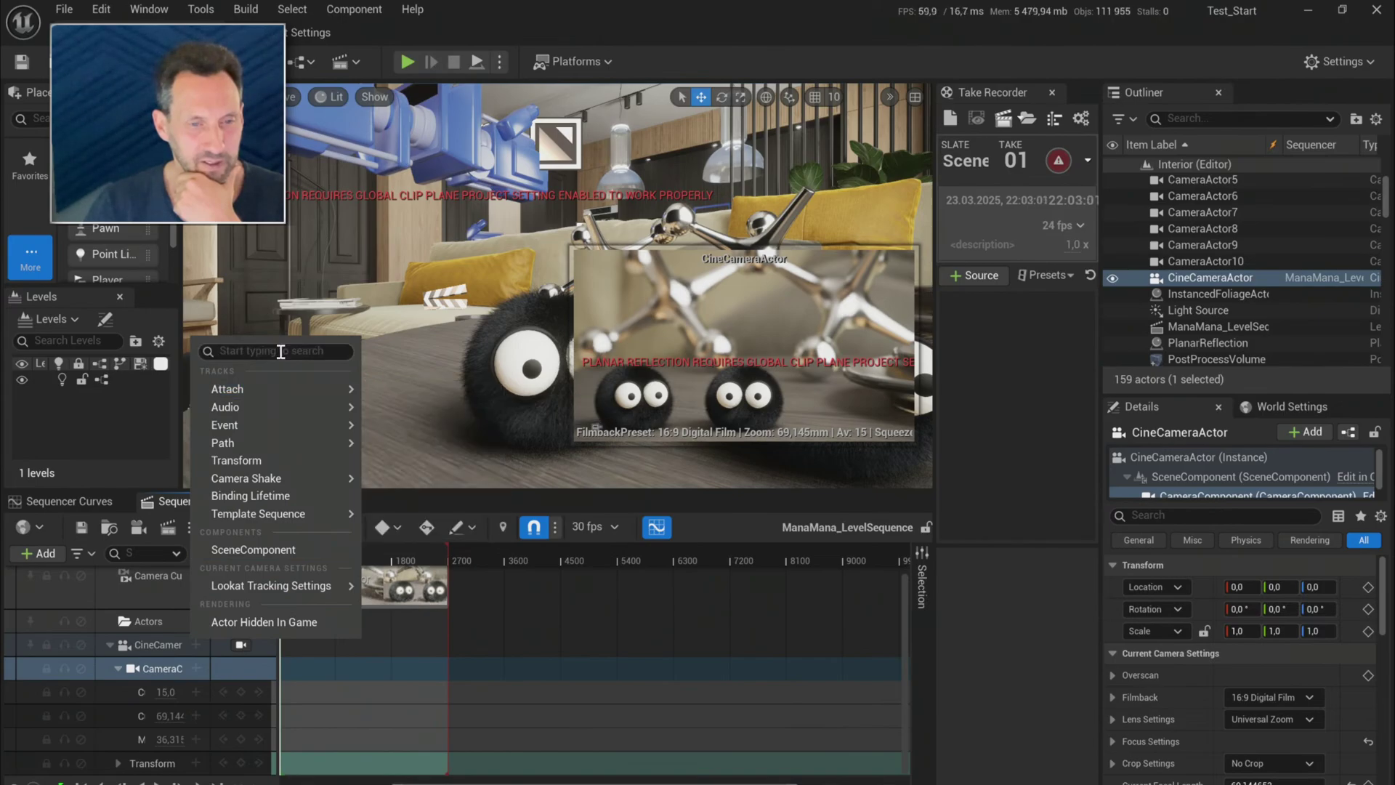
{"action": "left_click", "coordinate": [156, 646]}
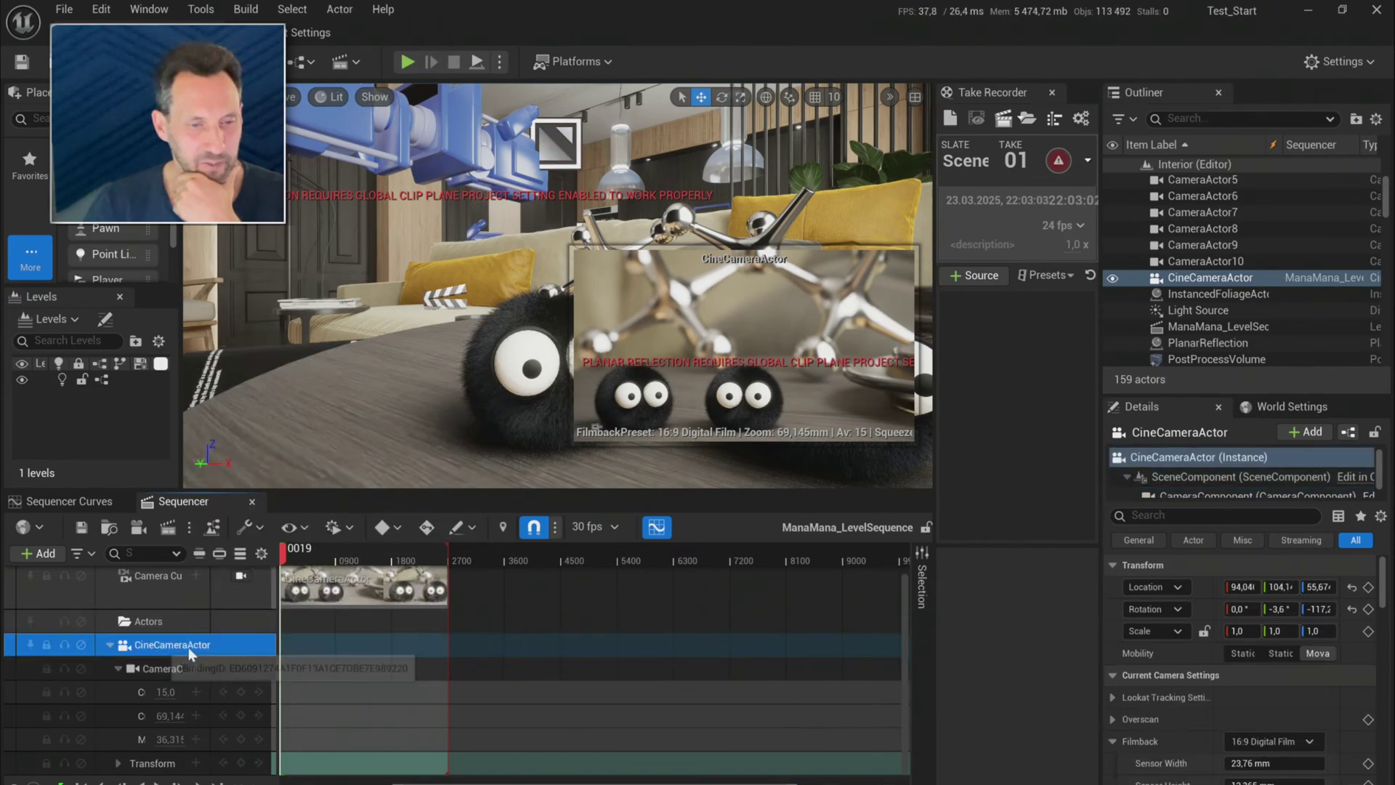
{"action": "left_click", "coordinate": [196, 645]}
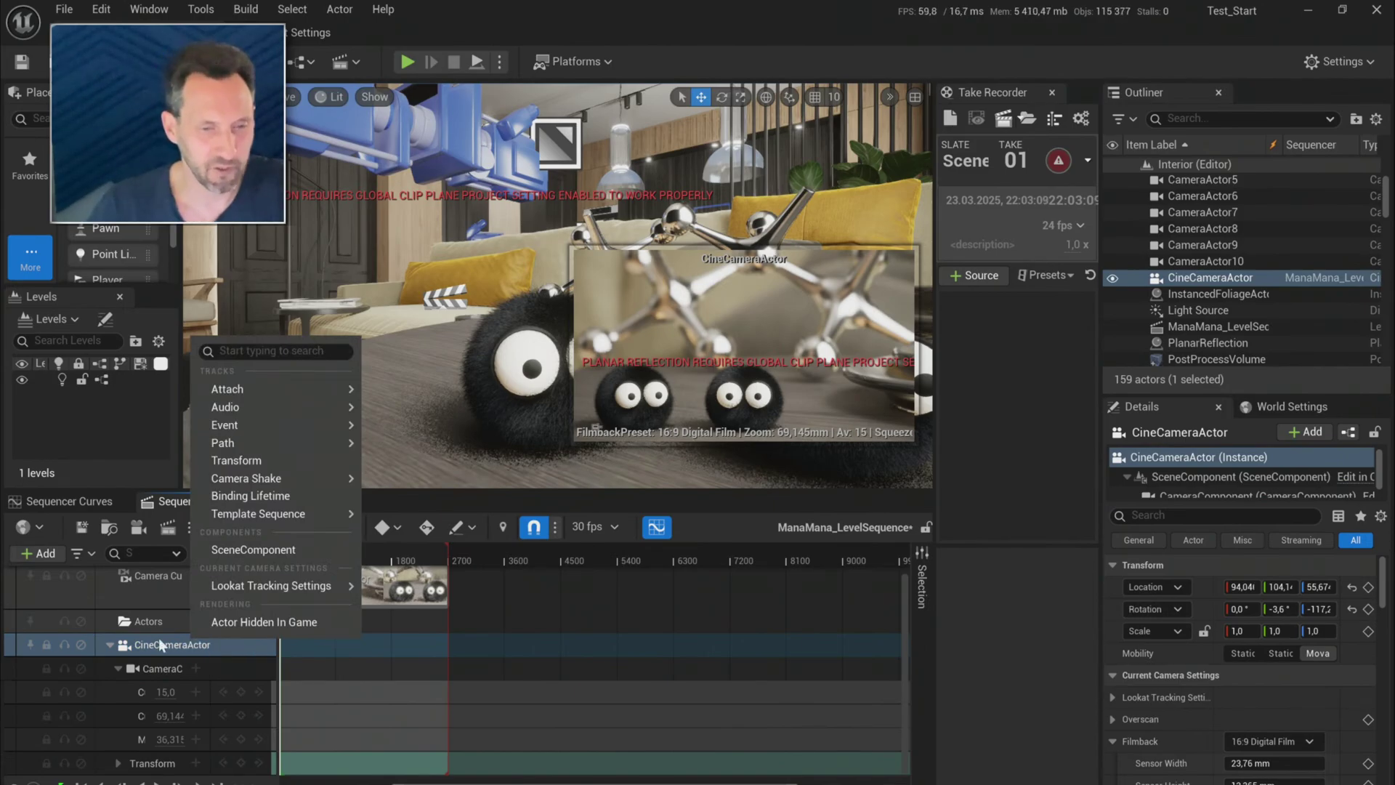
{"action": "mouse_move", "coordinate": [292, 478]}
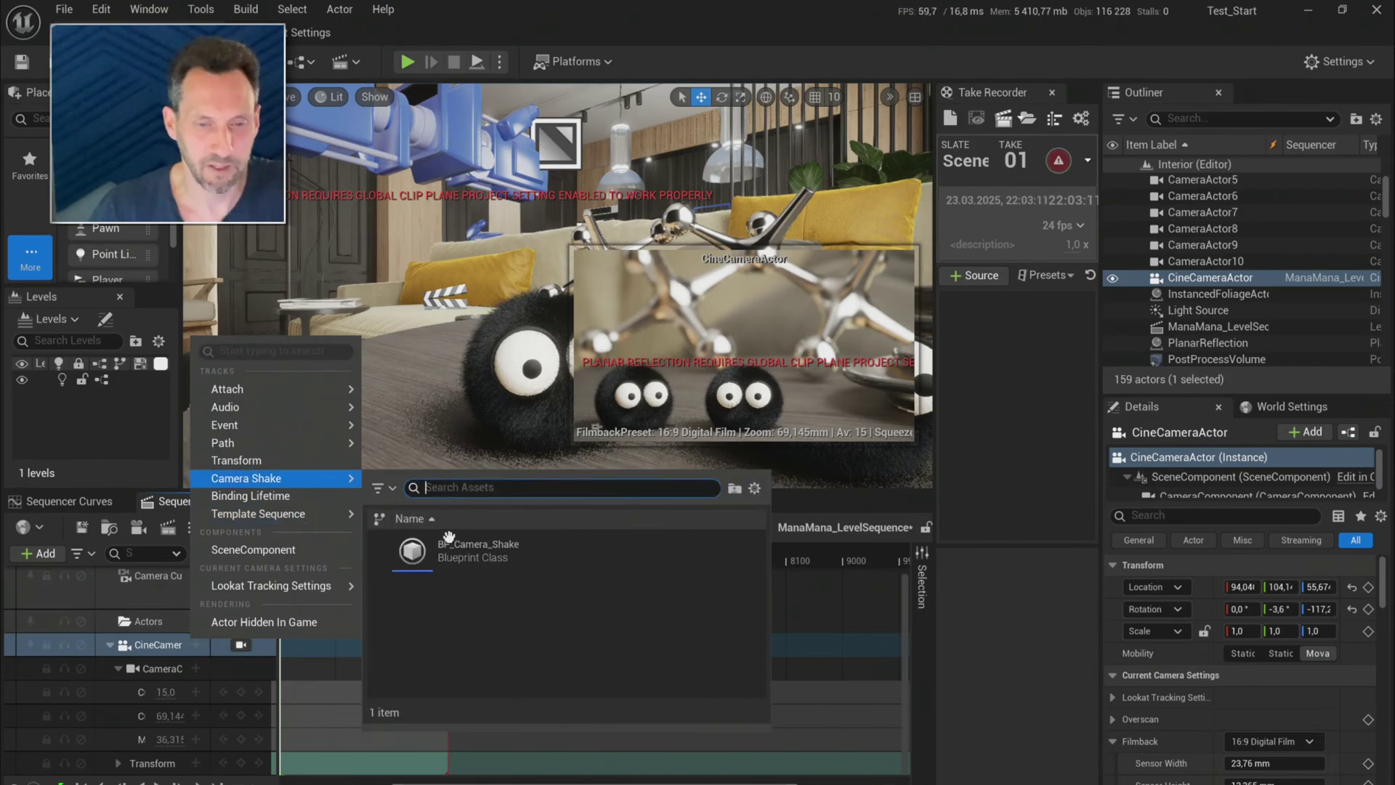
{"action": "left_click", "coordinate": [464, 553]}
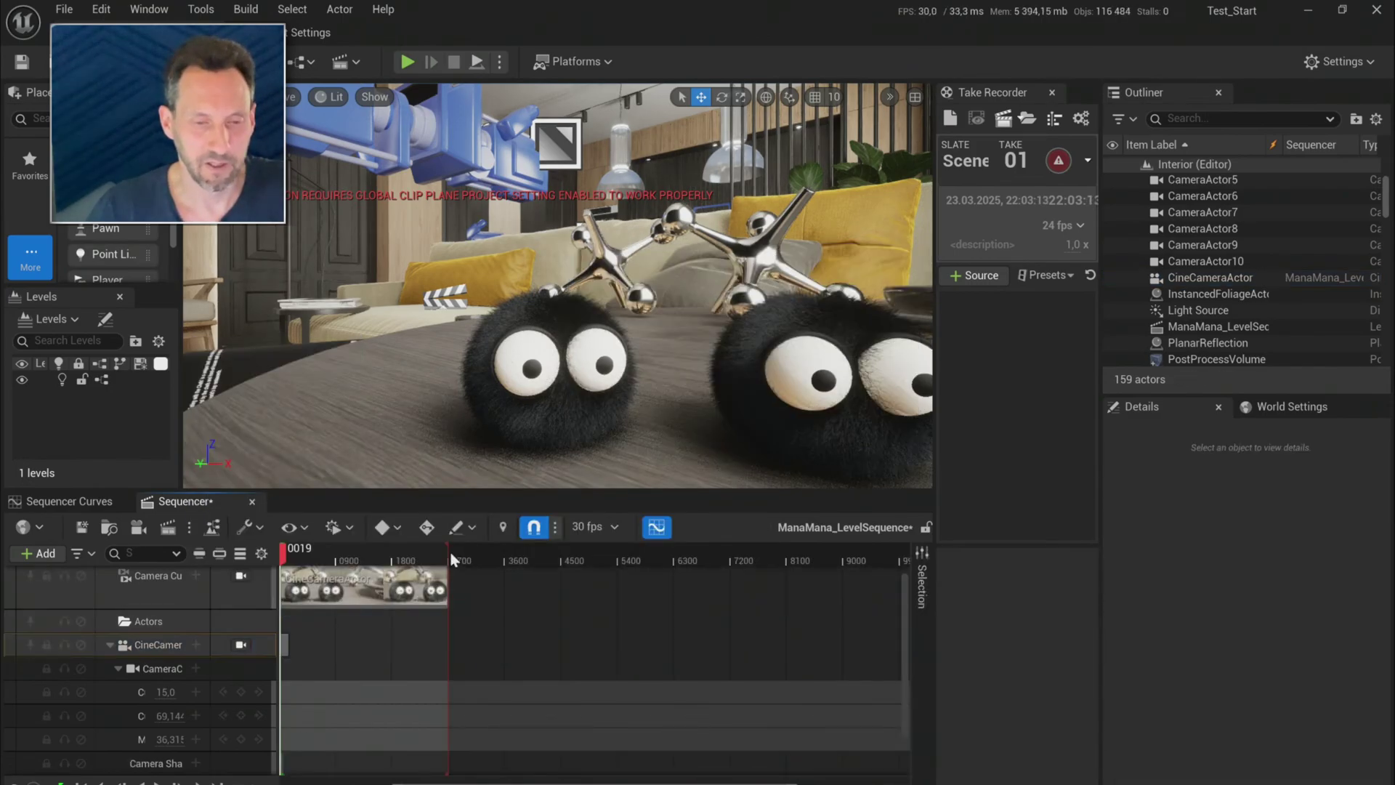
{"action": "left_click", "coordinate": [81, 526]}
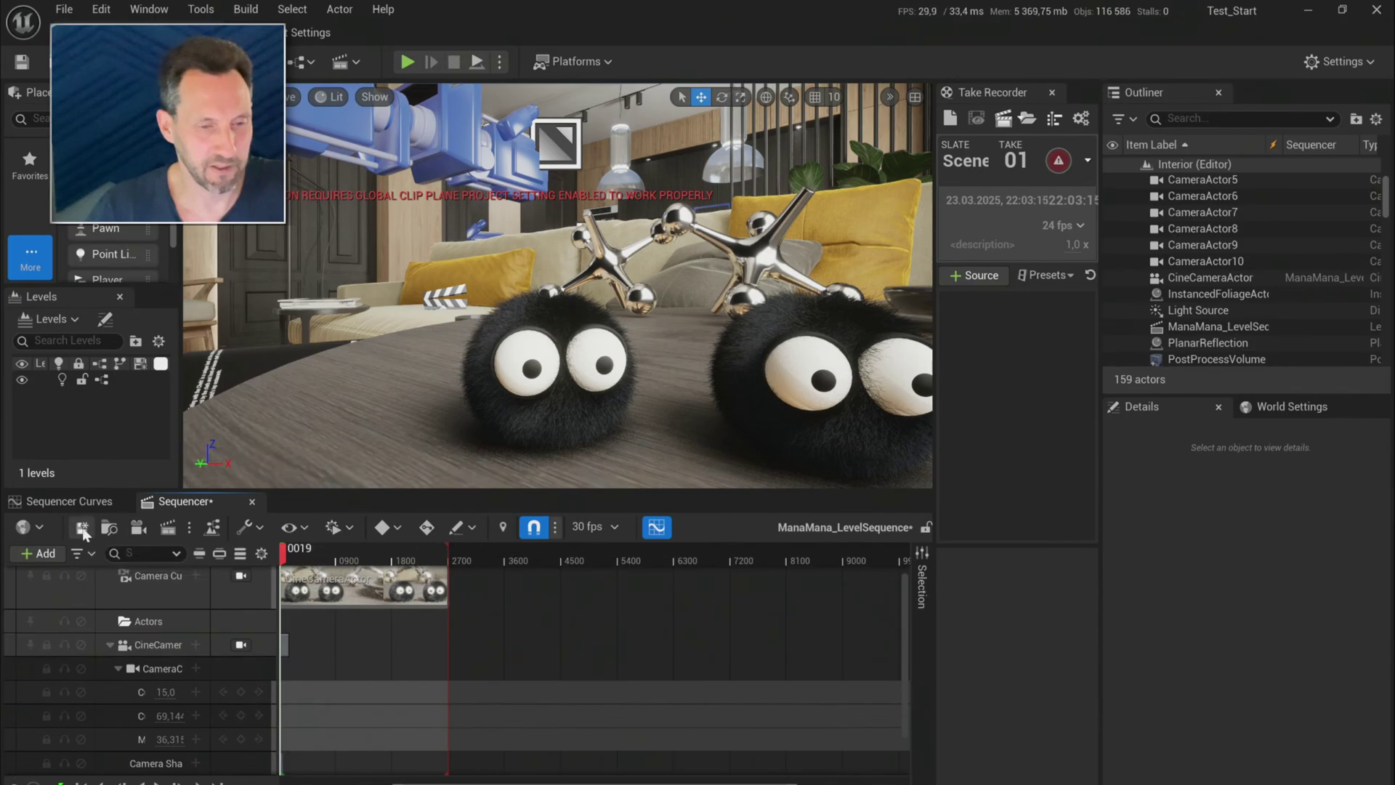
- Play the sequence and check the shake through the Camera Cuts view and the CineCameraActor view, leaving the camera view at the end
{"action": "left_click", "coordinate": [159, 782]}
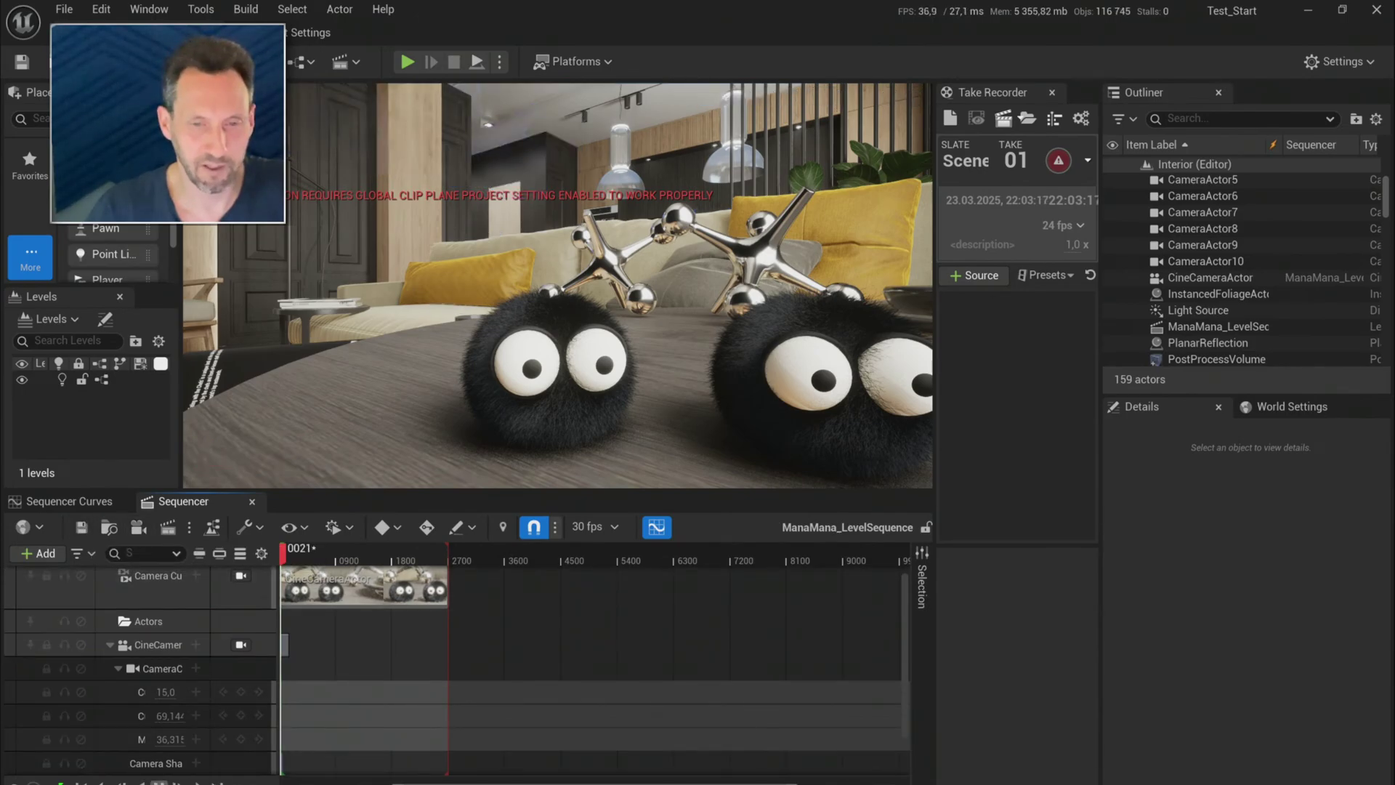
{"action": "left_click", "coordinate": [159, 783]}
{"action": "left_click", "coordinate": [240, 578]}
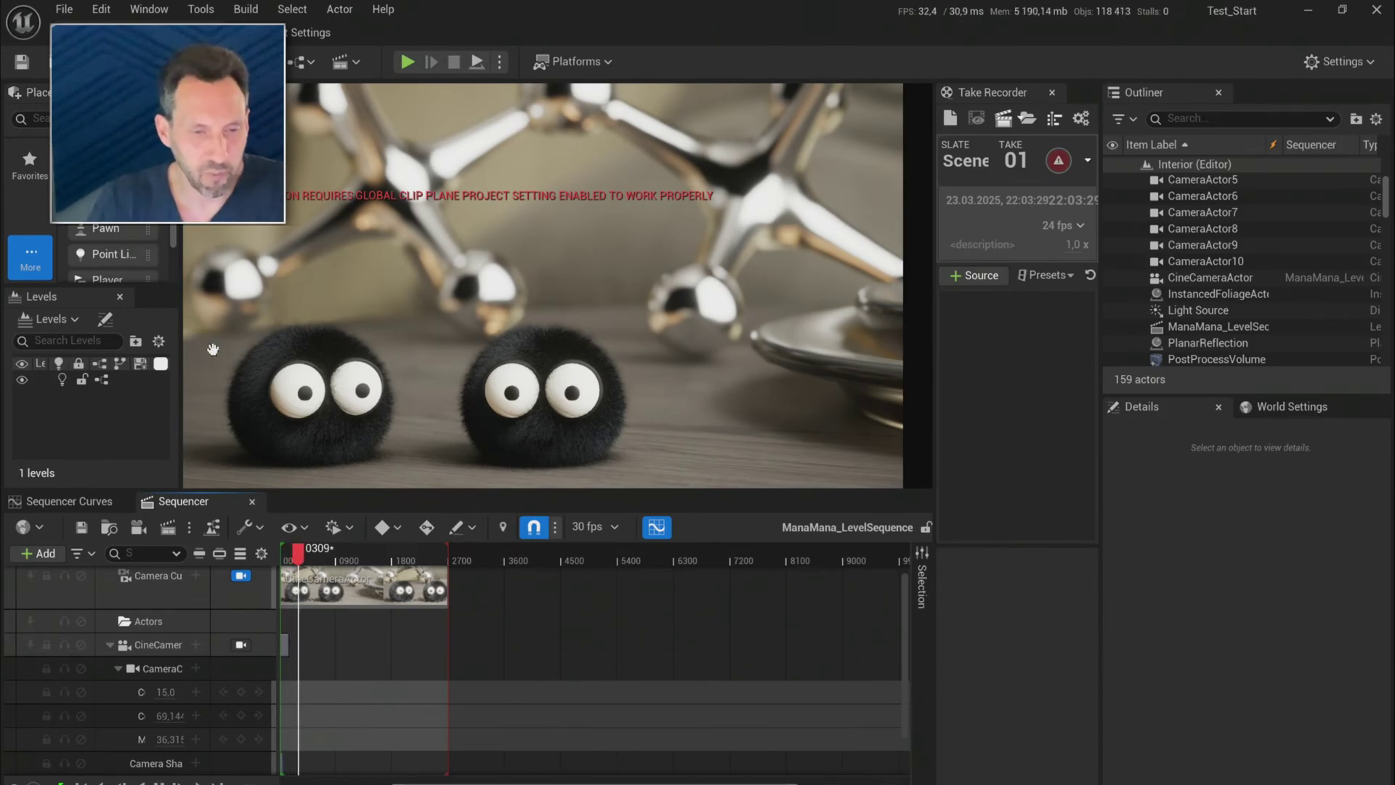
{"action": "left_click", "coordinate": [241, 644]}
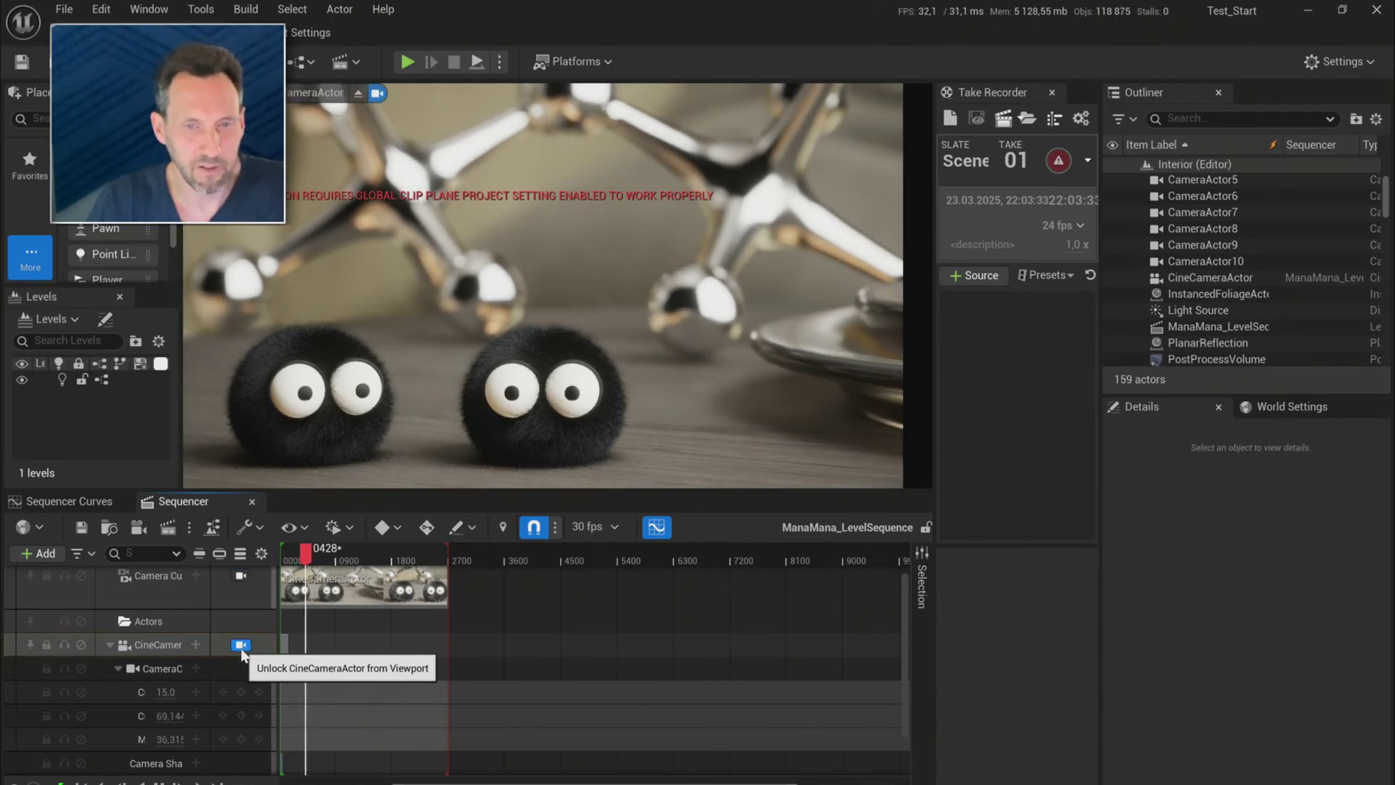
{"action": "left_click", "coordinate": [241, 645]}
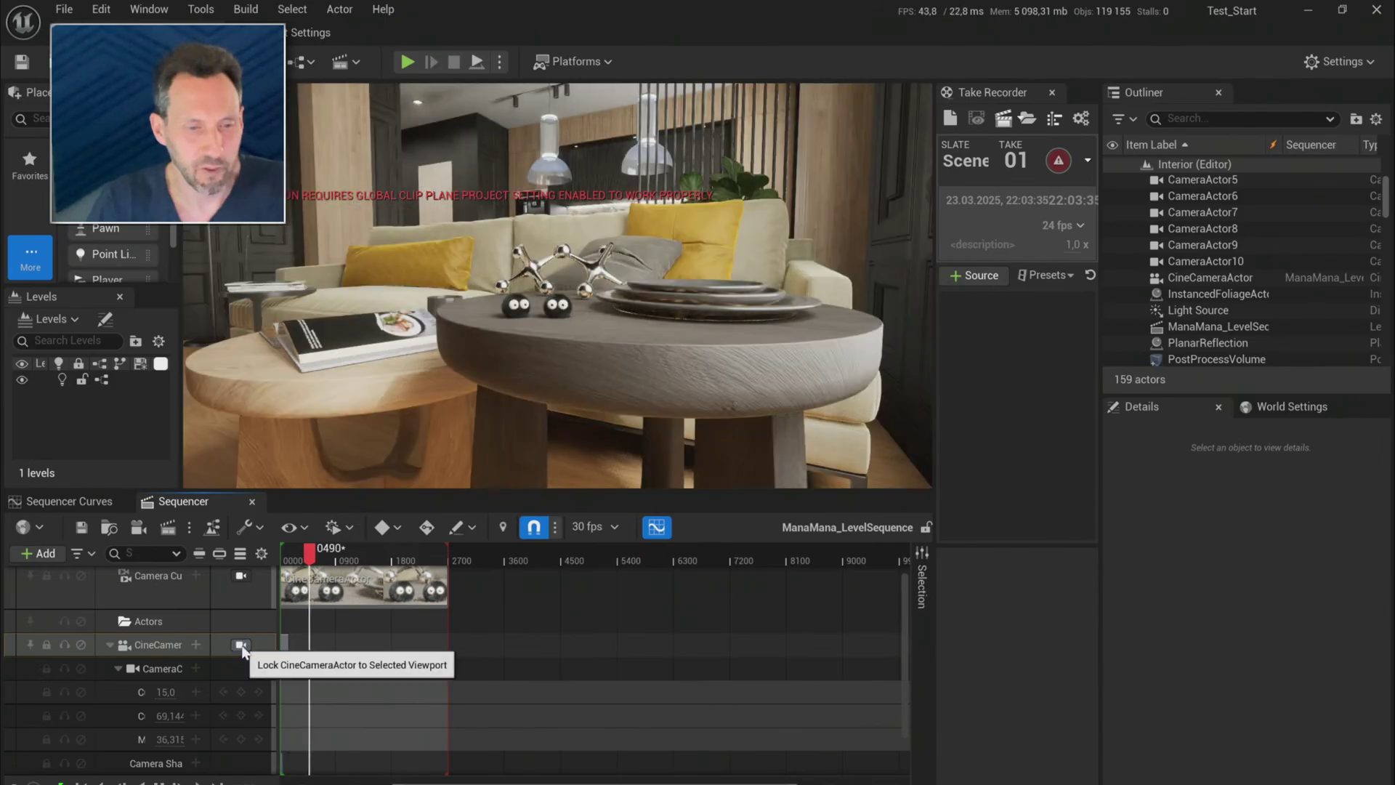
- Inspect the Camera Shake track and the CineCameraActor's details for shake settings, including the assets that can be added to the track
{"action": "scroll", "coordinate": [241, 645], "scroll_direction": "down", "scroll_amount": 1}
{"action": "left_click", "coordinate": [180, 739]}
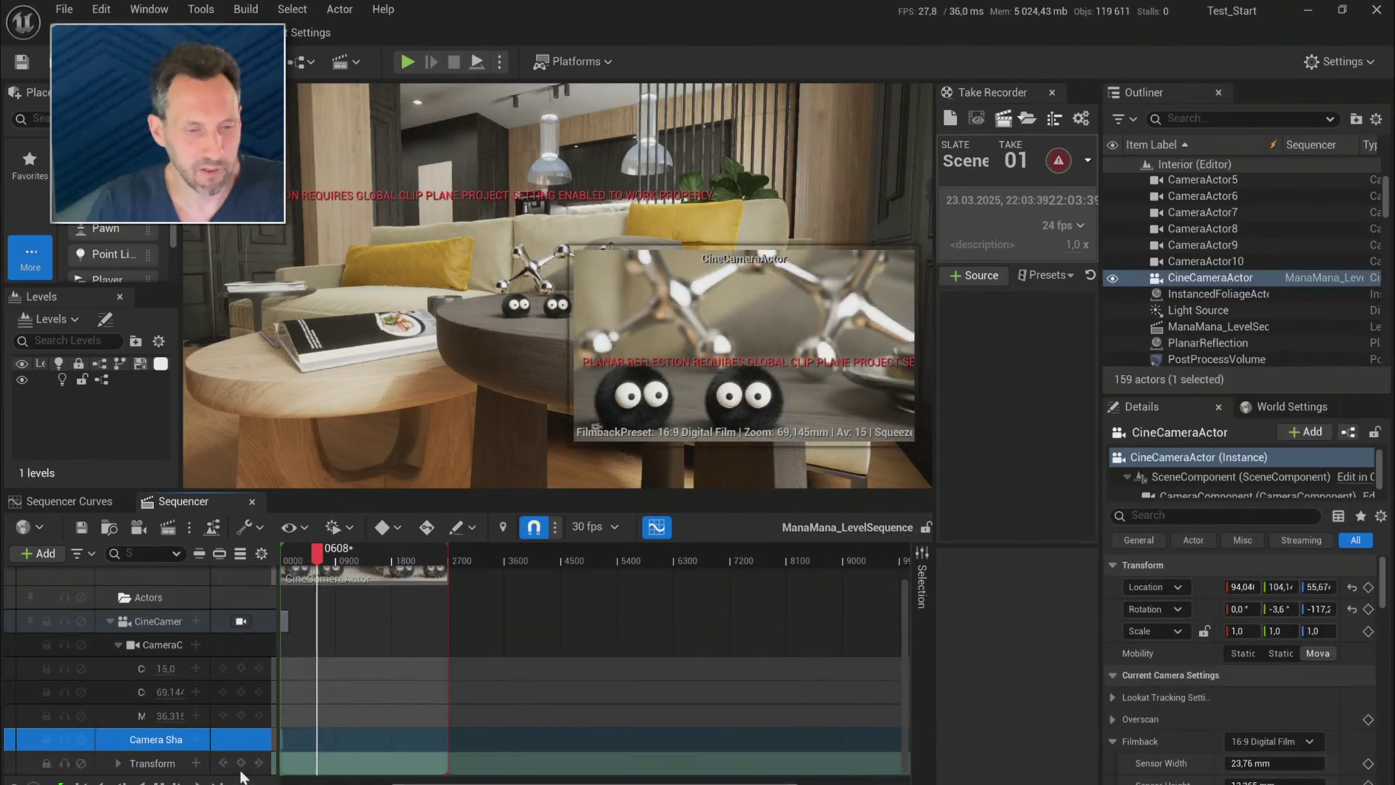
{"action": "scroll", "coordinate": [1168, 677], "scroll_direction": "down", "scroll_amount": 5}
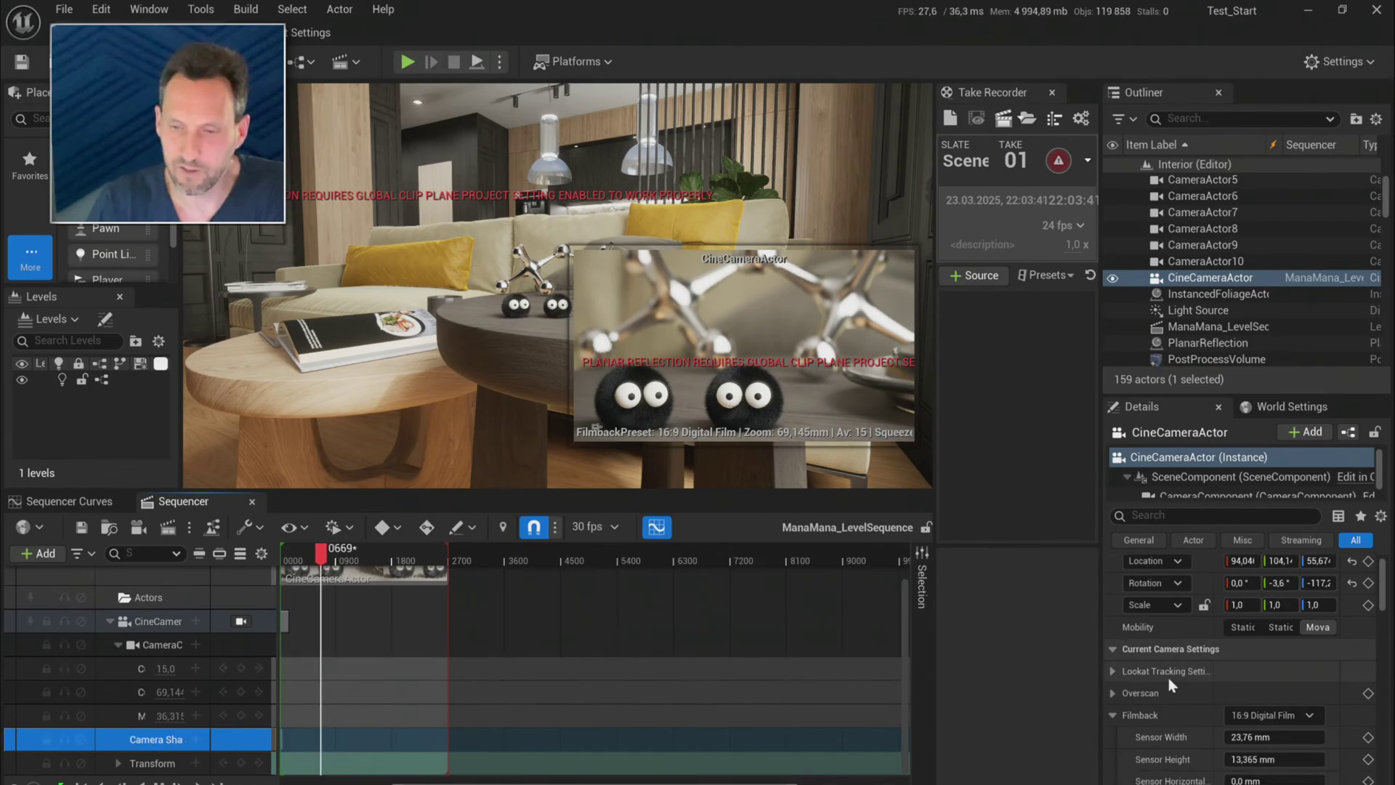
{"action": "scroll", "coordinate": [1168, 677], "scroll_direction": "down", "scroll_amount": 10}
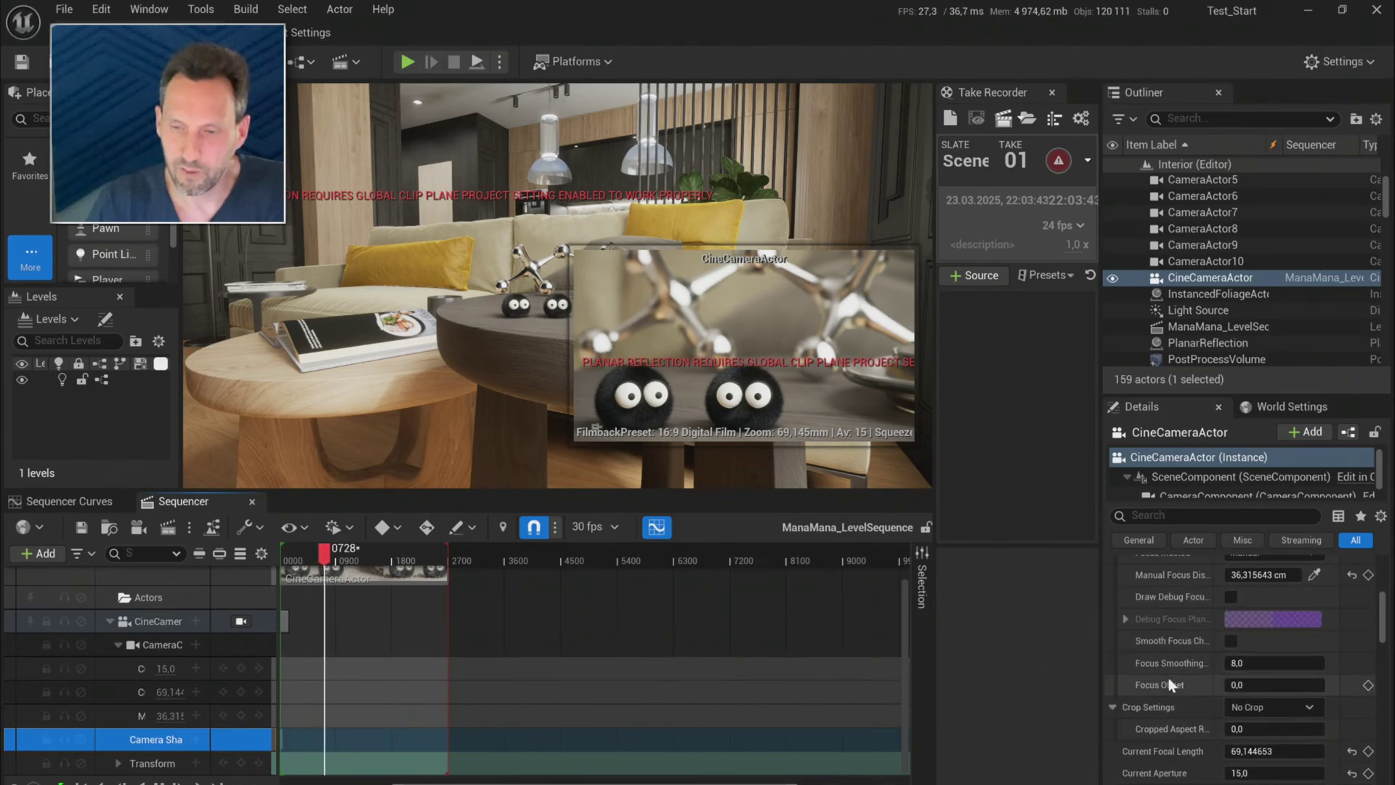
{"action": "scroll", "coordinate": [1168, 677], "scroll_direction": "down", "scroll_amount": 10}
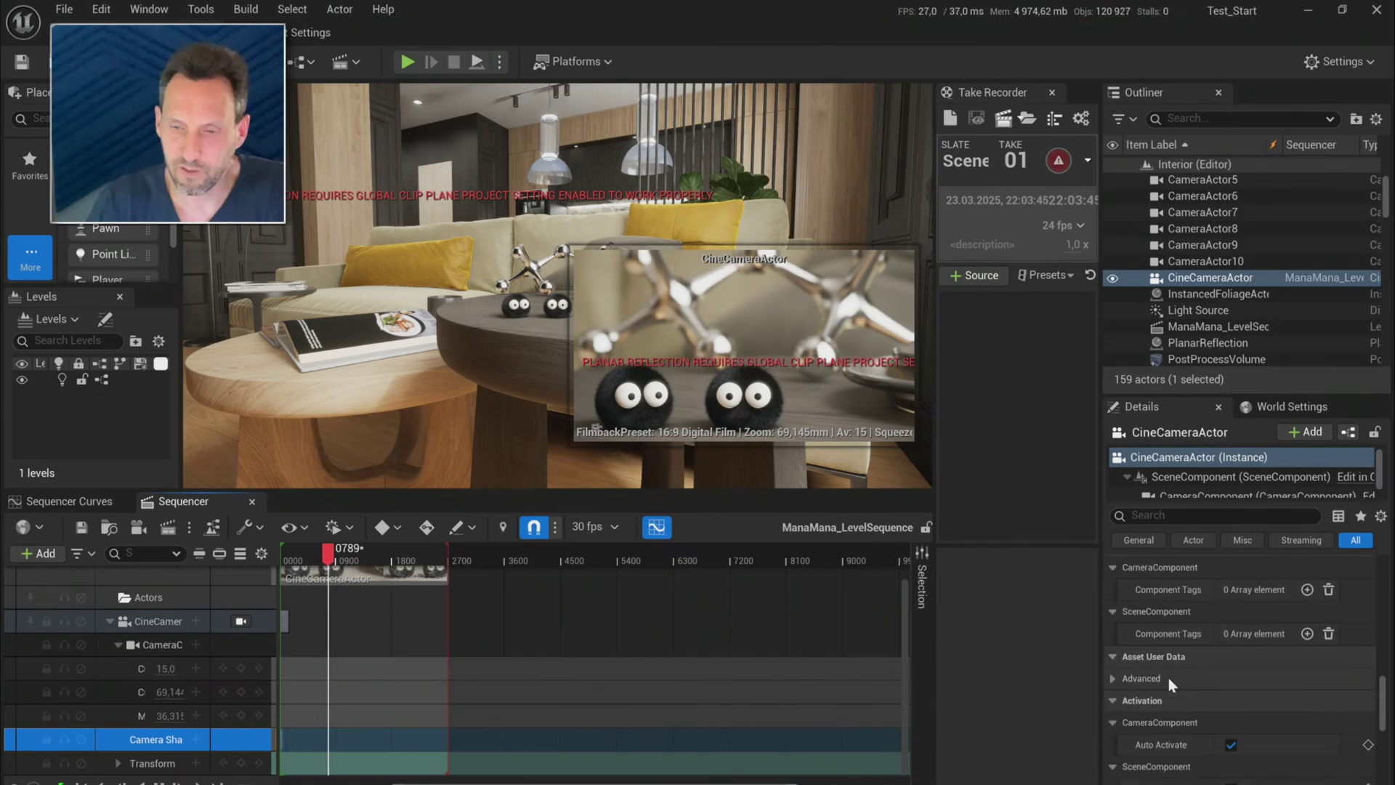
{"action": "scroll", "coordinate": [1168, 677], "scroll_direction": "down", "scroll_amount": 5}
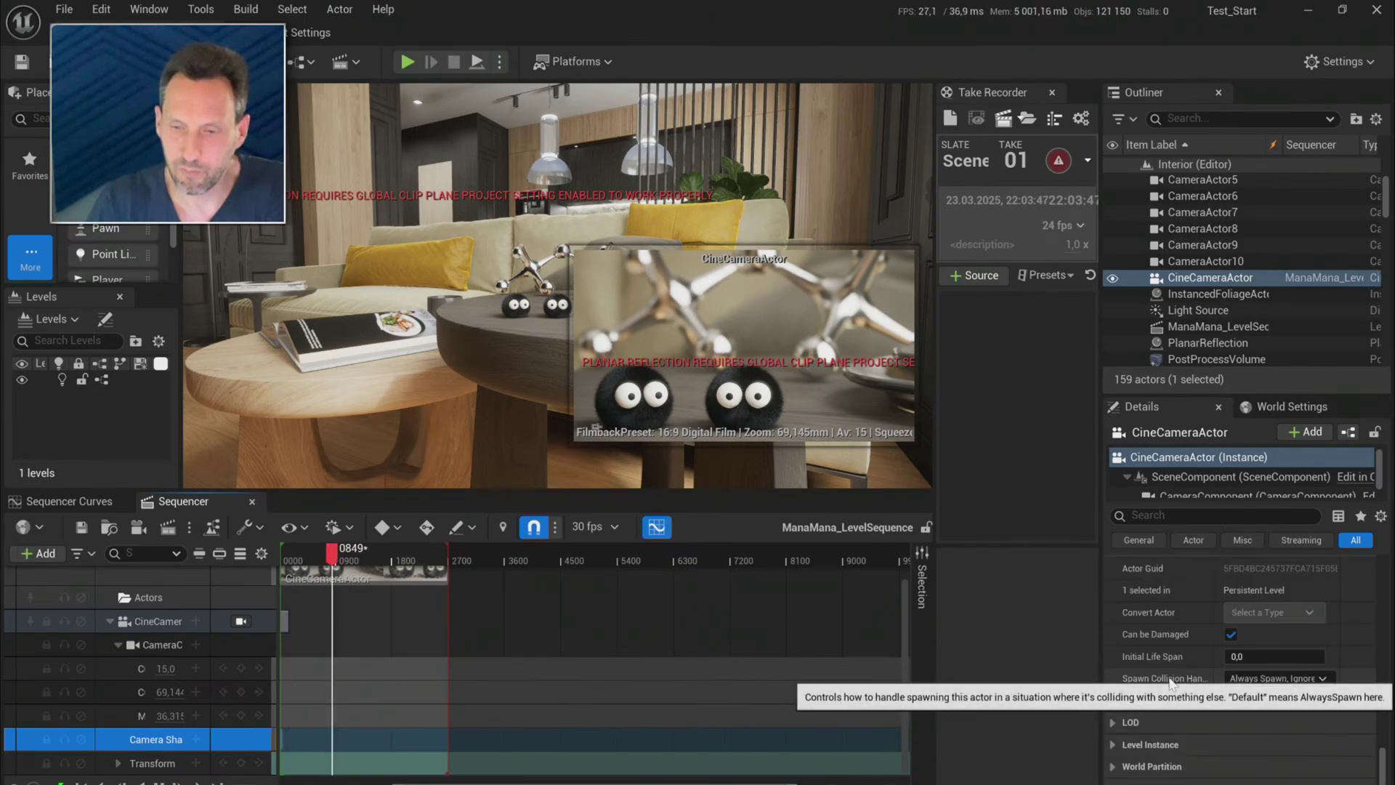
{"action": "double_click", "coordinate": [199, 739]}
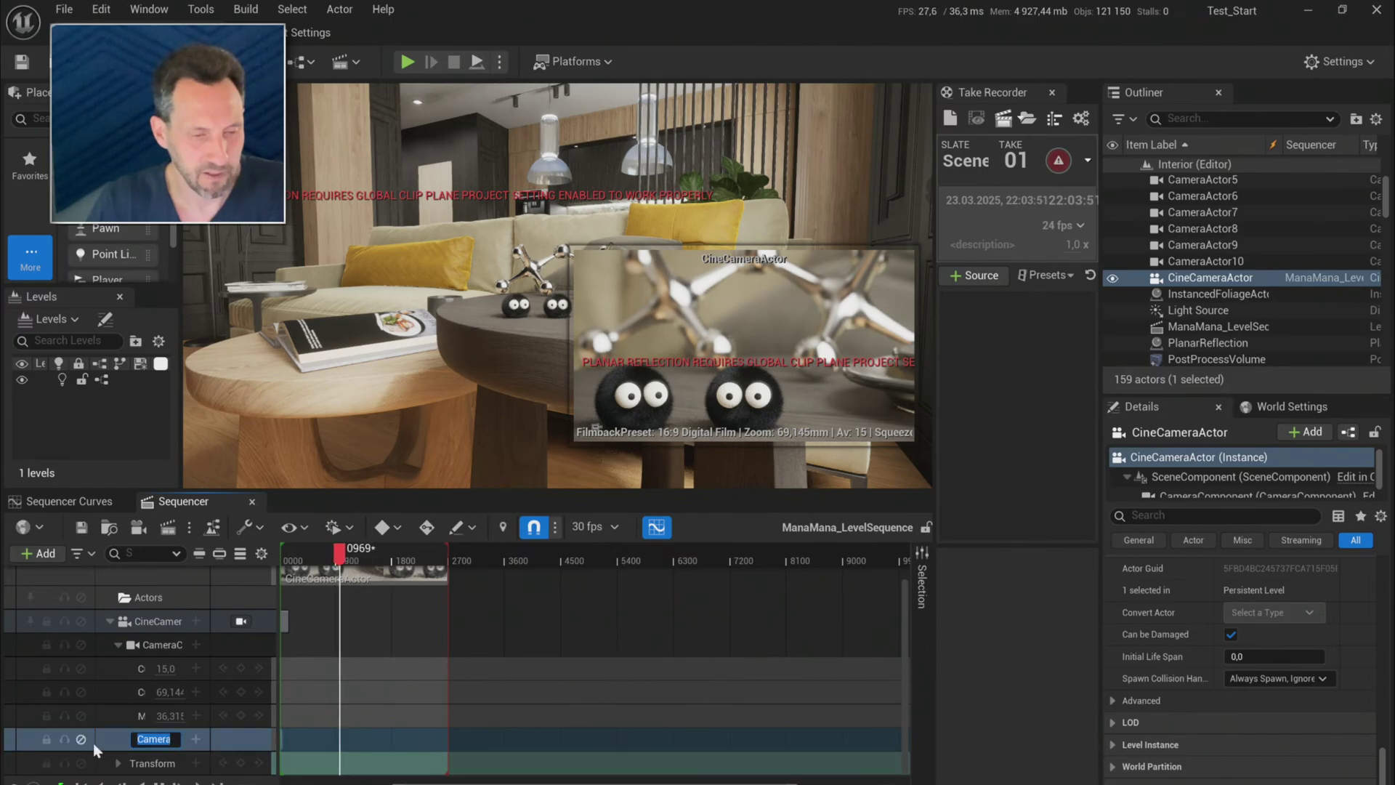
{"action": "left_click", "coordinate": [110, 739]}
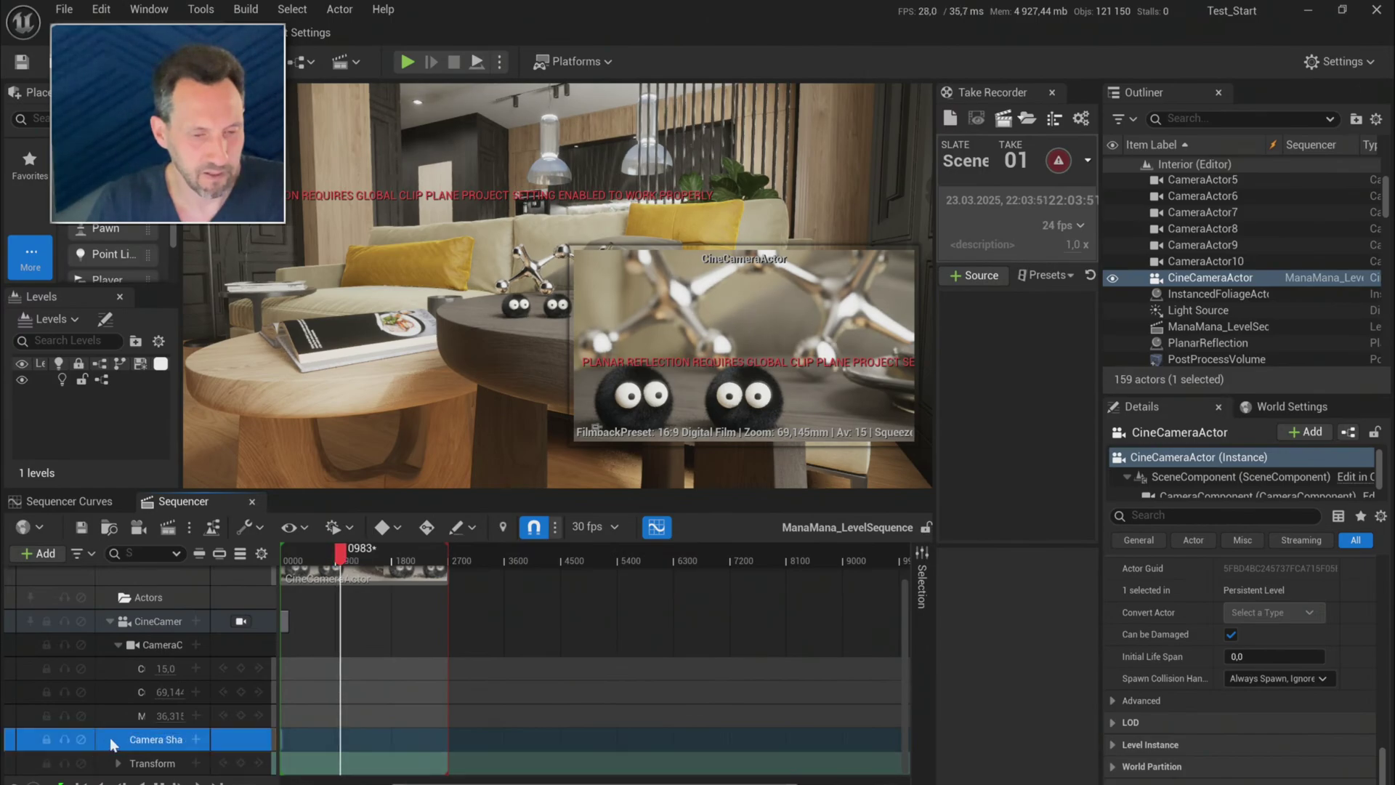
{"action": "left_click", "coordinate": [196, 739]}
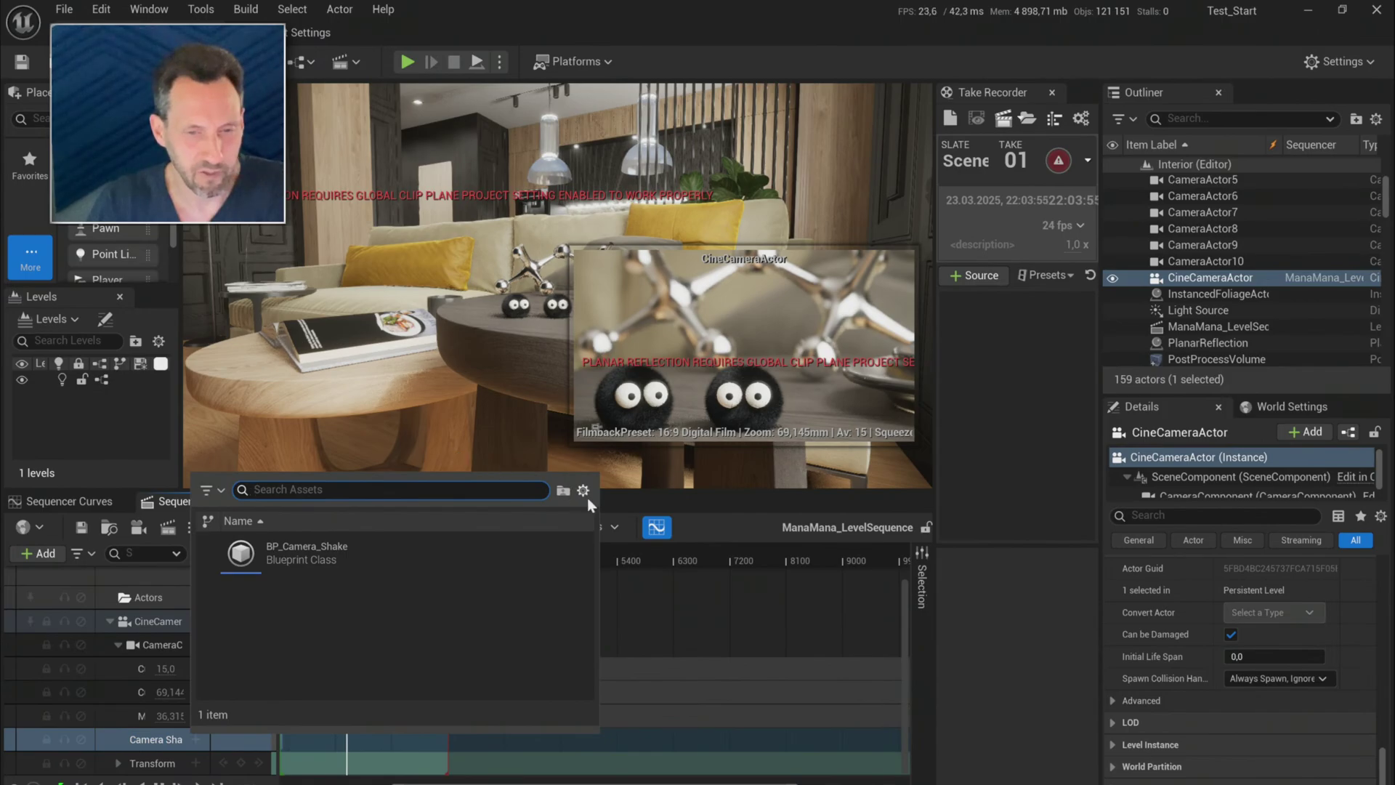
{"action": "left_click", "coordinate": [139, 739]}
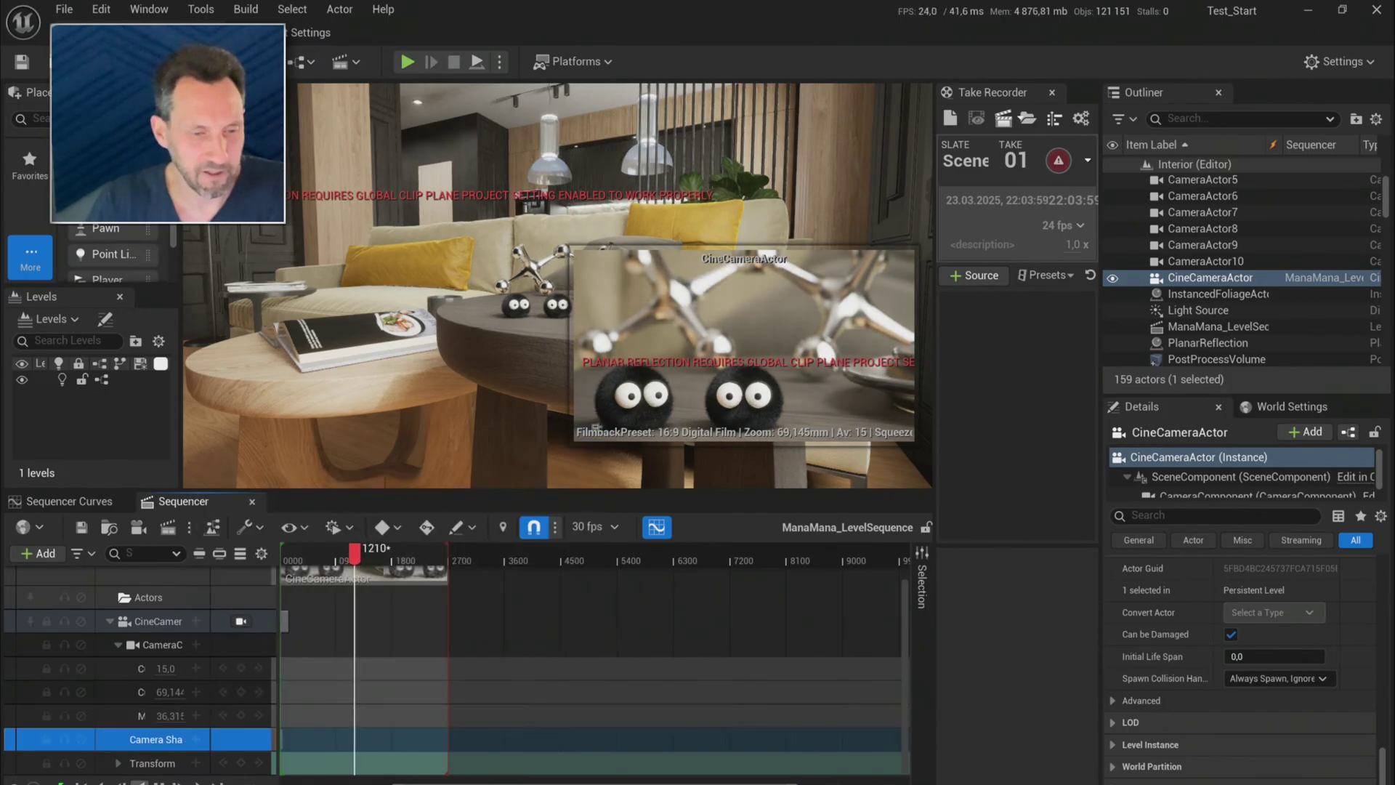
{"action": "key", "text": "g"}
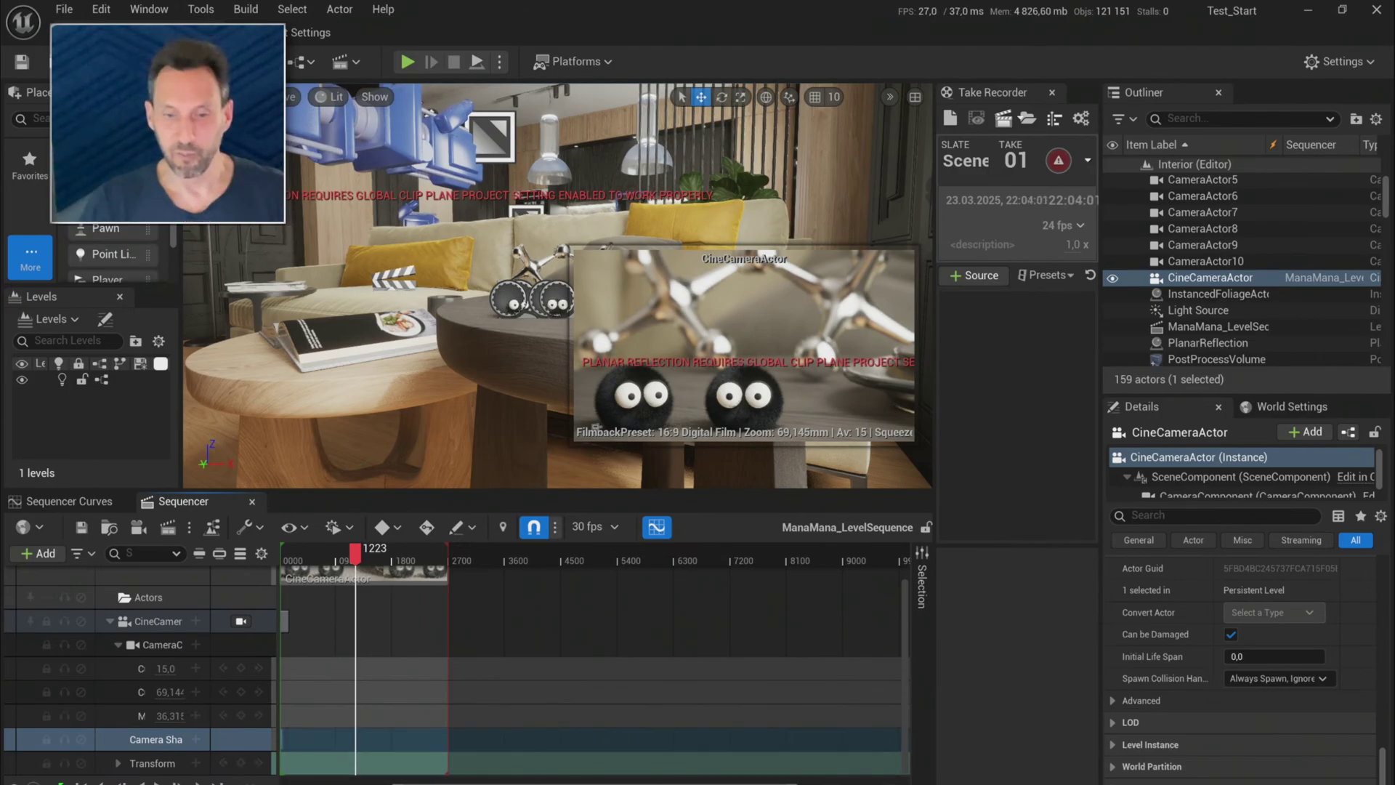
- Switch to the web browser and search Bing Videos for "ue5 sequencer camera shake"
{"action": "mouse_move", "coordinate": [719, 783]}
{"action": "left_click", "coordinate": [672, 783]}
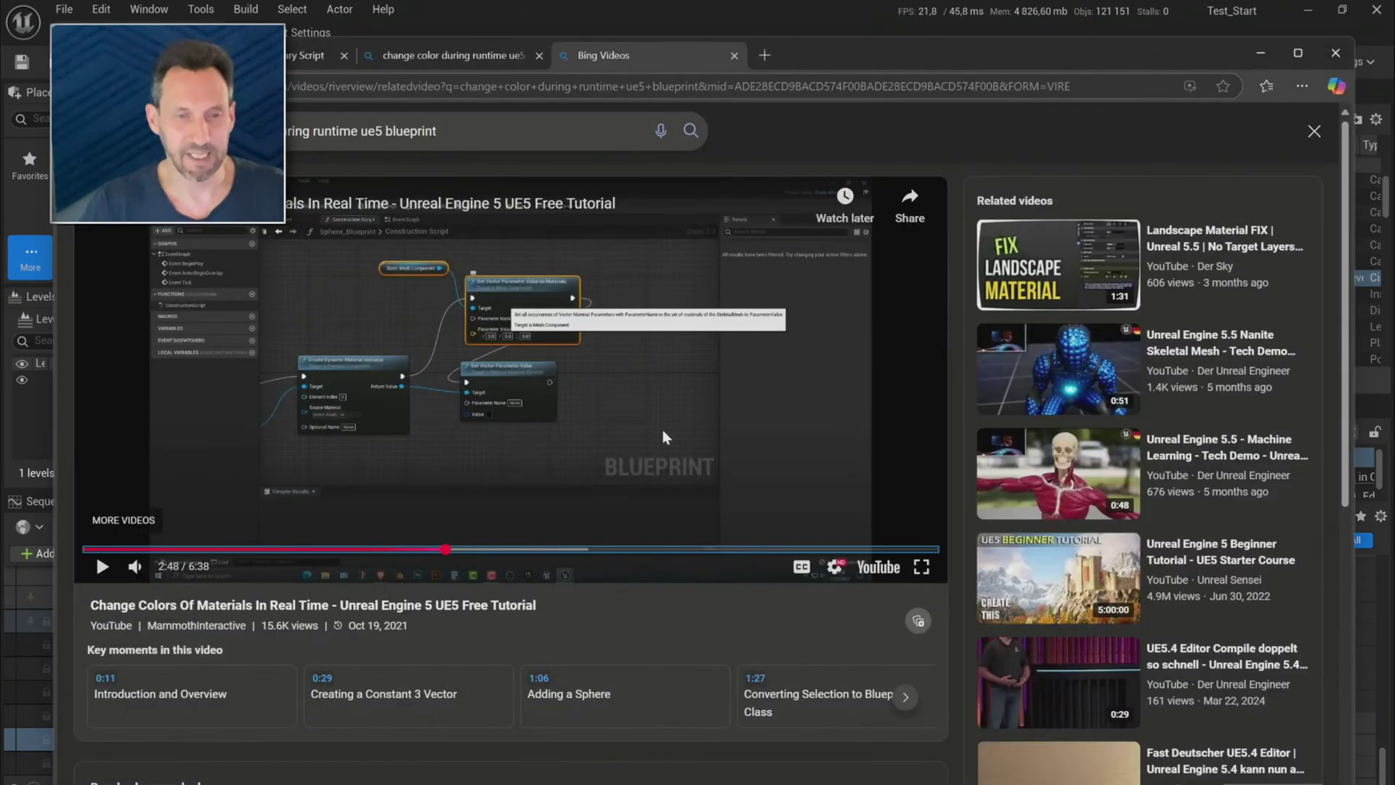
{"action": "left_click", "coordinate": [471, 134]}
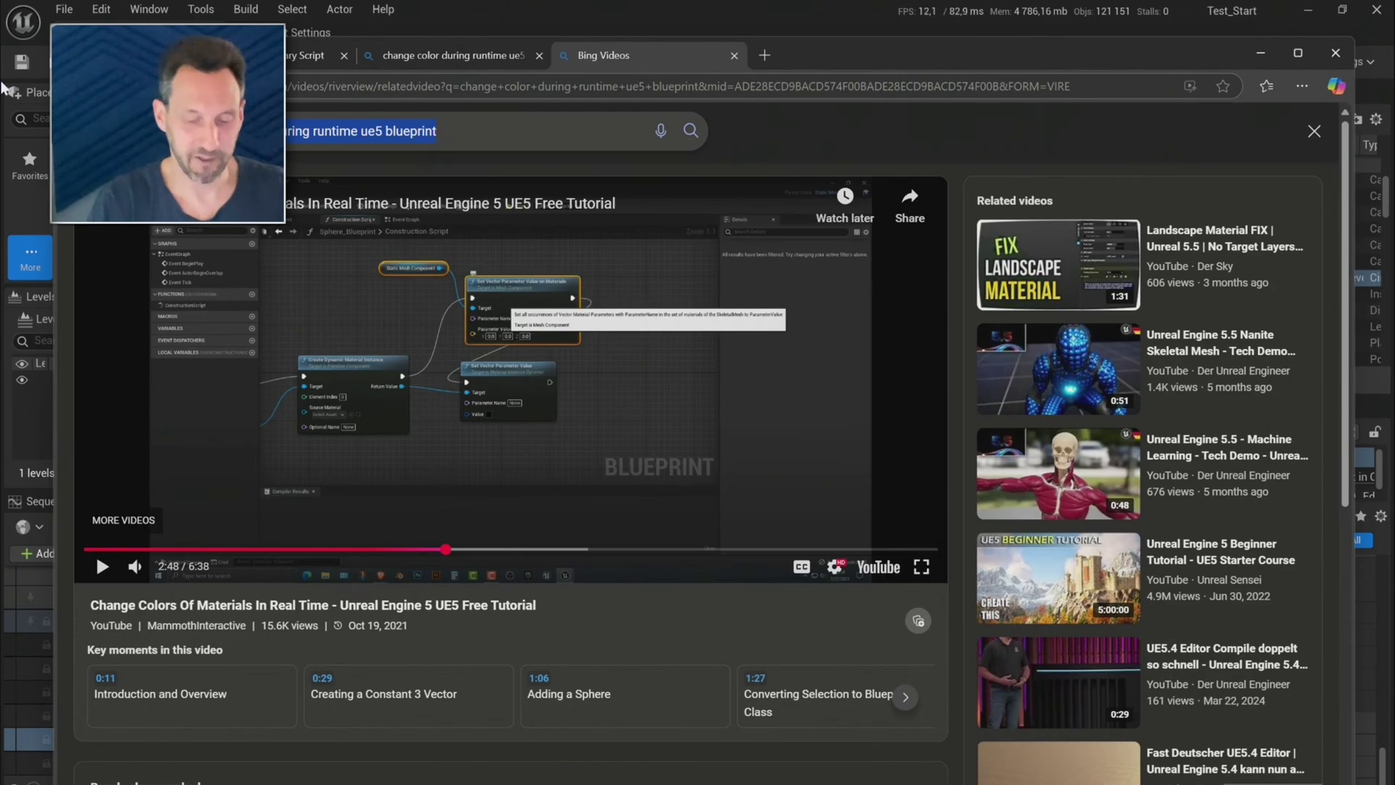
{"action": "type", "text": "camera s"}
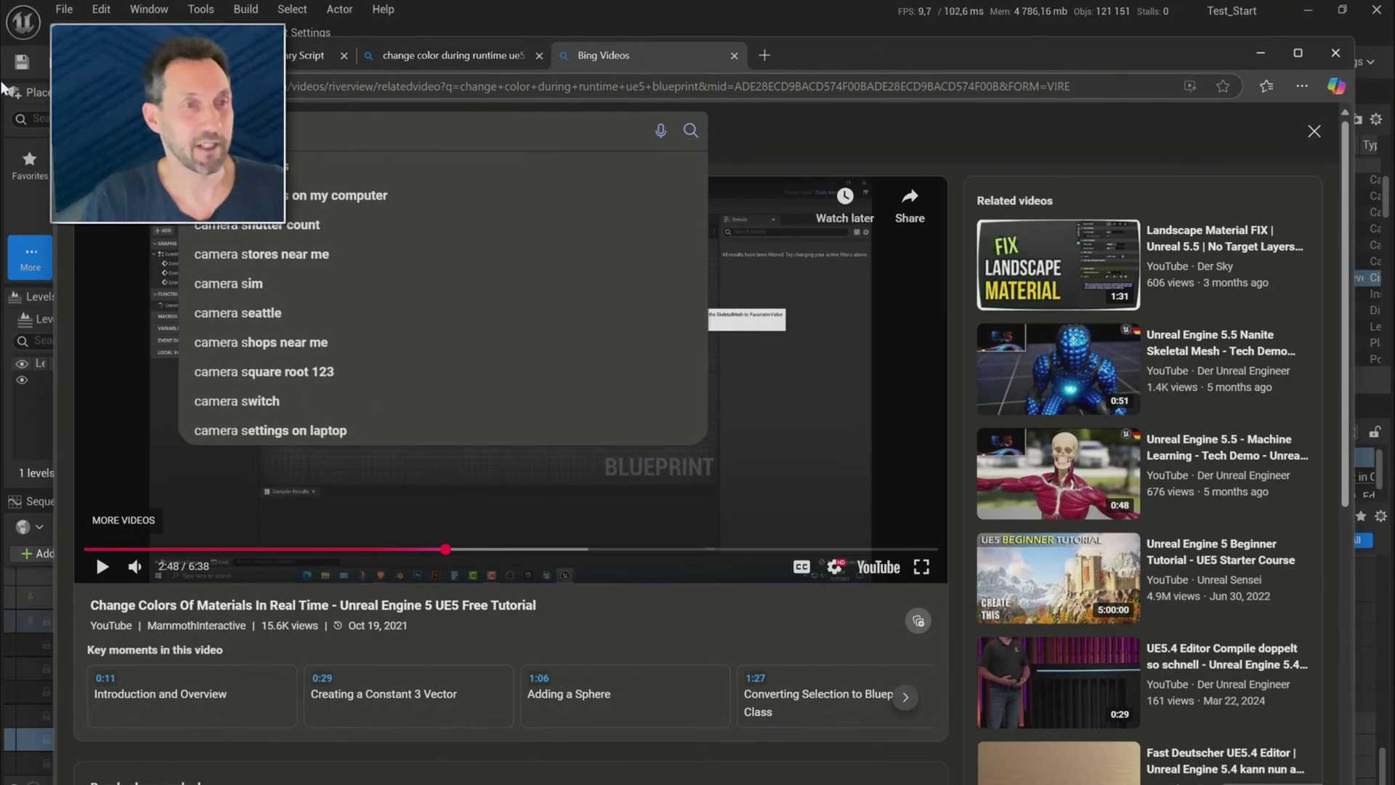
{"action": "type", "text": "hake"}
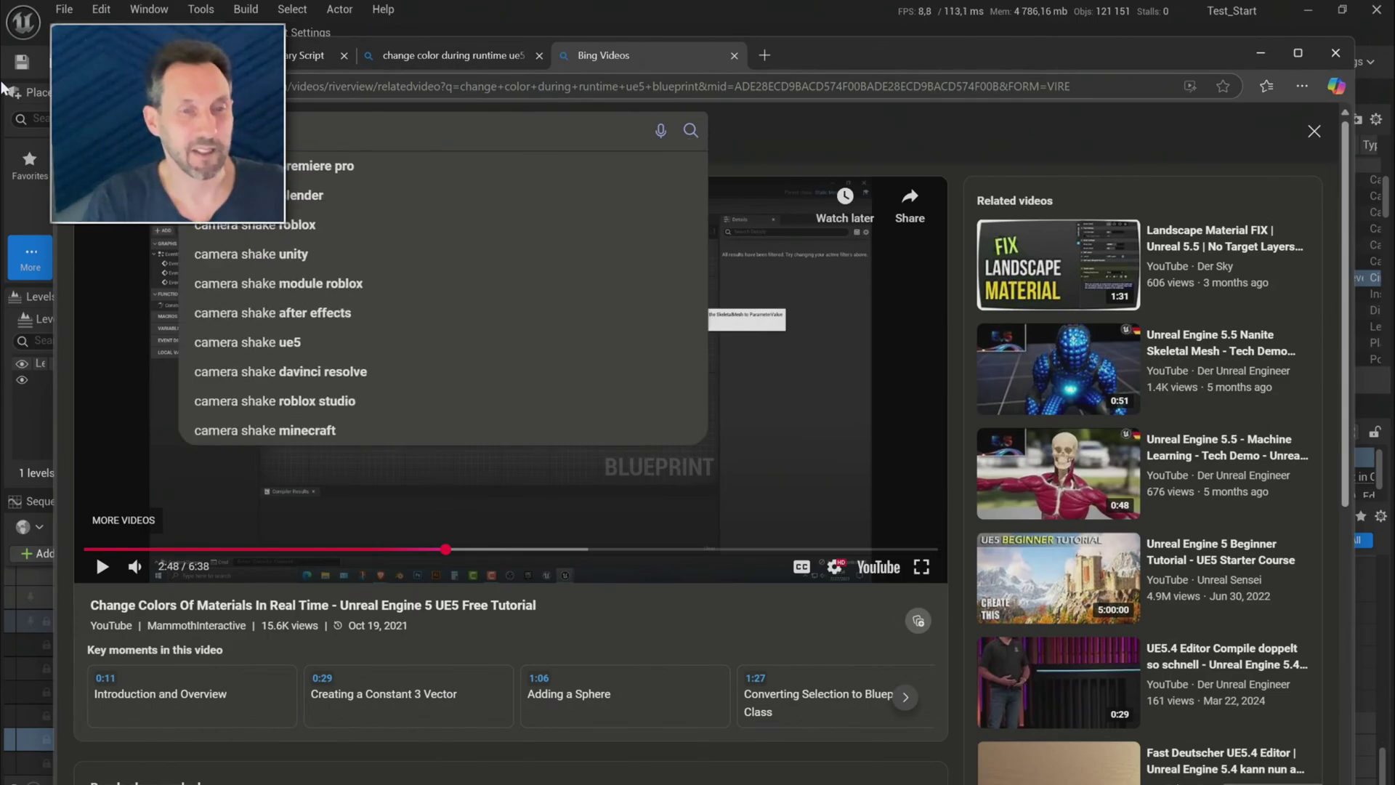
{"action": "type", "text": " sequencer"}
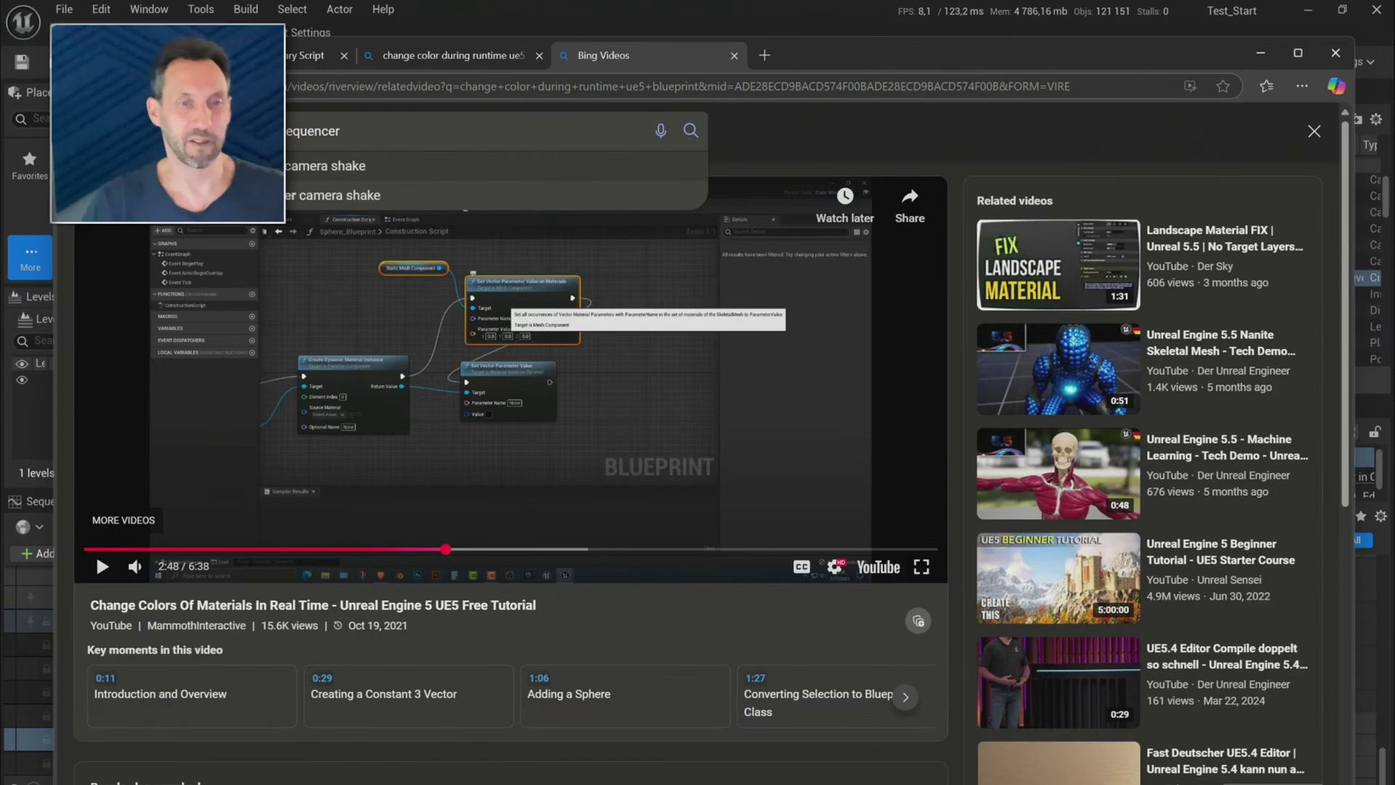
{"action": "left_click", "coordinate": [239, 166]}
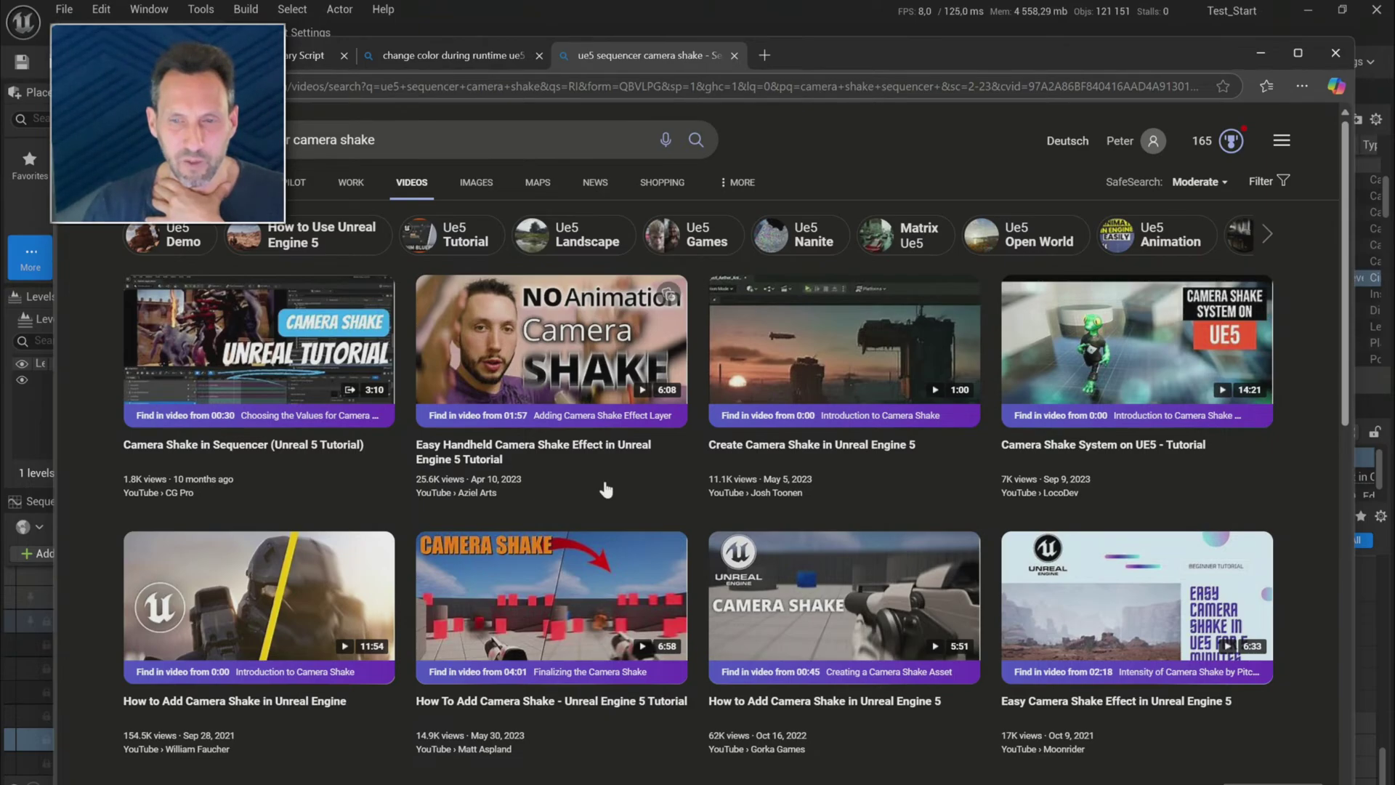
- Compare the found camera shake tutorials and open the CG Pro video "Camera Shake in Sequencer (Unreal 5 Tutorial)"
{"action": "mouse_move", "coordinate": [1138, 352]}
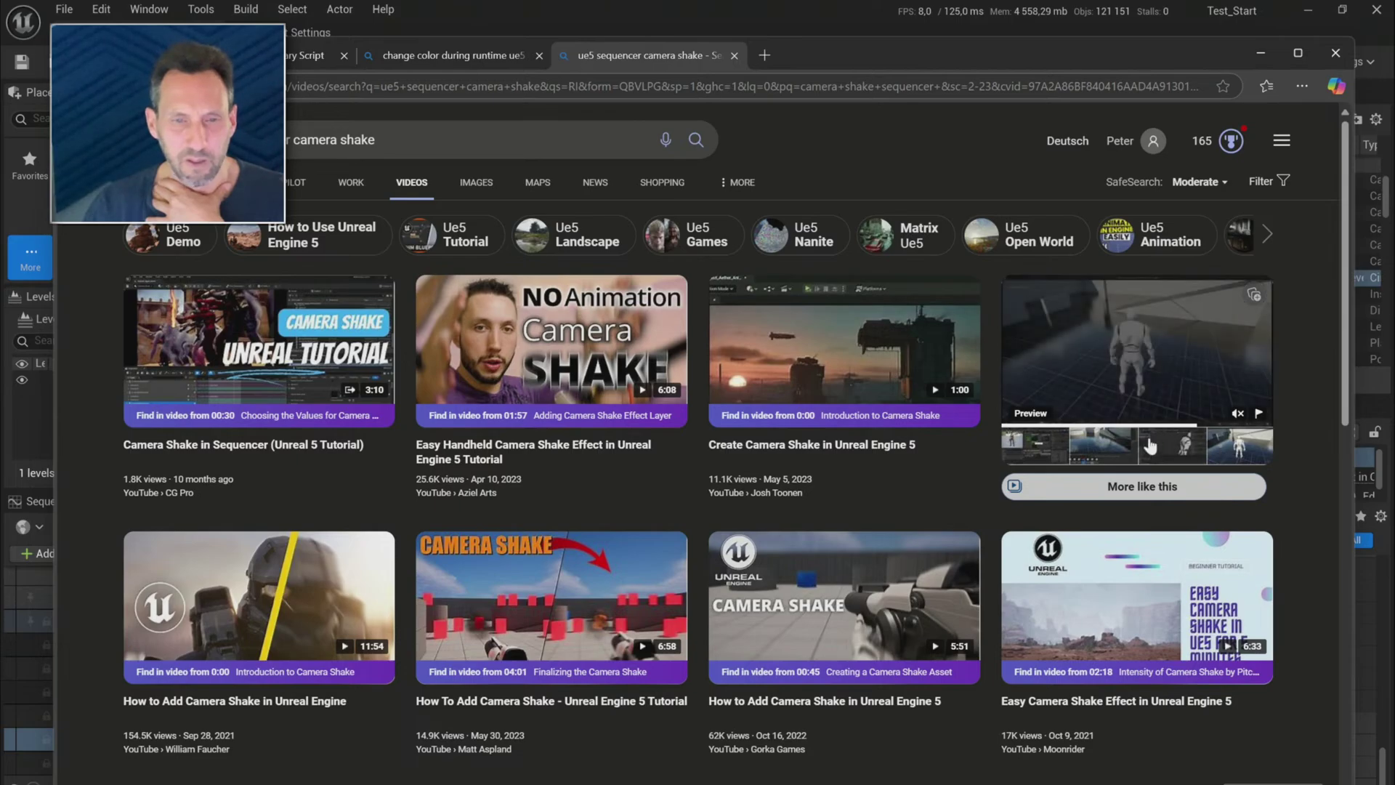
{"action": "mouse_move", "coordinate": [573, 353]}
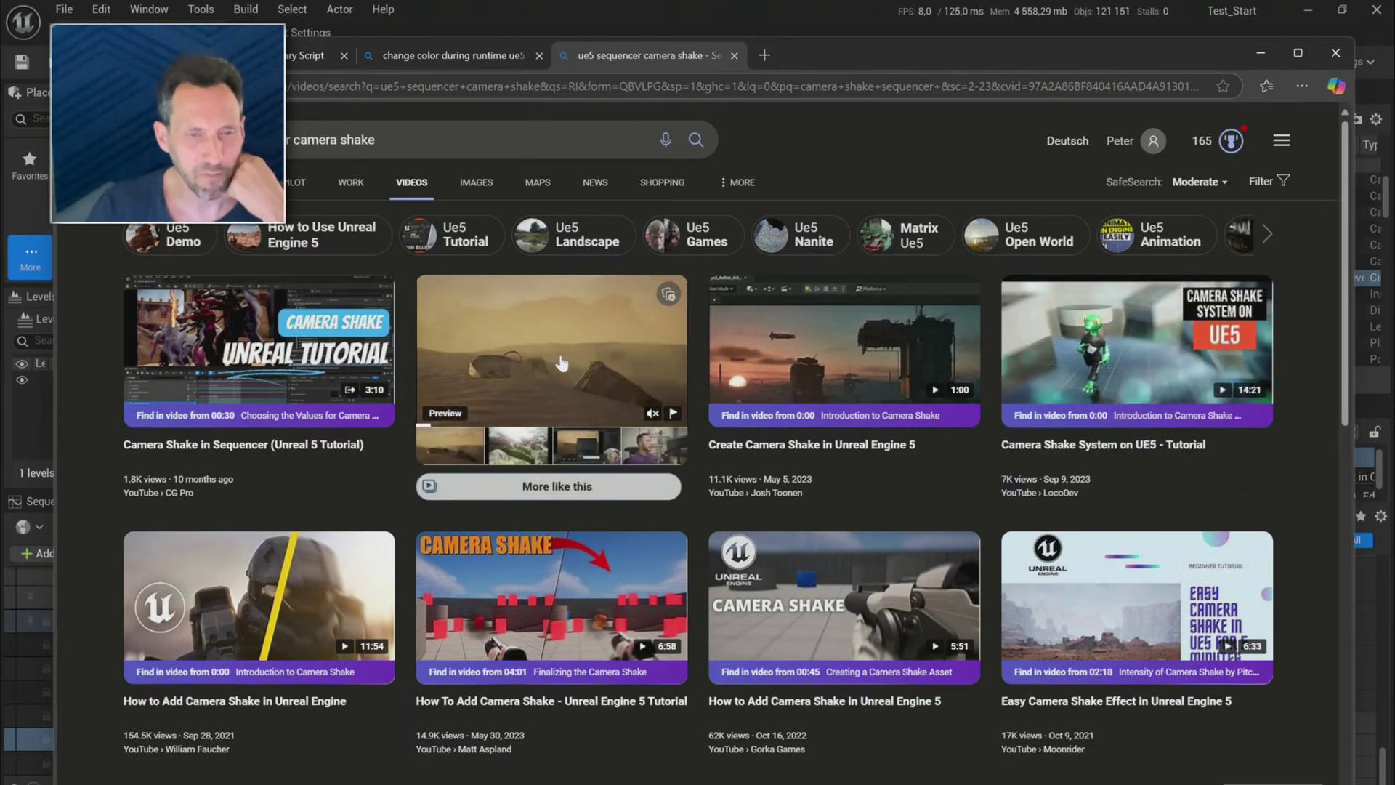
{"action": "mouse_move", "coordinate": [240, 495]}
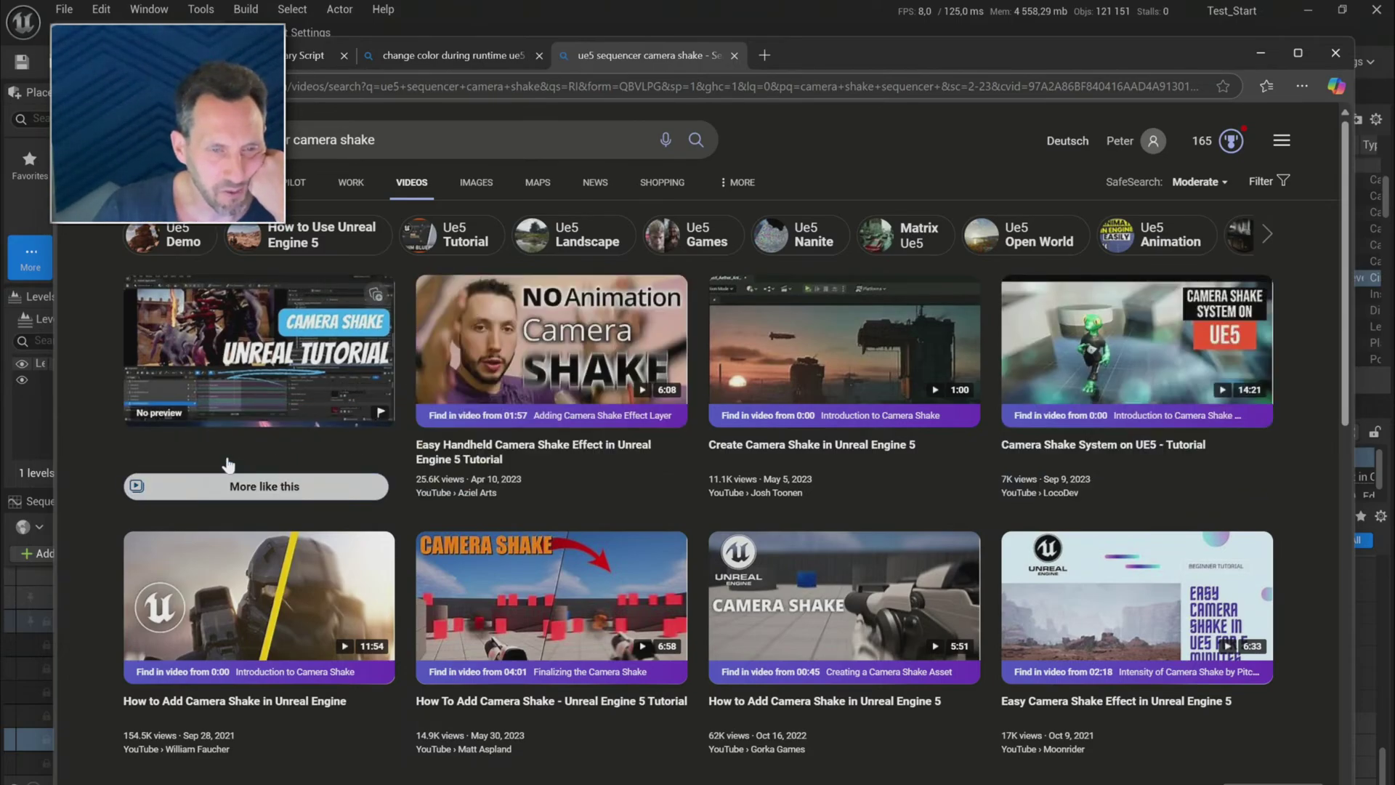
{"action": "left_click", "coordinate": [263, 364]}
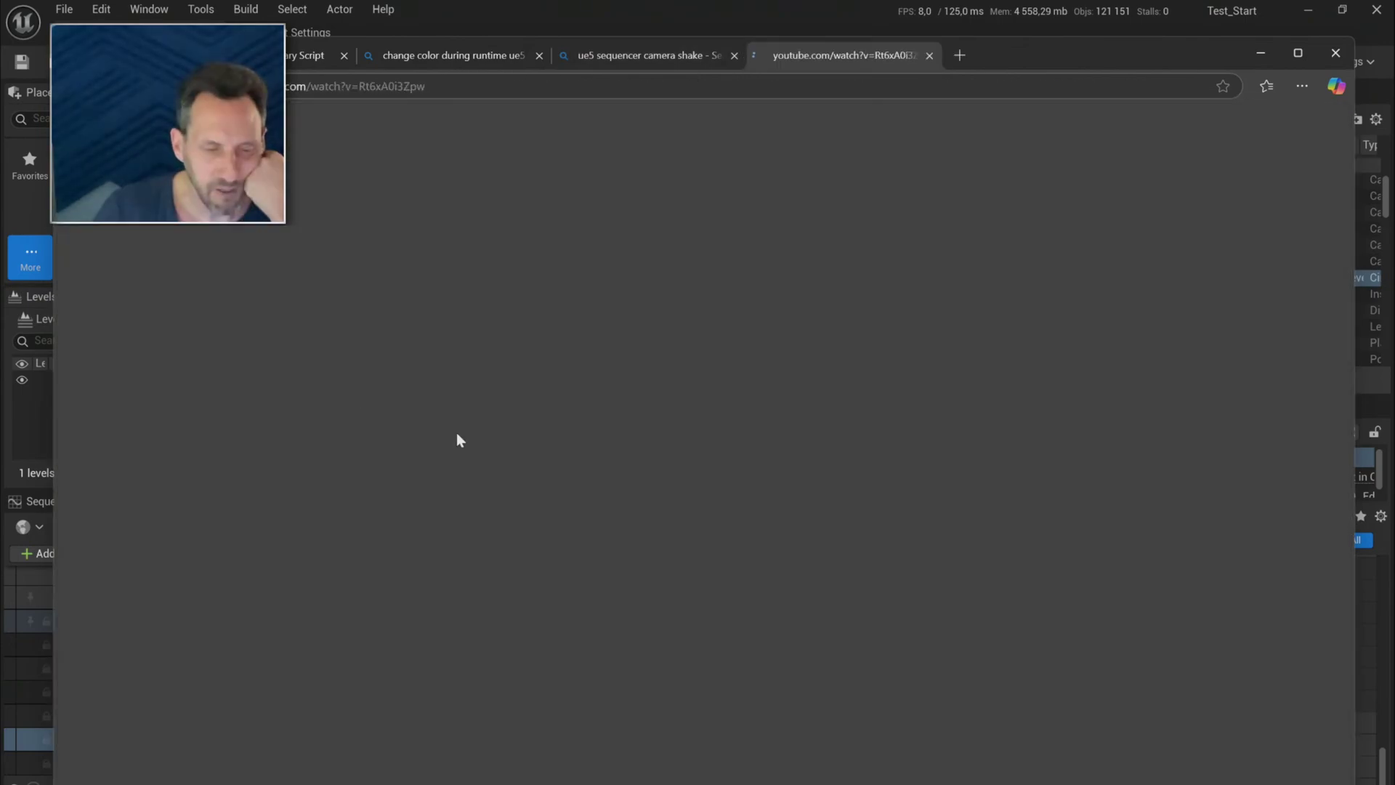
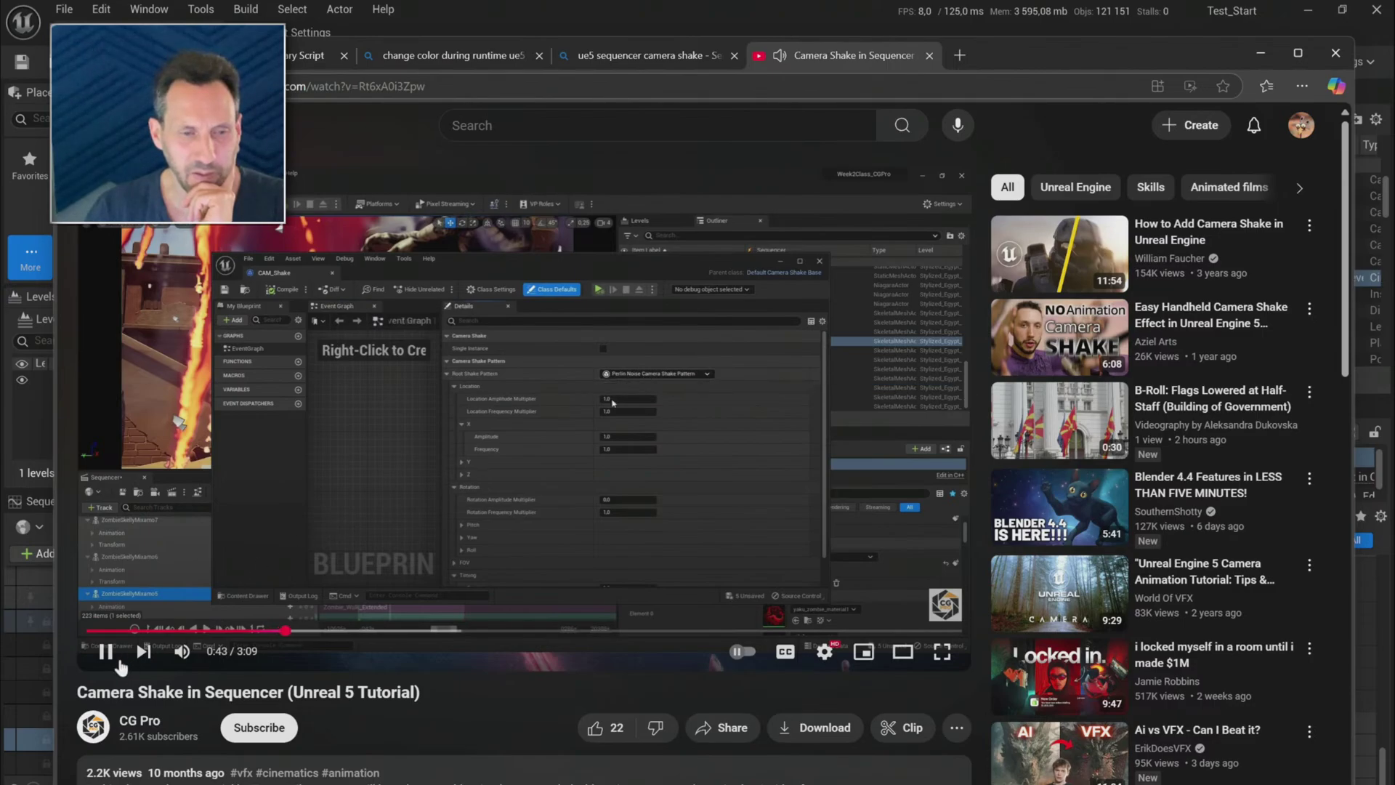
- Watch the tutorial up to its Sequencer part in full screen, comparing its Root Shake Pattern settings with those of BP_Camera_Shake
{"action": "left_click", "coordinate": [106, 654]}
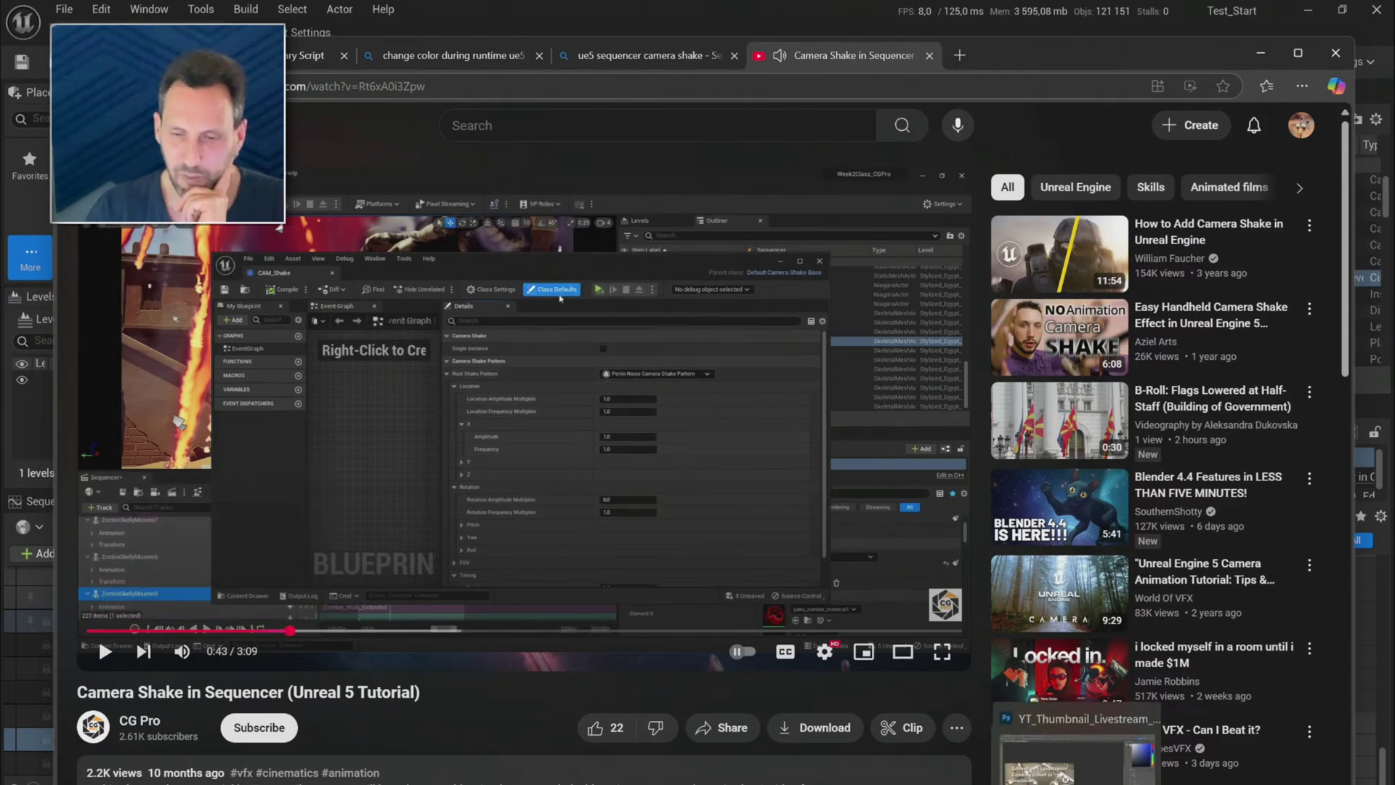
{"action": "left_click", "coordinate": [790, 763]}
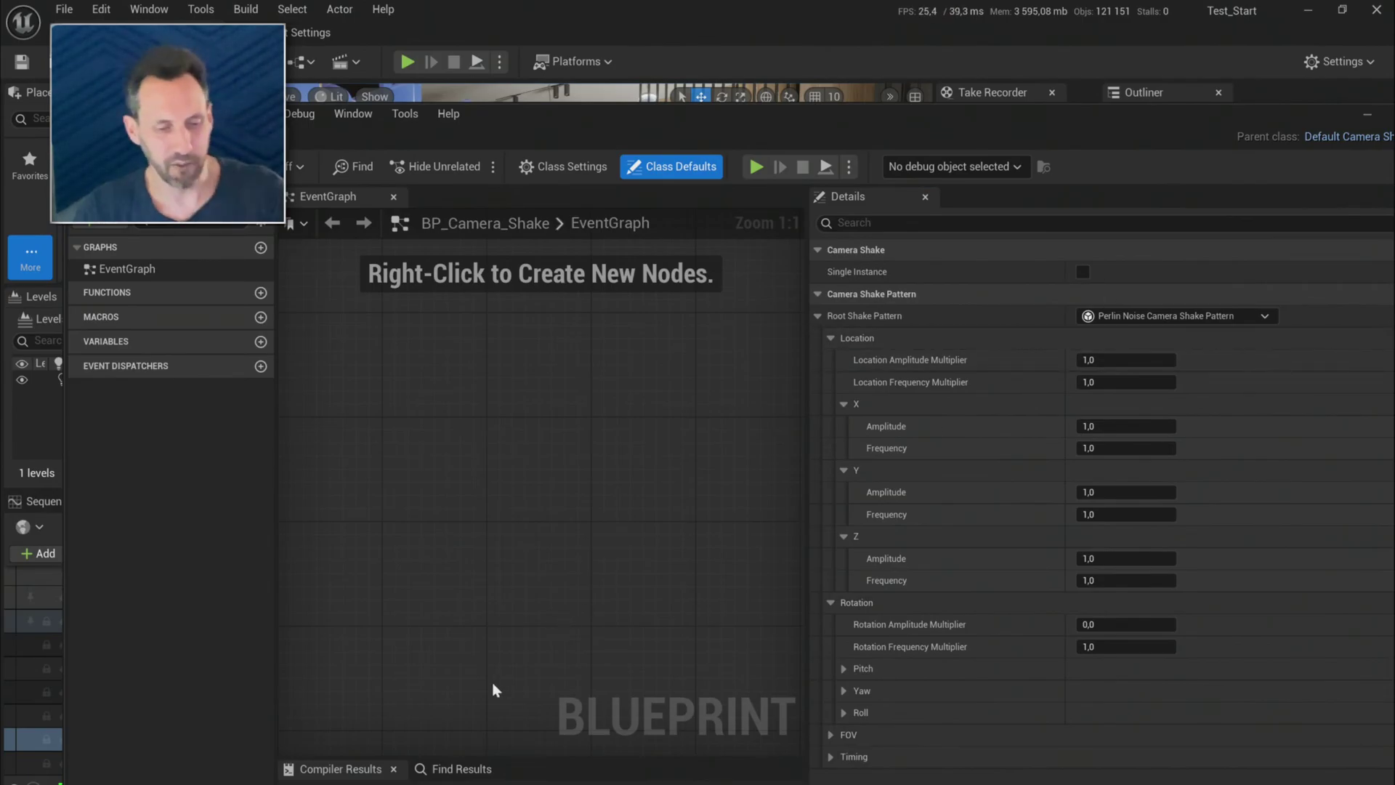
{"action": "key", "text": "alt+Tab"}
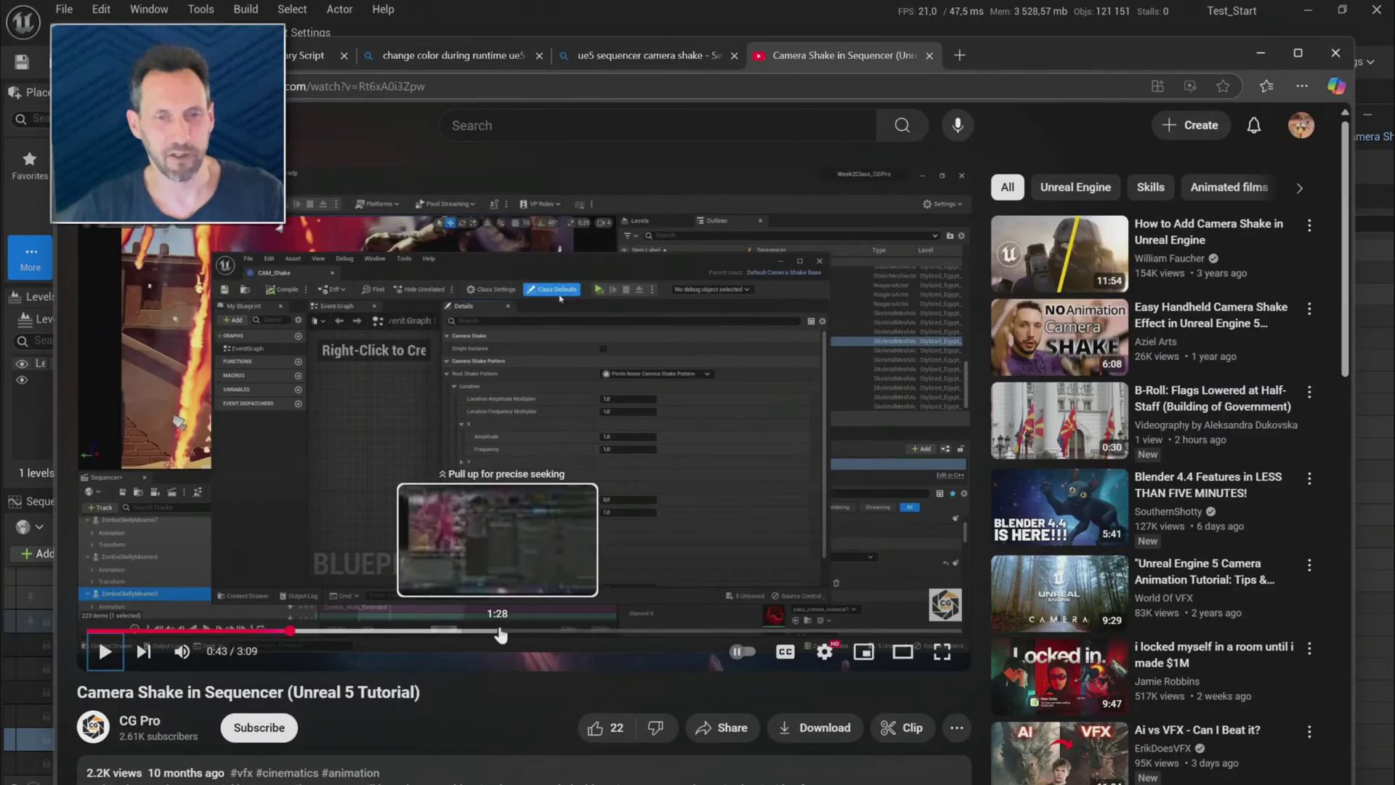
{"action": "left_click", "coordinate": [105, 652]}
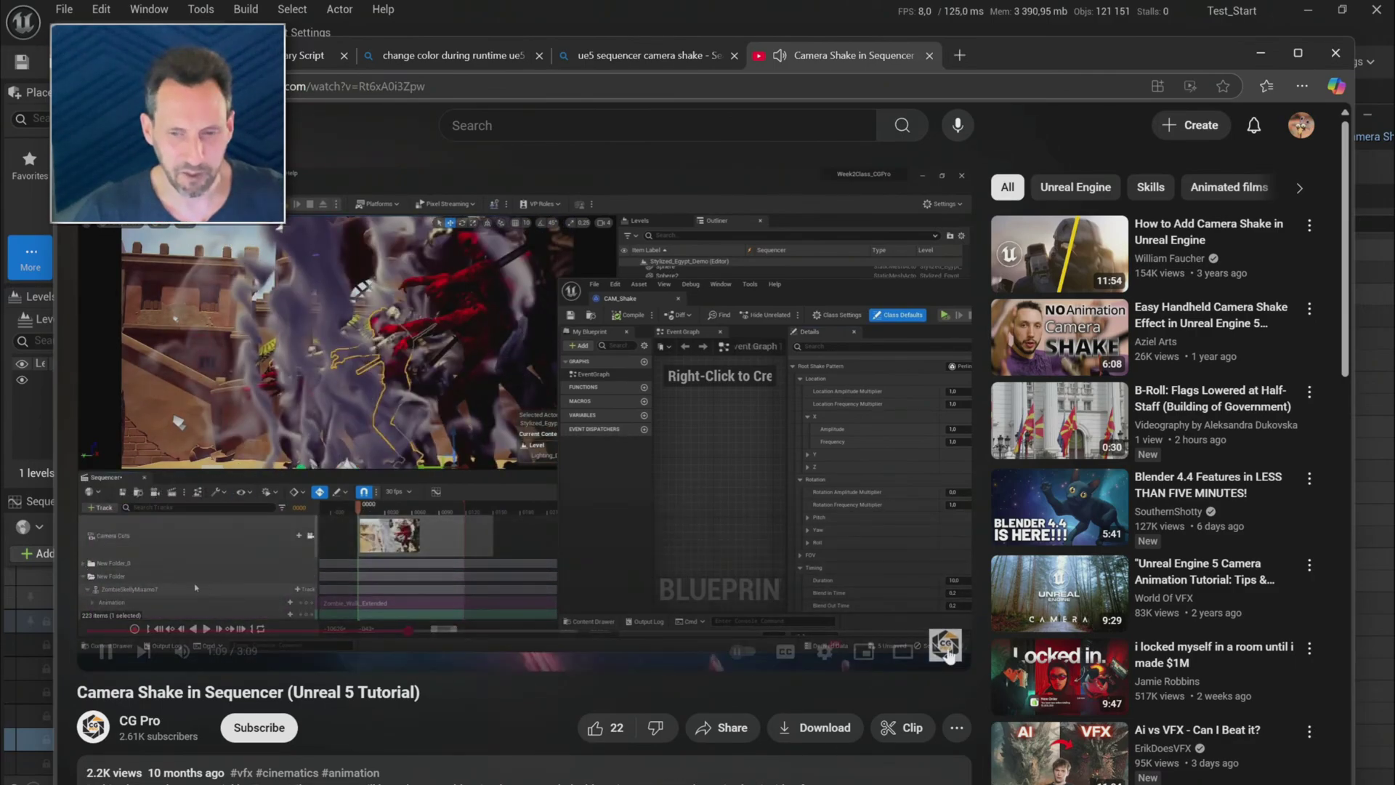
{"action": "left_click", "coordinate": [948, 657]}
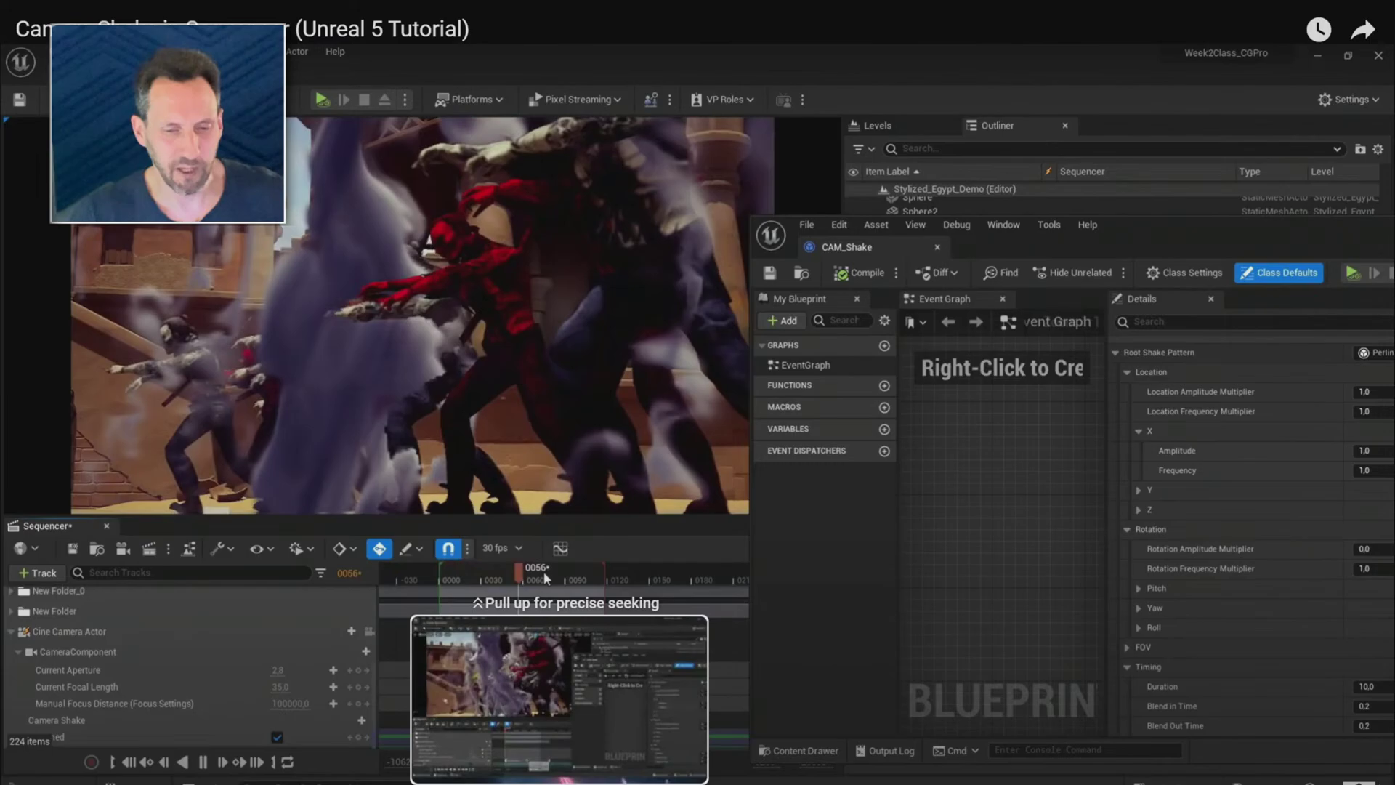
{"action": "left_click", "coordinate": [553, 783]}
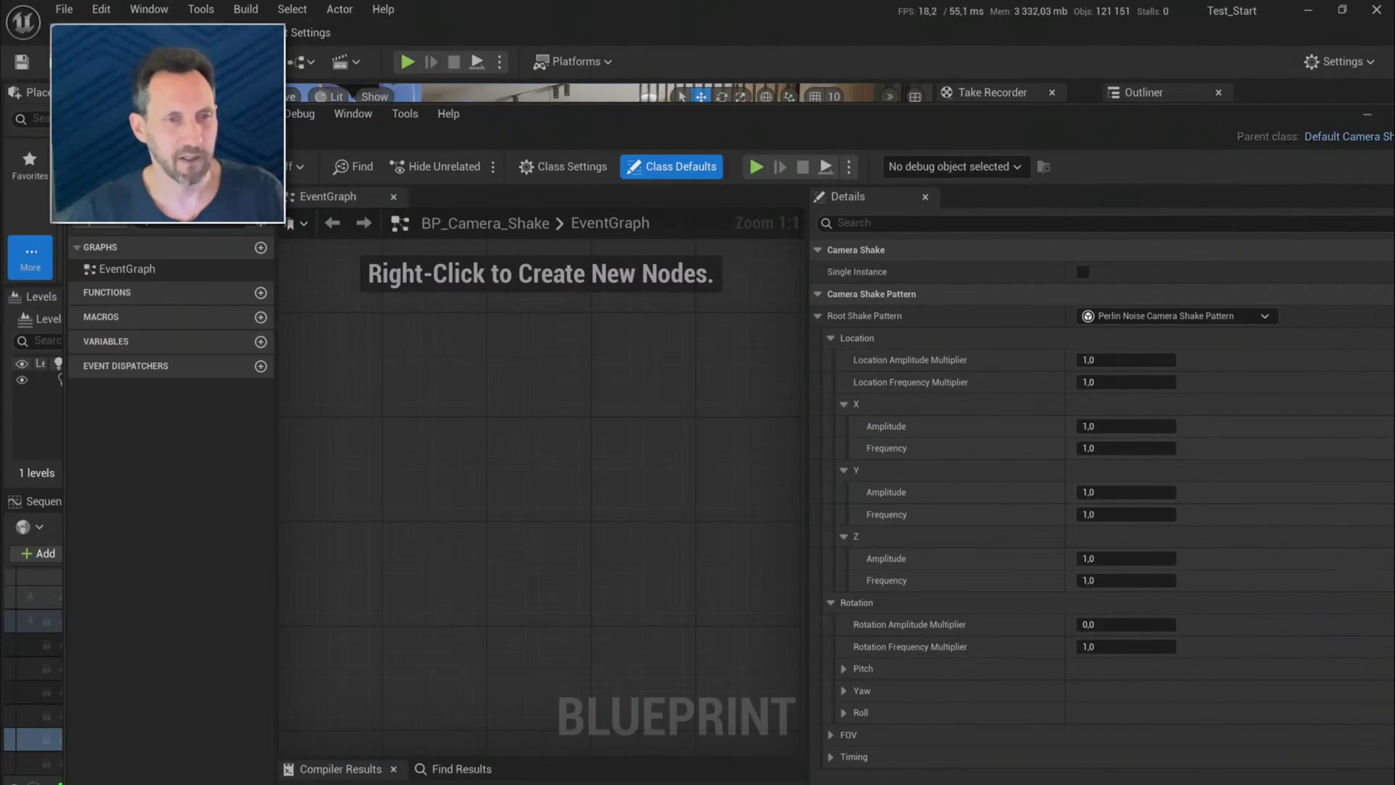
- Dock the BP_Camera_Shake editor in the main Unreal window and stretch the Camera Shake section to the end of ManaMana_LevelSequence
{"action": "left_click_drag", "start_coordinate": [218, 137], "coordinate": [467, 30]}
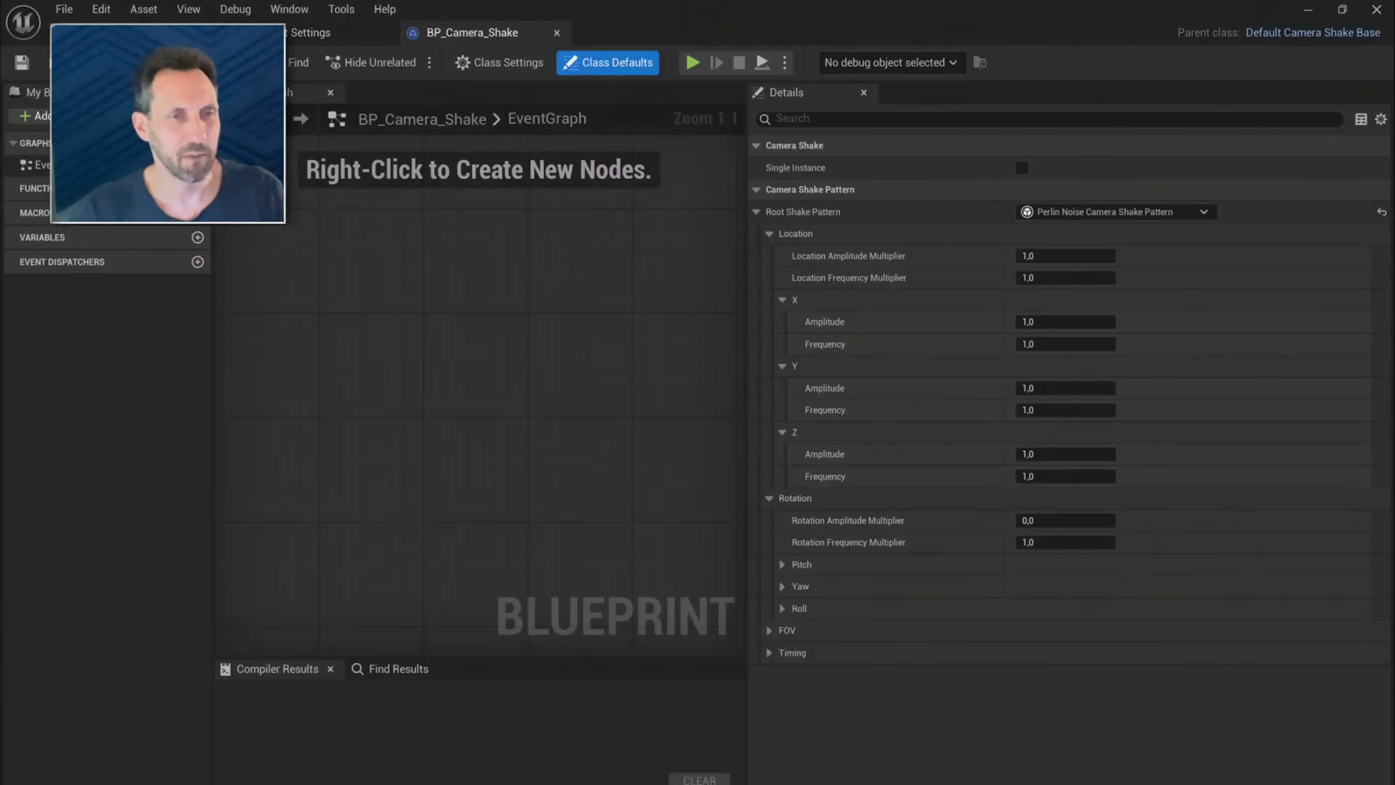
{"action": "left_click", "coordinate": [167, 32]}
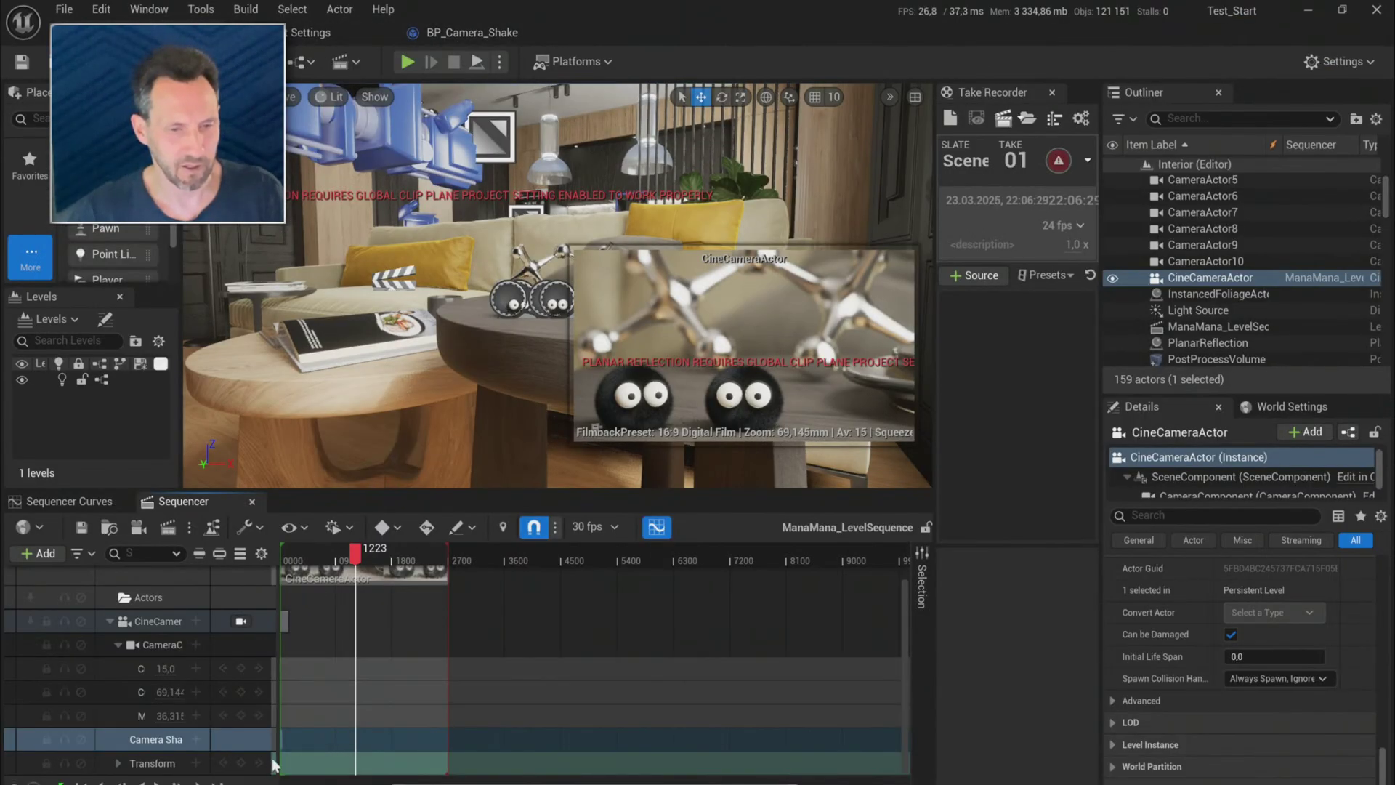
{"action": "left_click_drag", "start_coordinate": [283, 739], "coordinate": [457, 737]}
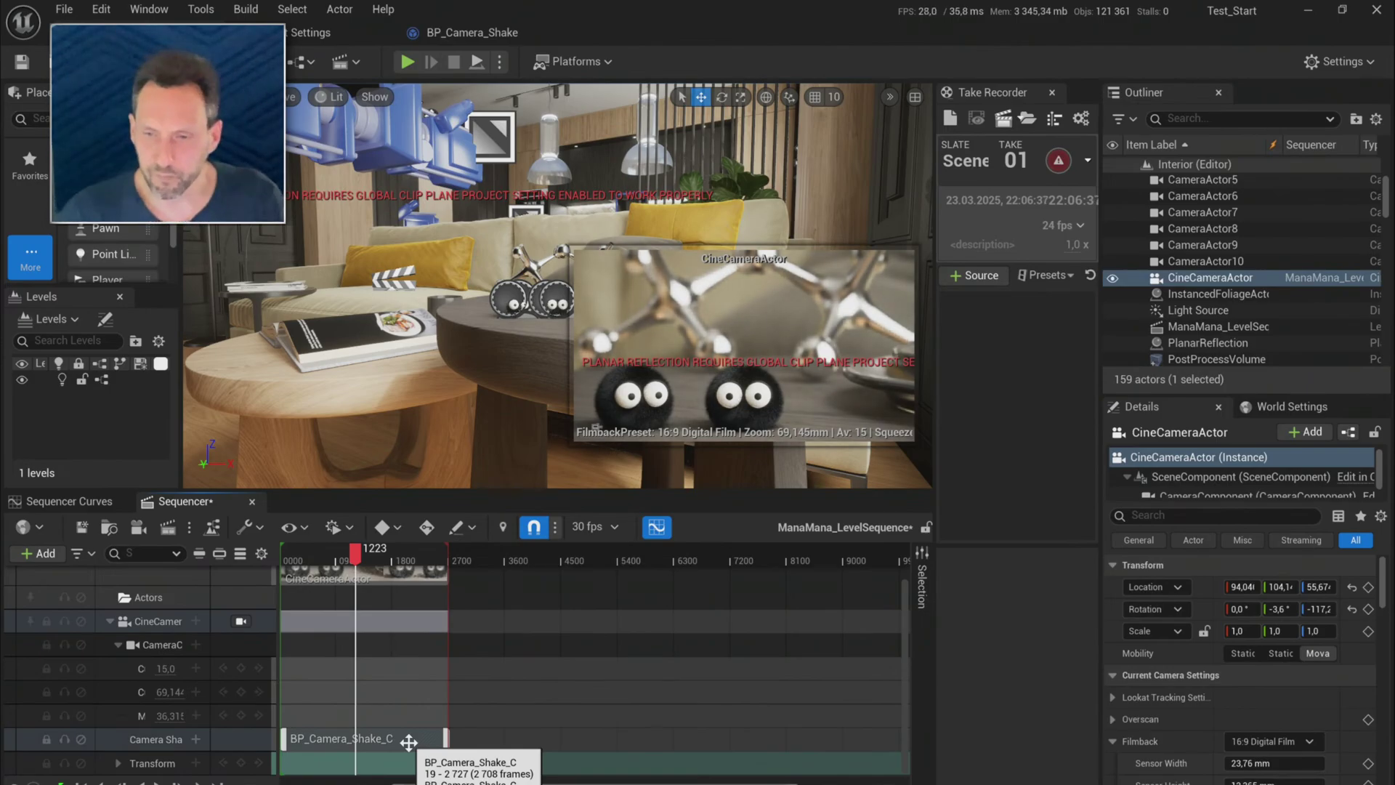
{"action": "left_click", "coordinate": [436, 735]}
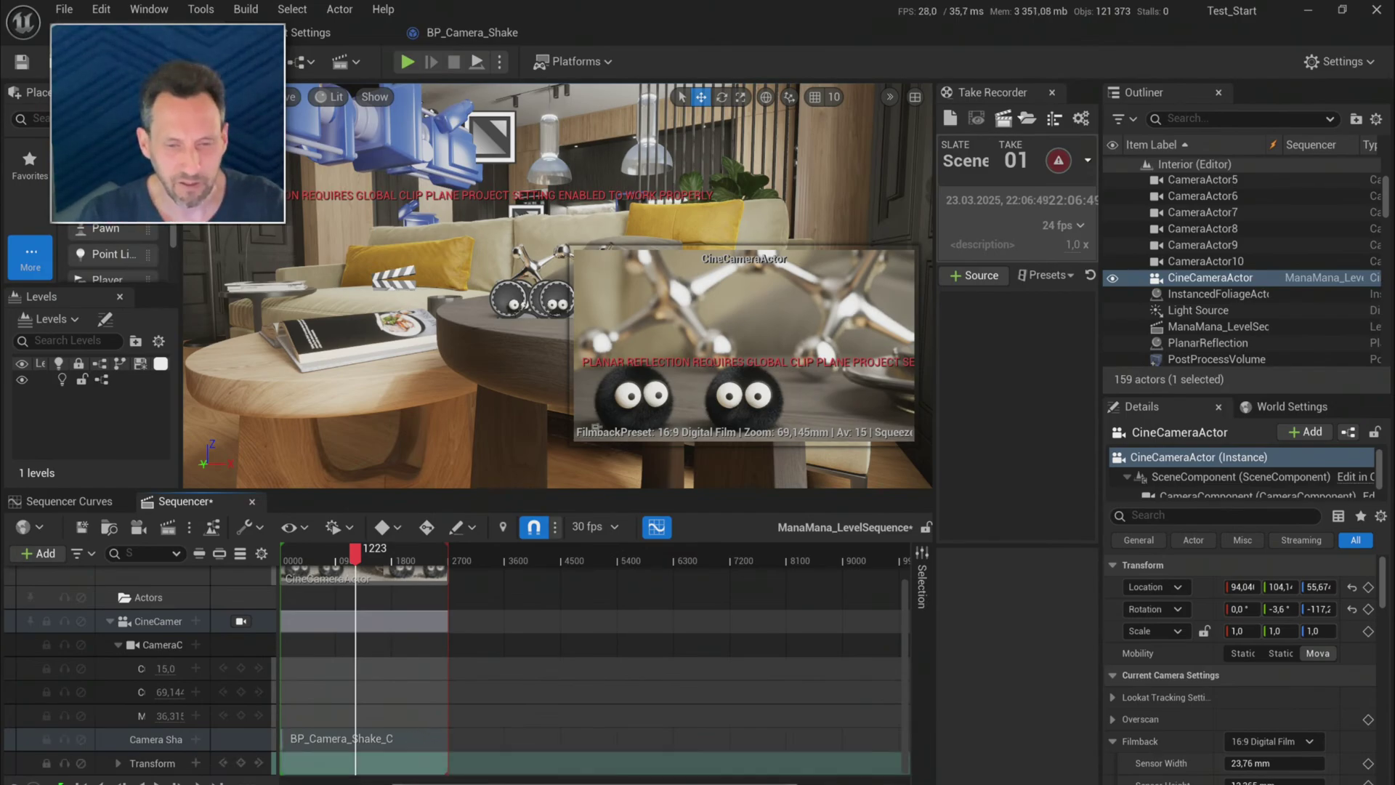
- Check BP_Camera_Shake against the tutorial again, leave the video's full-screen view and return to the level in Unreal Editor
{"action": "left_click", "coordinate": [490, 29]}
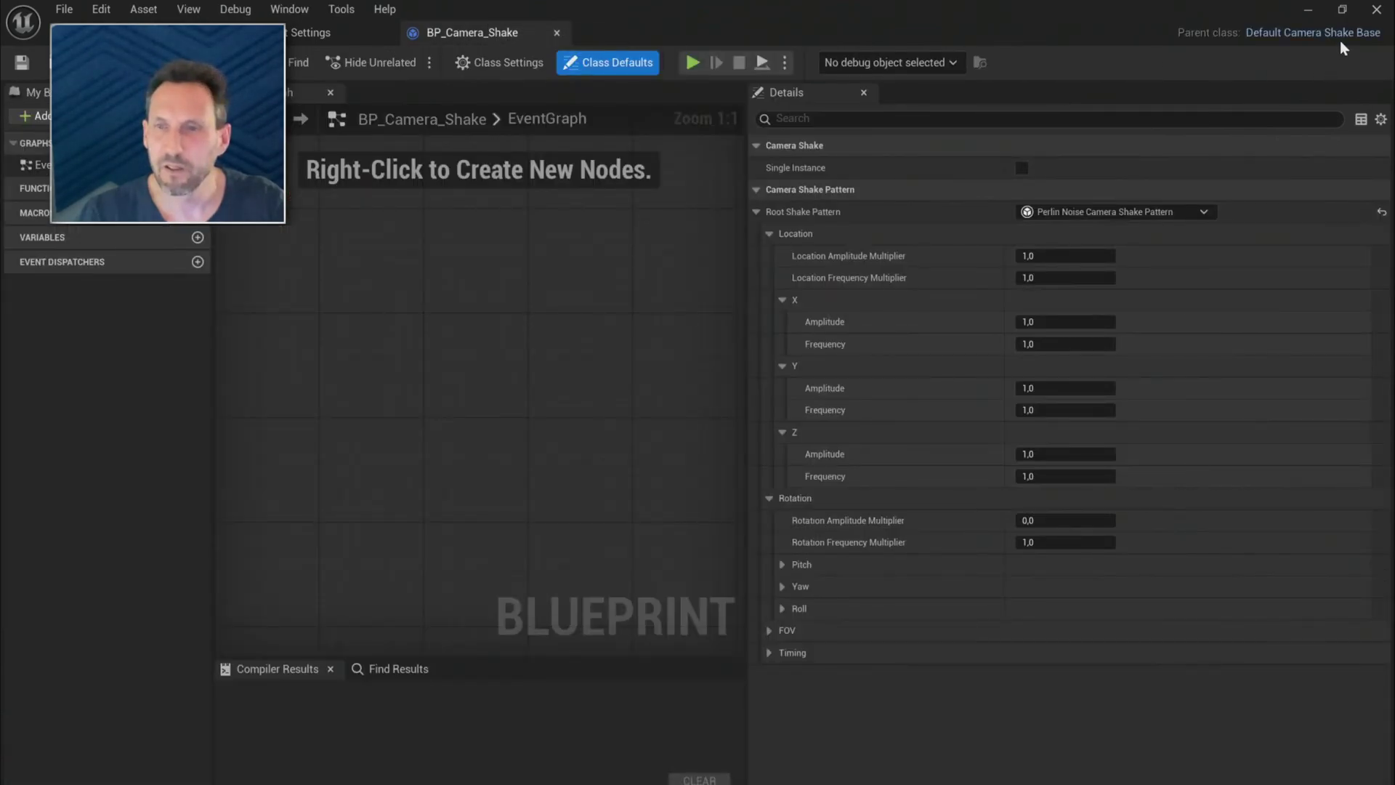
{"action": "left_click", "coordinate": [381, 35]}
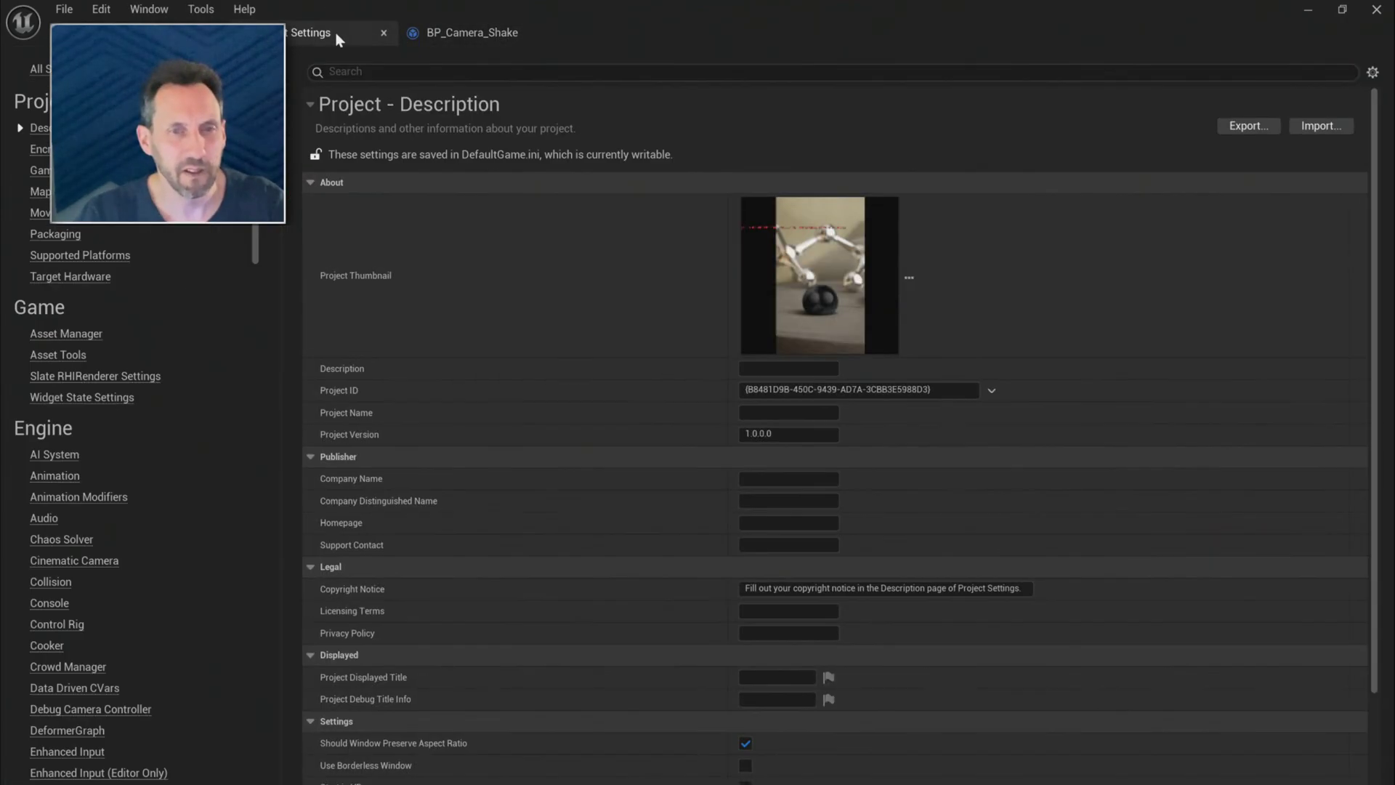
{"action": "key", "text": "alt+Tab"}
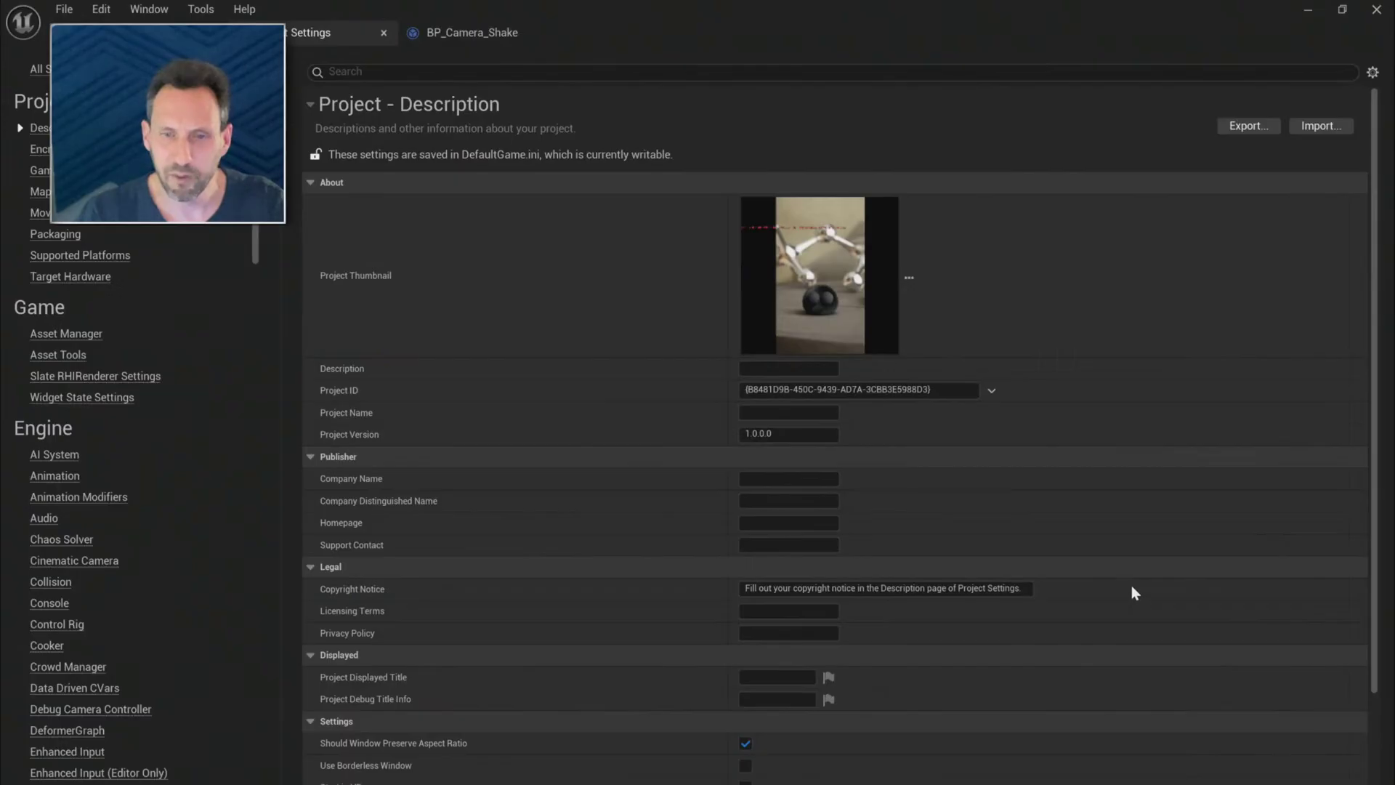
{"action": "left_click", "coordinate": [1310, 14]}
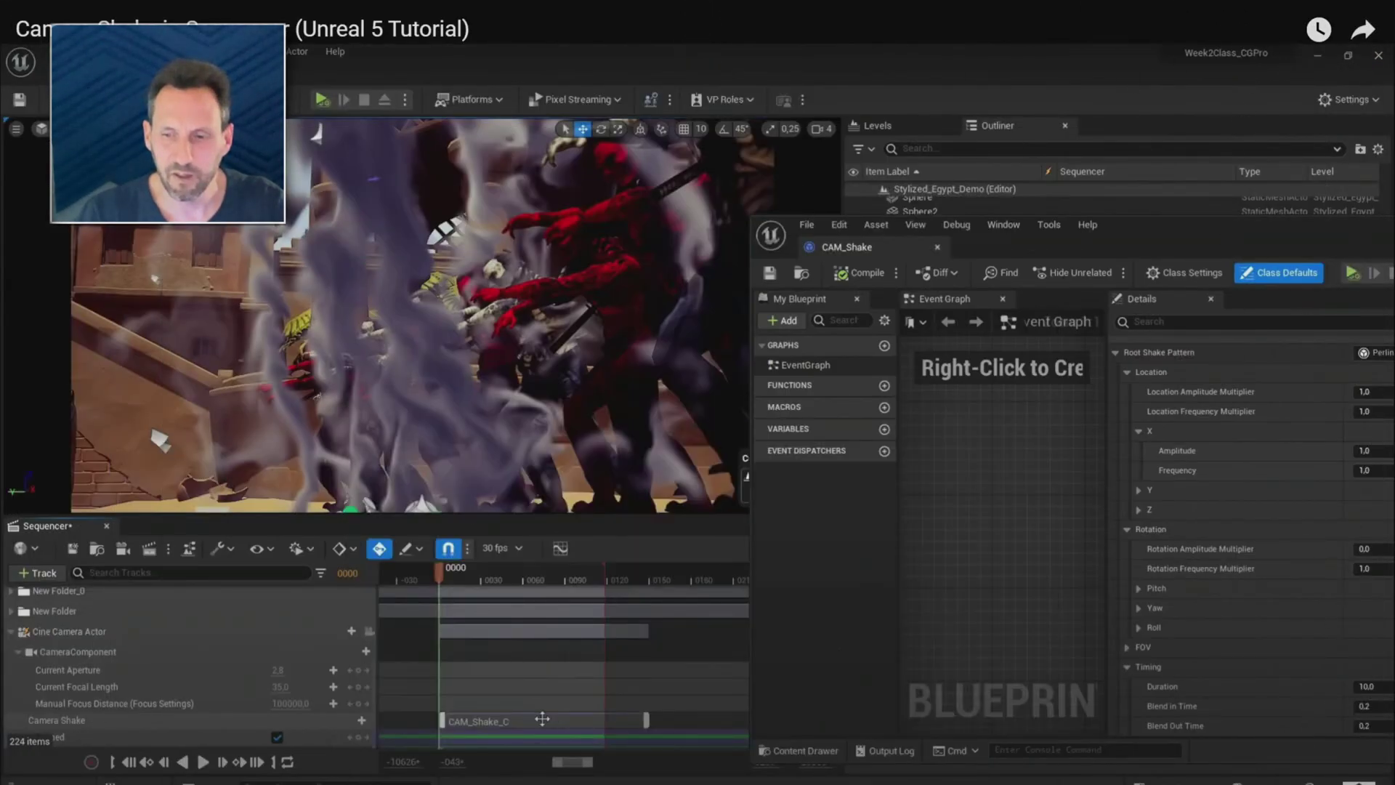
{"action": "key", "text": "Escape"}
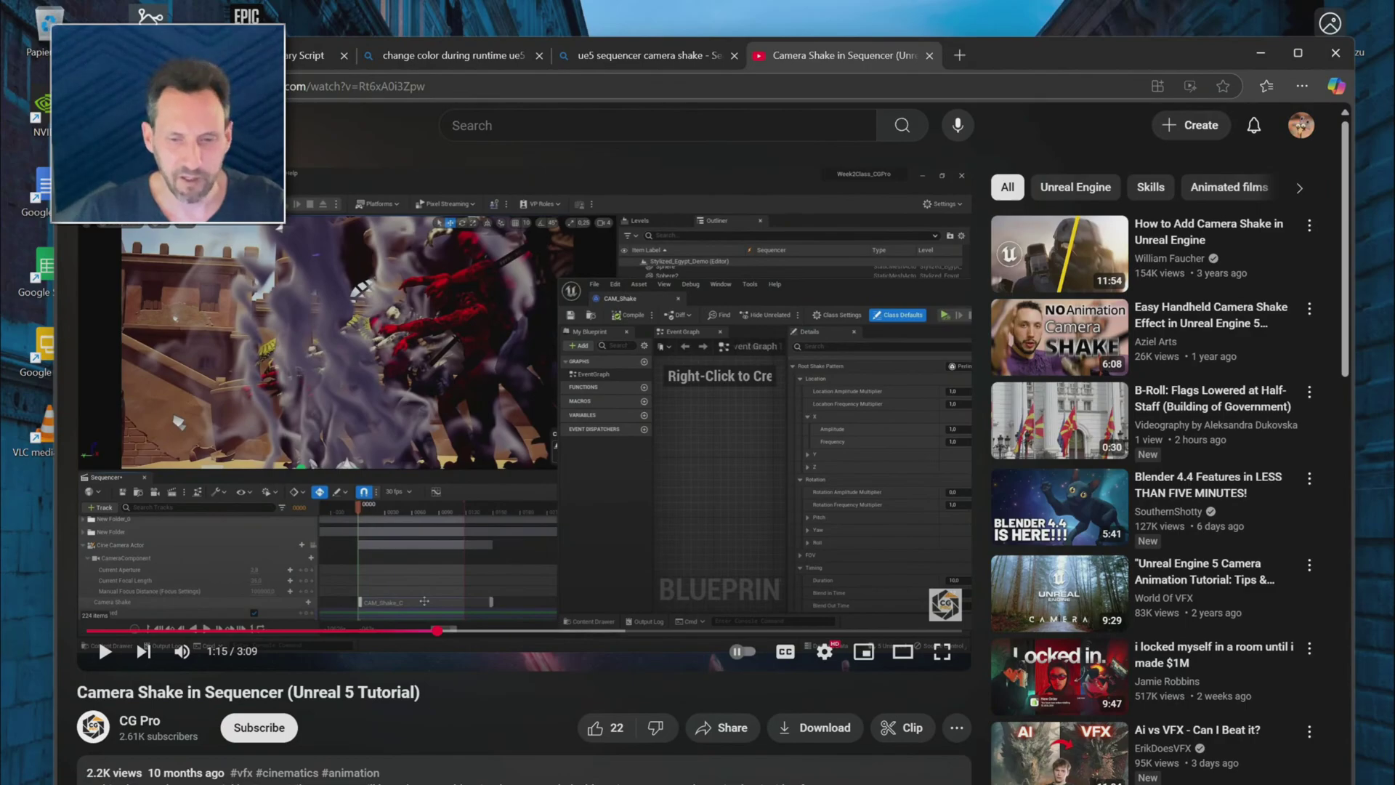
{"action": "key", "text": "alt+Tab"}
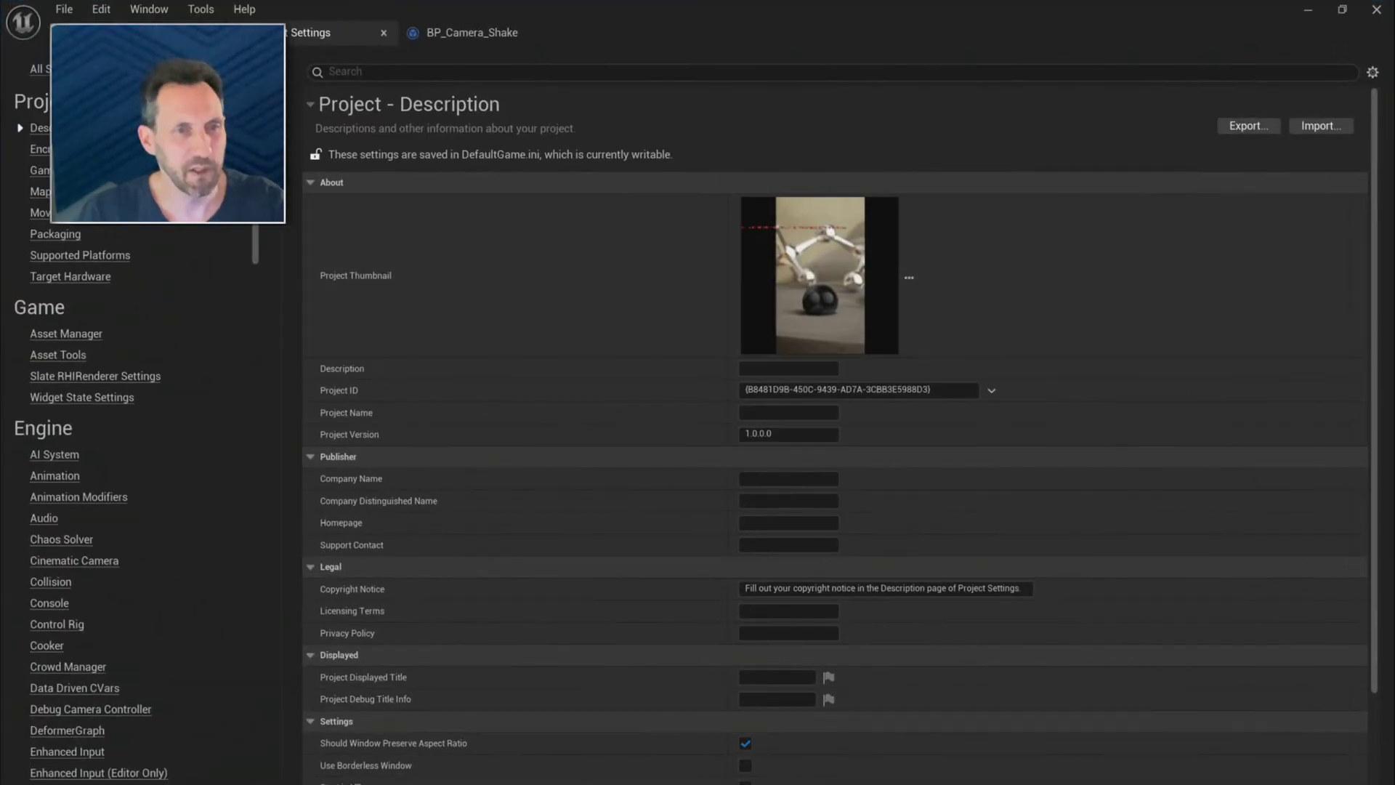
{"action": "key", "text": "ctrl+Tab"}
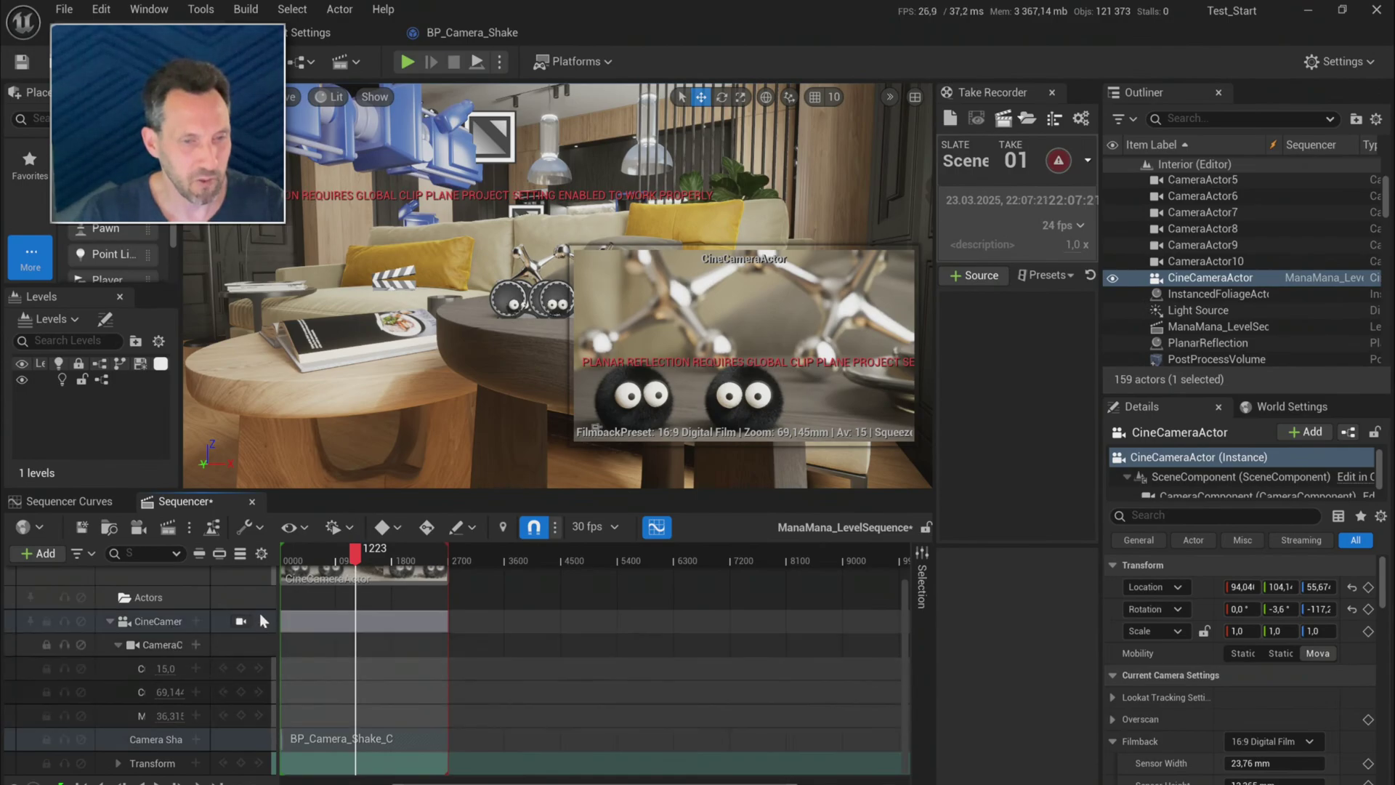
- Widen Sequencer's track list and delete the Camera Shake track from the CineCameraActor
{"action": "left_click_drag", "start_coordinate": [278, 616], "coordinate": [407, 619]}
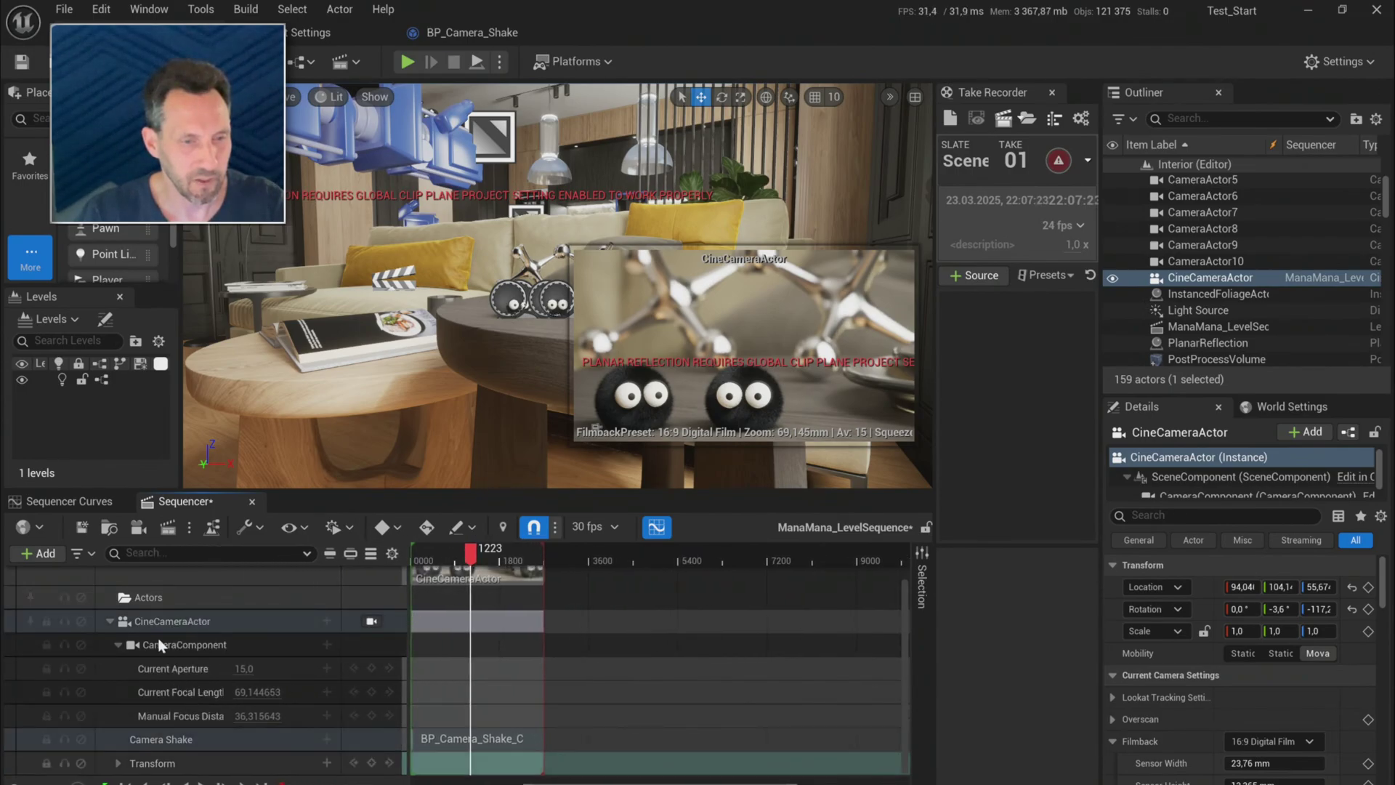
{"action": "left_click", "coordinate": [144, 739]}
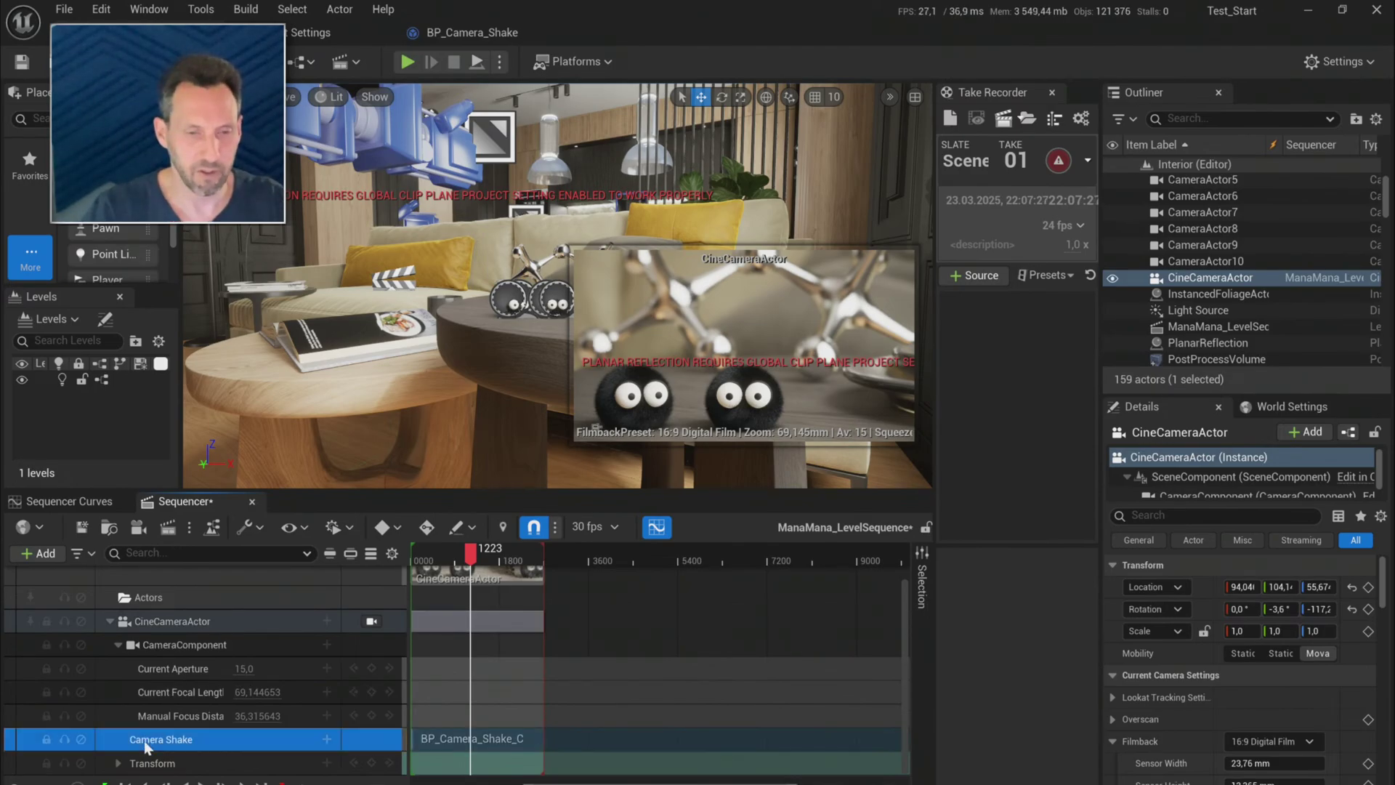
{"action": "key", "text": "Delete"}
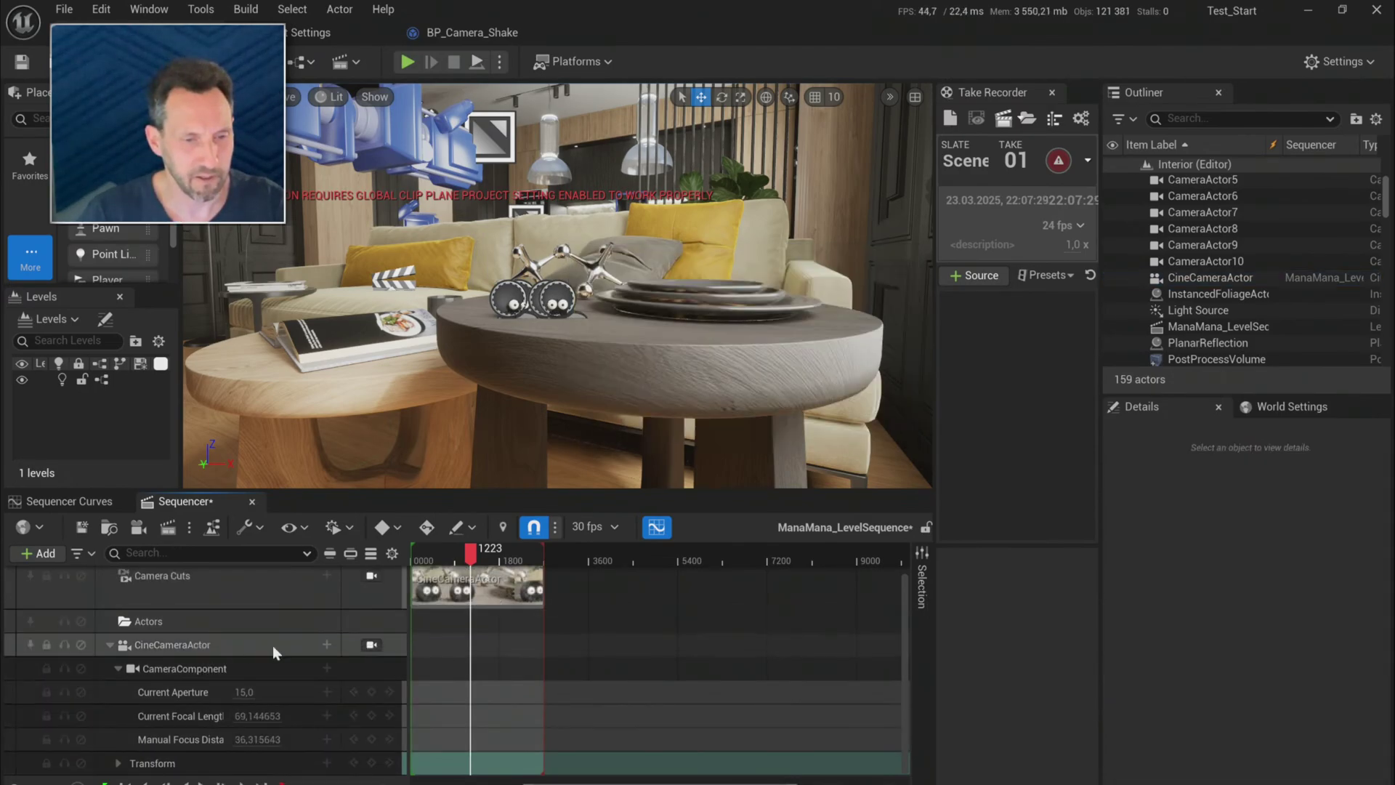
- Add a new Camera Shake track using BP_Camera_Shake to the CineCameraActor at frame 1223
{"action": "left_click", "coordinate": [327, 645]}
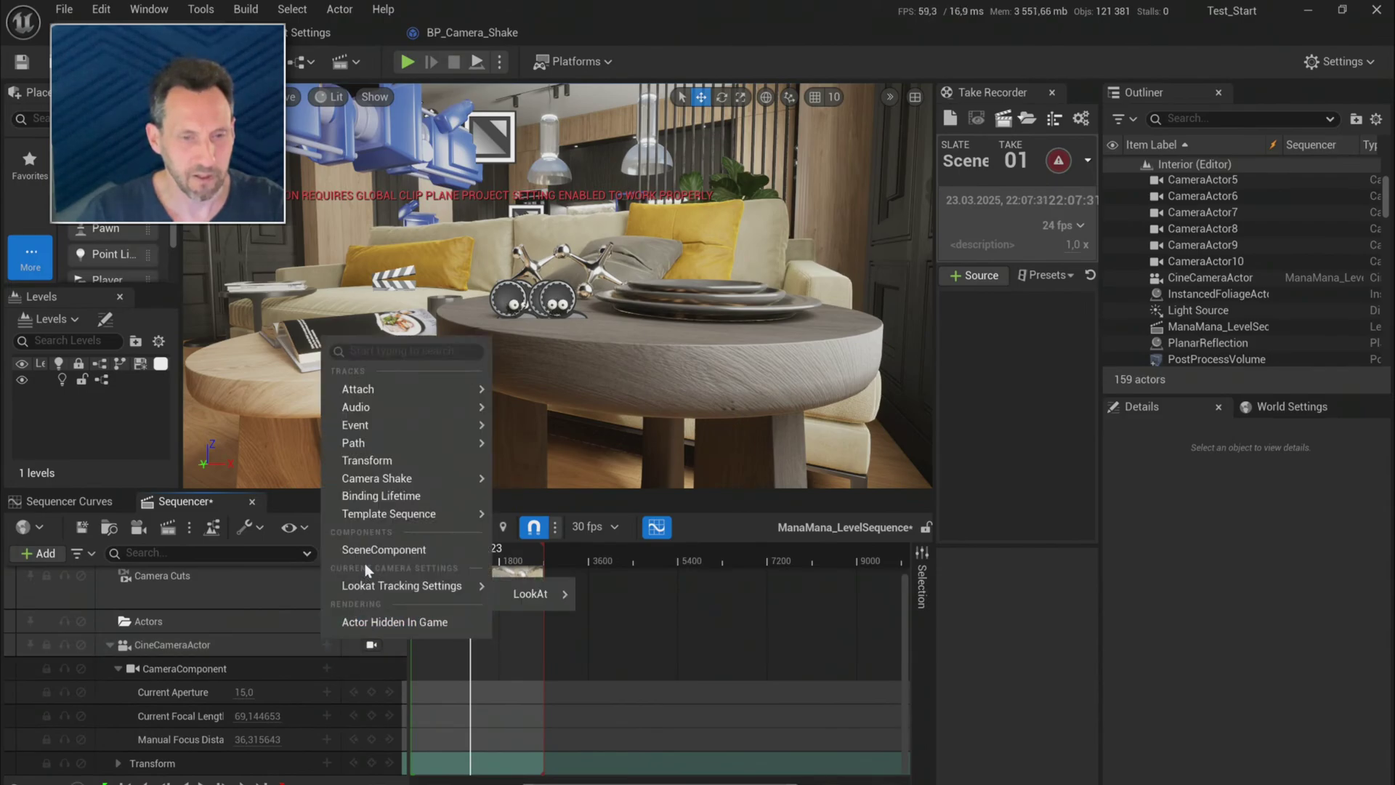
{"action": "mouse_move", "coordinate": [390, 509]}
{"action": "mouse_move", "coordinate": [398, 478]}
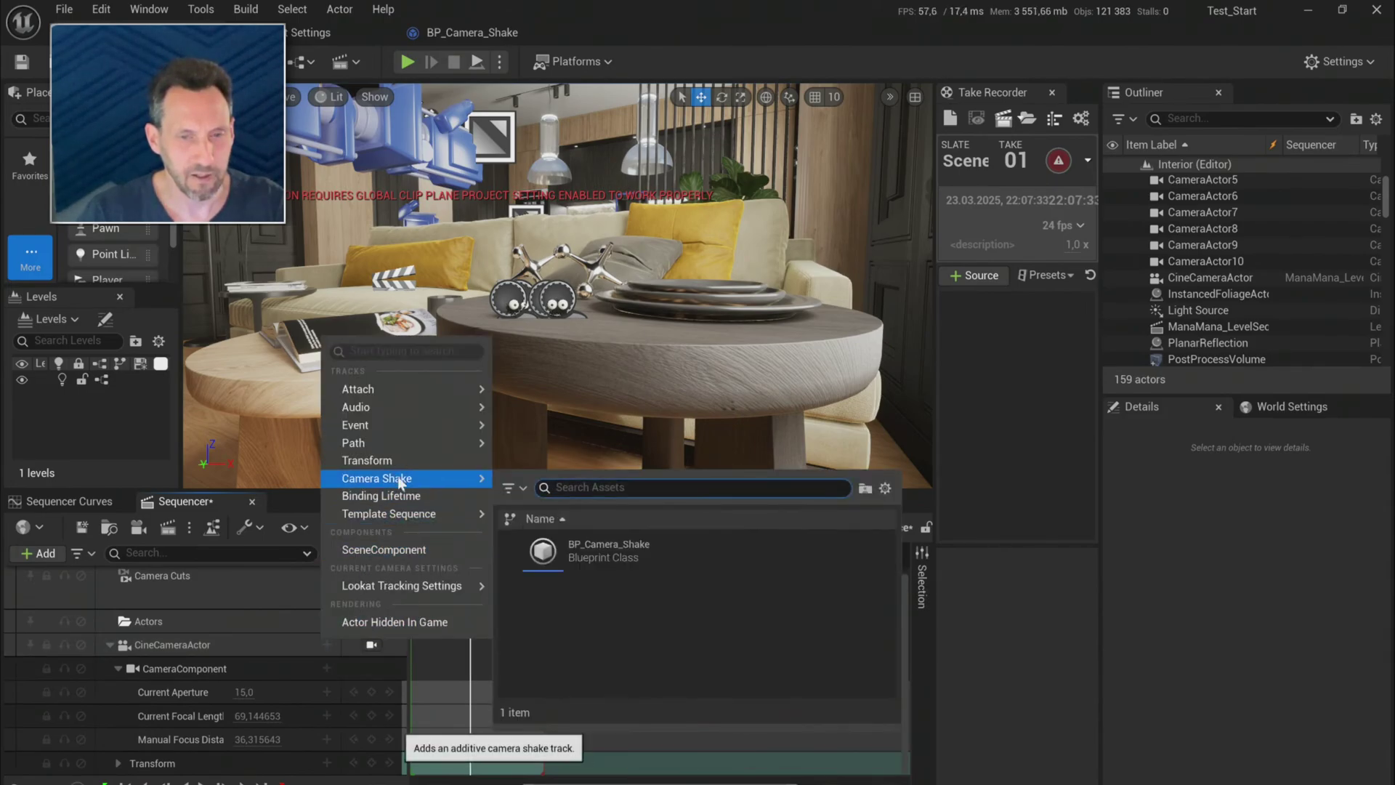
{"action": "left_click", "coordinate": [593, 552]}
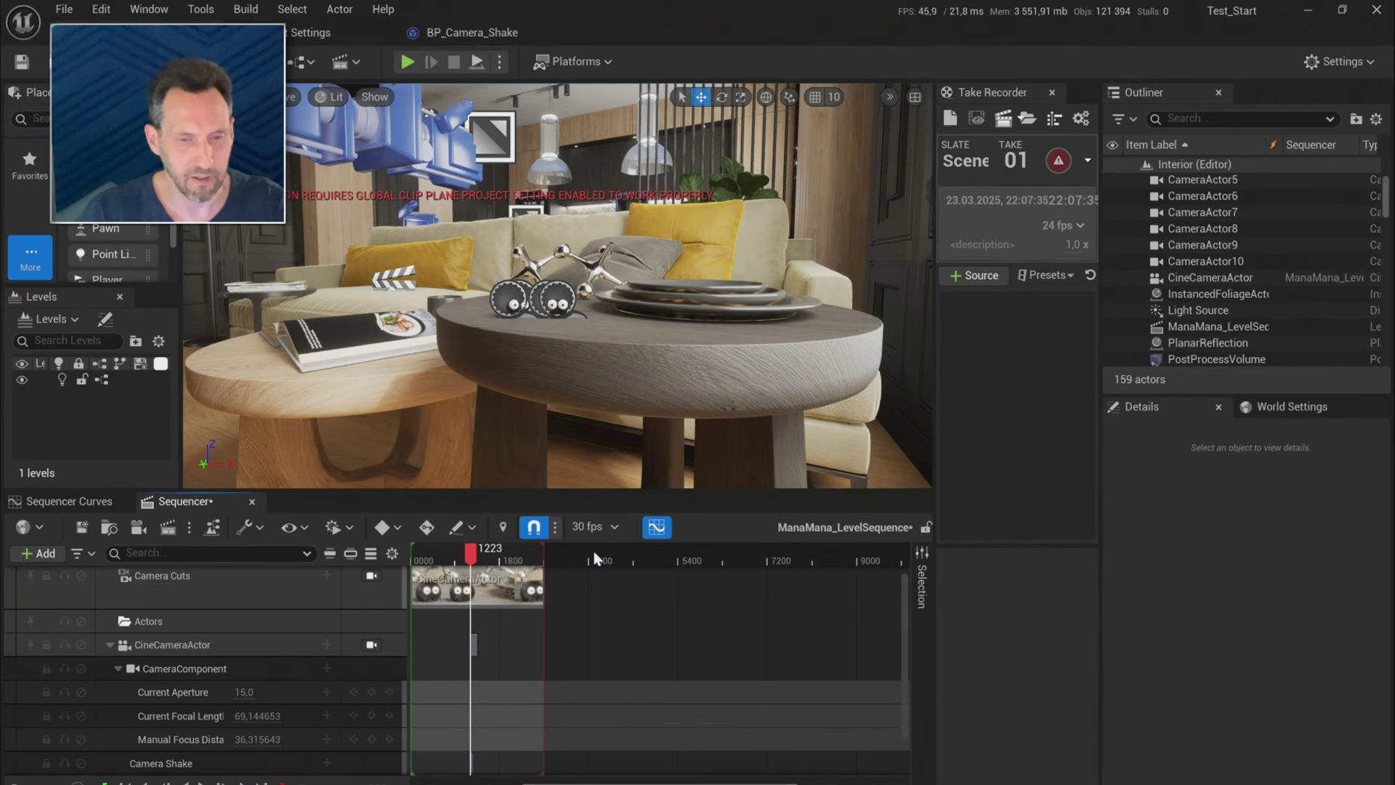
{"action": "scroll", "coordinate": [591, 587], "scroll_direction": "down", "scroll_amount": 1}
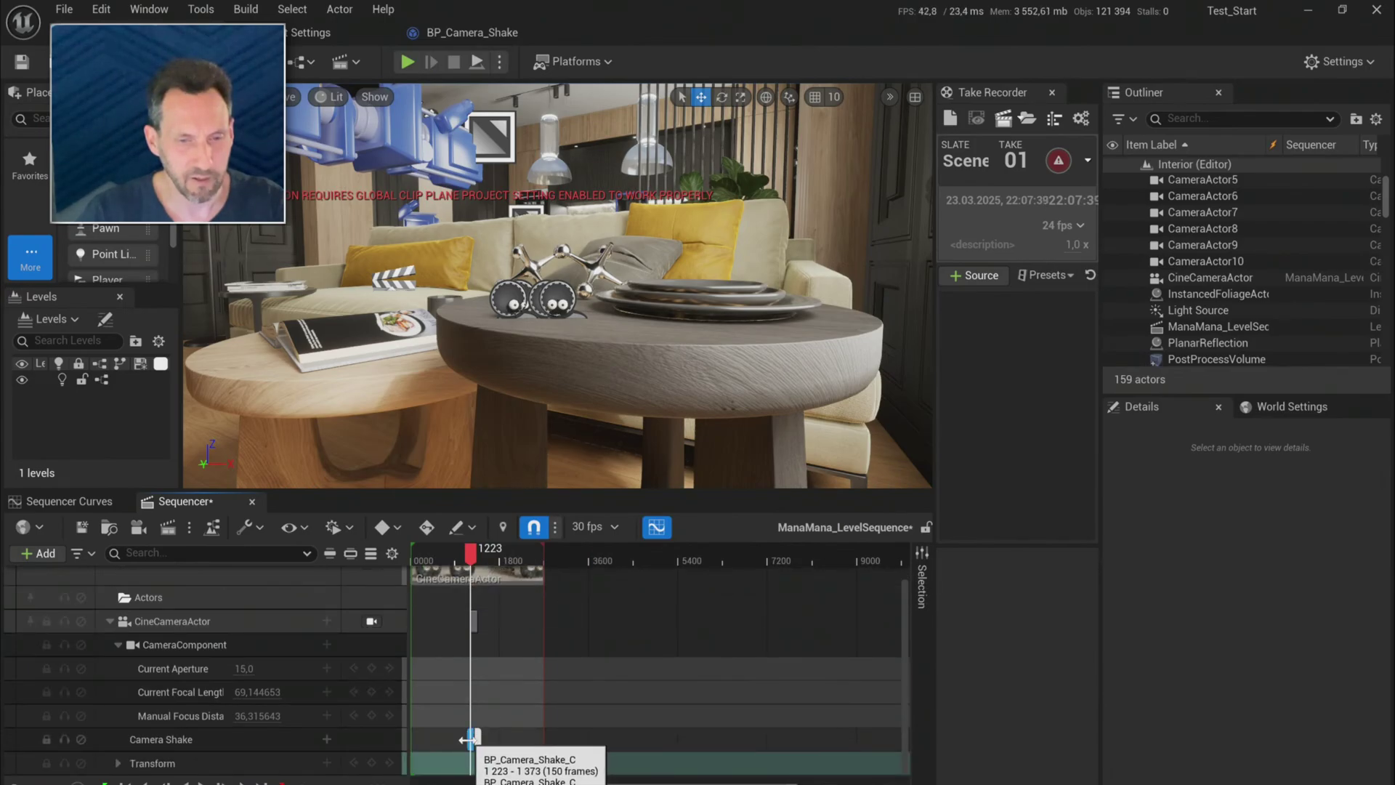
- Stretch the Camera Shake section over frames 0 to 2727 and check the tutorial video on camera shake again, pausing it
{"action": "left_click_drag", "start_coordinate": [469, 740], "coordinate": [545, 737]}
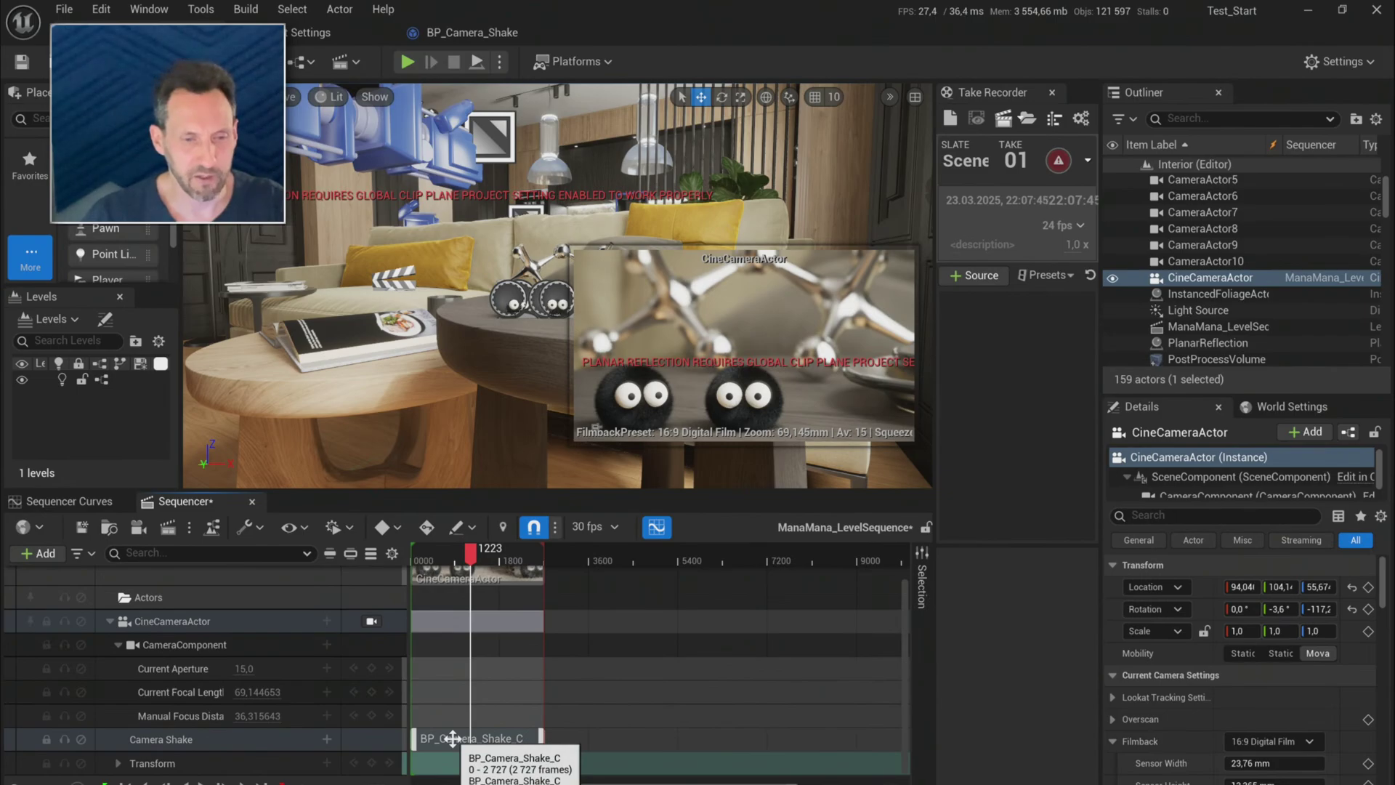
{"action": "key", "text": "alt+Tab"}
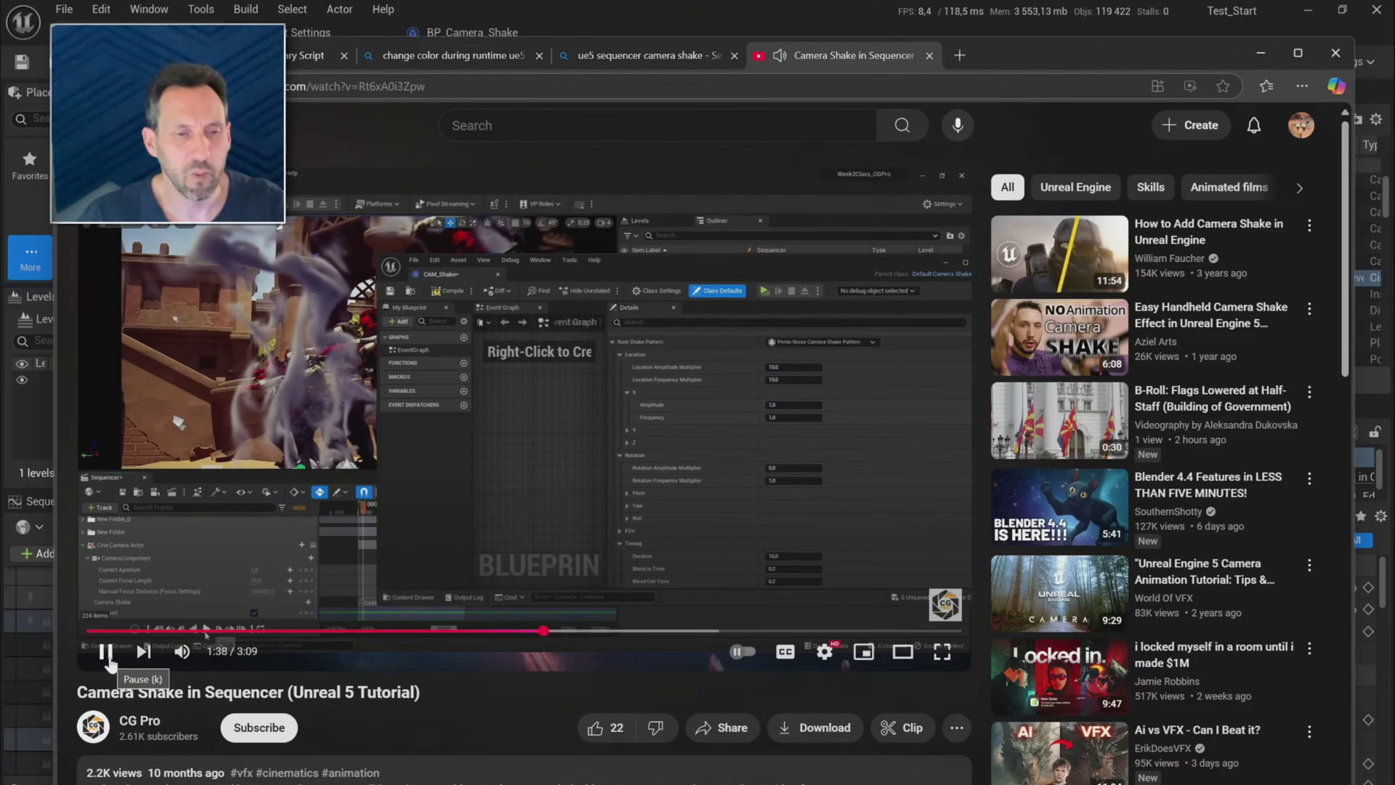
{"action": "left_click", "coordinate": [105, 650]}
{"action": "key", "text": "alt+Tab"}
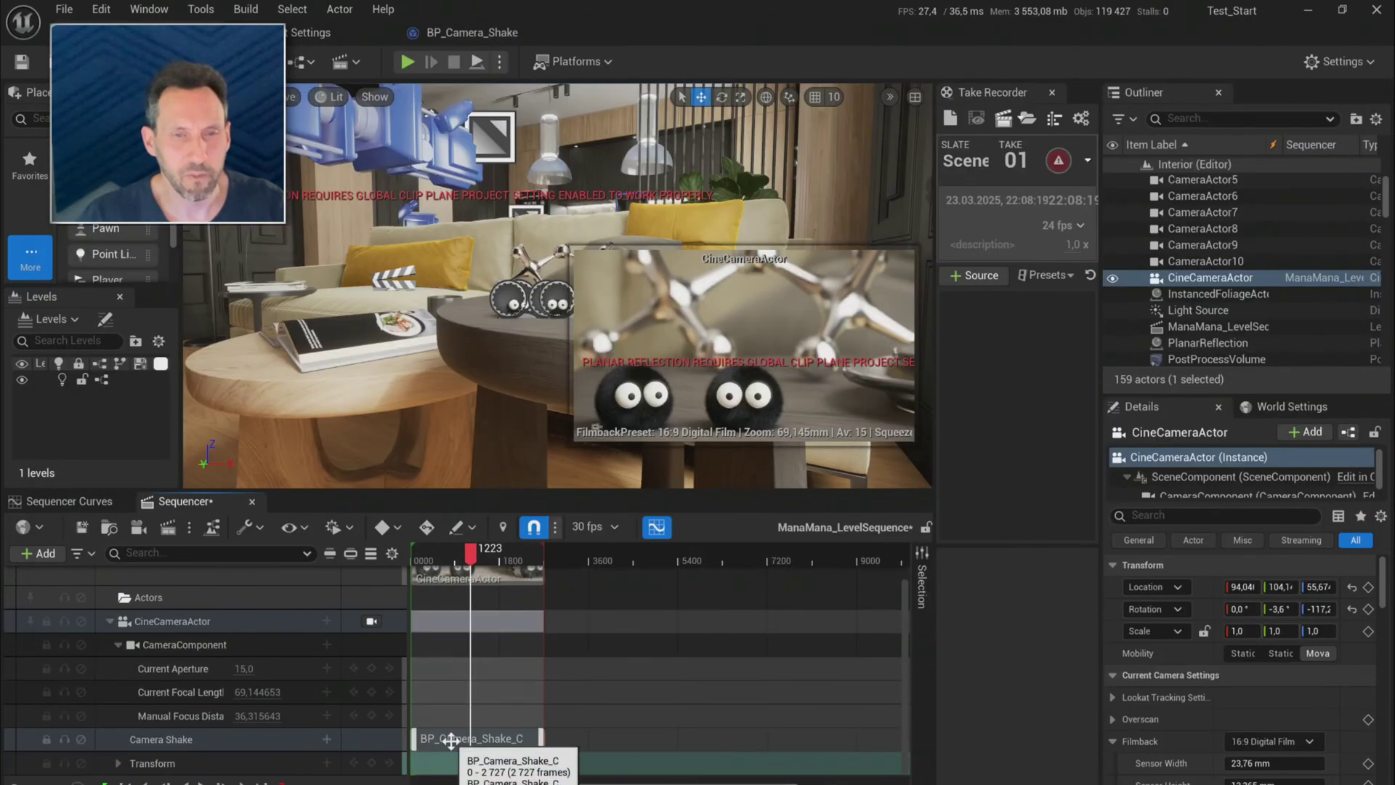
{"action": "key", "text": "alt+Tab"}
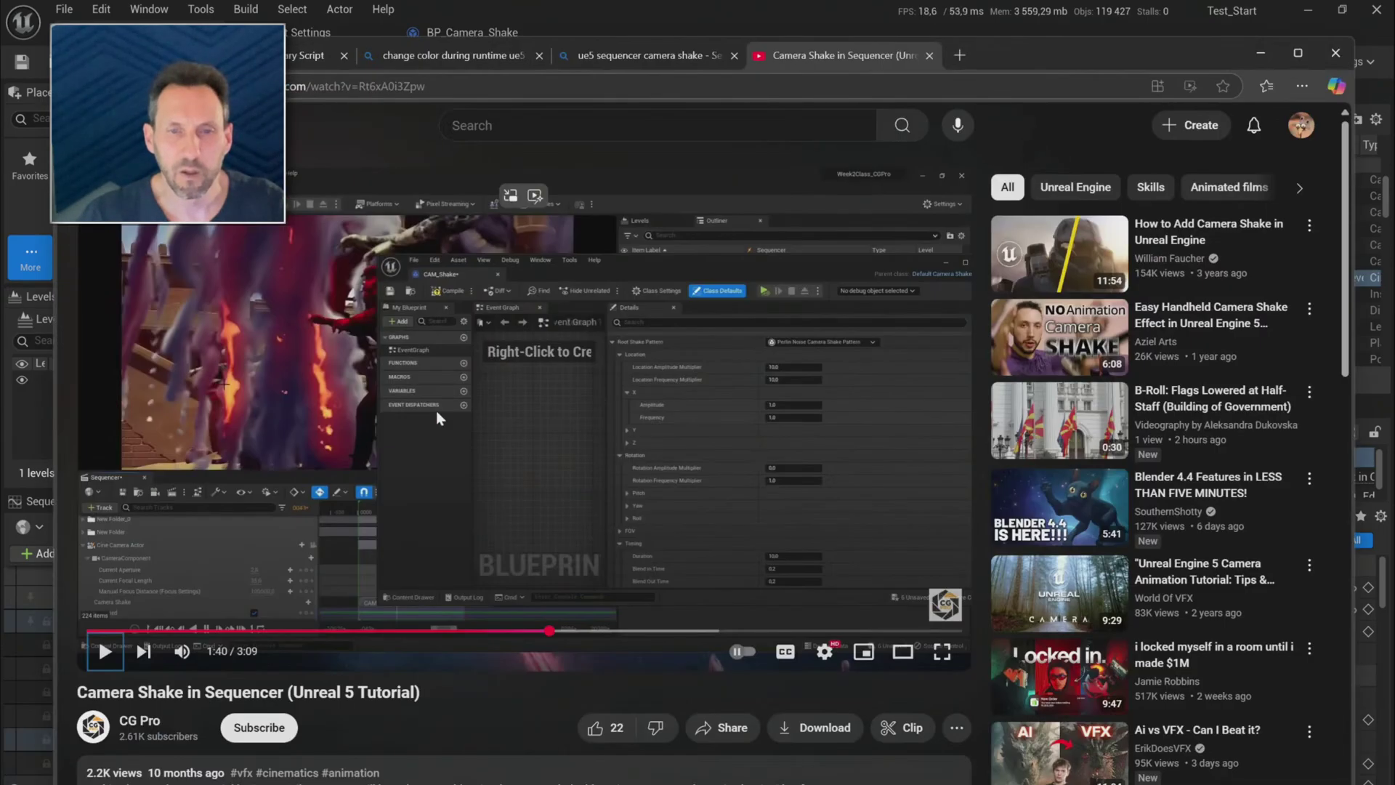
{"action": "key", "text": "alt+Tab"}
- Undock and enlarge the BP_Camera_Shake editor, then set Location Amplitude Multiplier and Location Frequency Multiplier to 10 and compile the Blueprint
{"action": "left_click", "coordinate": [459, 32]}
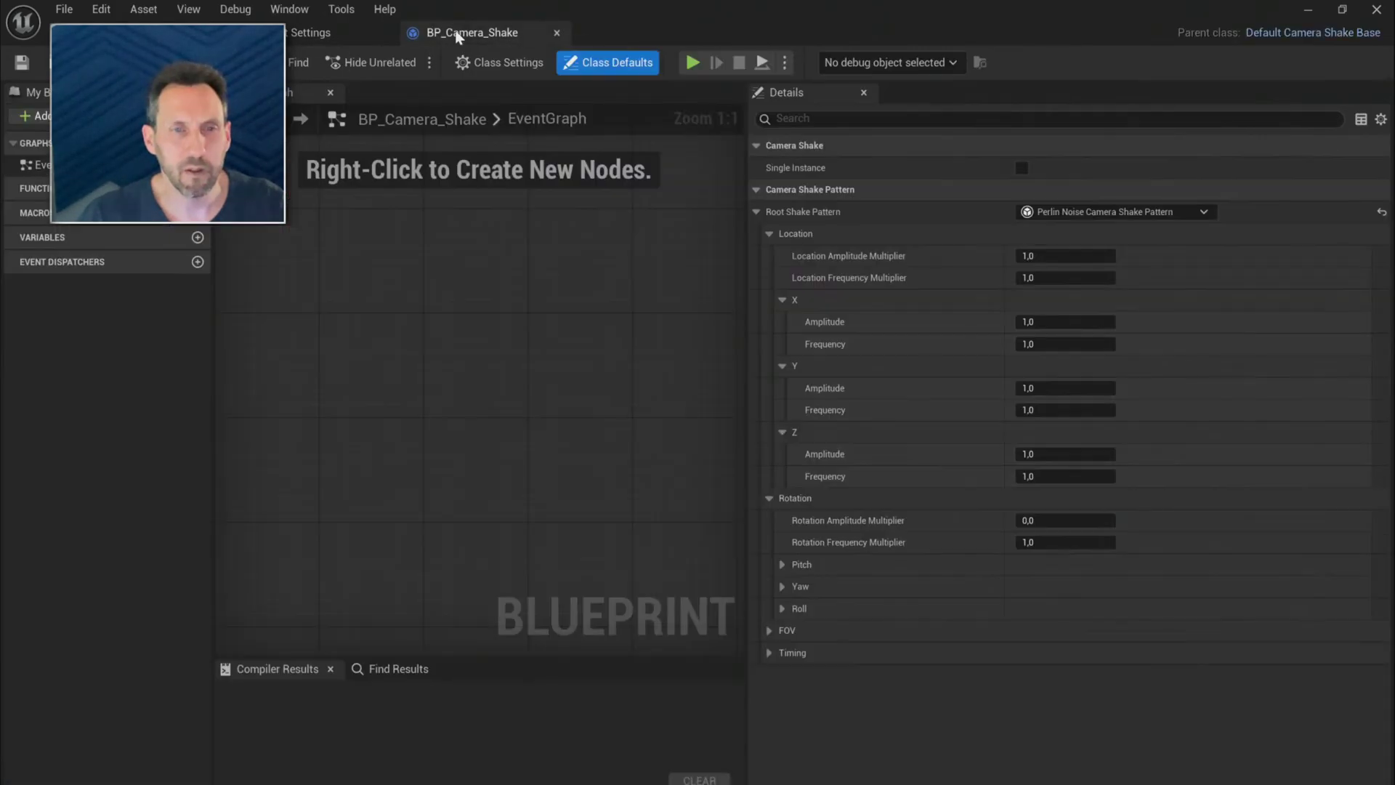
{"action": "left_click_drag", "start_coordinate": [436, 30], "coordinate": [940, 97]}
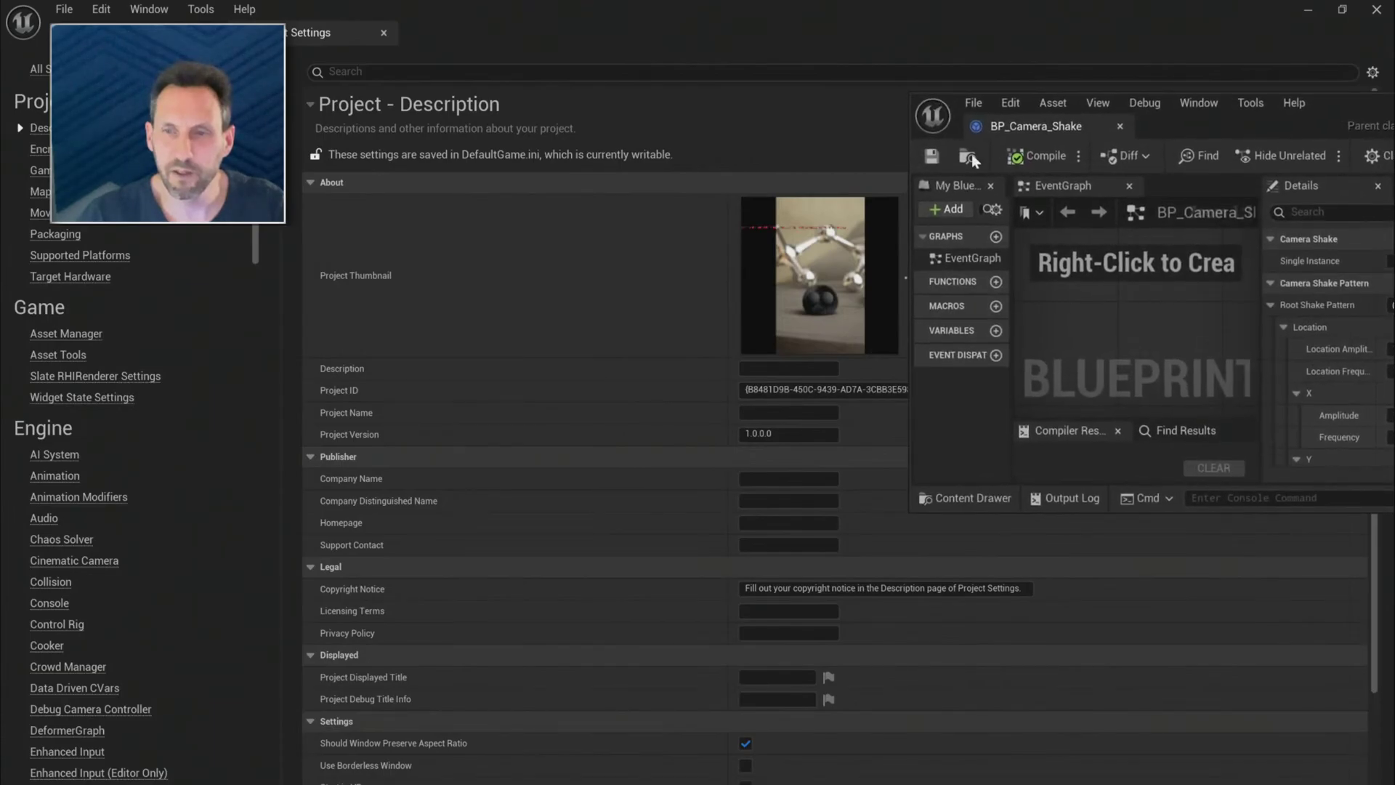
{"action": "left_click_drag", "start_coordinate": [1238, 125], "coordinate": [1033, 90]}
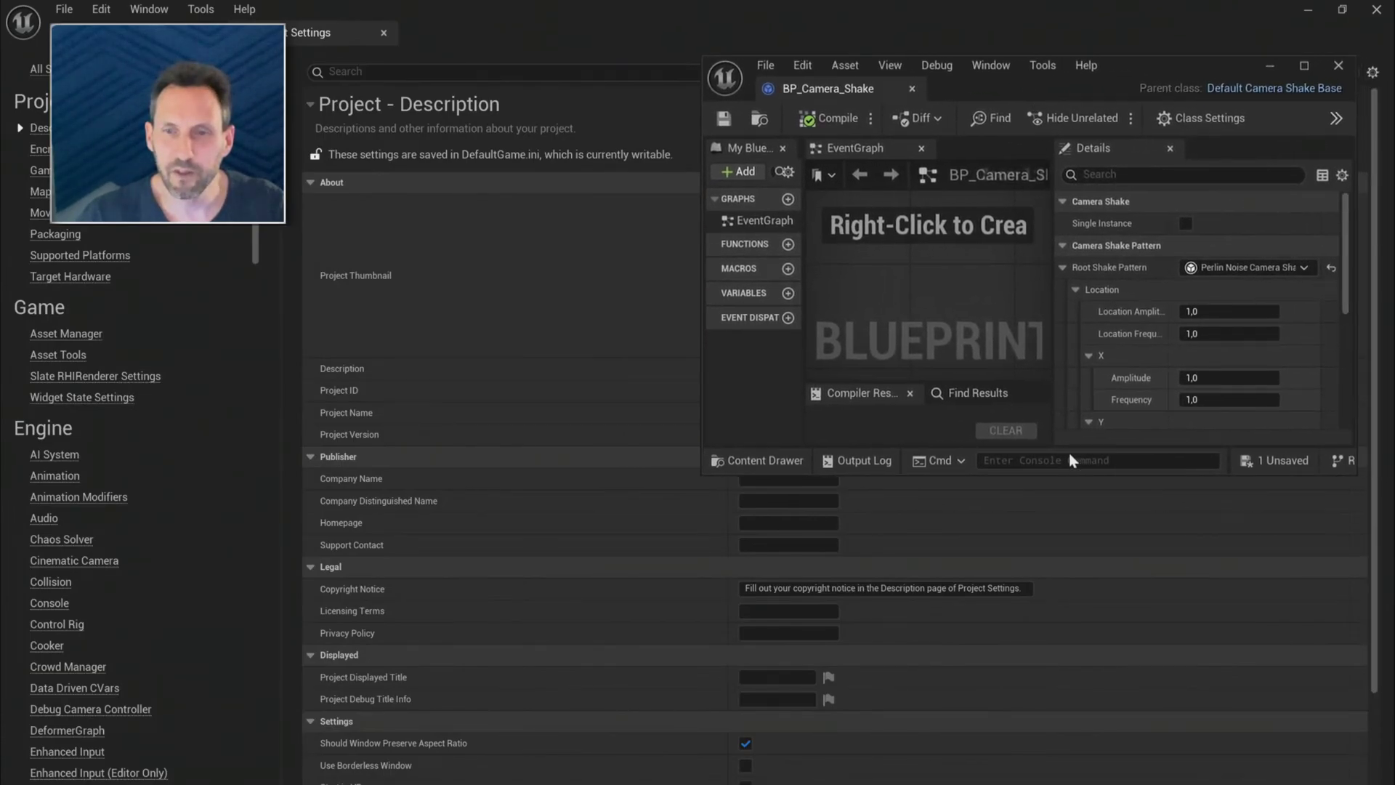
{"action": "left_click_drag", "start_coordinate": [1063, 493], "coordinate": [1064, 781]}
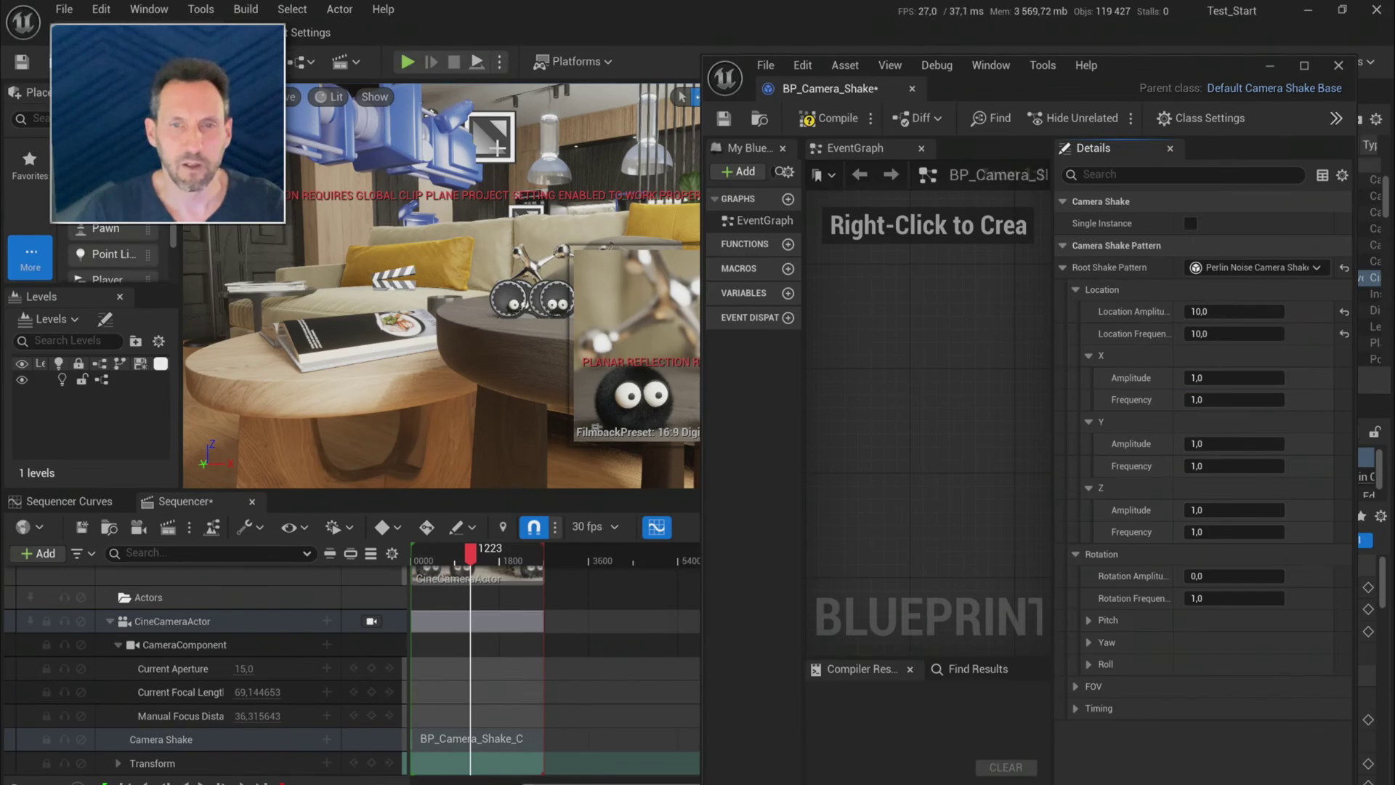
{"action": "left_click", "coordinate": [808, 118]}
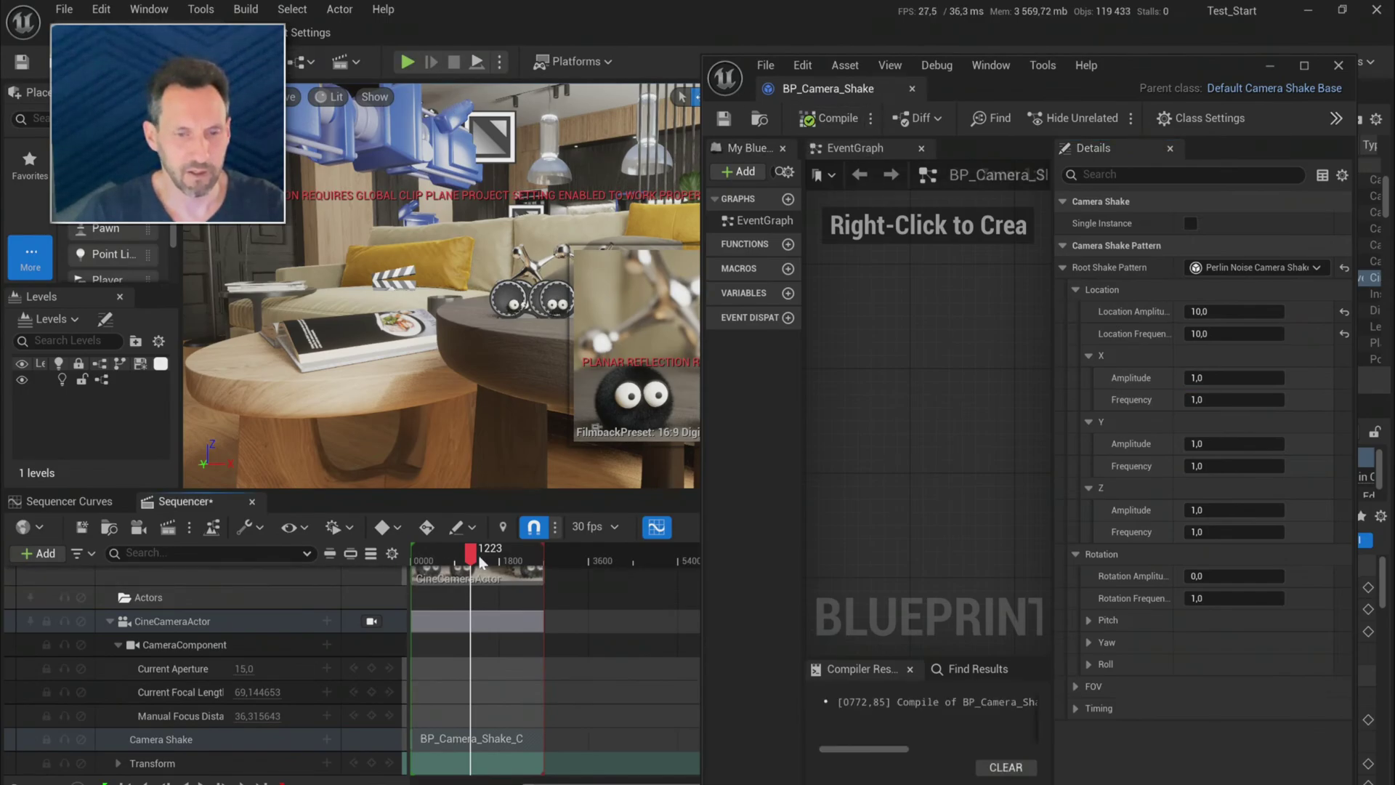
- Lock the viewport to the Camera Cuts track and play ManaMana_LevelSequence from its beginning to check the camera shake
{"action": "left_click", "coordinate": [433, 560]}
{"action": "left_click", "coordinate": [405, 560]}
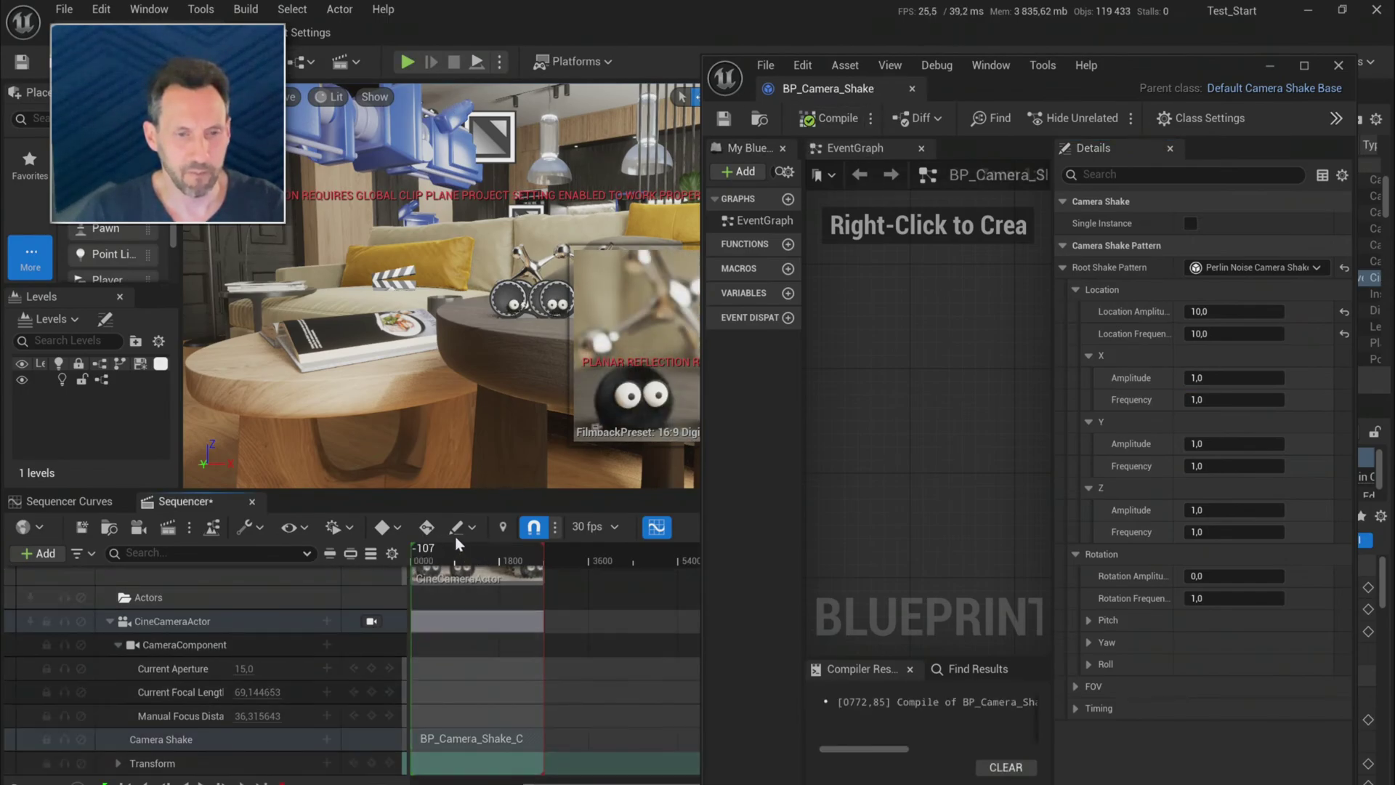
{"action": "scroll", "coordinate": [363, 639], "scroll_direction": "up", "scroll_amount": 2}
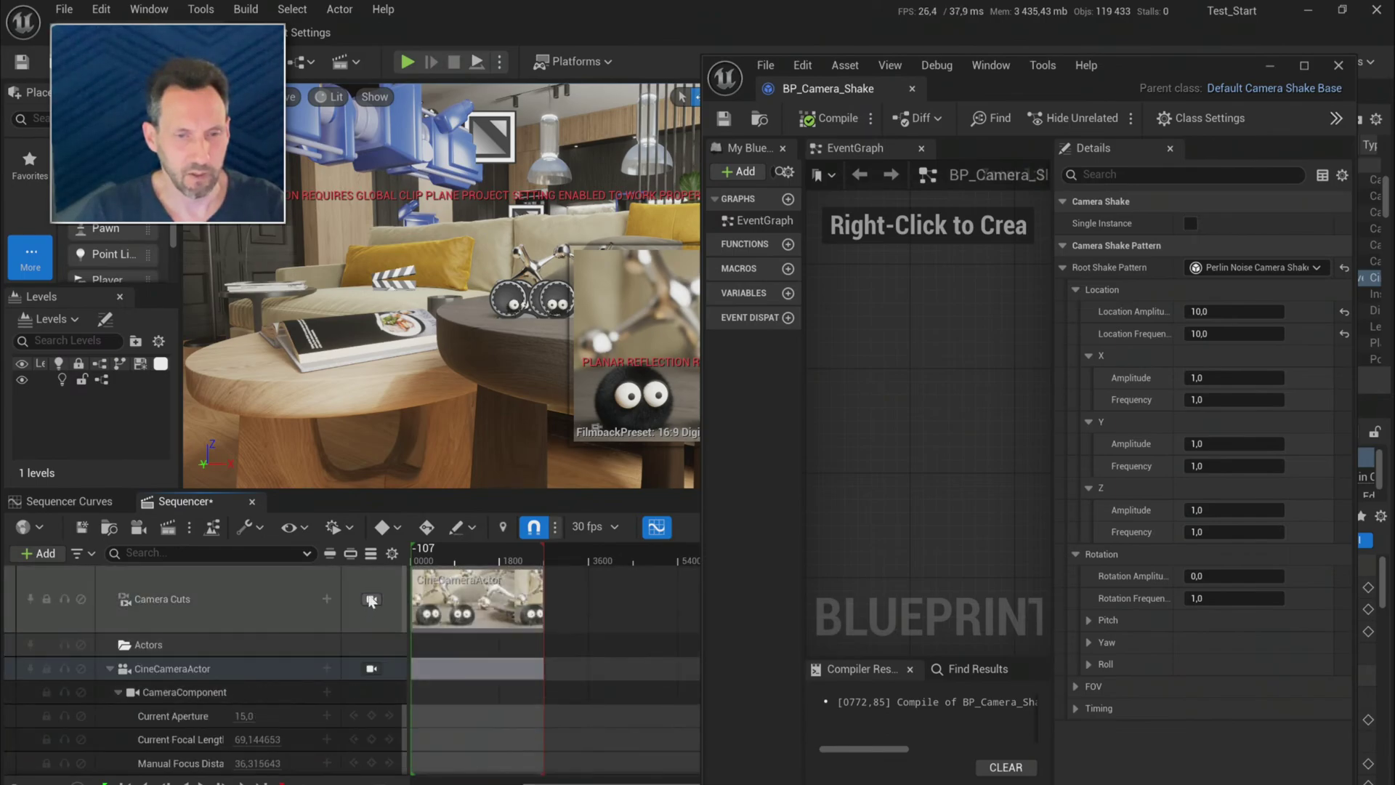
{"action": "left_click", "coordinate": [371, 599]}
{"action": "left_click", "coordinate": [371, 599]}
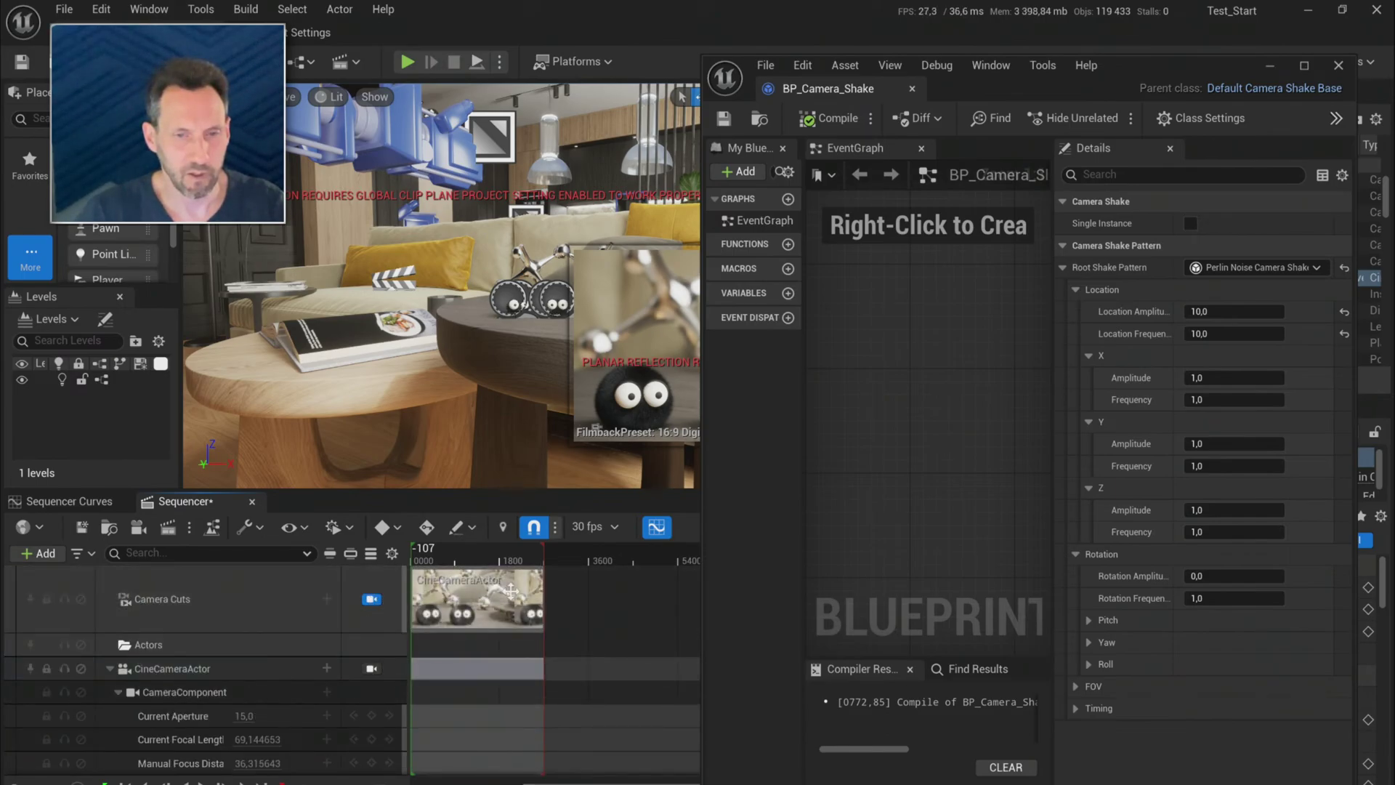
{"action": "left_click", "coordinate": [371, 599]}
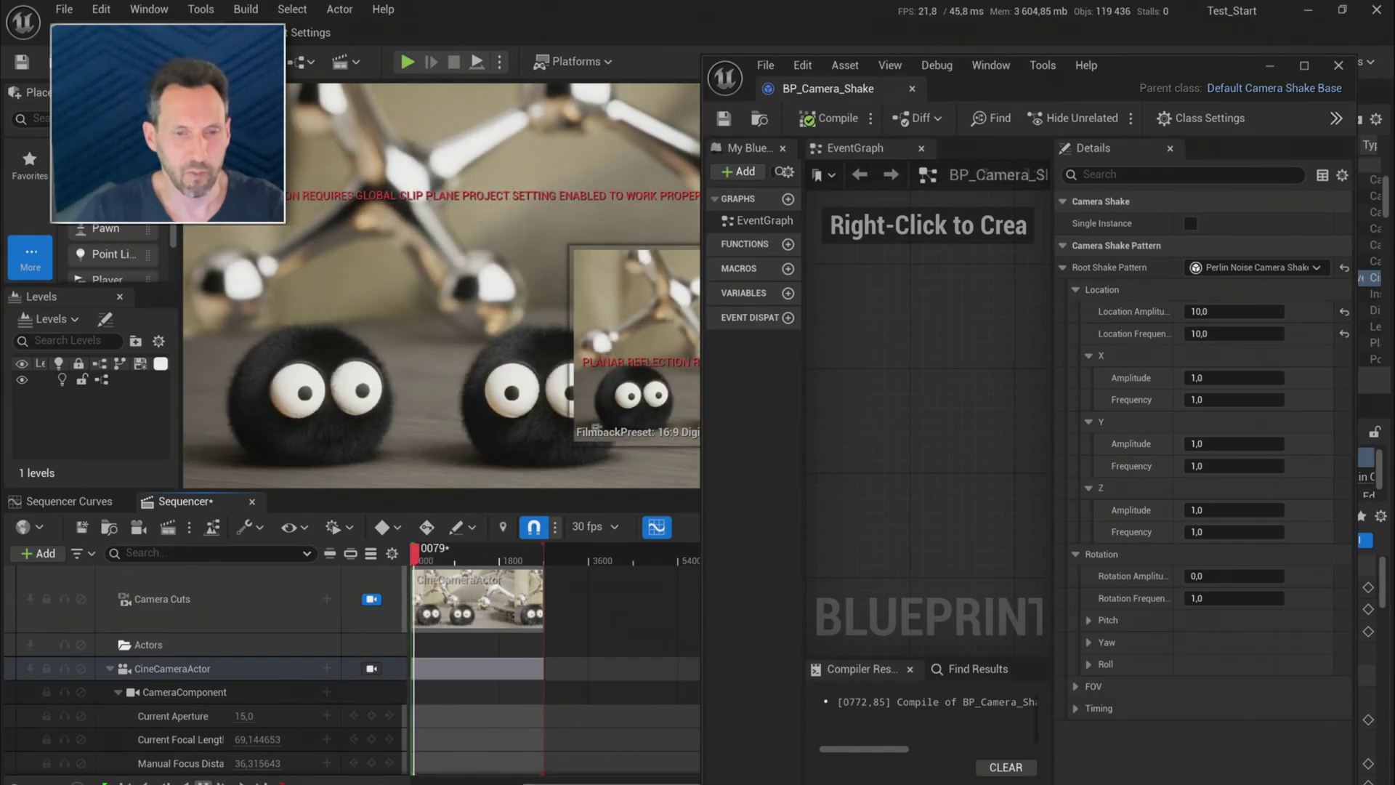
{"action": "key", "text": "space"}
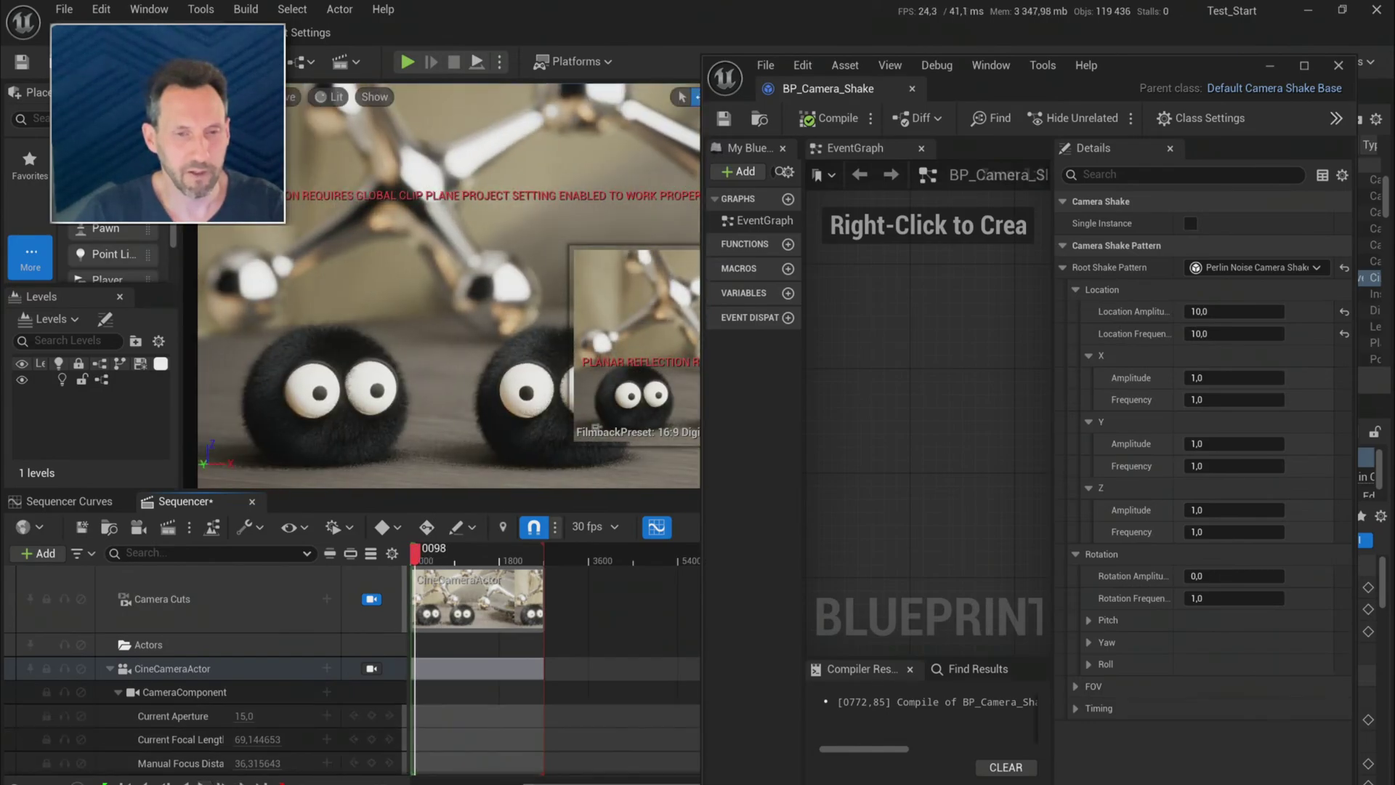
{"action": "key", "text": "space"}
{"action": "key", "text": "space"}
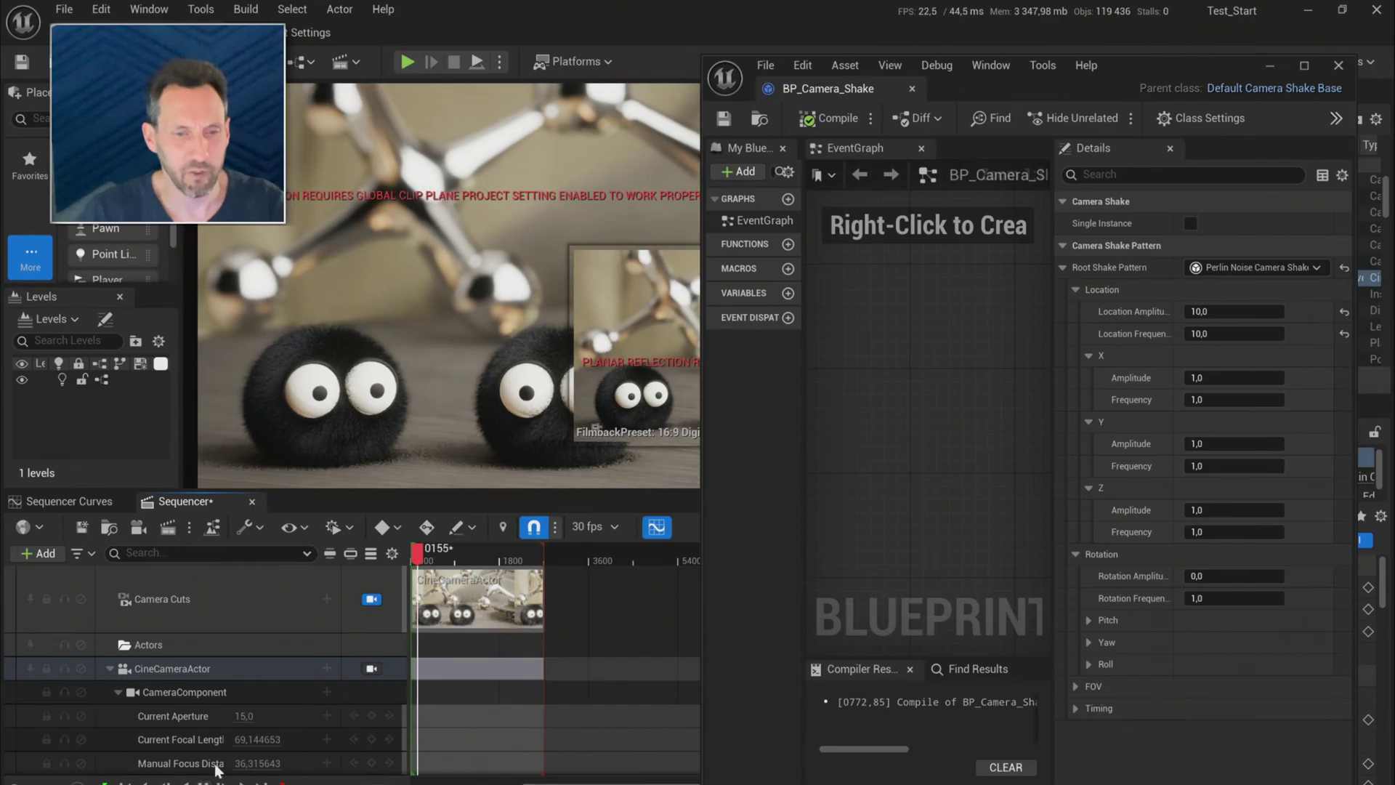
- Move the Camera Shake section past the end of the sequence and play from the first frames to compare without shake
{"action": "scroll", "coordinate": [432, 770], "scroll_direction": "down", "scroll_amount": 2}
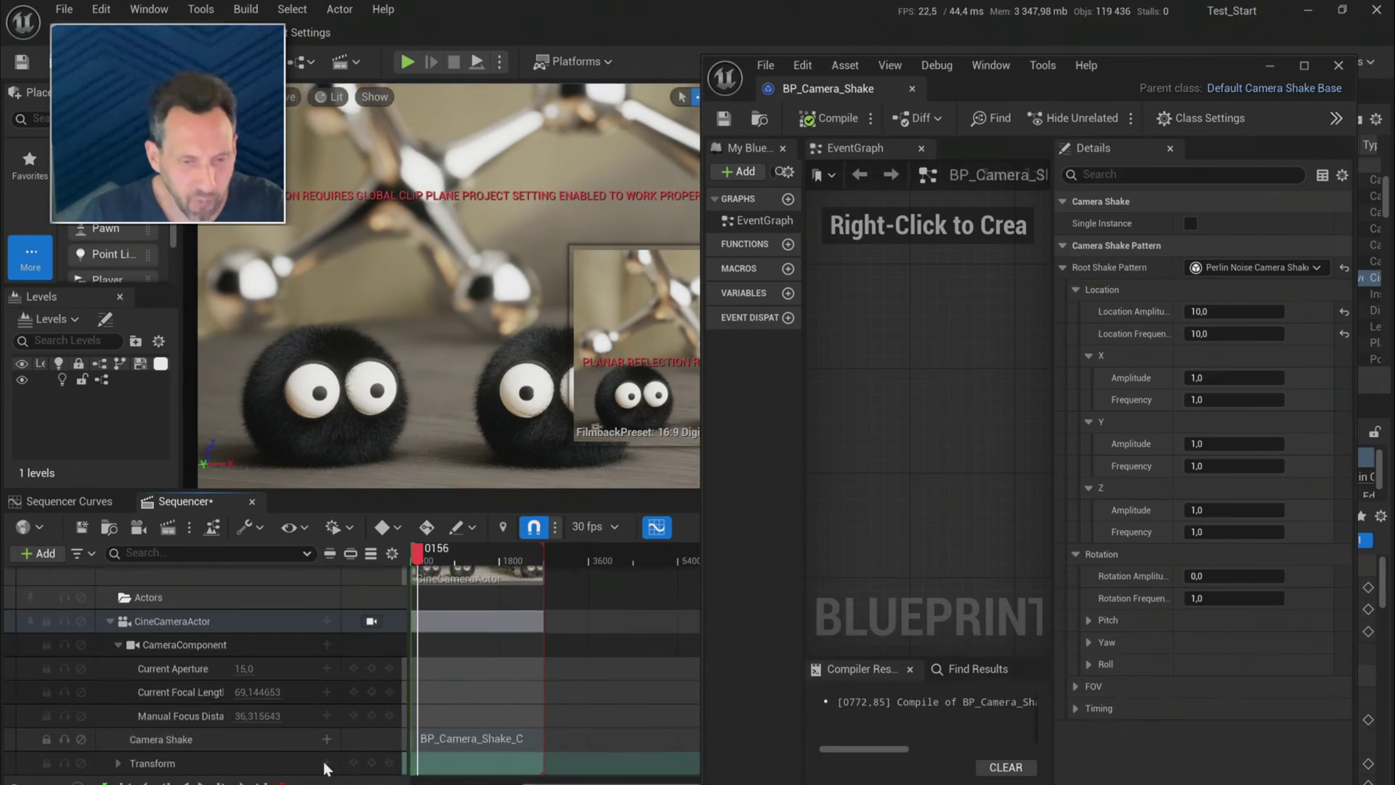
{"action": "left_click_drag", "start_coordinate": [412, 741], "coordinate": [629, 739]}
{"action": "left_click", "coordinate": [486, 739]}
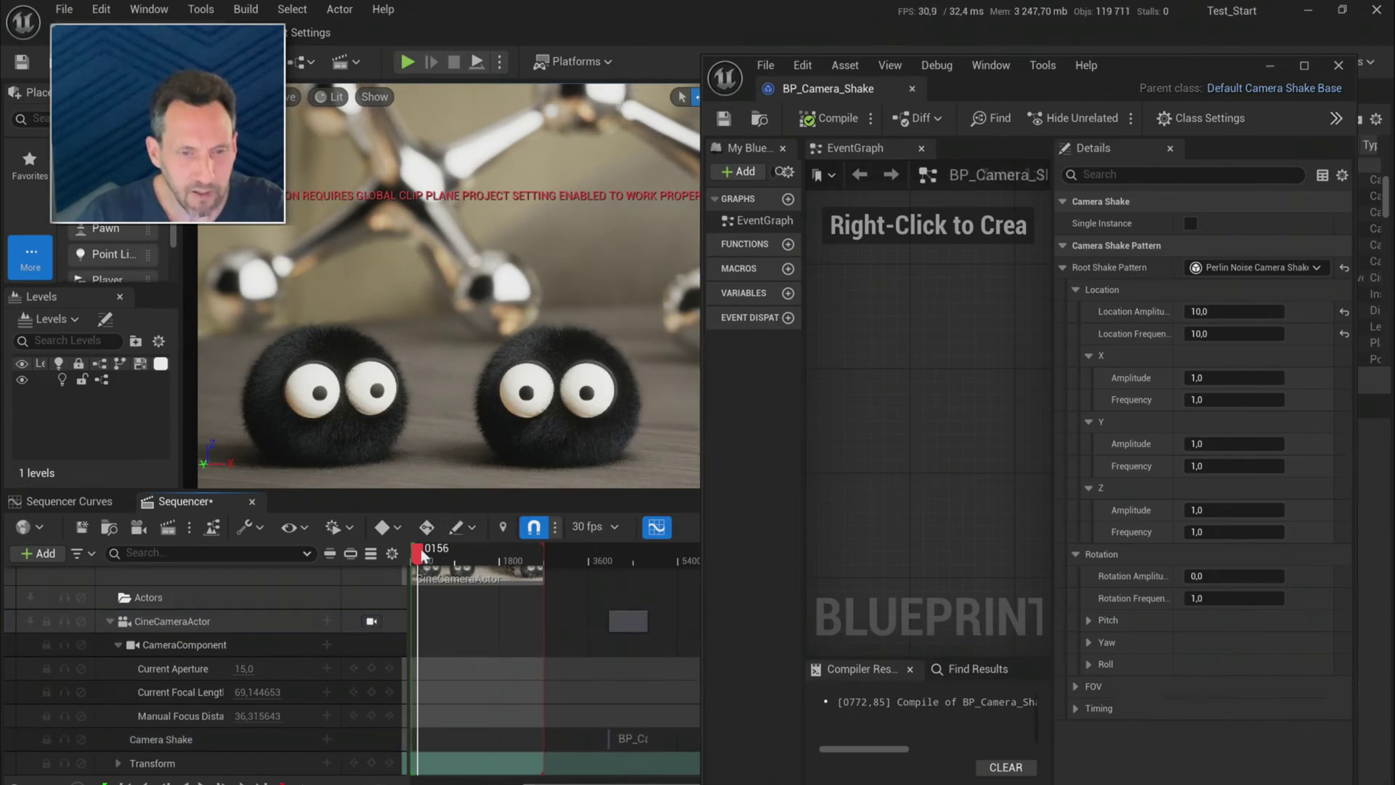
{"action": "left_click_drag", "start_coordinate": [419, 556], "coordinate": [387, 562]}
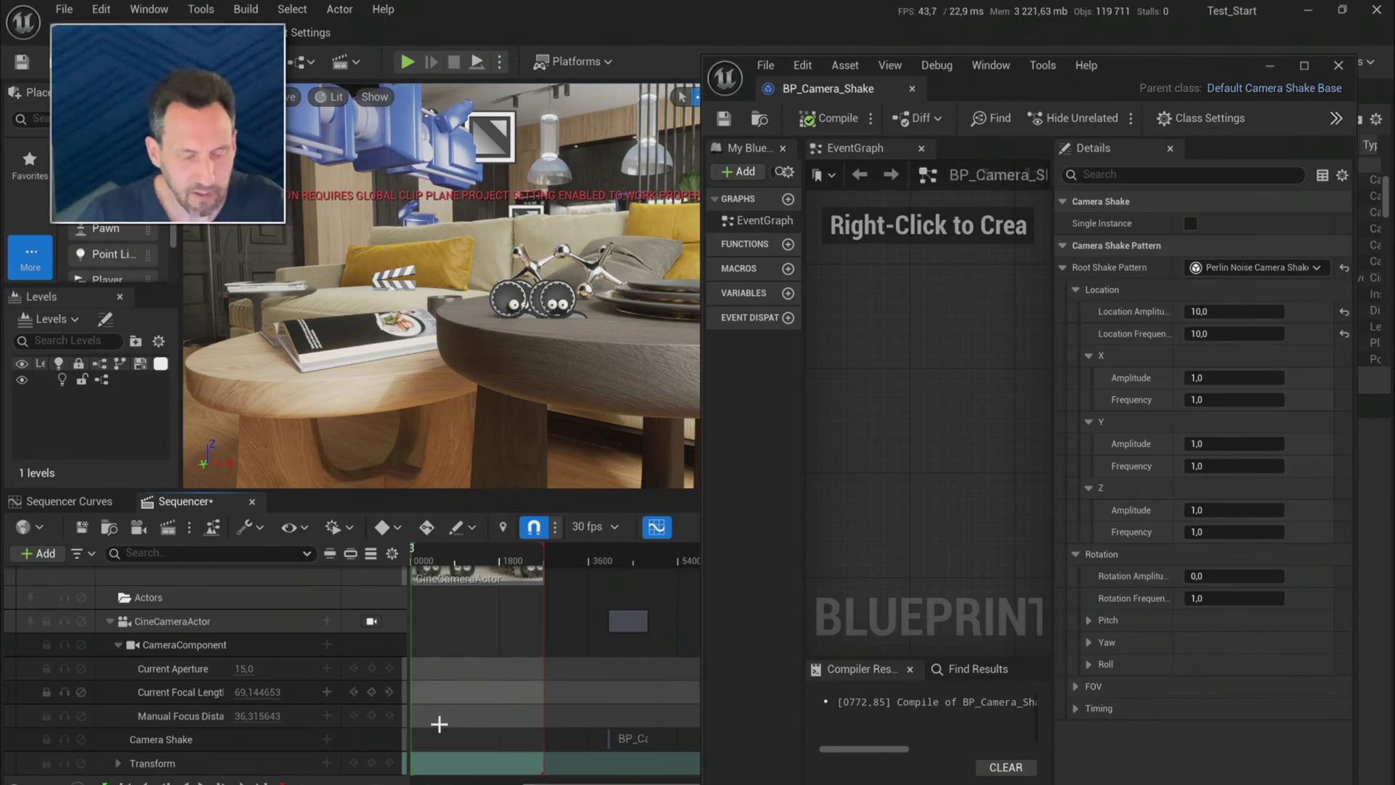
{"action": "scroll", "coordinate": [439, 723], "scroll_direction": "up", "scroll_amount": 4, "text": "ctrl"}
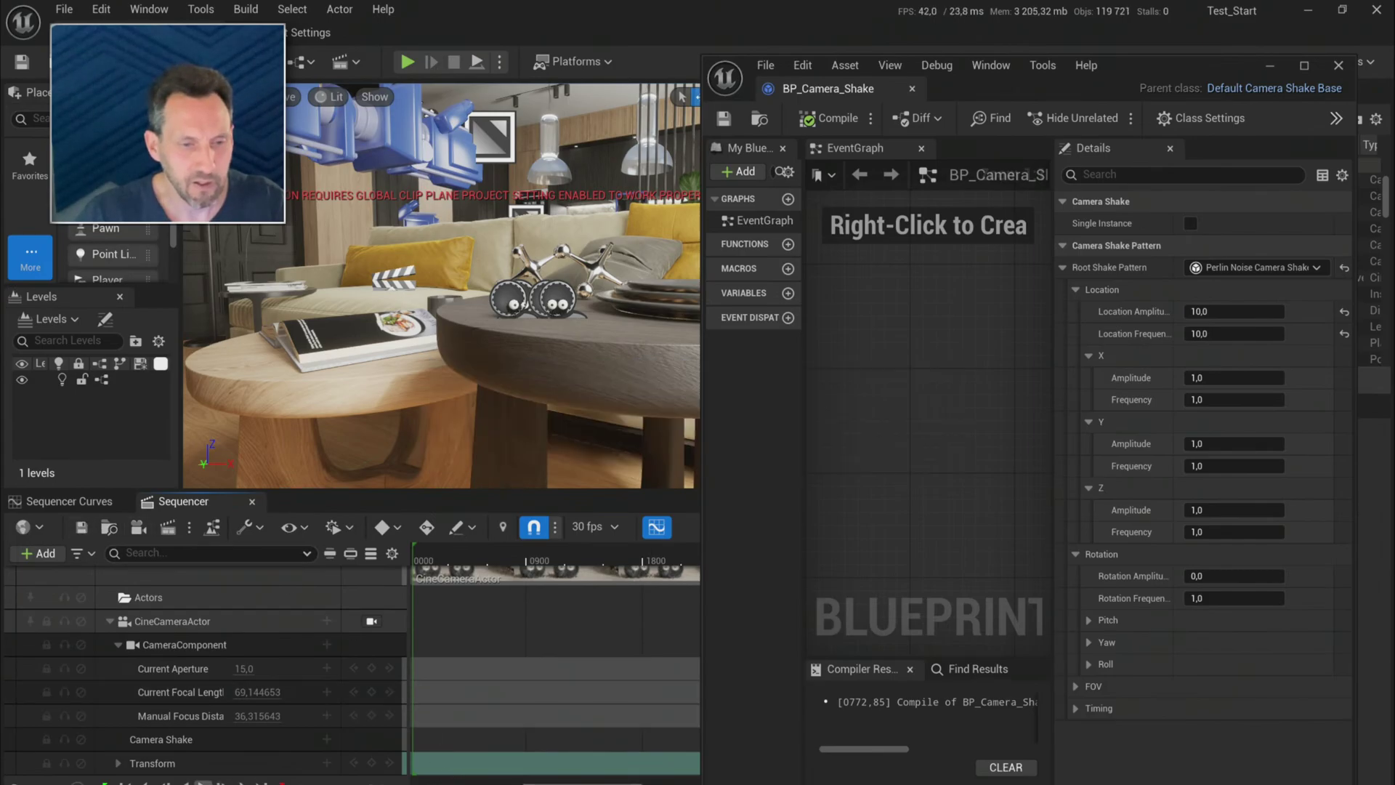
{"action": "key", "text": "space"}
{"action": "left_click", "coordinate": [202, 784]}
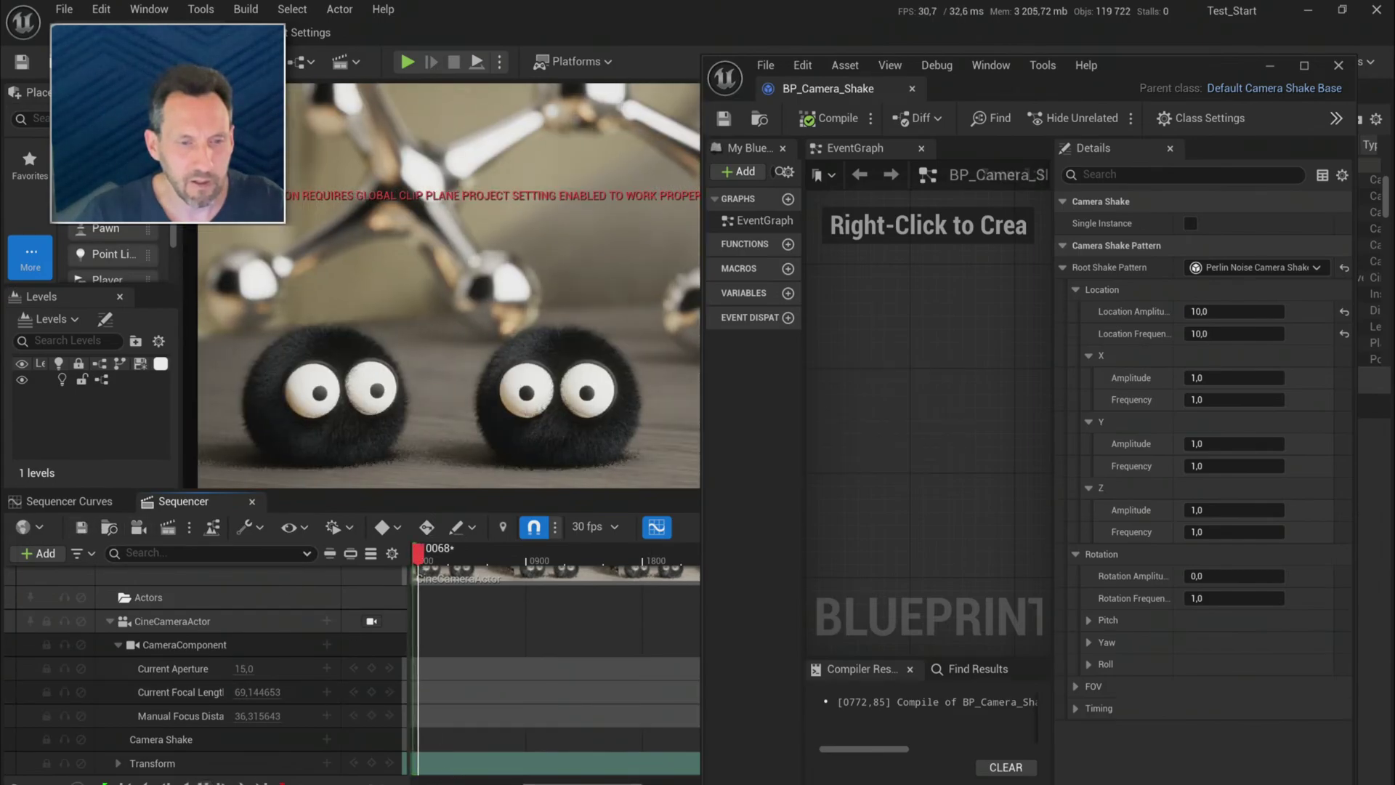
{"action": "scroll", "coordinate": [329, 688], "scroll_direction": "up", "scroll_amount": 2}
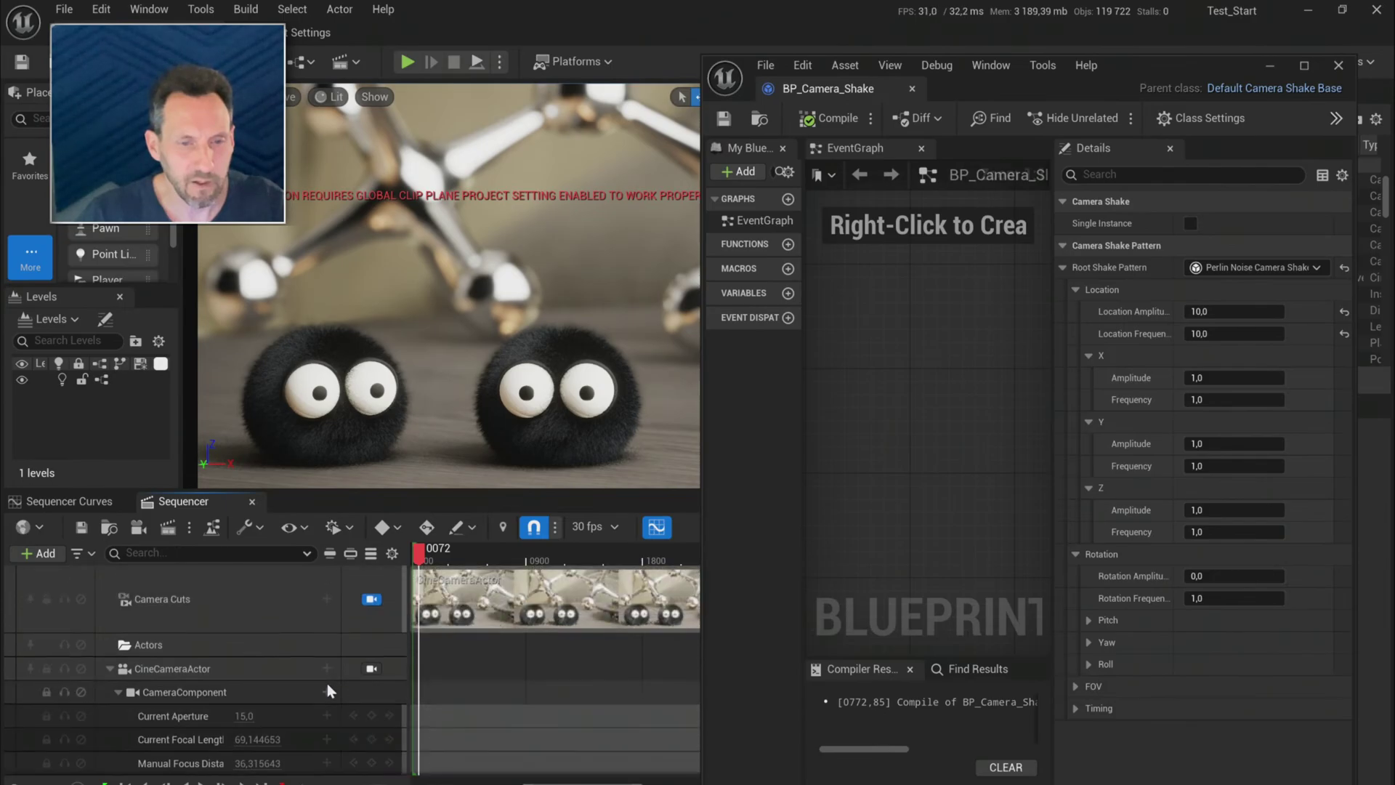
{"action": "scroll", "coordinate": [408, 633], "scroll_direction": "down", "scroll_amount": 2}
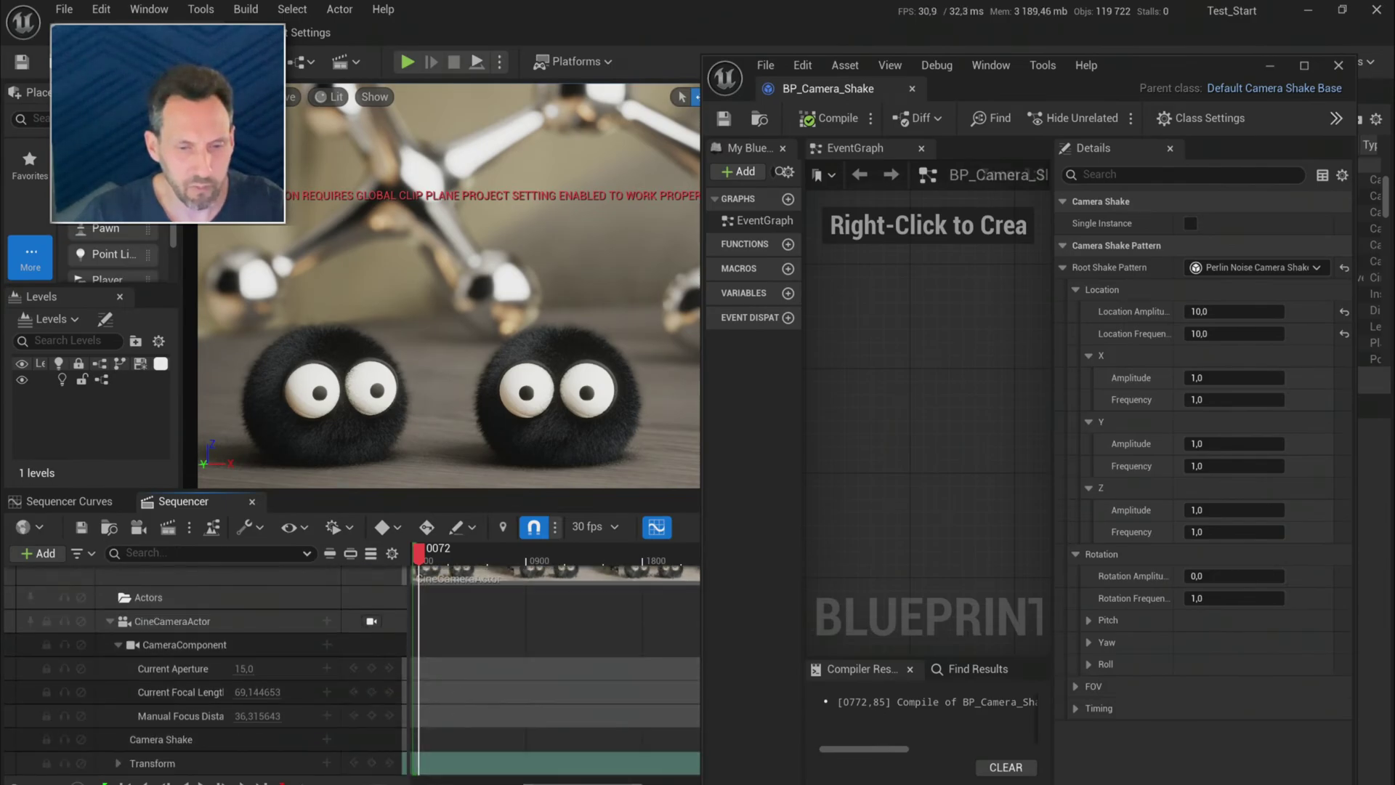
- Move the Camera Shake section back over the beginning of ManaMana_LevelSequence
{"action": "left_click_drag", "start_coordinate": [584, 783], "coordinate": [661, 783]}
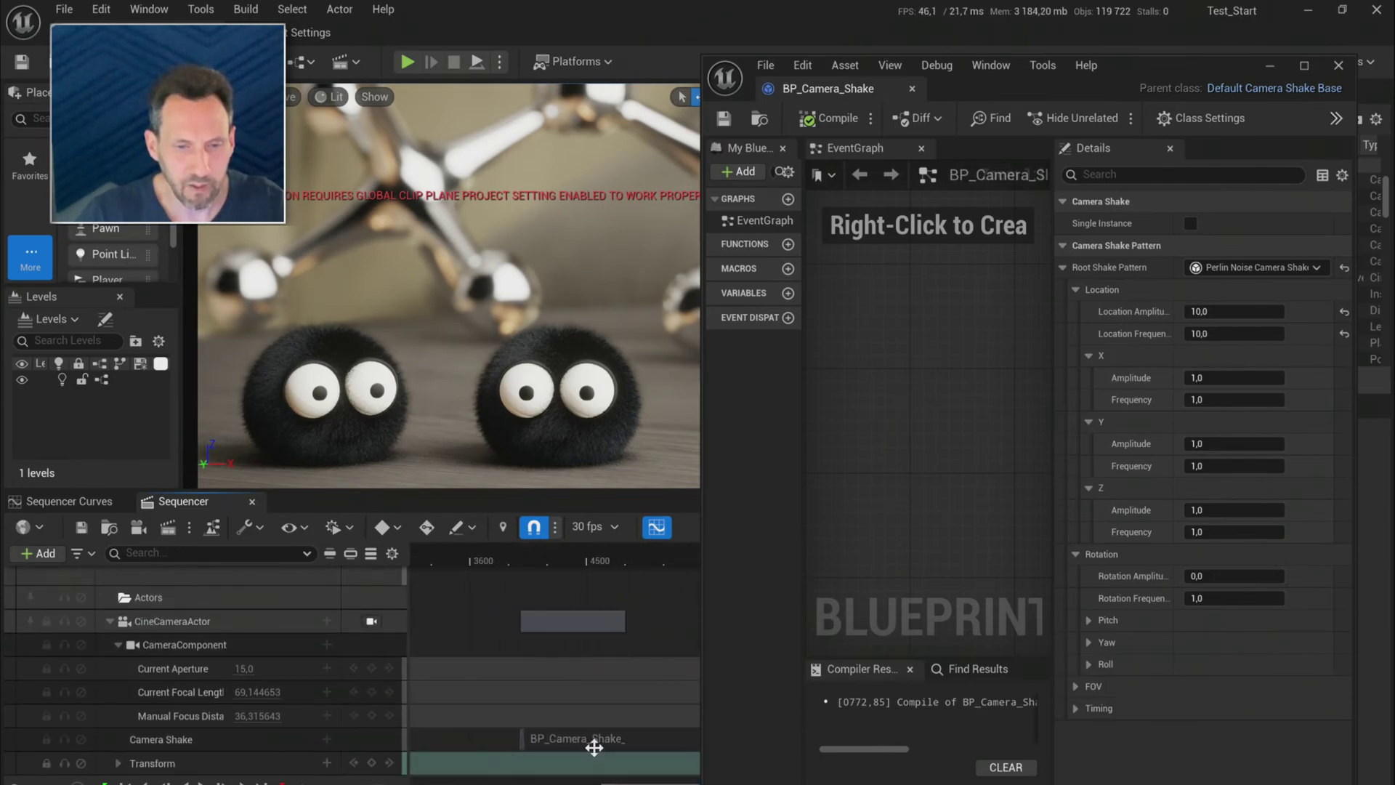
{"action": "left_click_drag", "start_coordinate": [594, 742], "coordinate": [472, 748]}
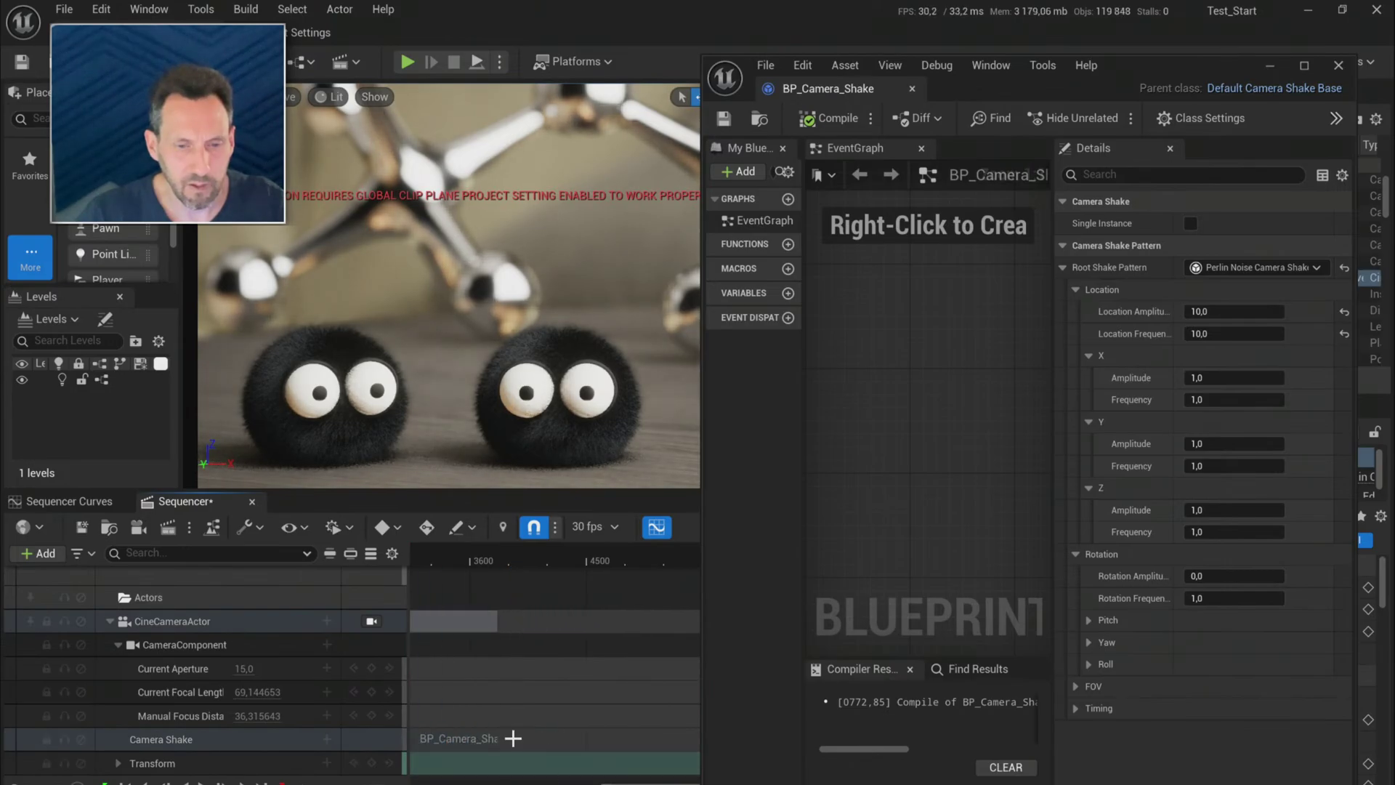
{"action": "scroll", "coordinate": [512, 730], "scroll_direction": "down", "scroll_amount": 5, "text": "ctrl"}
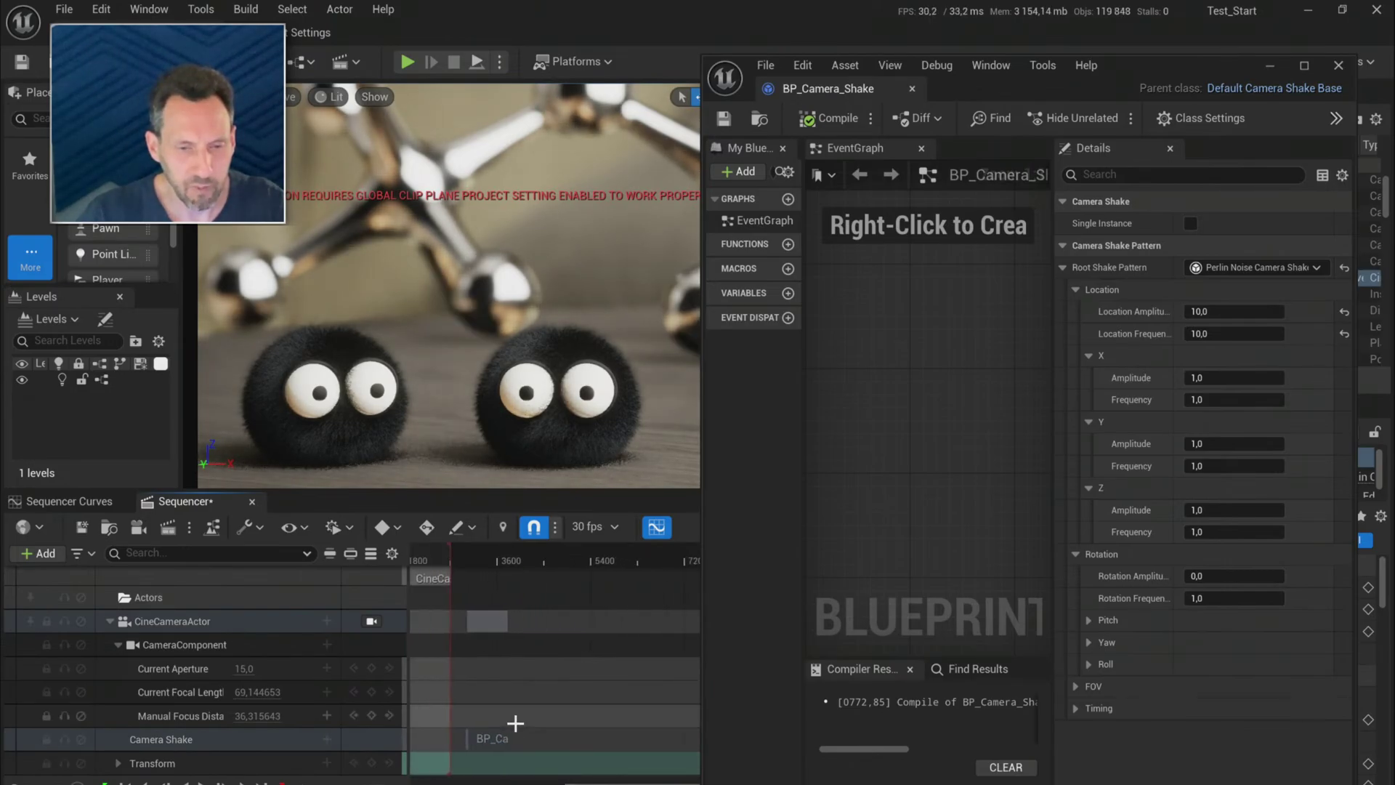
{"action": "scroll", "coordinate": [517, 732], "scroll_direction": "down", "scroll_amount": 1, "text": "ctrl"}
{"action": "left_click_drag", "start_coordinate": [501, 739], "coordinate": [404, 751]}
{"action": "right_click_drag", "start_coordinate": [425, 748], "coordinate": [437, 748]}
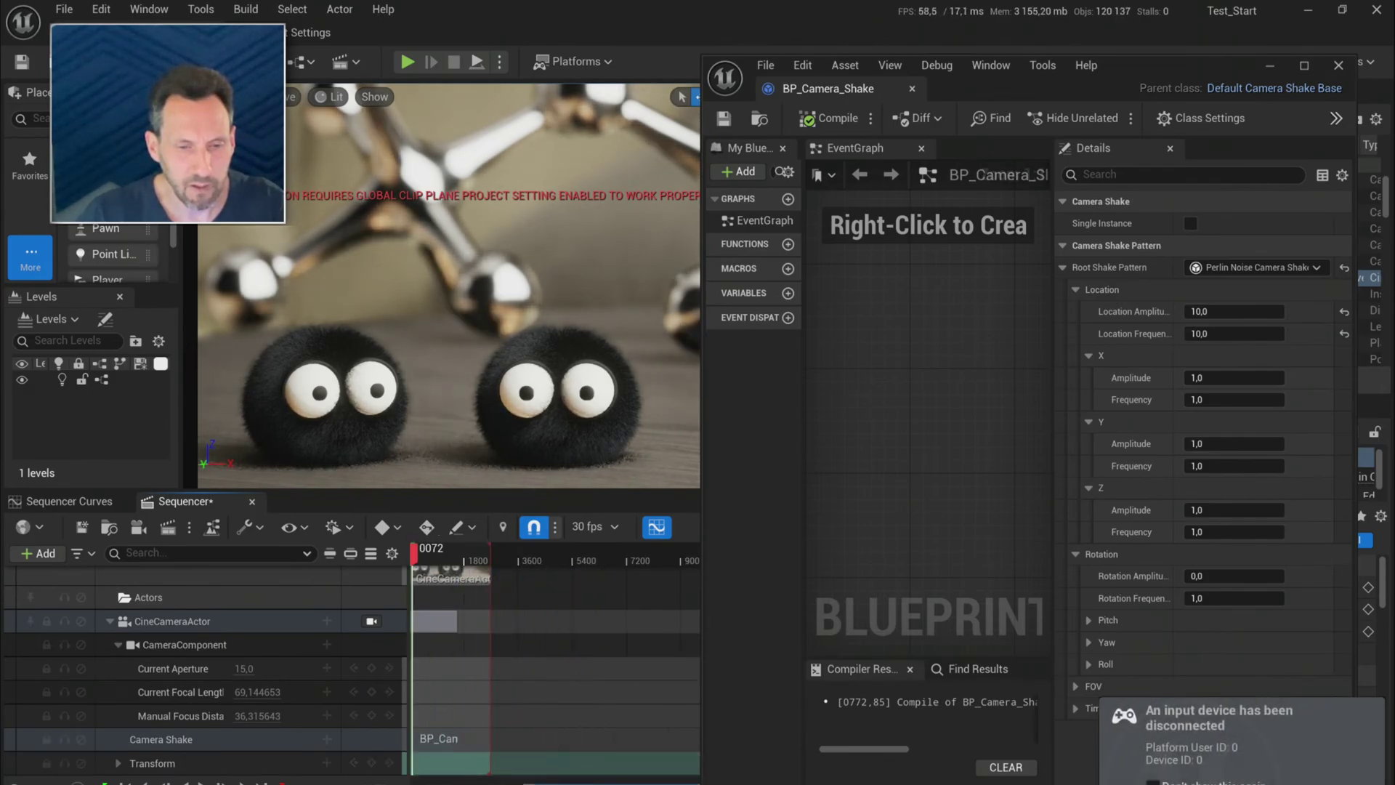
{"action": "scroll", "coordinate": [492, 737], "scroll_direction": "down", "scroll_amount": 1, "text": "ctrl"}
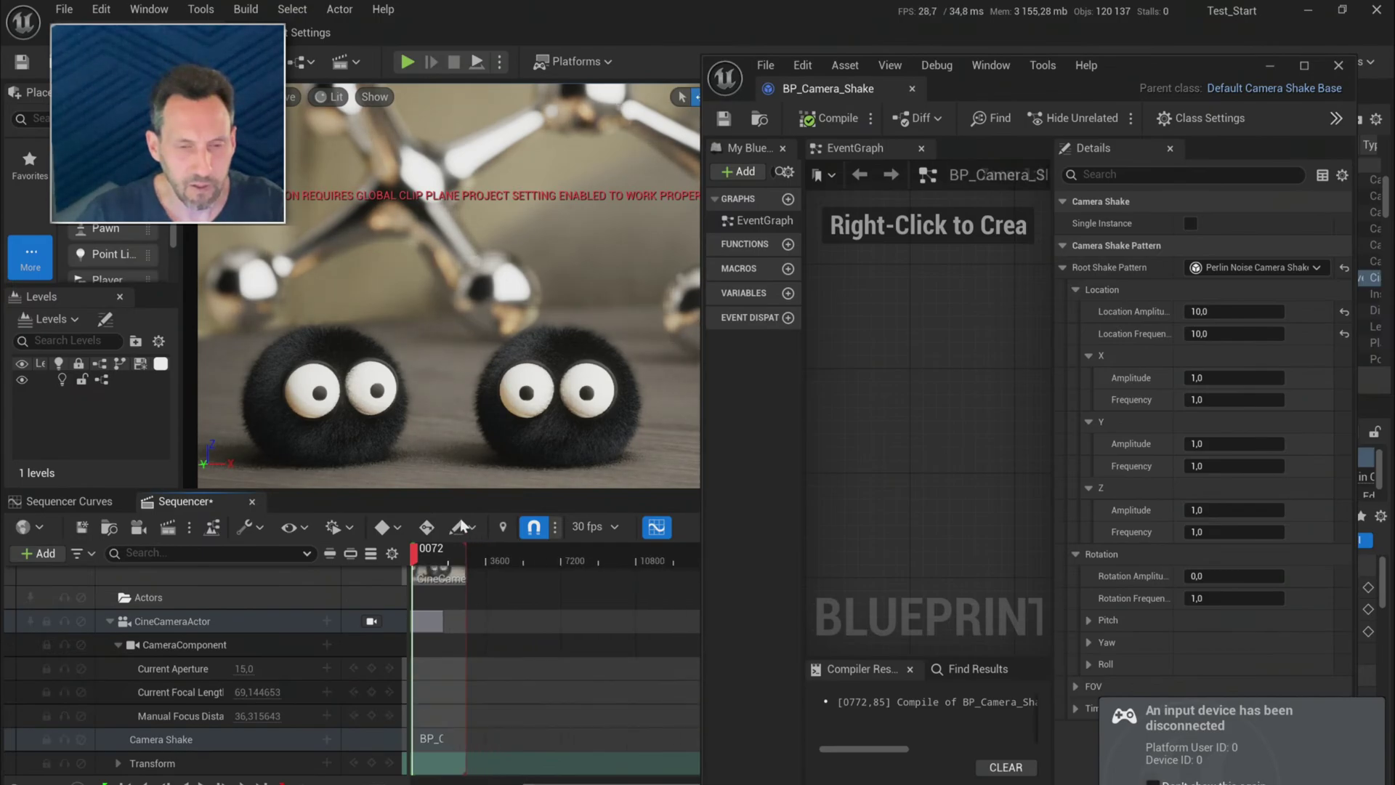
{"action": "scroll", "coordinate": [436, 701], "scroll_direction": "up", "scroll_amount": 1, "text": "ctrl"}
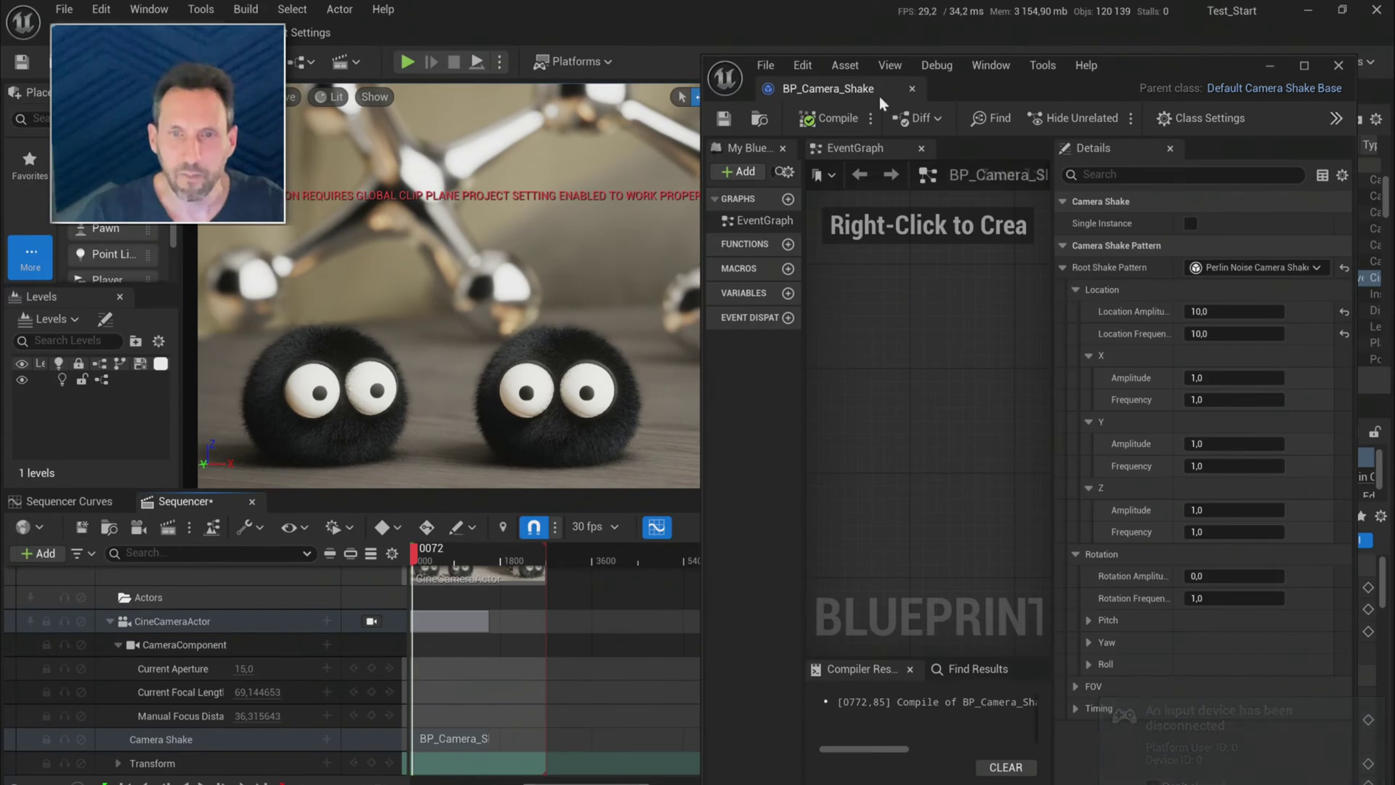
- Move the BP_Camera_Shake window aside, align the Camera Shake section's start with frame 0 and play the sequence to test the shake
{"action": "left_click_drag", "start_coordinate": [879, 96], "coordinate": [984, 89]}
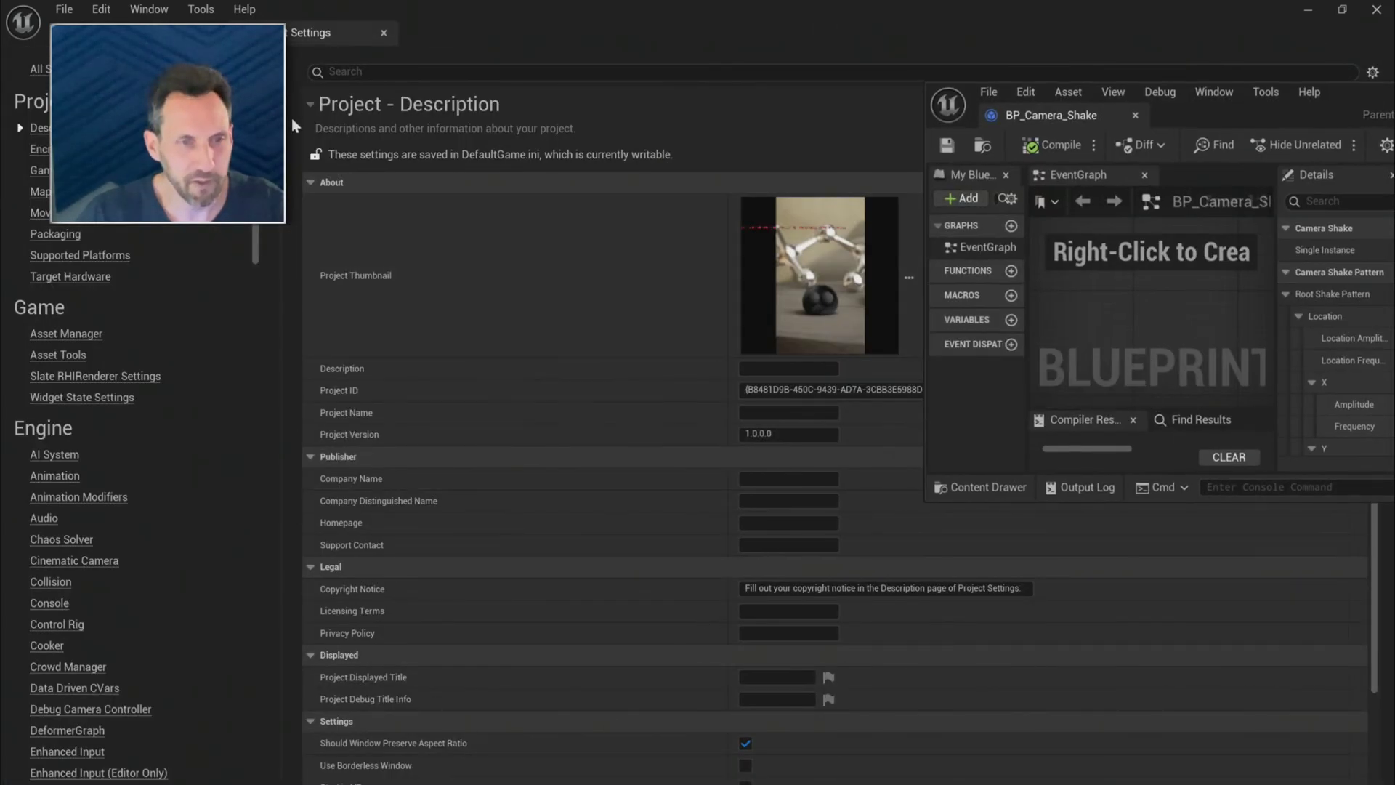
{"action": "left_click", "coordinate": [153, 32]}
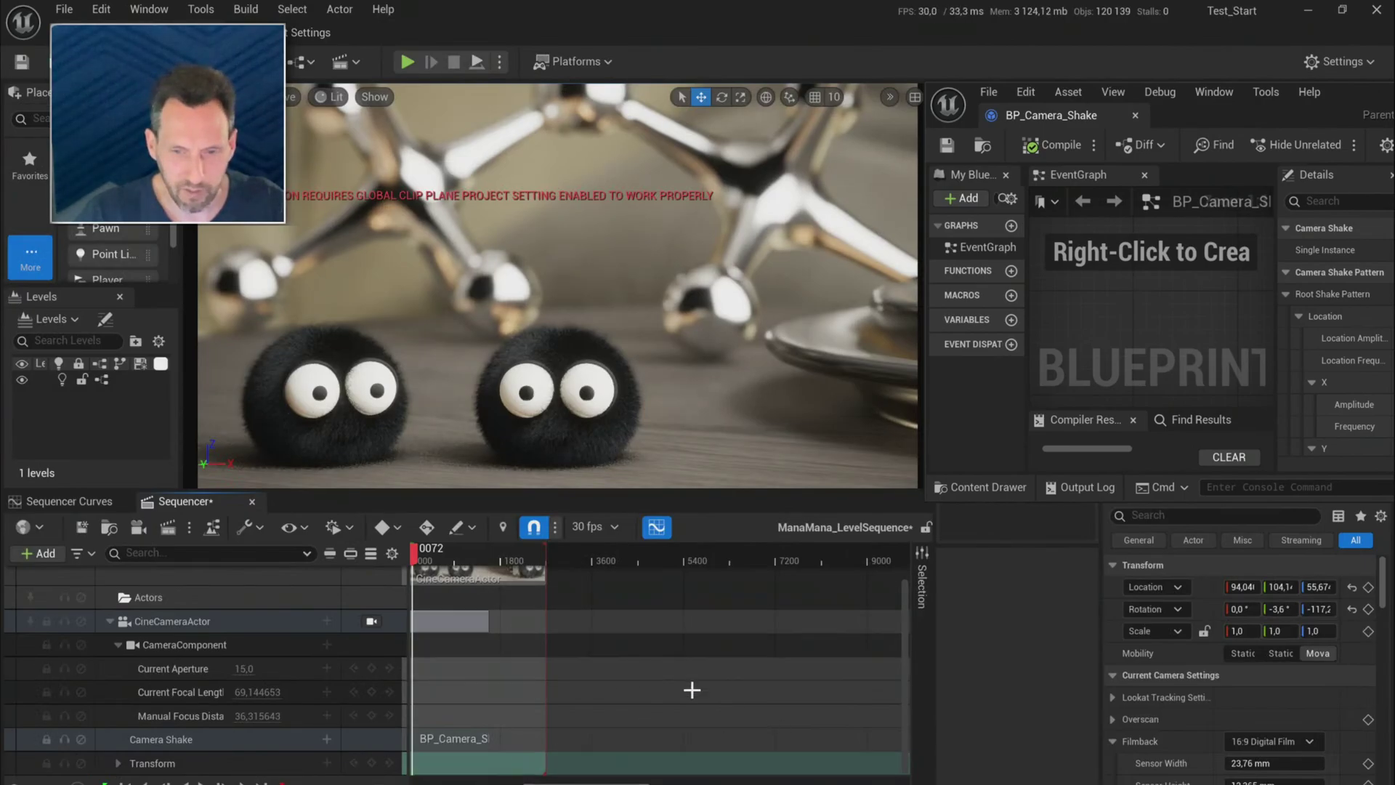
{"action": "scroll", "coordinate": [512, 726], "scroll_direction": "up", "scroll_amount": 2, "text": "ctrl"}
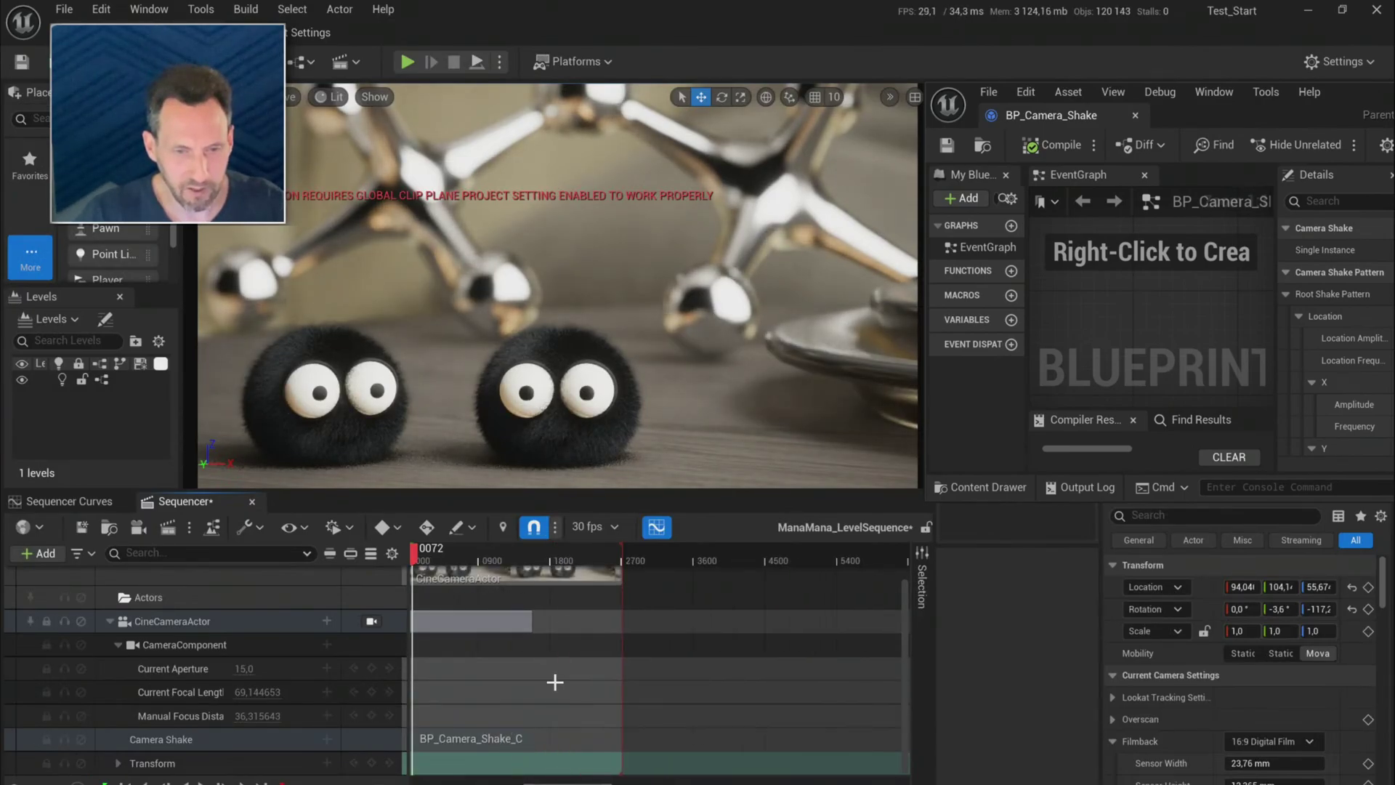
{"action": "left_click_drag", "start_coordinate": [570, 784], "coordinate": [569, 784]}
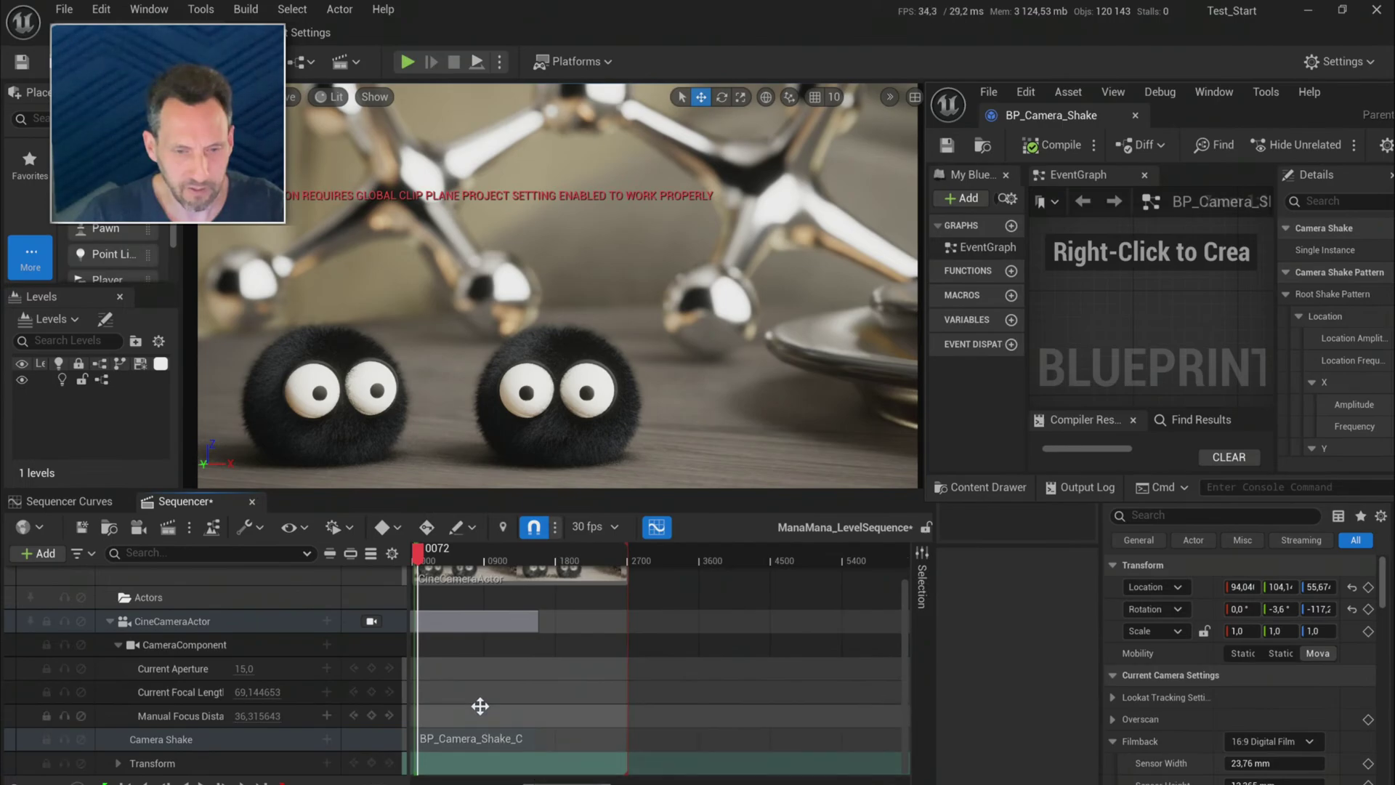
{"action": "right_click_drag", "start_coordinate": [436, 693], "coordinate": [582, 681]}
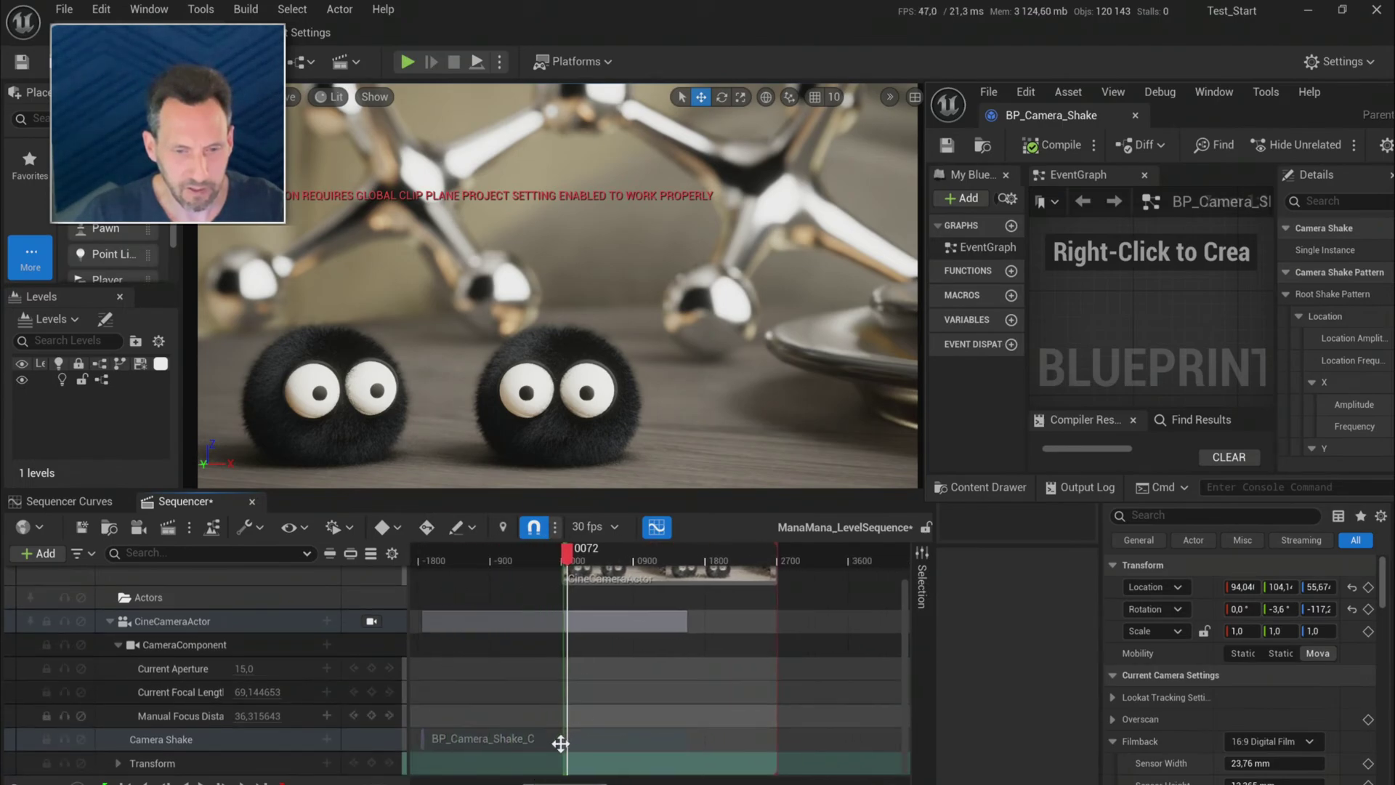
{"action": "left_click_drag", "start_coordinate": [503, 744], "coordinate": [626, 738]}
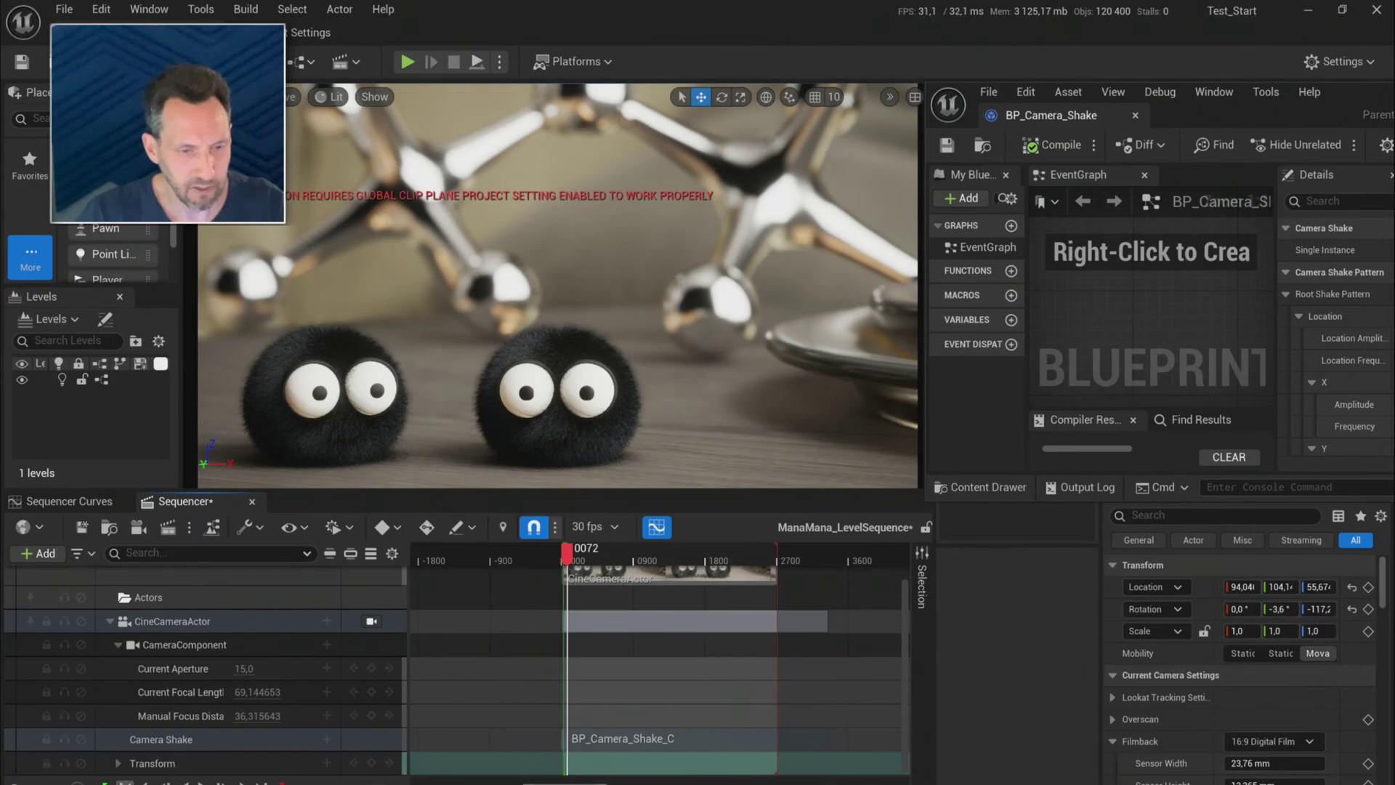
{"action": "left_click", "coordinate": [125, 782]}
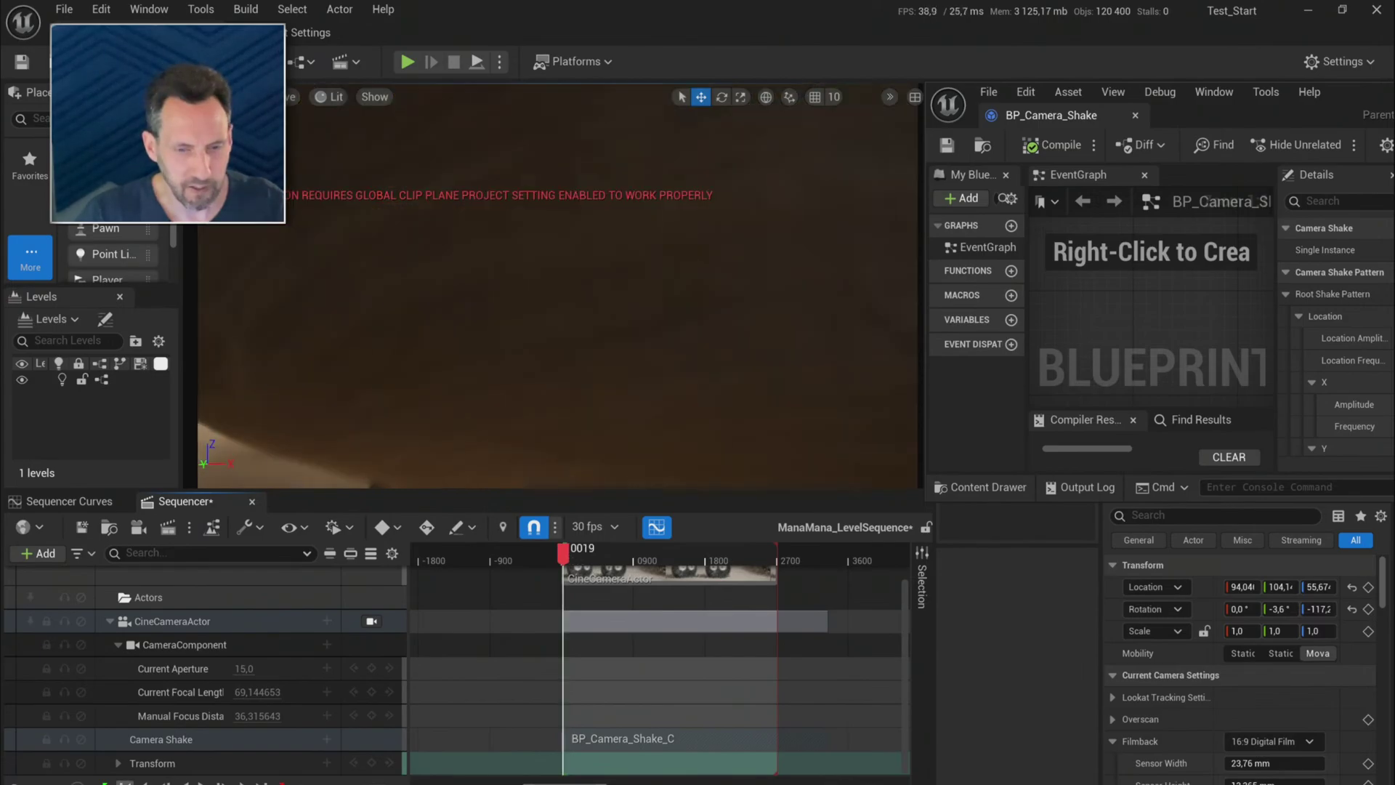
- Play ManaMana_LevelSequence from its beginning through the Camera Cuts view to check the camera shake
{"action": "left_click", "coordinate": [371, 620]}
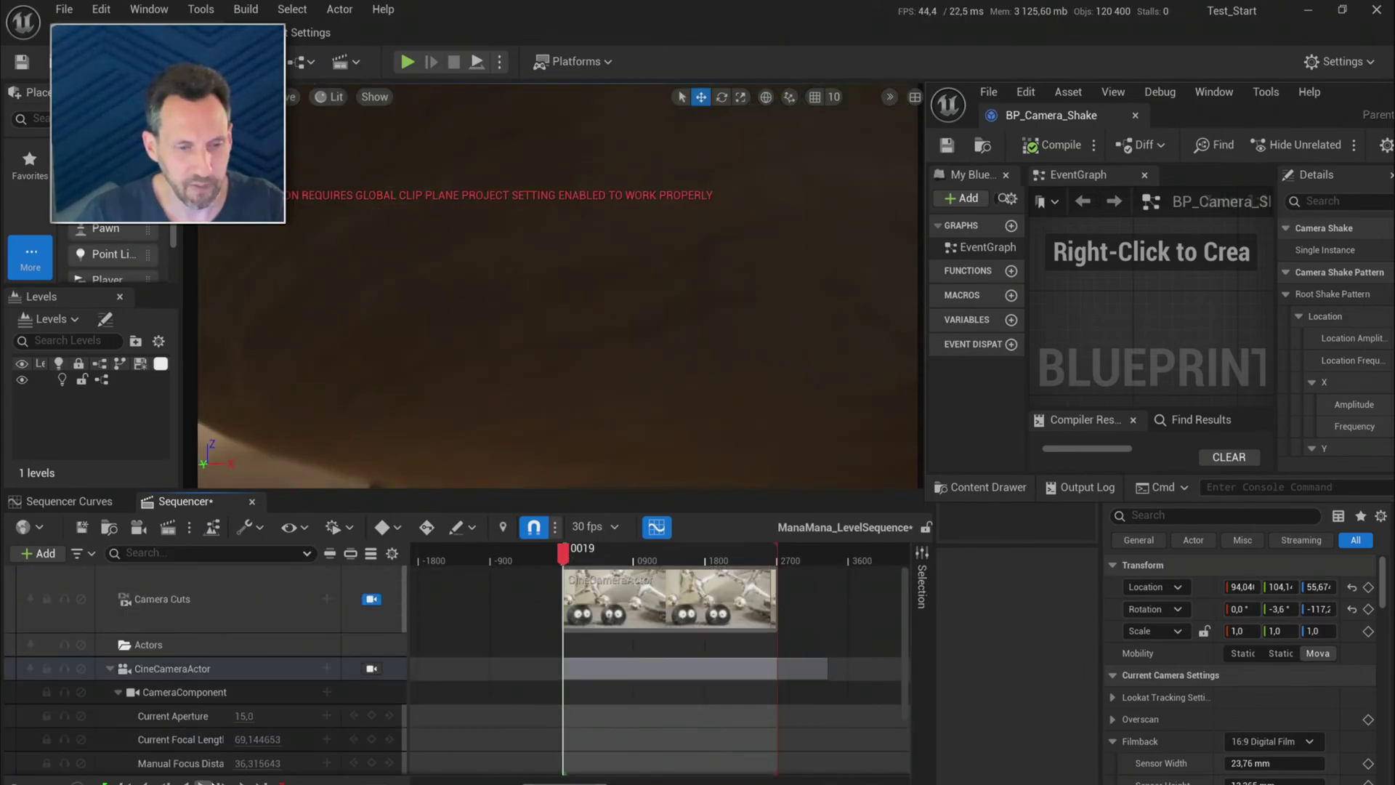
{"action": "key", "text": "space"}
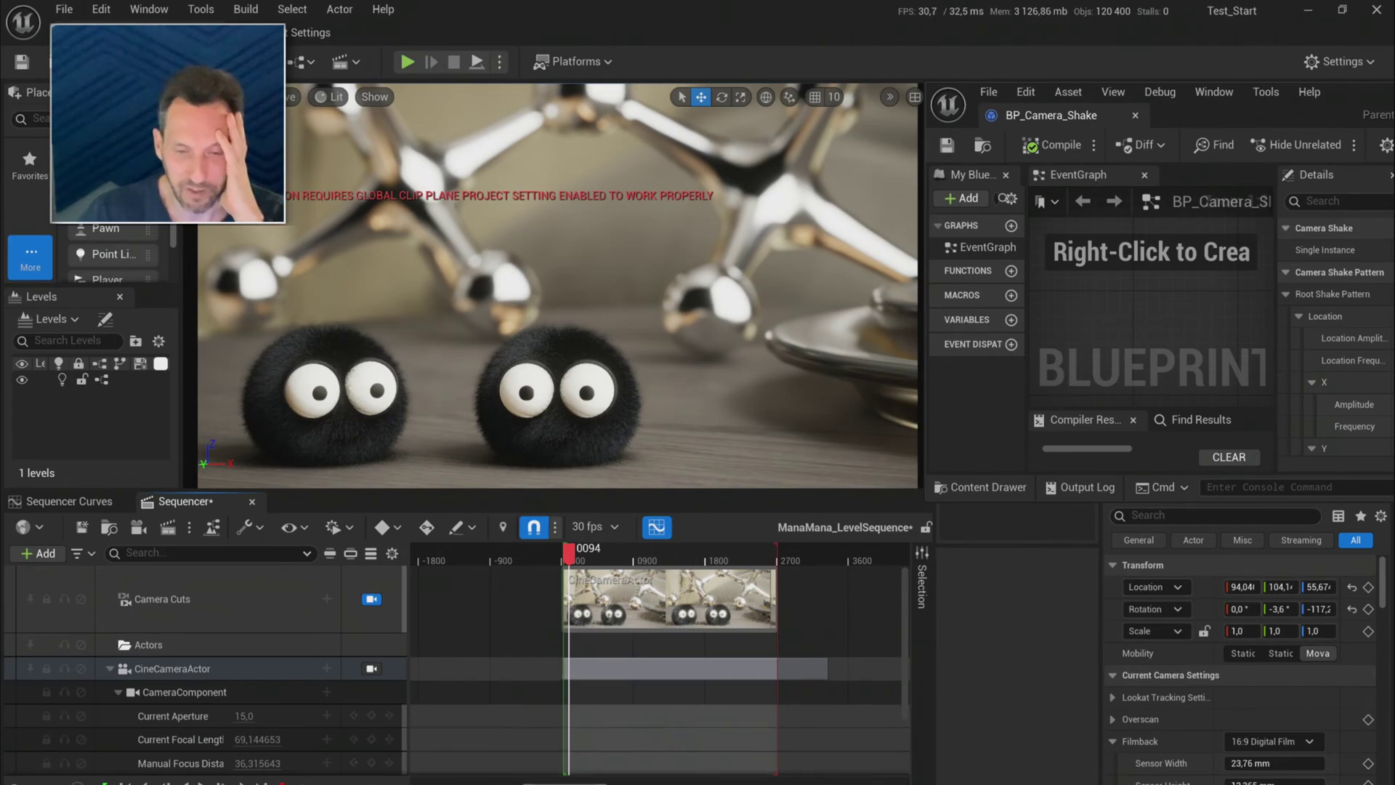
- Enlarge the BP_Camera_Shake window and set the shake's Timing Duration to 0 so it runs infinitely
{"action": "mouse_move", "coordinate": [718, 784]}
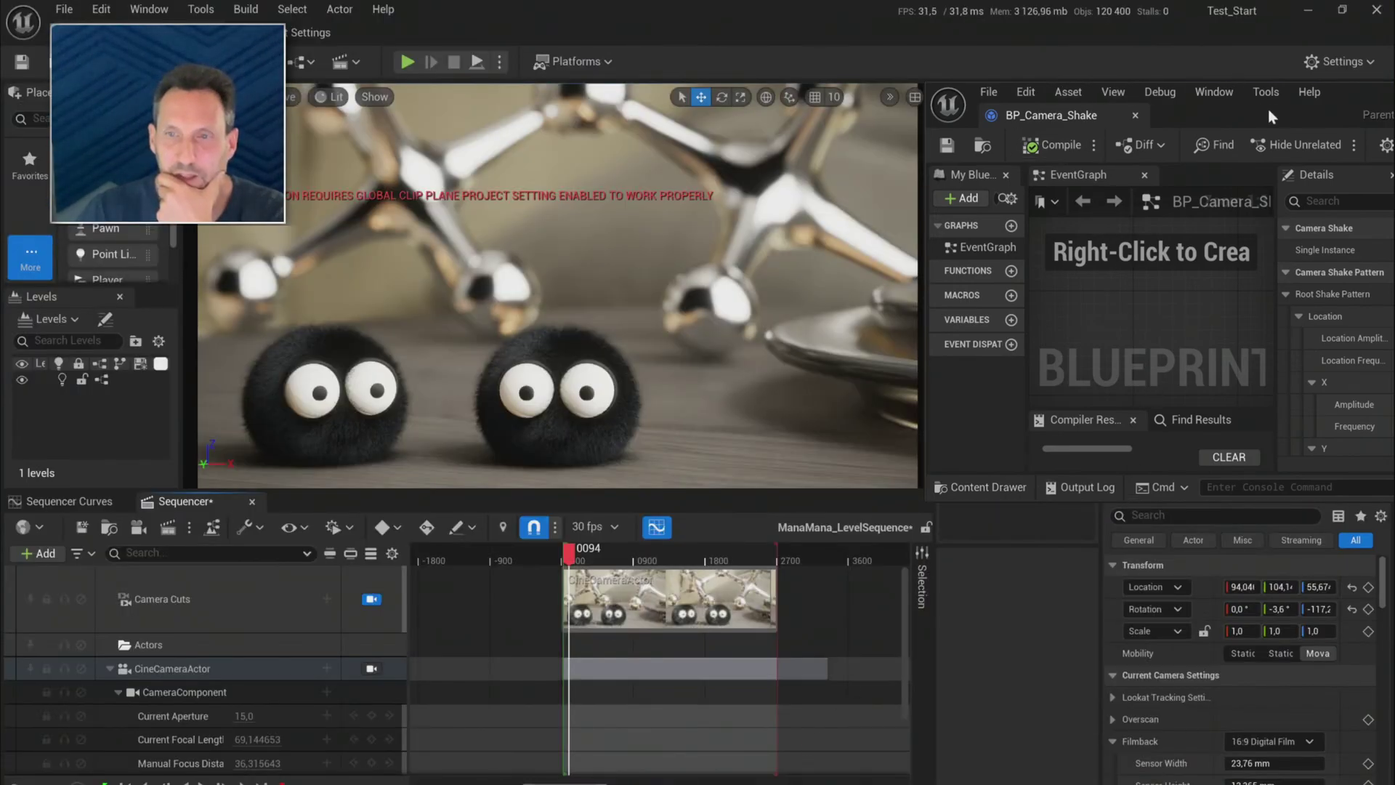
{"action": "left_click_drag", "start_coordinate": [1271, 116], "coordinate": [673, 76]}
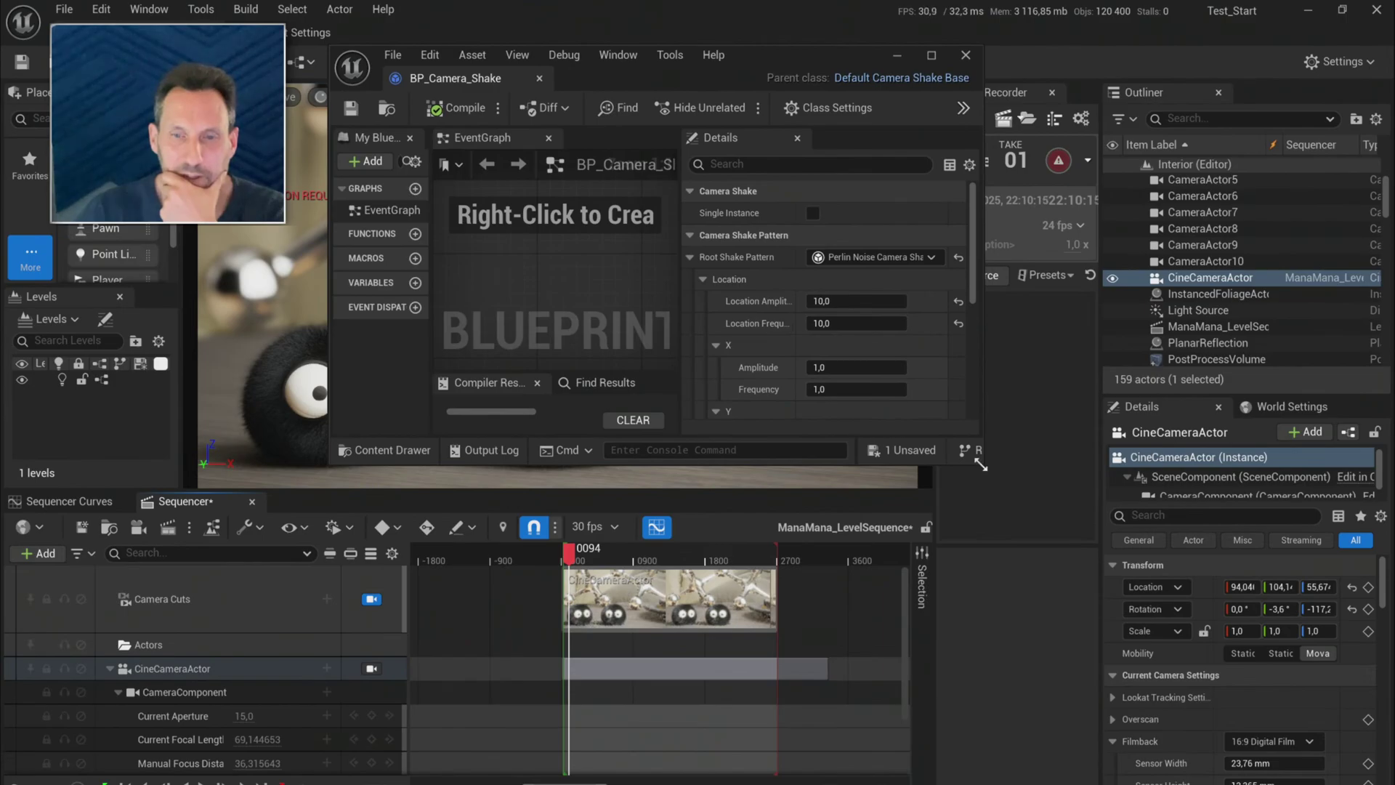
{"action": "left_click_drag", "start_coordinate": [980, 465], "coordinate": [1307, 783]}
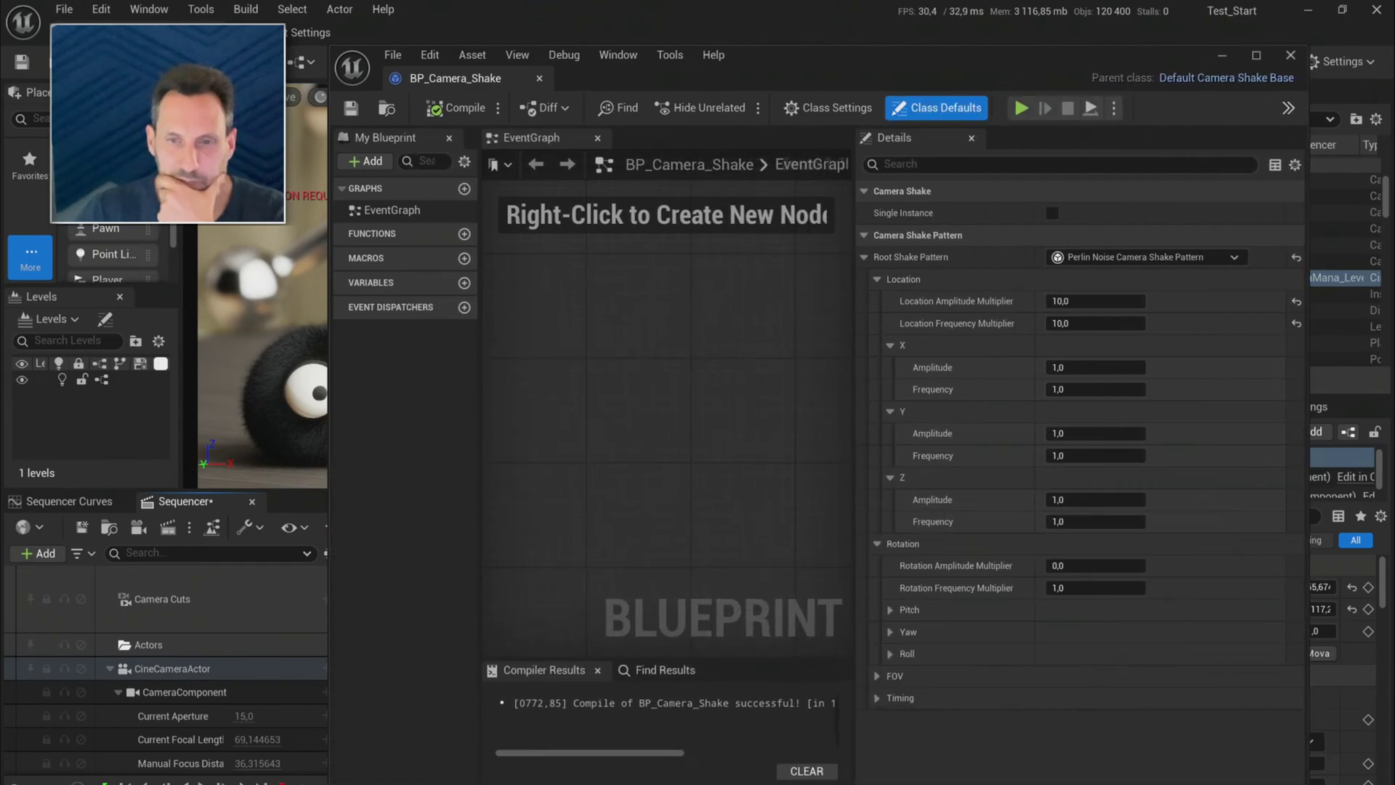
{"action": "left_click", "coordinate": [872, 697]}
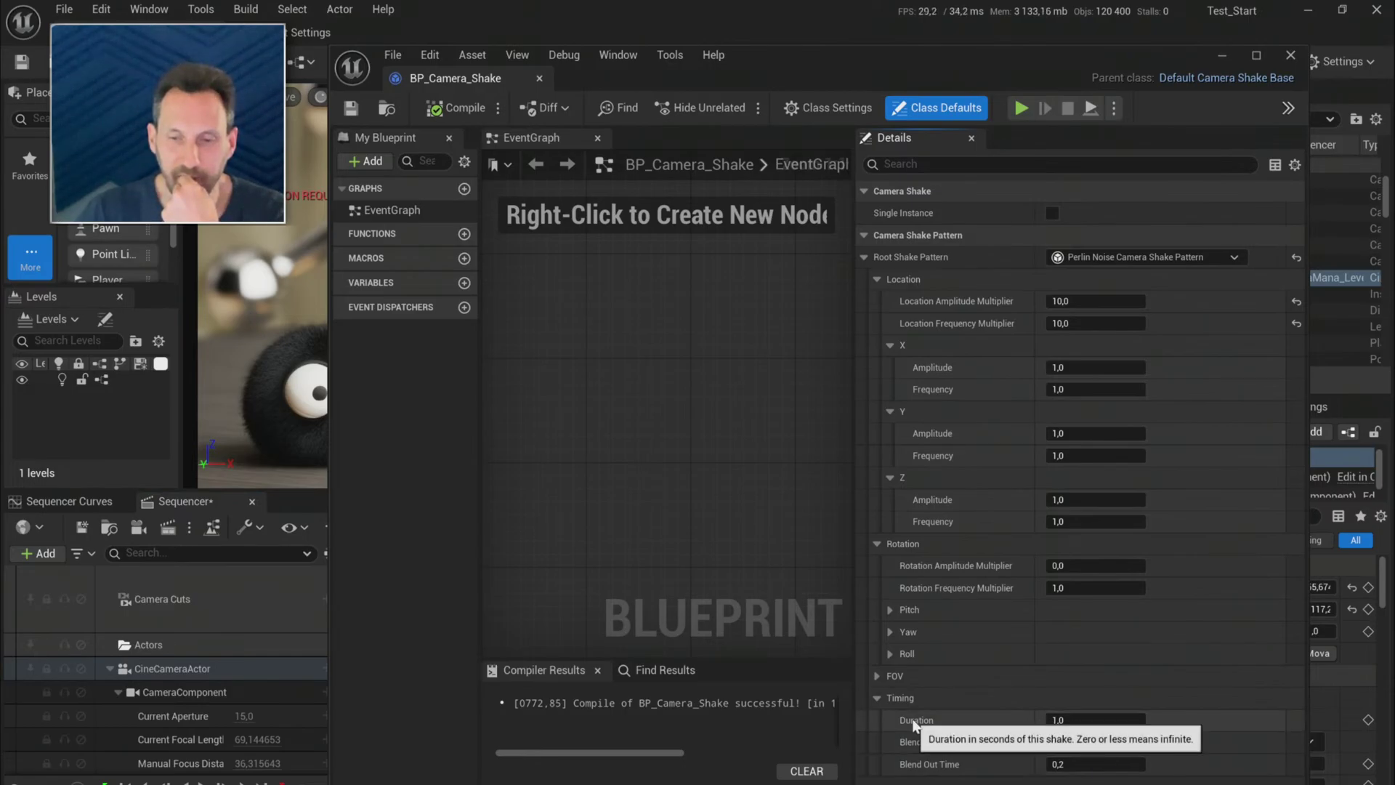
{"action": "left_click", "coordinate": [1099, 720]}
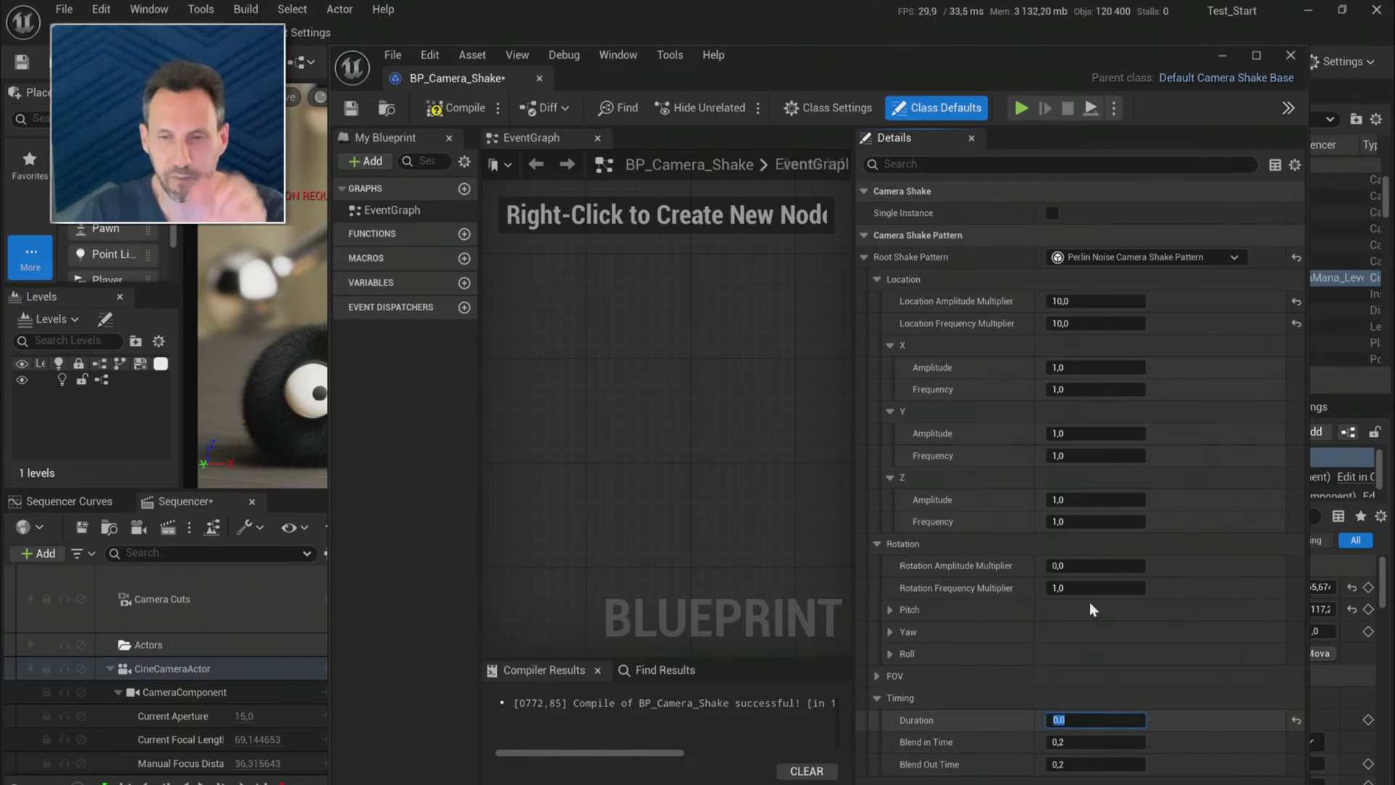
- Set the Location Amplitude Multiplier and Location Frequency Multiplier to 5, and compile and save BP_Camera_Shake
{"action": "left_click", "coordinate": [1103, 301]}
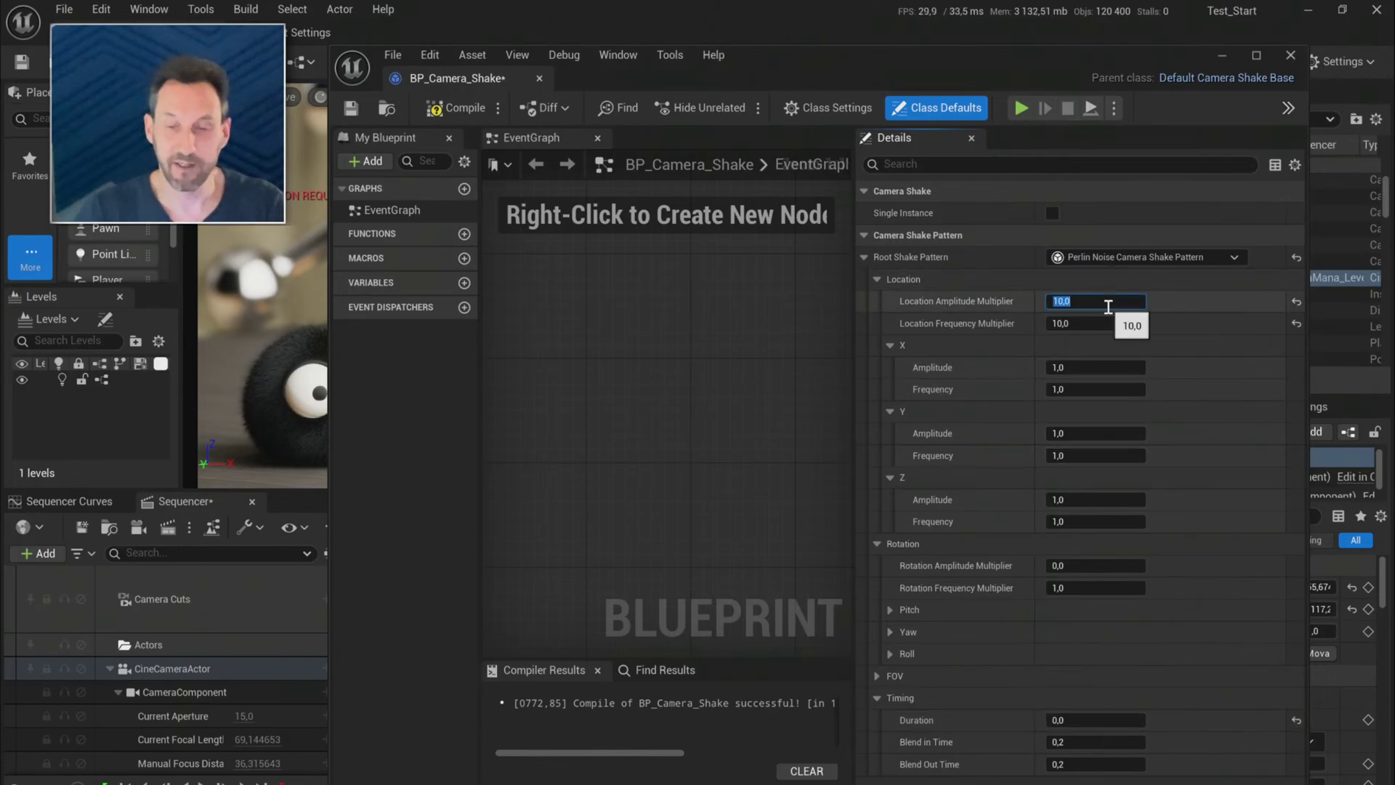
{"action": "type", "text": "5"}
{"action": "key", "text": "Tab"}
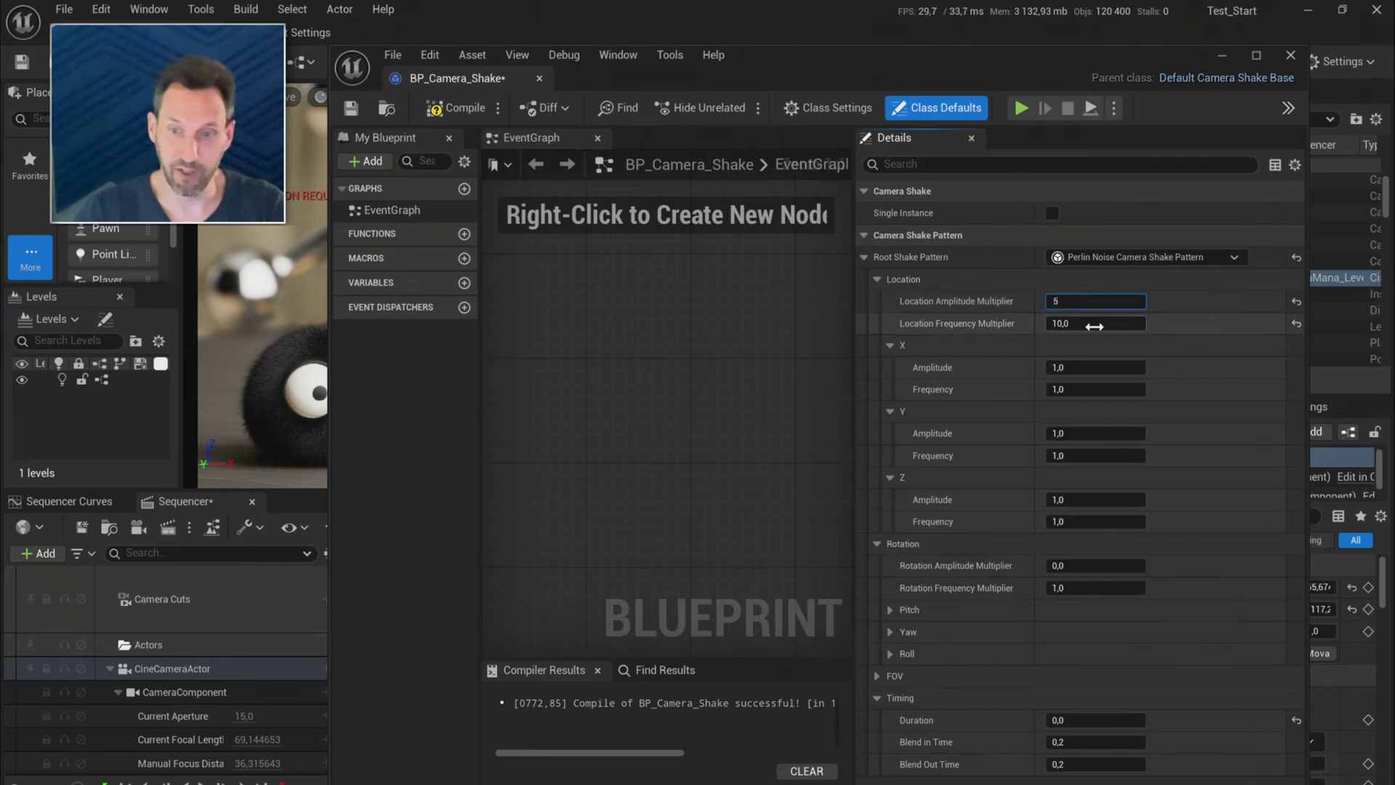
{"action": "type", "text": "5"}
{"action": "key", "text": "Tab"}
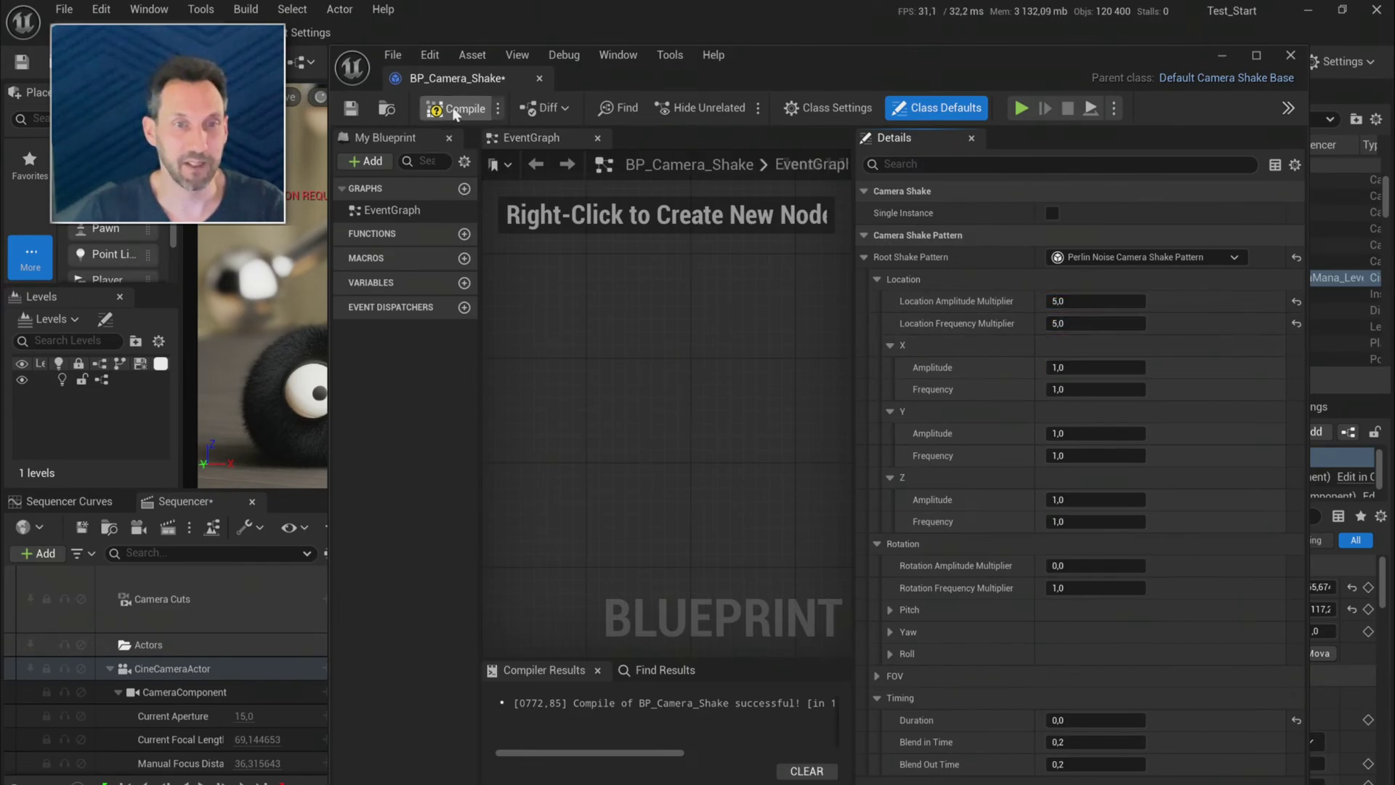
{"action": "left_click", "coordinate": [450, 107]}
{"action": "left_click", "coordinate": [350, 107]}
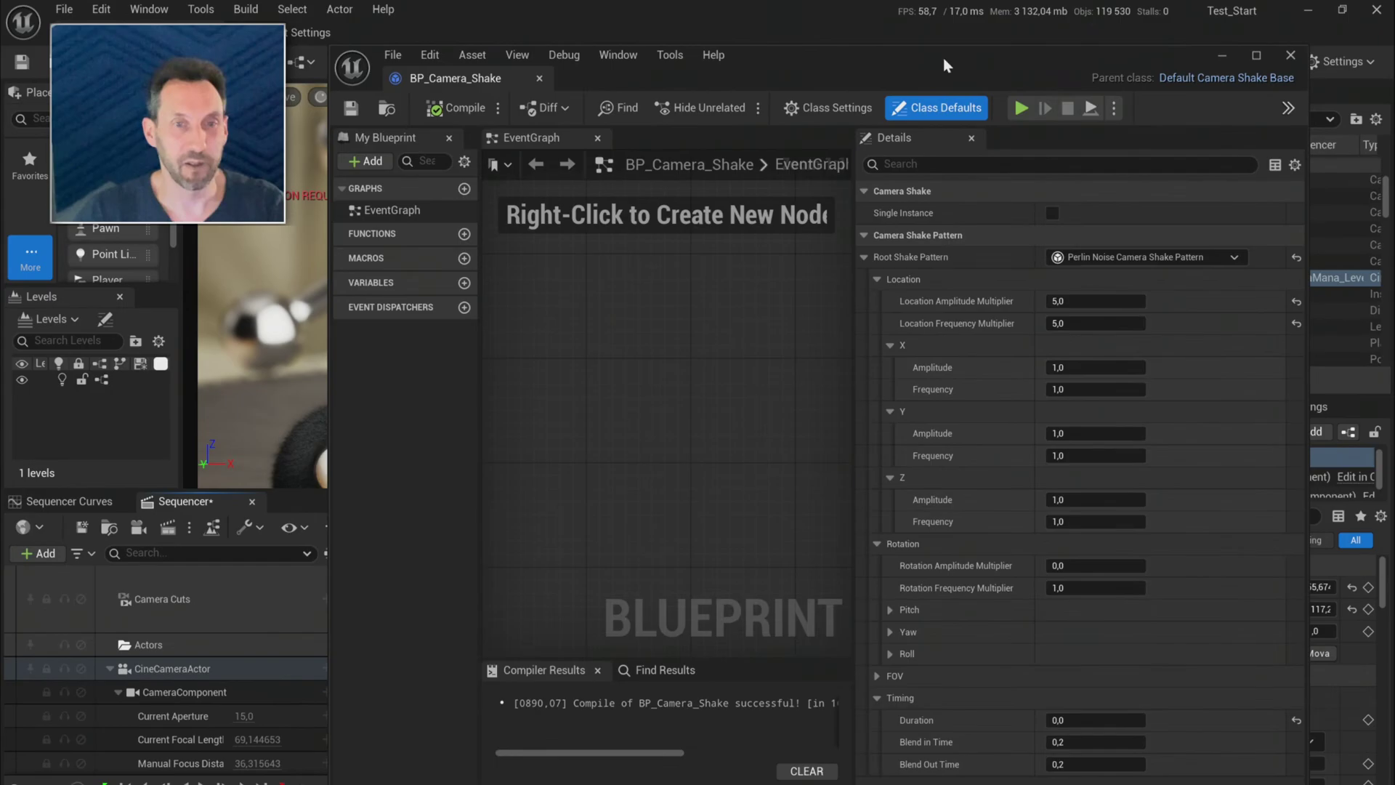
- Minimize BP_Camera_Shake, give the viewport more height, and save and play ManaMana_LevelSequence to check the shake
{"action": "left_click", "coordinate": [1220, 58]}
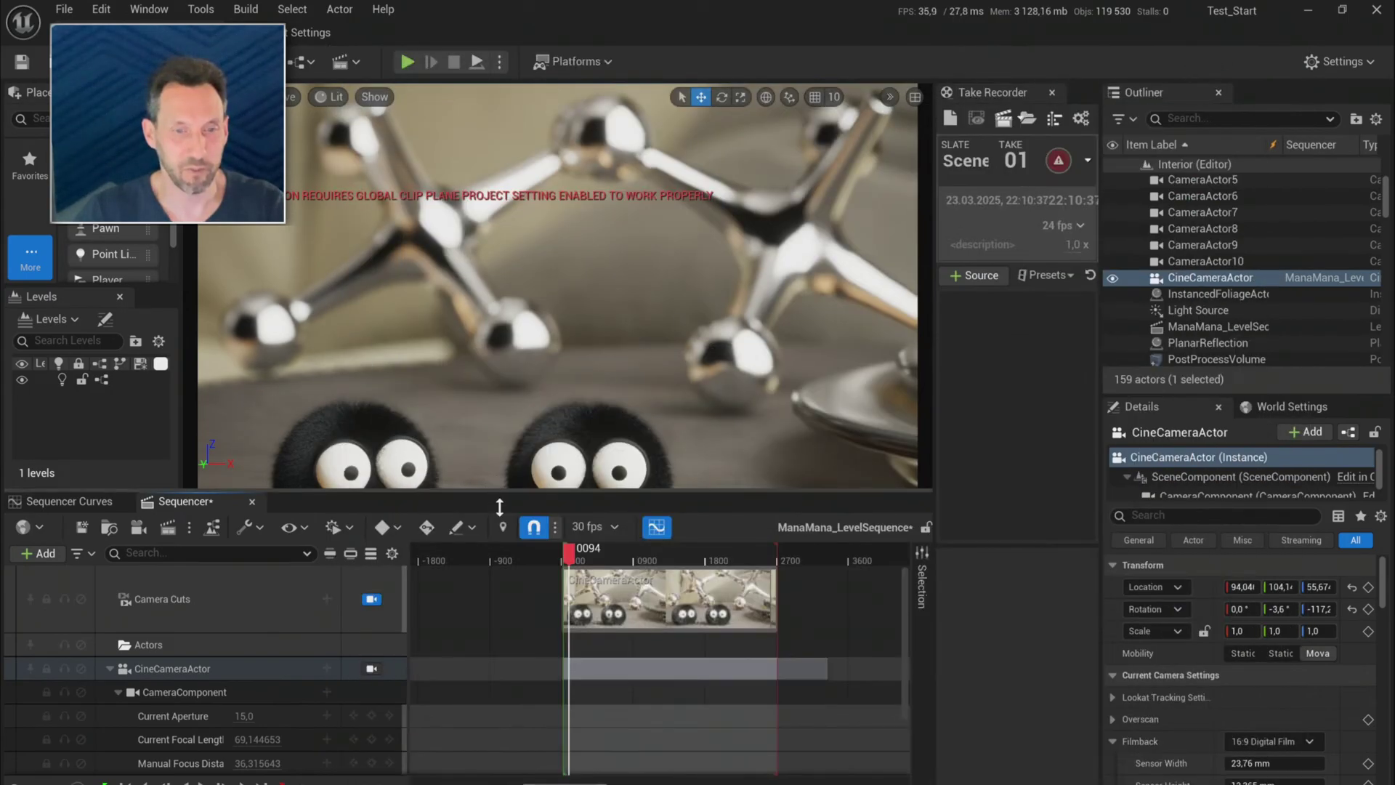
{"action": "left_click_drag", "start_coordinate": [499, 507], "coordinate": [499, 562]}
{"action": "key", "text": "ctrl+s"}
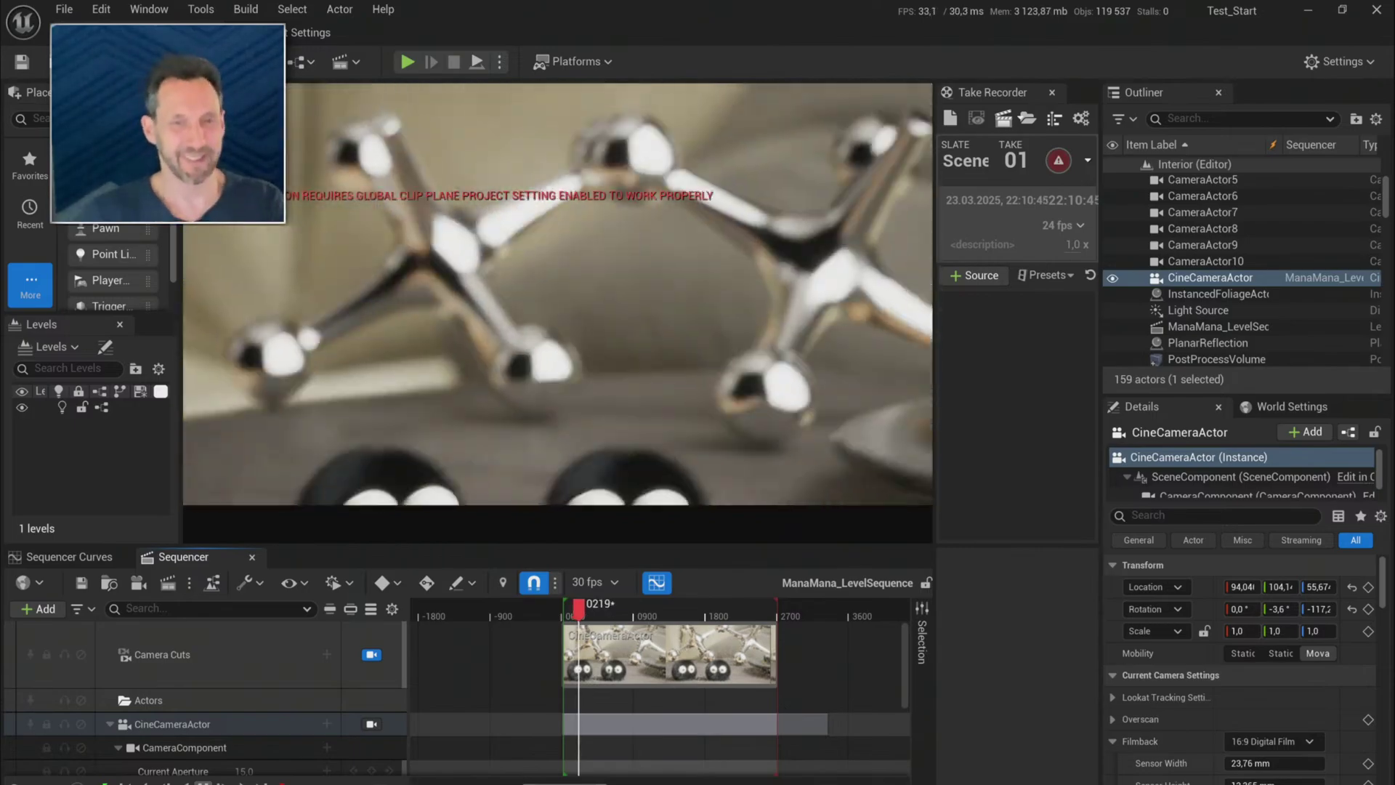
{"action": "key", "text": "space"}
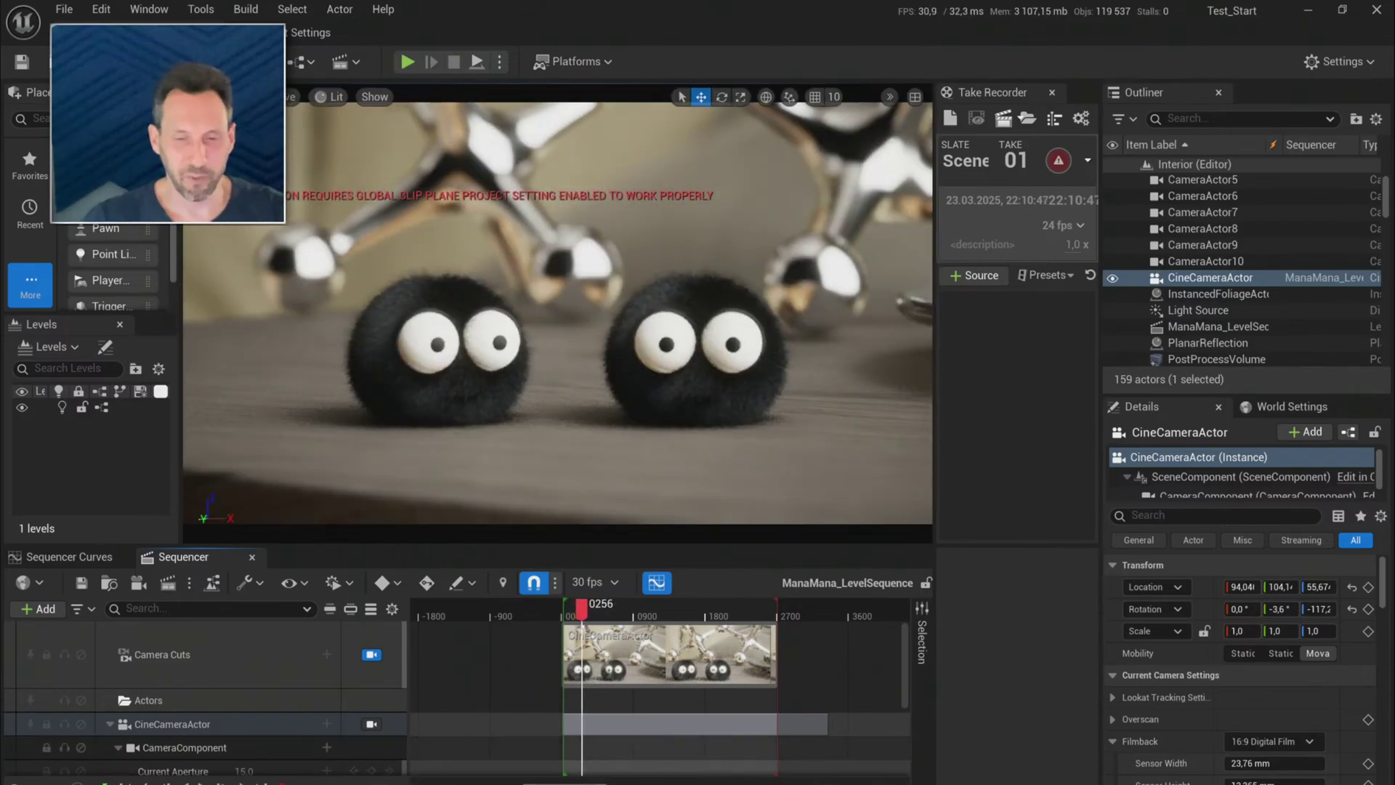
- Return to BP_Camera_Shake, set the Location Amplitude and Frequency Multipliers to 1, and compile the blueprint
{"action": "key", "text": "alt+Tab"}
{"action": "left_click", "coordinate": [1077, 301]}
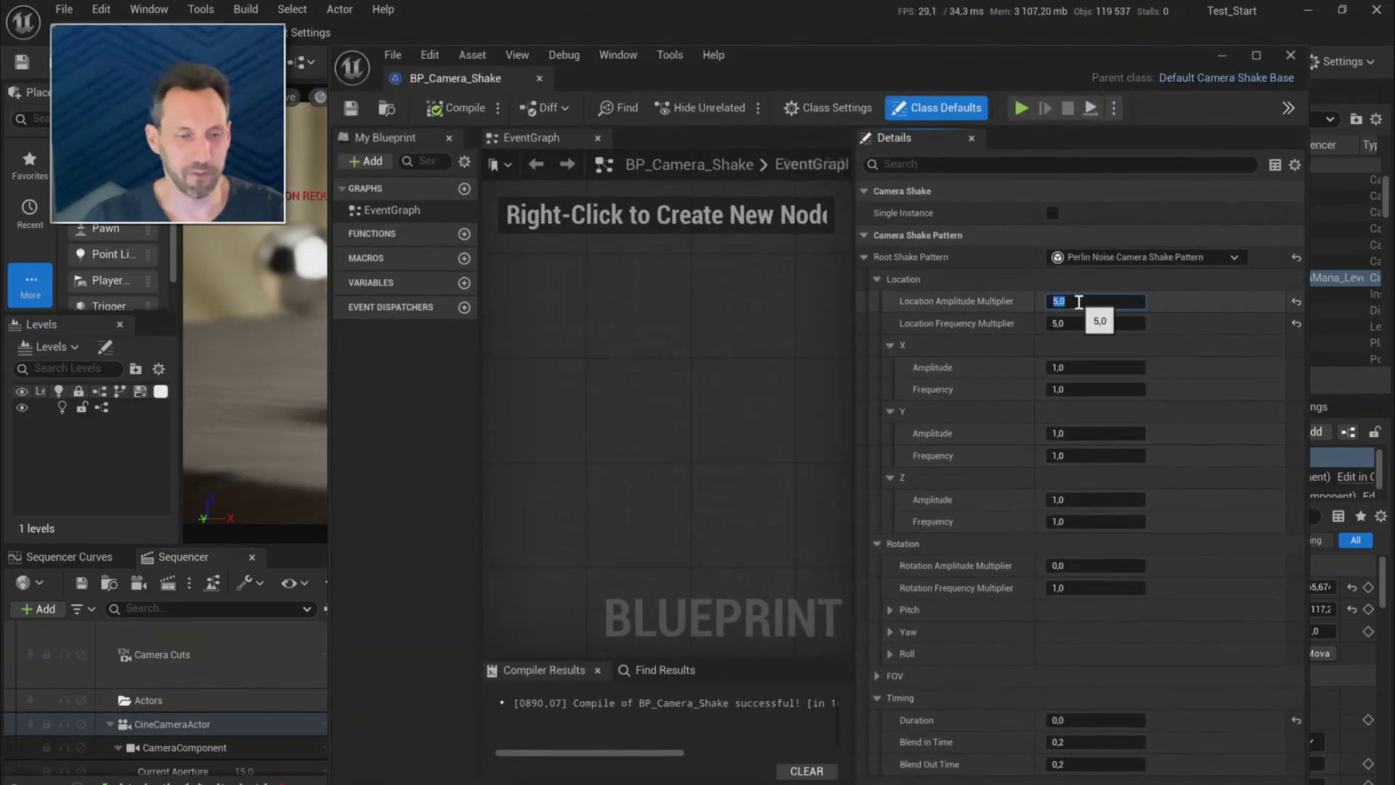
{"action": "type", "text": "1"}
{"action": "key", "text": "Tab"}
{"action": "type", "text": "1"}
{"action": "key", "text": "Tab"}
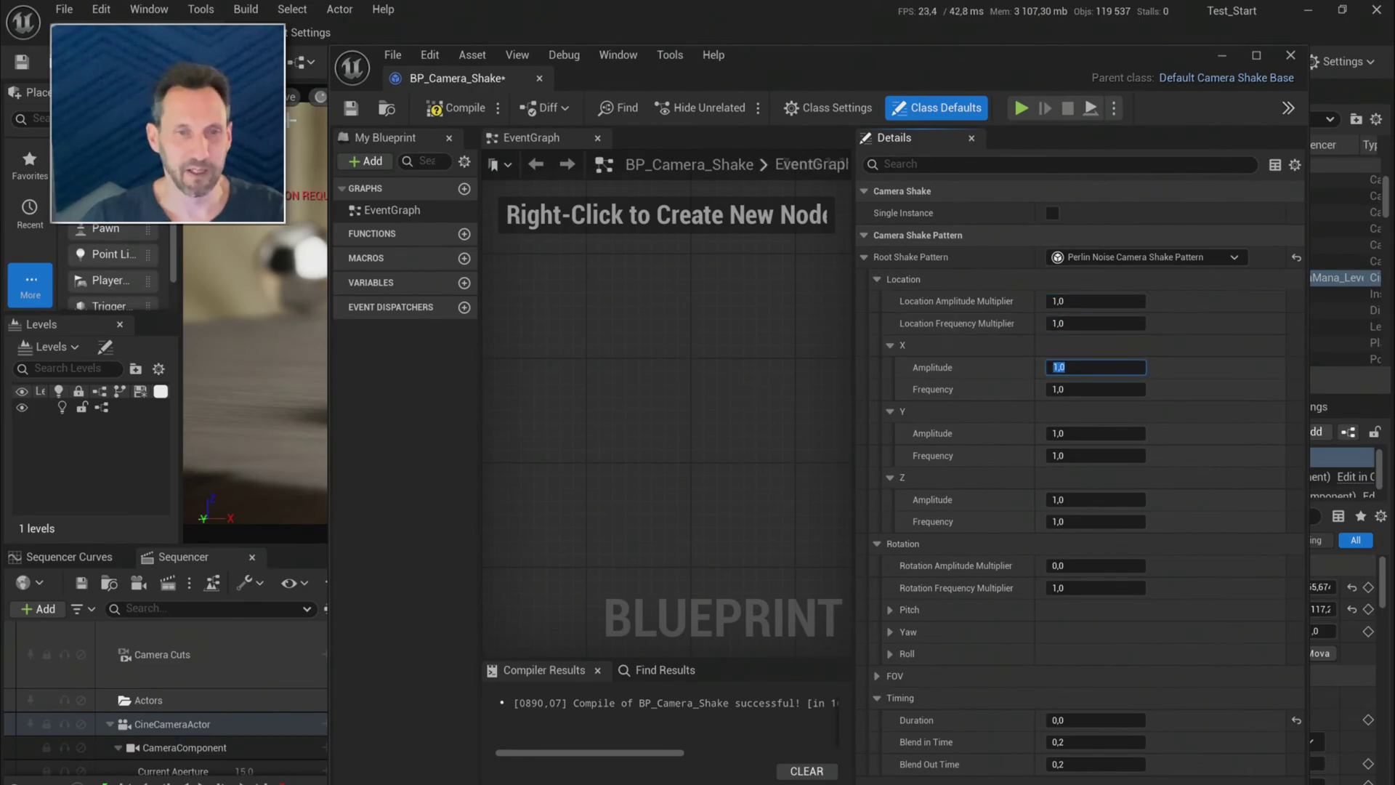
{"action": "left_click", "coordinate": [456, 108]}
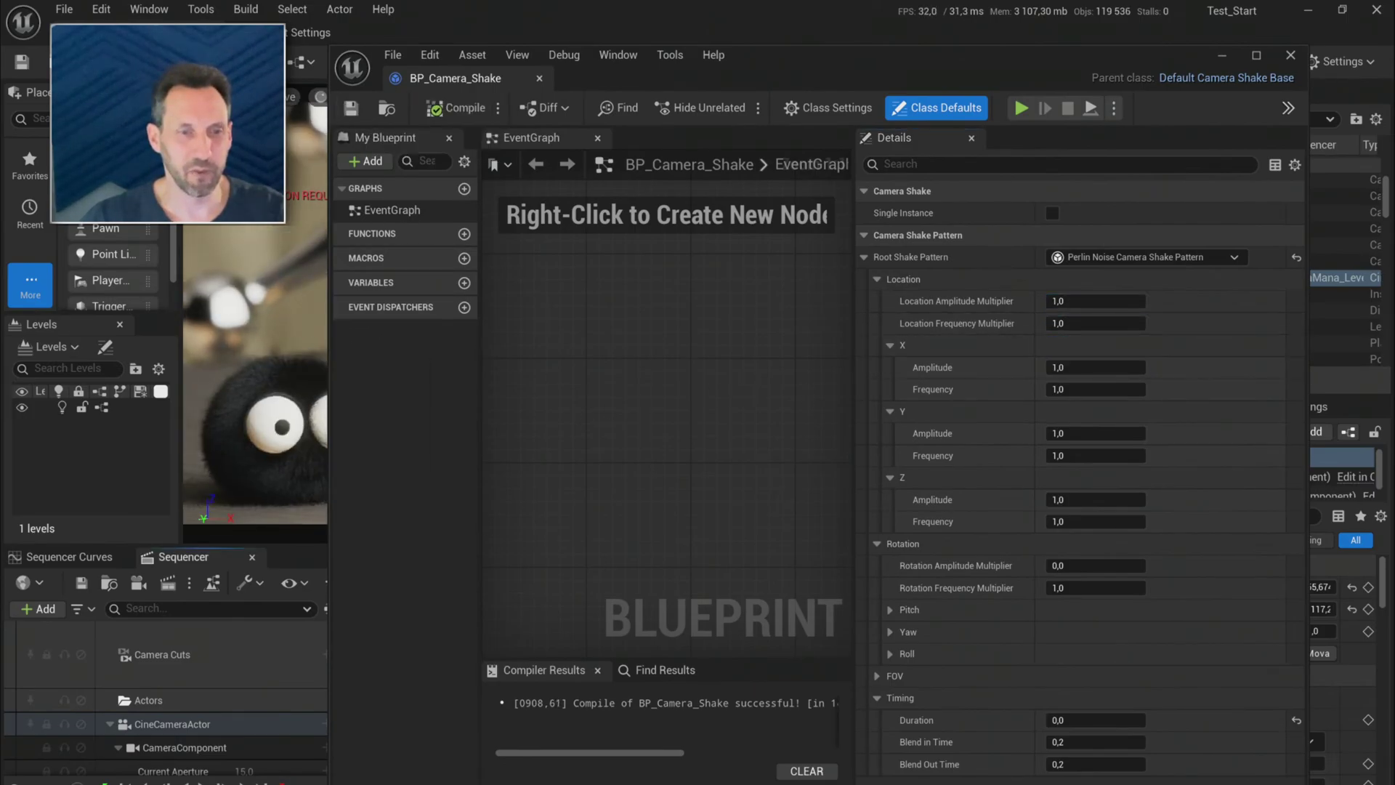
- Narrow the BP_Camera_Shake window to uncover the viewport and play the sequence to watch the shake
{"action": "left_click", "coordinate": [234, 492]}
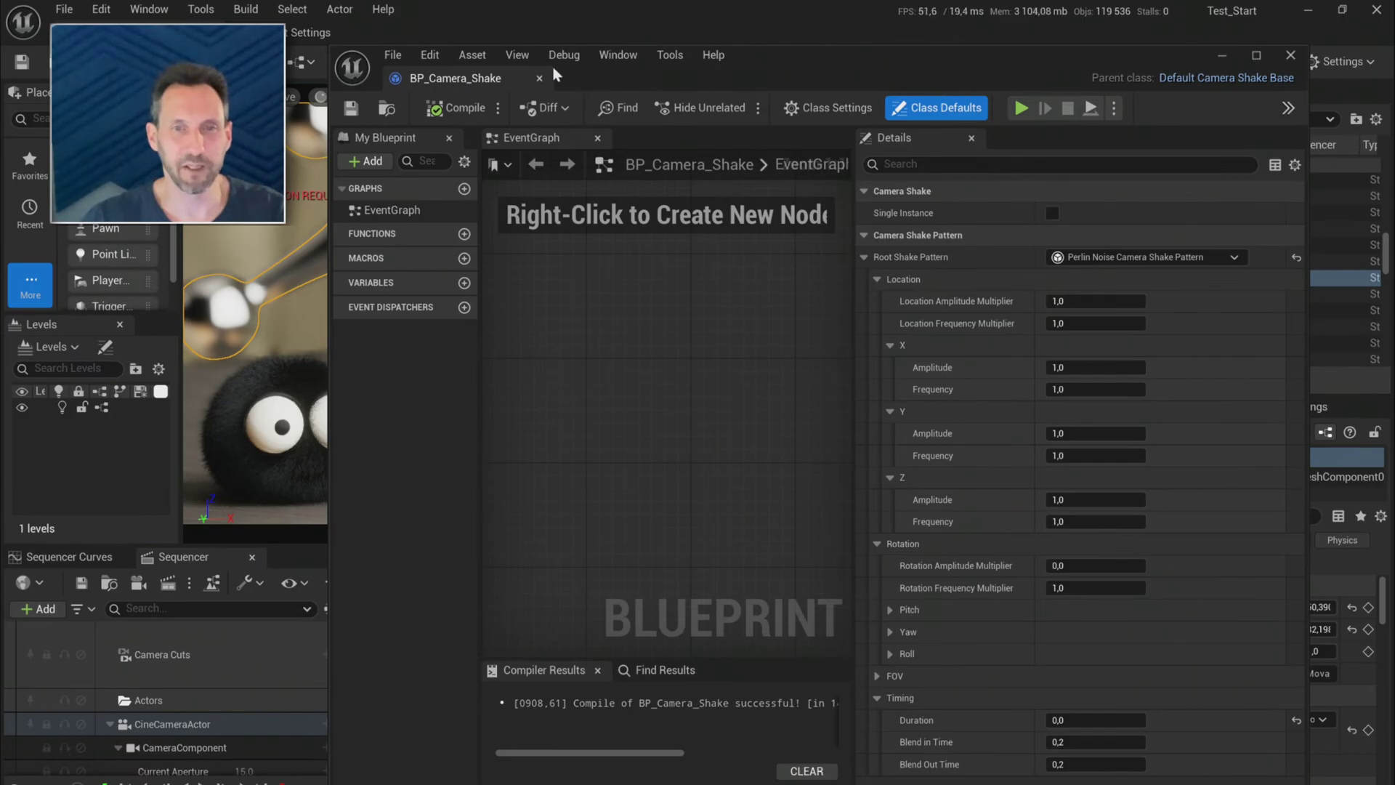
{"action": "left_click_drag", "start_coordinate": [328, 46], "coordinate": [783, 30]}
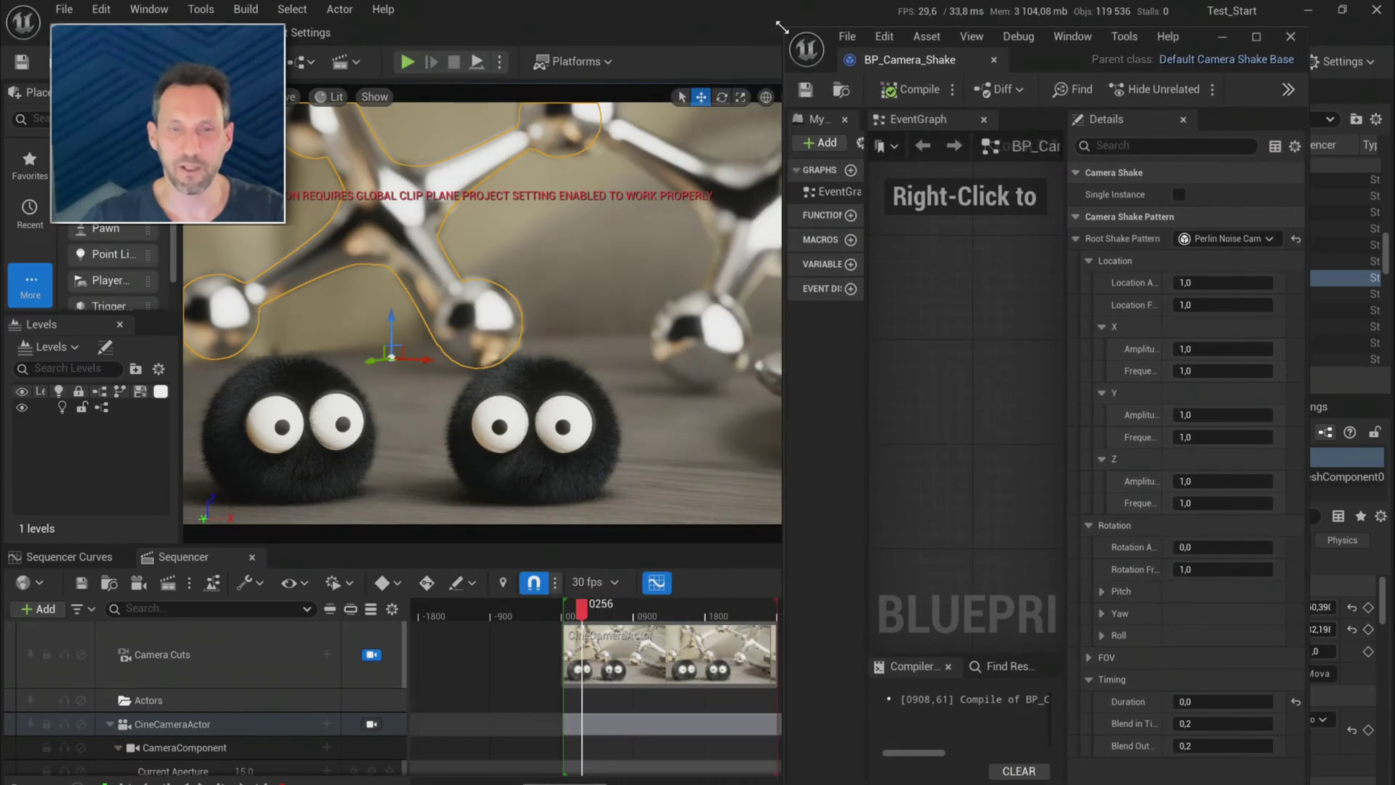
{"action": "key", "text": "space"}
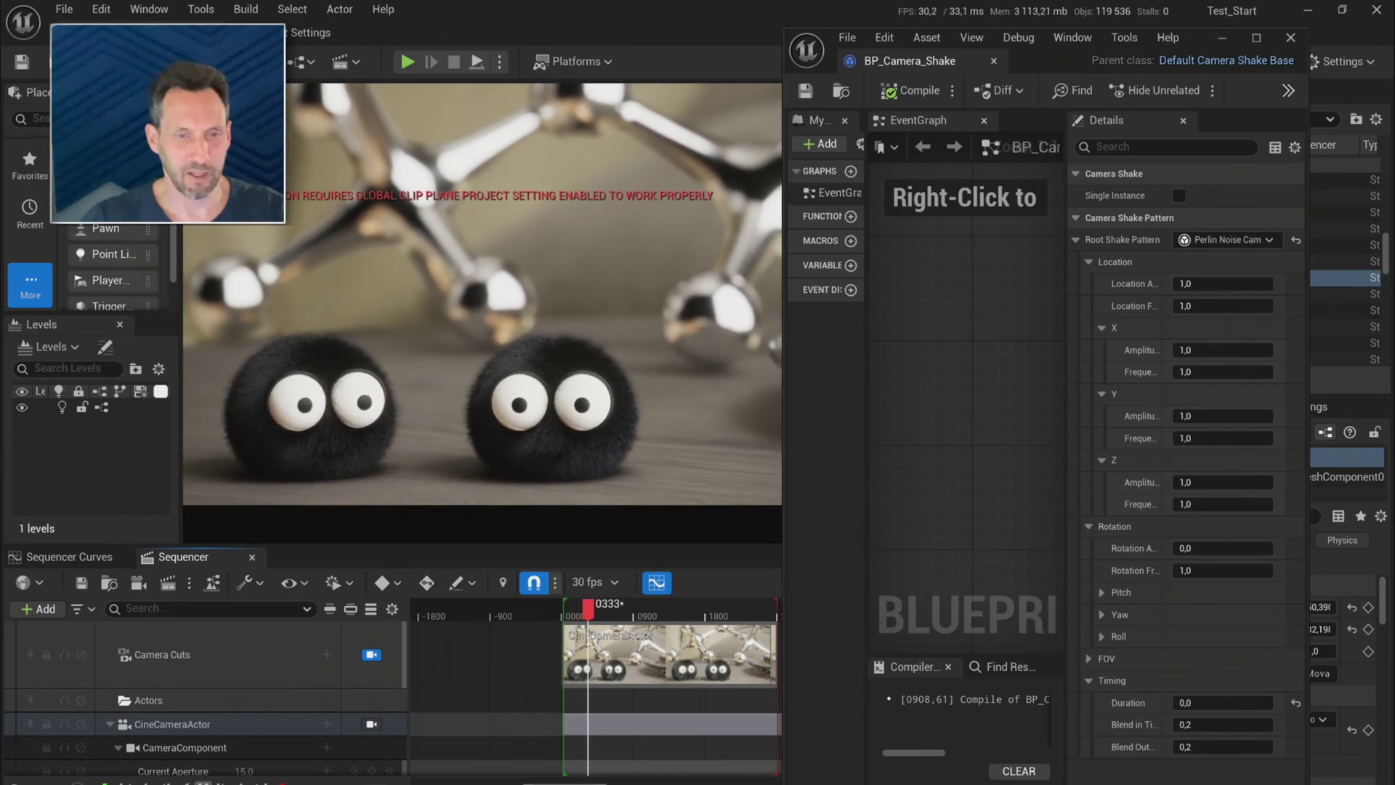
- Set the Location Amplitude and Frequency Multipliers to 0.1 and compile BP_Camera_Shake while the sequence plays
{"action": "left_click", "coordinate": [1213, 283]}
{"action": "type", "text": "0,1"}
{"action": "key", "text": "Tab"}
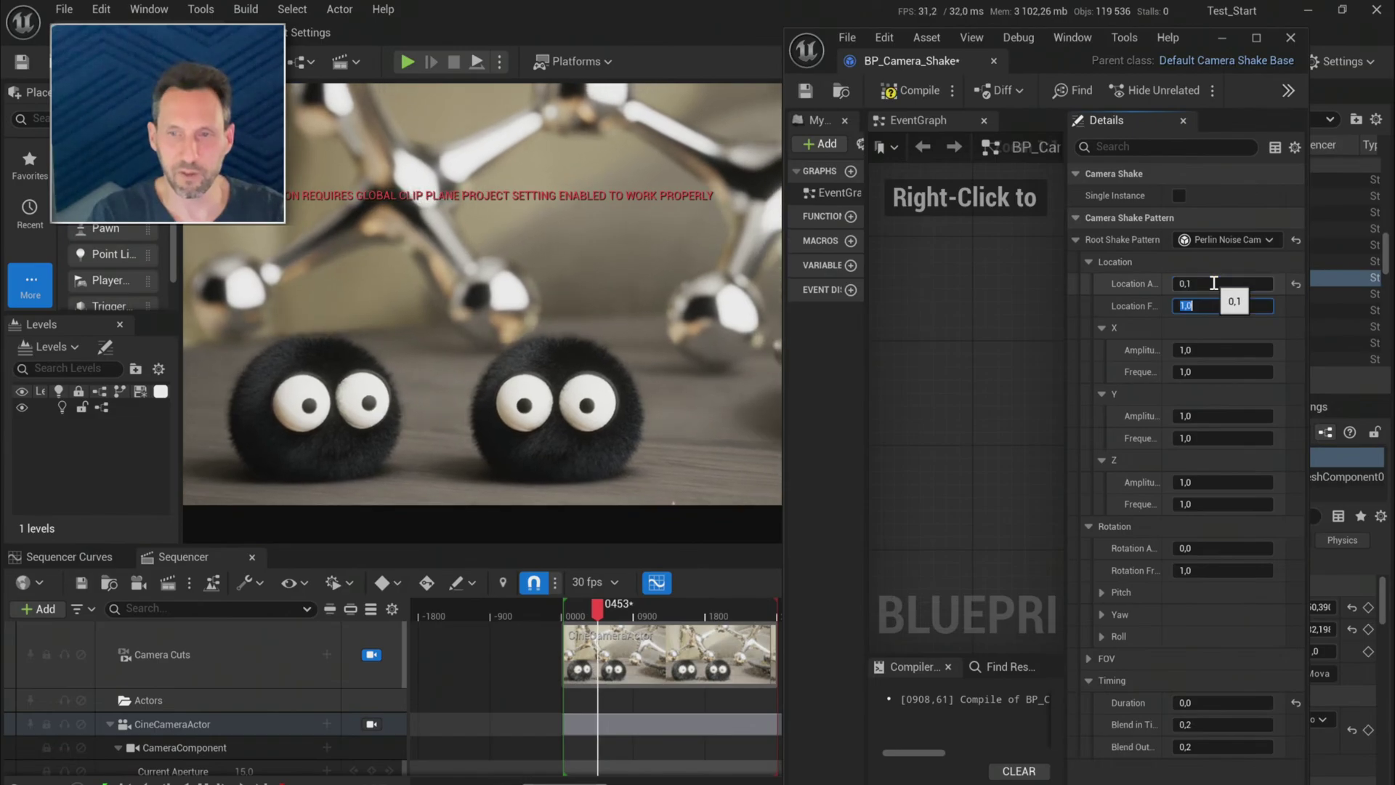
{"action": "type", "text": "0,1"}
{"action": "key", "text": "Tab"}
{"action": "left_click", "coordinate": [908, 91]}
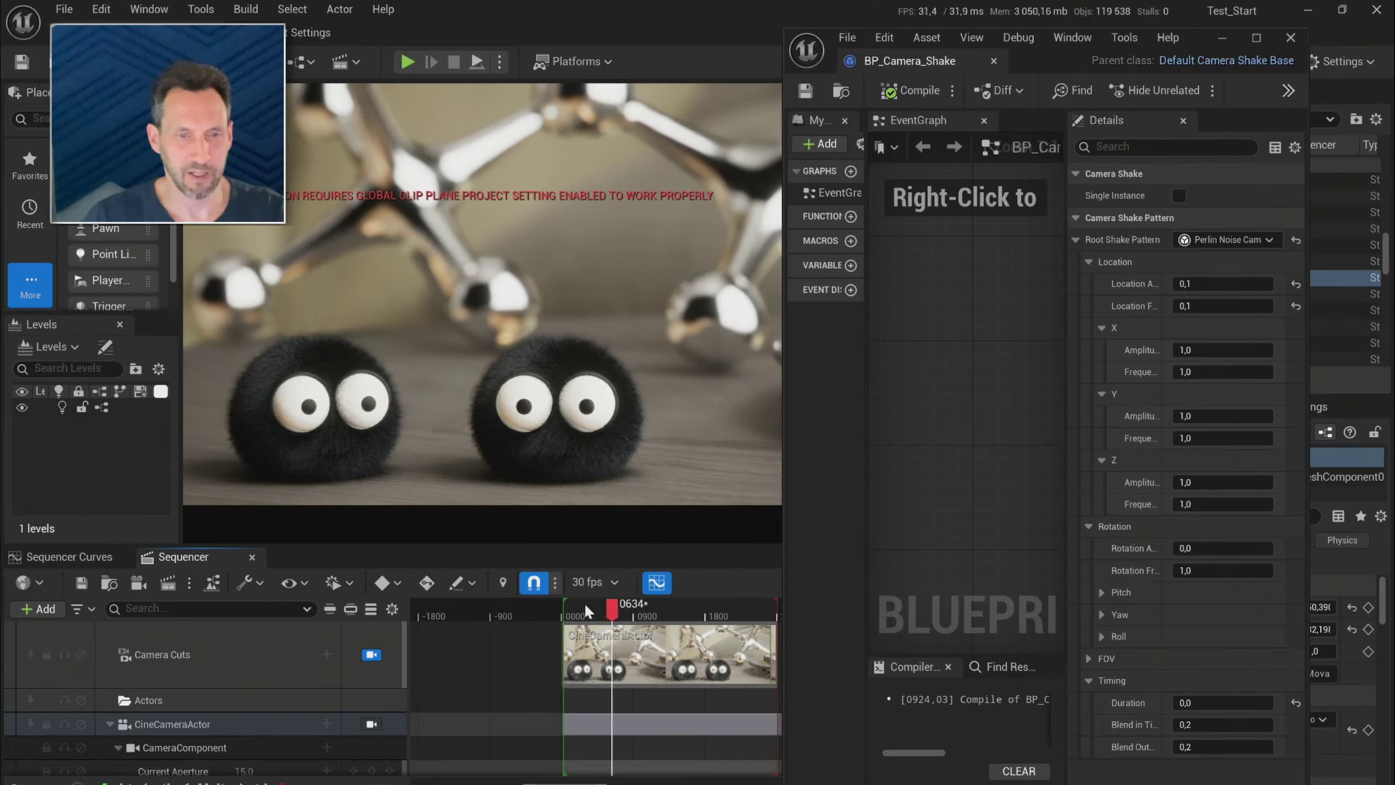
- Set the Location Amplitude and Frequency Multipliers to 0.2 and recompile BP_Camera_Shake
{"action": "left_click", "coordinate": [1201, 284]}
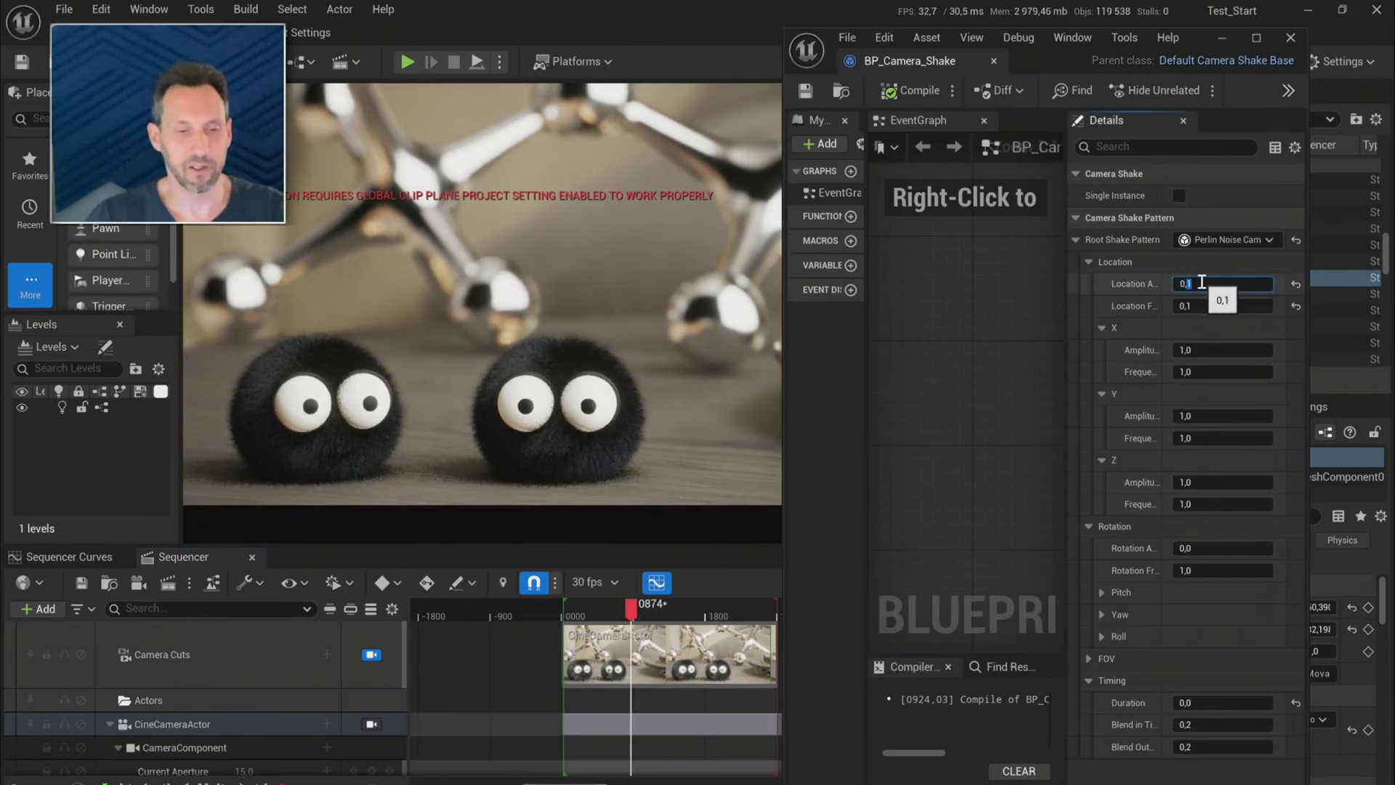
{"action": "type", "text": "0,2"}
{"action": "key", "text": "Return"}
{"action": "left_click", "coordinate": [1188, 307]}
{"action": "type", "text": "0,2"}
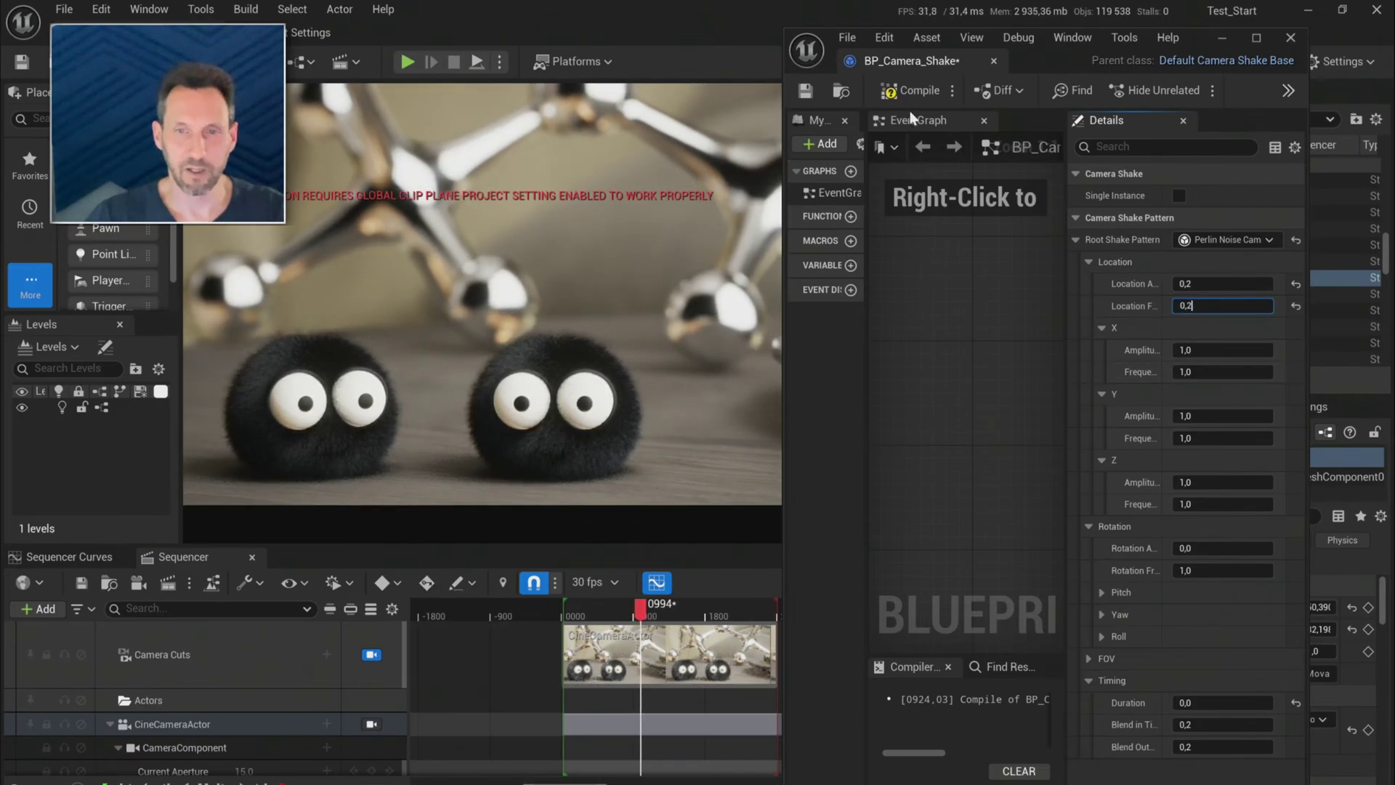
{"action": "left_click", "coordinate": [900, 90]}
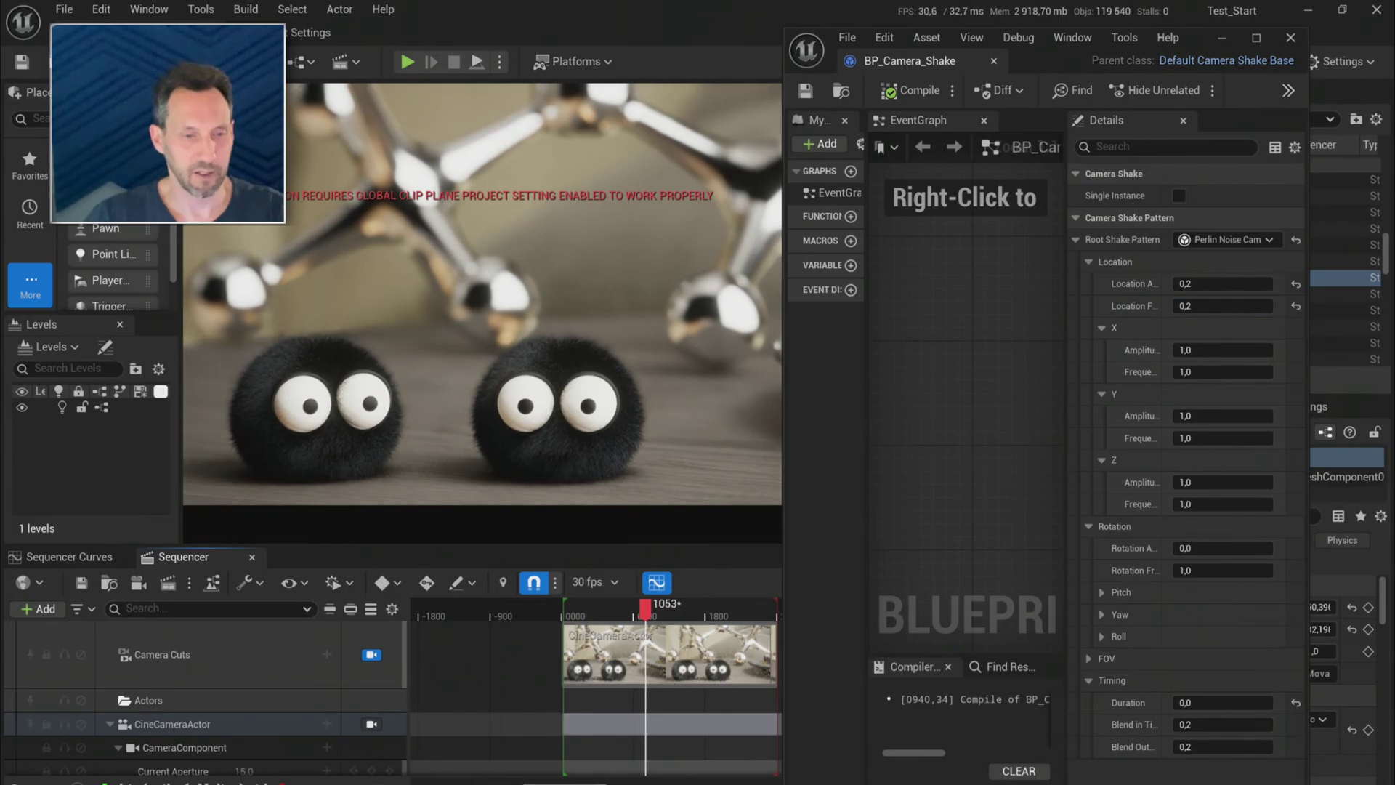
- Replay the sequence from its beginning to check the subtle shake and close the BP_Camera_Shake window
{"action": "key", "text": "space"}
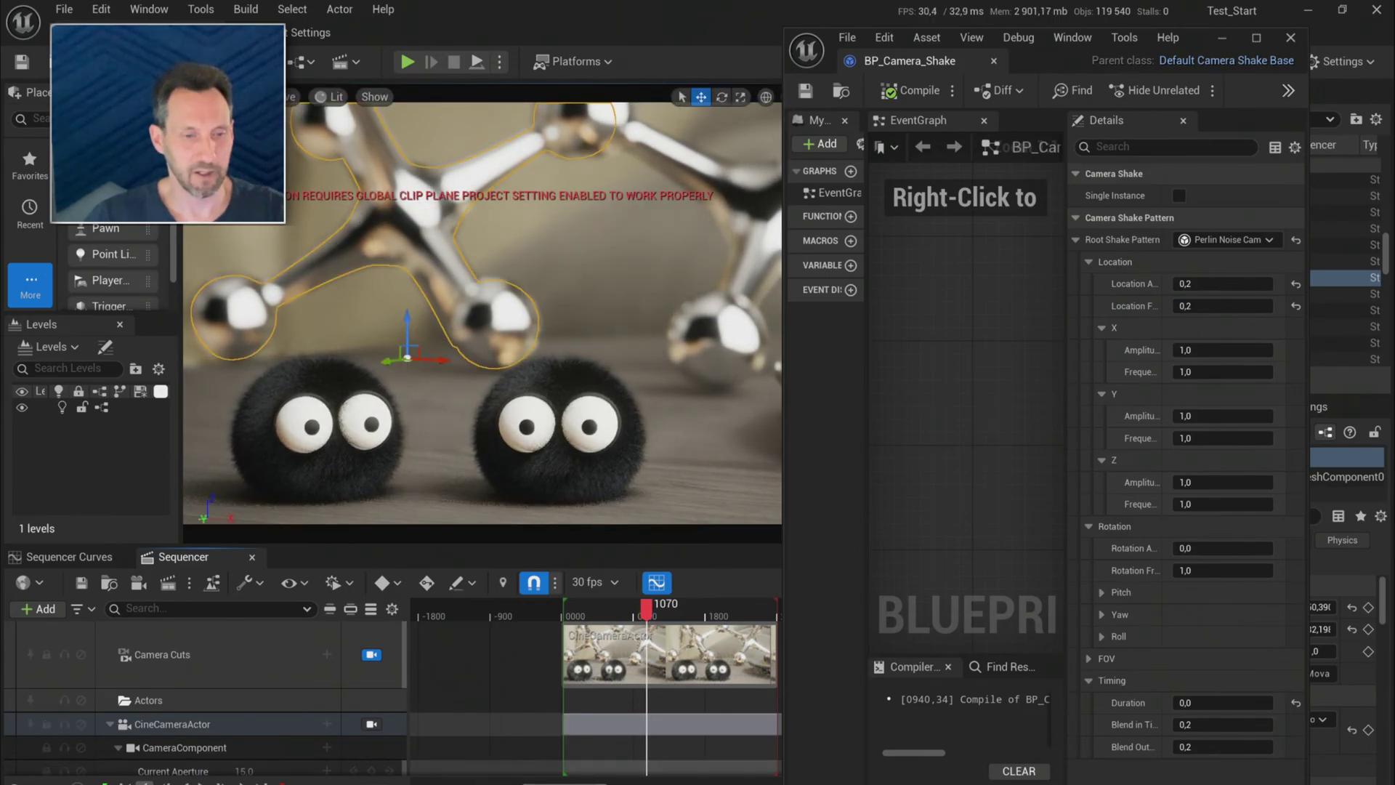
{"action": "key", "text": "Up"}
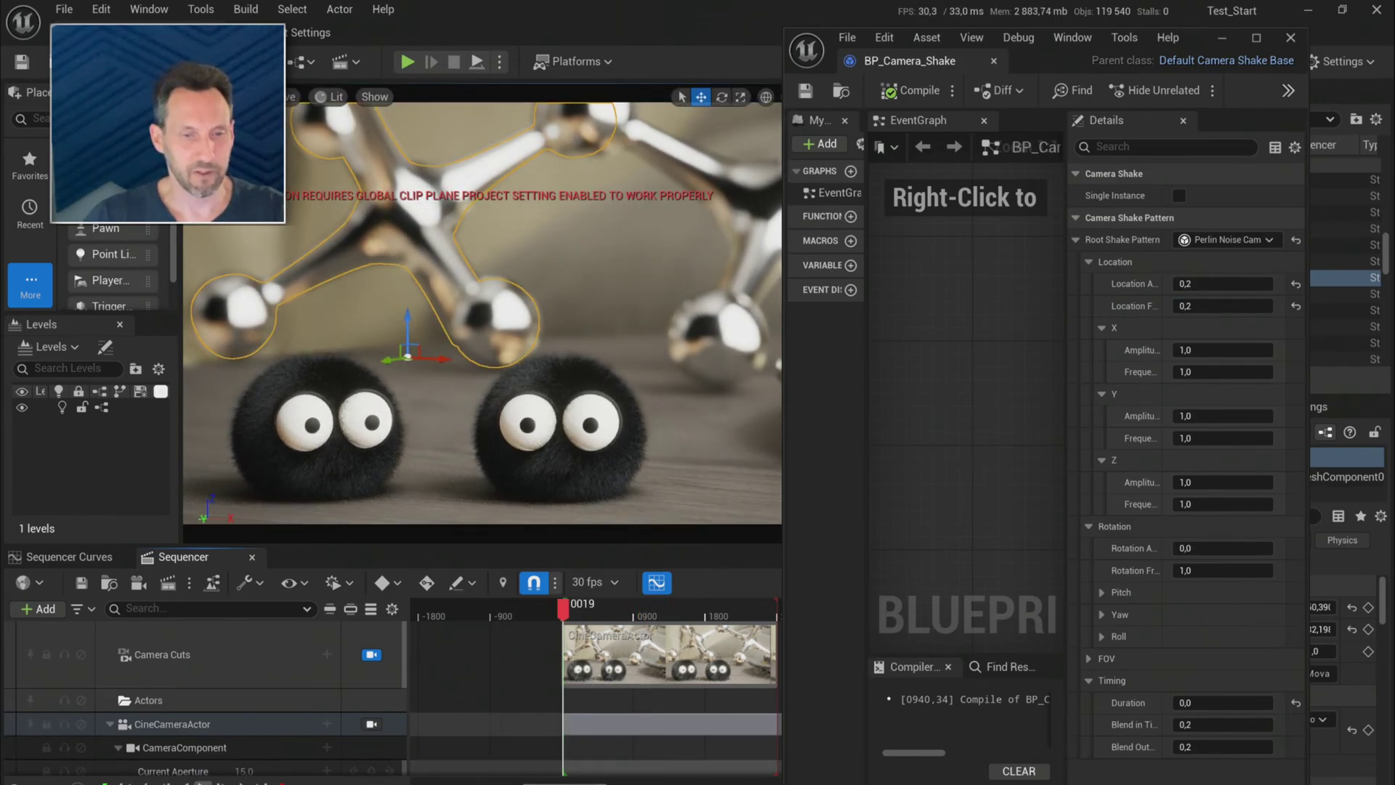
{"action": "key", "text": "space"}
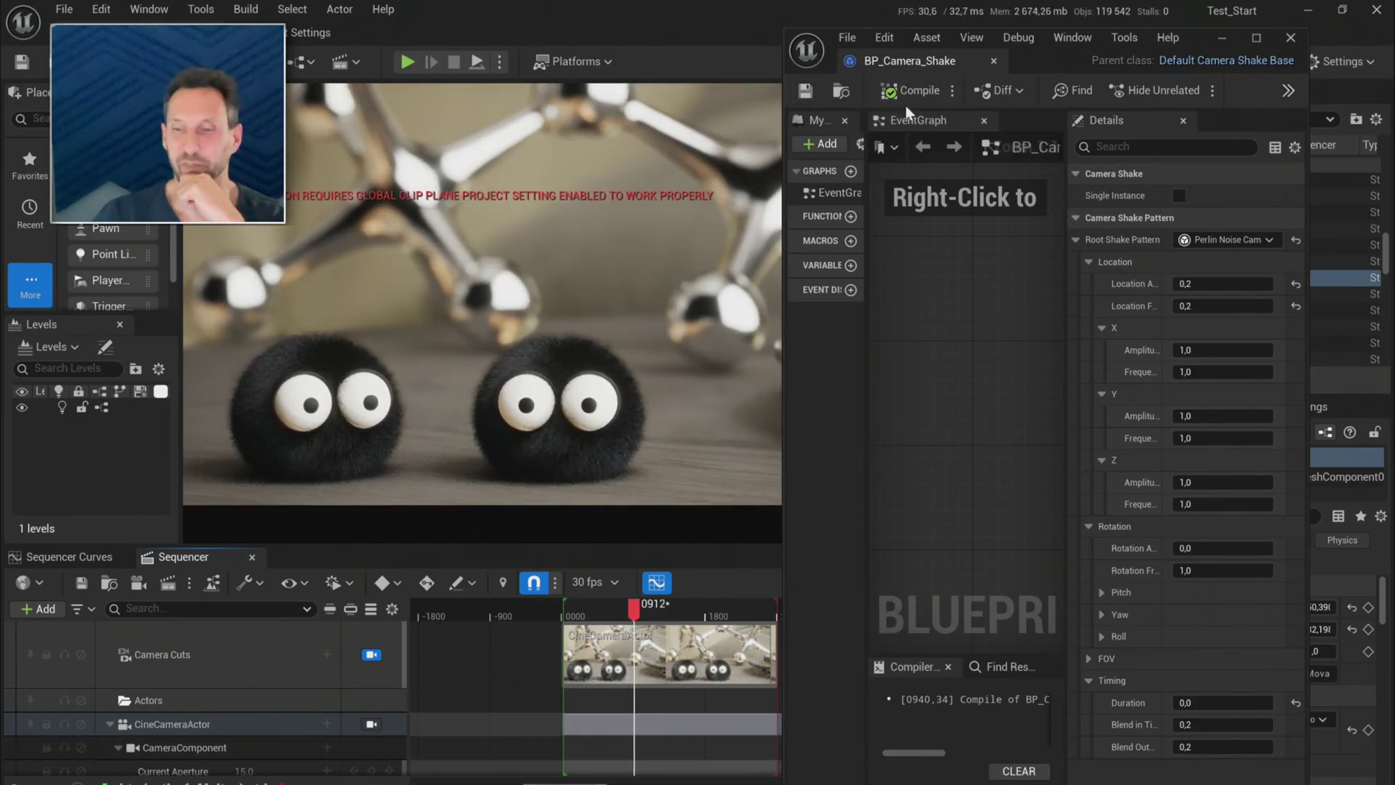
{"action": "left_click", "coordinate": [1290, 38]}
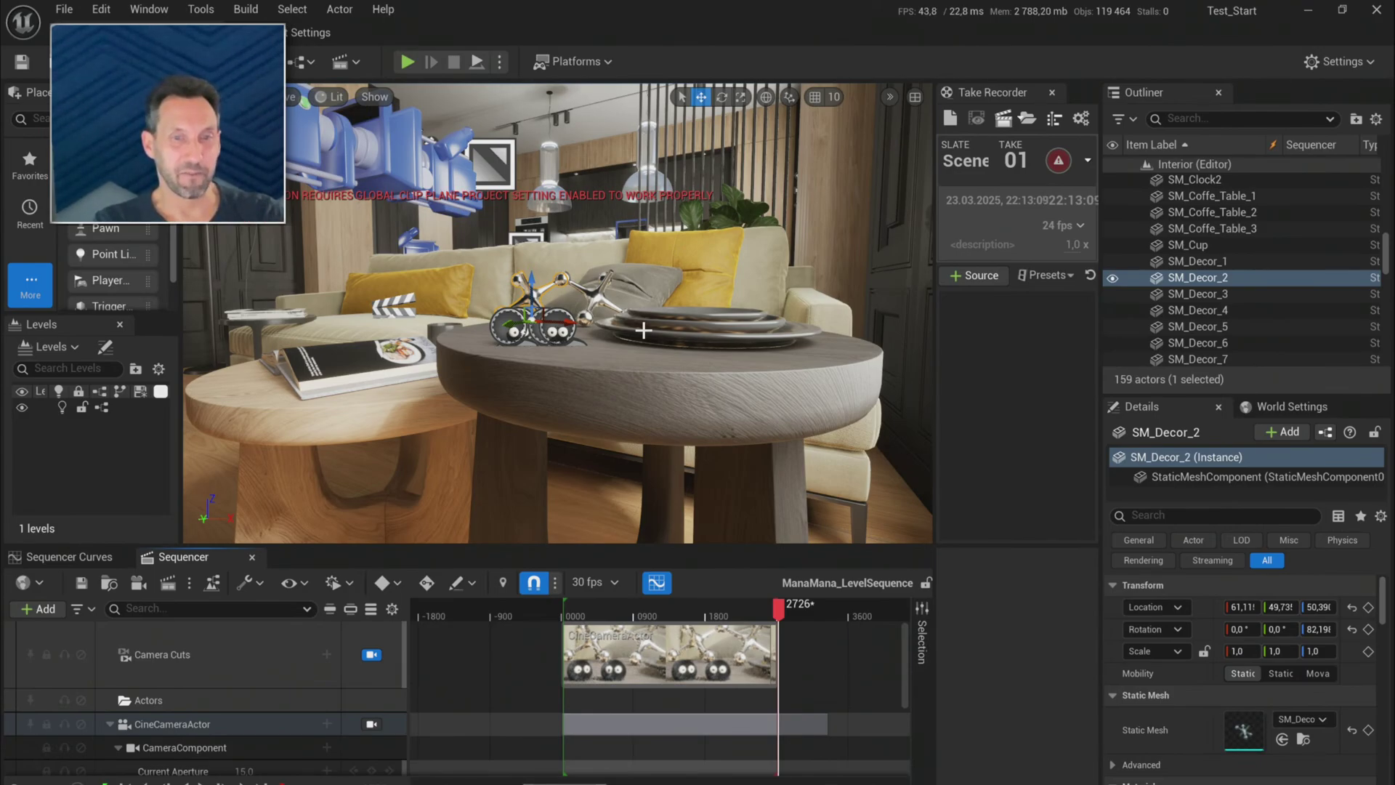
- Duplicate BP_Soot_Sprite_V10, turn the copy to about 1° and place it behind the two sprites near the silver decor
{"action": "right_click_drag", "start_coordinate": [576, 295], "coordinate": [507, 311]}
{"action": "scroll", "coordinate": [572, 300], "scroll_direction": "up", "scroll_amount": 1}
{"action": "scroll", "coordinate": [572, 300], "scroll_direction": "down", "scroll_amount": 1}
{"action": "key", "text": "w"}
{"action": "left_click", "coordinate": [508, 311]}
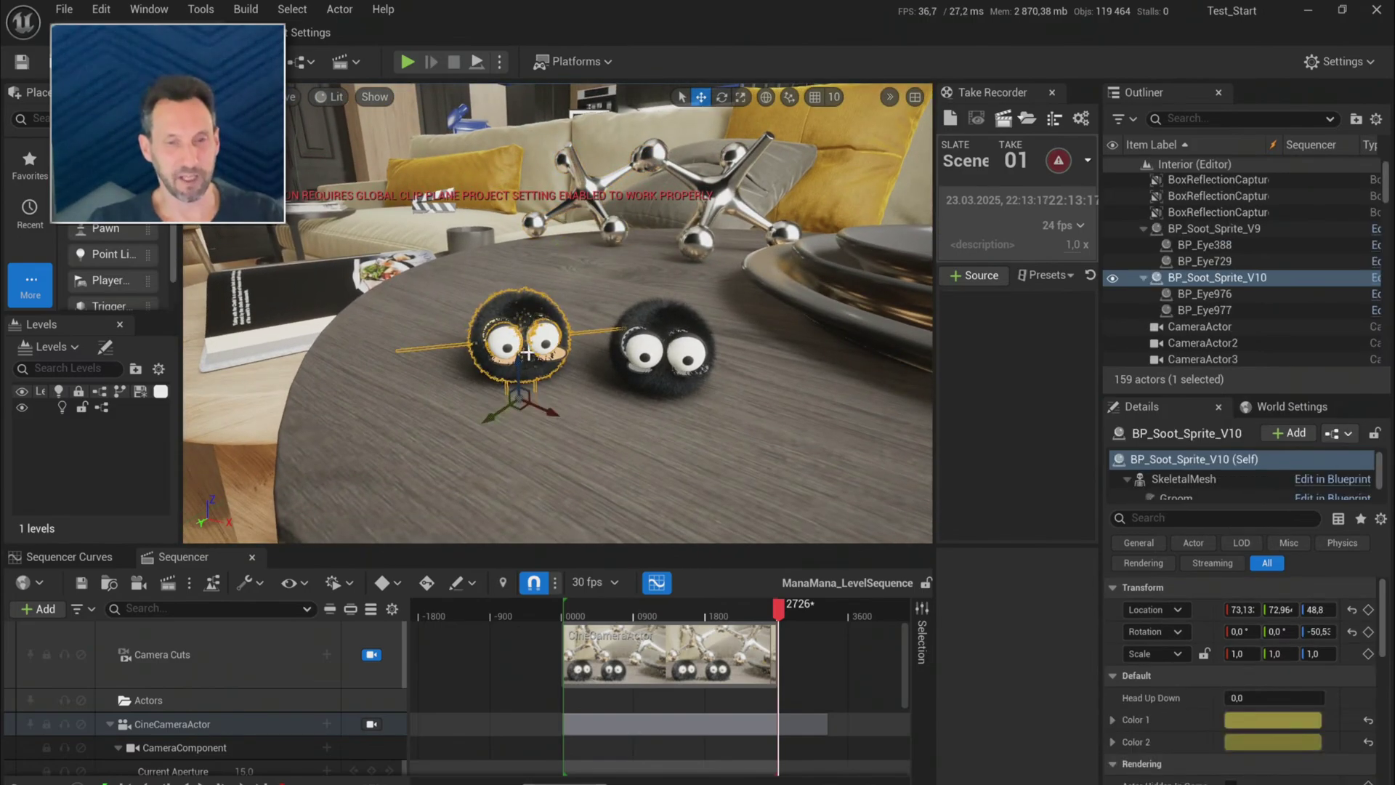
{"action": "left_click_drag", "start_coordinate": [494, 406], "coordinate": [629, 280], "text": "alt"}
{"action": "key", "text": "e"}
{"action": "key", "text": "w"}
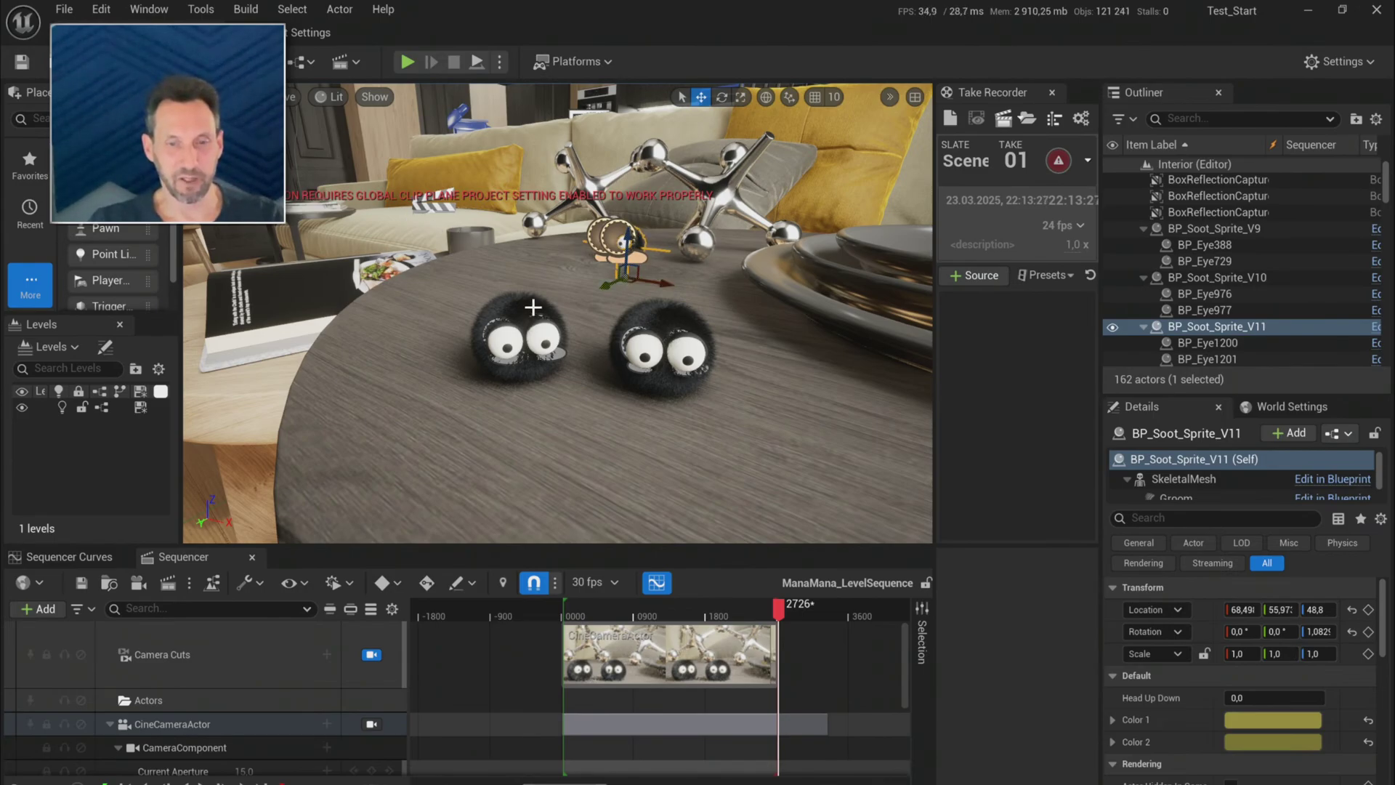
{"action": "left_click_drag", "start_coordinate": [632, 282], "coordinate": [581, 277]}
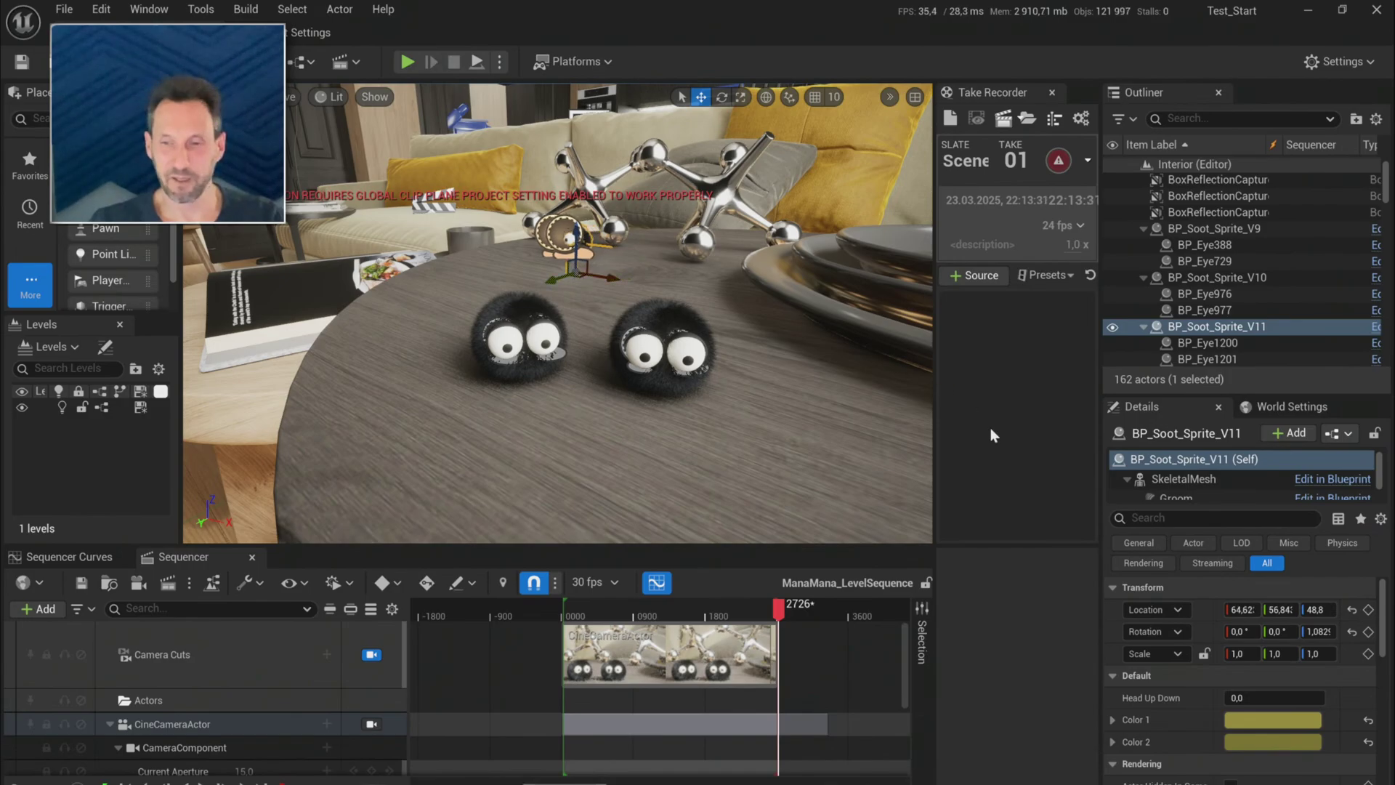
- Change Color 1 of the duplicated soot sprite to purple with a hue of 261
{"action": "left_click", "coordinate": [1239, 743]}
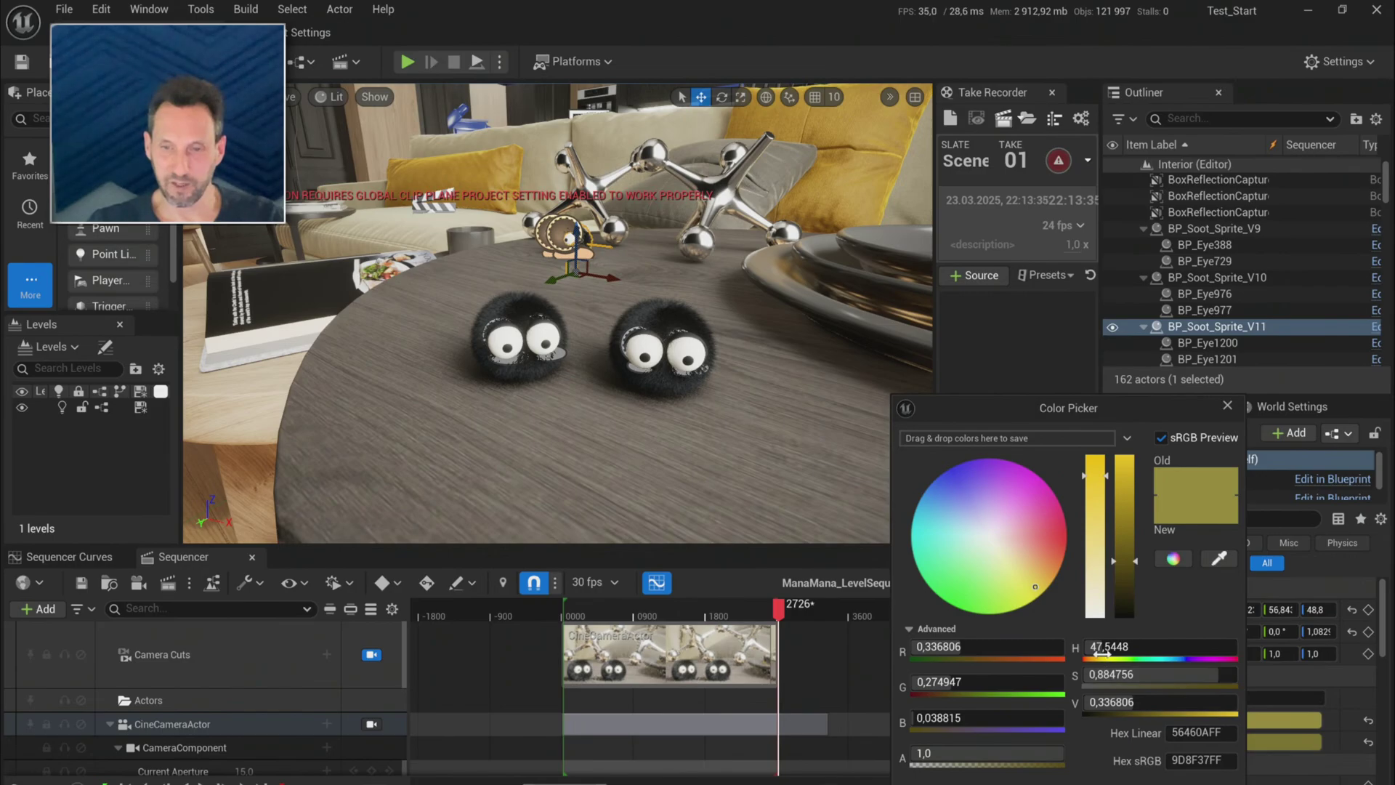
{"action": "left_click_drag", "start_coordinate": [1133, 647], "coordinate": [1193, 646]}
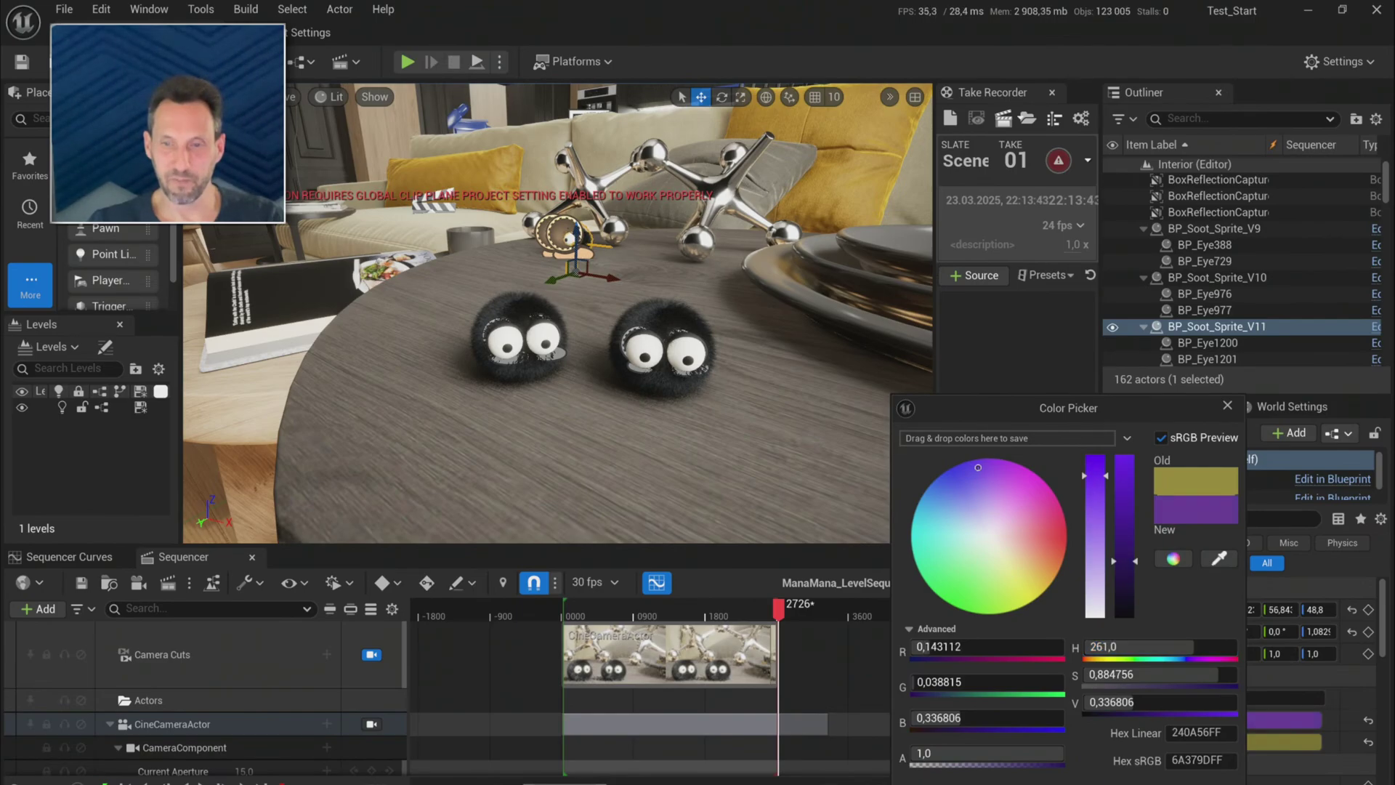
{"action": "left_click", "coordinate": [1178, 783]}
- Change Color 2 of the duplicated soot sprite to a dark purple with a hue around 273
{"action": "left_click", "coordinate": [1254, 745]}
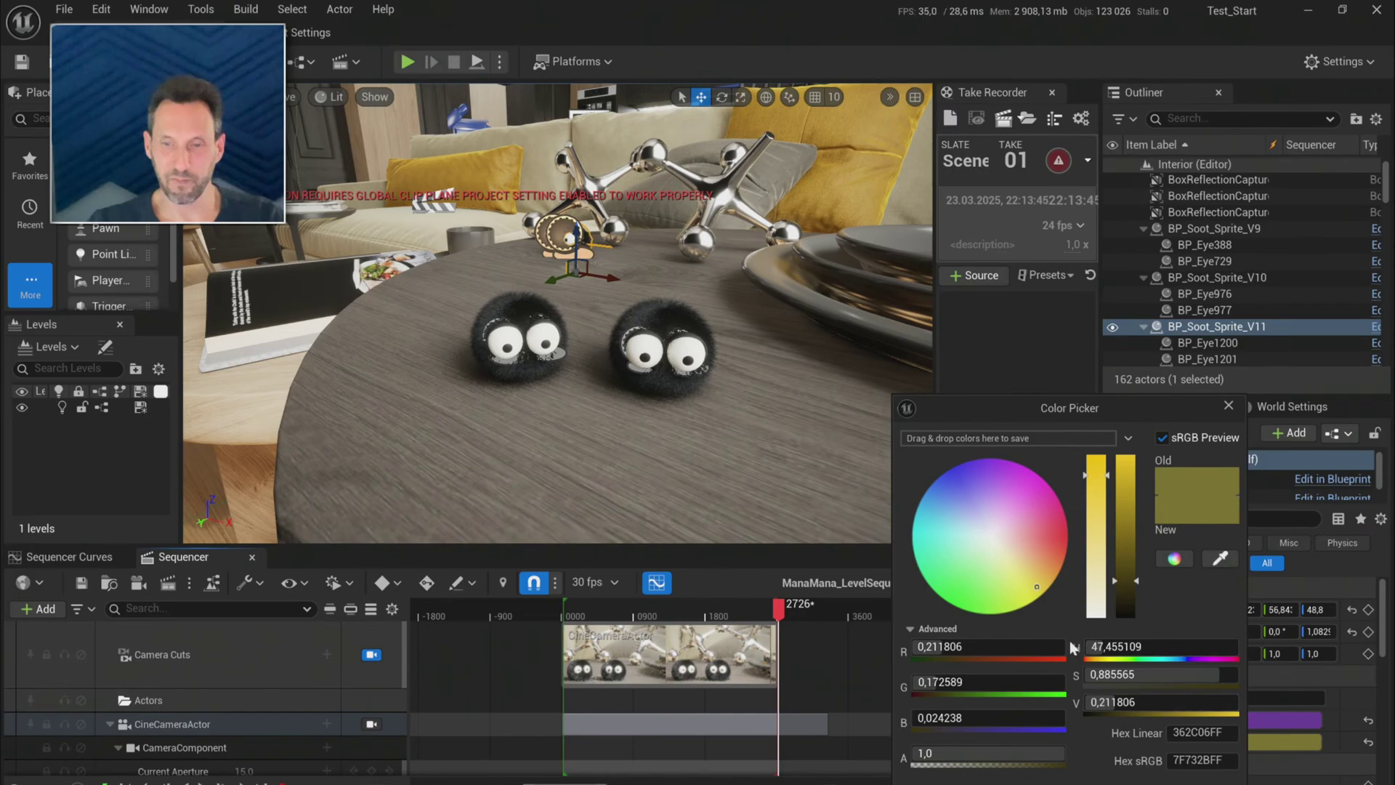
{"action": "left_click", "coordinate": [1133, 647]}
{"action": "type", "text": "273"}
{"action": "key", "text": "Return"}
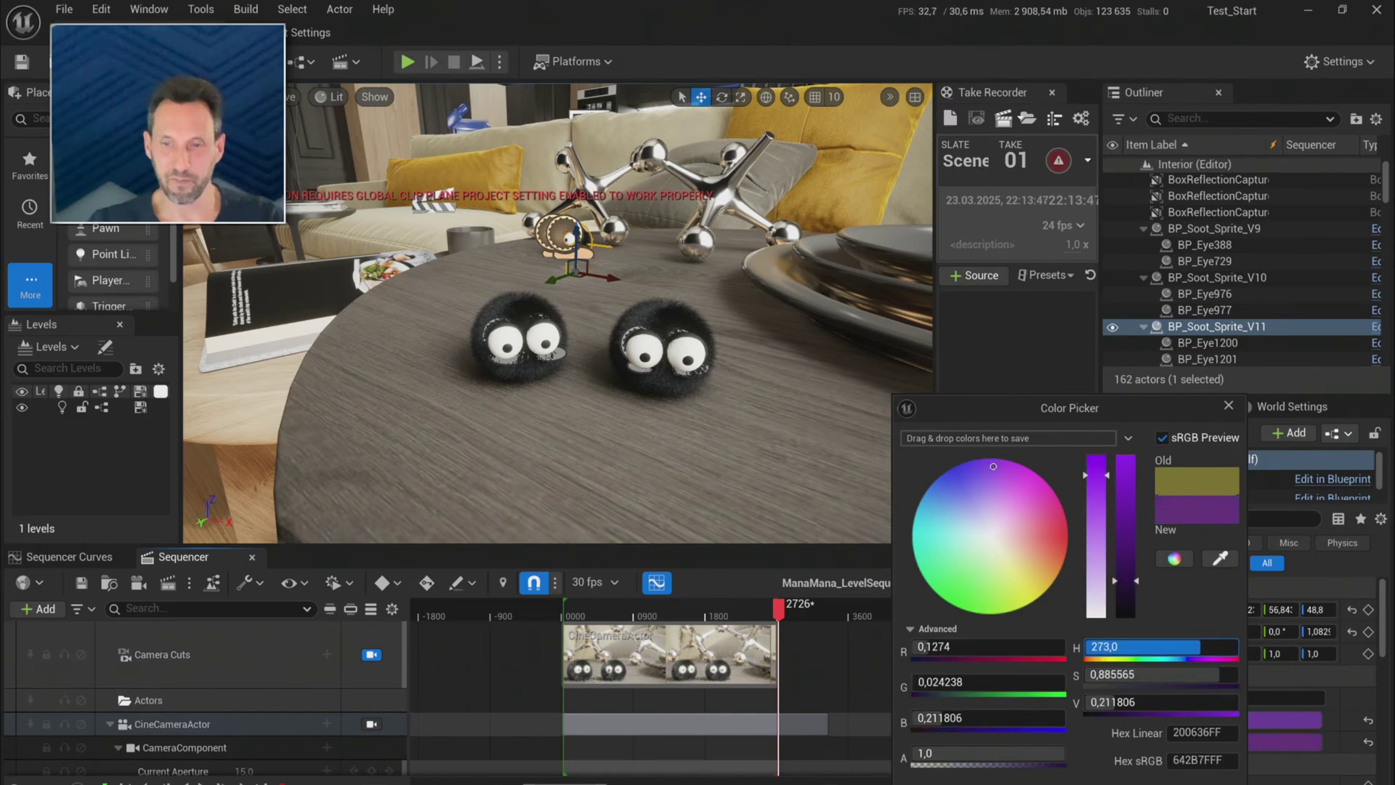
{"action": "mouse_move", "coordinate": [1133, 646]}
{"action": "left_mouse_down"}
{"action": "mouse_move", "coordinate": [1121, 646]}
{"action": "mouse_move", "coordinate": [1177, 647]}
{"action": "left_mouse_up"}
{"action": "left_click", "coordinate": [1162, 783]}
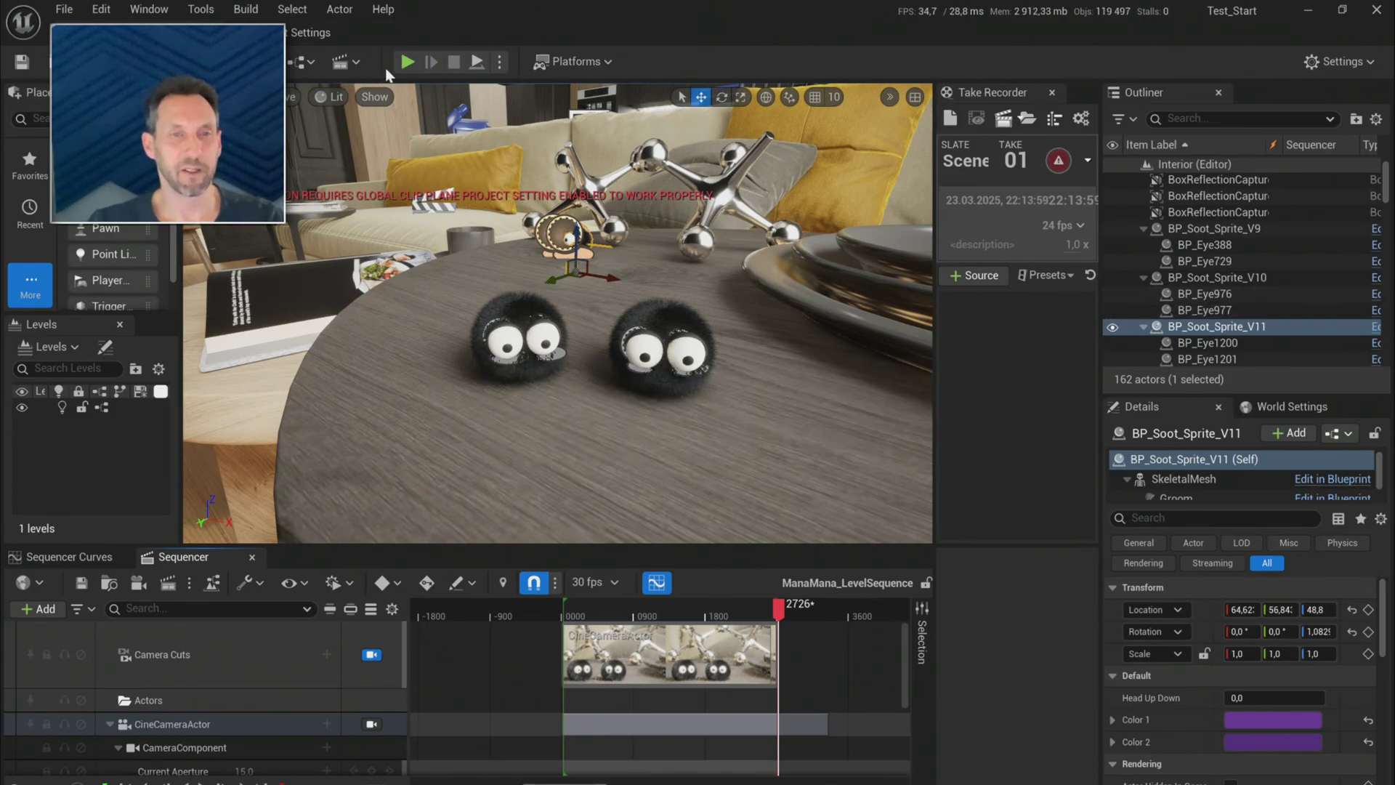
- Start playing the level in the editor and give the game viewport control to test the purple sprite
{"action": "left_click", "coordinate": [404, 62]}
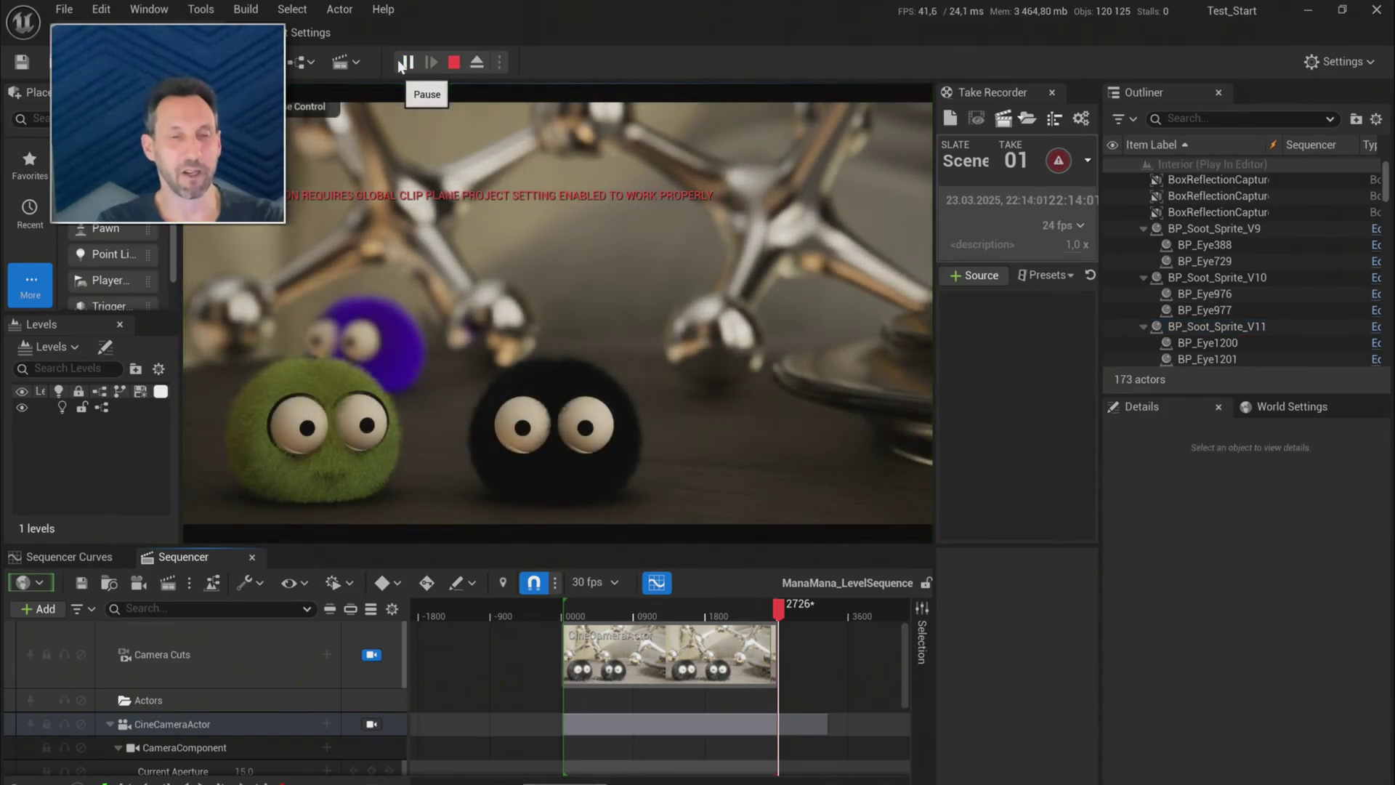
{"action": "left_click", "coordinate": [616, 356]}
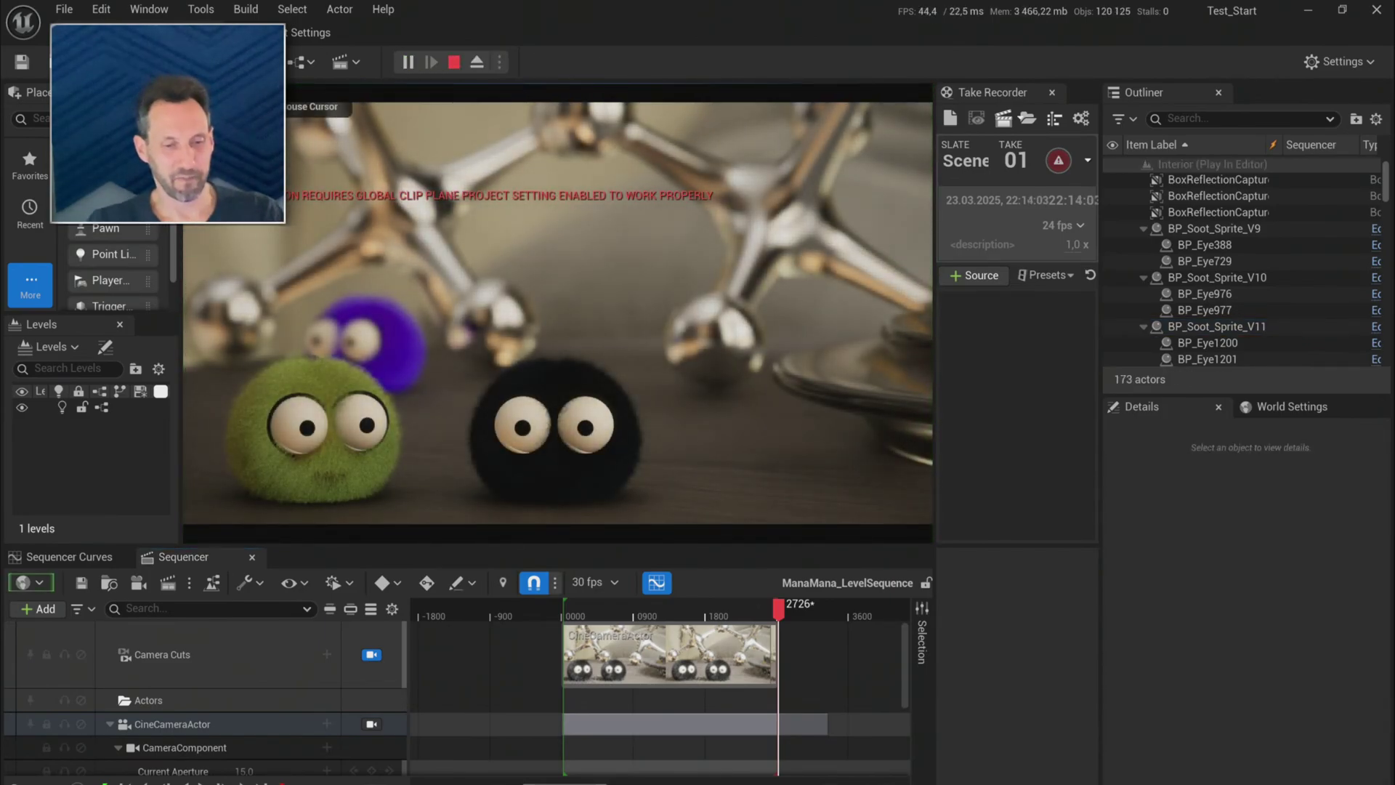